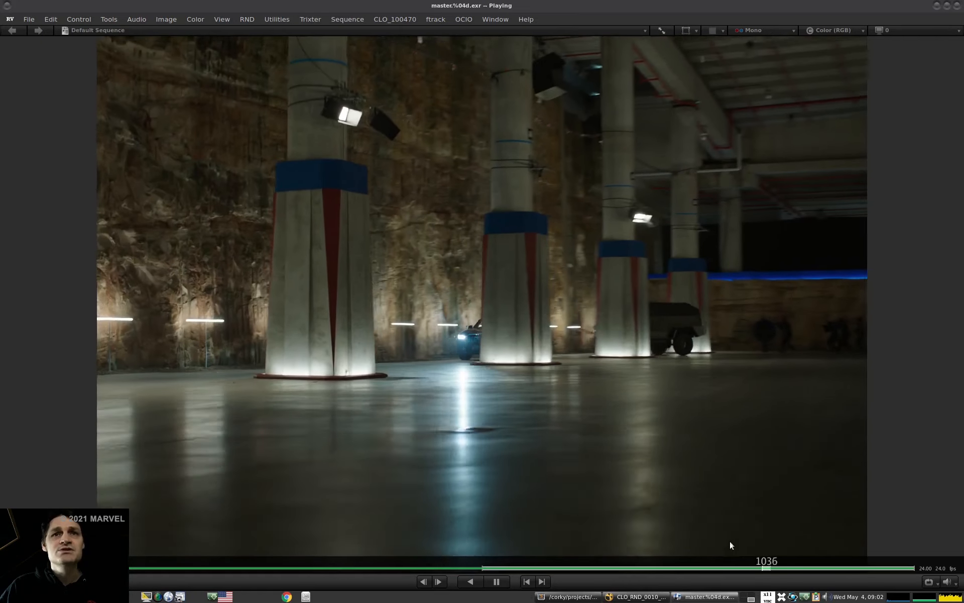
Pause the master plate and scrub back from frame 1036 to 1022, then to 1032, to study the floor reflections.
left_click(780, 555)
mouse_move(780, 555)
left_mouse_down()
mouse_move(638, 557)
mouse_move(773, 553)
left_mouse_up()
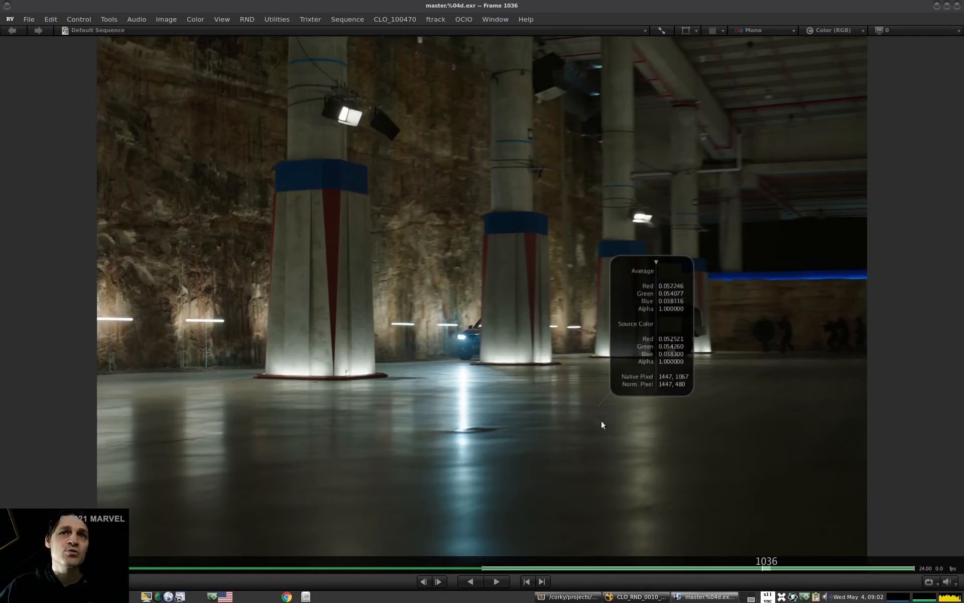
left_click_drag(611, 373, 582, 387)
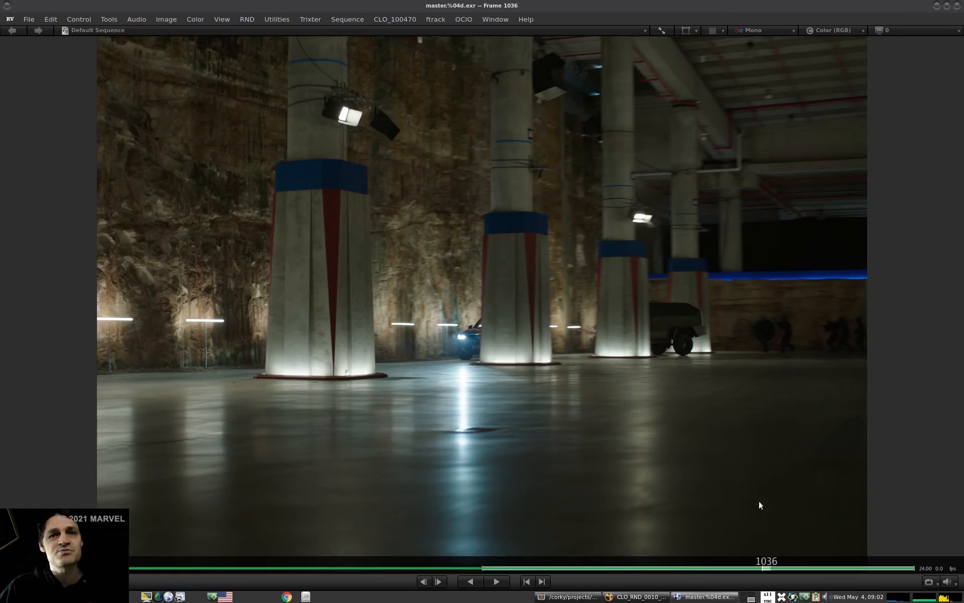
left_click_drag(758, 554, 649, 548)
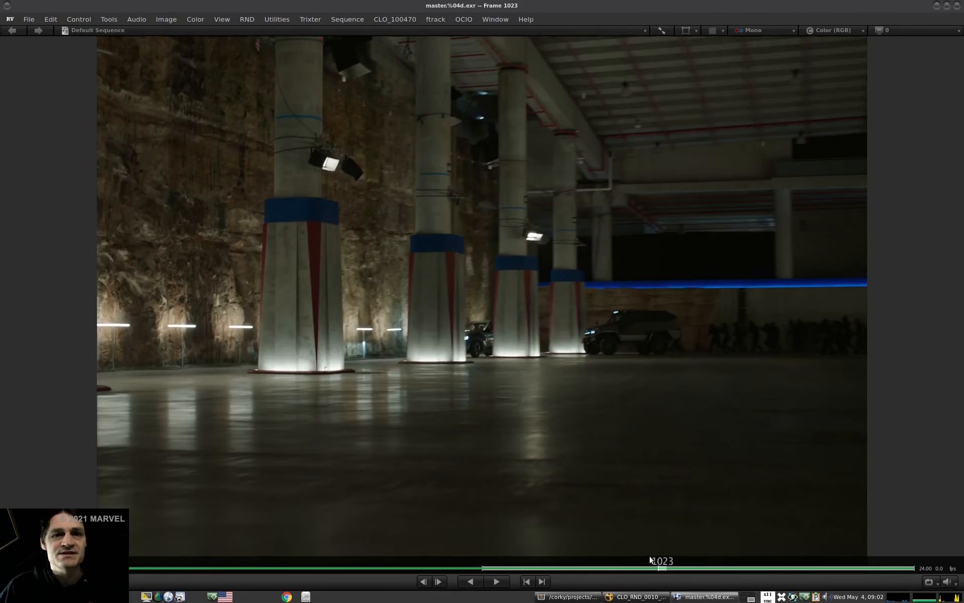
mouse_move(663, 563)
left_mouse_down()
mouse_move(577, 564)
mouse_move(680, 558)
mouse_move(655, 559)
left_mouse_up()
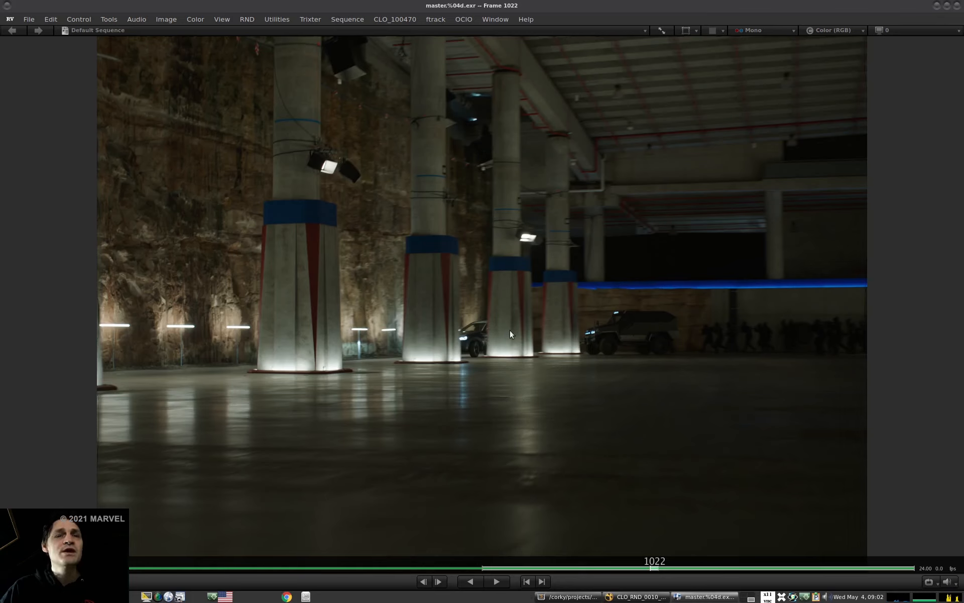
mouse_move(639, 562)
left_mouse_down()
mouse_move(557, 564)
mouse_move(767, 553)
mouse_move(620, 553)
mouse_move(757, 545)
mouse_move(681, 546)
mouse_move(665, 548)
mouse_move(810, 546)
mouse_move(551, 556)
mouse_move(770, 549)
mouse_move(734, 550)
left_mouse_up()
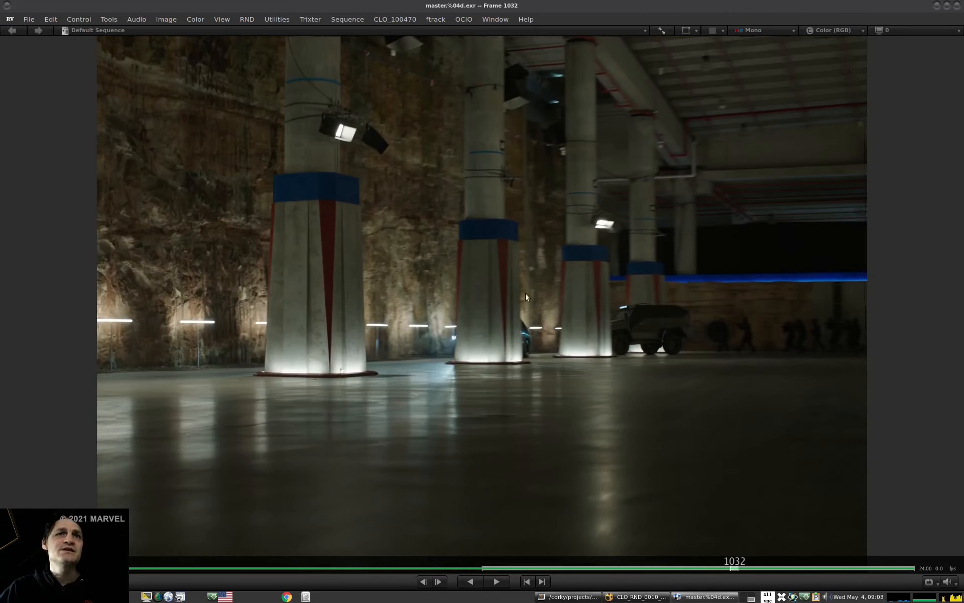
Sample pixel colours along the middle column and its reflection on the floor at frame 1032.
left_click_drag(494, 197, 592, 198)
left_click_drag(520, 191, 620, 211)
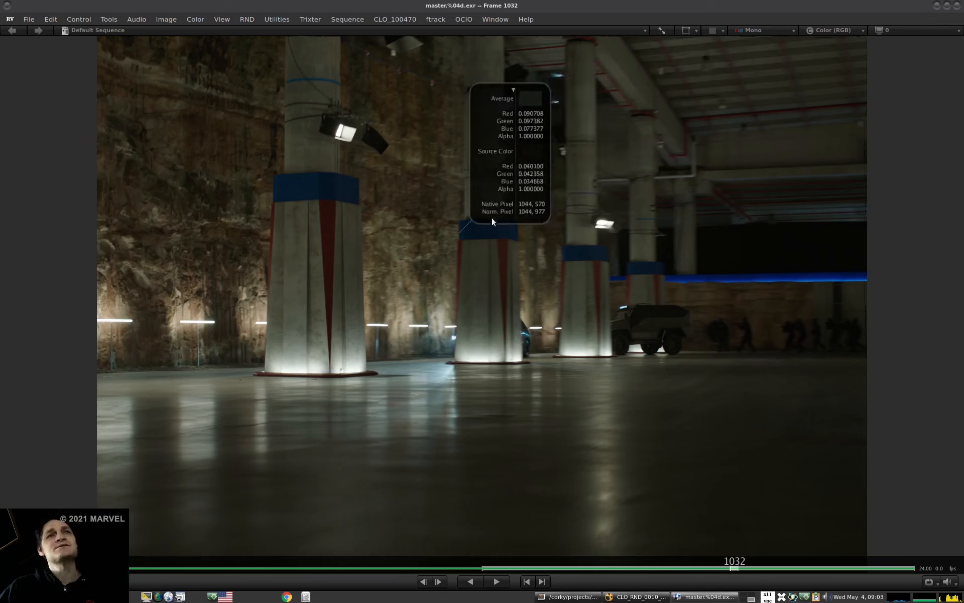
left_click_drag(493, 221, 502, 305)
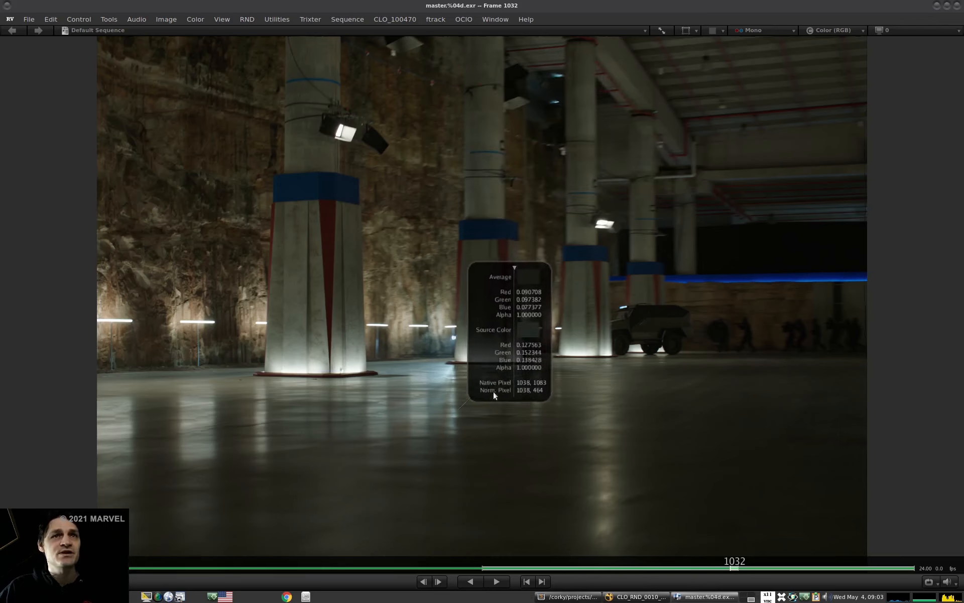
left_click_drag(494, 391, 566, 356)
Scrub the plate to frame 1025 and then 1020, inspecting the columns, vehicles and floor reflections.
left_click_drag(729, 568, 683, 566)
left_click_drag(722, 315, 438, 327)
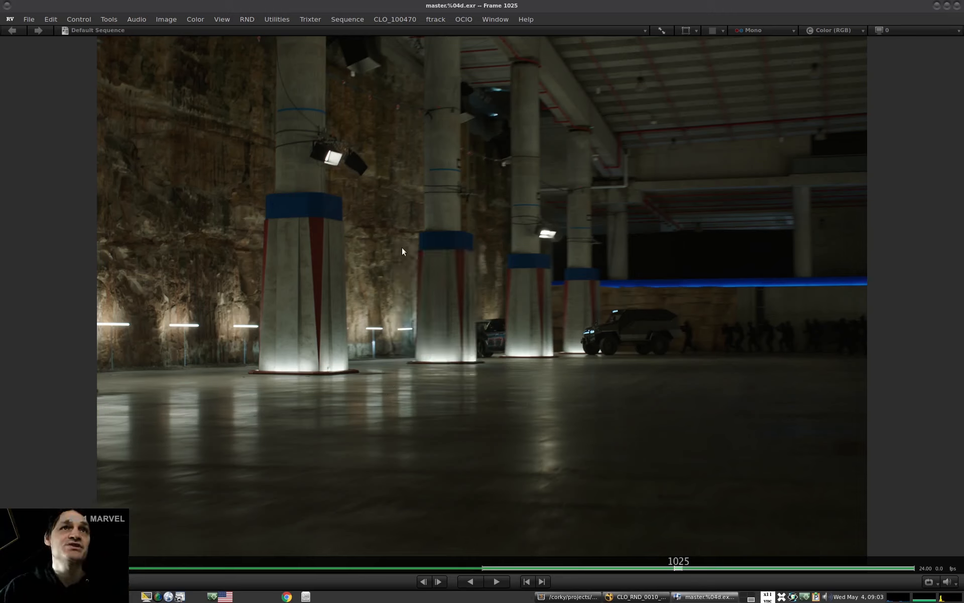
left_click_drag(674, 553, 601, 566)
left_click_drag(677, 563, 645, 556)
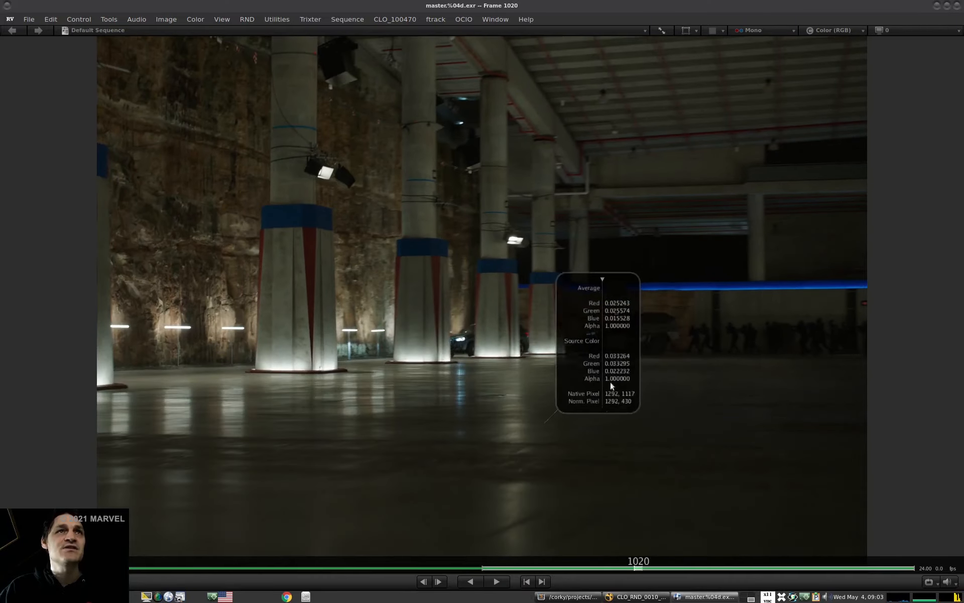
left_click_drag(604, 396, 357, 184)
left_click_drag(691, 397, 620, 384)
left_click_drag(746, 454, 580, 417)
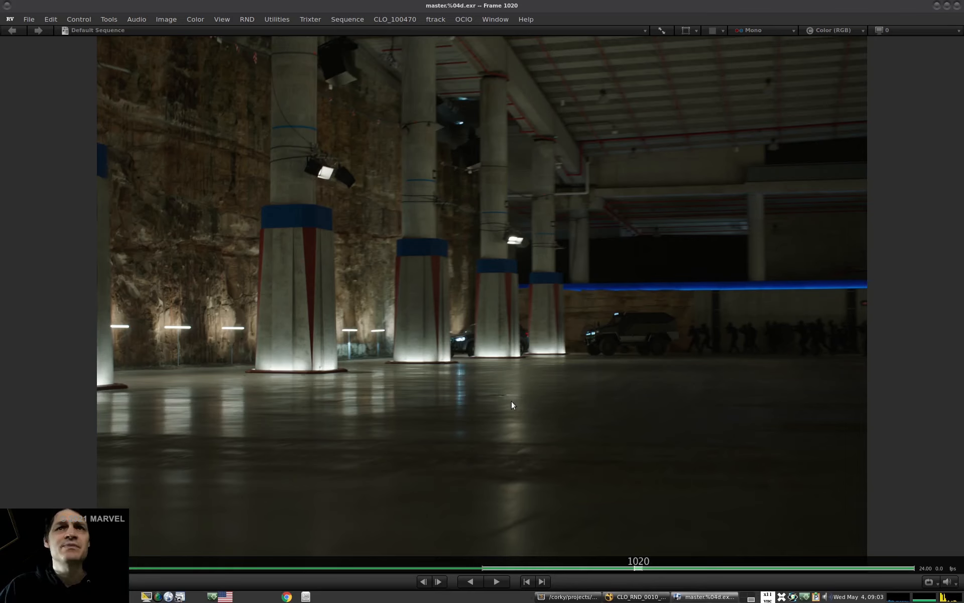
Compare the headlight reflections at plate frames 1023, 1020, 1036 and 1040, and play the shot through.
mouse_move(634, 554)
left_mouse_down()
mouse_move(541, 560)
mouse_move(835, 556)
mouse_move(679, 551)
mouse_move(661, 541)
left_mouse_up()
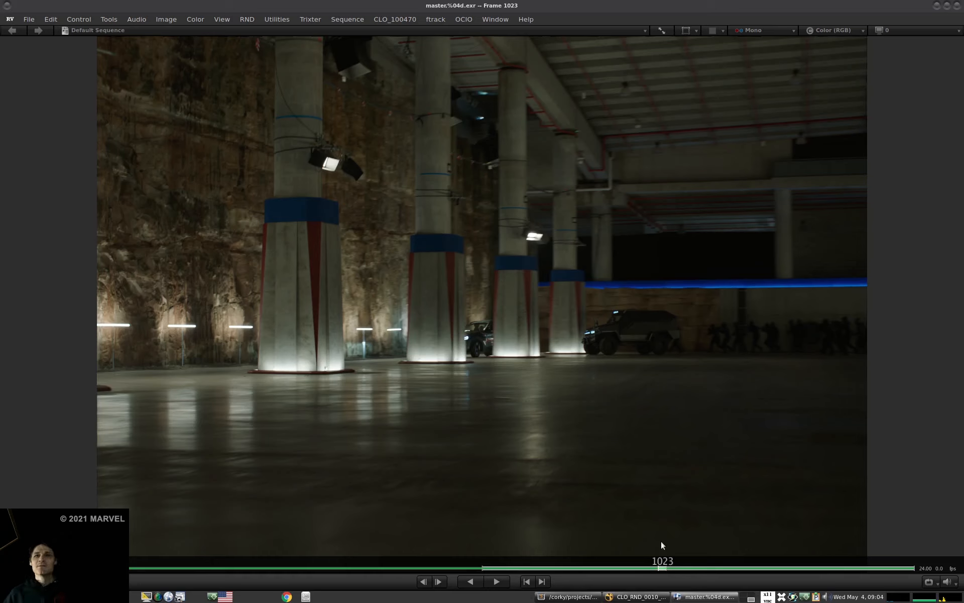
mouse_move(640, 557)
left_mouse_down()
mouse_move(610, 567)
mouse_move(650, 566)
mouse_move(641, 565)
left_mouse_up()
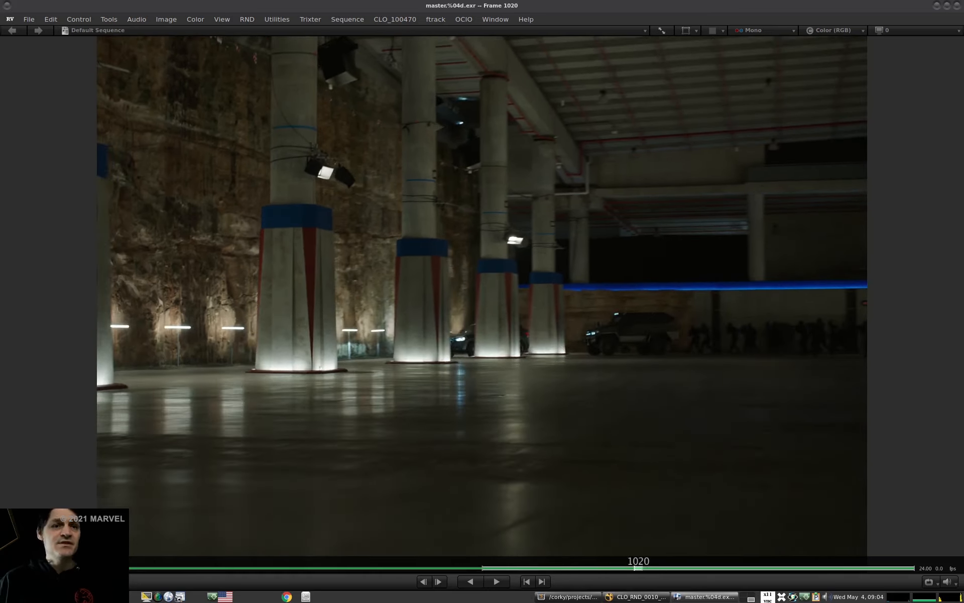
left_click_drag(648, 556, 758, 552)
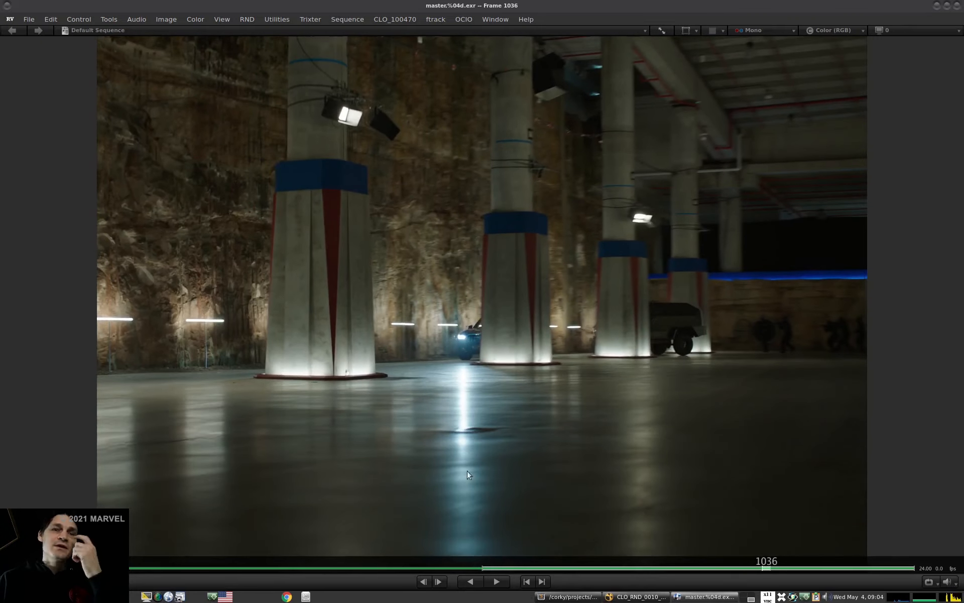
left_click_drag(776, 560, 793, 549)
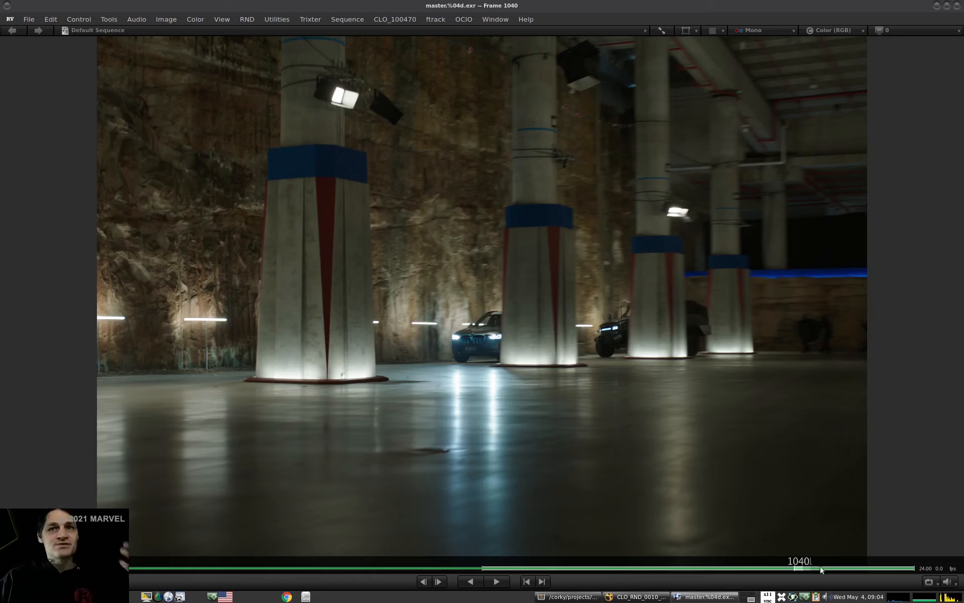
left_click_drag(839, 558, 633, 558)
key("space")
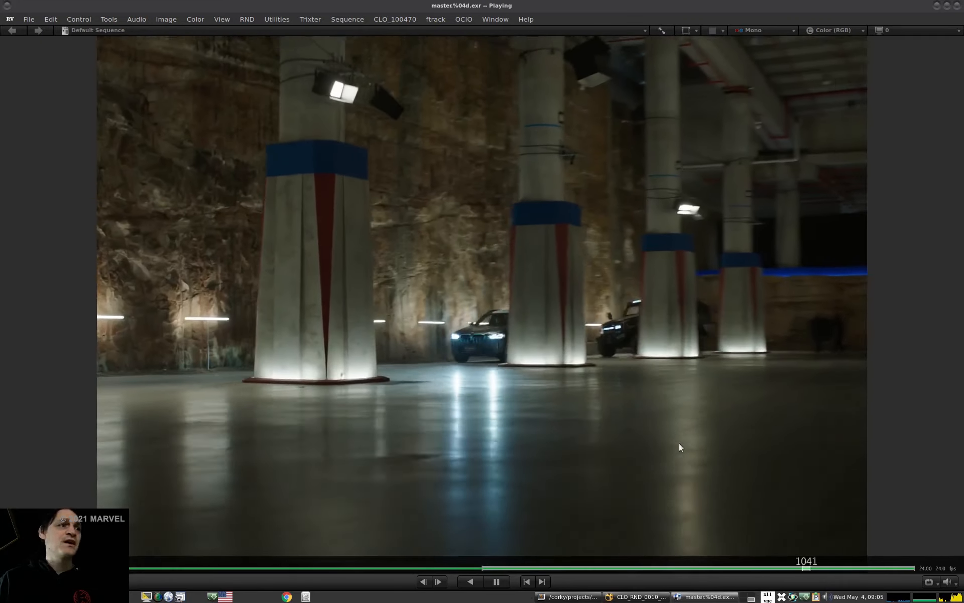
key("space")
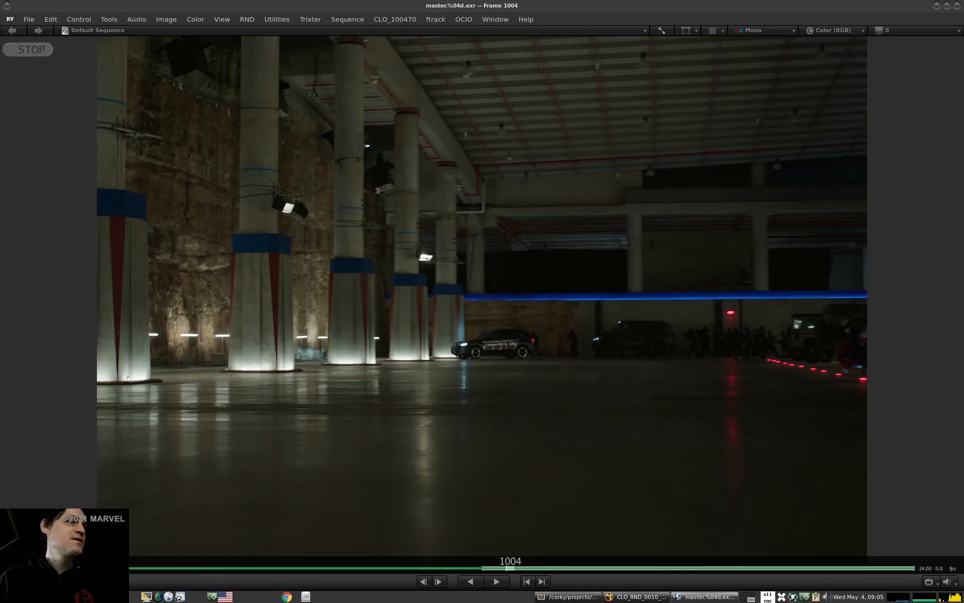
Bring up the reflectionWorkshop beauty render, review it in playback, and return to its first frame.
key("alt+Tab")
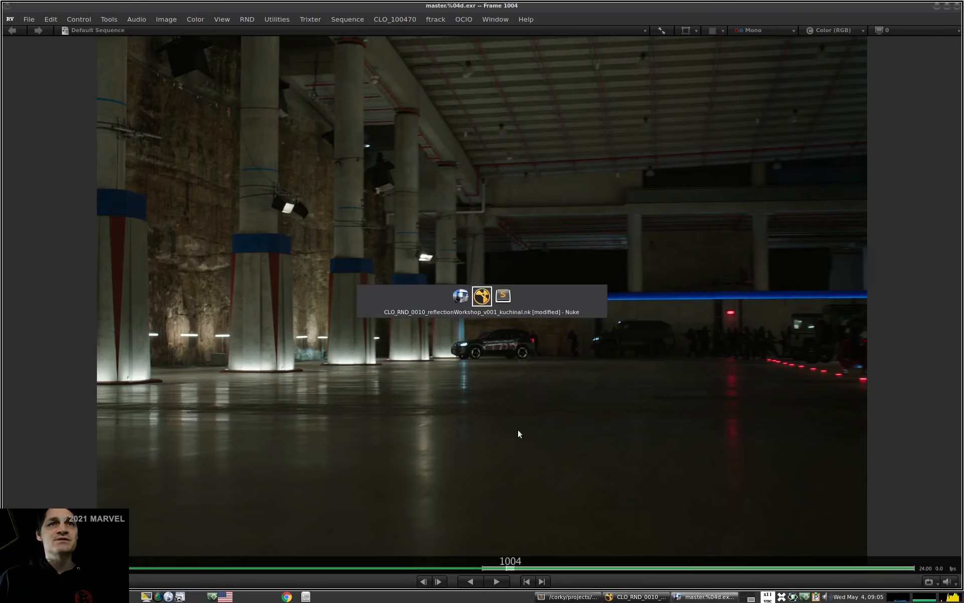
key("alt+Tab")
key("Left")
key("Right")
key("Page_Up")
key("space")
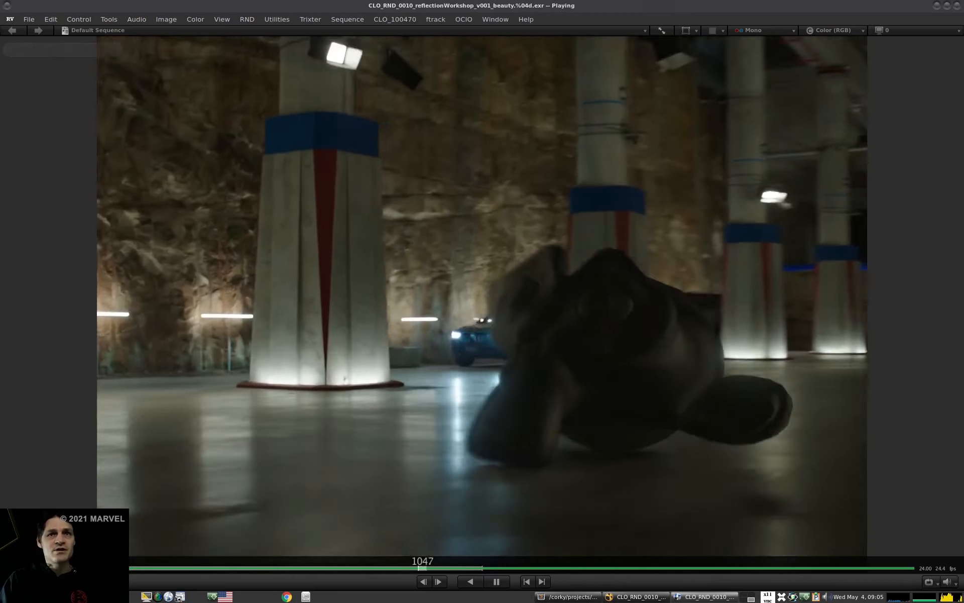
key("space")
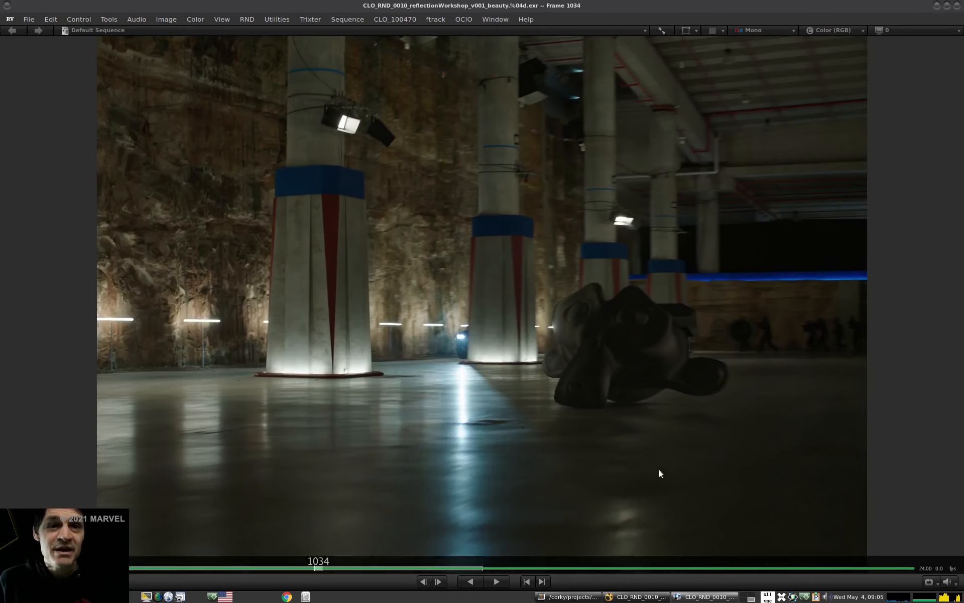
key("Home")
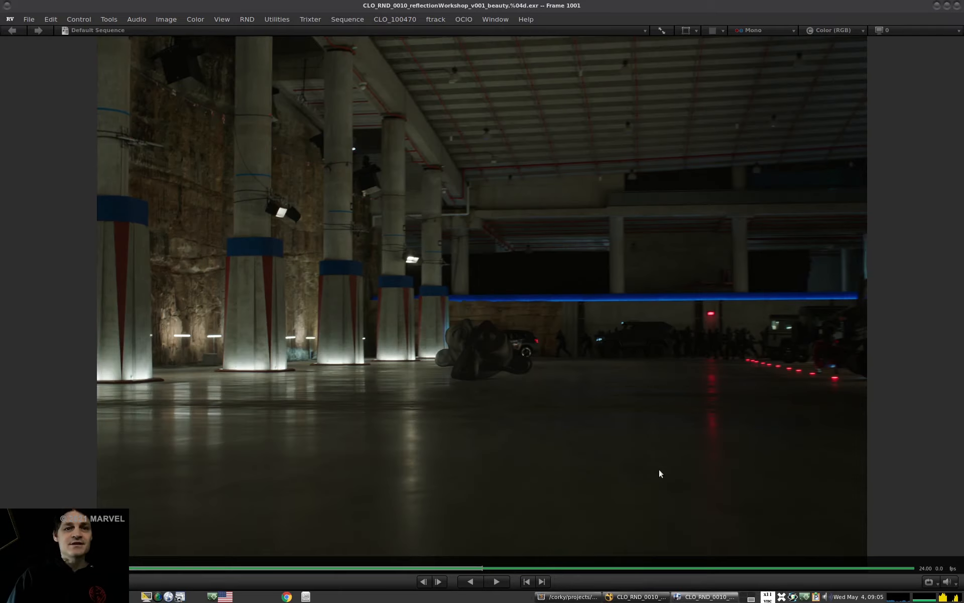
Replay the beauty render and stop it at frame 1051, where the monkey is closest to camera.
key("space")
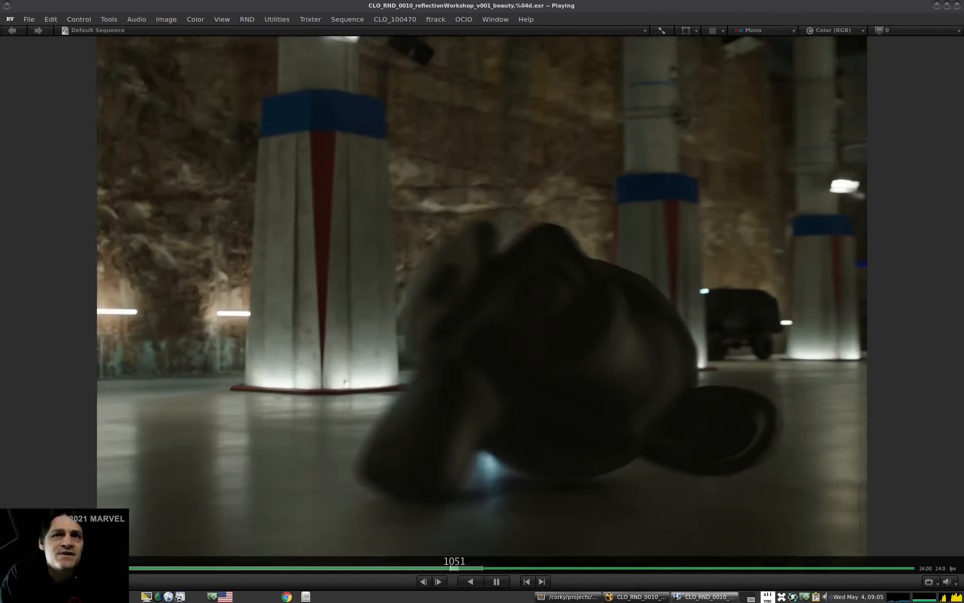
key("space")
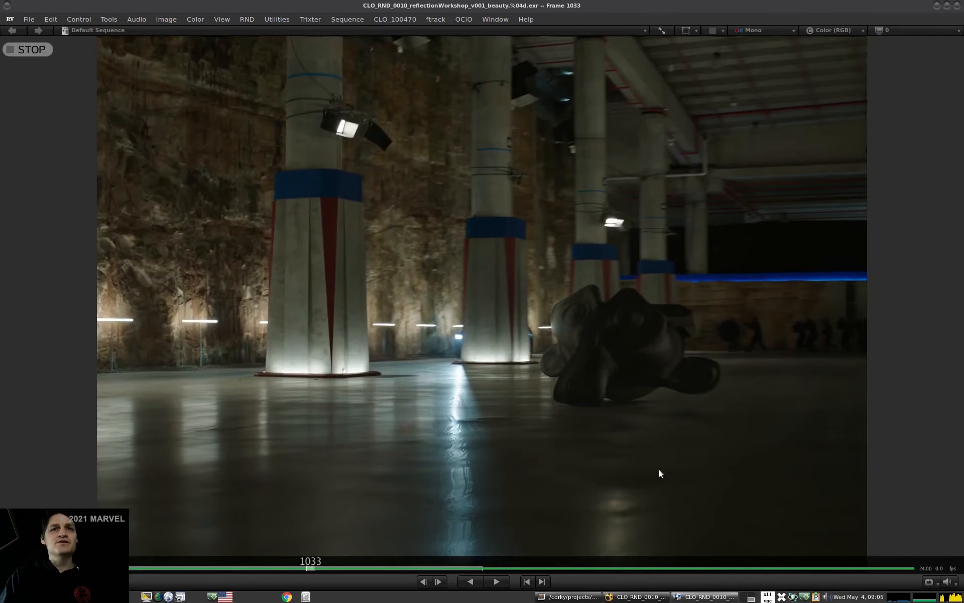
key("space")
key("space")
key("space")
key("space")
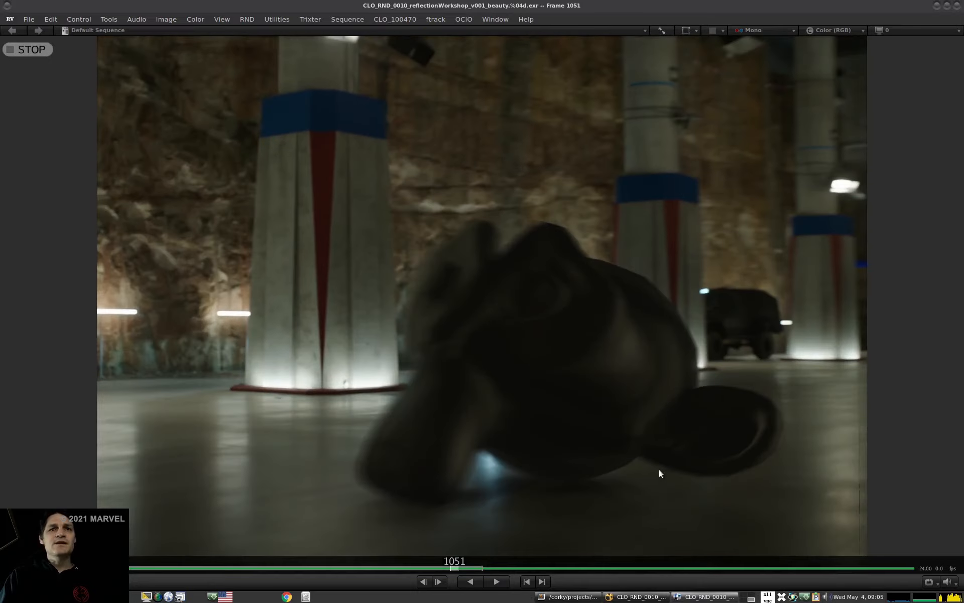
Step back from frame 1051, flip back and forth to compare the monkey's floor contact, and play the sequence again.
key("Left")
key("Left")
key("Left")
key("Left")
key("shift+Right")
key("shift+Left")
key("shift+Right")
key("shift+Left")
key("shift+Right")
key("shift+Left")
key("shift+Right")
key("shift+Left")
key("shift+Right")
key("shift+Left")
key("shift+Right")
key("shift+Left")
key("shift+Right")
key("shift+Left")
key("space")
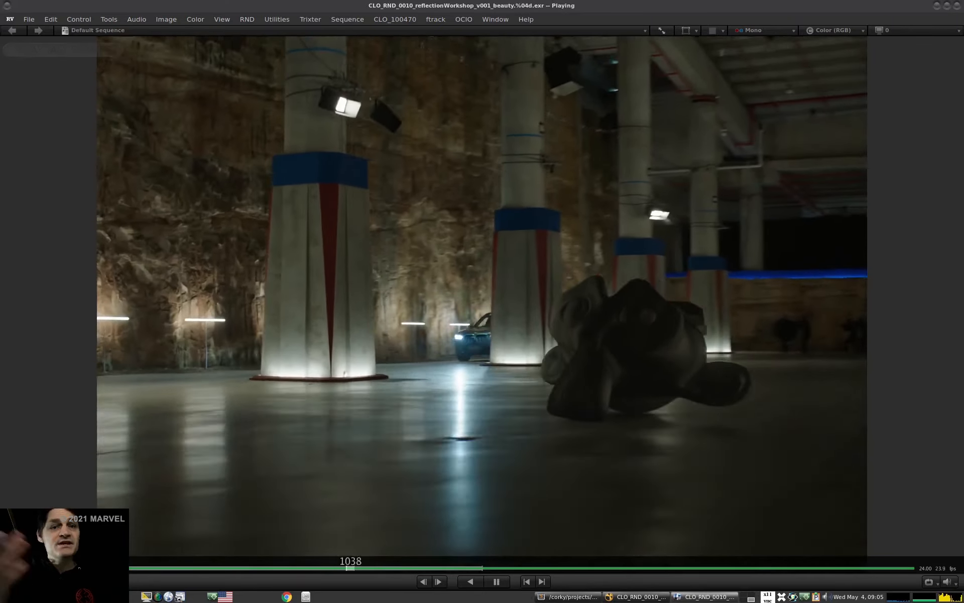
key("space")
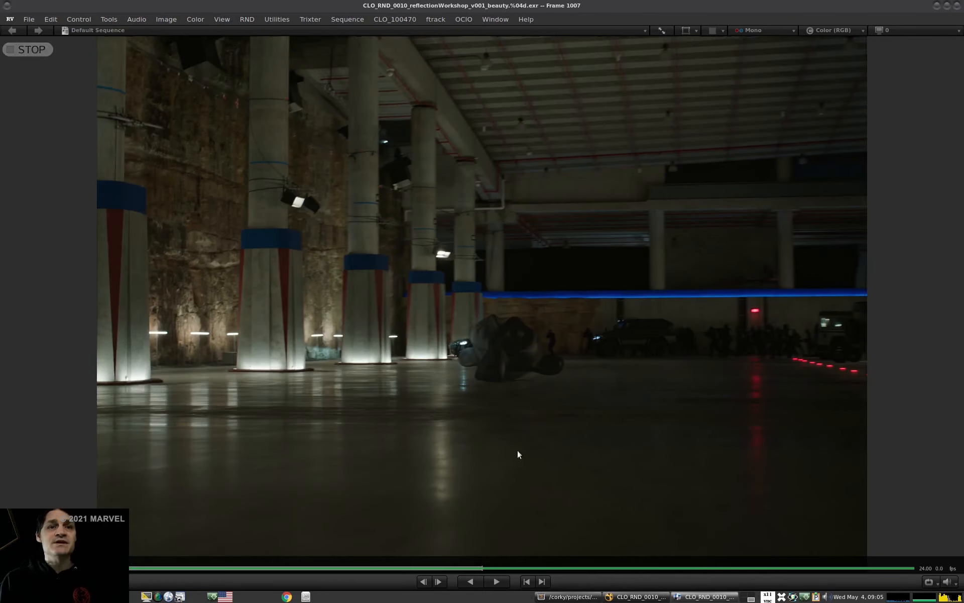
Switch to the Nuke script, look over the Plates, Camera/Lens and Geometries backdrops, and restore the multi-pane layout.
key("alt+Tab")
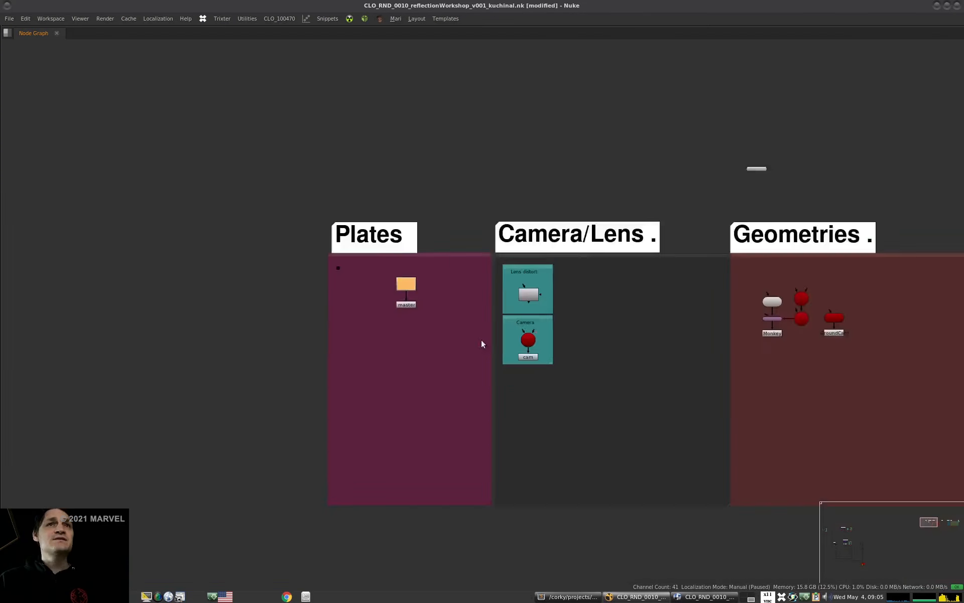
scroll(480, 322, "down", 3)
scroll(479, 320, "up", 4)
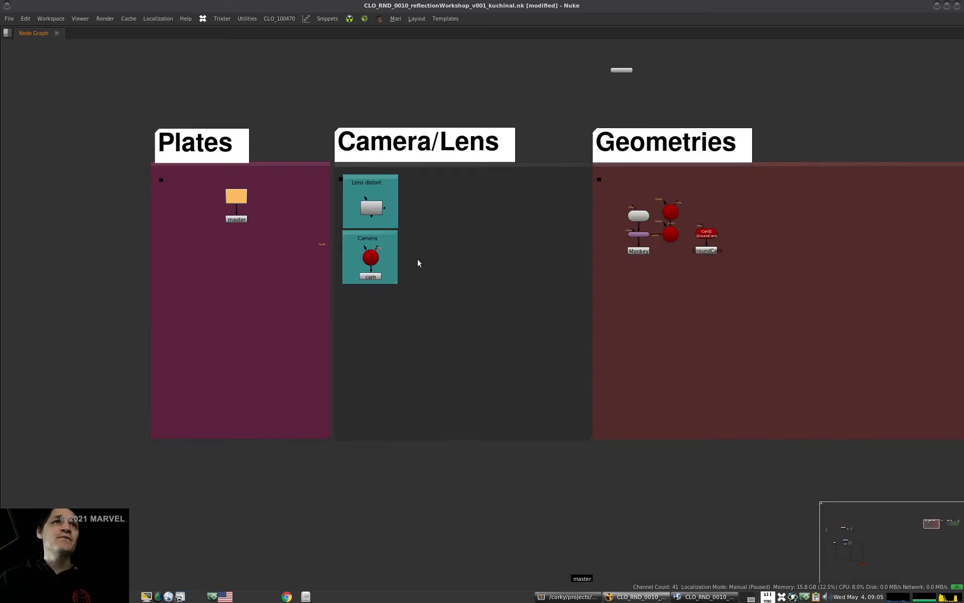
left_click(281, 213)
key("space")
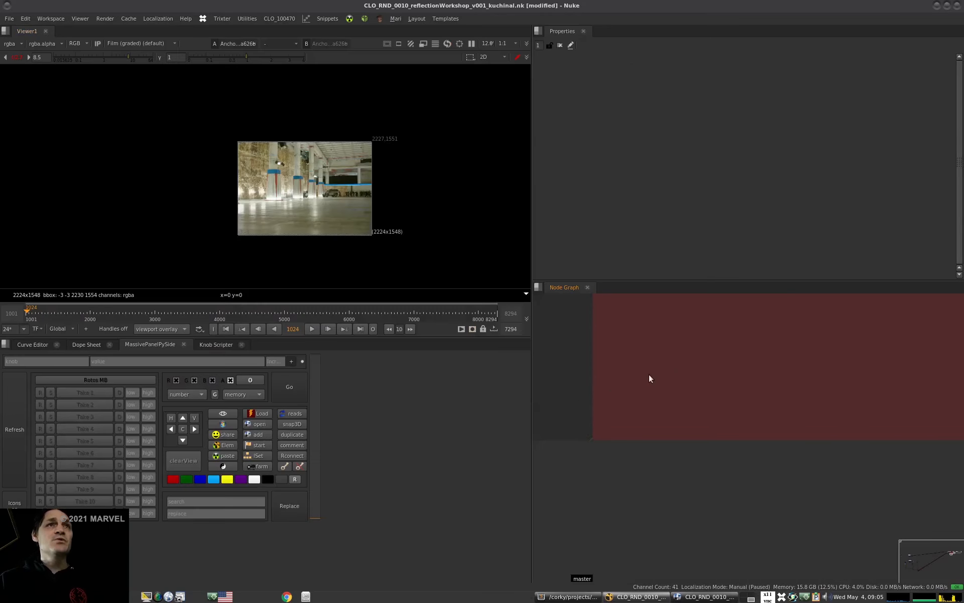
View the Monkey geometry stamp from the Geometries backdrop in the viewer.
middle_click_drag(710, 386, 818, 395)
left_click_drag(735, 381, 664, 429)
left_click_drag(742, 351, 695, 366)
scroll(860, 395, "up", 4)
middle_click_drag(858, 394, 687, 431)
left_click(709, 426)
key("1")
left_click(688, 403)
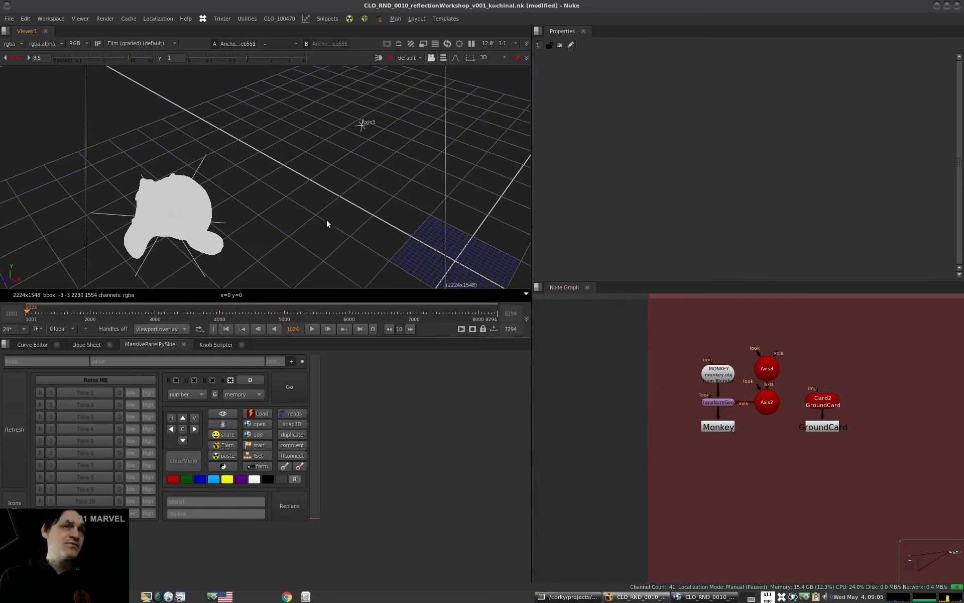
View the GroundCard geometry stamp in the viewer and frame the whole card in 3D.
left_click(822, 428)
key("1")
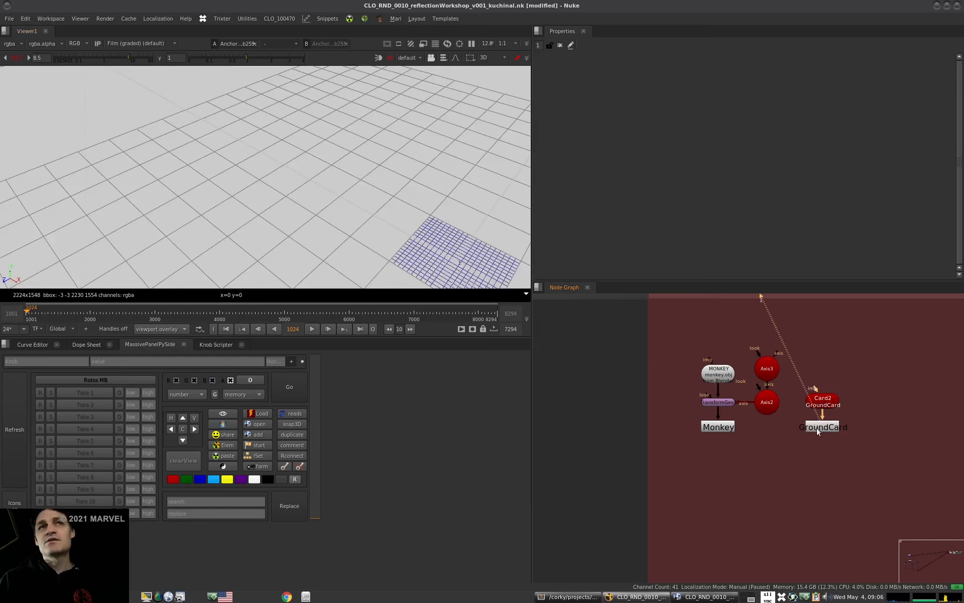
key("f")
middle_click_drag(326, 185, 237, 229, "alt")
left_click_drag(237, 229, 288, 209, "ctrl")
left_click(686, 394)
middle_click_drag(688, 394, 539, 325, "alt")
View the cached monkey render, Read4, from the TRXcache v001 backdrop above MonkeyCMP.
key("space")
middle_click_drag(621, 451, 556, 334)
mouse_move(584, 292)
middle_mouse_down("alt")
mouse_move(658, 270)
mouse_move(677, 278)
mouse_move(734, 255)
mouse_move(706, 296)
mouse_move(646, 307)
middle_mouse_up("alt")
left_click(697, 265)
left_click(697, 290)
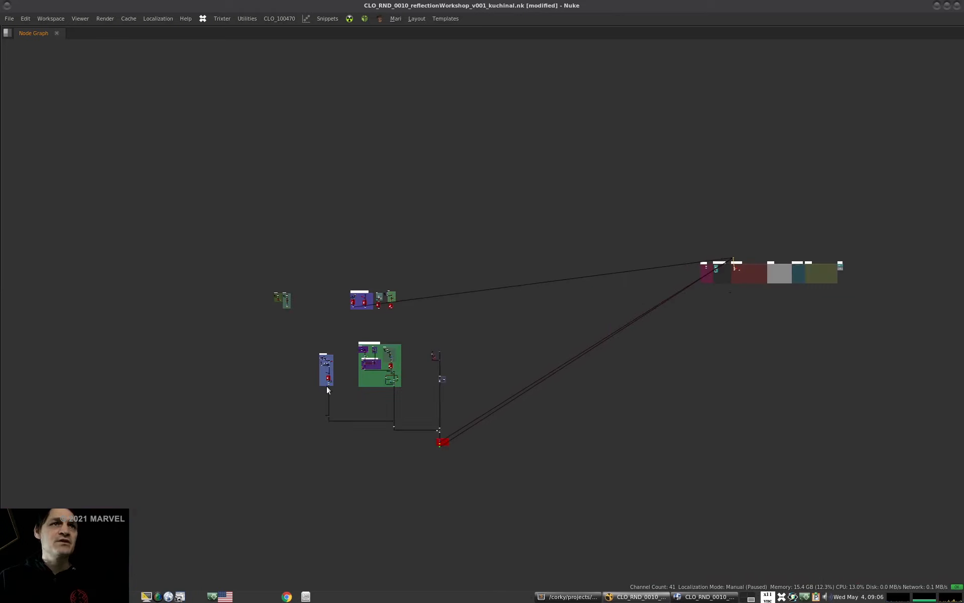
middle_click_drag(327, 386, 412, 338, "alt")
middle_click_drag(337, 334, 409, 322, "alt")
left_click(366, 329)
key("1")
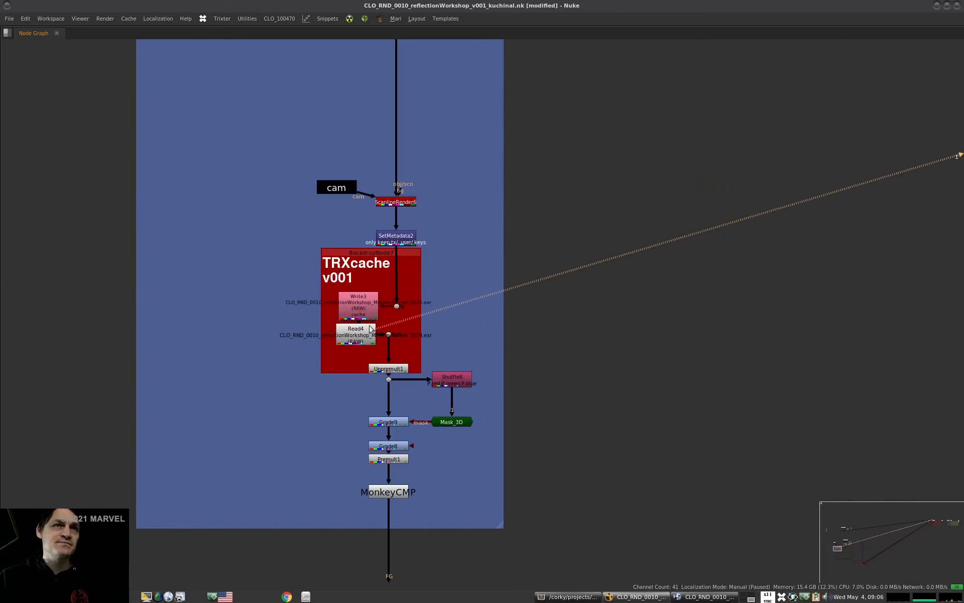
key("space")
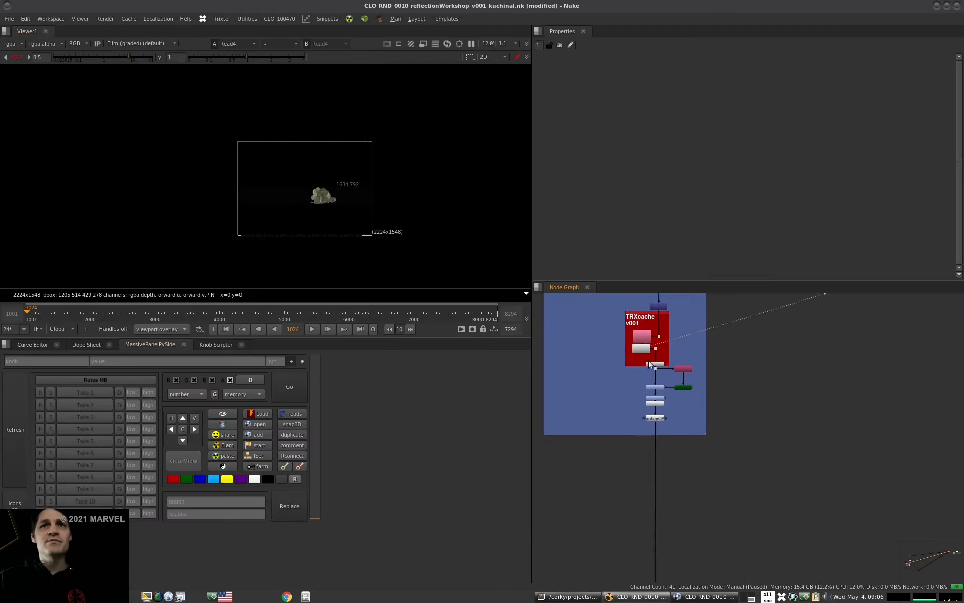
middle_click_drag(643, 352, 310, 481, "alt")
middle_click_drag(644, 412, 408, 460, "alt")
middle_click_drag(861, 357, 930, 341, "alt")
middle_click_drag(816, 356, 740, 399)
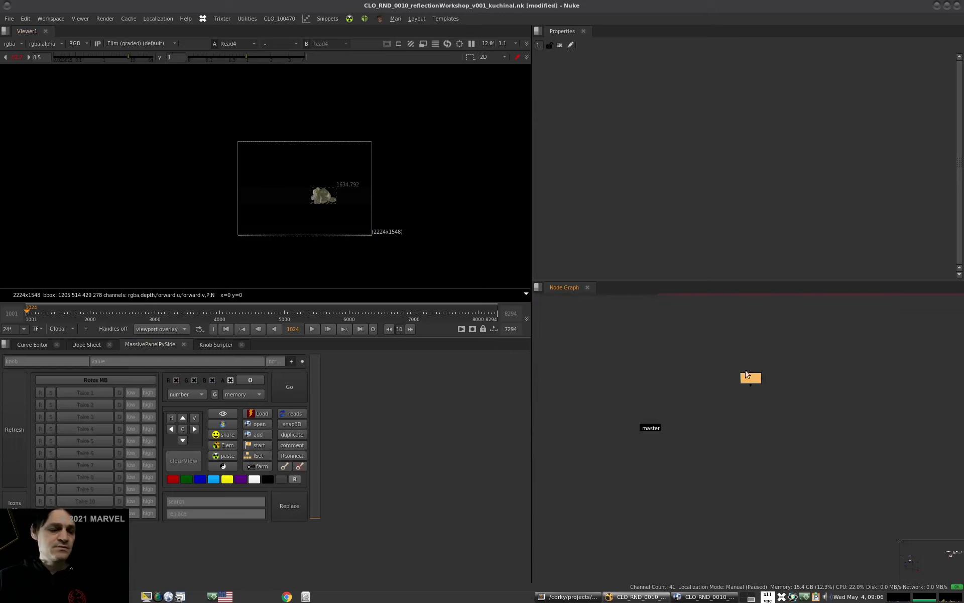
key("F8")
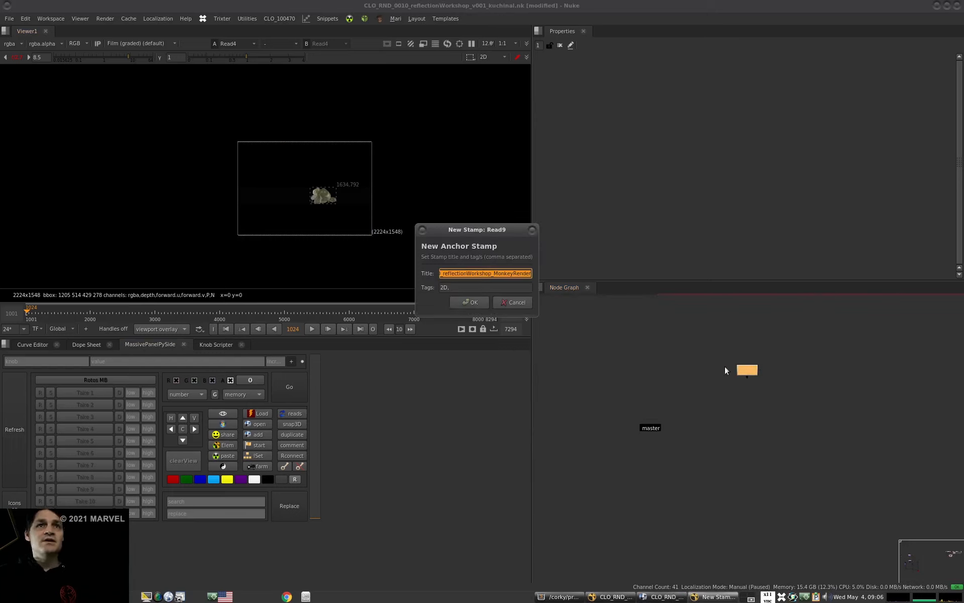
left_click(513, 302)
Create a stamp from the MonkeyCMP anchor and place it just outside the blue backdrop.
middle_click_drag(764, 367, 751, 399, "alt")
middle_click_drag(610, 421, 671, 404, "alt")
middle_click_drag(558, 400, 725, 420)
left_click(707, 426)
key("F8")
left_click_drag(706, 450, 829, 460)
View the results of Grade9 and Grade8 above MonkeyCMP in the viewer.
left_click(823, 442)
key("1")
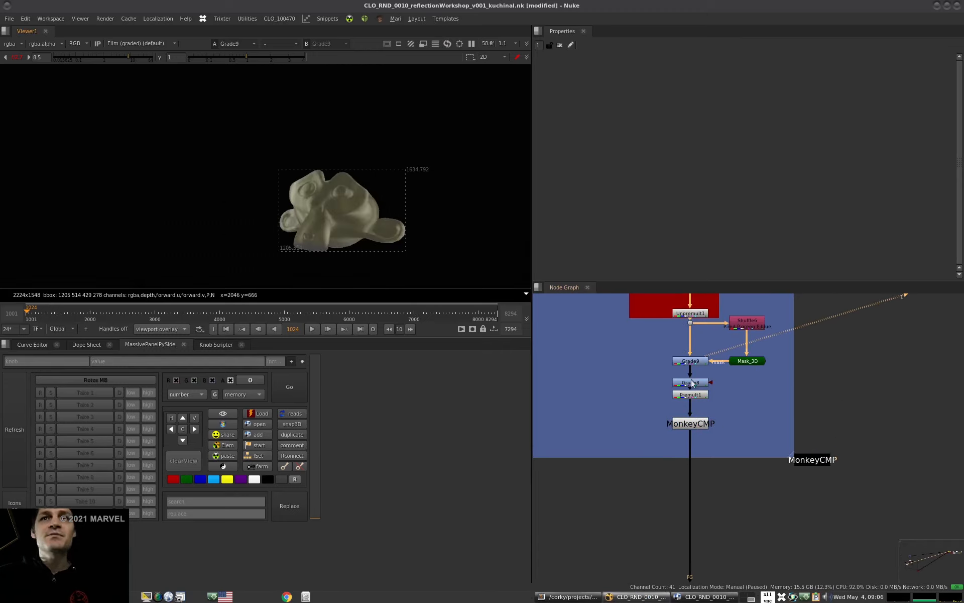
left_click(693, 383)
key("1")
left_click(691, 397)
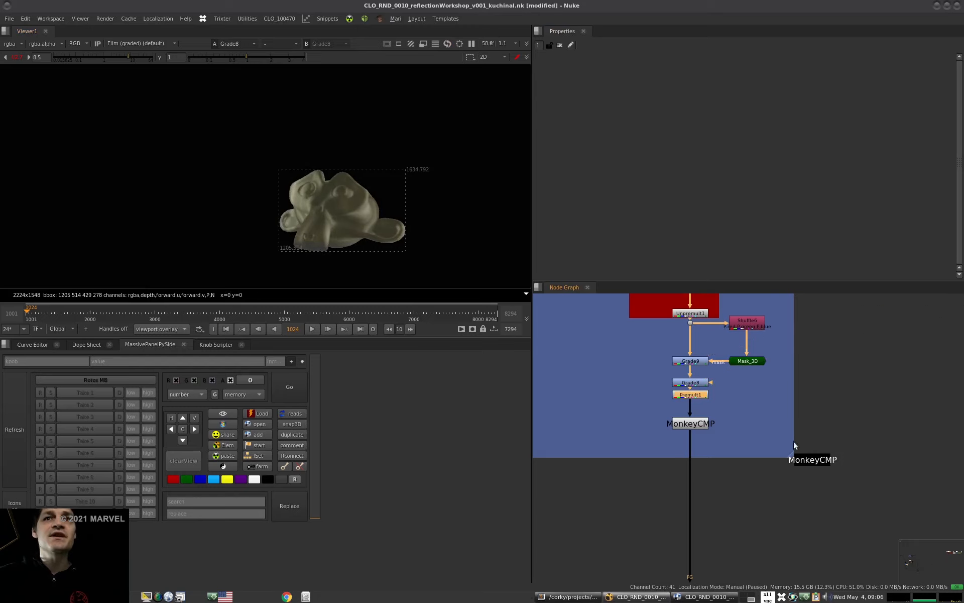
Enlarge the node graph and move the MonkeyCMP stamp far to the right of the main comp tree.
middle_click_drag(786, 438, 650, 425)
key("space")
scroll(623, 422, "down", 7)
middle_click_drag(559, 412, 260, 328)
scroll(281, 330, "down", 3)
left_click_drag(295, 330, 807, 383)
middle_click_drag(808, 383, 216, 375)
left_click_drag(216, 375, 716, 229)
scroll(567, 294, "down", 6)
middle_click_drag(550, 300, 354, 378)
left_click(366, 382)
View the MonkeyReflCMP anchor of the Monkey Reflections backdrop and restore the multi-pane layout.
middle_click_drag(186, 358, 297, 327, "alt")
middle_click_drag(547, 328, 525, 328, "alt")
middle_click_drag(338, 269, 328, 283)
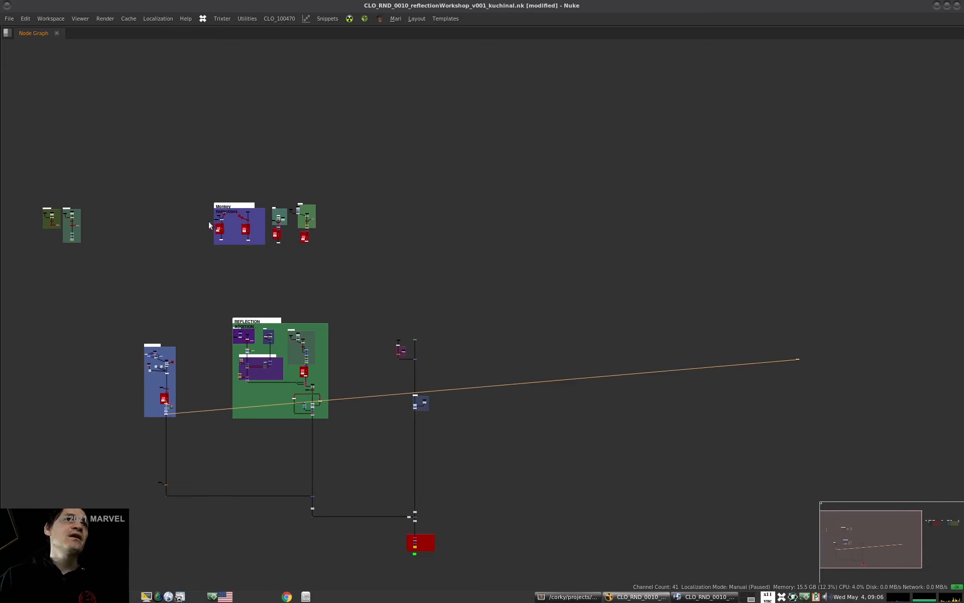
middle_click_drag(209, 222, 356, 217, "alt")
left_click(324, 413)
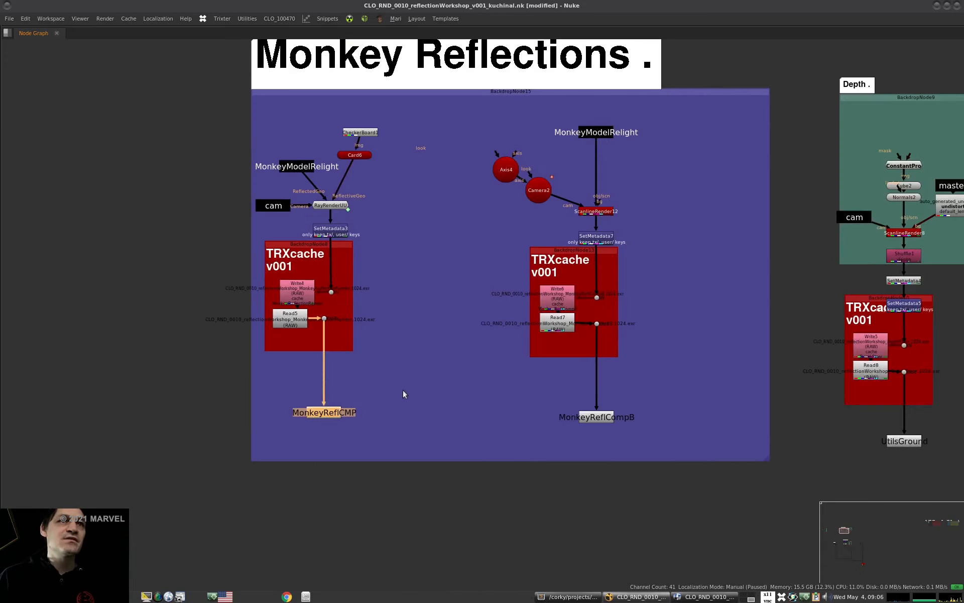
key("space")
scroll(349, 201, "down", 4)
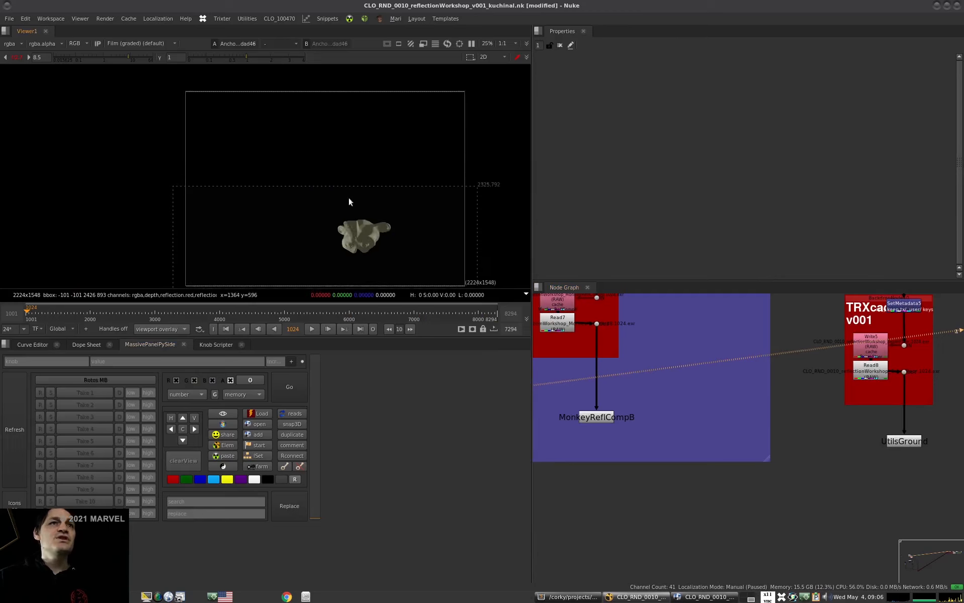
scroll(631, 381, "down", 5)
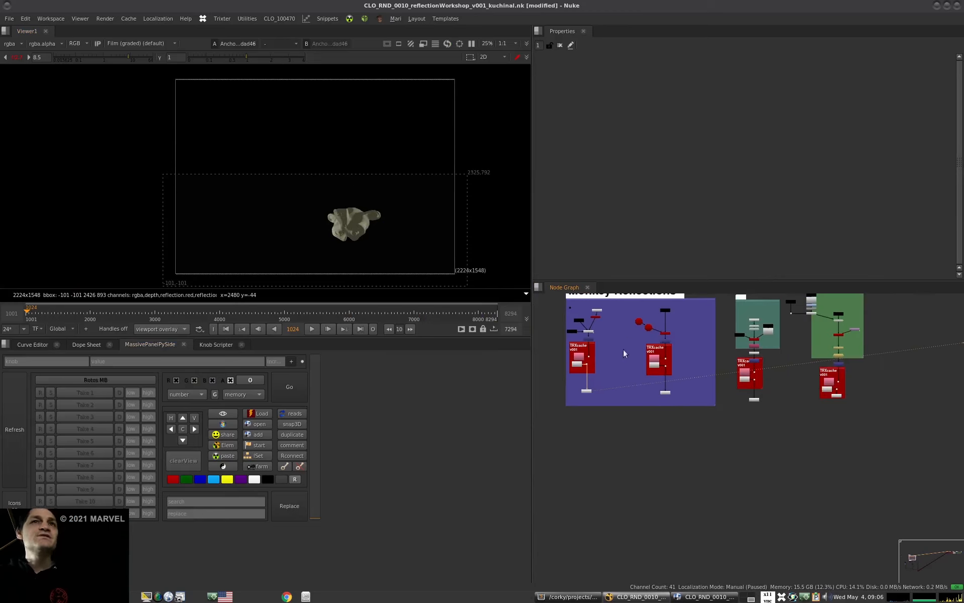
Move CheckerBoard1 and Card6 together so they line up vertically above RayRenderUU.
middle_click_drag(623, 350, 625, 395)
scroll(594, 362, "up", 6)
left_click_drag(674, 324, 573, 382)
left_click_drag(628, 364, 597, 347)
scroll(617, 355, "down", 5)
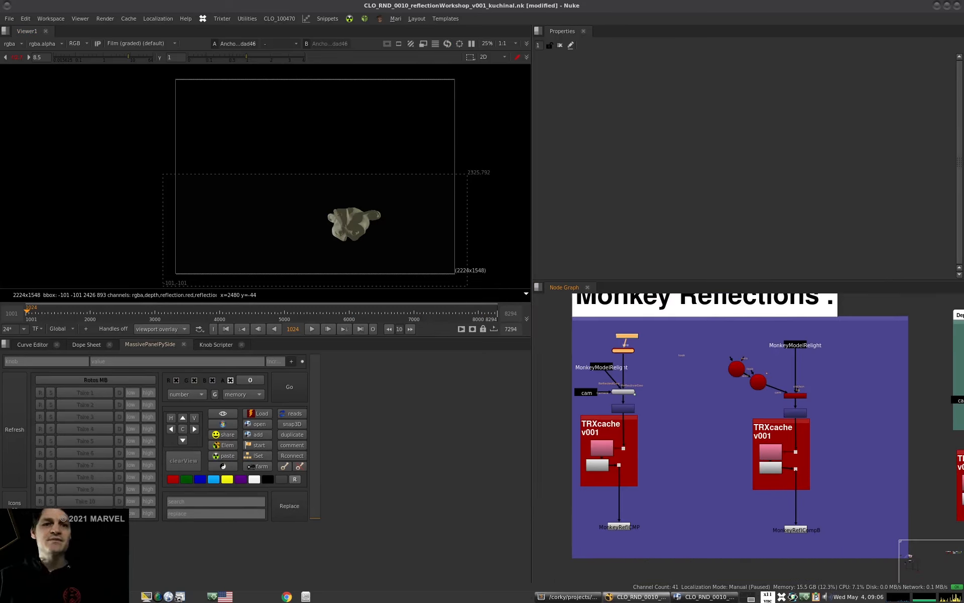
left_click(646, 457)
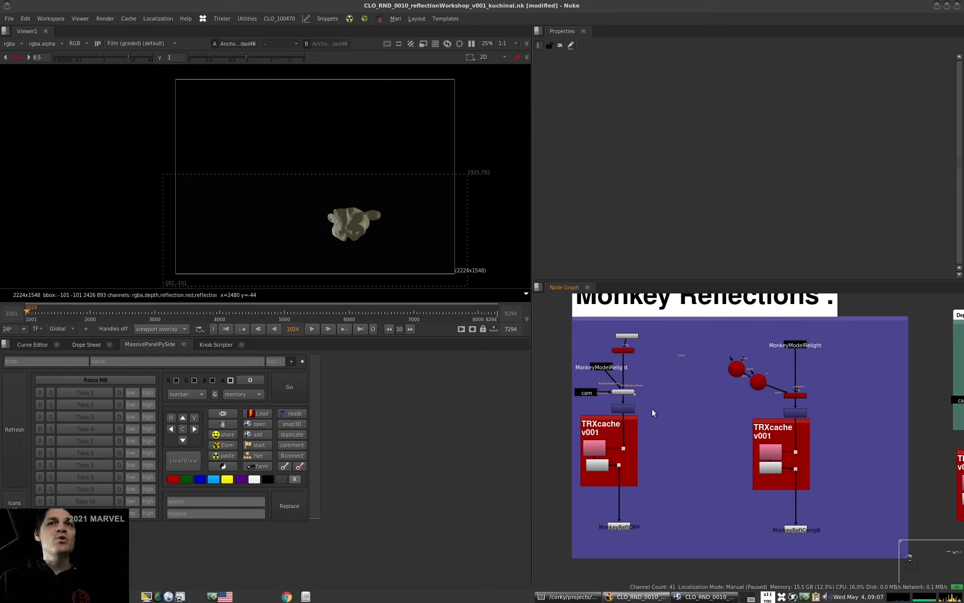
View the MonkeyModelRelight stamp feeding RayRenderUU in 3D and inspect the monkey and its lights from a low angle.
scroll(688, 322, "up", 5)
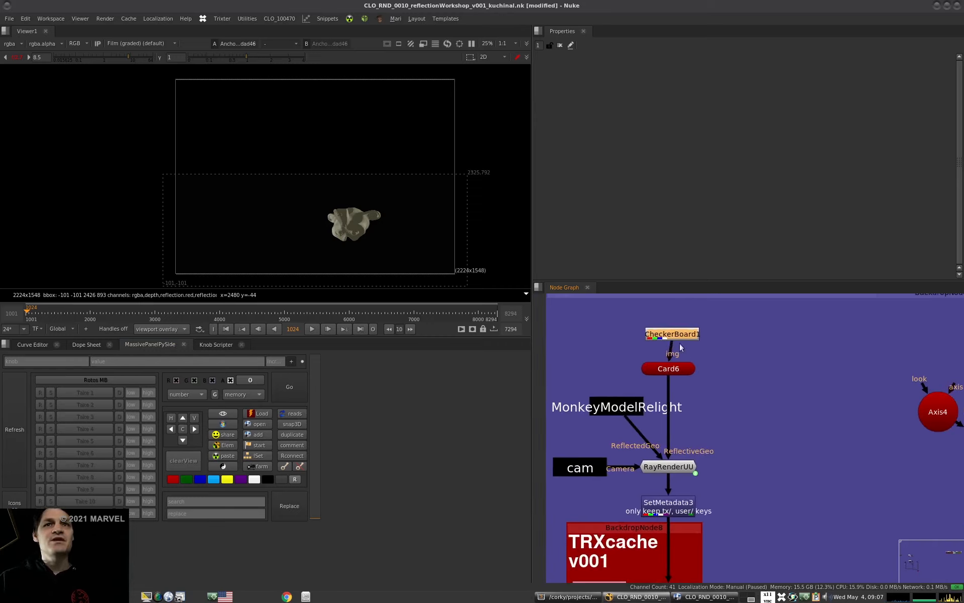
left_click_drag(612, 409, 596, 391)
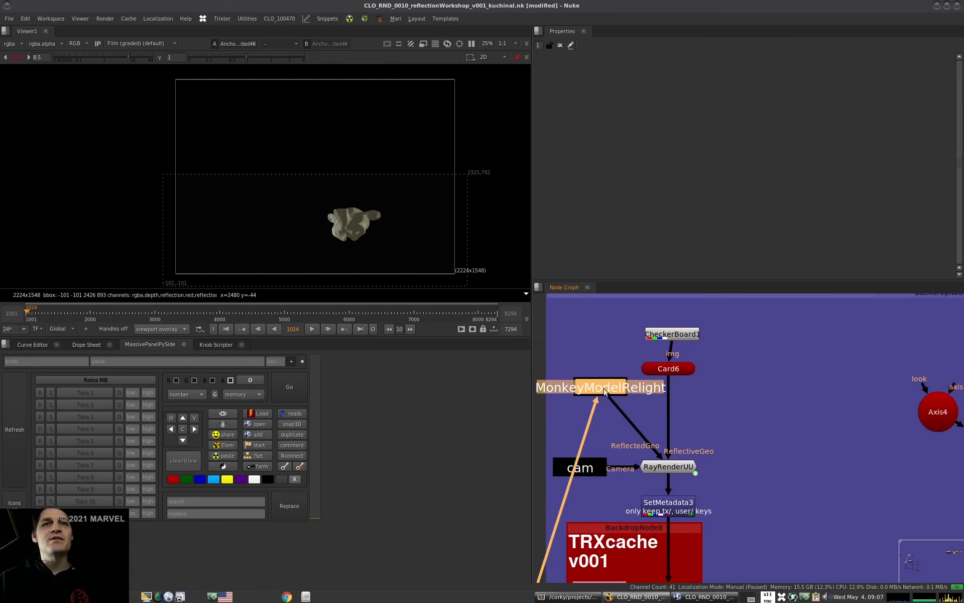
key("1")
key("f")
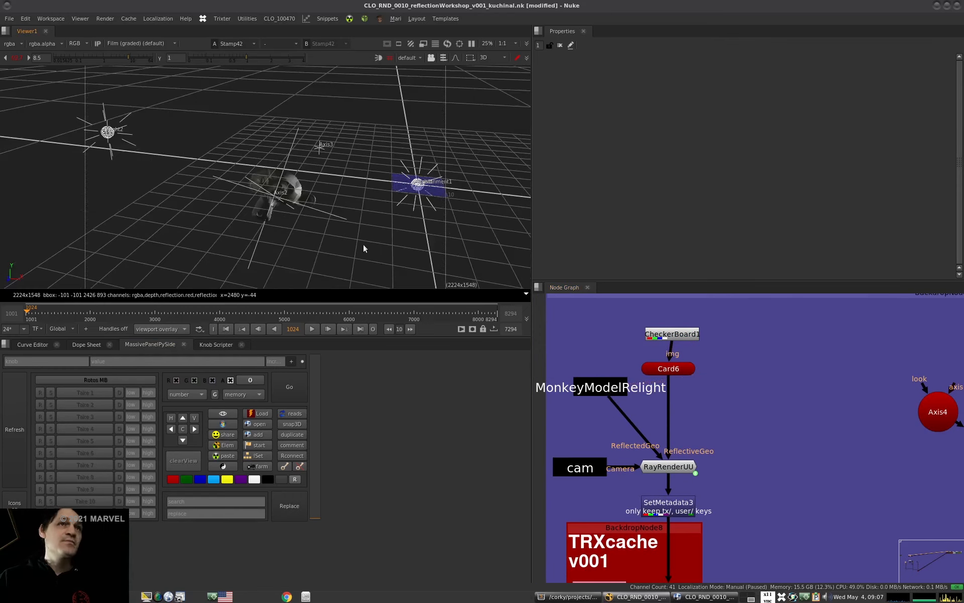
left_click_drag(290, 258, 335, 237, "ctrl")
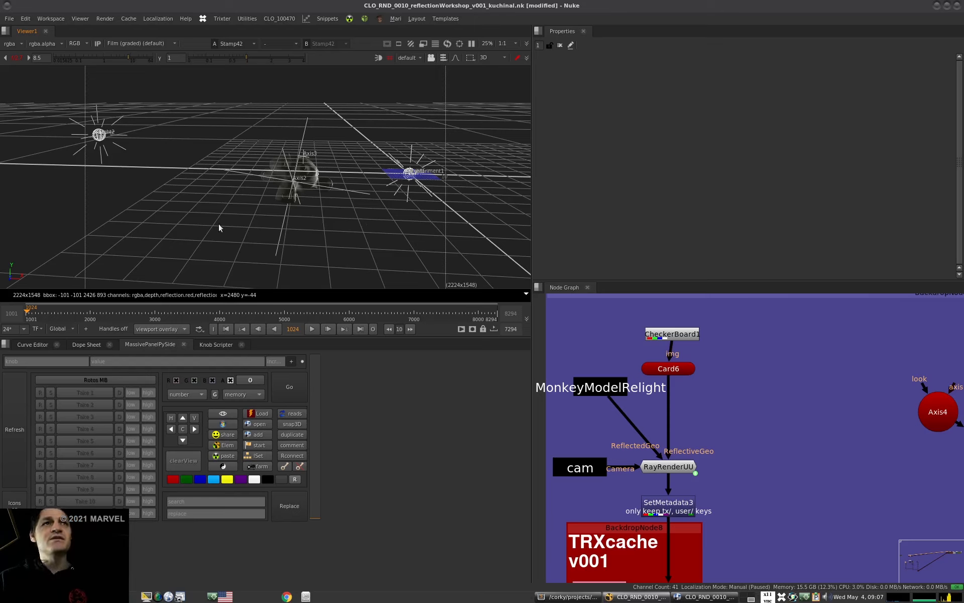
Trace the MonkeyModelRelight stamp's connection back to the blue monkey render backdrop.
mouse_move(606, 391)
left_mouse_down()
mouse_move(608, 382)
mouse_move(595, 383)
mouse_move(610, 379)
left_mouse_up()
scroll(650, 368, "down", 10)
middle_click_drag(616, 479, 631, 432)
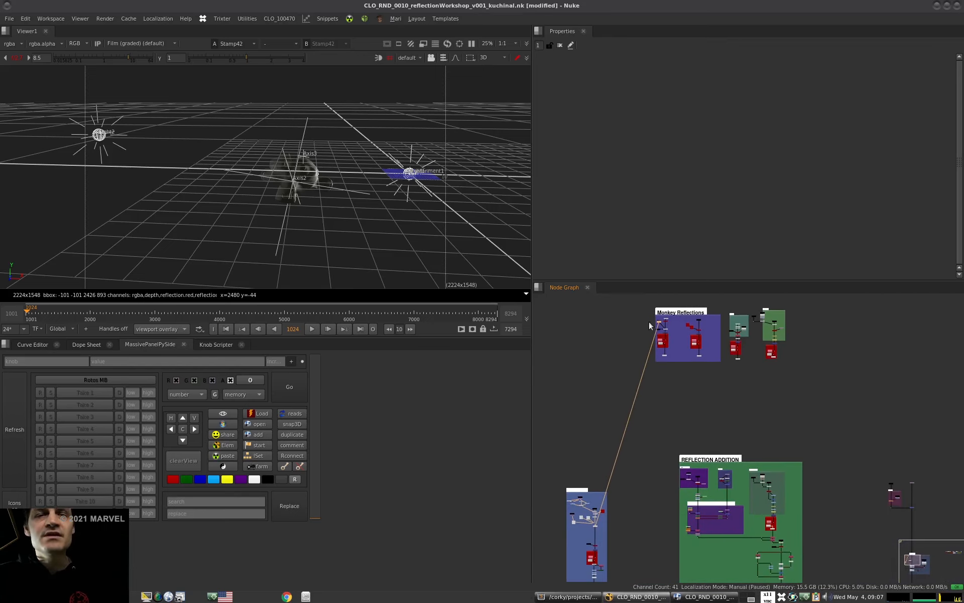
scroll(650, 326, "up", 5)
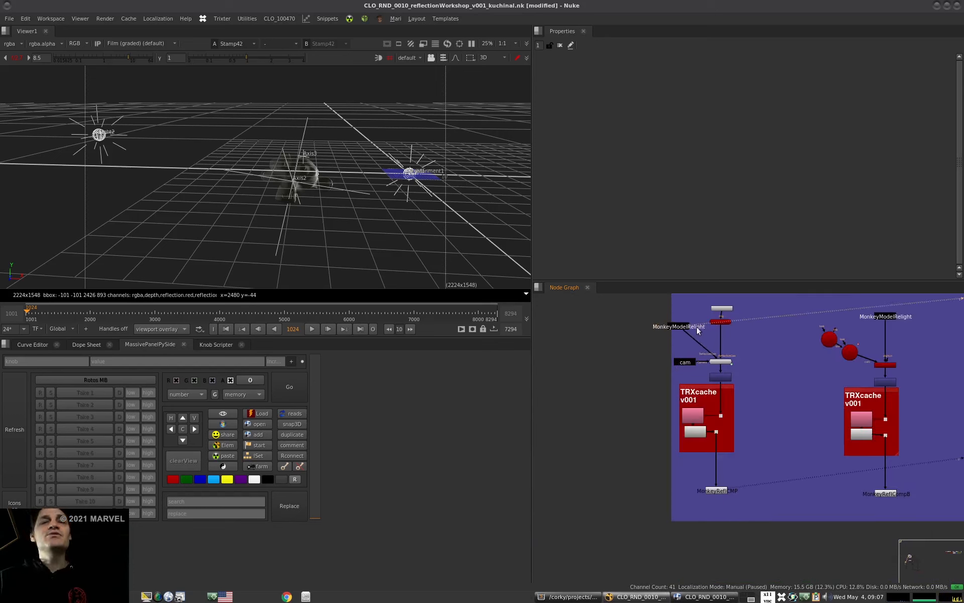
scroll(616, 384, "up", 5)
left_click_drag(580, 380, 593, 373)
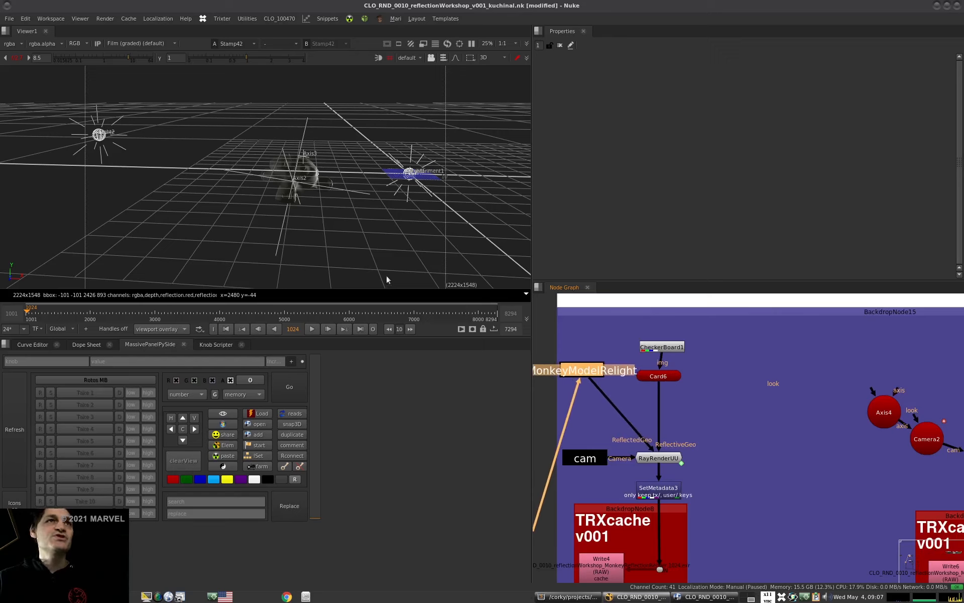
View the cached monkey render, Read4, in the blue monkey render backdrop.
scroll(670, 404, "down", 7)
middle_click_drag(653, 560, 652, 349)
middle_click_drag(603, 482, 598, 416)
left_click(566, 568)
key("1")
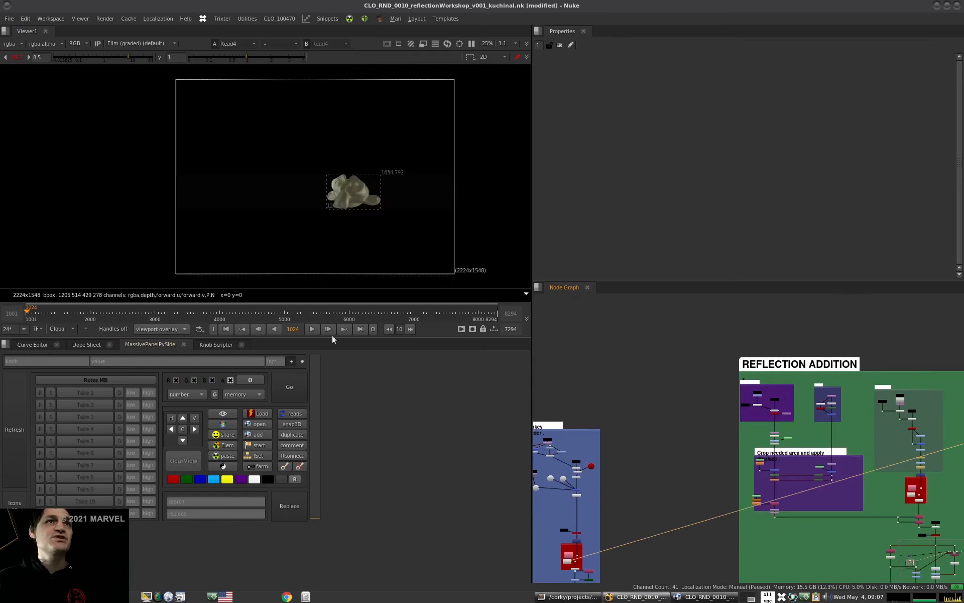
View the cached monkey reflection render, Read5, and inspect the reflected head up close.
scroll(643, 426, "down", 5)
scroll(643, 426, "up", 10)
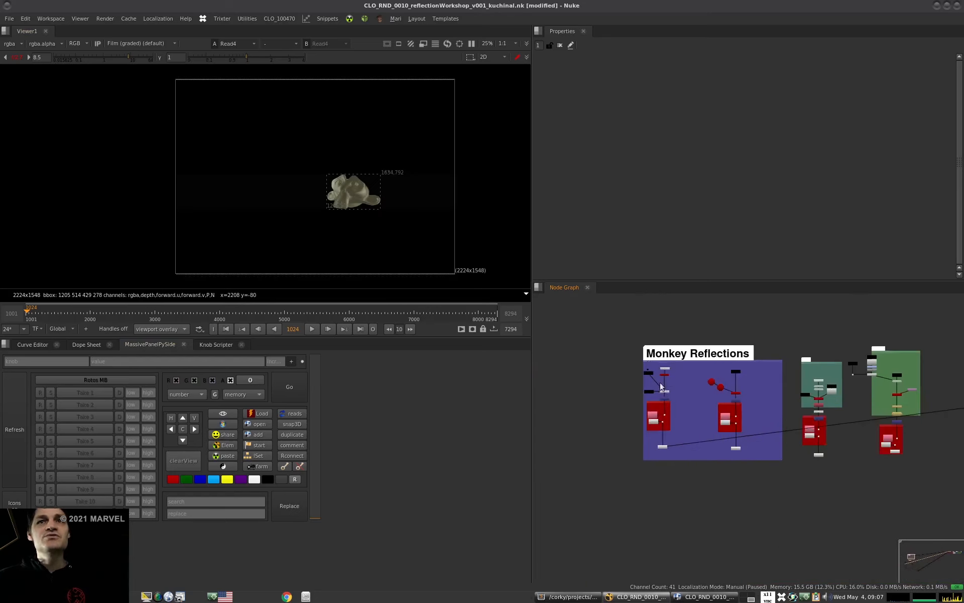
left_click(646, 545)
key("1")
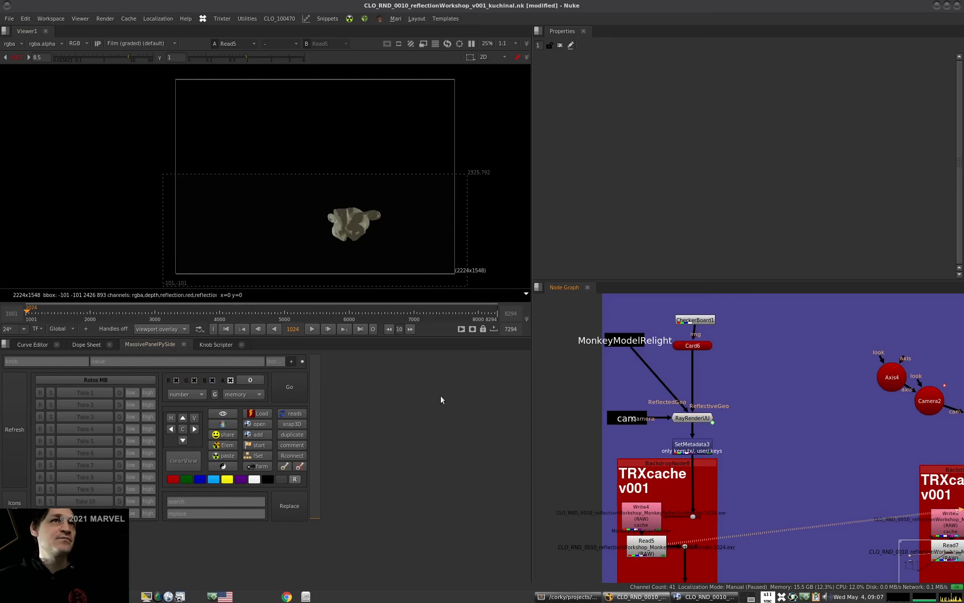
scroll(417, 229, "up", 1)
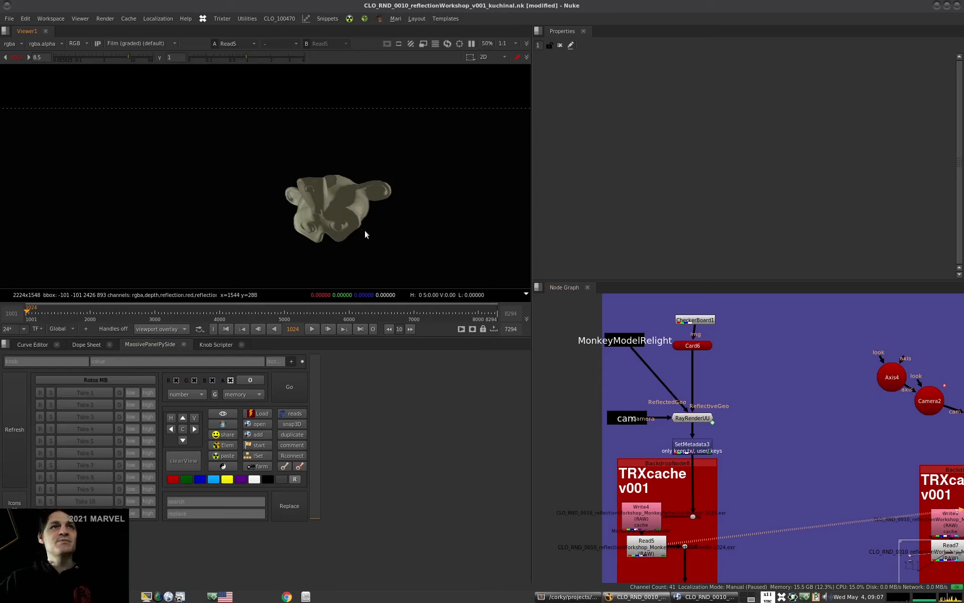
scroll(363, 201, "up", 3)
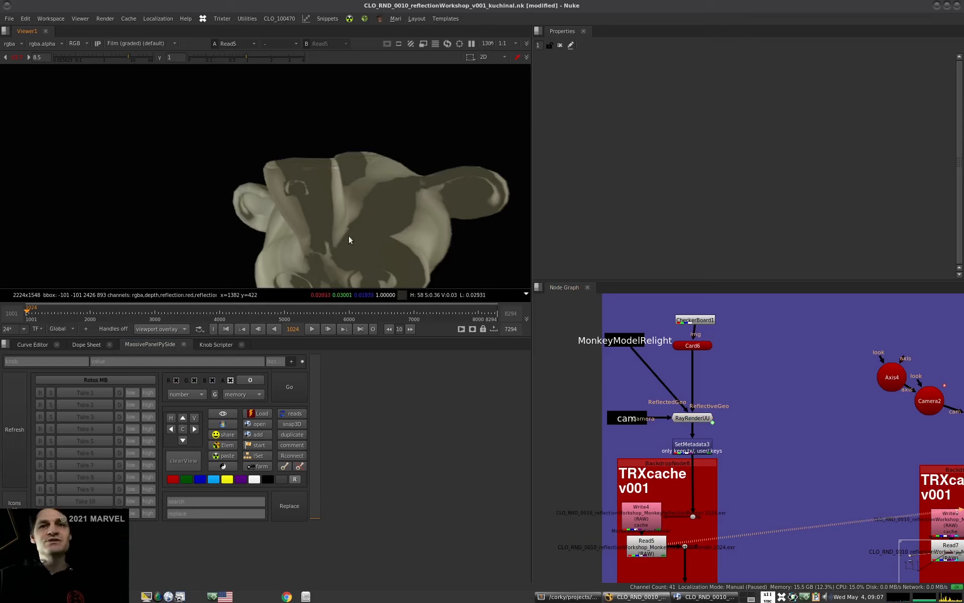
Load Read7, the second cached reflection, as viewer input 2 and compare it repeatedly with Read5 on input 1.
scroll(774, 427, "down", 5)
scroll(774, 427, "up", 5)
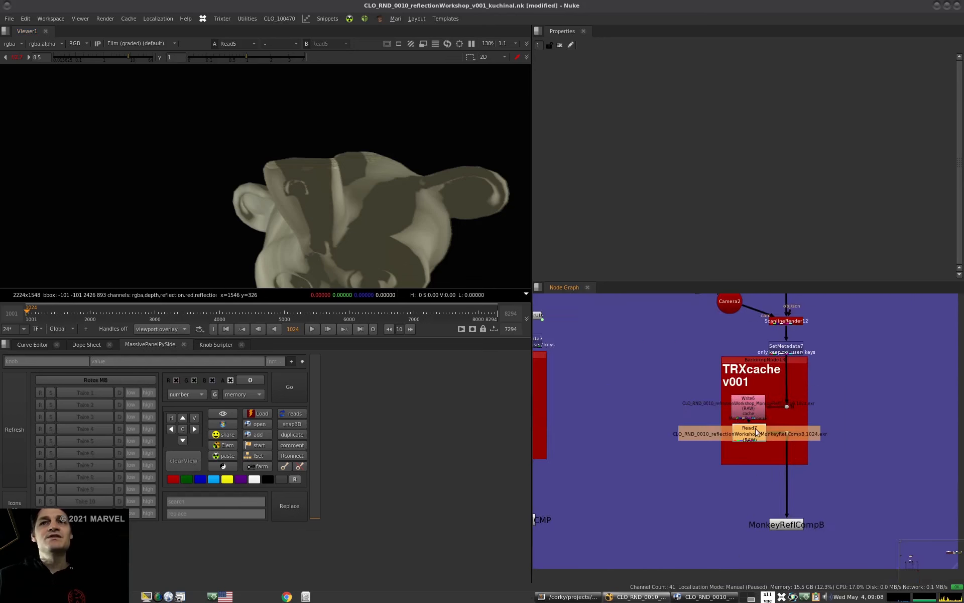
key("2")
key("1")
key("2")
key("1")
key("2")
key("1")
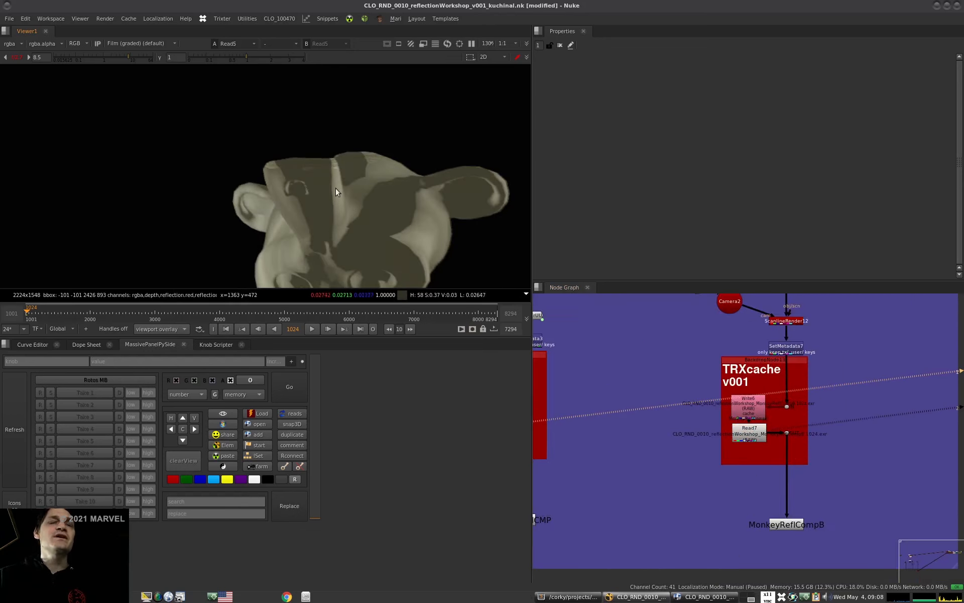
View RayRenderUU's live output and sample a rectangular area along the top edge of the reflection.
middle_click_drag(685, 377, 773, 408)
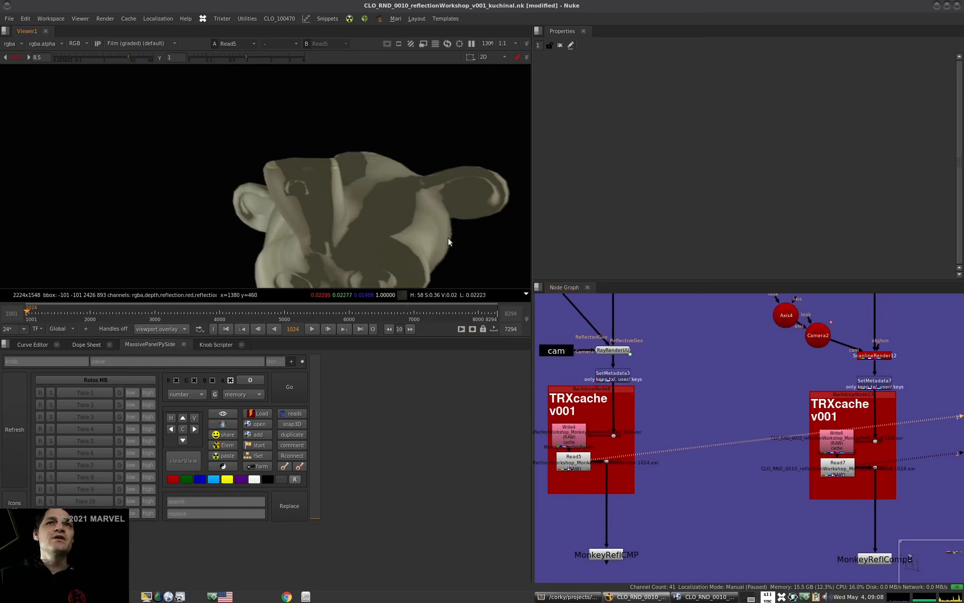
left_click(612, 350)
key("1")
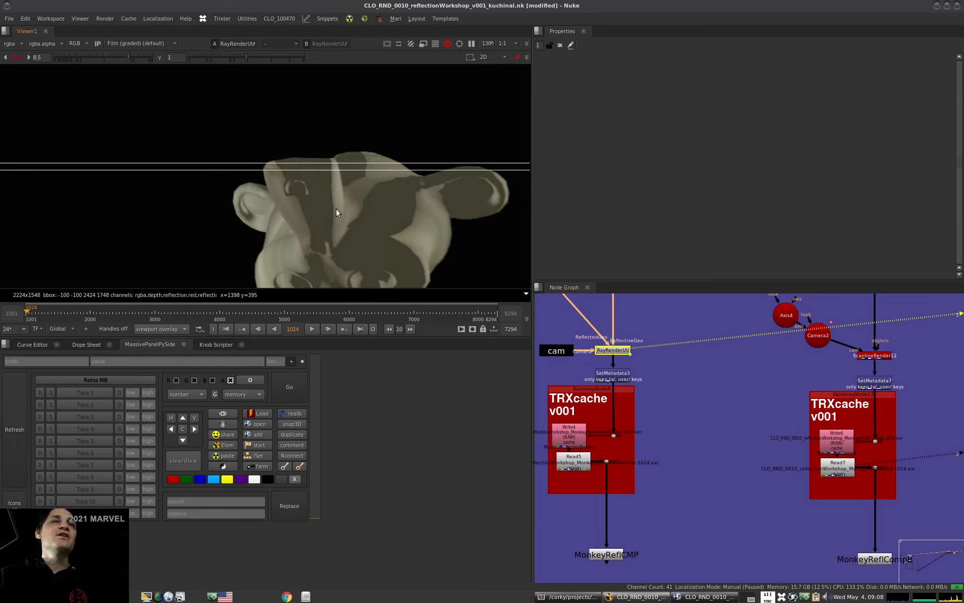
scroll(348, 133, "up", 2)
scroll(348, 134, "up", 5)
left_click_drag(248, 135, 369, 164, "ctrl+shift")
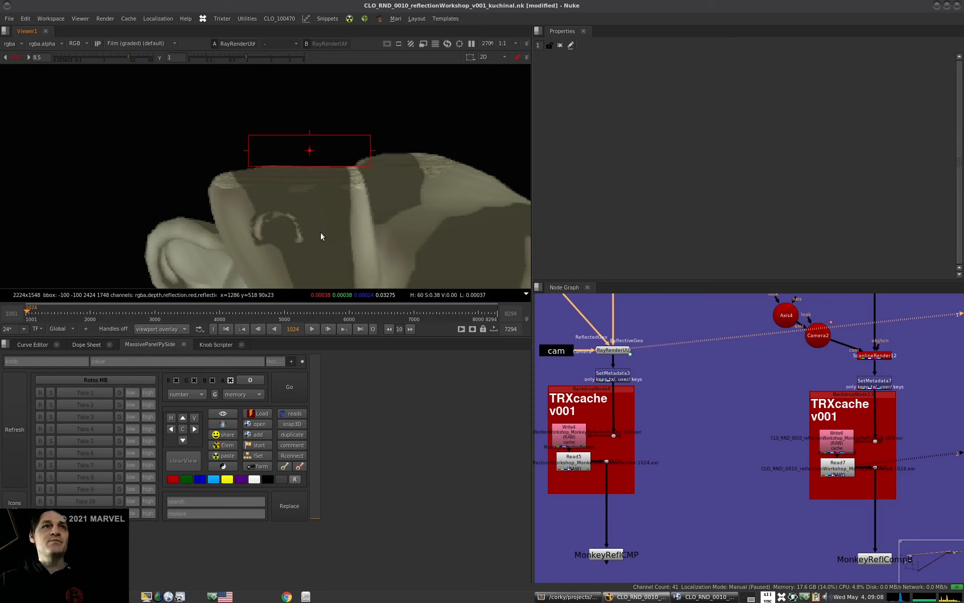
Examine in 3D where the monkey model meets the ground card, and select Read5.
key("Tab")
left_click_drag(303, 221, 284, 174, "ctrl")
scroll(203, 218, "up", 6)
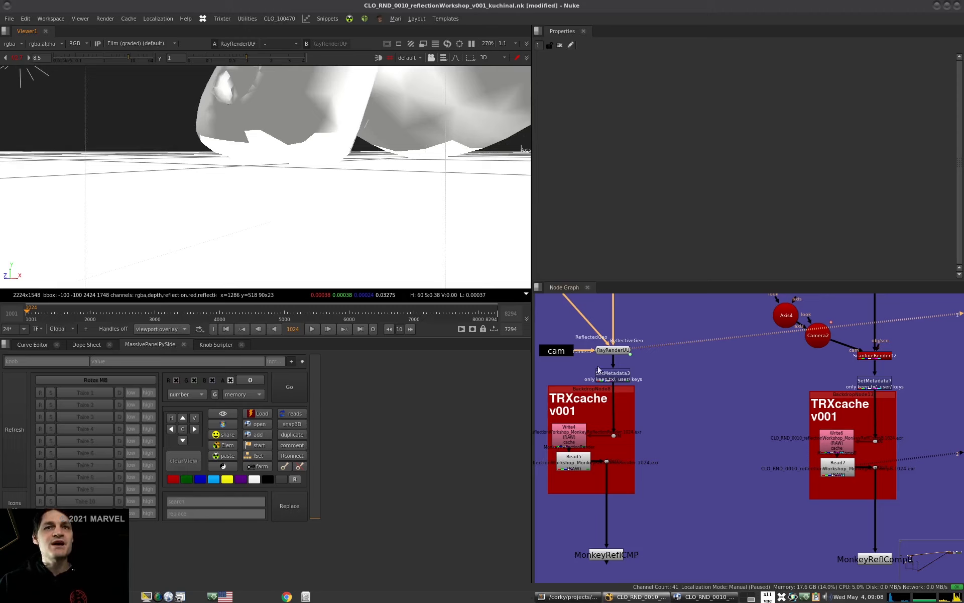
left_click(577, 458)
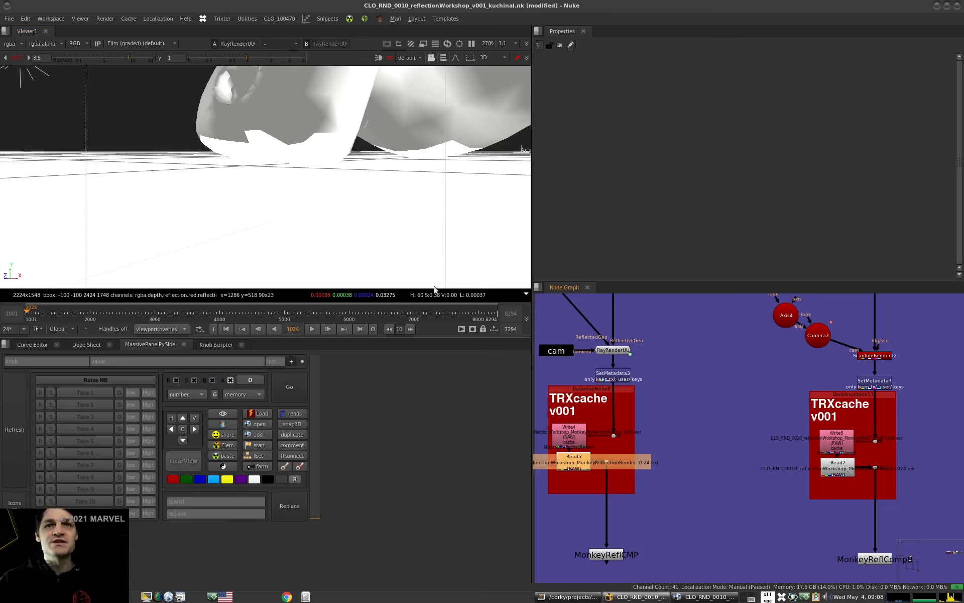
Move Axis4 directly above Camera2 in the ScanlineRender12 reflection setup.
middle_click_drag(880, 322, 700, 429)
scroll(701, 431, "down", 1)
left_click_drag(622, 426, 644, 401)
left_click(680, 420)
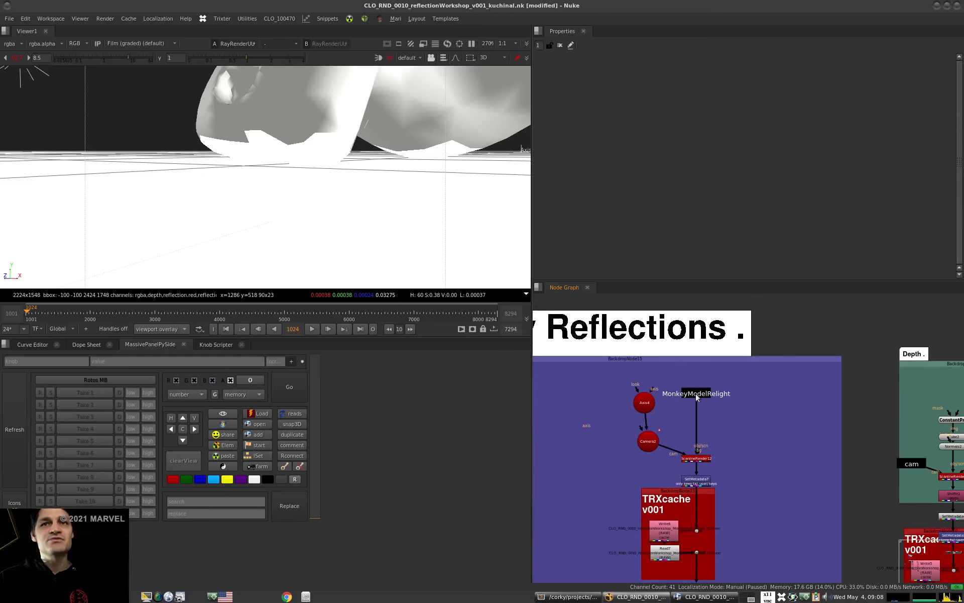
View the MonkeyModelRelight stamp that feeds ScanlineRender12 in the 3D viewer.
left_click(696, 393)
key("1")
left_click(606, 400)
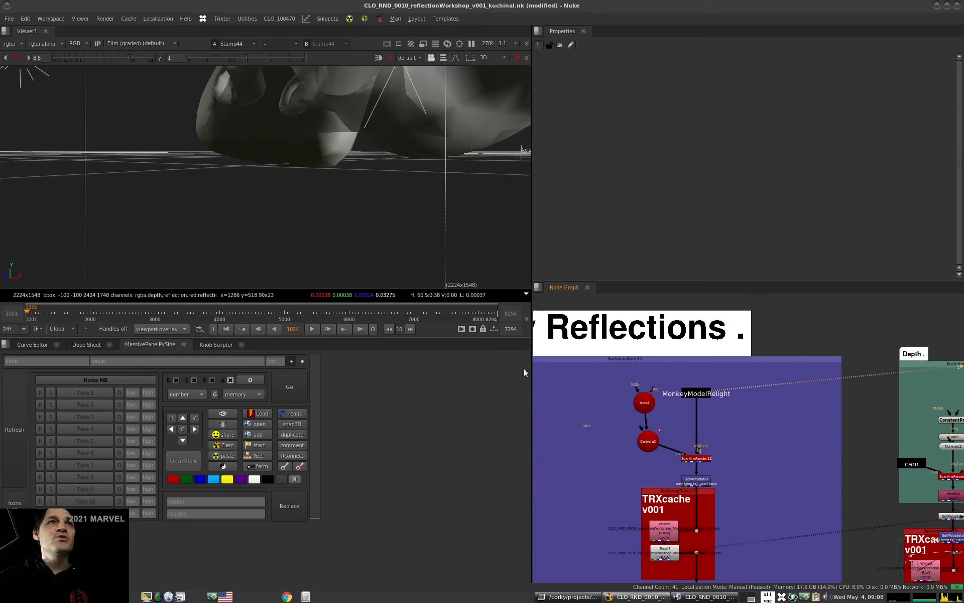
Open the properties of Camera2 and its parent Axis4, and highlight Axis4's Y scale value.
left_click_drag(649, 444, 646, 441)
double_click(646, 440)
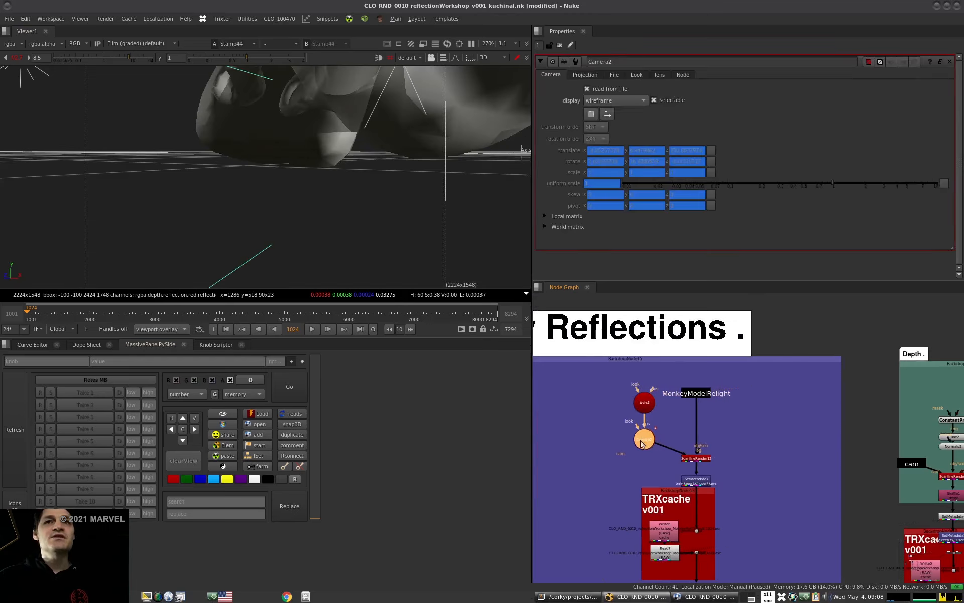
double_click(645, 406)
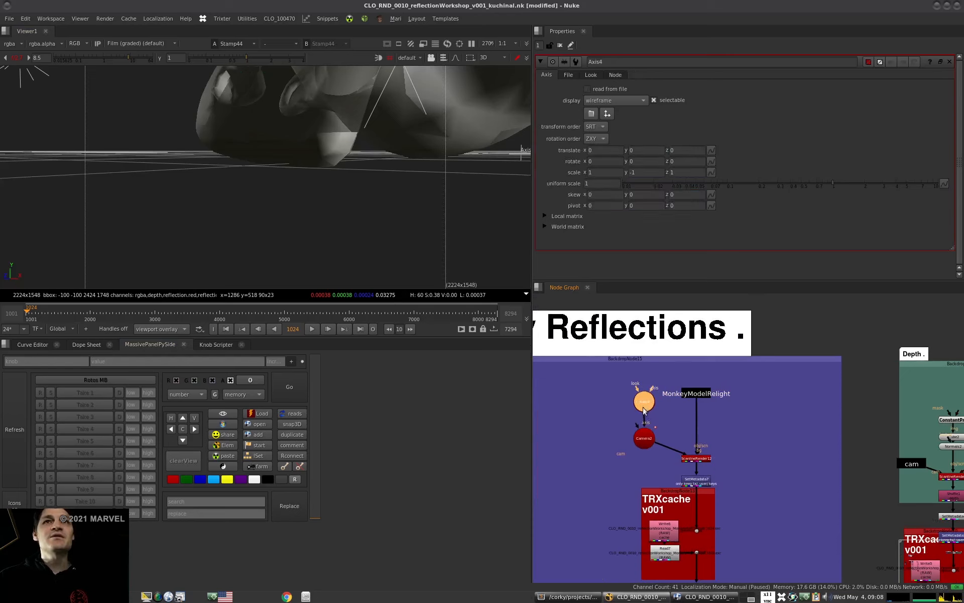
left_click_drag(643, 173, 625, 172)
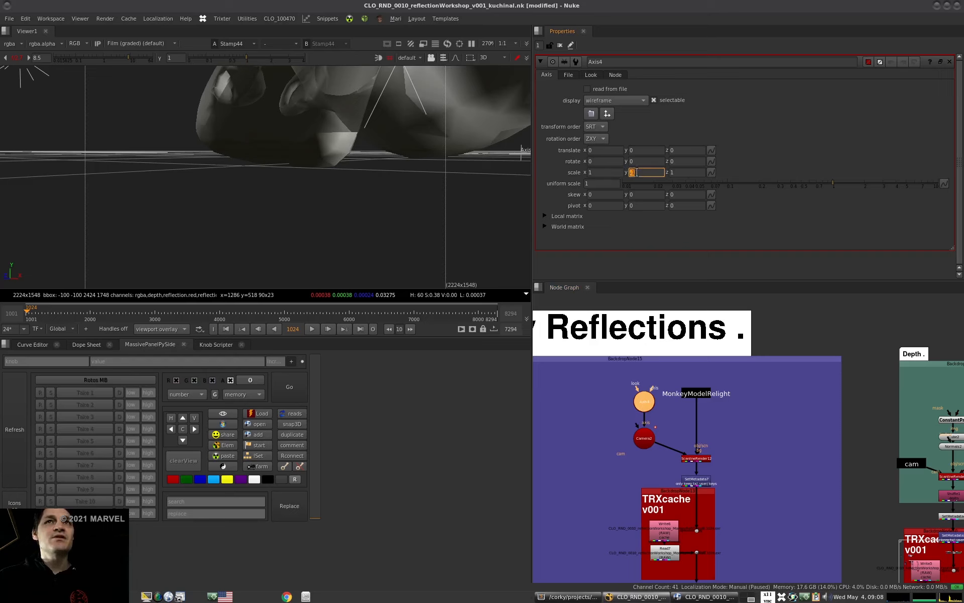
Highlight Axis4's Y scale value again, and view ScanlineRender12 in the 3D viewer.
scroll(638, 408, "up", 3)
left_click(709, 427)
mouse_move(651, 461)
left_mouse_down()
mouse_move(655, 453)
mouse_move(633, 470)
mouse_move(656, 462)
left_mouse_up()
mouse_move(660, 404)
left_mouse_down()
mouse_move(653, 399)
mouse_move(665, 401)
left_mouse_up()
left_click_drag(646, 173, 622, 175)
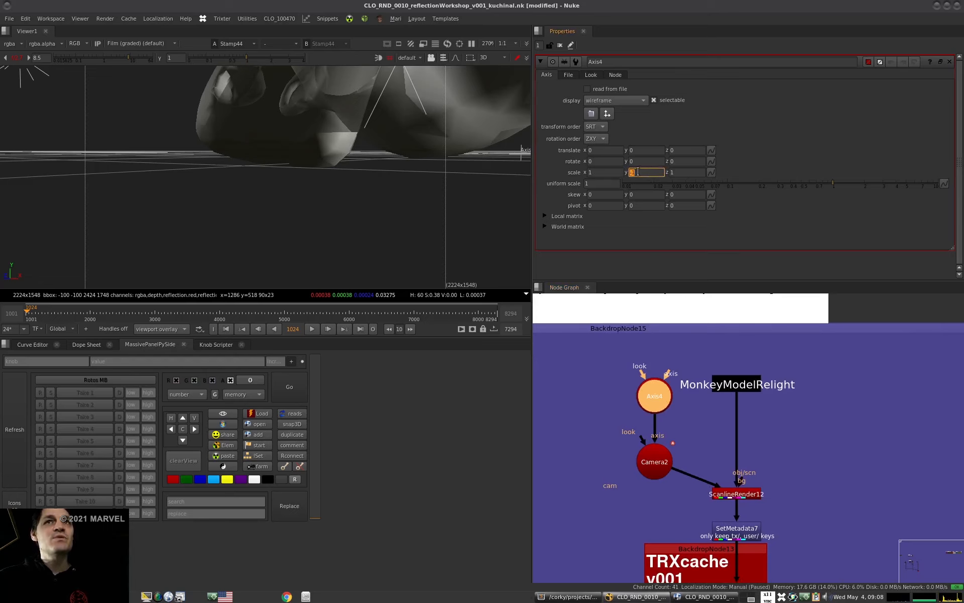
left_click(759, 496)
key("1")
left_click_drag(458, 241, 417, 226, "ctrl")
scroll(735, 533, "down", 5)
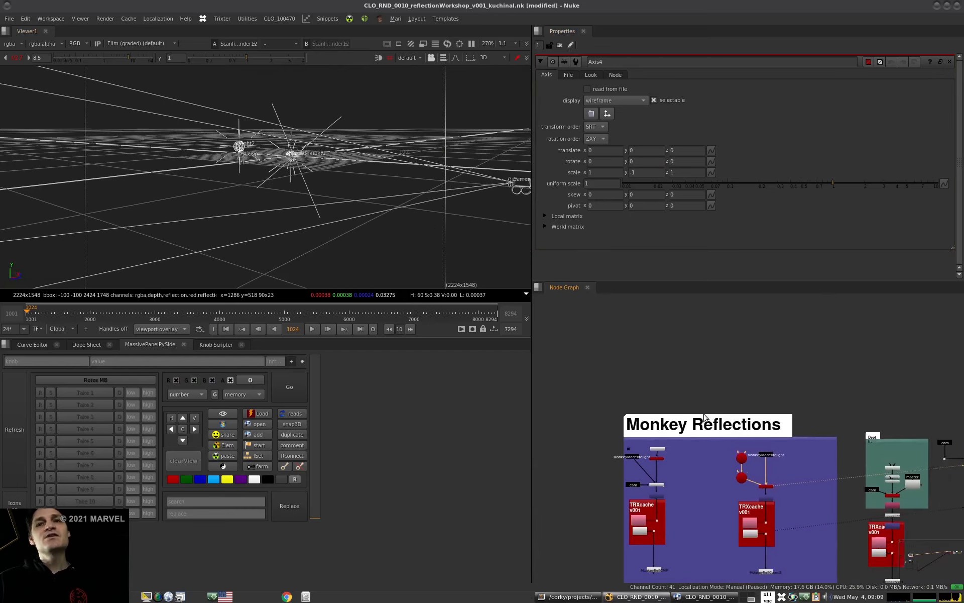
Compare the cached monkey reflection renders Read7 and Read5 by alternating between them in the viewer.
left_click(744, 477)
key("1")
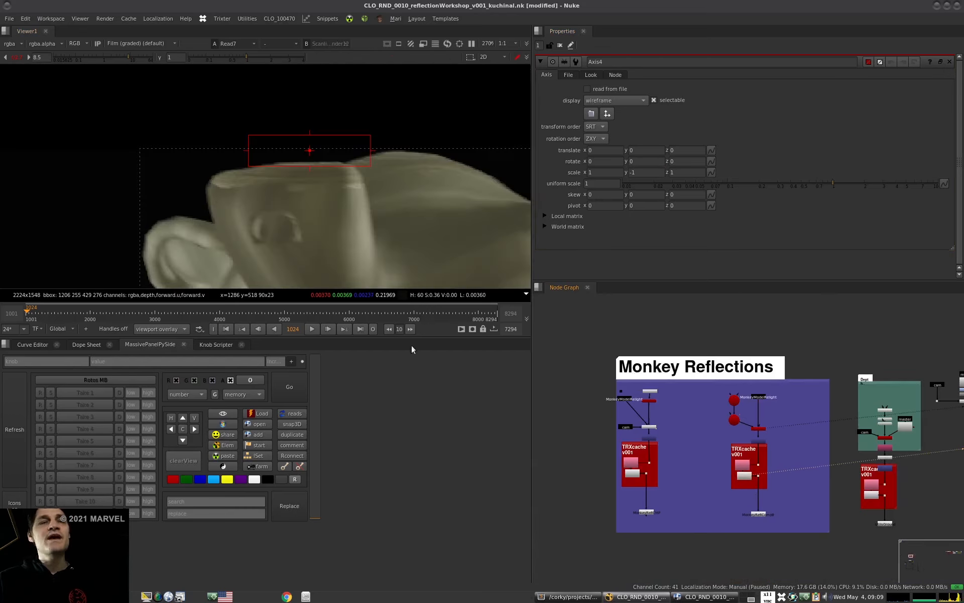
left_click(632, 472)
key("1")
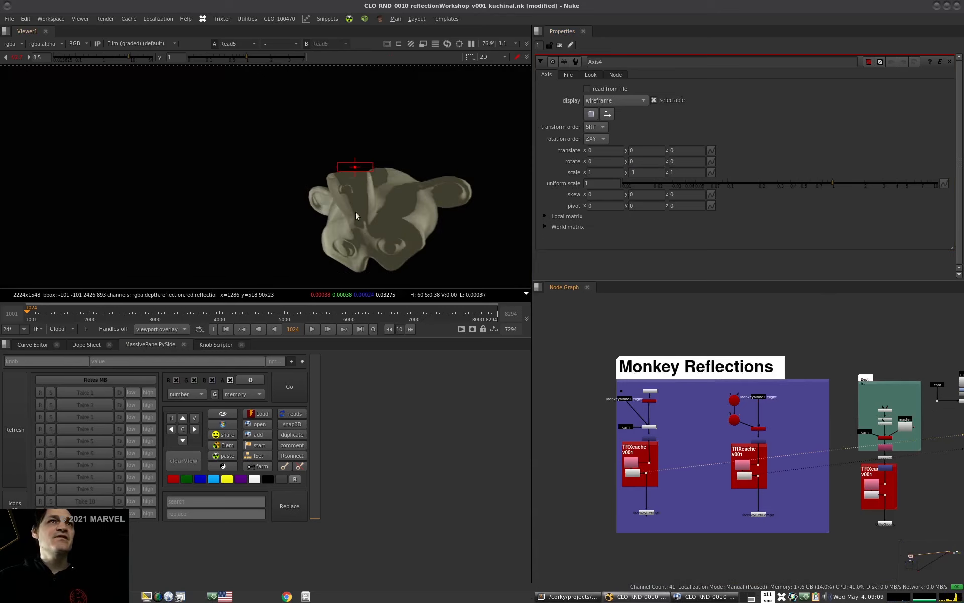
scroll(350, 199, "up", 4)
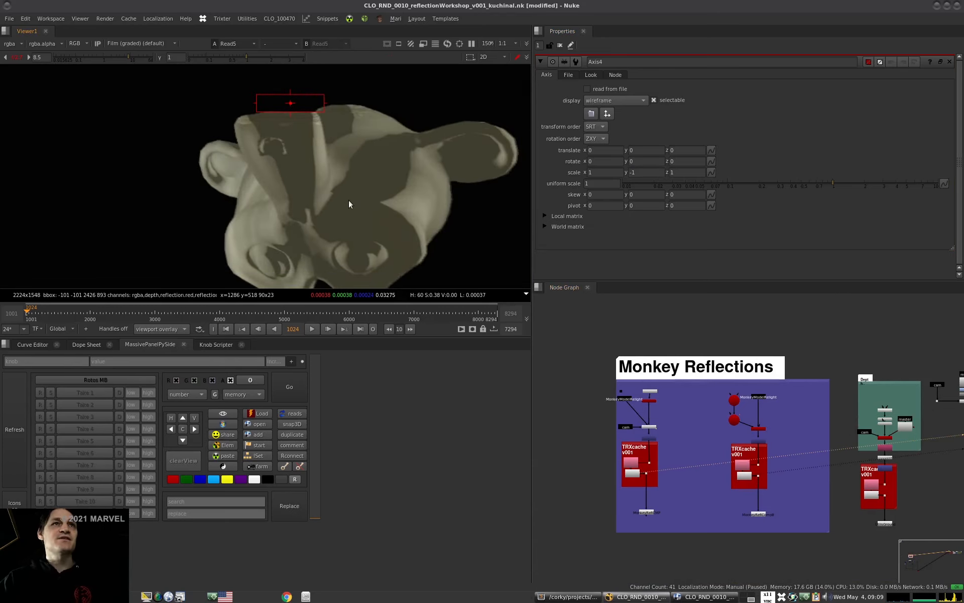
key("1")
key("2")
key("1")
key("2")
key("1")
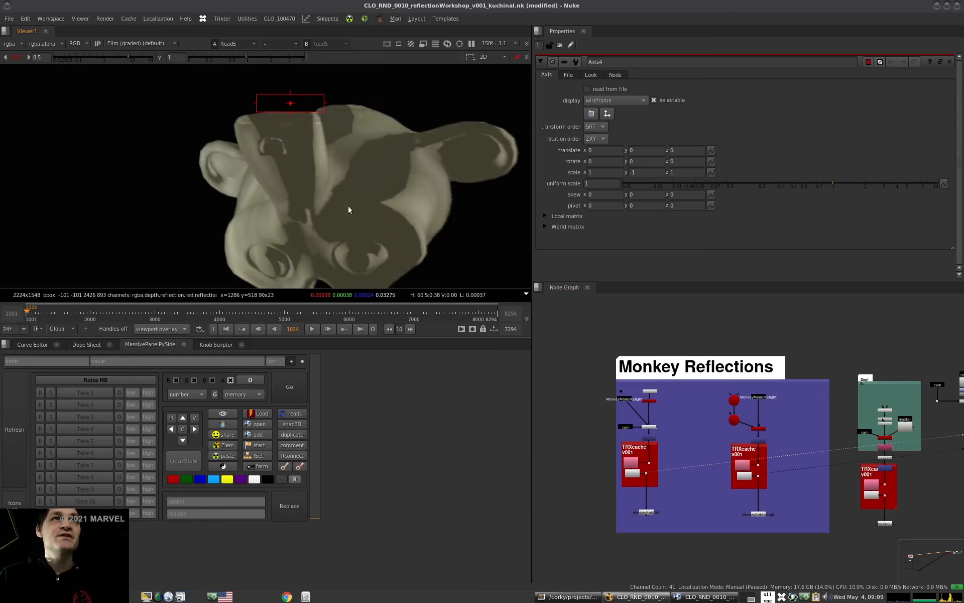
Compare Read7 and Read5 close up at the edge where the reflection meets the monkey's floor contact.
scroll(324, 185, "up", 3)
scroll(329, 176, "up", 2)
key("2")
key("1")
key("2")
key("1")
key("2")
key("1")
key("2")
key("1")
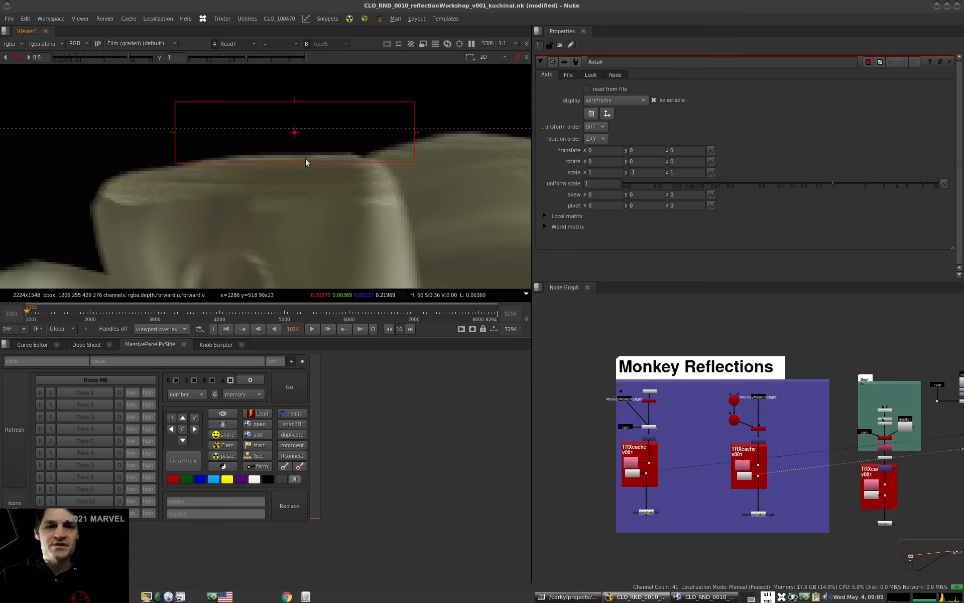
key("2")
key("1")
key("2")
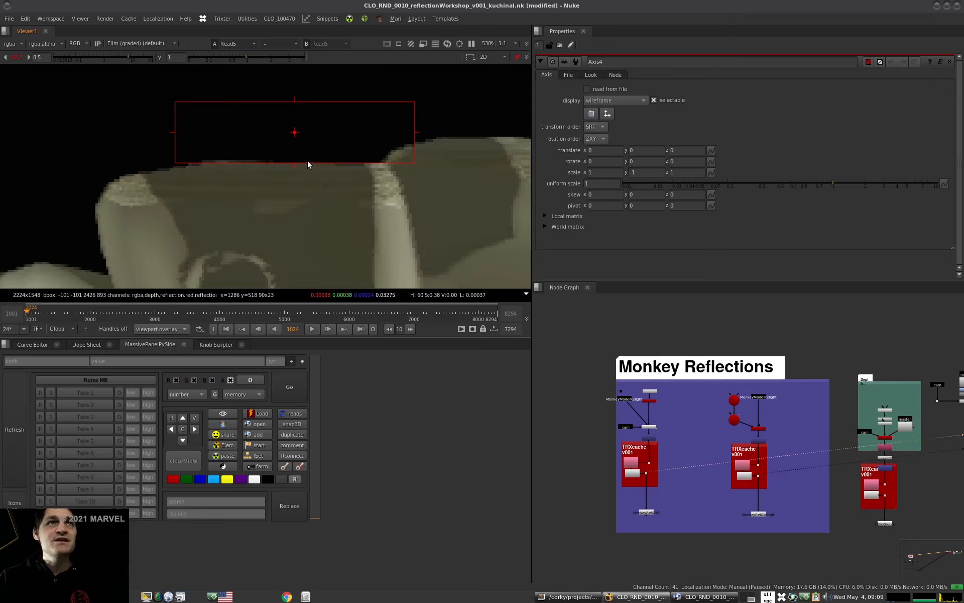
key("1")
key("2")
key("1")
scroll(307, 166, "down", 10)
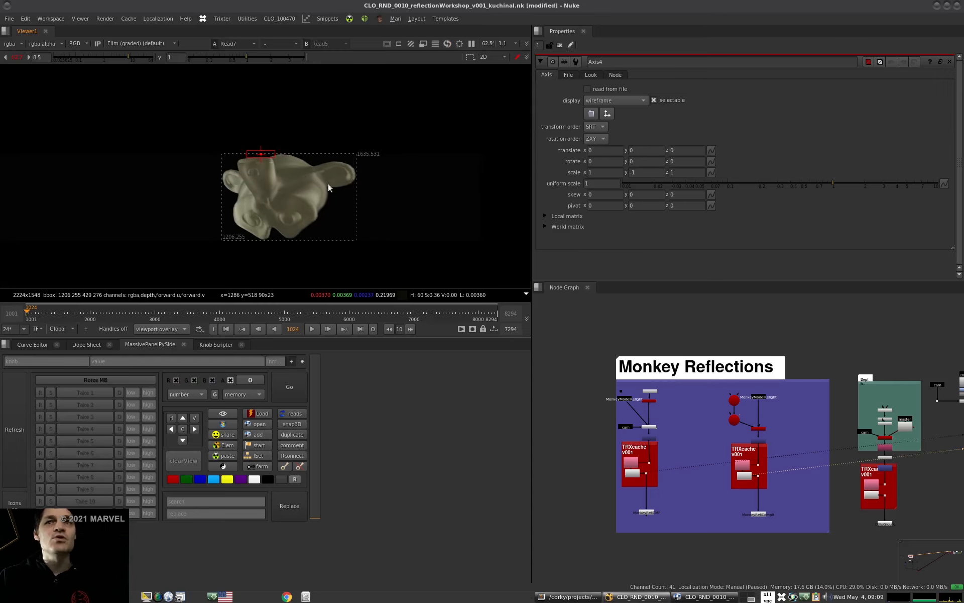
View the MonkeyReflCompB anchor and place a new stamp of it beside the master stamp below the Geometries backdrop.
left_click_drag(806, 388, 670, 475)
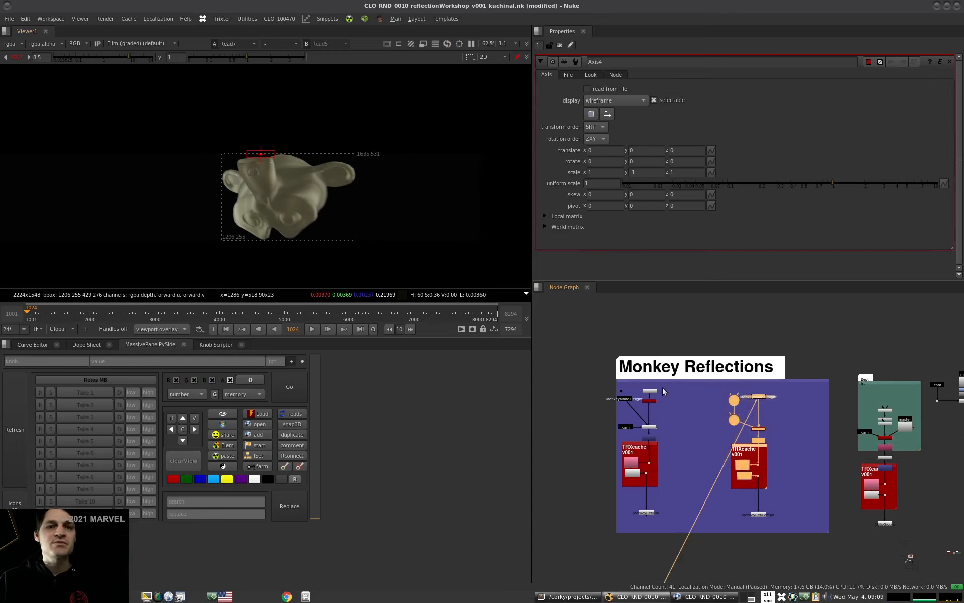
mouse_move(708, 450)
middle_mouse_down()
mouse_move(693, 409)
mouse_move(654, 385)
mouse_move(648, 432)
middle_mouse_up()
scroll(643, 433, "up", 3)
left_click(678, 439)
key("1")
left_click_drag(716, 420, 600, 480)
middle_click_drag(696, 441, 641, 400)
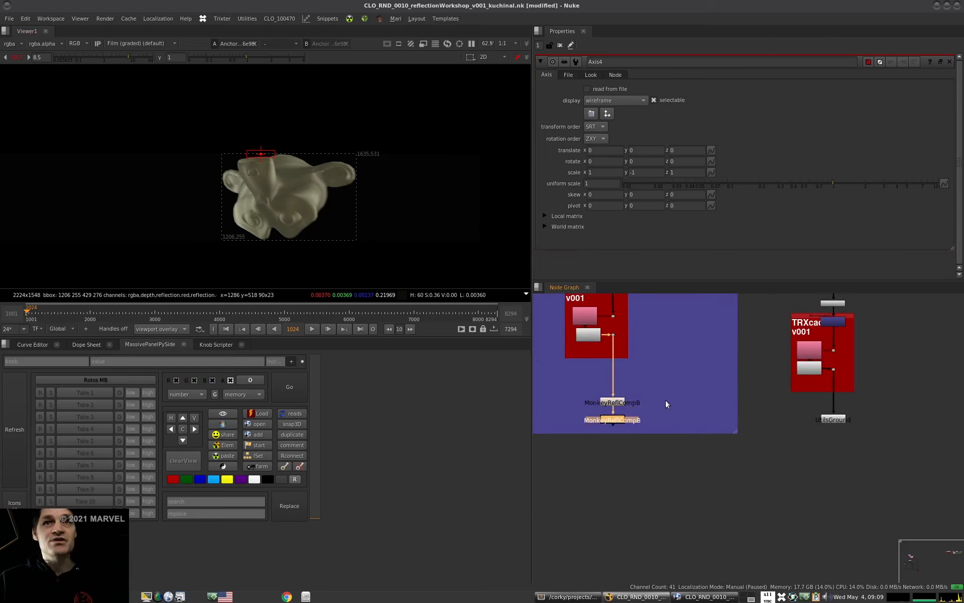
scroll(648, 394, "down", 9)
middle_click_drag(831, 410, 584, 421)
scroll(672, 392, "up", 10)
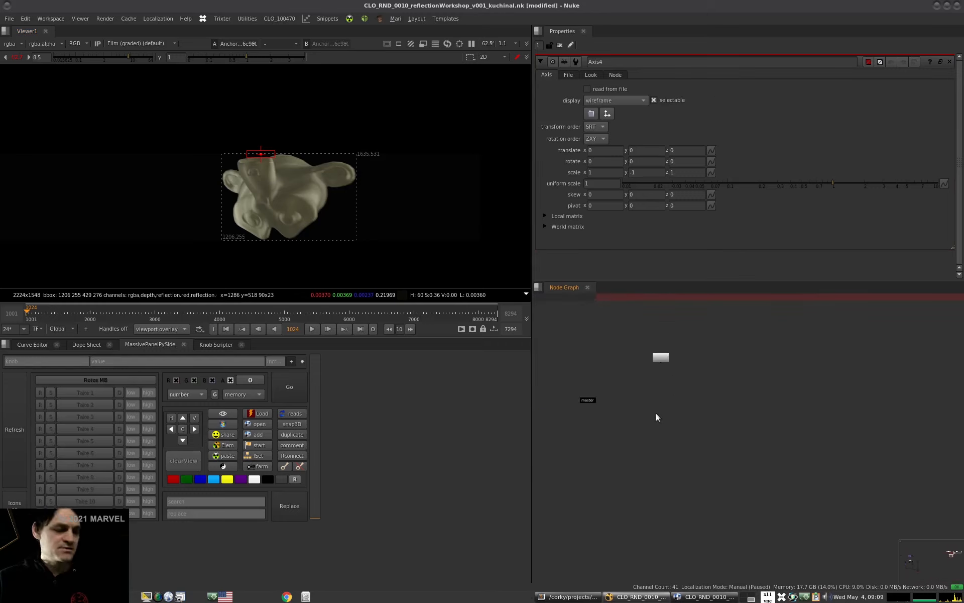
scroll(627, 397, "up", 2)
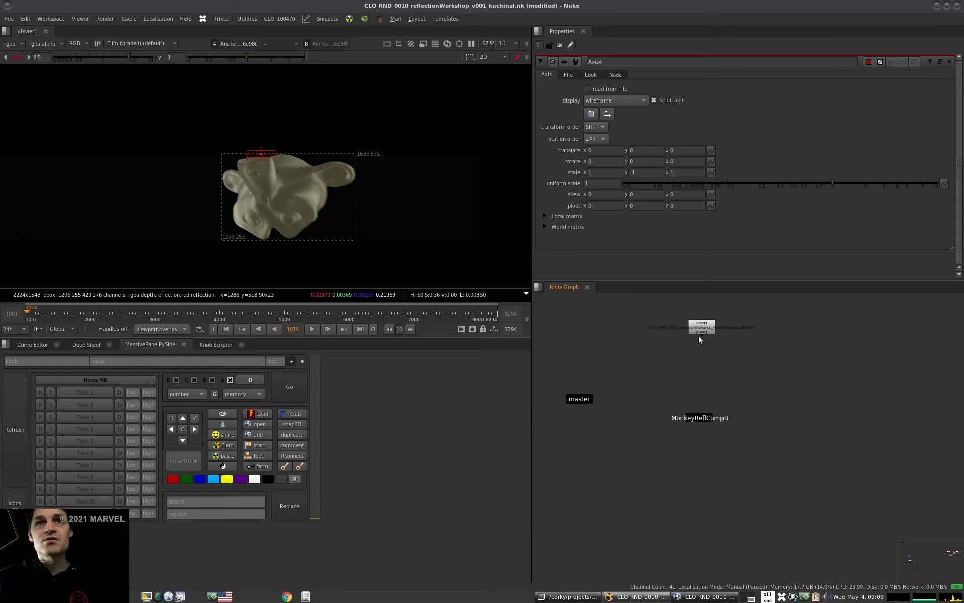
Space out the MonkeyReflCompB and master stamps, and add a Merge node fed by master.
left_click_drag(693, 419, 559, 476)
left_click_drag(580, 400, 748, 578)
key("m")
scroll(725, 549, "down", 3)
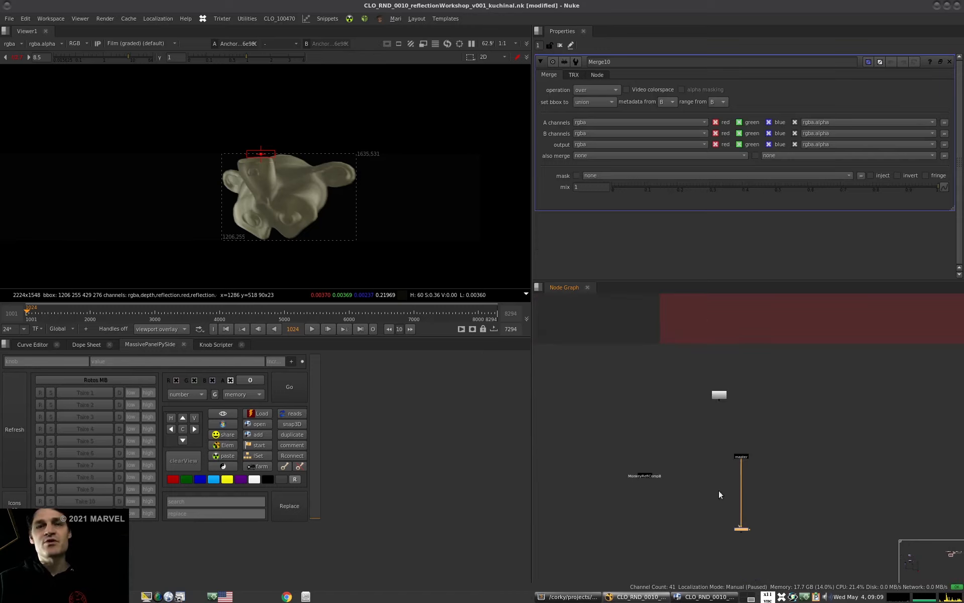
Create a MonkeyCMP stamp from the Monkey Render setup's MonkeyCMP anchor and move it toward the new merge setup.
key("space")
scroll(625, 303, "down", 5)
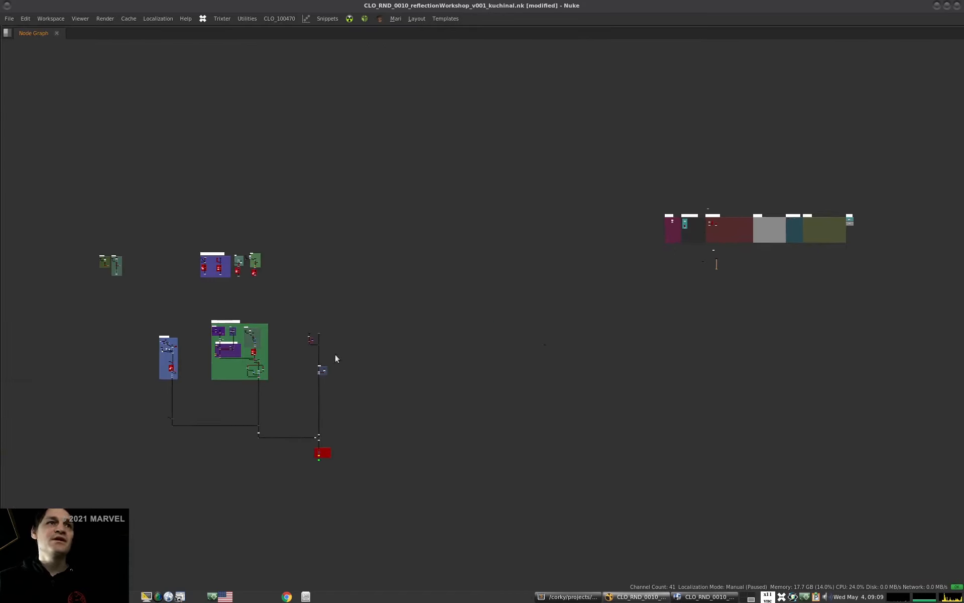
scroll(203, 361, "up", 8)
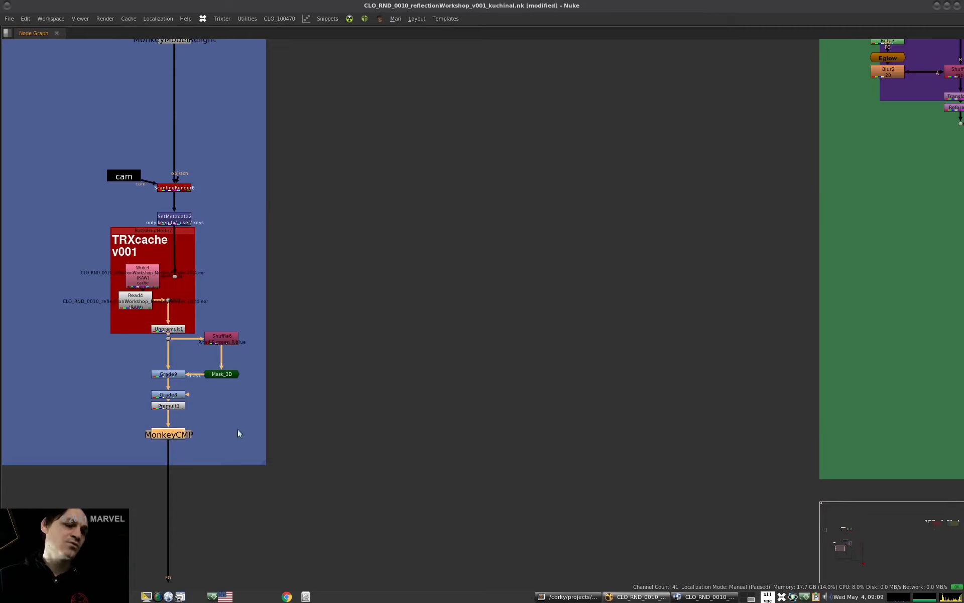
scroll(200, 415, "down", 6)
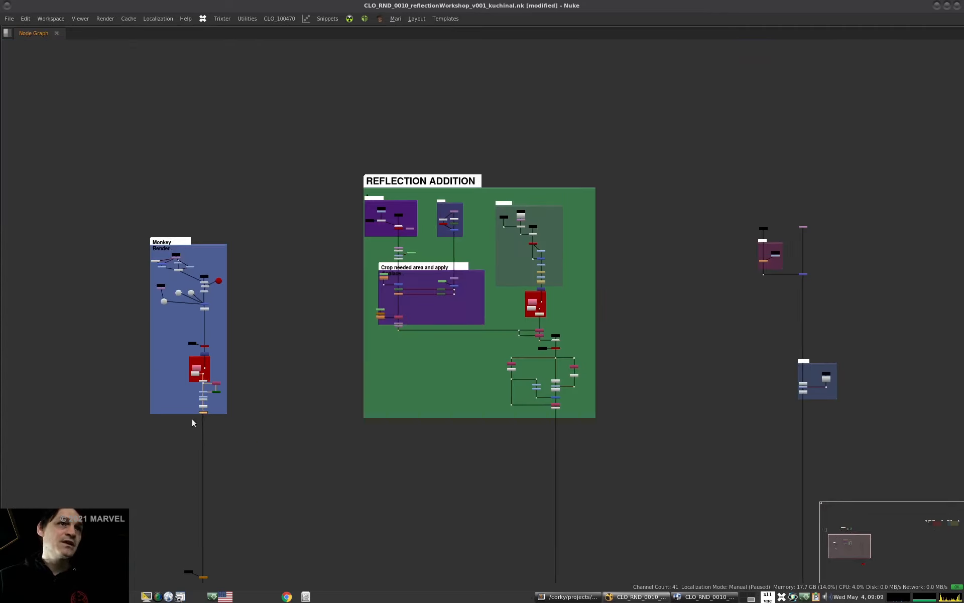
left_click_drag(204, 414, 870, 423)
middle_click_drag(877, 423, 93, 431)
left_click_drag(93, 431, 618, 352)
middle_click_drag(618, 352, 163, 427)
left_click_drag(164, 427, 539, 328)
left_click_drag(478, 339, 479, 335)
scroll(486, 361, "up", 8)
left_click_drag(597, 311, 371, 400)
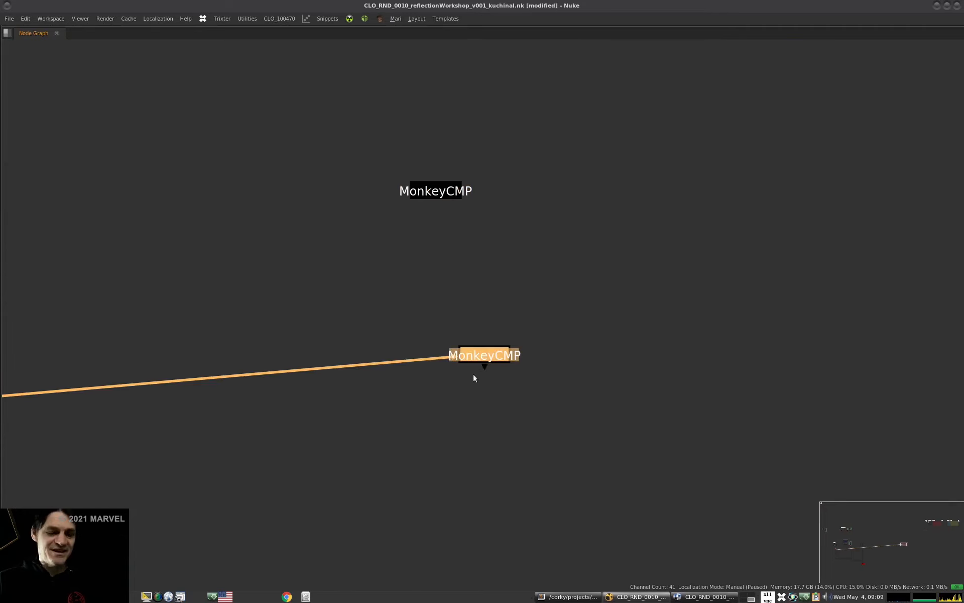
Delete the linked extra MonkeyCMP node, and place the remaining MonkeyCMP stamp below the MonkeyReflCompB stamp.
key("Delete")
scroll(479, 353, "down", 10)
left_click_drag(476, 338, 816, 205)
scroll(848, 186, "up", 6)
scroll(529, 324, "up", 4)
Move the Merge node well below the master stamp, and add a Reformat node beside master.
left_click(663, 300)
left_click_drag(597, 349, 595, 498)
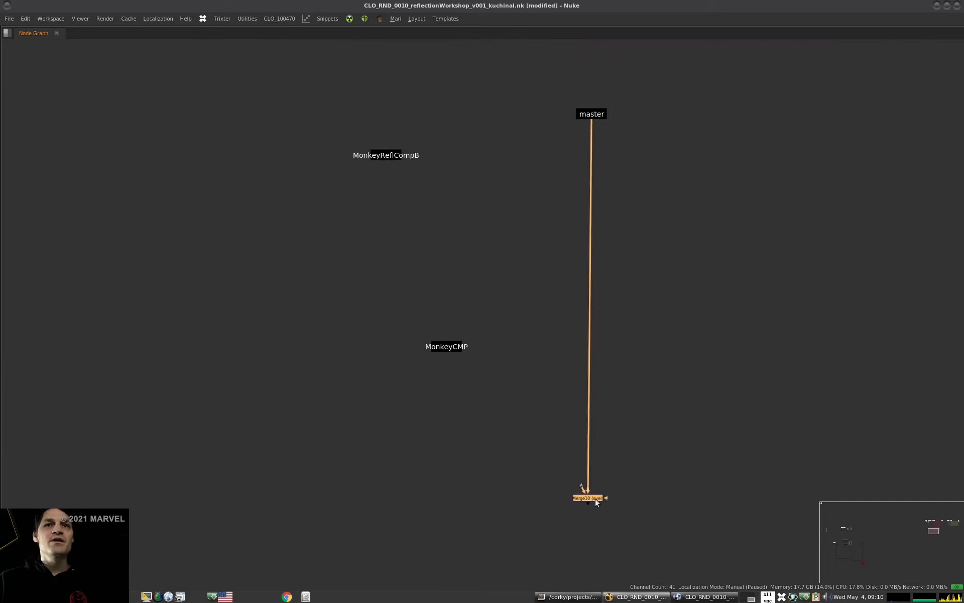
scroll(583, 459, "down", 4)
left_click(641, 306)
key("ctrl+r")
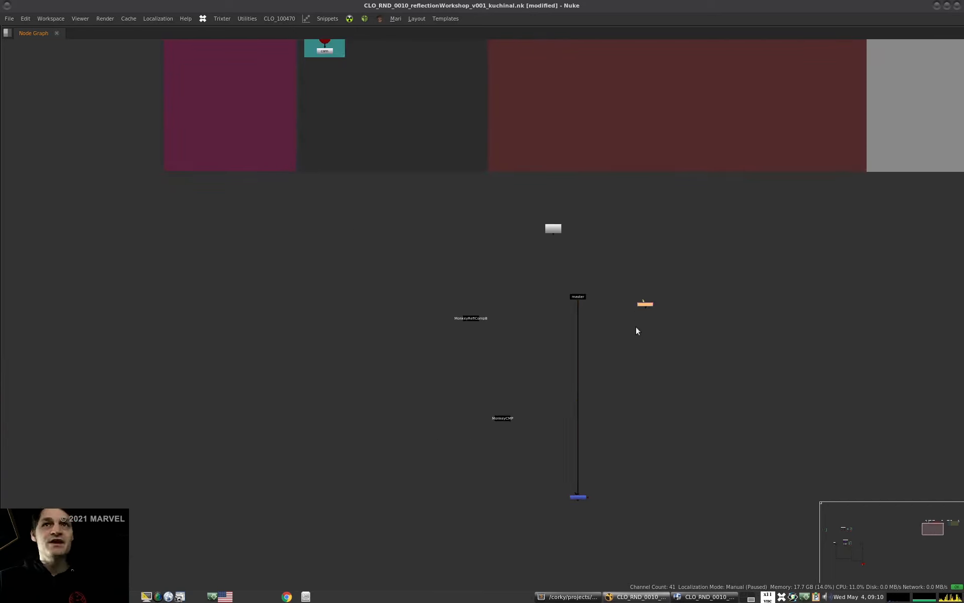
Merge master over the Reformat node using a corner dot, and feed the result into the lower Merge.
scroll(647, 301, "up", 4)
left_click(679, 302)
left_click_drag(650, 317, 645, 426)
left_click_drag(506, 315, 631, 415)
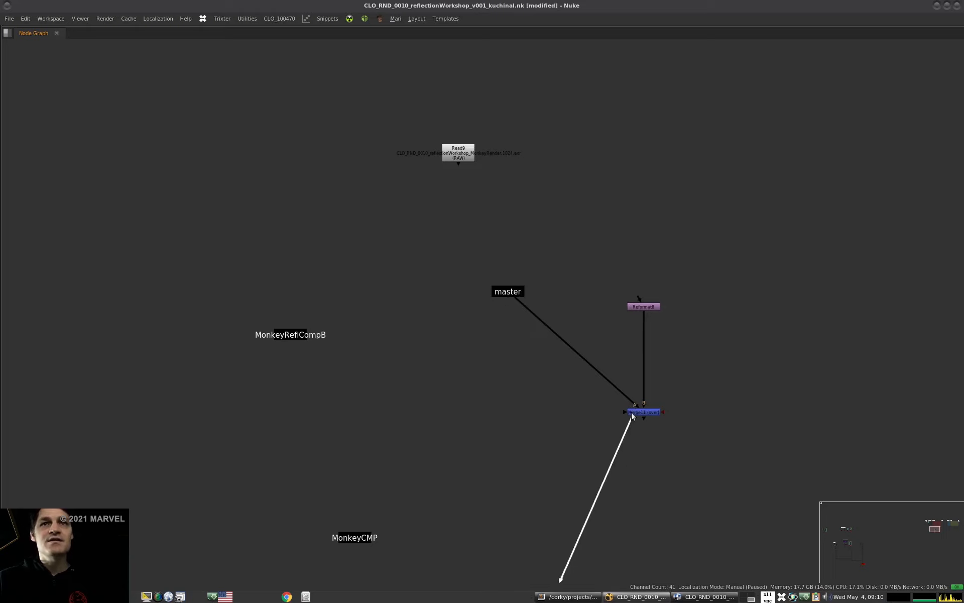
scroll(570, 365, "down", 4)
left_click_drag(519, 480, 581, 508)
key("comma")
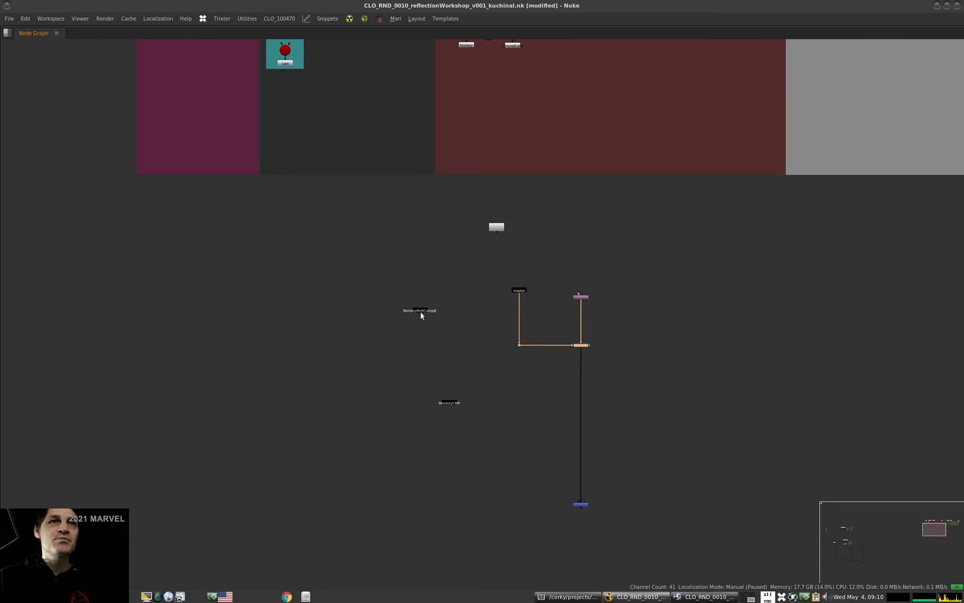
Merge the MonkeyCMP stamp over the main branch through a corner dot, and move the last Merge further down.
left_click(568, 459)
key("m")
left_click_drag(572, 456, 450, 404)
left_click(521, 477)
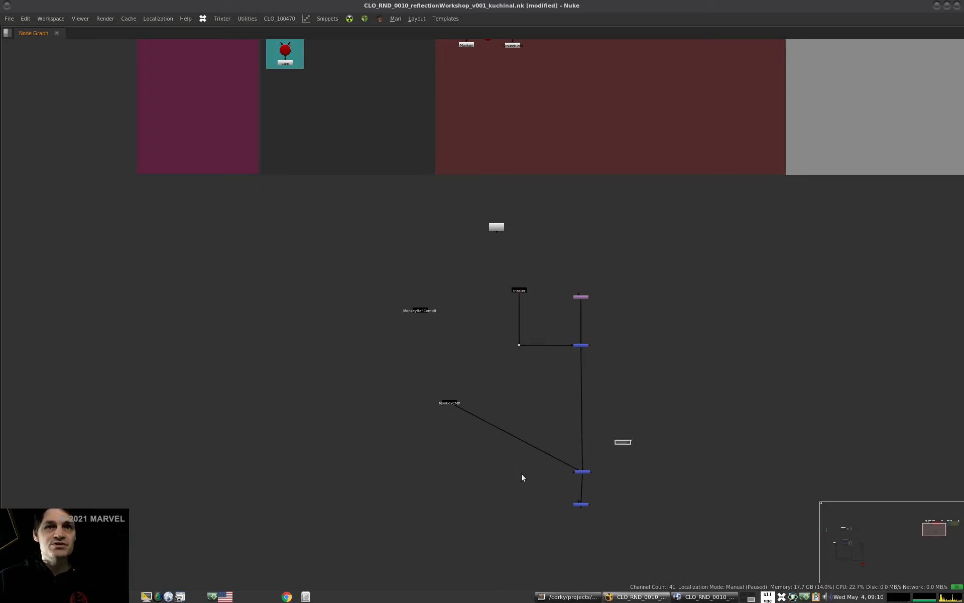
left_click_drag(579, 473, 577, 474)
key("alt+d")
middle_click_drag(596, 484, 606, 432)
scroll(626, 396, "down", 2)
left_click_drag(600, 436, 601, 534)
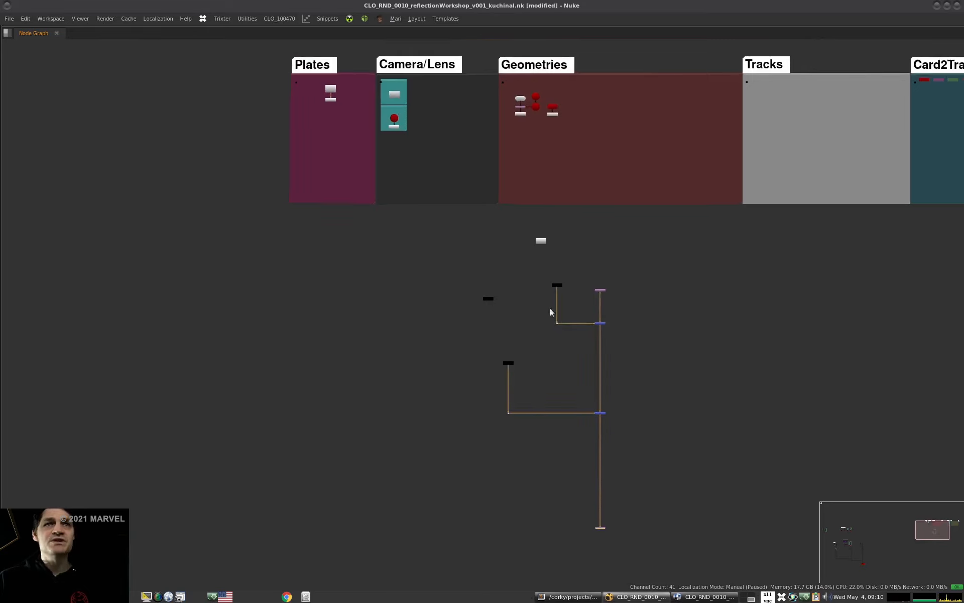
View the master merge and the MonkeyCMP merge in the viewer, framing the whole composite.
scroll(542, 302, "up", 2)
middle_click_drag(525, 315, 531, 287)
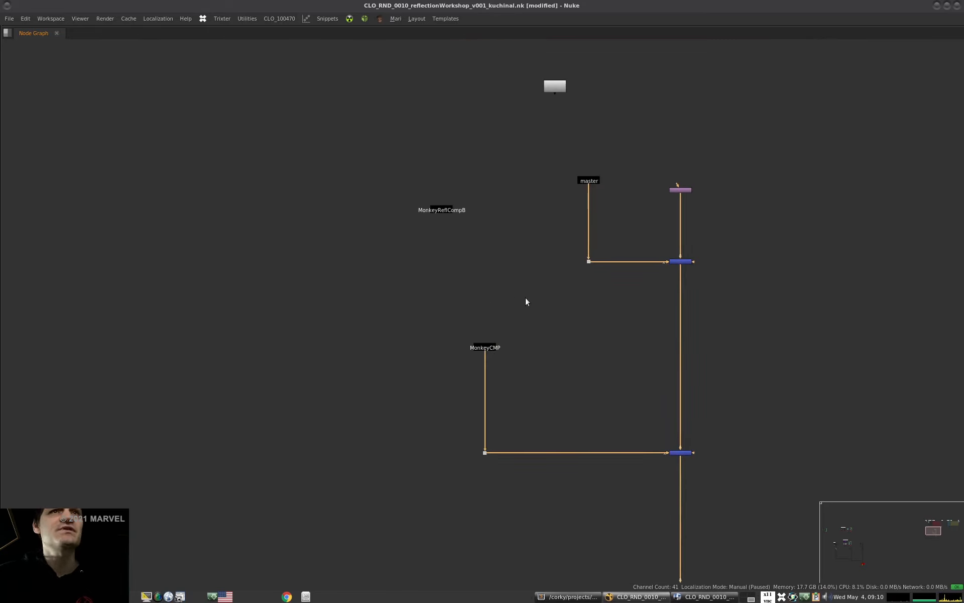
left_click(681, 262)
key("1")
key("space")
left_click(680, 453)
key("1")
scroll(352, 201, "down", 2)
middle_click_drag(320, 221, 302, 248)
scroll(618, 384, "down", 2)
middle_click_drag(595, 365, 661, 391)
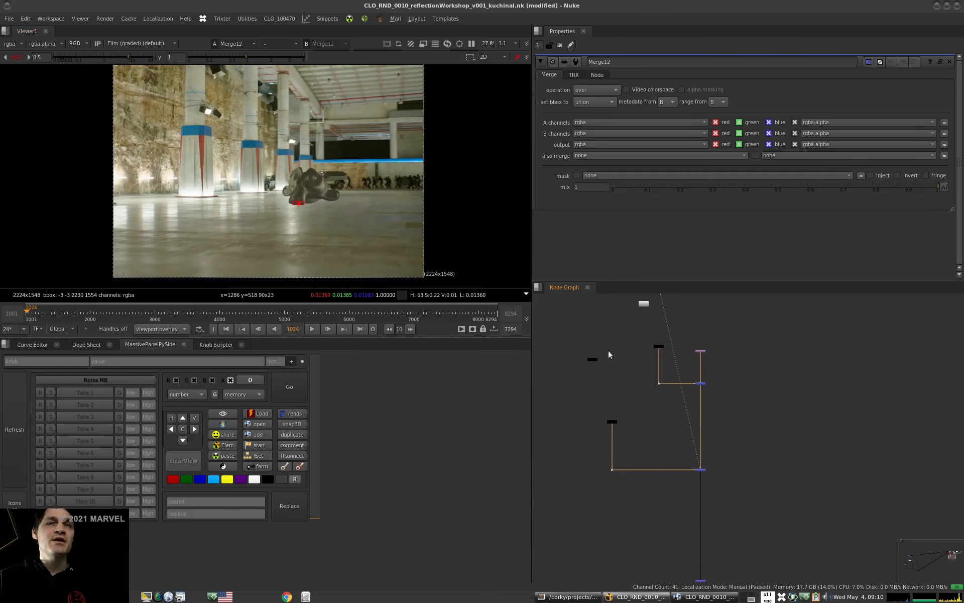
left_click_drag(646, 304, 632, 312)
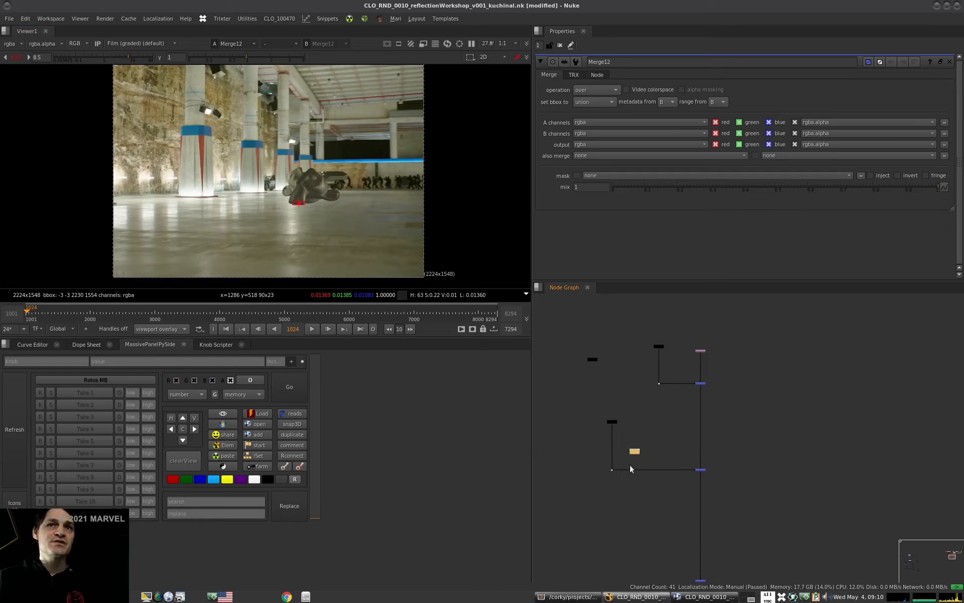
scroll(604, 471, "up", 5)
key("space")
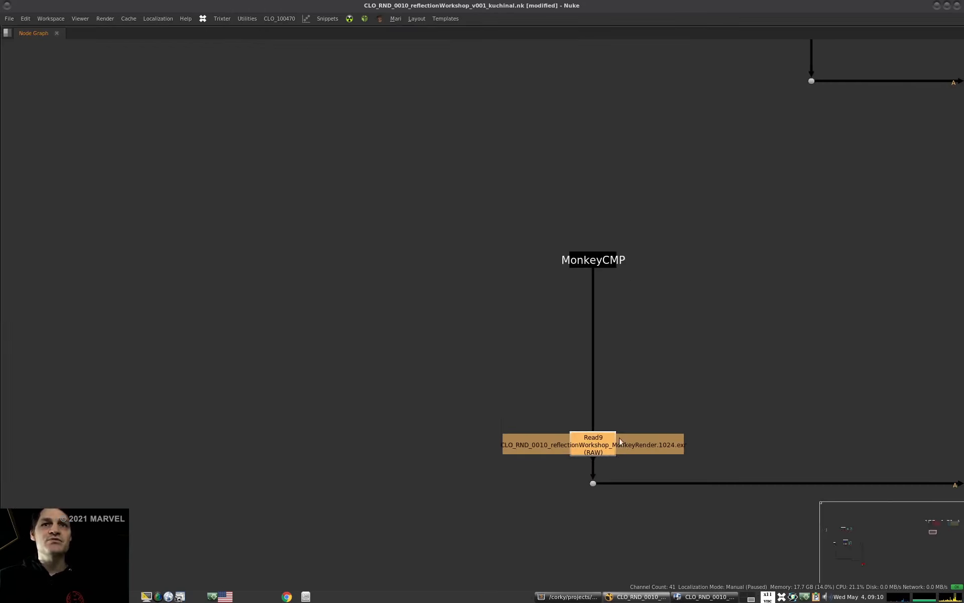
scroll(619, 438, "down", 5)
left_click_drag(624, 433, 620, 227)
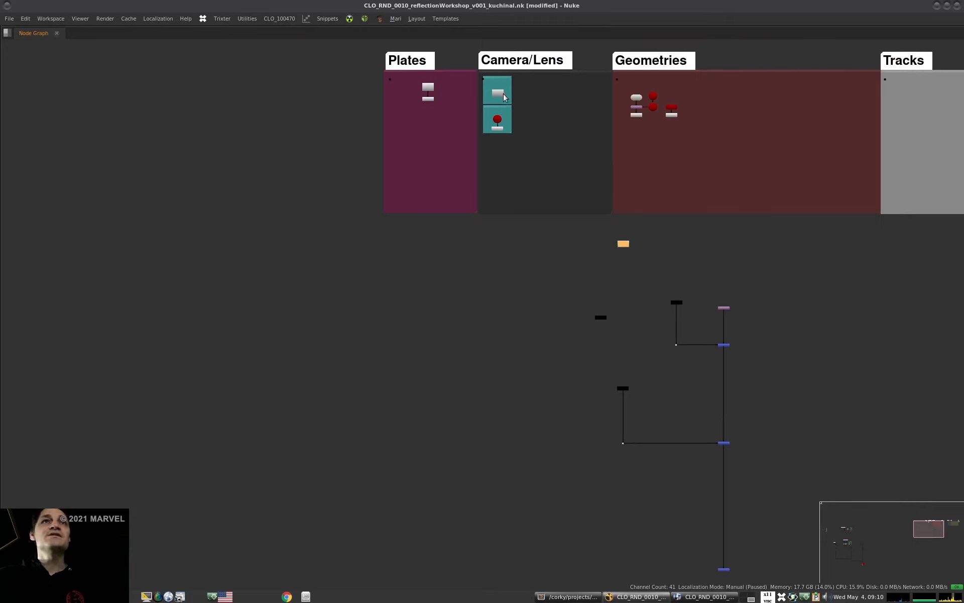
Insert a copy of the Camera/Lens group's lens distortion node between the MonkeyCMP stamp and its corner dot.
left_click_drag(407, 155, 621, 424)
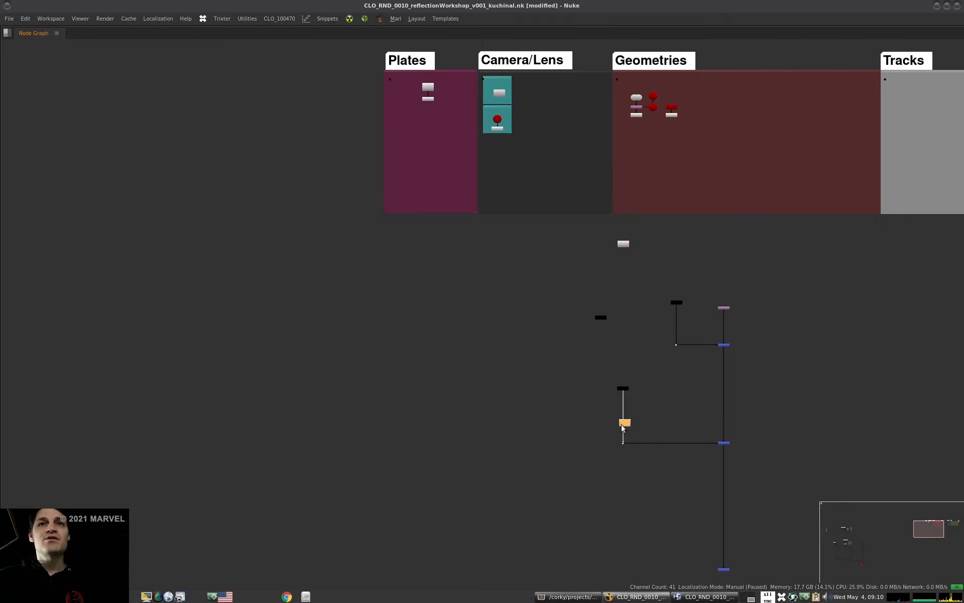
scroll(622, 425, "up", 5)
left_click(676, 381)
scroll(676, 381, "up", 2)
middle_click_drag(676, 382, 613, 322)
left_click_drag(561, 385, 554, 408)
key("space")
scroll(634, 448, "down", 3)
scroll(656, 450, "up", 3)
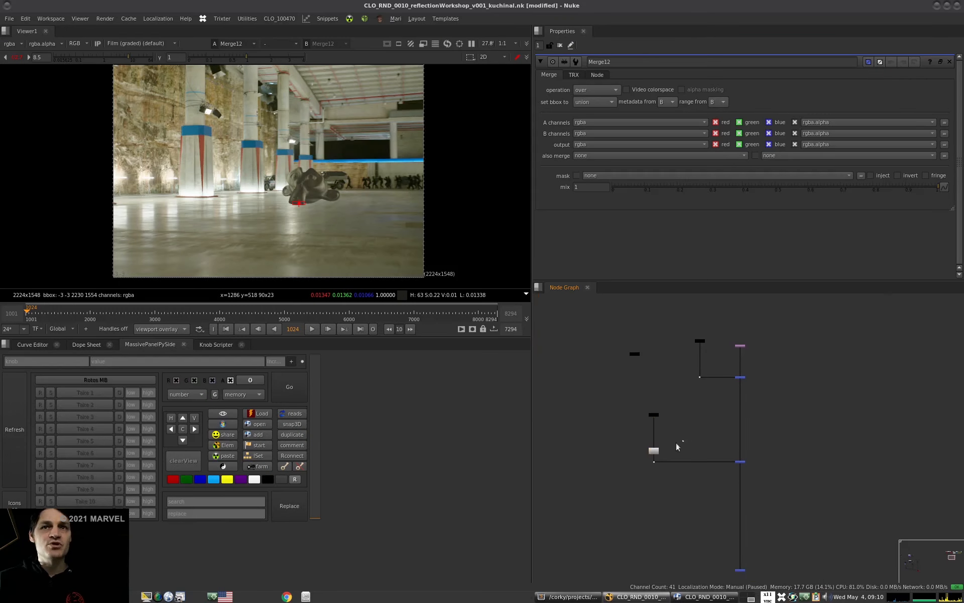
Set the copied lens node's direction to distort, and examine the monkey in the composite.
double_click(656, 453)
left_click(638, 113)
left_click(641, 104)
left_click(782, 492)
scroll(794, 477, "down", 2)
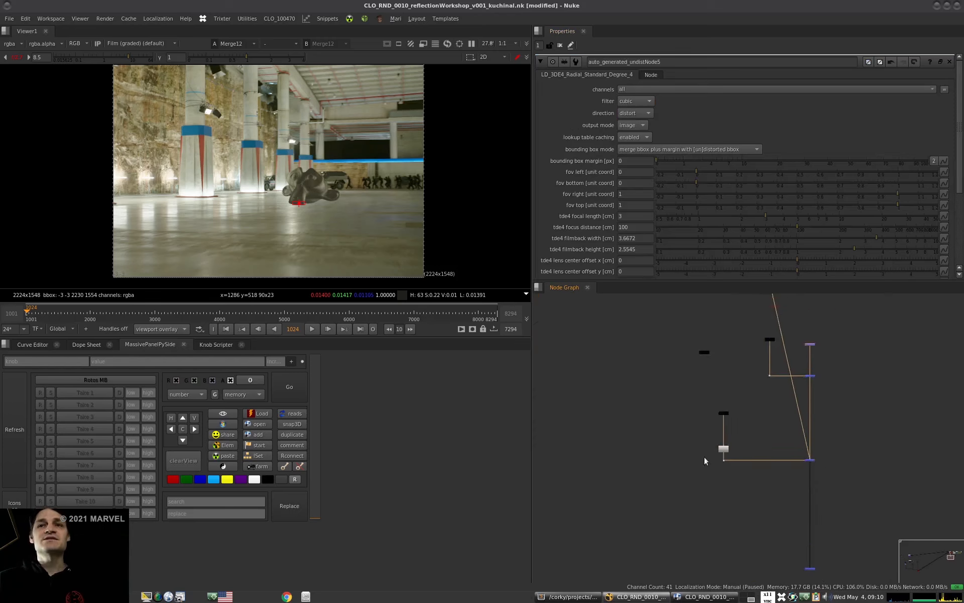
scroll(809, 463, "down", 1)
scroll(324, 269, "up", 2)
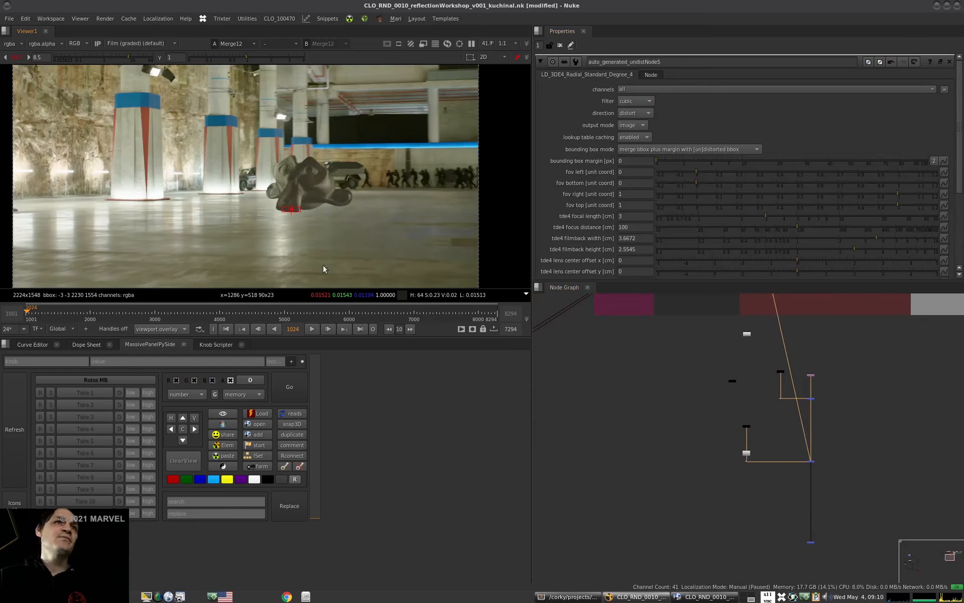
Scrub the timeline through frames 1420 and 1001 to check the monkey composite across the shot.
left_click(260, 314)
left_click(130, 316)
left_click_drag(97, 318, 52, 316)
scroll(301, 200, "down", 4)
scroll(270, 217, "up", 1)
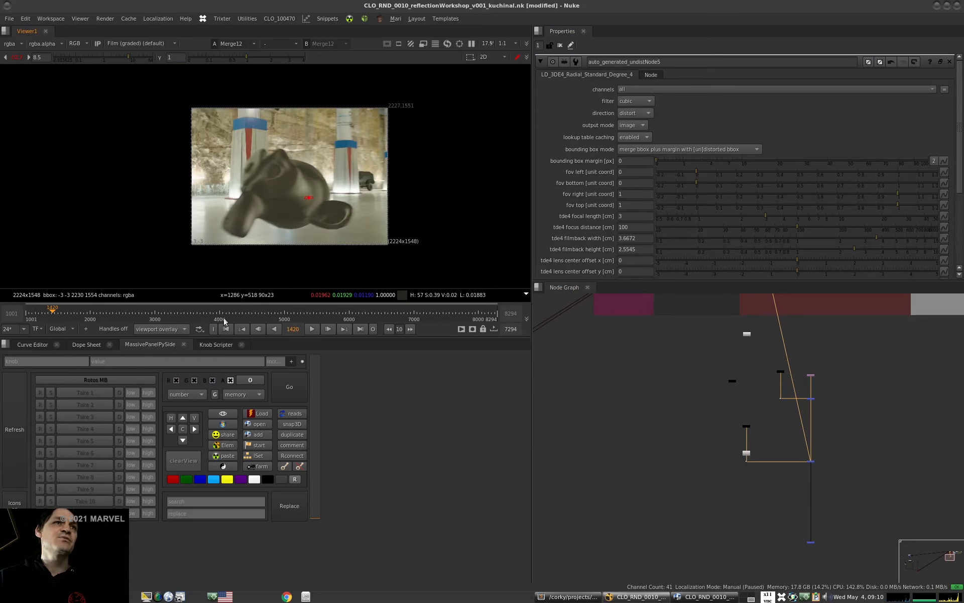
scroll(309, 236, "up", 6)
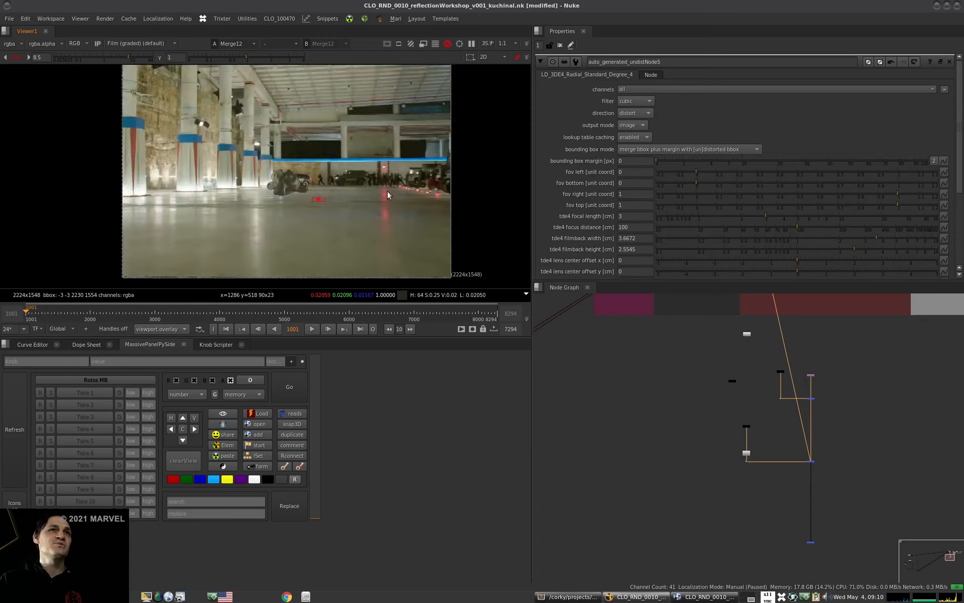
Reposition the MonkeyReflCompB stamp and move the MonkeyCMP branch with its merge further down the node graph, leaving space below the master merge.
scroll(743, 402, "up", 5)
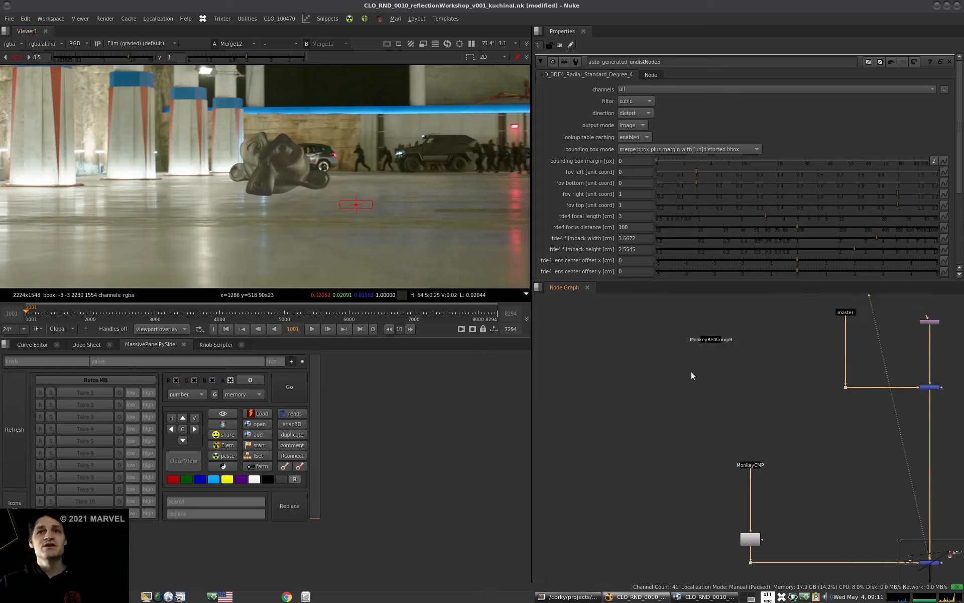
middle_click_drag(691, 372, 594, 342)
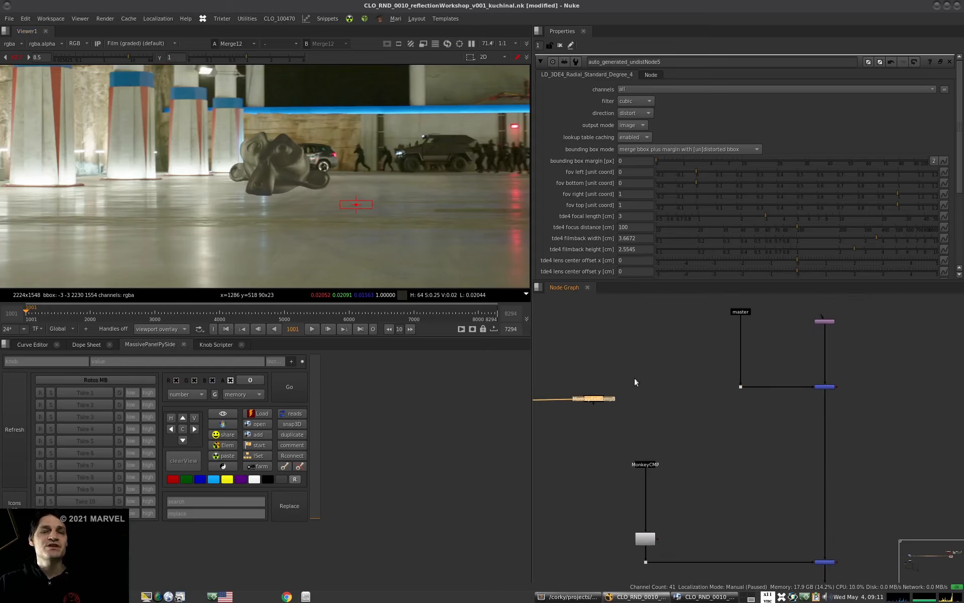
key("space")
scroll(637, 384, "down", 4)
middle_click_drag(602, 336, 571, 329)
left_click_drag(648, 301, 540, 415)
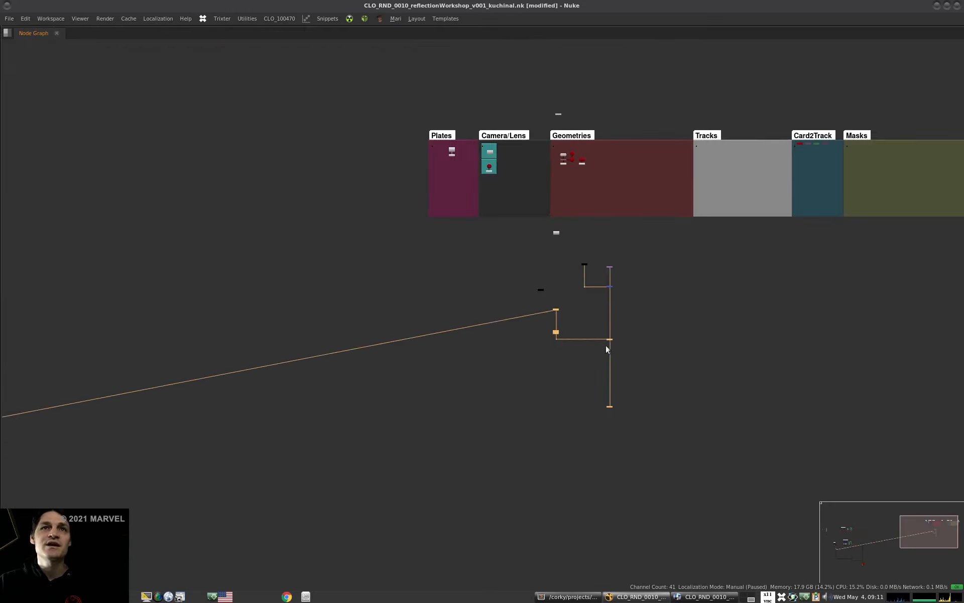
left_click_drag(611, 339, 559, 361)
scroll(583, 300, "up", 5)
left_click_drag(672, 231, 586, 284)
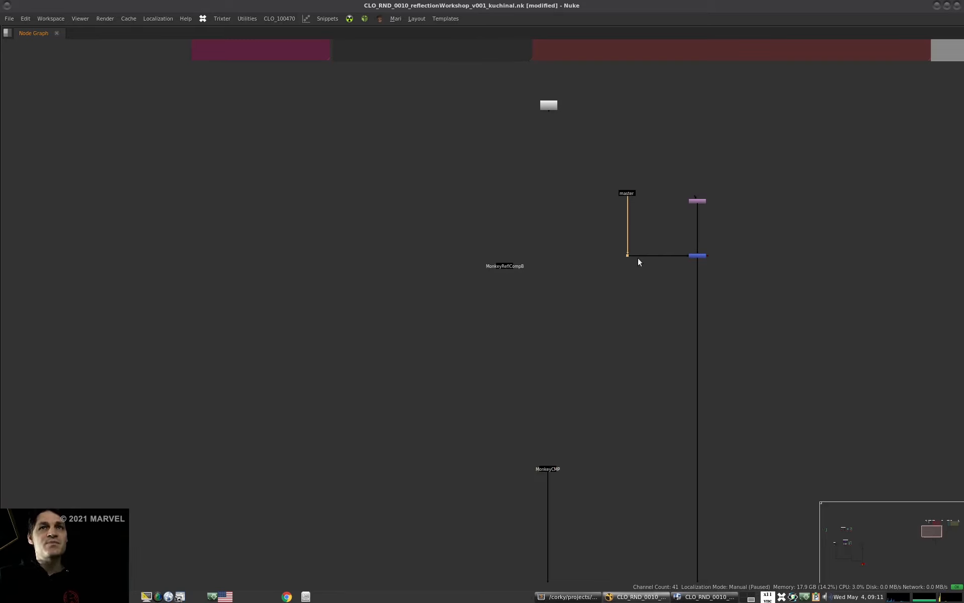
Examine the REFLECTION ADDITION group and its connections to the rest of the script, and nudge the group slightly upward.
scroll(638, 259, "down", 10)
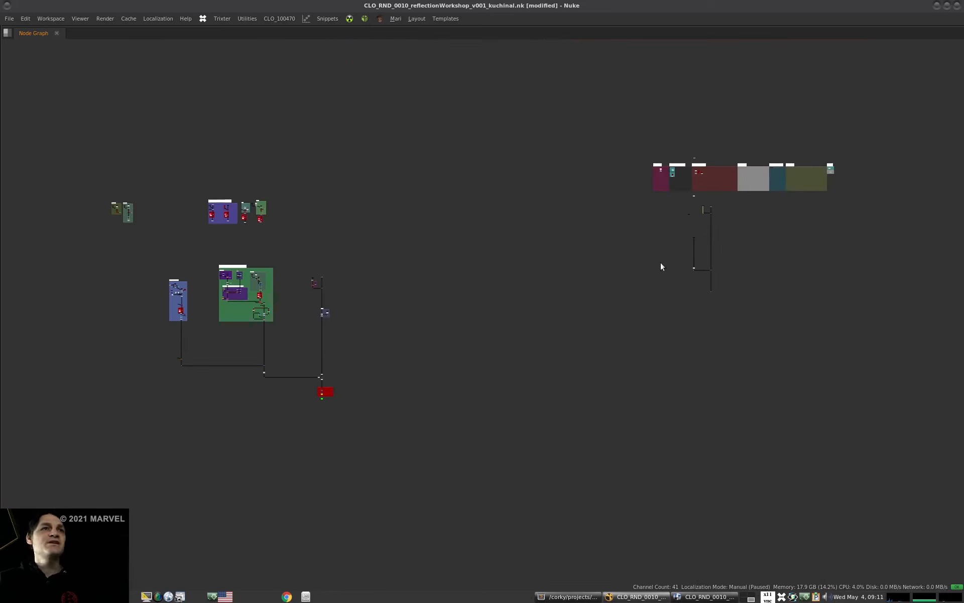
scroll(245, 300, "up", 8)
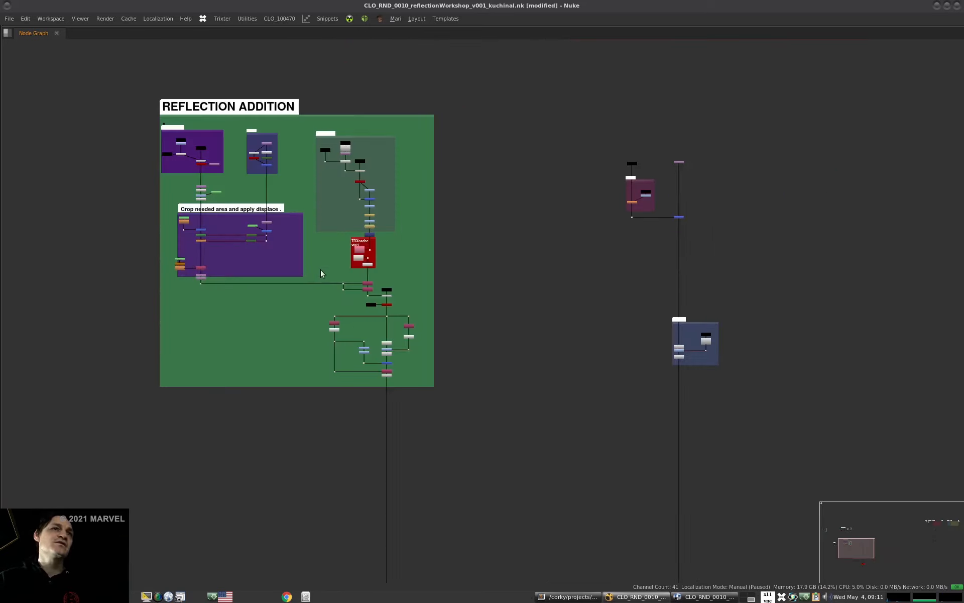
left_click_drag(482, 69, 115, 435)
scroll(305, 344, "down", 5)
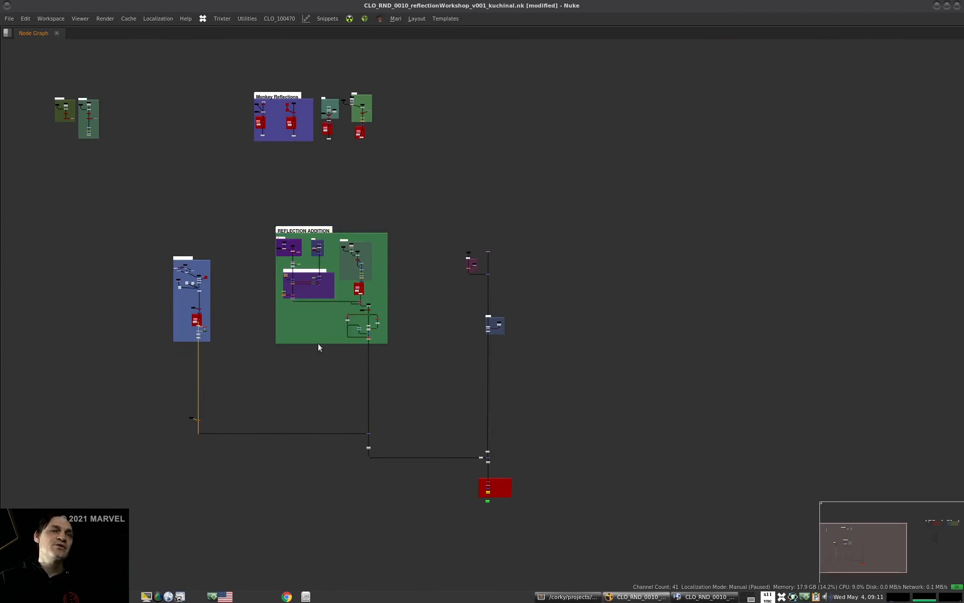
left_click_drag(430, 199, 233, 381)
left_click_drag(449, 246, 482, 281)
left_click_drag(402, 219, 253, 374)
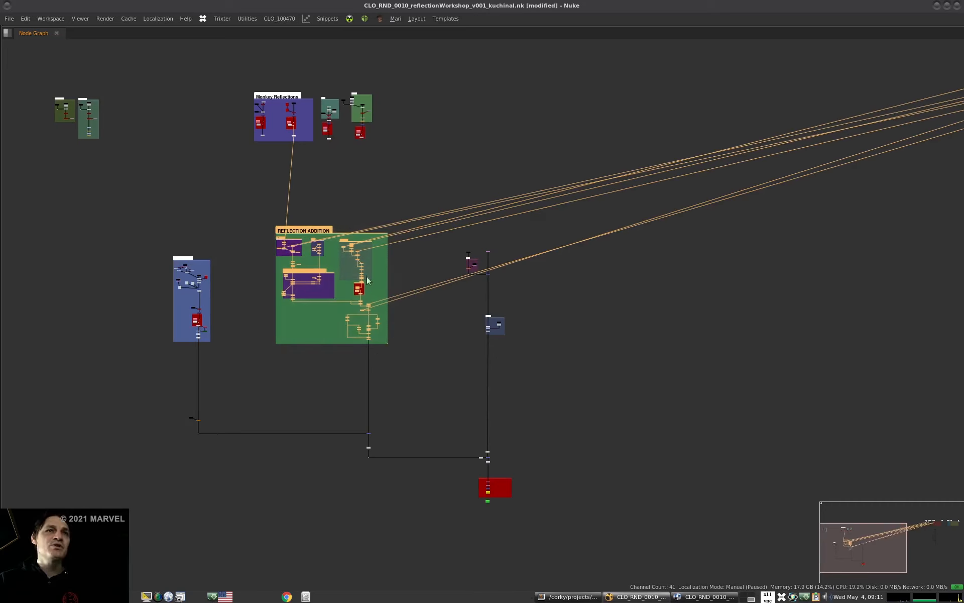
mouse_move(318, 227)
left_mouse_down()
mouse_move(335, 227)
mouse_move(317, 230)
mouse_move(345, 190)
mouse_move(393, 170)
mouse_move(316, 226)
left_mouse_up()
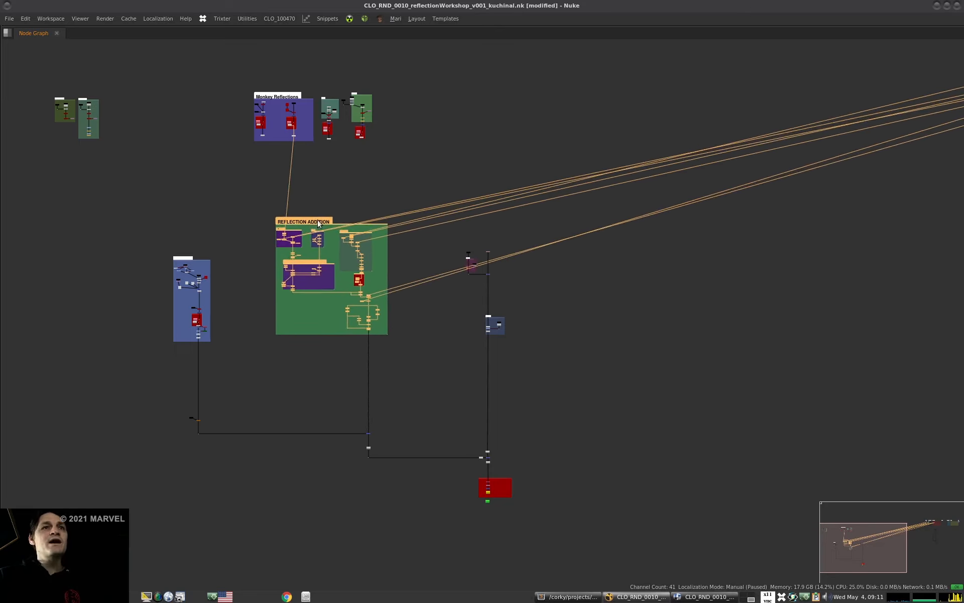
left_click(618, 374)
Move the MonkeyCMP stamp and its lens distortion node away from the main pipe, and place the MonkeyReflCompB stamp directly above them.
key("space")
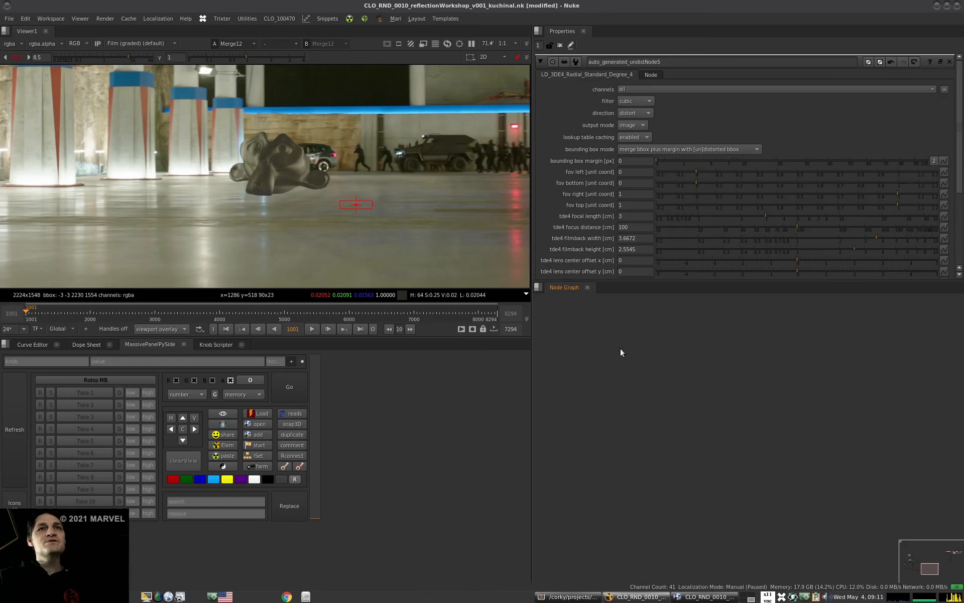
scroll(671, 432, "up", 5)
middle_click_drag(615, 423, 731, 401)
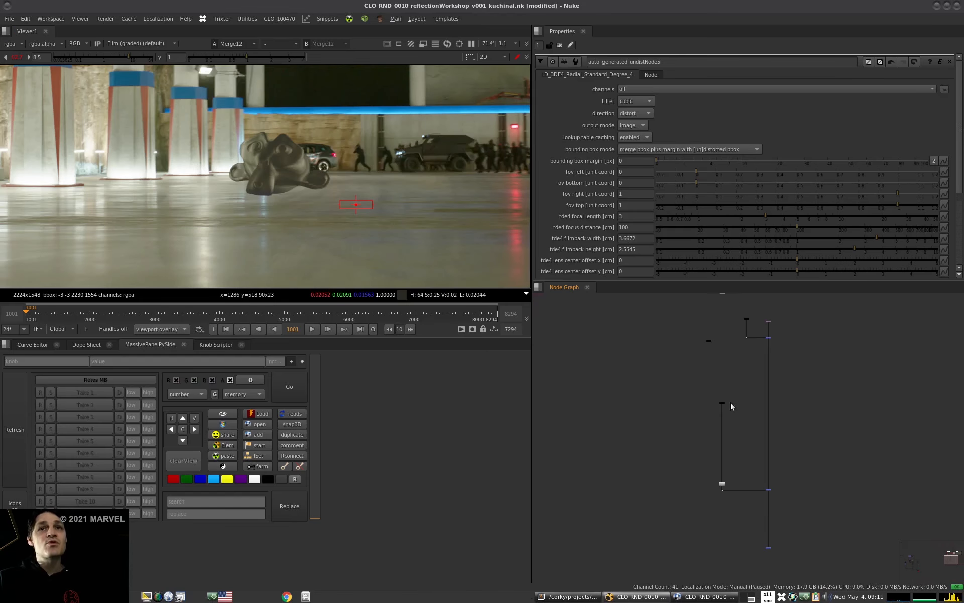
left_click_drag(660, 520, 758, 384)
left_click_drag(721, 484, 671, 483)
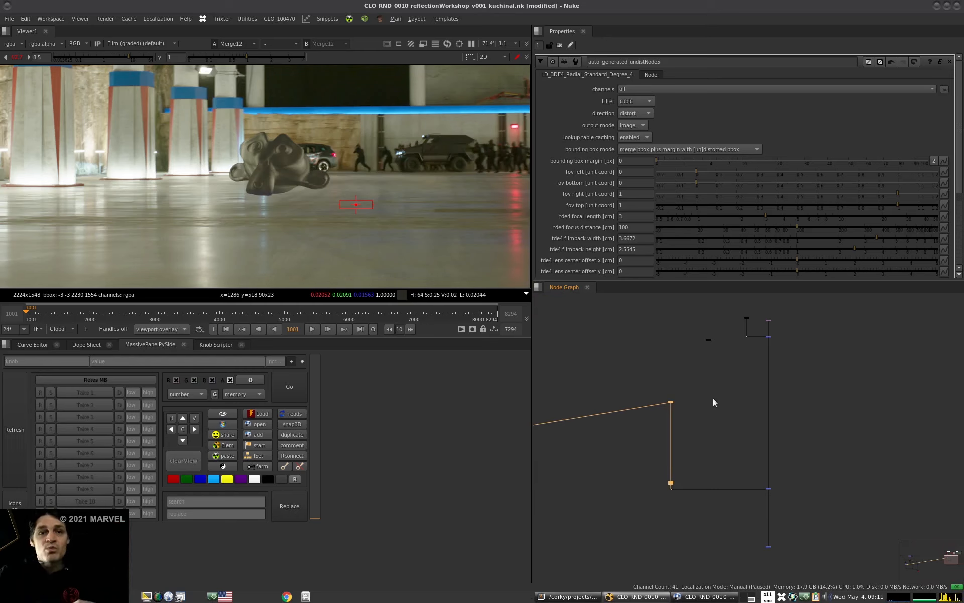
left_click(687, 368)
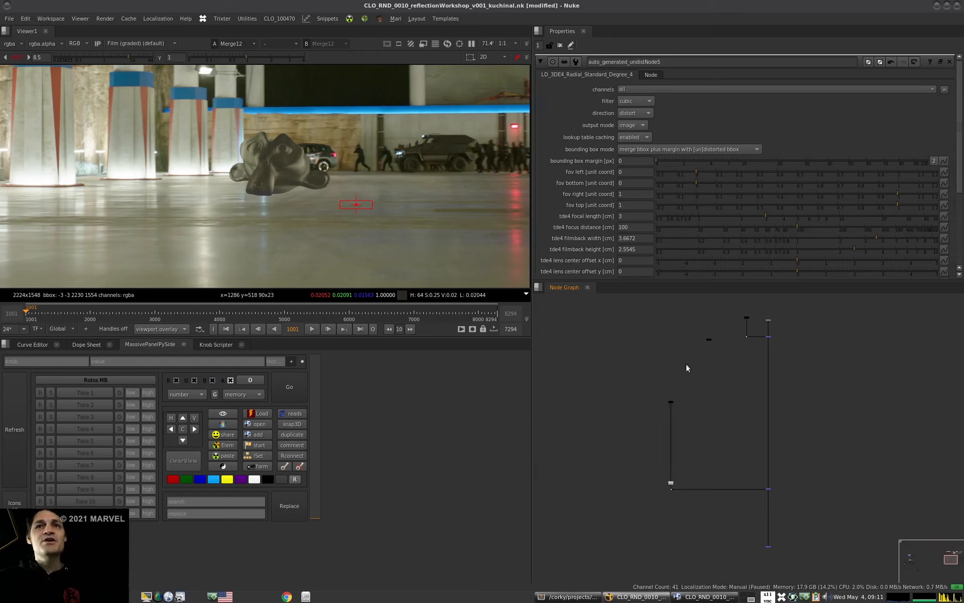
mouse_move(667, 408)
middle_mouse_down("alt")
mouse_move(733, 382)
mouse_move(663, 391)
middle_mouse_up("alt")
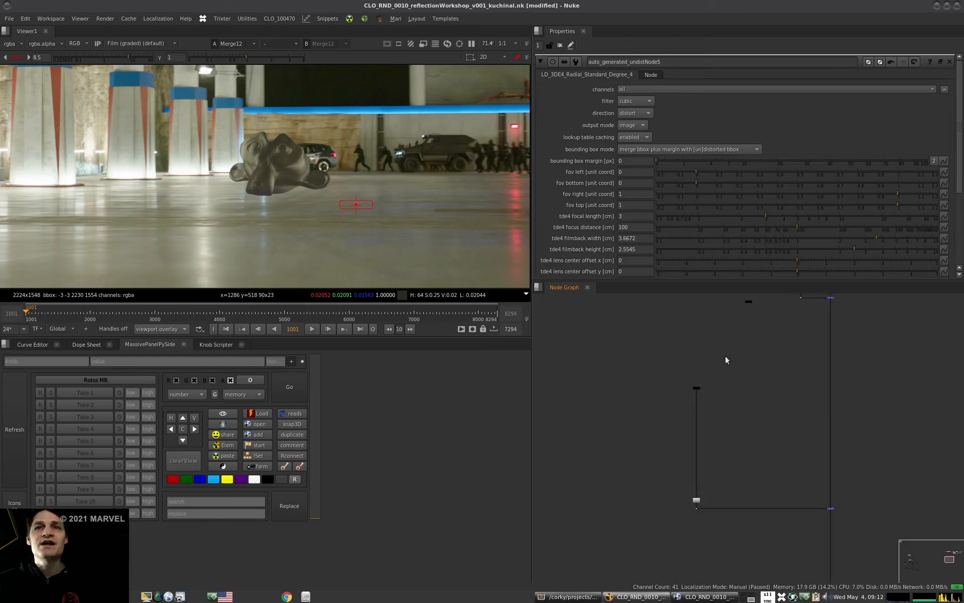
left_click_drag(747, 304, 698, 357)
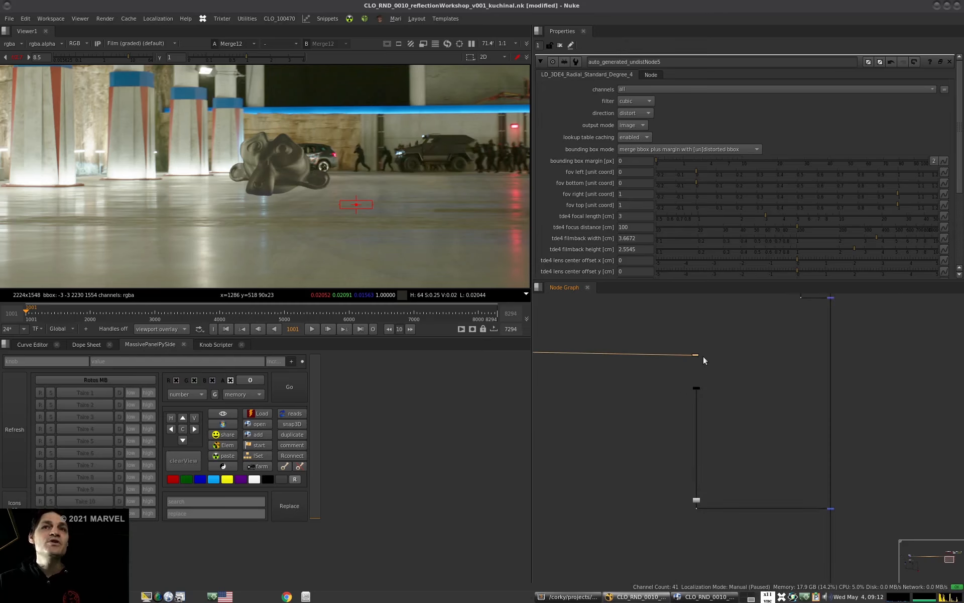
Copy the main pipe's Reformat and master merge into the space beside the MonkeyReflCompB stamp, moving the MonkeyCMP stamp aside.
middle_click_drag(811, 316, 762, 355)
left_click_drag(800, 330, 707, 360)
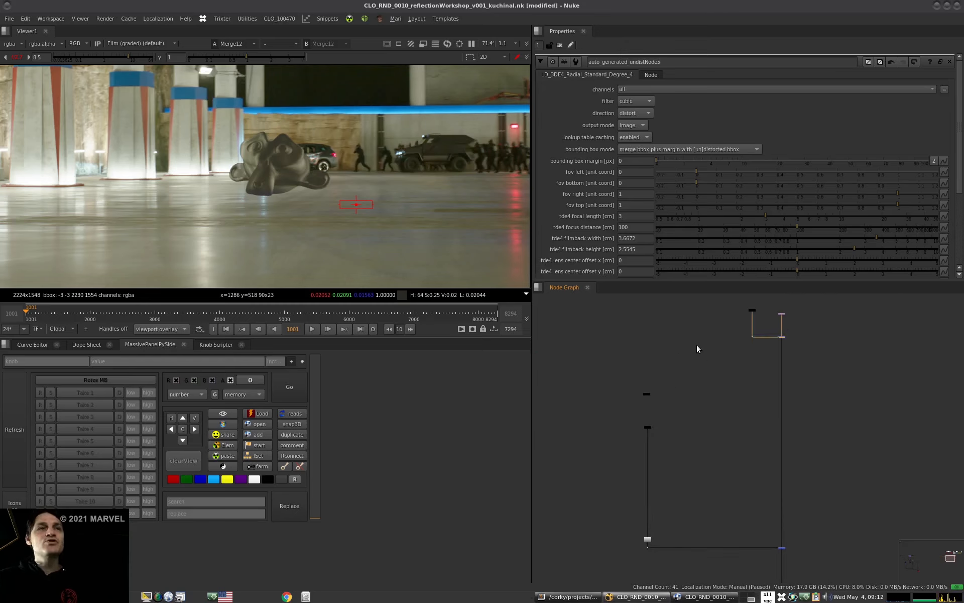
middle_click_drag(648, 438, 721, 419, "alt")
key("space")
middle_click_drag(710, 428, 468, 337)
middle_click_drag(621, 390, 473, 337)
middle_click_drag(473, 336, 520, 335, "alt")
left_click_drag(480, 317, 333, 333)
left_click(532, 284)
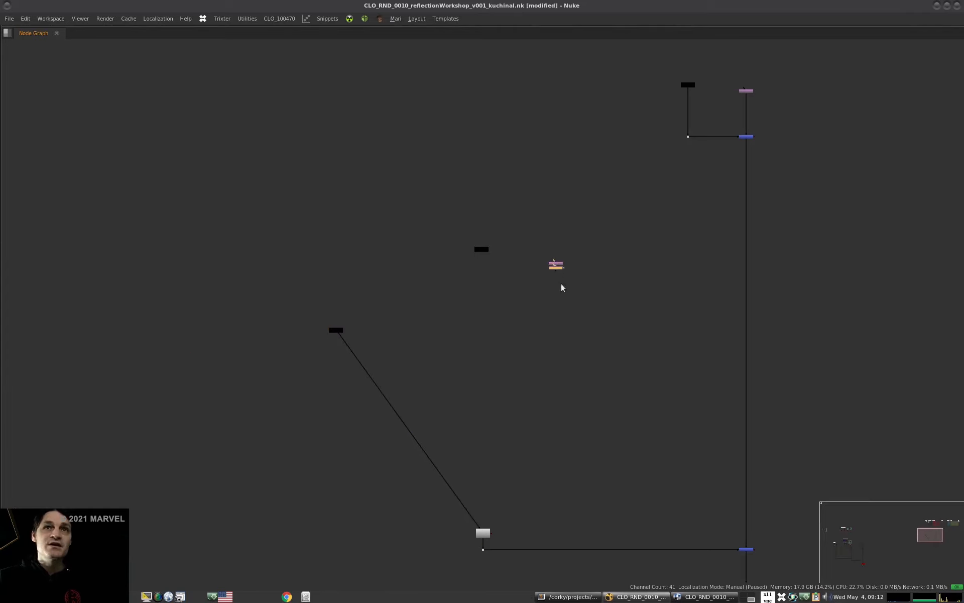
Connect the copied merge's A input to the MonkeyReflCompB stamp and route the connection through a right-angle dot.
middle_click_drag(568, 287, 592, 289, "alt")
left_click_drag(573, 303, 372, 183)
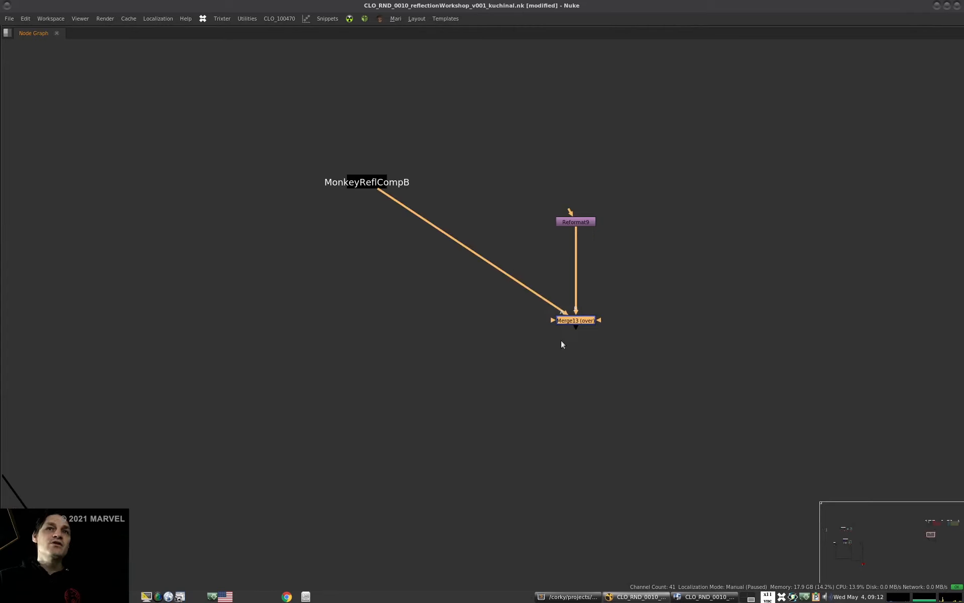
key("alt+period")
middle_click_drag(506, 313, 518, 320, "alt")
Add a second over merge for the MonkeyCMP stamp below the reflection merge, routing it through a corner dot into the lens distortion node.
left_click_drag(586, 258, 555, 429)
key("m")
left_click_drag(595, 167, 238, 448)
left_click_drag(544, 427, 473, 410)
left_click(479, 408)
key("alt+period")
scroll(636, 417, "down", 4)
left_click(701, 479)
key("space")
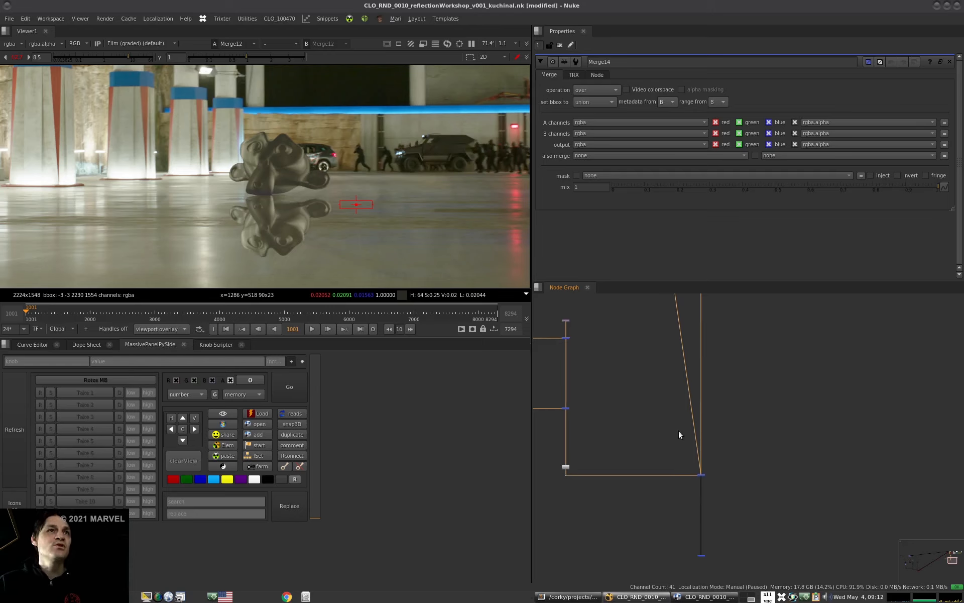
Examine where the monkey meets its reflection, and view the MonkeyReflCompB branch on its own in colour and alpha.
scroll(679, 430, "down", 3)
scroll(396, 152, "up", 8)
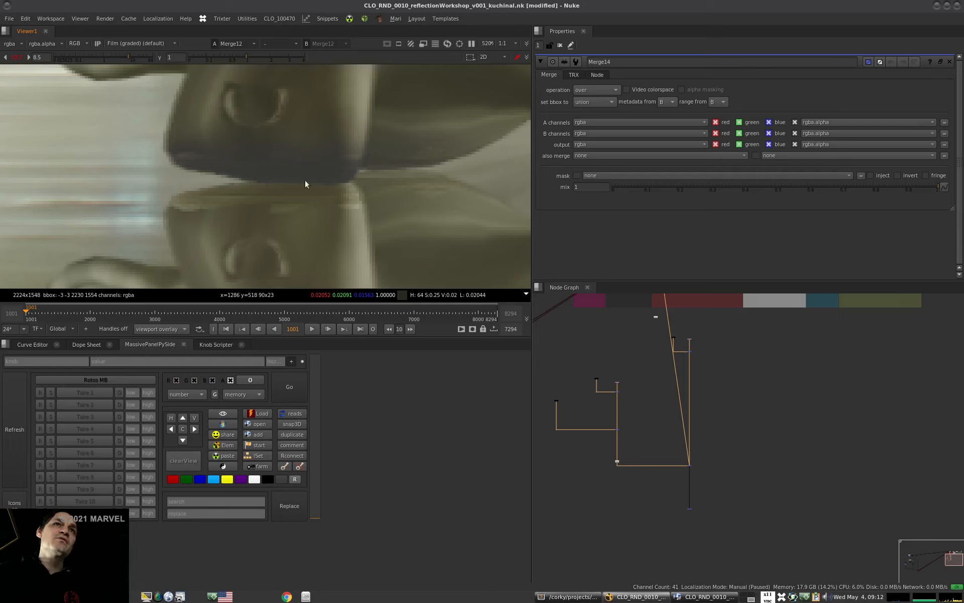
middle_click_drag(598, 385, 626, 405)
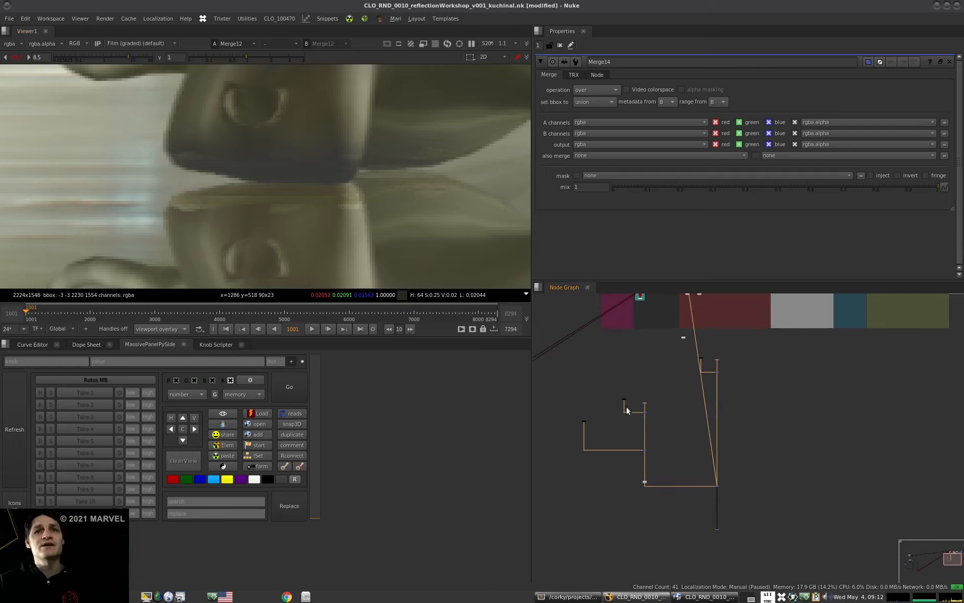
scroll(629, 409, "up", 5)
left_click_drag(630, 409, 592, 427)
key("1")
scroll(304, 208, "down", 7)
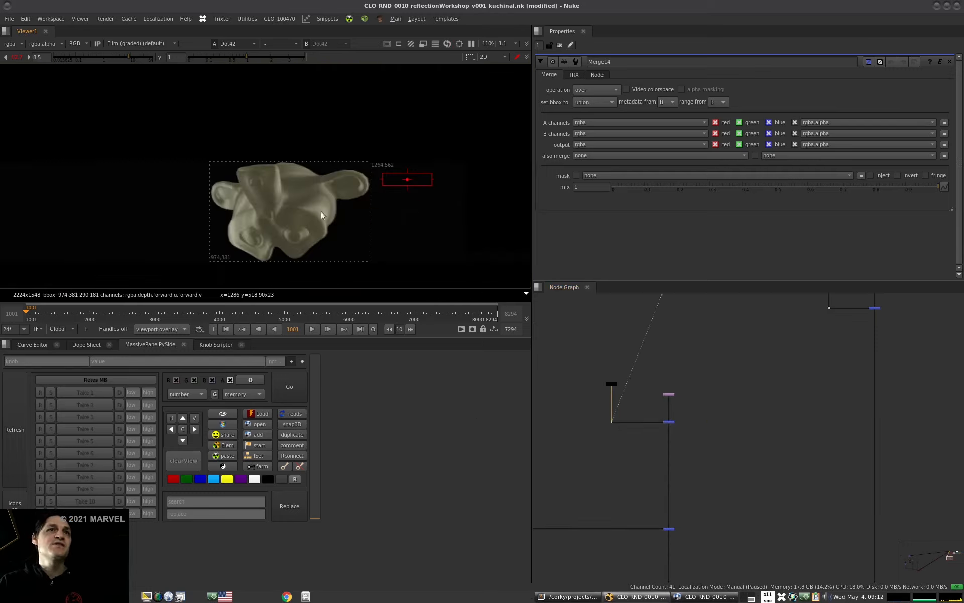
middle_click_drag(339, 222, 324, 195)
key("a")
key("a")
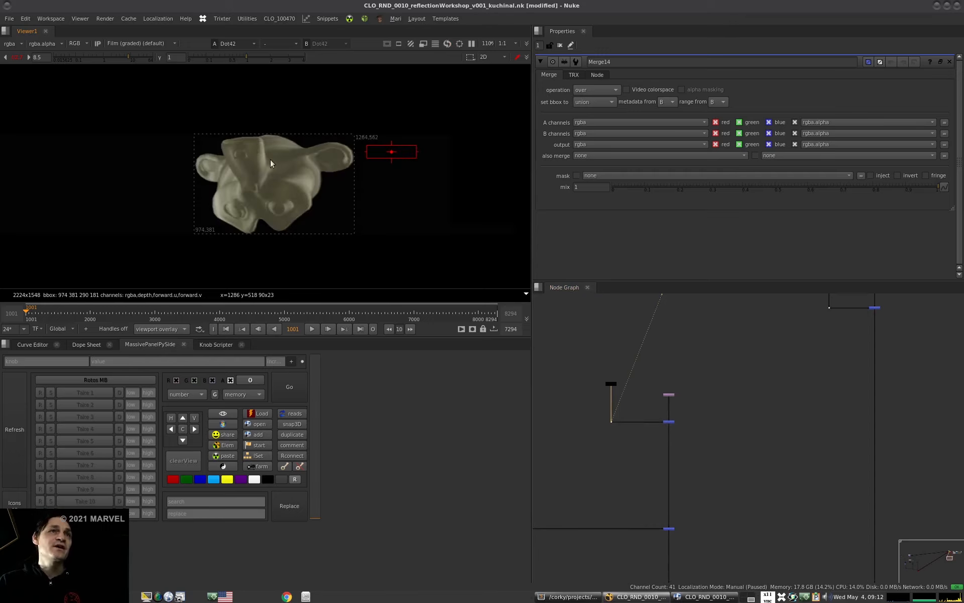
View the main pipe's monkey merge in the viewer to examine the monkey and its reflection over the plate.
left_click_drag(693, 506, 643, 533)
scroll(695, 454, "down", 4)
middle_click_drag(648, 431, 613, 397)
left_click(745, 497)
key("1")
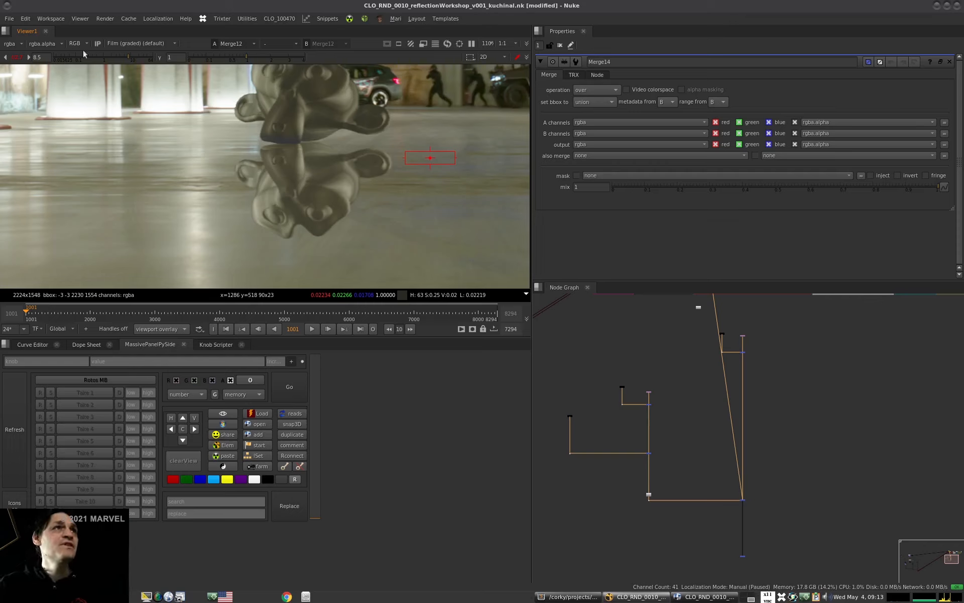
Insert a Multiply node below the MonkeyReflCompB stamp and set its value to 0.62.
left_click(618, 382)
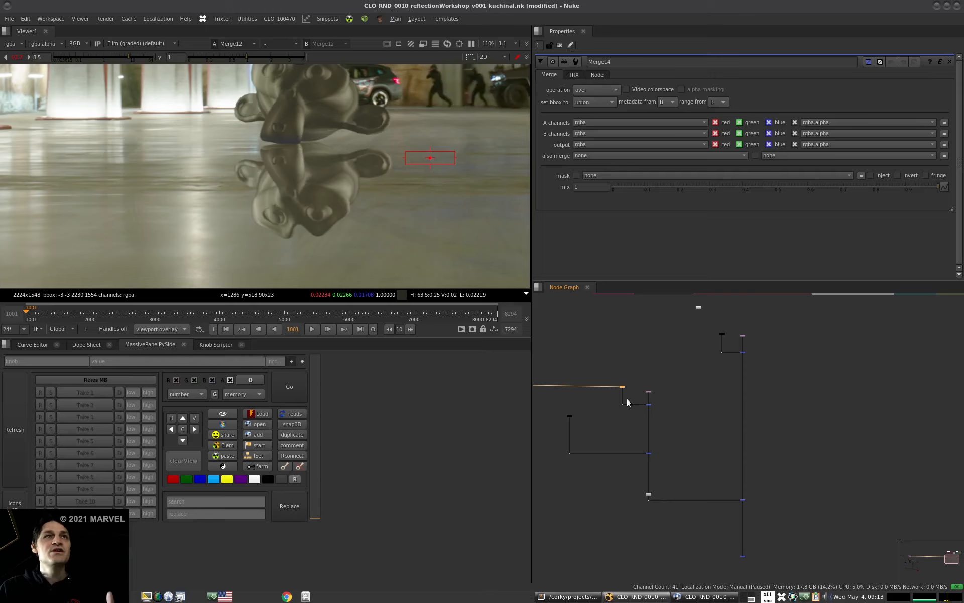
scroll(625, 397, "up", 2)
key("space")
key("space")
scroll(693, 412, "down", 4)
scroll(659, 404, "up", 2)
left_click(677, 394)
left_click(669, 394)
key("ctrl+m")
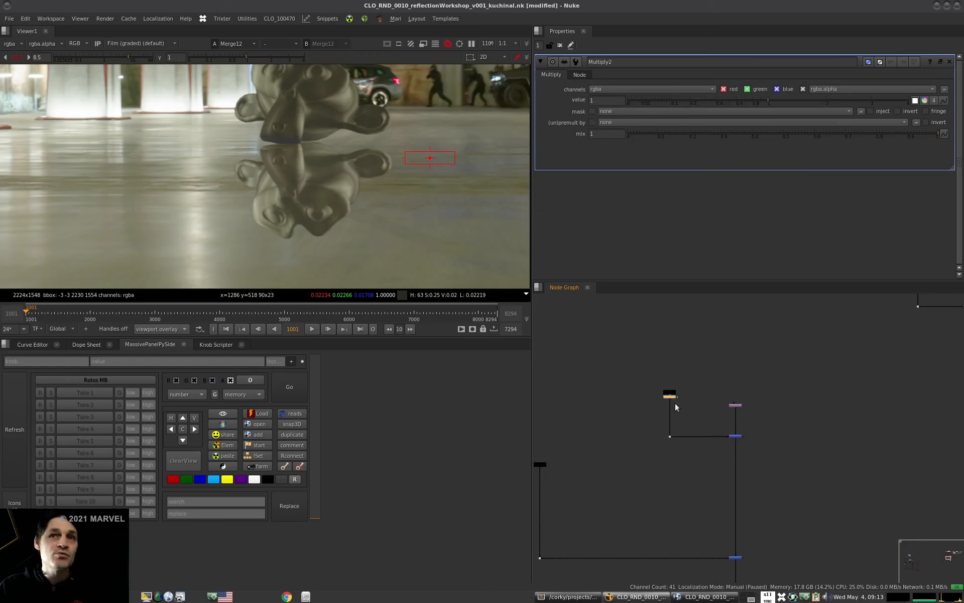
left_click_drag(749, 100, 733, 103)
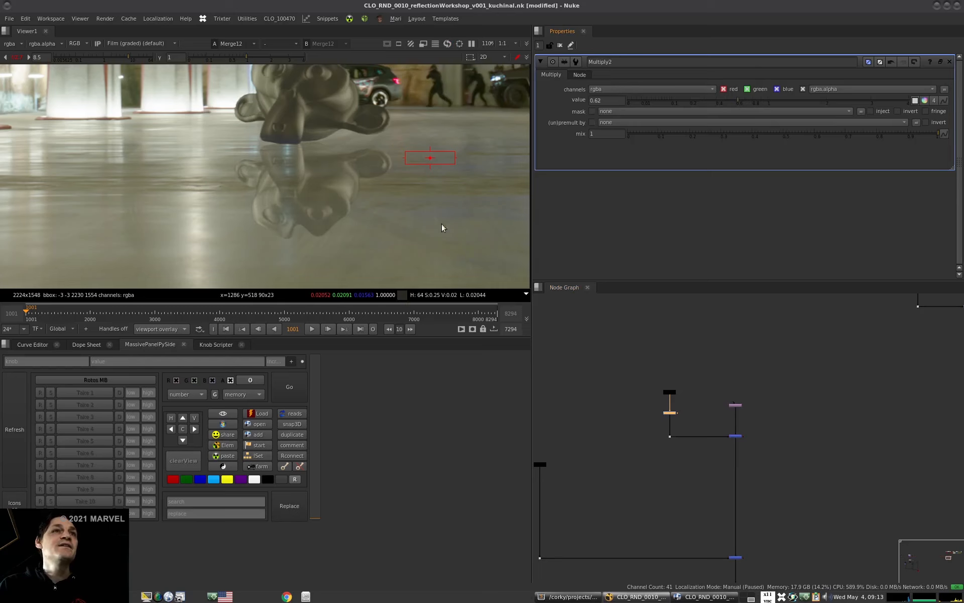
Scrub the composite back to frame 1327 with the whole frame in view, and view the MonkeyReflCompB stamp's output.
left_click_drag(417, 313, 333, 313)
key("f")
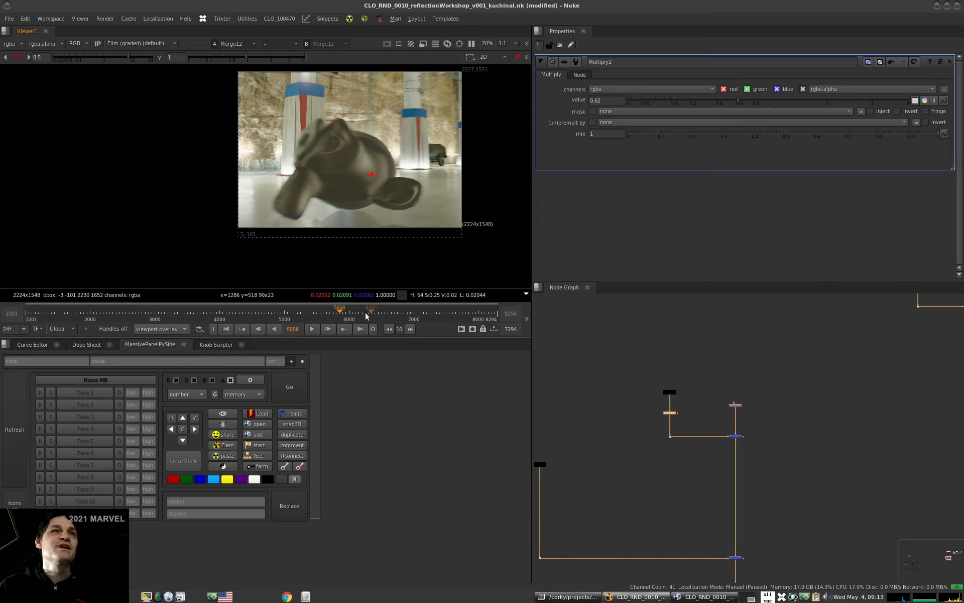
left_click_drag(344, 311, 47, 313)
left_click(670, 392)
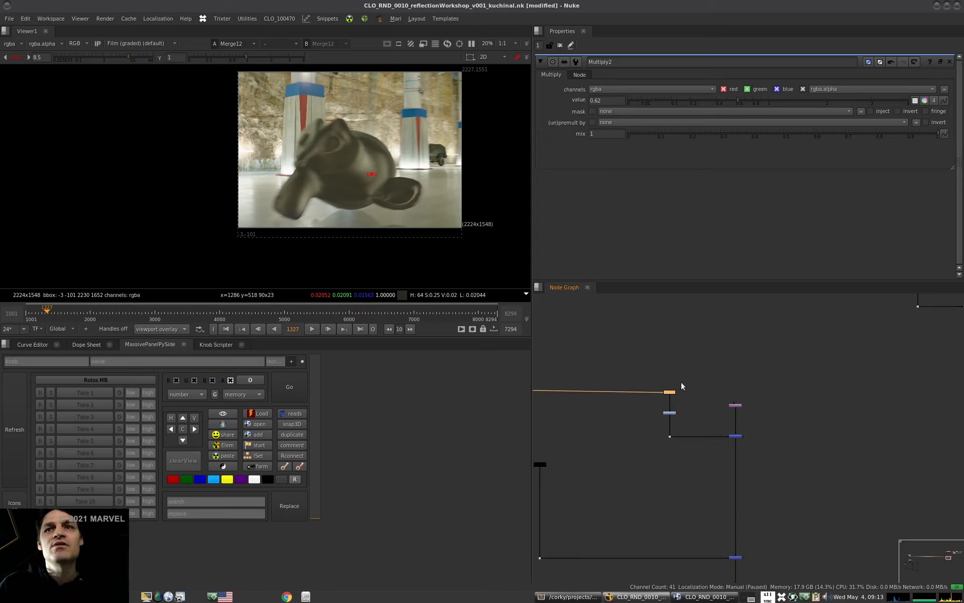
key("1")
left_click(657, 388)
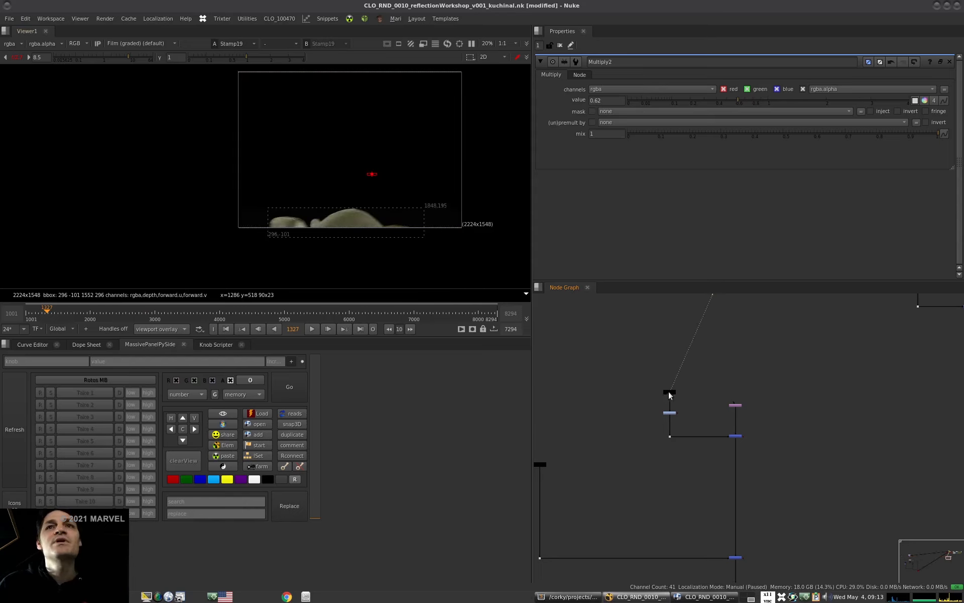
Open the properties of the master plate's Read node in the Plates group to examine its frame range.
double_click(669, 392)
scroll(707, 360, "down", 8)
middle_click_drag(734, 326, 704, 355)
scroll(696, 352, "up", 7)
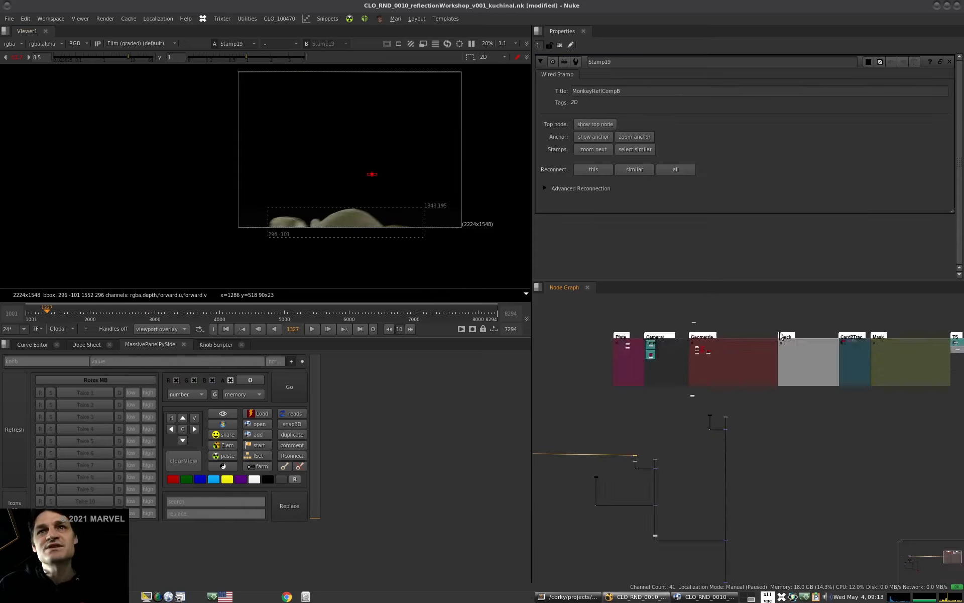
scroll(591, 342, "up", 4)
scroll(655, 329, "up", 2)
scroll(667, 334, "down", 4)
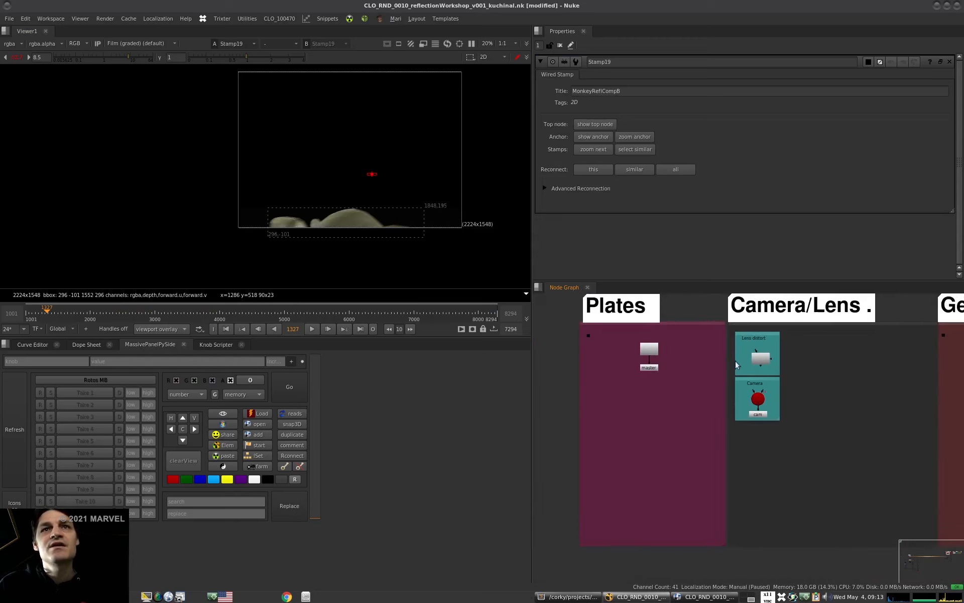
middle_click_drag(662, 352, 716, 351)
double_click(703, 351)
left_click(625, 352)
Set the script's custom frame range to 1001–1054 and go to frame 1047.
left_click(330, 19)
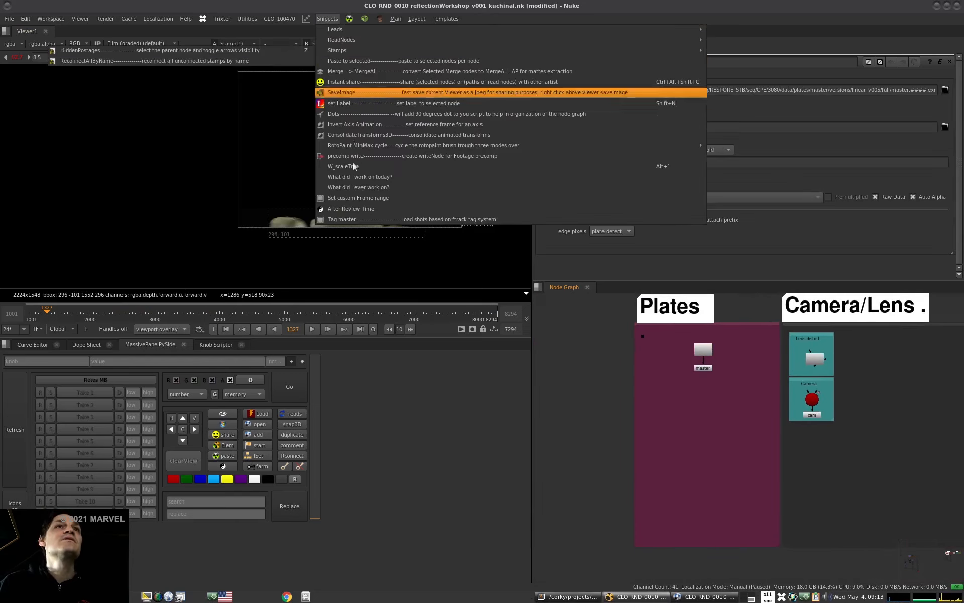
left_click(354, 198)
key("Tab")
type("1054")
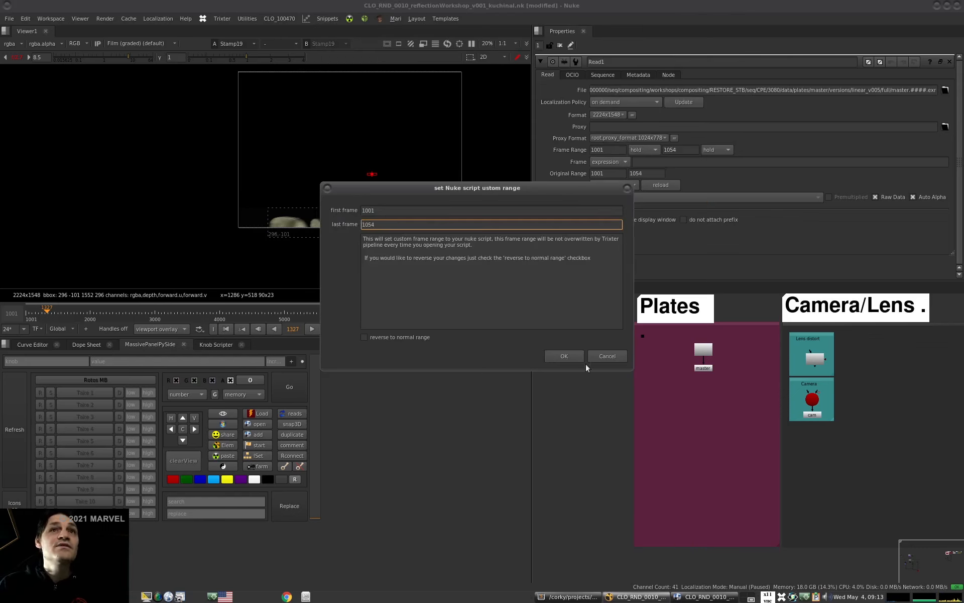
left_click(570, 358)
left_click(427, 312)
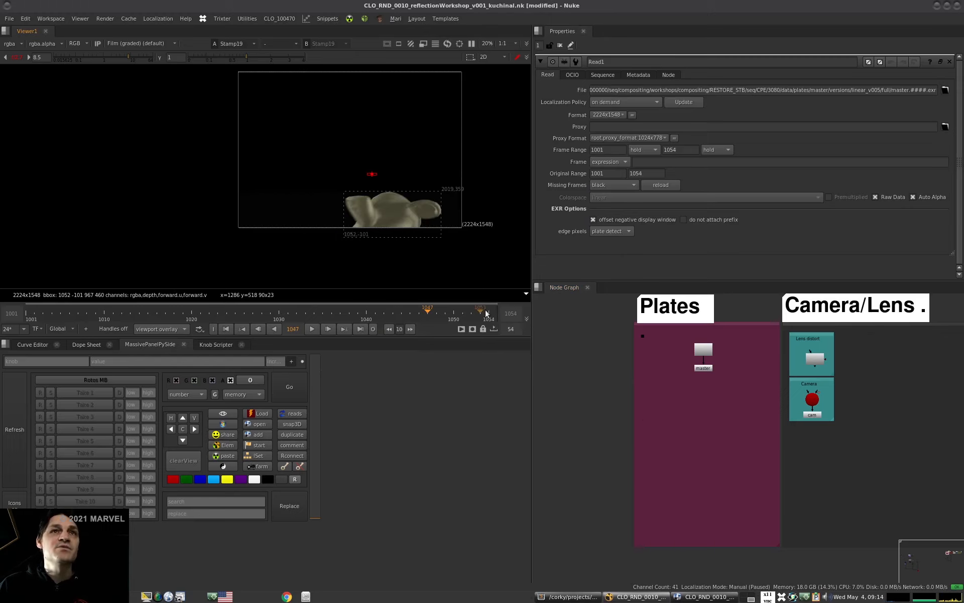
Scrub to frame 1034 and view the output of the final merge up close at the monkey's floor reflection.
left_click_drag(338, 310, 314, 312)
scroll(698, 452, "down", 10)
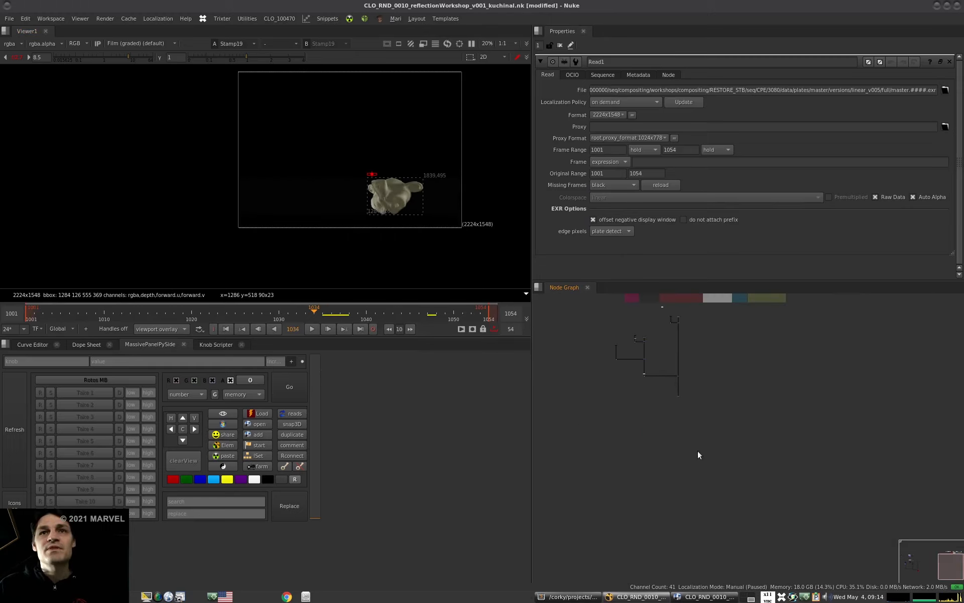
left_click(680, 394)
key("1")
scroll(457, 166, "up", 6)
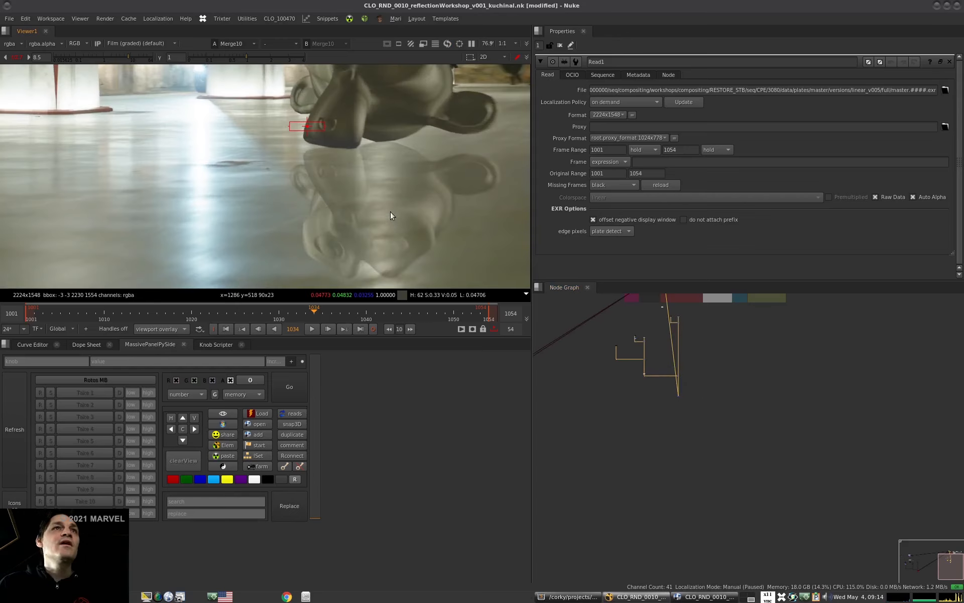
Reset the value of the Multiply node below the MonkeyReflCompB stamp to 1.
scroll(623, 355, "up", 8)
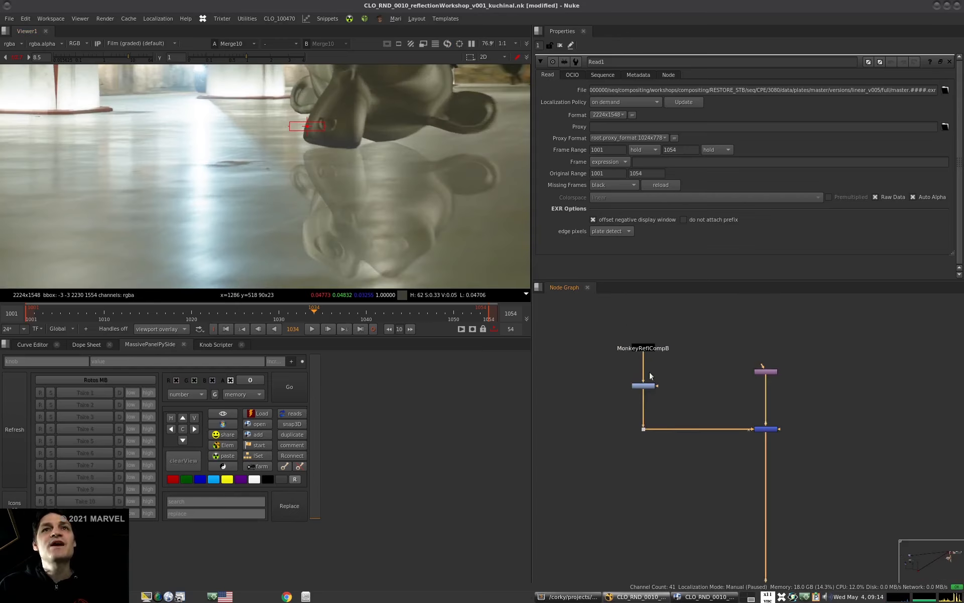
double_click(644, 386)
left_click_drag(706, 98, 730, 98)
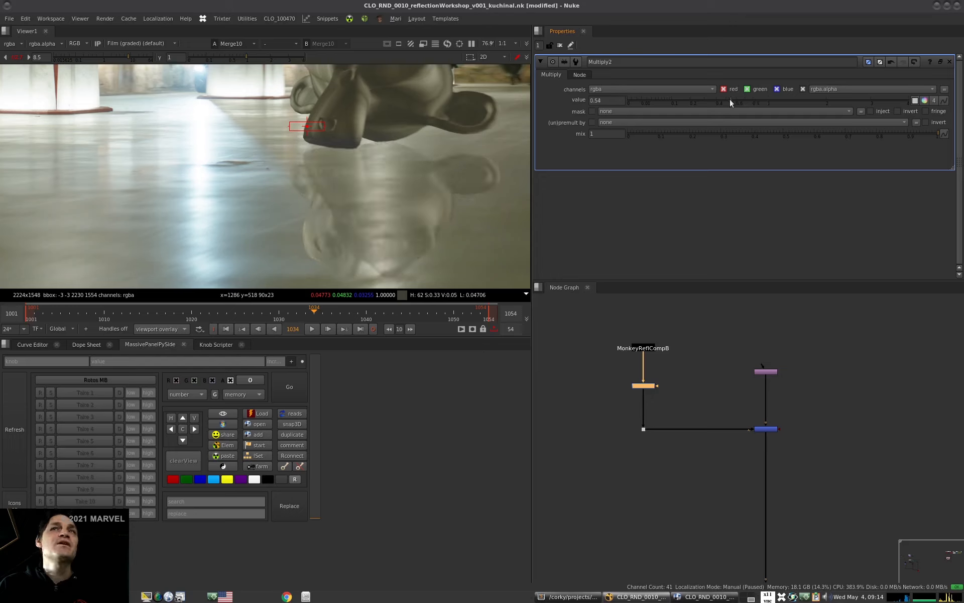
left_click(755, 97, "ctrl")
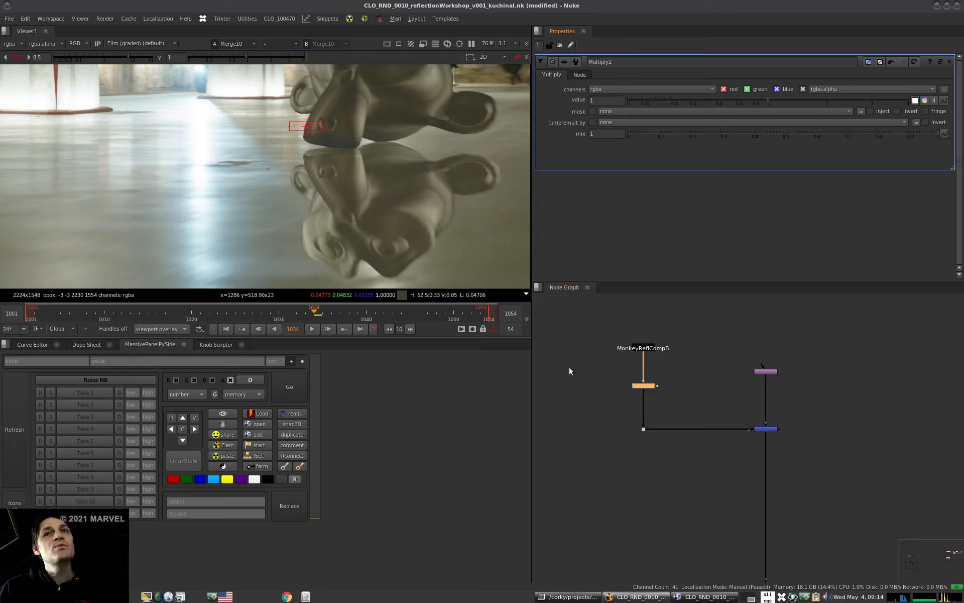
Switch to RV and scrub the rendered beauty sequence to frame 1024 to examine the plate's floor reflections.
key("alt+Tab")
left_click_drag(221, 494, 374, 478)
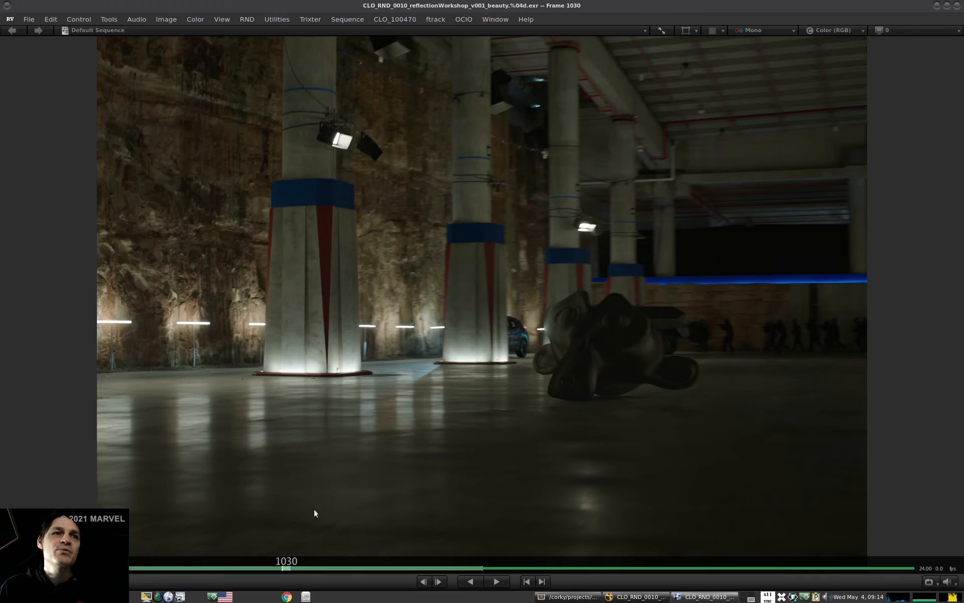
mouse_move(287, 561)
left_mouse_down()
mouse_move(88, 562)
mouse_move(457, 547)
mouse_move(80, 553)
mouse_move(417, 552)
mouse_move(173, 565)
mouse_move(130, 557)
mouse_move(243, 554)
mouse_move(281, 536)
left_mouse_up()
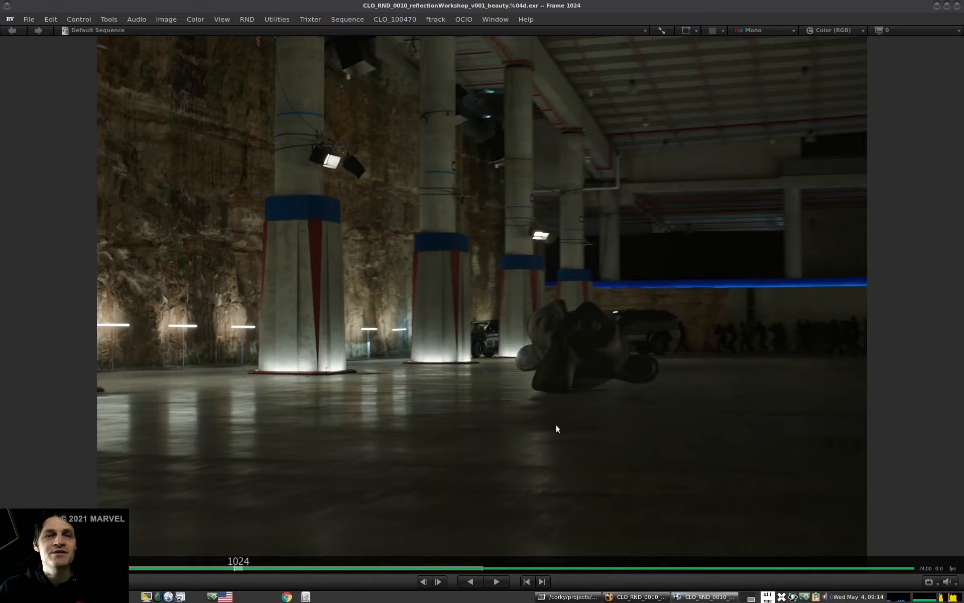
Switch back to Nuke and sample the floor area around the monkey's reflection in the composite.
key("alt+Tab")
scroll(657, 394, "down", 5)
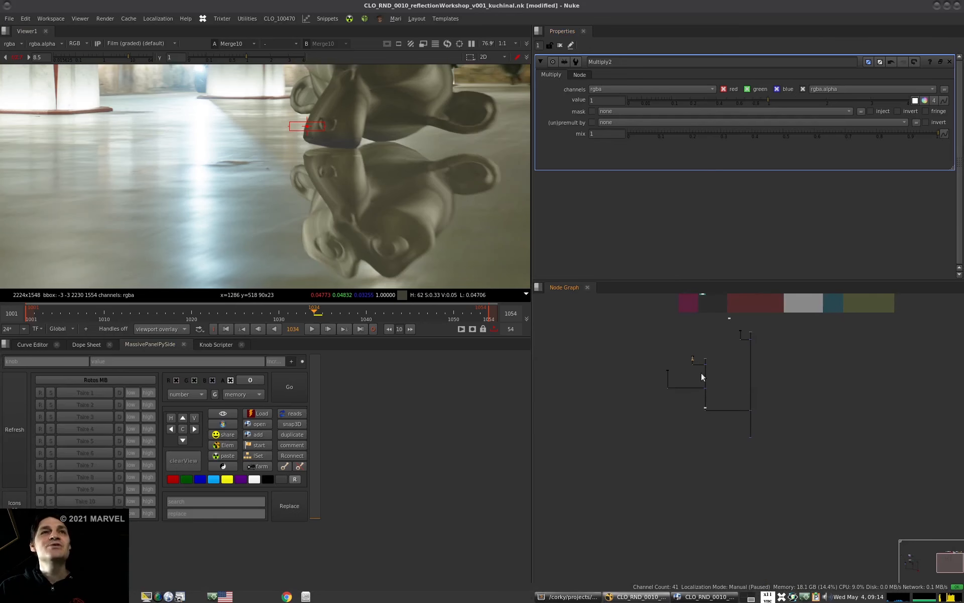
scroll(348, 174, "down", 5)
left_click_drag(263, 163, 437, 244, "ctrl+shift")
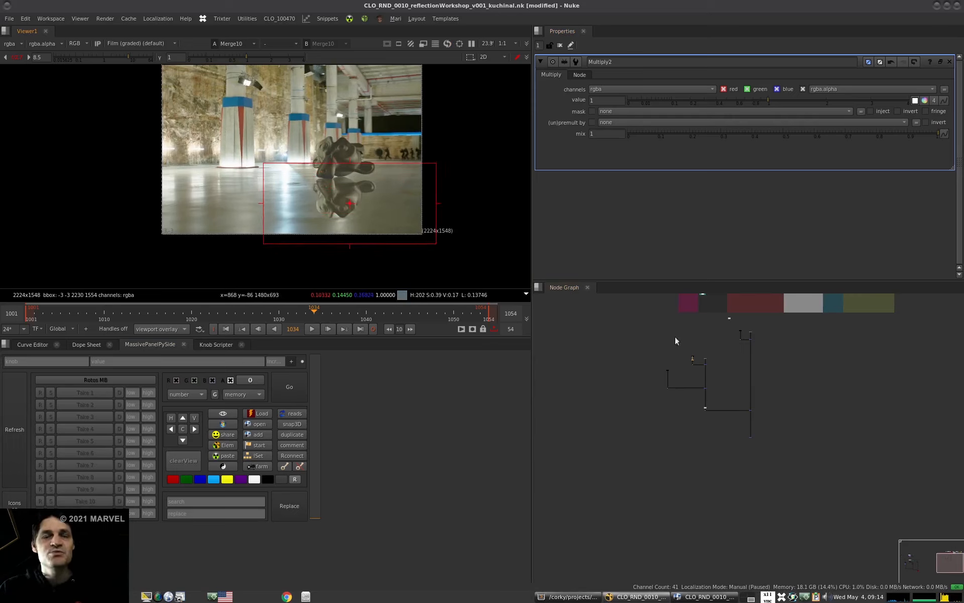
Duplicate the GroundCard stamp from the Geometries group and place the copy in the empty area below the Plates group.
middle_click_drag(698, 321, 661, 335)
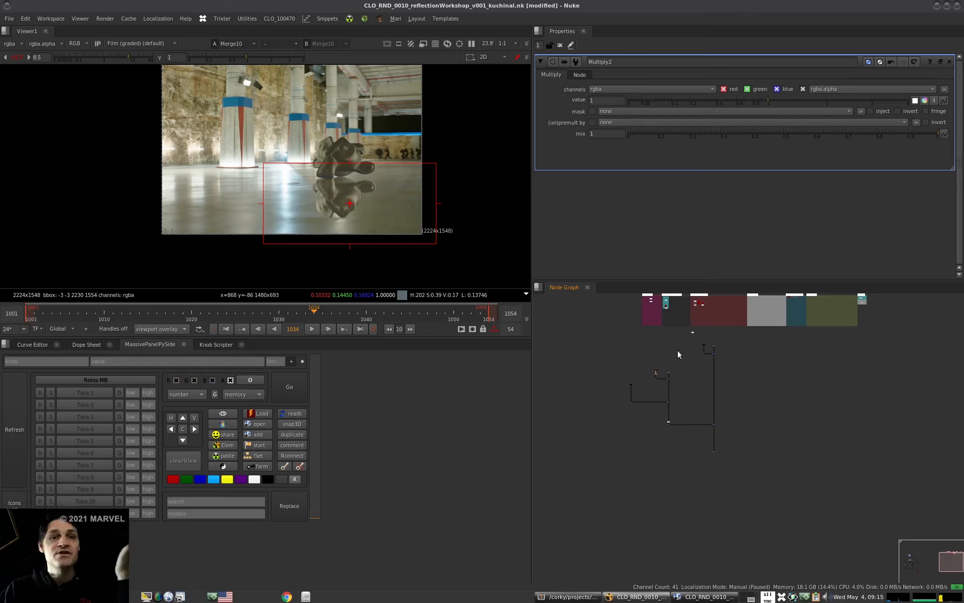
middle_click_drag(684, 340, 686, 373)
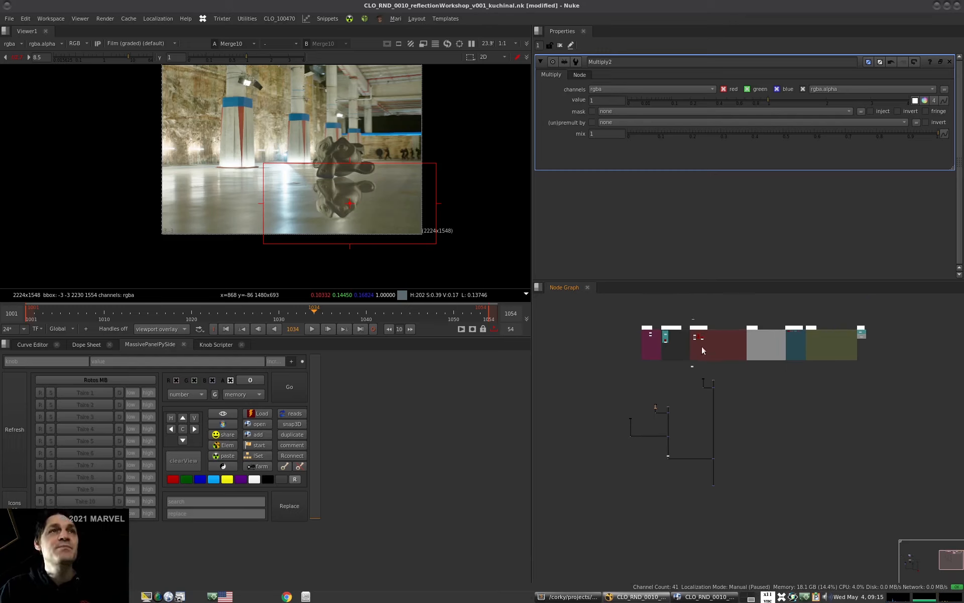
key("space")
scroll(704, 345, "up", 5)
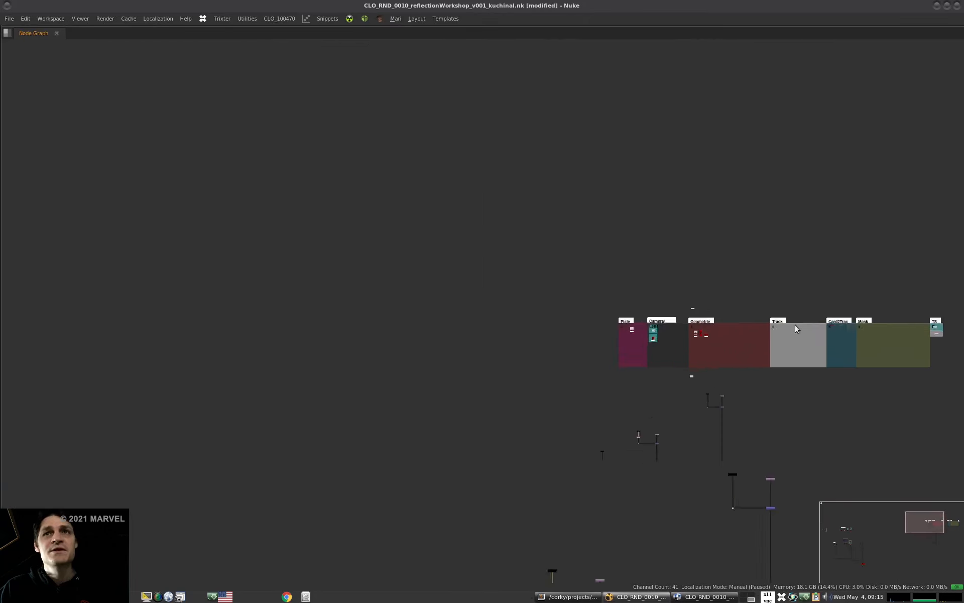
scroll(641, 287, "up", 7)
left_click_drag(579, 266, 587, 274)
middle_click_drag(595, 297, 587, 268)
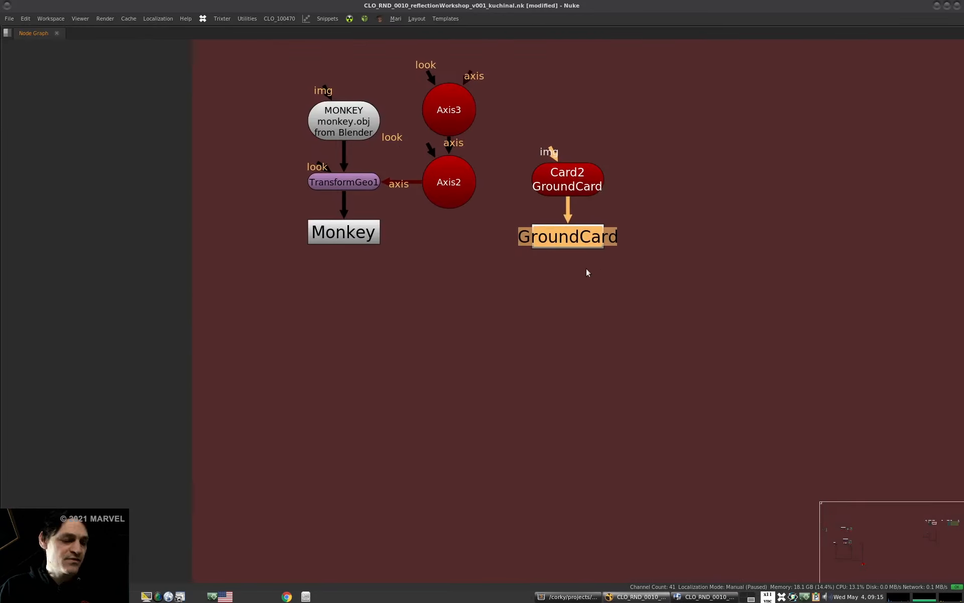
key("ctrl+c")
key("ctrl+v")
scroll(614, 249, "down", 8)
left_click_drag(611, 240, 391, 387)
scroll(465, 373, "up", 5)
scroll(419, 392, "down", 3)
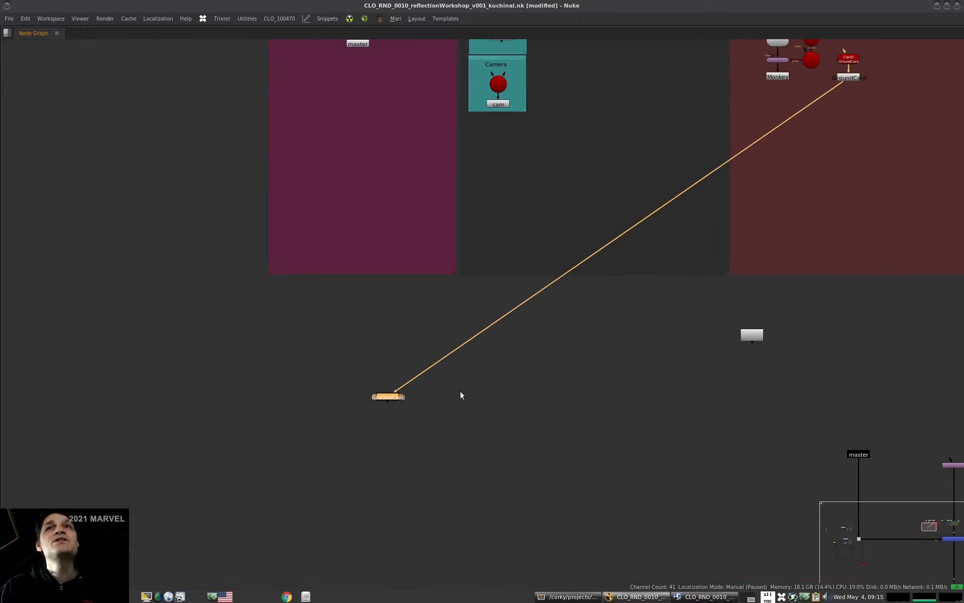
scroll(492, 379, "down", 3)
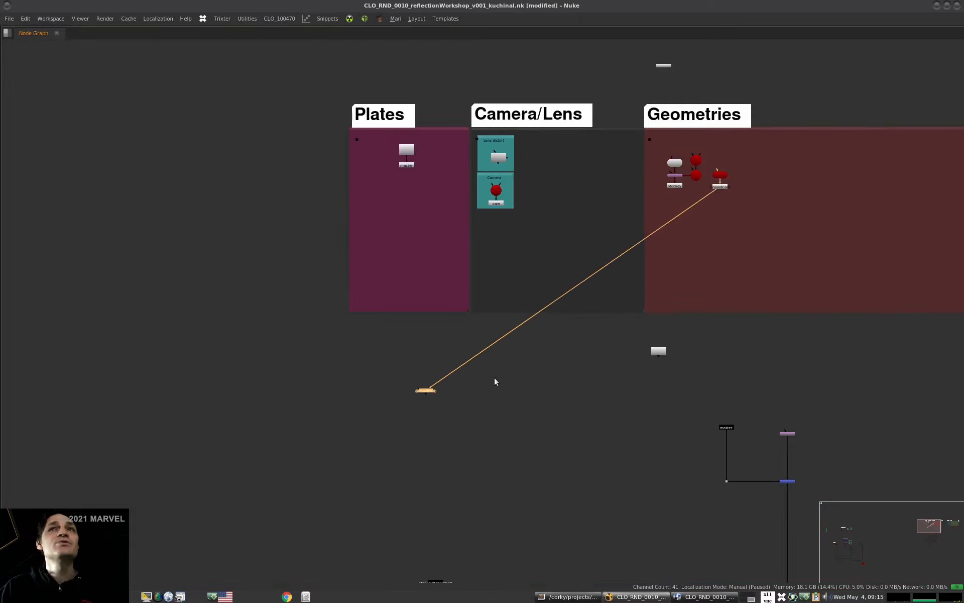
Place a master plate stamp below the Plates group and attach a copy of the lens distortion node, set to undistort, beneath it.
left_click(406, 165)
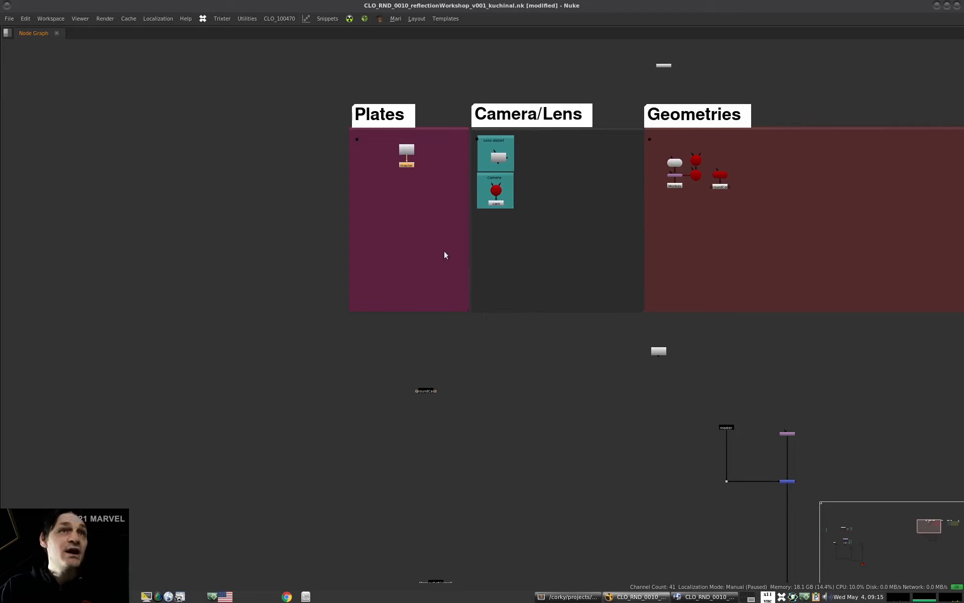
left_click_drag(408, 176, 354, 358)
scroll(487, 157, "up", 4)
left_click(508, 158)
key("ctrl+c")
left_click(317, 394)
key("ctrl+v")
middle_click_drag(325, 397, 391, 235)
left_click_drag(387, 253, 286, 397)
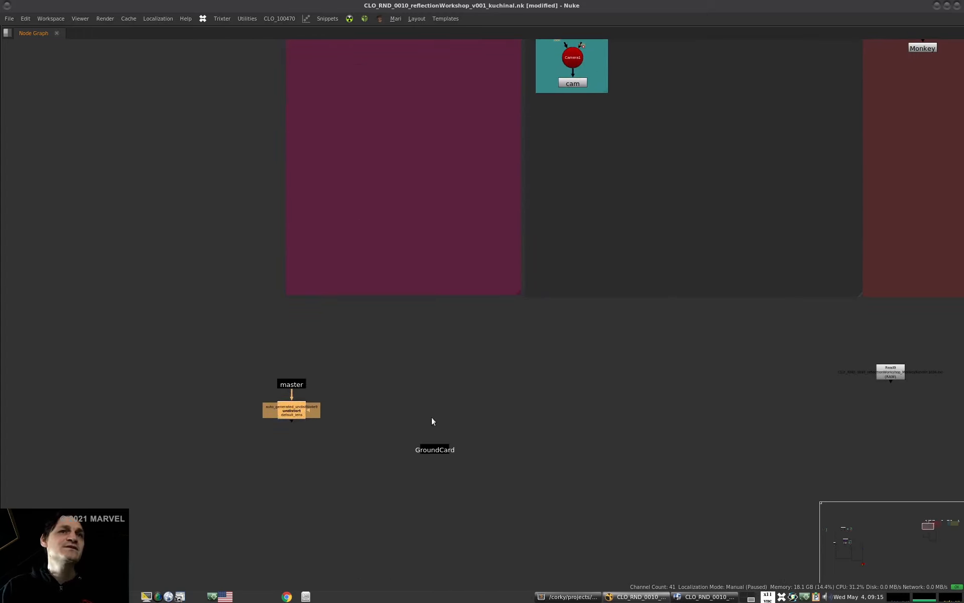
Add a Project3D node between the undistorted master branch and the GroundCard stamp, spacing the nodes apart.
middle_click_drag(436, 427, 463, 381)
left_click_drag(465, 402, 346, 435)
left_click(497, 374)
key("ctrl+v")
left_click(697, 335)
left_click_drag(495, 406, 401, 386)
middle_click_drag(338, 378, 400, 356, "alt")
middle_click_drag(400, 356, 434, 335)
left_click(463, 367)
scroll(478, 404, "down", 5)
Stamp the cam node into the Project3D's camera input and connect the undistorted master plate as its image input.
left_click(620, 150)
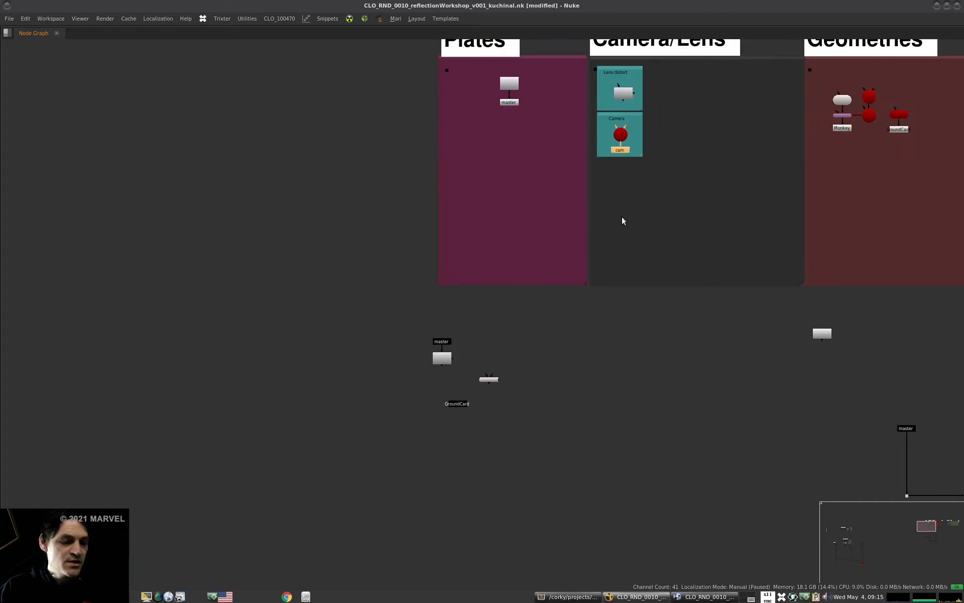
key("F8")
left_click_drag(619, 167, 459, 380)
scroll(459, 380, "up", 5)
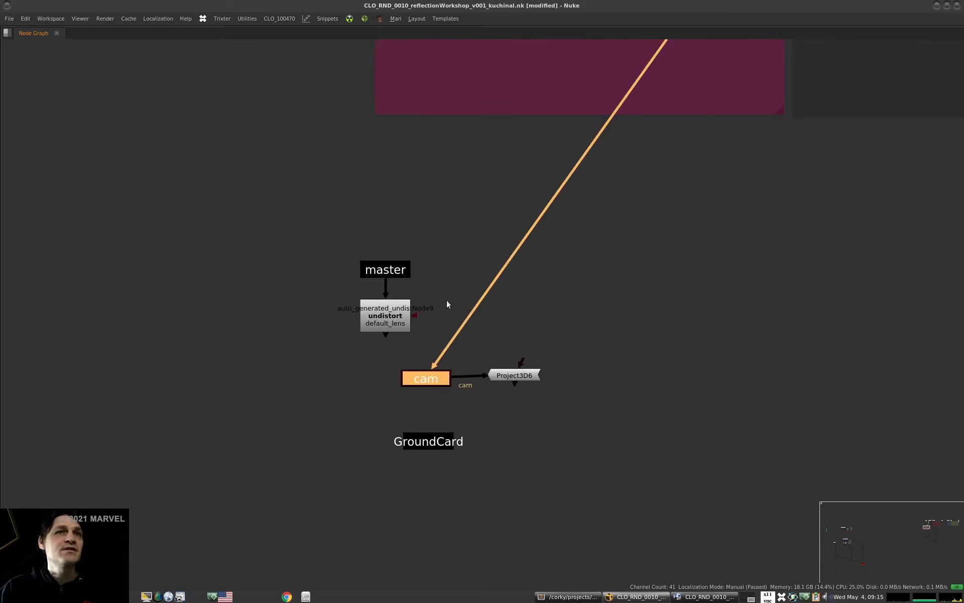
left_click_drag(441, 227, 302, 348)
left_click_drag(402, 316, 509, 313)
left_click_drag(564, 226, 439, 337)
left_click_drag(508, 311, 520, 316)
Add an ApplyMaterial node under the GroundCard stamp and connect its mat input to the Project3D node.
middle_click_drag(504, 437, 501, 382)
left_click(501, 382)
left_click_drag(438, 382, 595, 363)
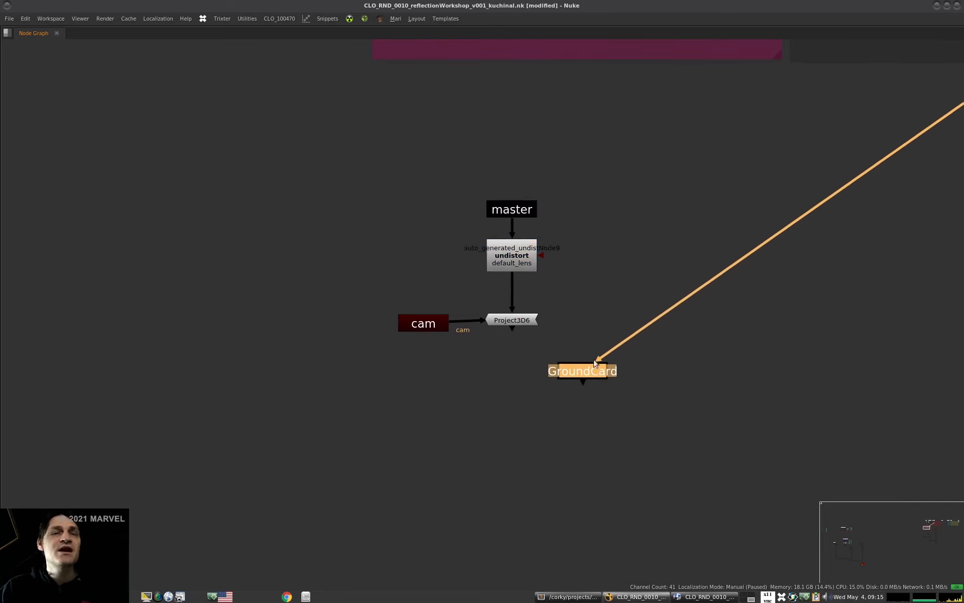
scroll(595, 363, "down", 4)
scroll(591, 363, "up", 4)
key("Tab")
type("app")
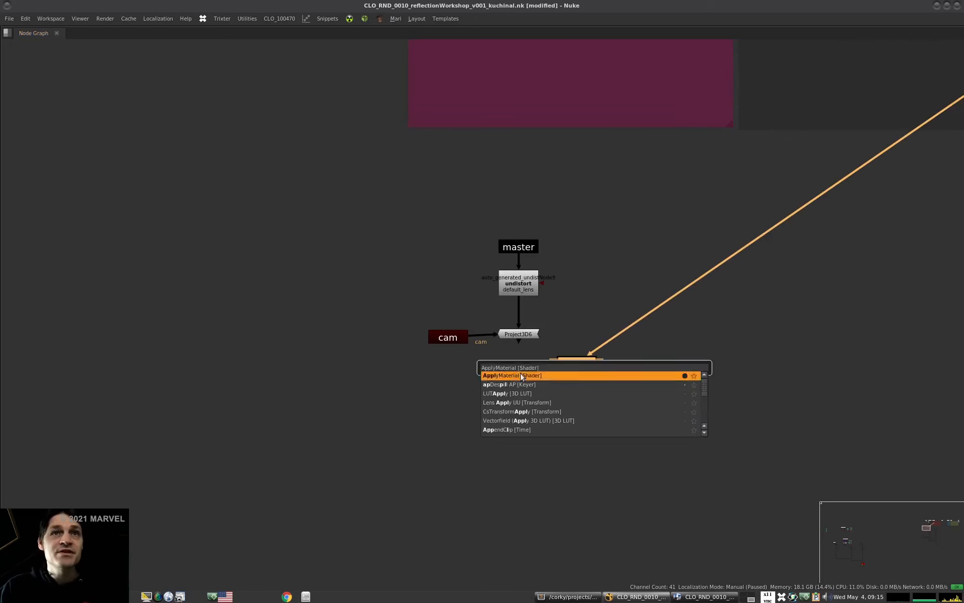
key("Return")
left_click_drag(567, 377, 522, 335)
left_click(633, 364)
left_click_drag(585, 388, 586, 390)
View the ApplyMaterial node in 3D and orbit above the ground card to inspect the projected plate.
key("1")
key("space")
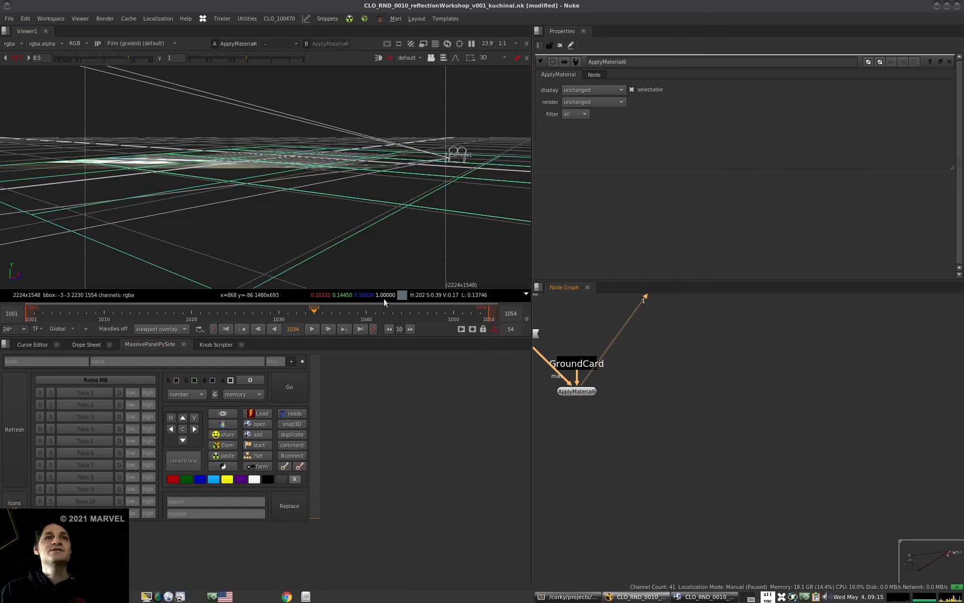
left_click_drag(295, 160, 266, 246, "ctrl")
scroll(288, 166, "up", 3)
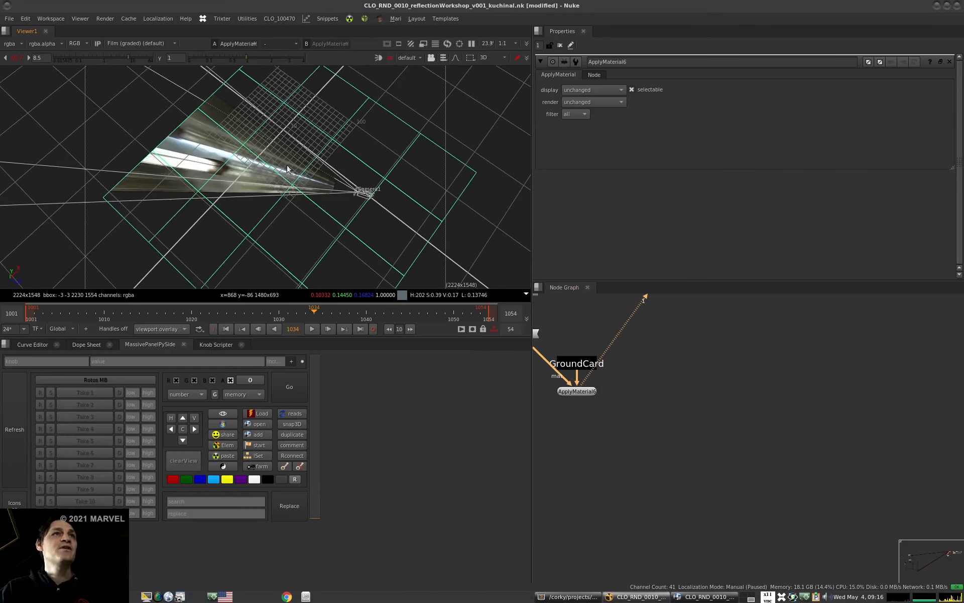
scroll(695, 385, "down", 3)
scroll(619, 378, "up", 2)
Add a ScanlineRender node below the ApplyMaterial and connect its obj/scn input to it.
left_click(695, 418)
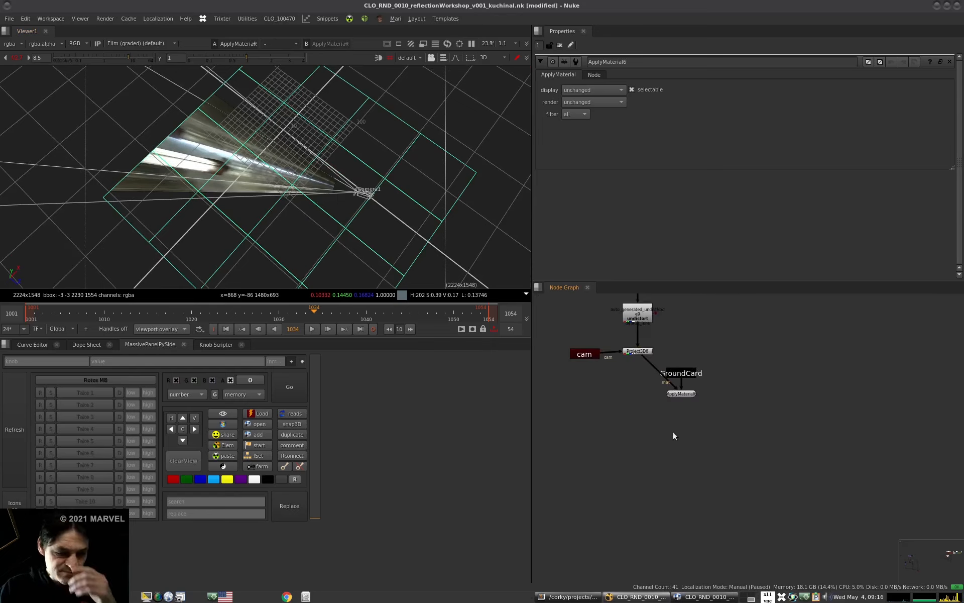
key("ctrl+v")
left_click(717, 413)
left_click_drag(687, 427, 667, 436)
key("Delete")
scroll(696, 412, "up", 3)
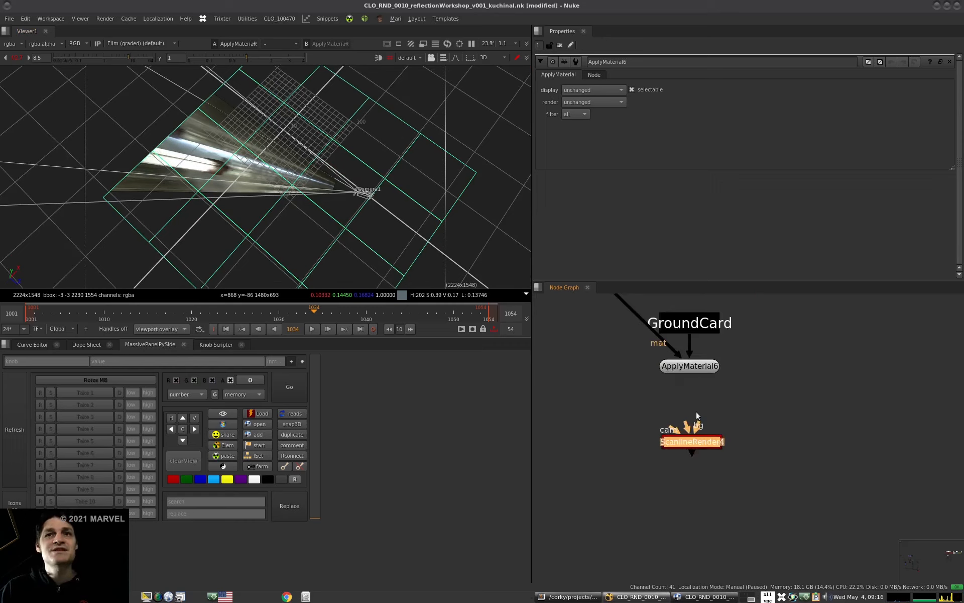
scroll(693, 412, "down", 2)
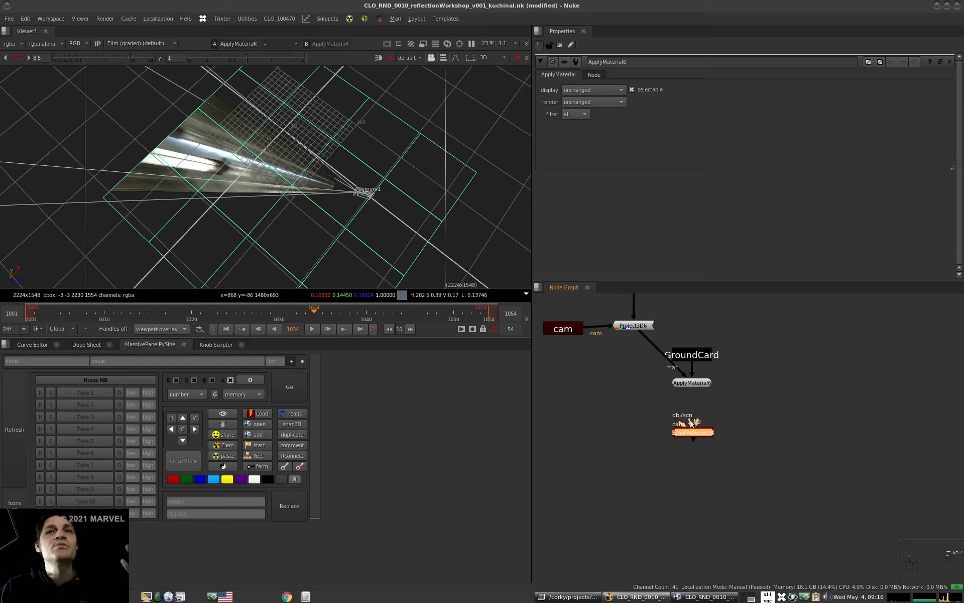
left_click_drag(691, 420, 694, 386)
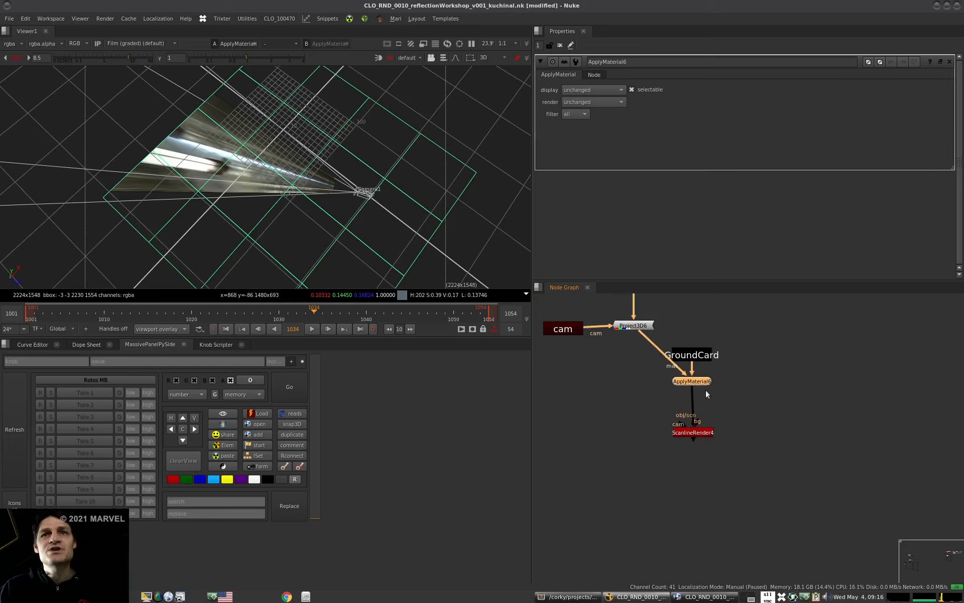
left_click_drag(700, 433, 703, 442)
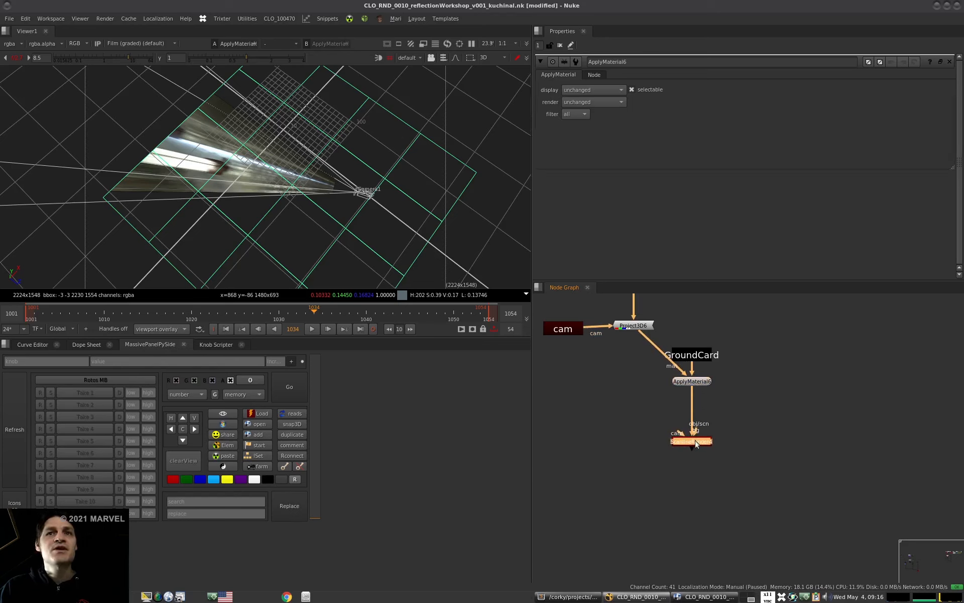
Set the ScanlineRender's projection mode to uv and view its unwrapped ground texture output.
double_click(695, 441)
left_click_drag(696, 443, 698, 435)
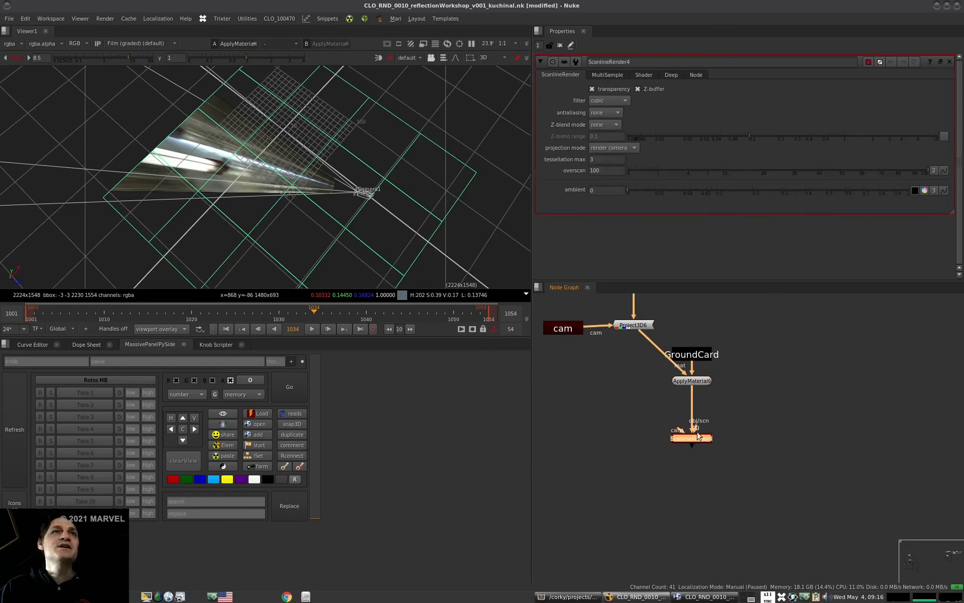
scroll(265, 168, "down", 3)
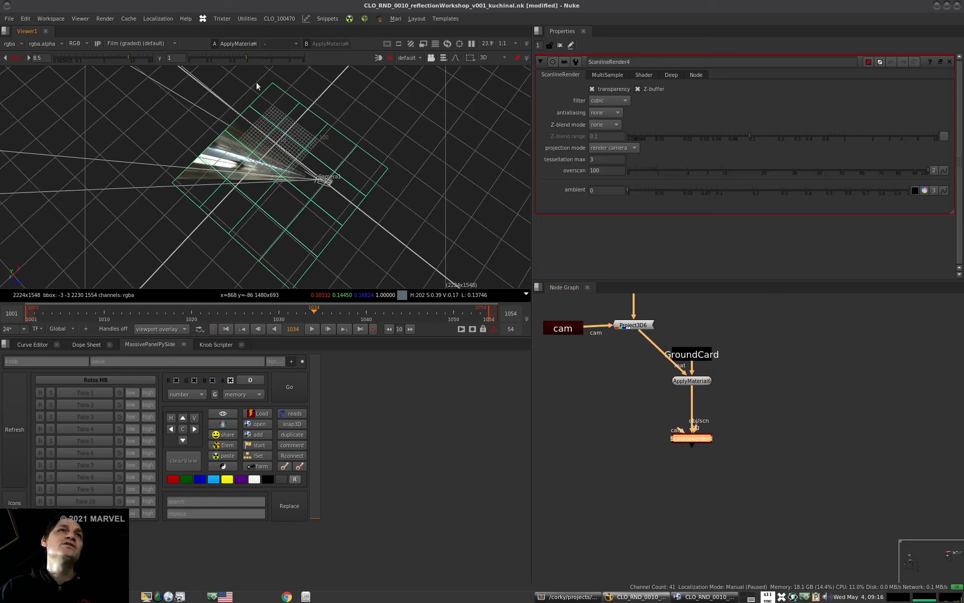
left_click_drag(364, 245, 269, 164, "ctrl")
scroll(269, 165, "up", 4)
left_click_drag(327, 151, 315, 226, "ctrl")
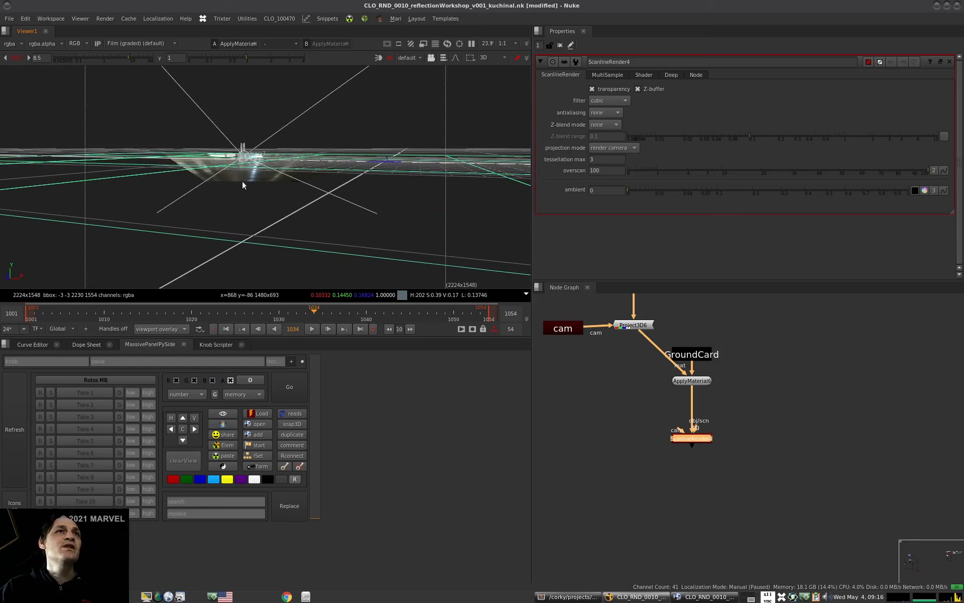
left_click_drag(243, 174, 258, 401, "ctrl")
scroll(282, 229, "down", 4)
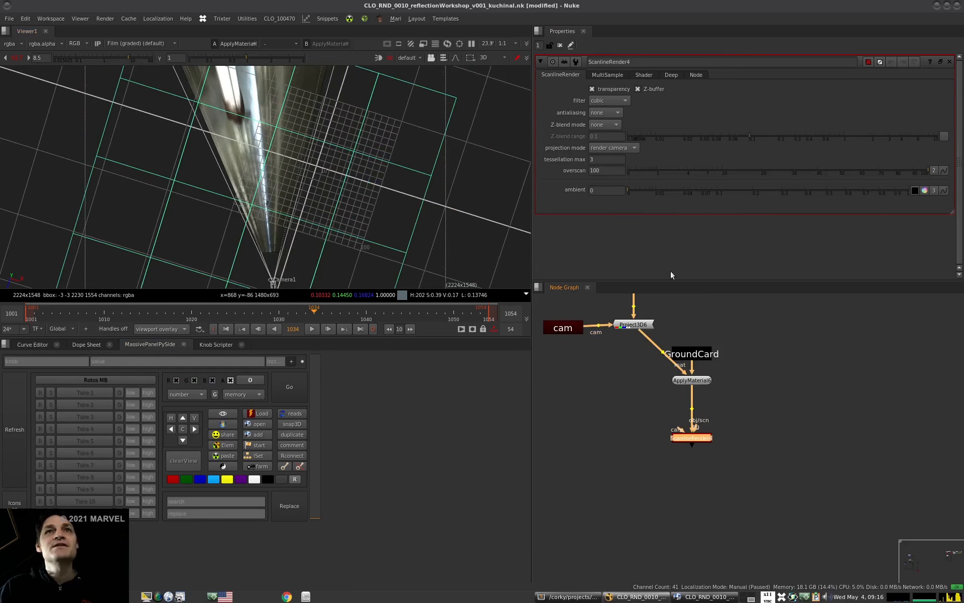
left_click(612, 147)
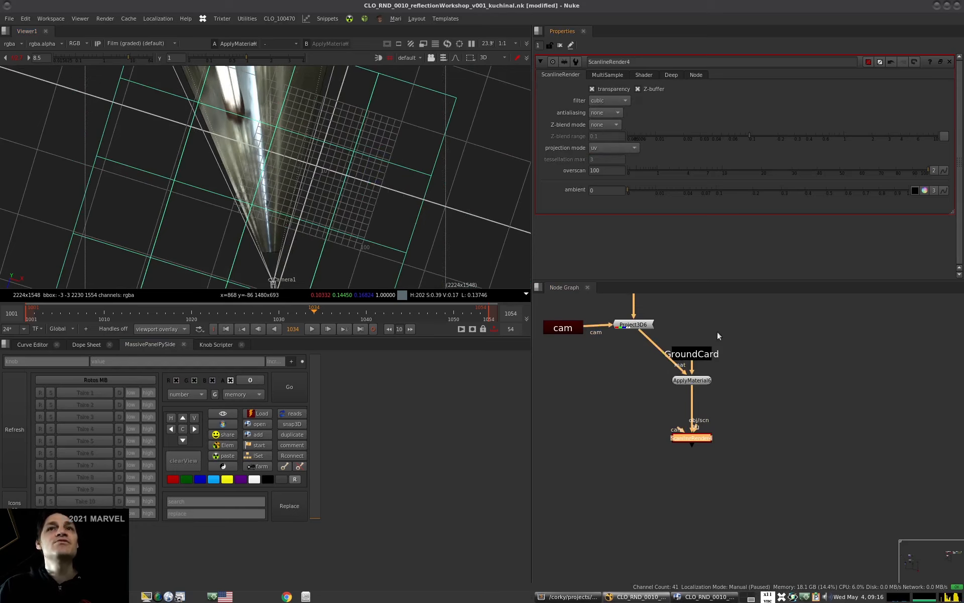
key("1")
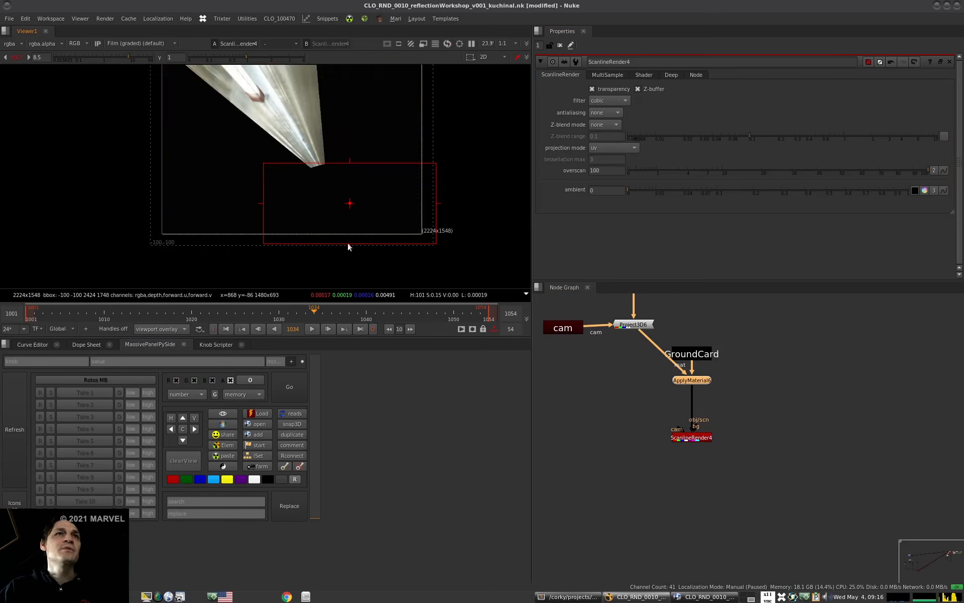
scroll(319, 221, "down", 3)
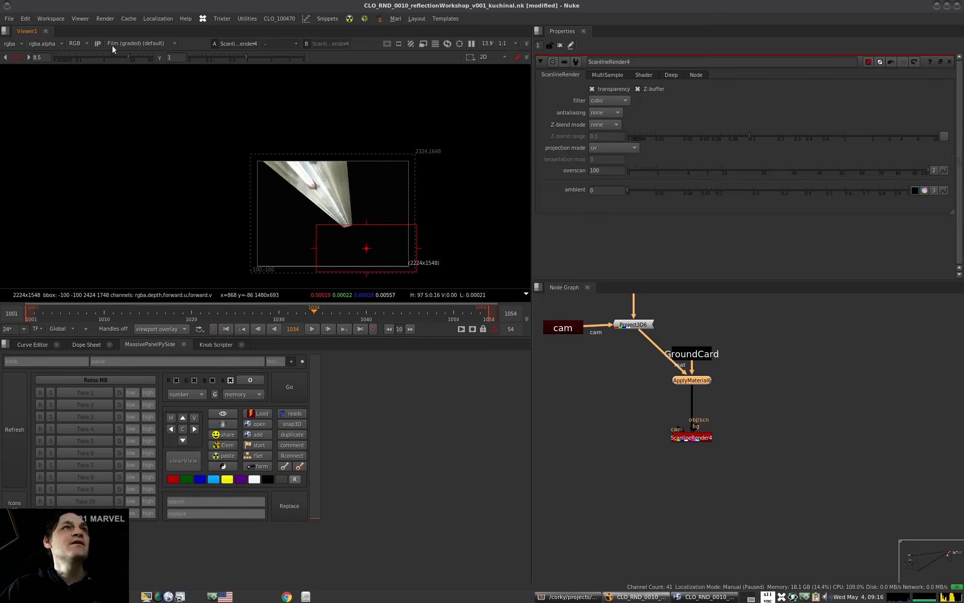
Examine how the unwrapped ground texture changes across the shot, up close and at full size, ending on frame 1054.
scroll(357, 197, "up", 2)
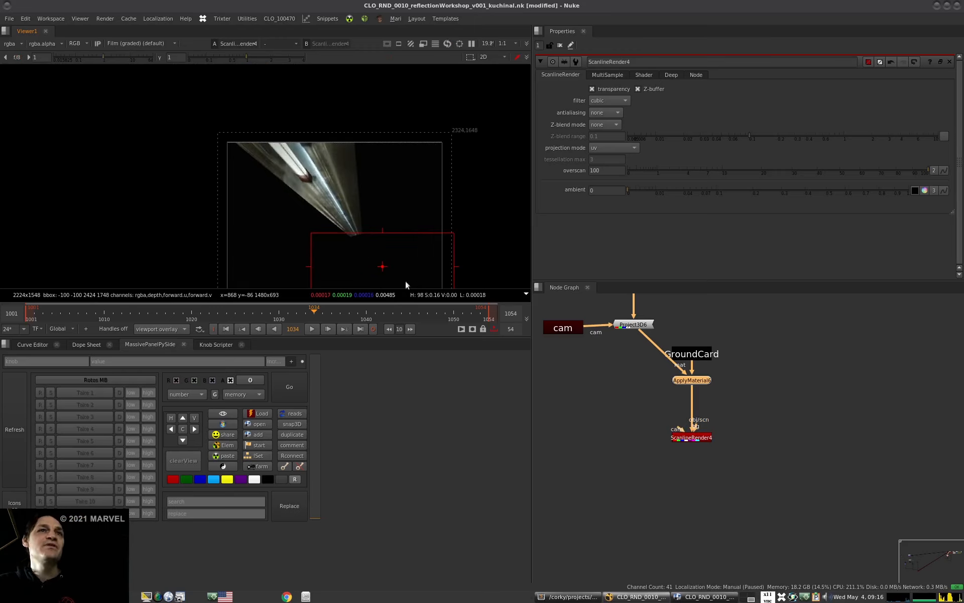
left_click(350, 314)
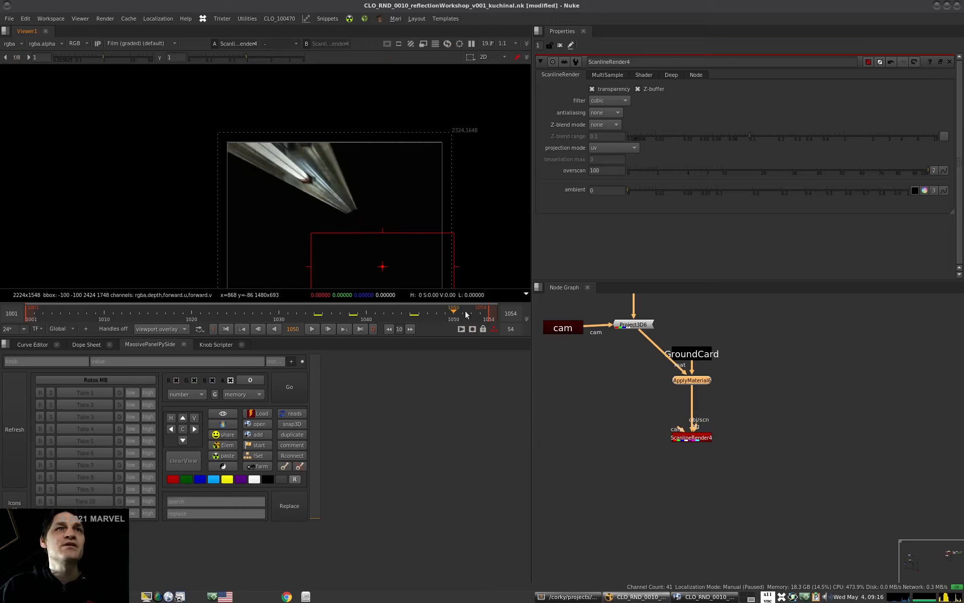
left_click(314, 314)
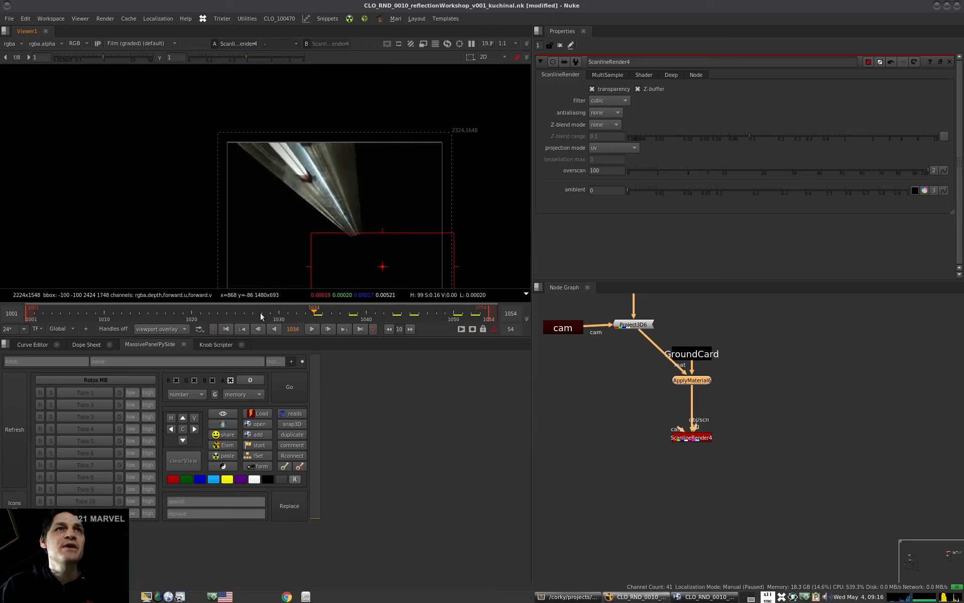
left_click_drag(169, 315, 163, 315)
left_click_drag(91, 313, 245, 313)
left_click_drag(121, 317, 204, 314)
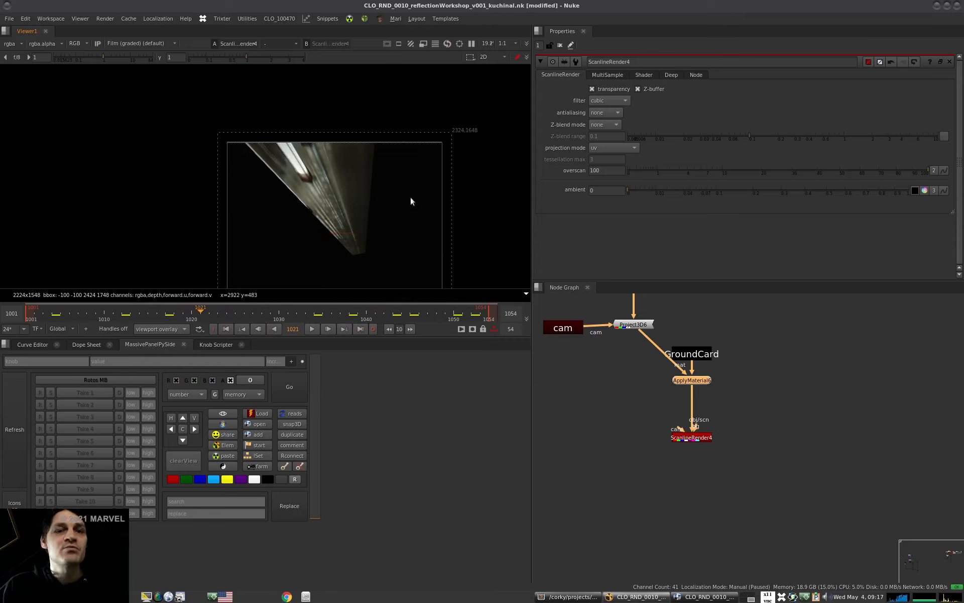
scroll(477, 240, "up", 3)
scroll(364, 267, "up", 2)
scroll(308, 261, "up", 2)
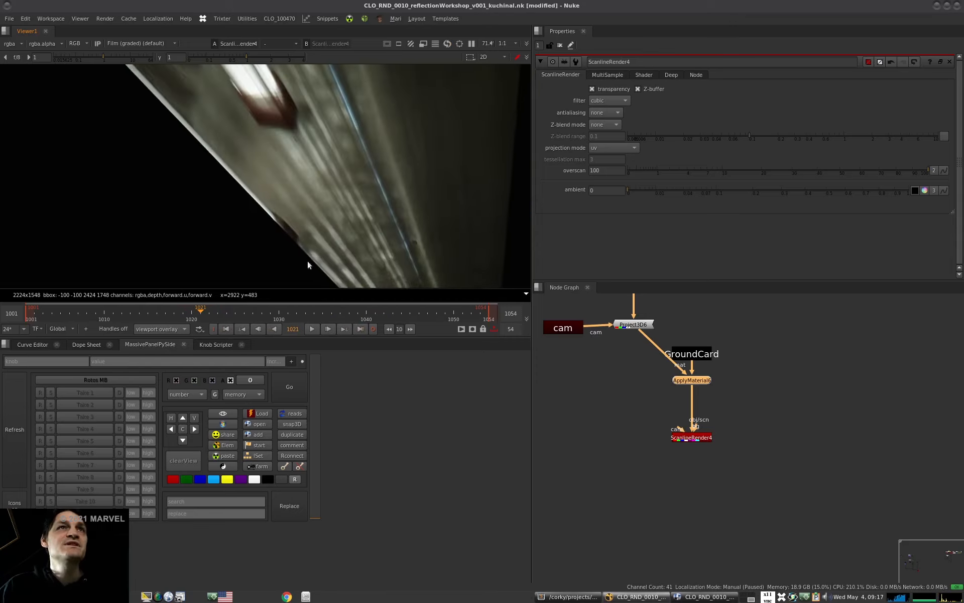
left_click_drag(324, 314, 375, 311)
left_click_drag(458, 311, 337, 310)
scroll(328, 233, "down", 3)
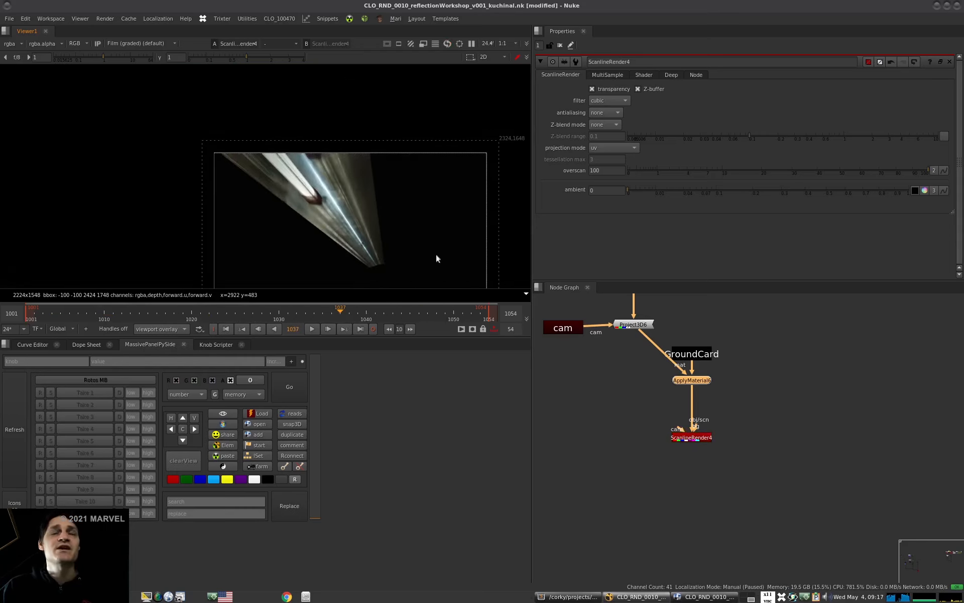
scroll(400, 252, "up", 2)
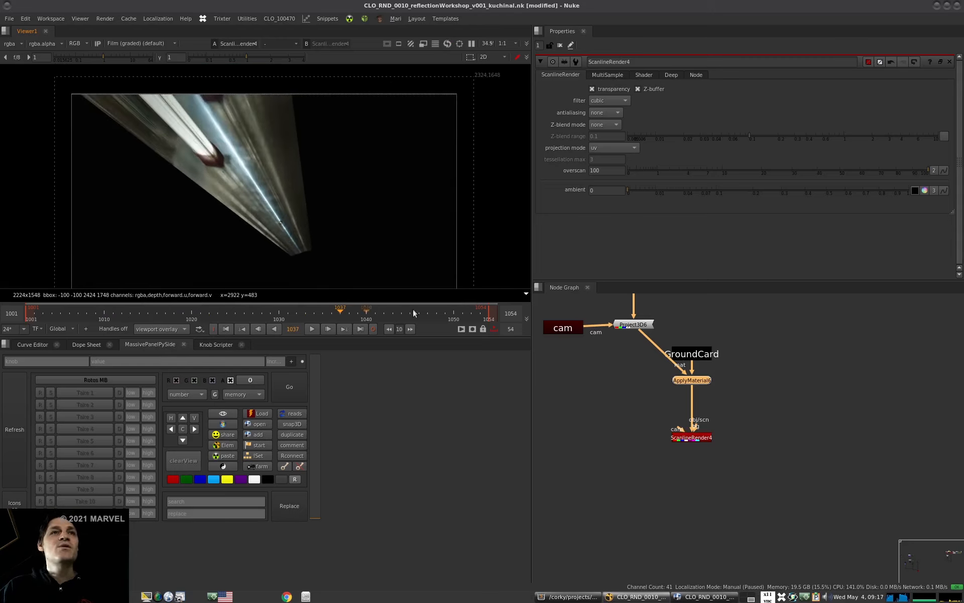
left_click_drag(485, 316, 489, 315)
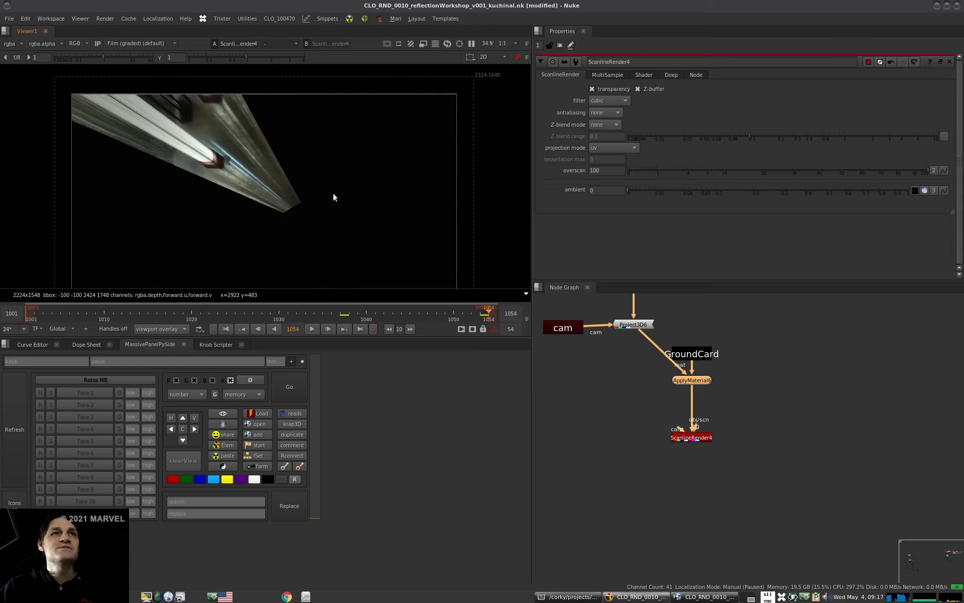
Add a TimeEcho node below the ScanlineRender node.
left_click(696, 438)
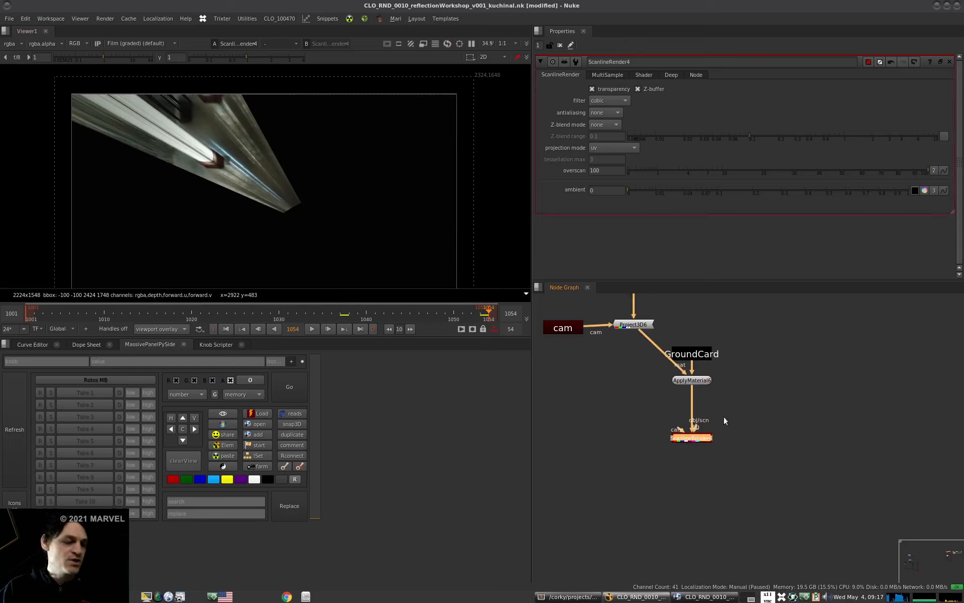
key("Tab")
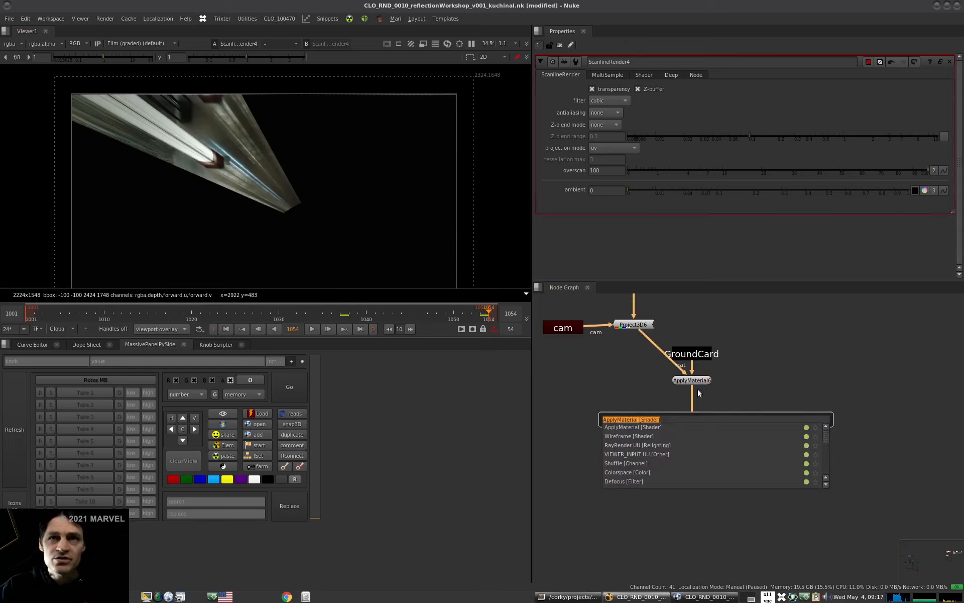
type("time")
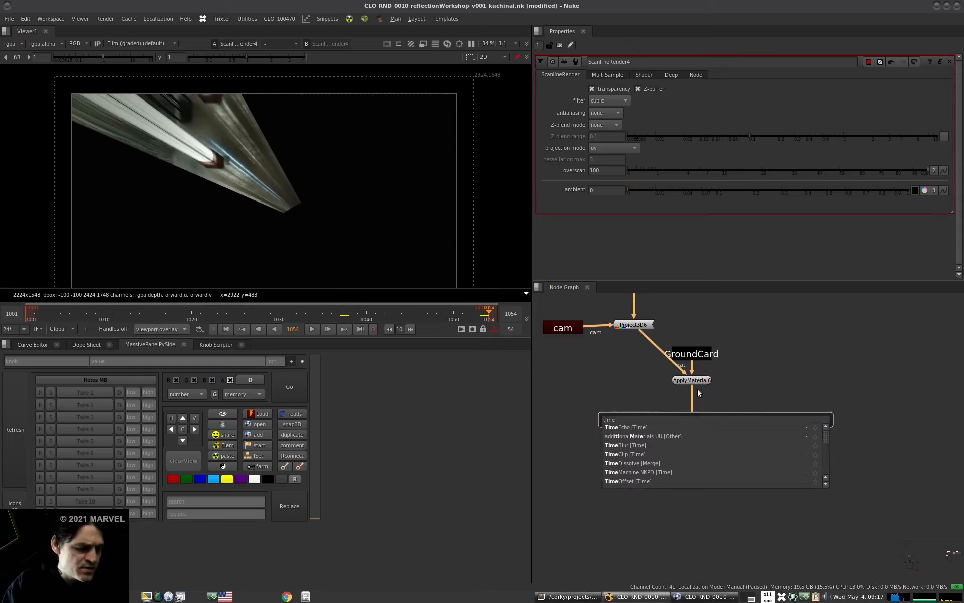
left_click(619, 426)
left_click(665, 453)
key("Tab")
type("frameb")
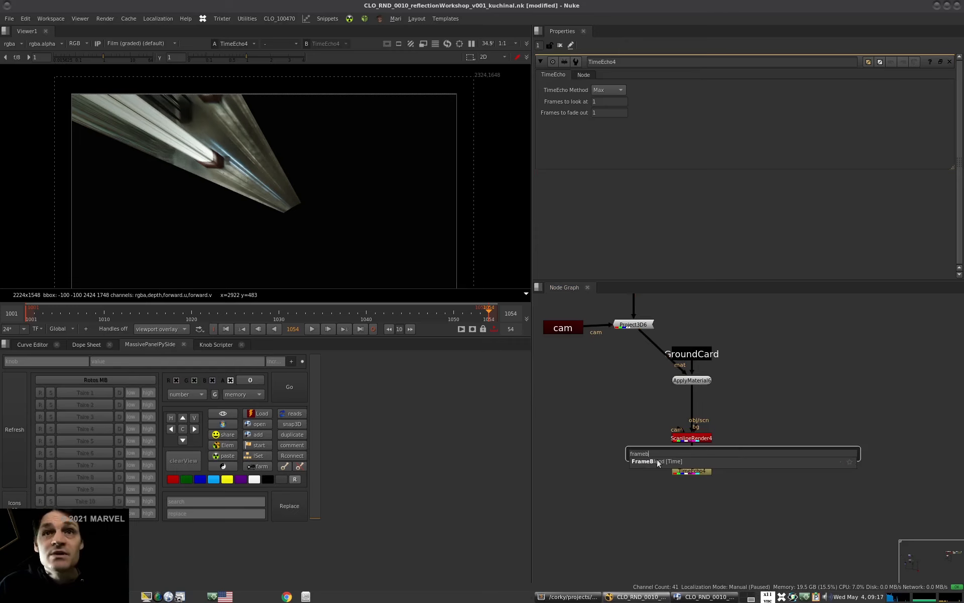
left_click(657, 460)
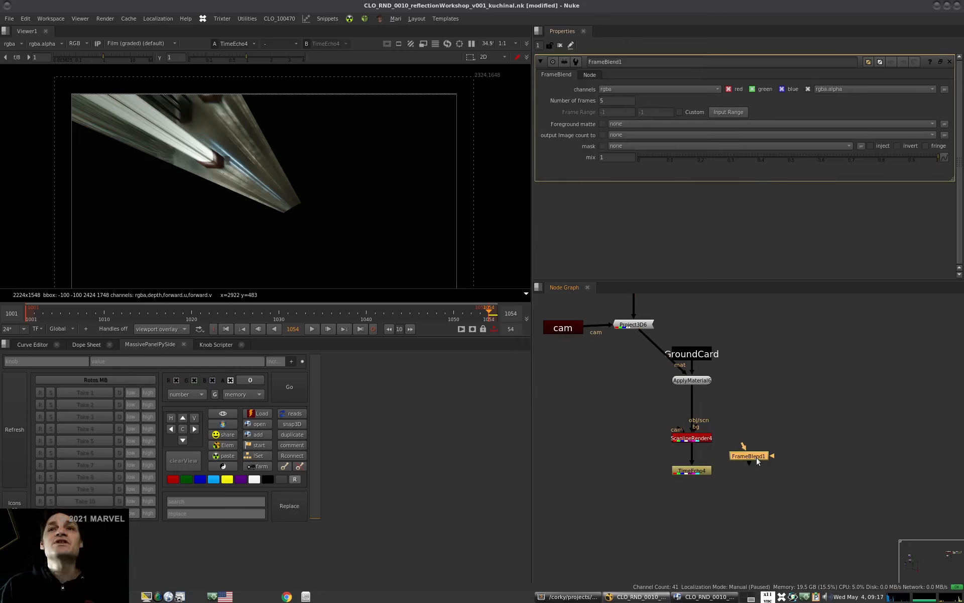
key("Delete")
Move the TimeEcho node slightly further below the ScanlineRender, open its properties, and view the ScanlineRender output.
left_click_drag(696, 474, 697, 481)
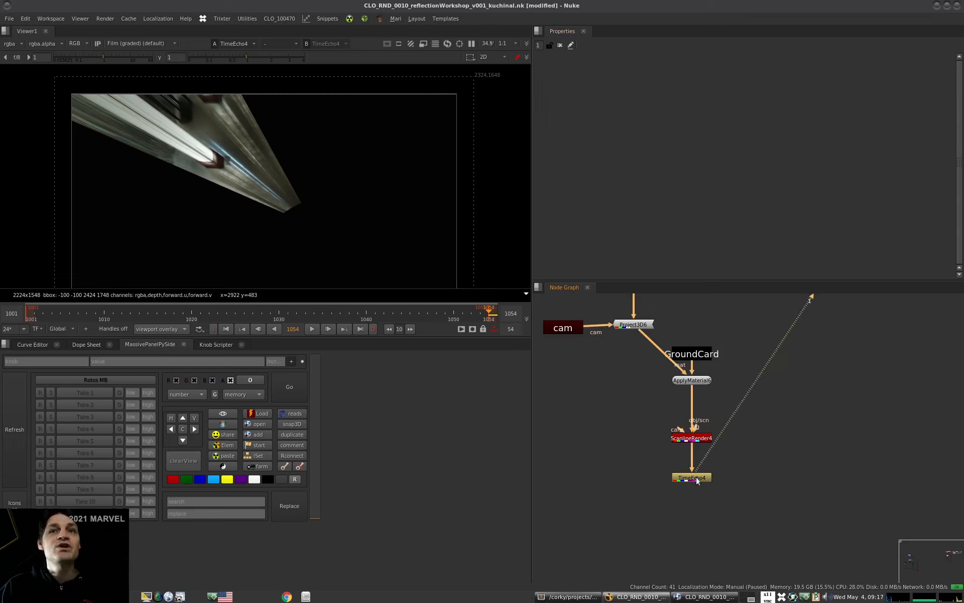
double_click(698, 480)
left_click(691, 437)
key("1")
scroll(294, 191, "down", 4)
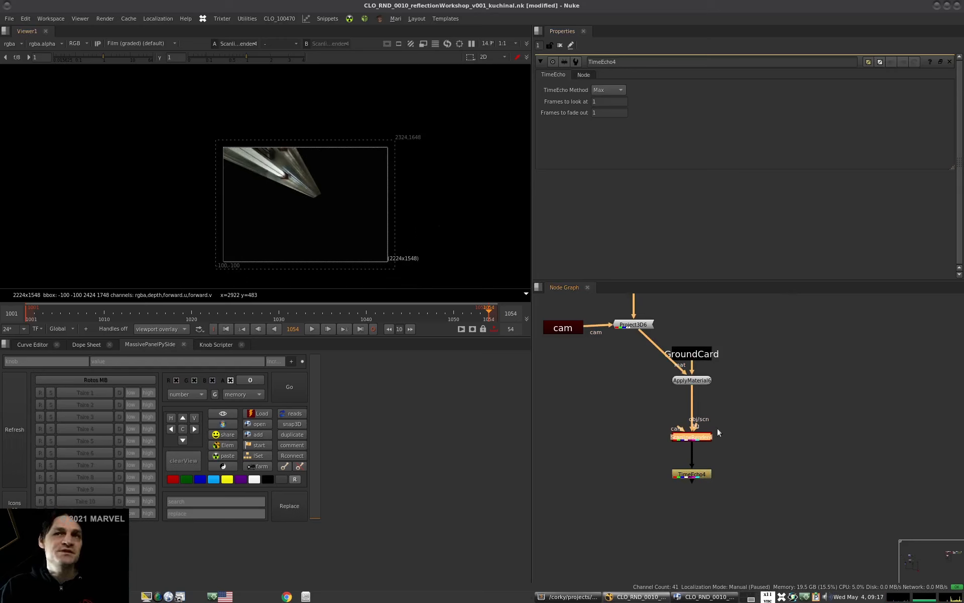
Add a Reformat node beside the ScanlineRender and connect the ScanlineRender's bg input to it.
left_click(748, 419)
key("ctrl+r")
left_click_drag(696, 427, 750, 419)
Set the Reformat type to to box and enable force this shape.
left_click(602, 90)
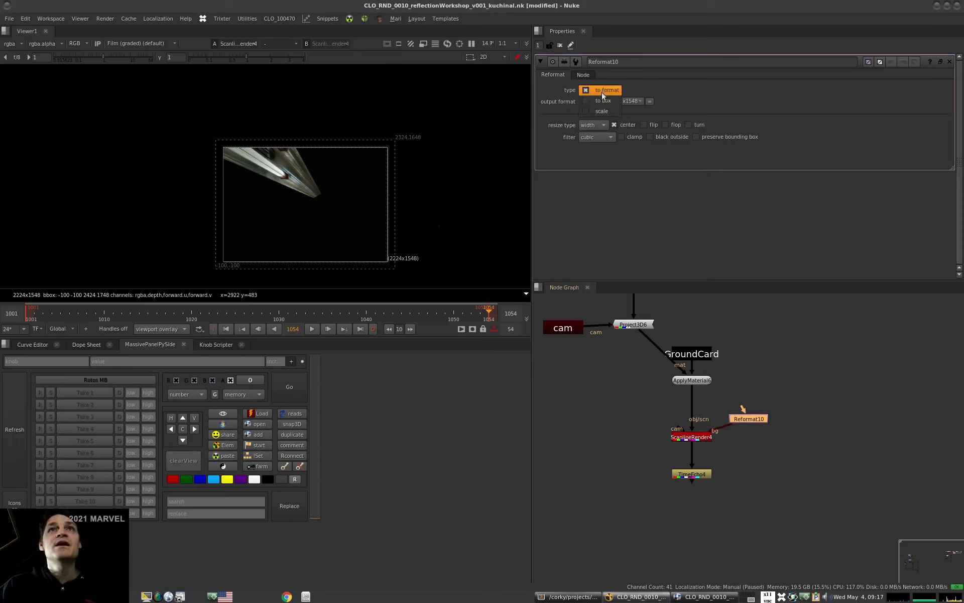
left_click(606, 109)
left_click(588, 91)
left_click(601, 75)
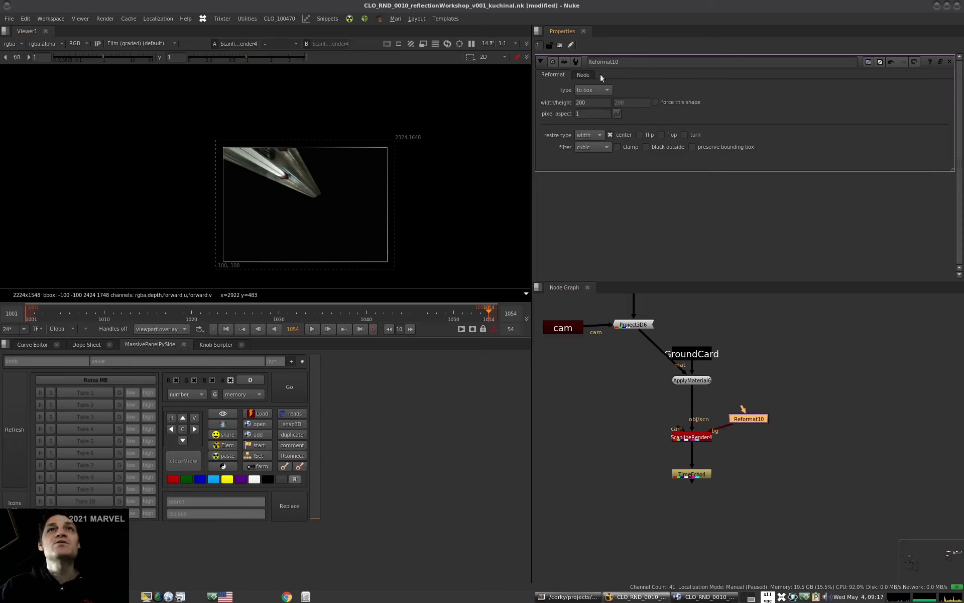
left_click(655, 102)
Set the Reformat's width to 4000 and link its height to the width value.
left_click(577, 102)
type("40")
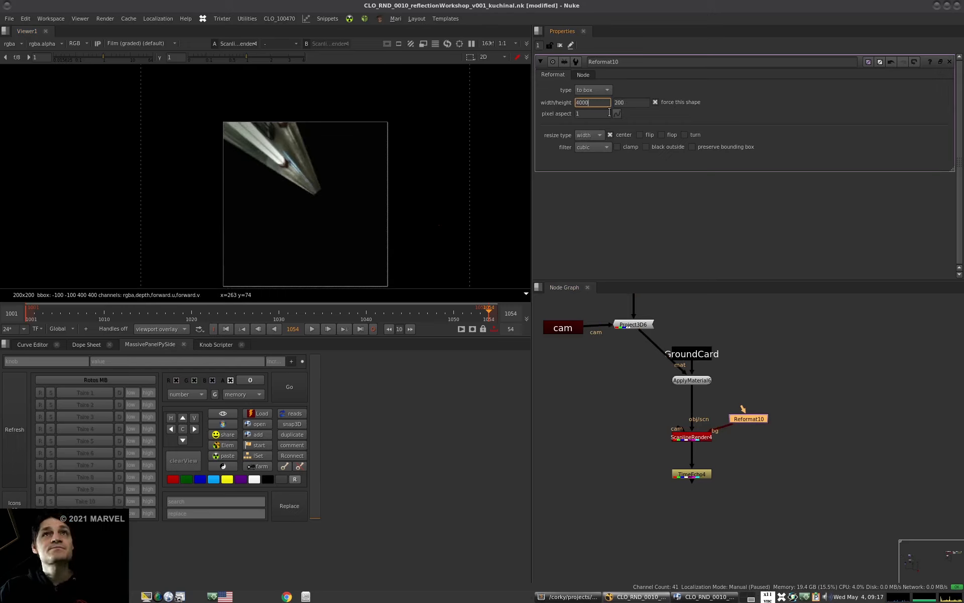
key("Return")
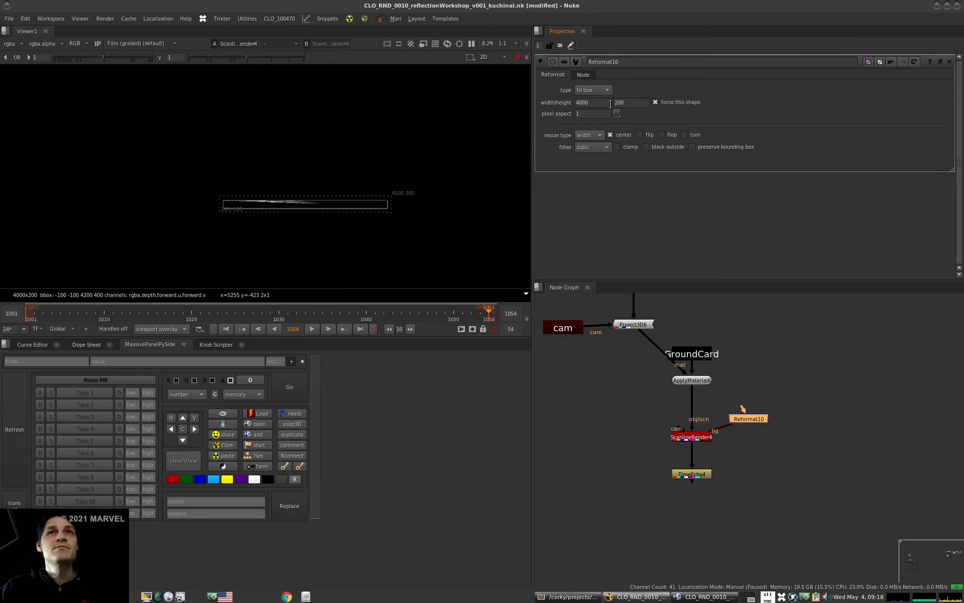
left_click_drag(610, 104, 641, 105, "ctrl")
scroll(328, 207, "up", 3)
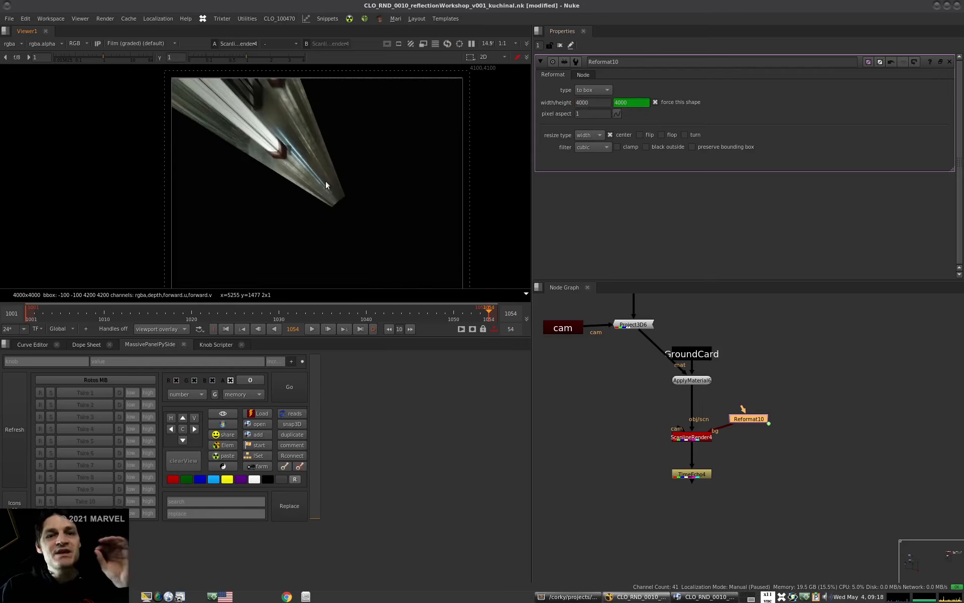
Try a Reformat width of 1000, and settle on a width of 2000.
type("1000")
key("Return")
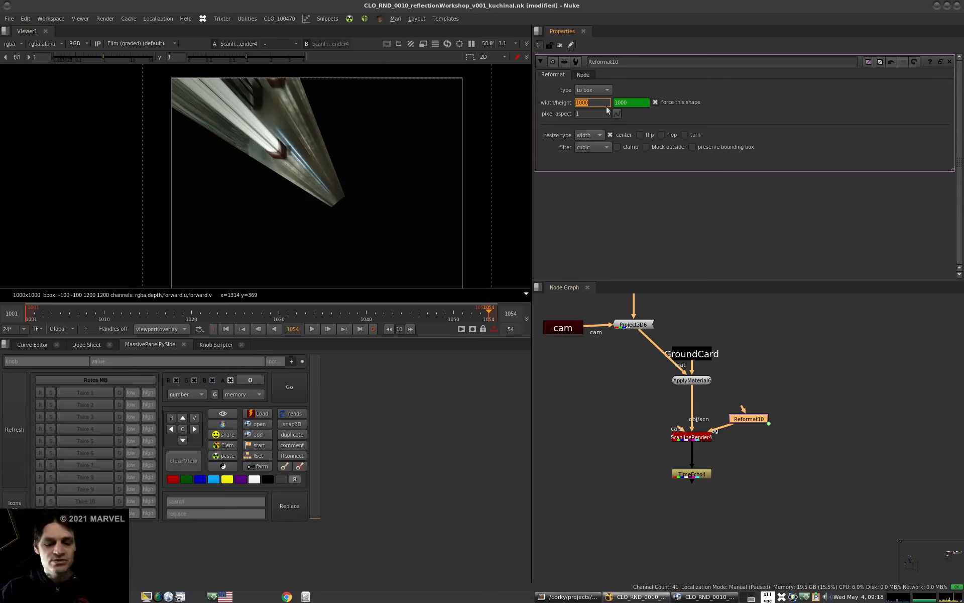
key("Return")
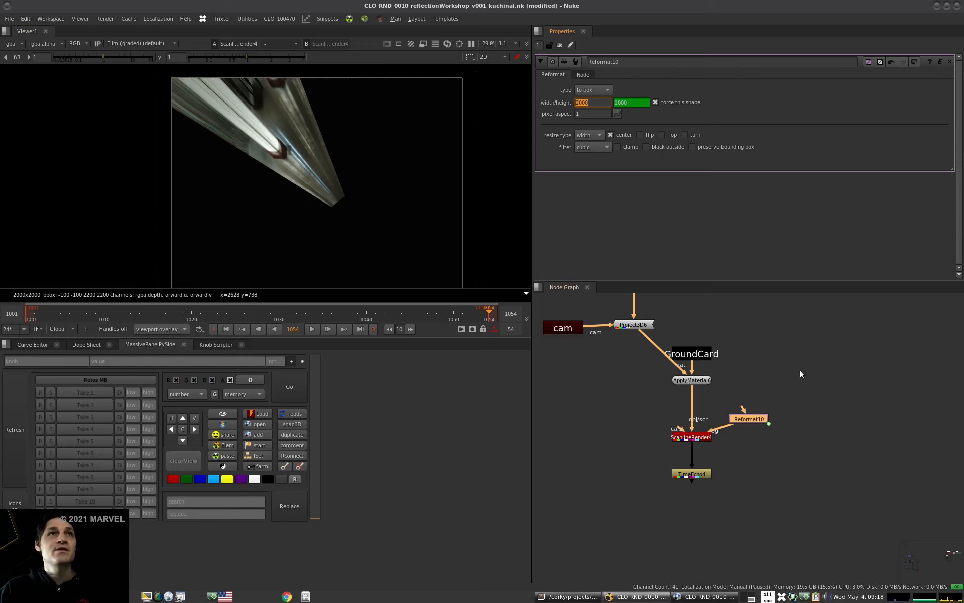
View the TimeEcho output and set its frames to look at to 10.
left_click(742, 462)
left_click(698, 435)
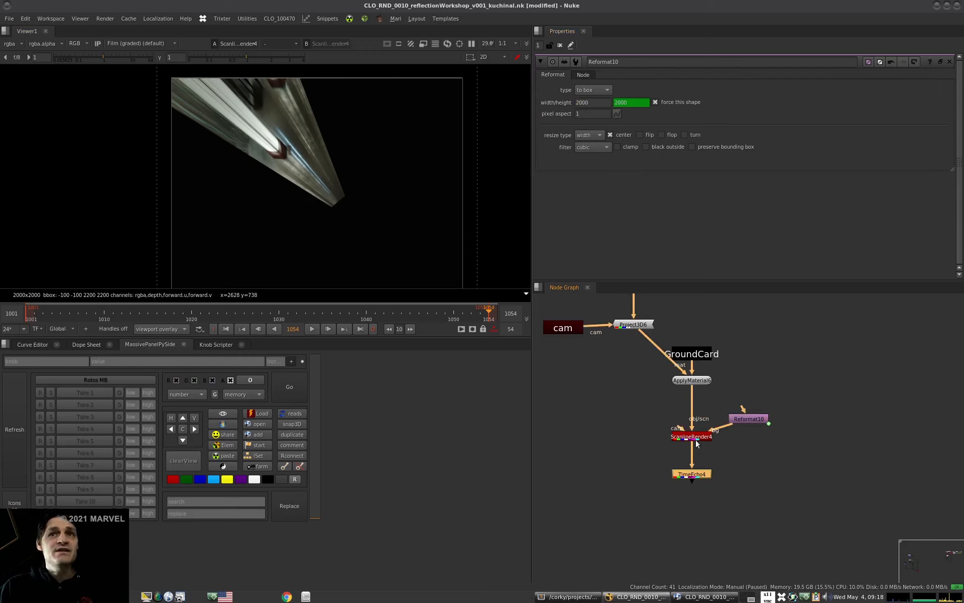
double_click(694, 475)
key("1")
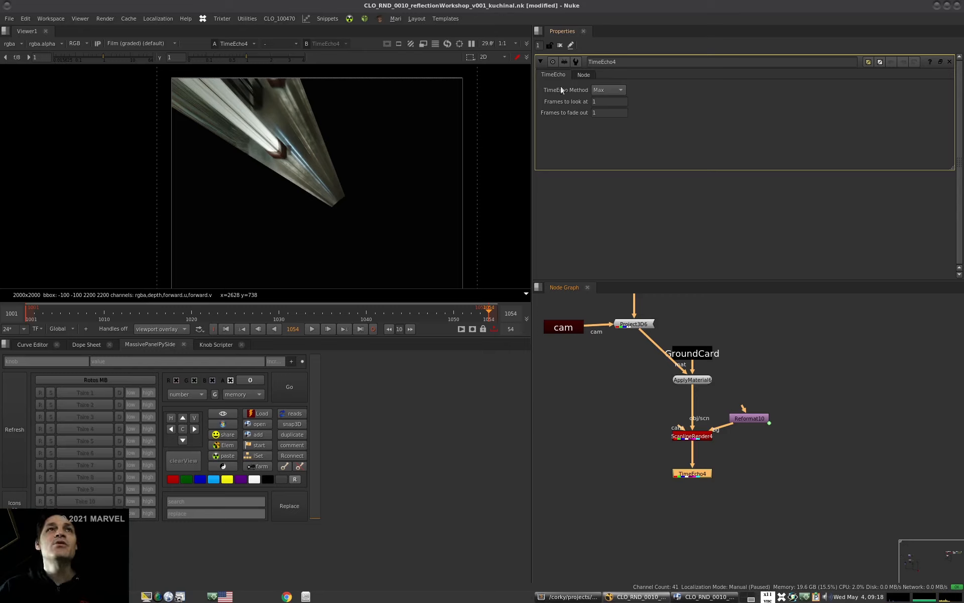
left_click_drag(689, 474, 689, 475)
type("0")
key("Return")
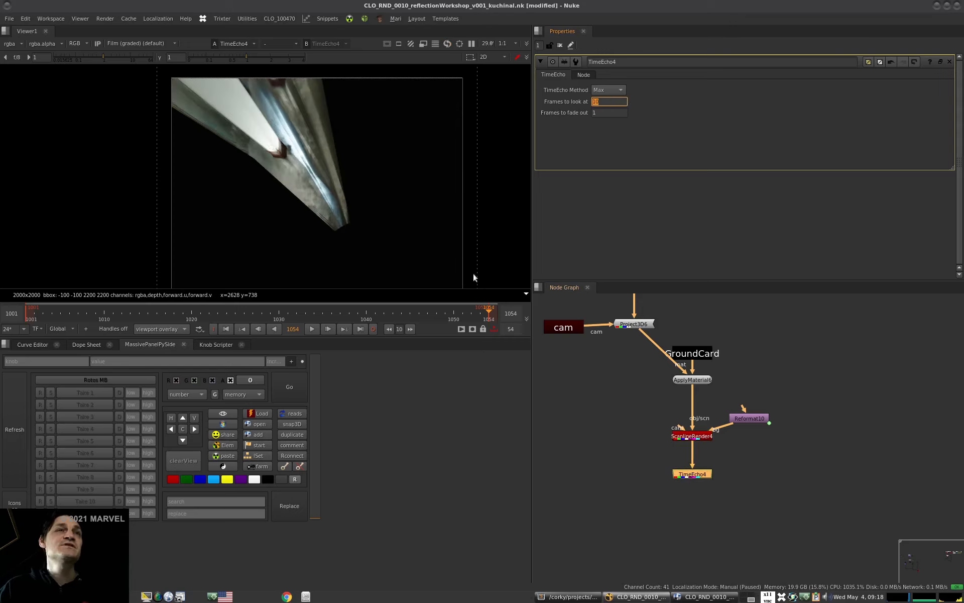
Set the TimeEcho's frames to look at to 18, leaving its method at Max.
scroll(352, 171, "up", 5)
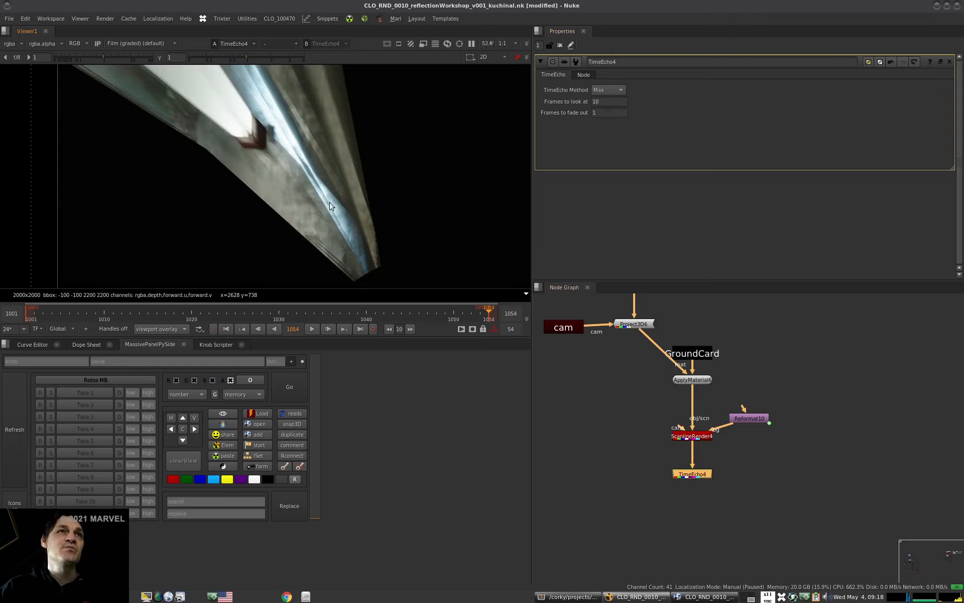
double_click(608, 104)
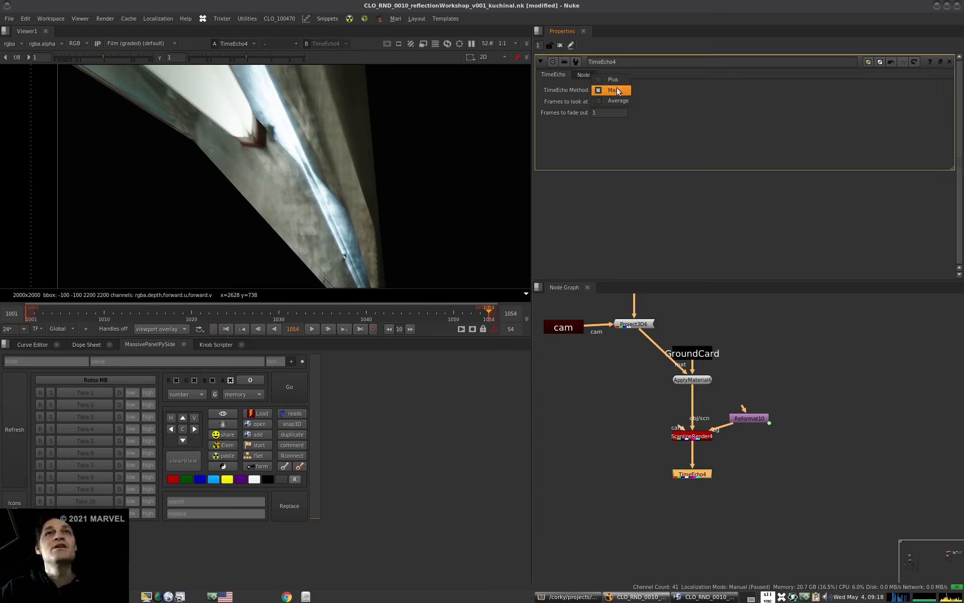
left_click(665, 91)
left_click(770, 511)
Add one Invert node between the ScanlineRender and TimeEcho, and another Invert below the TimeEcho.
left_click(692, 436)
key("i")
left_click(692, 477)
key("i")
left_click(732, 479)
left_click_drag(696, 486, 696, 497)
View the outputs of the upper Invert, the TimeEcho and the lower Invert in turn to compare them.
left_click(693, 449)
key("1")
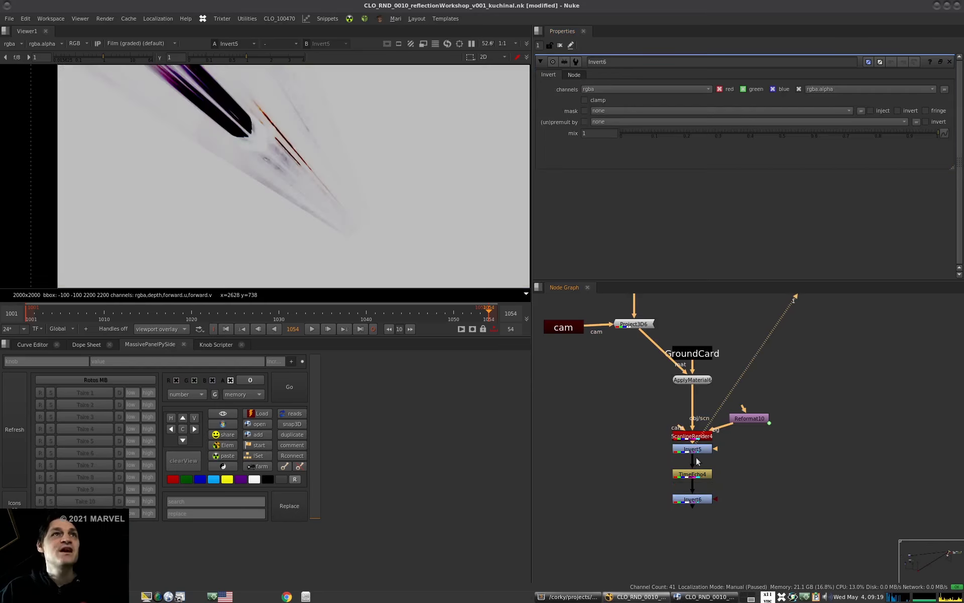
left_click(698, 473)
key("1")
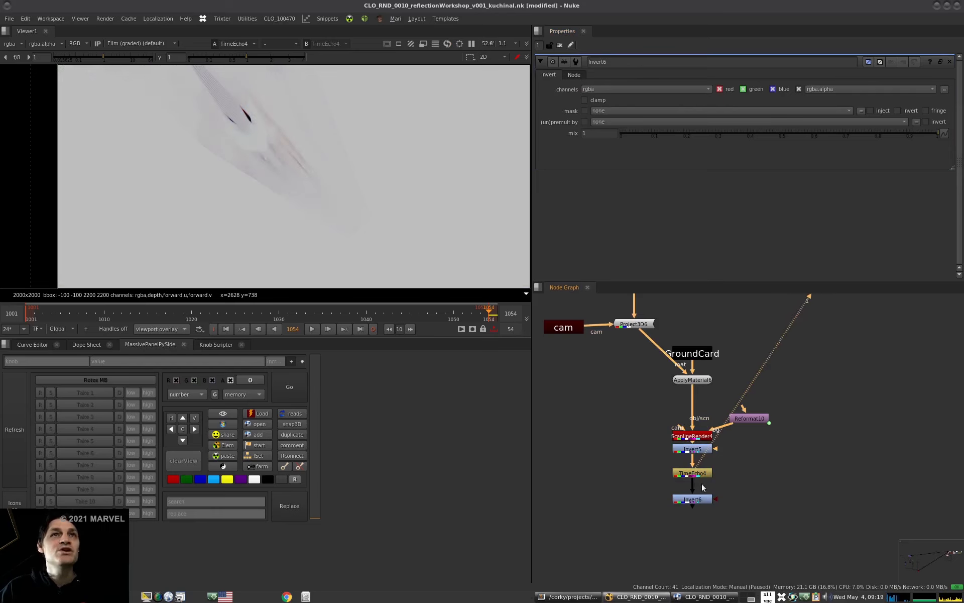
left_click(693, 503)
key("1")
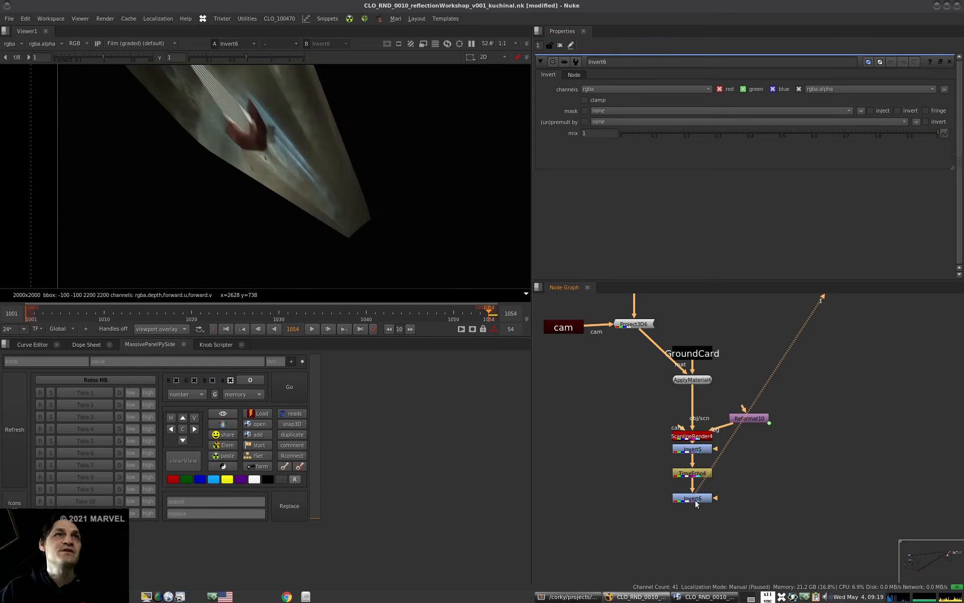
Enlarge the Viewer pane's height and frame the inverted TimeEcho result closely.
left_click_drag(335, 337, 331, 493)
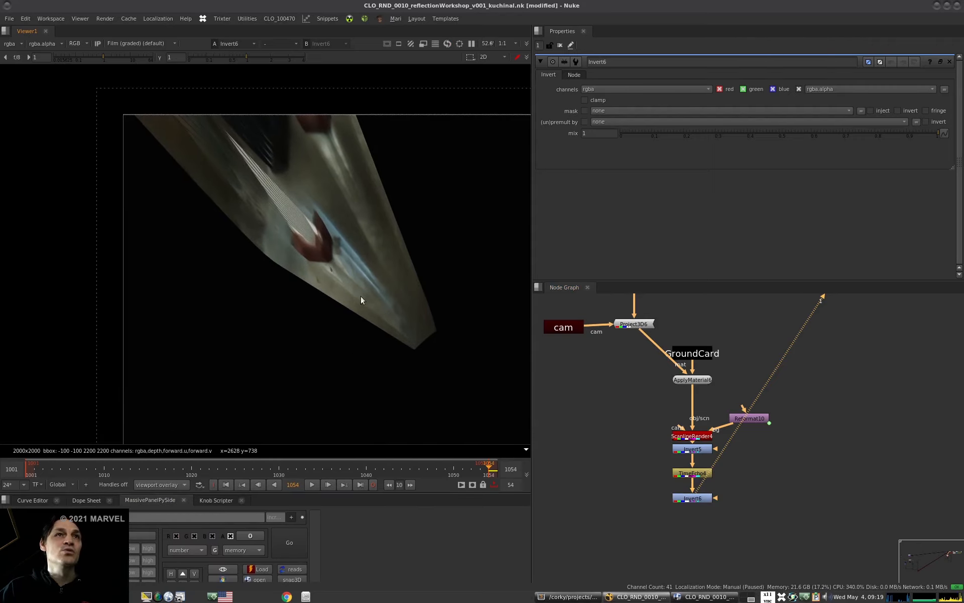
scroll(361, 296, "up", 1)
middle_click_drag(372, 299, 319, 299)
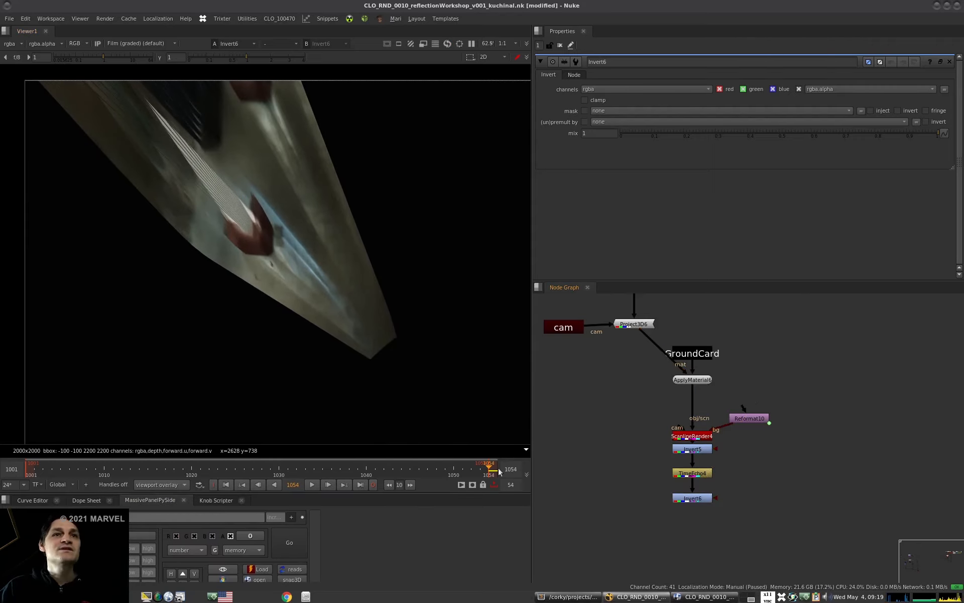
Try 2 for the TimeEcho's frames to look at, and change it to 3.
double_click(694, 477)
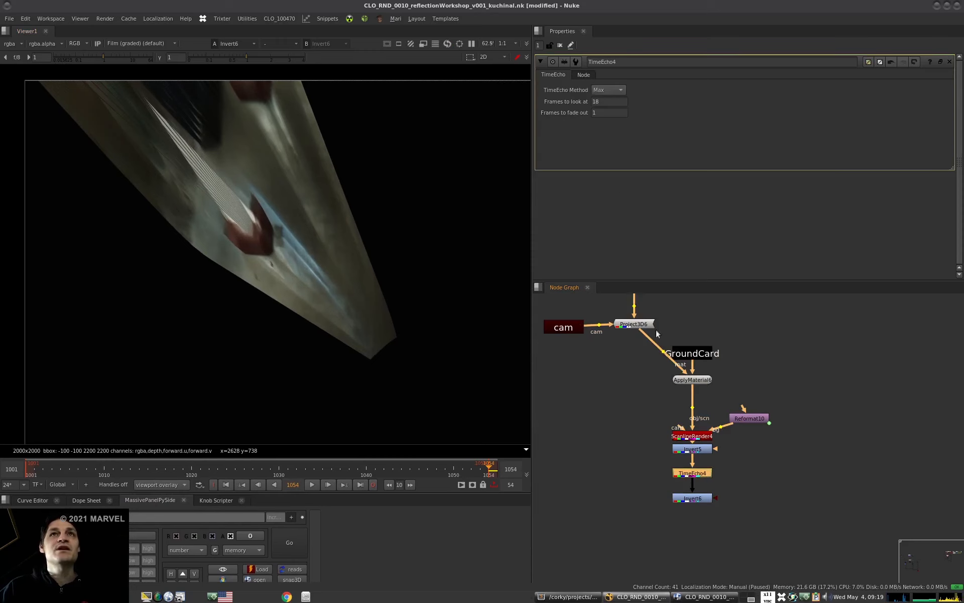
left_click(605, 102)
type("2")
key("Return")
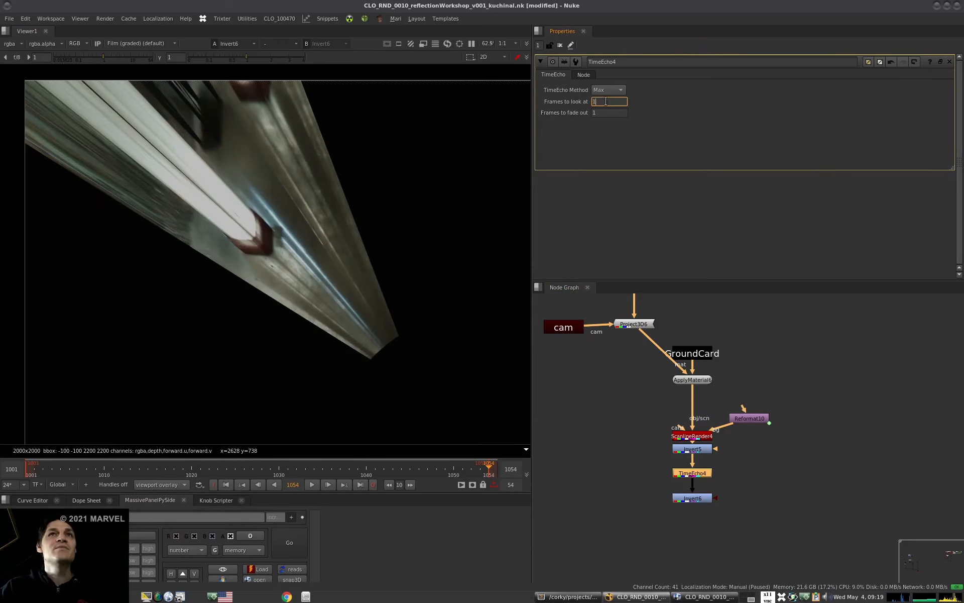
type("3")
key("Return")
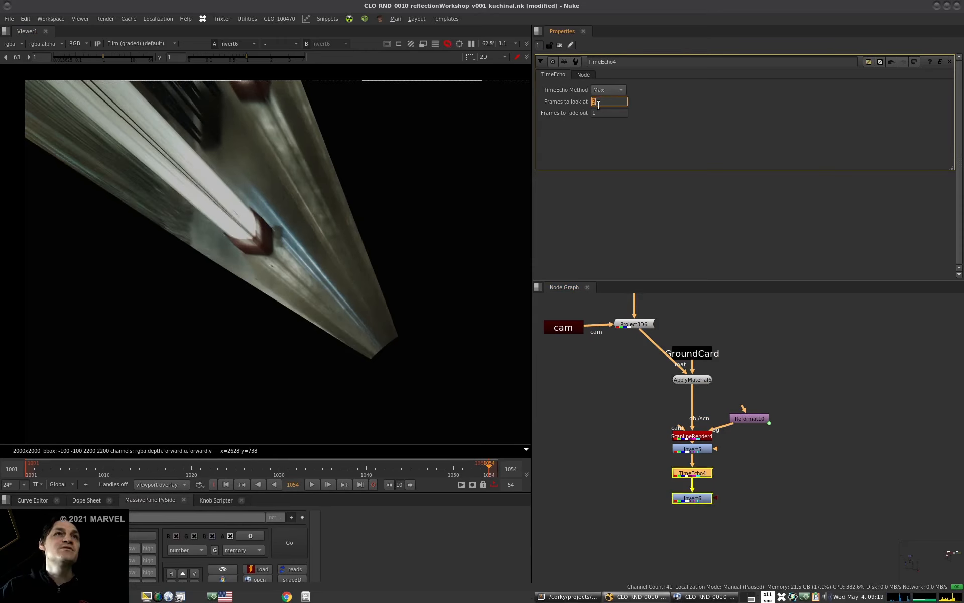
Try 5, 7, 9, 10 and 12 in turn for the TimeEcho's frames to look at.
type("5")
key("Return")
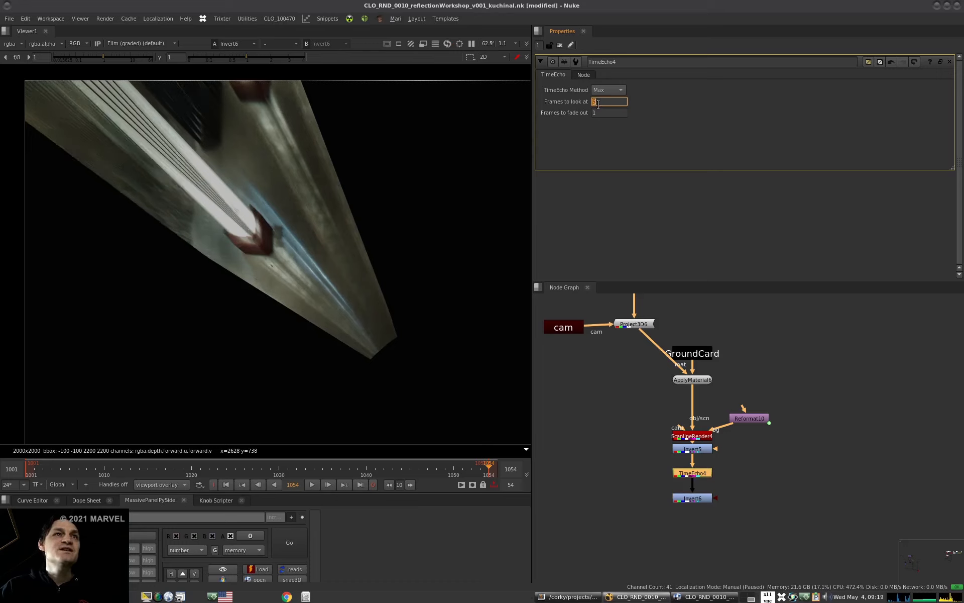
type("7")
key("Return")
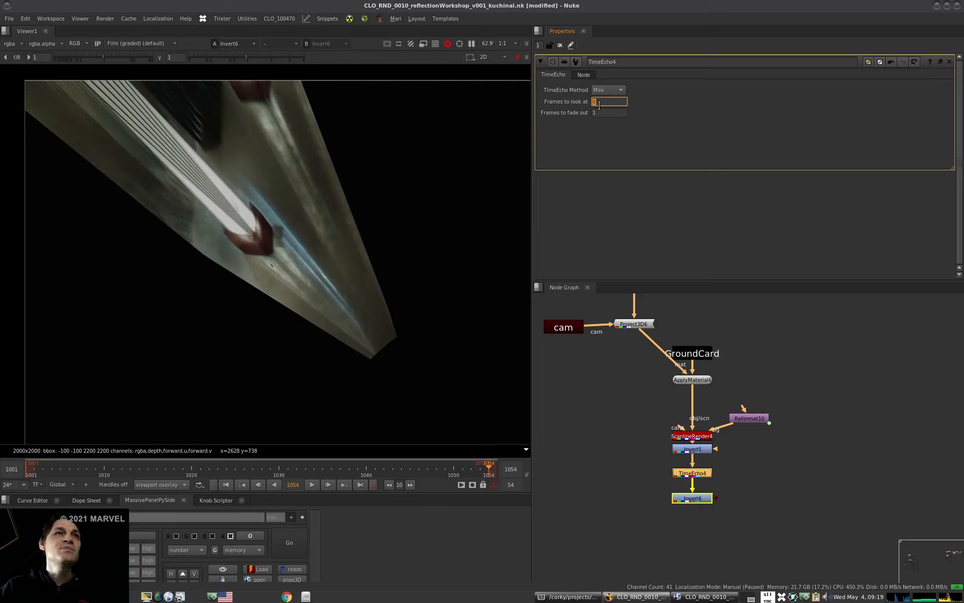
type("9")
key("Return")
type("10")
key("Return")
key("Up")
key("Up")
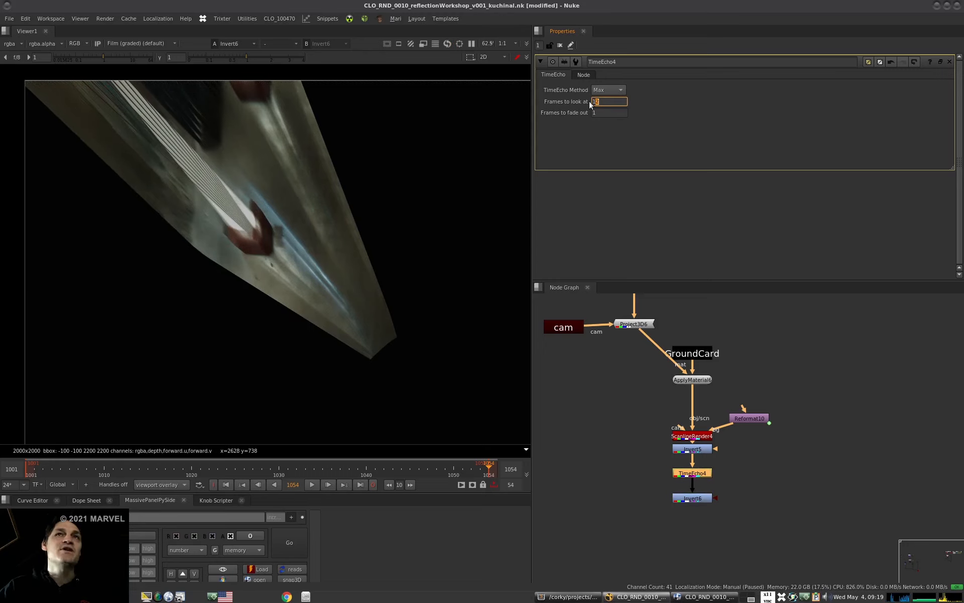
key("Return")
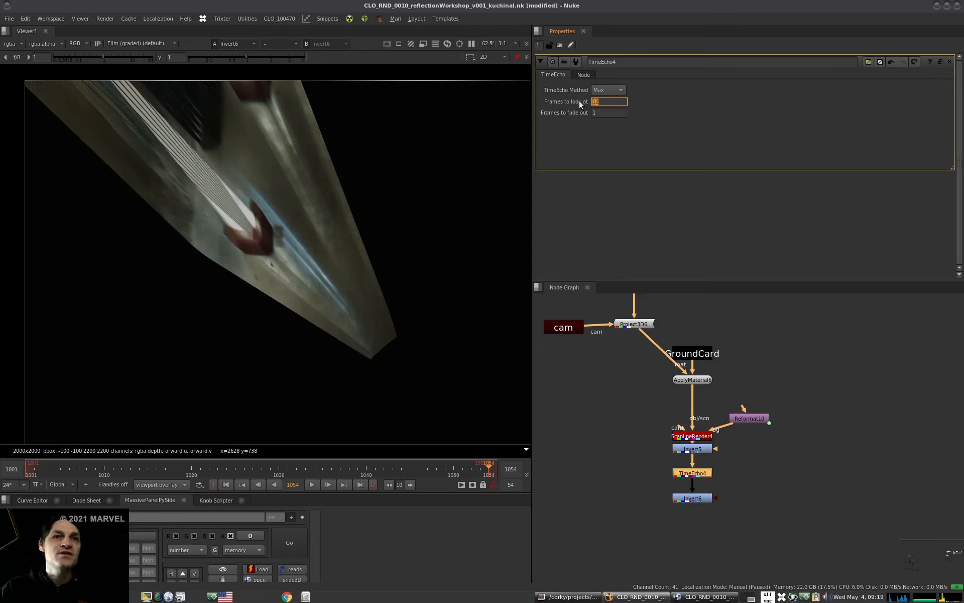
Set the TimeEcho's frames to look at to 53 and frame more of the inverted result.
type("53")
key("Return")
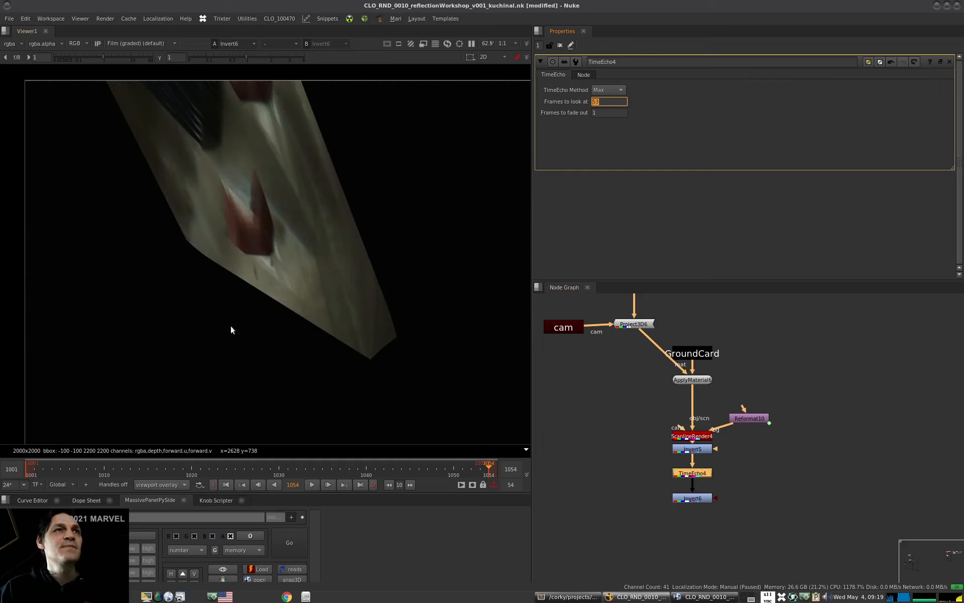
scroll(234, 327, "down", 4)
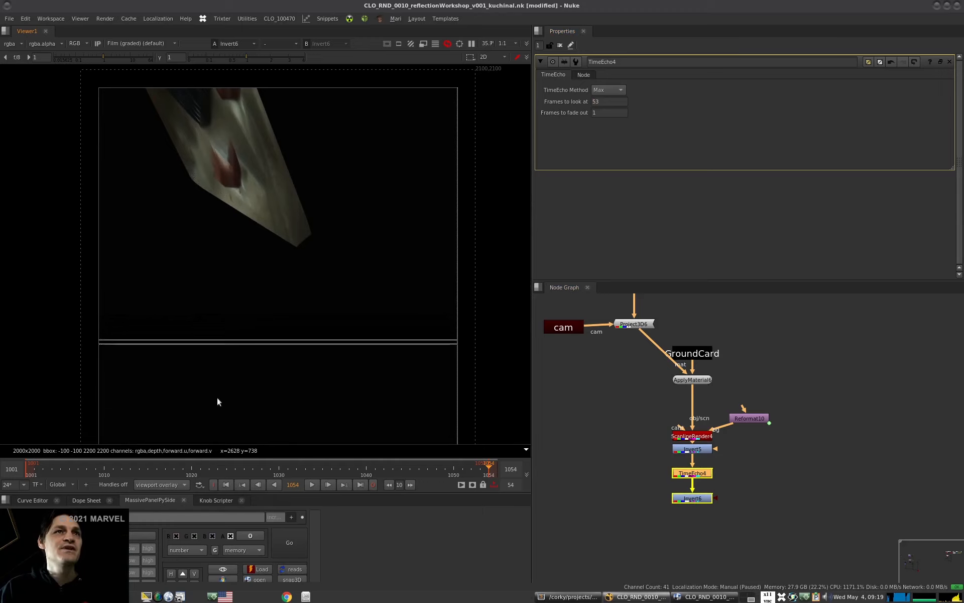
left_click(761, 459)
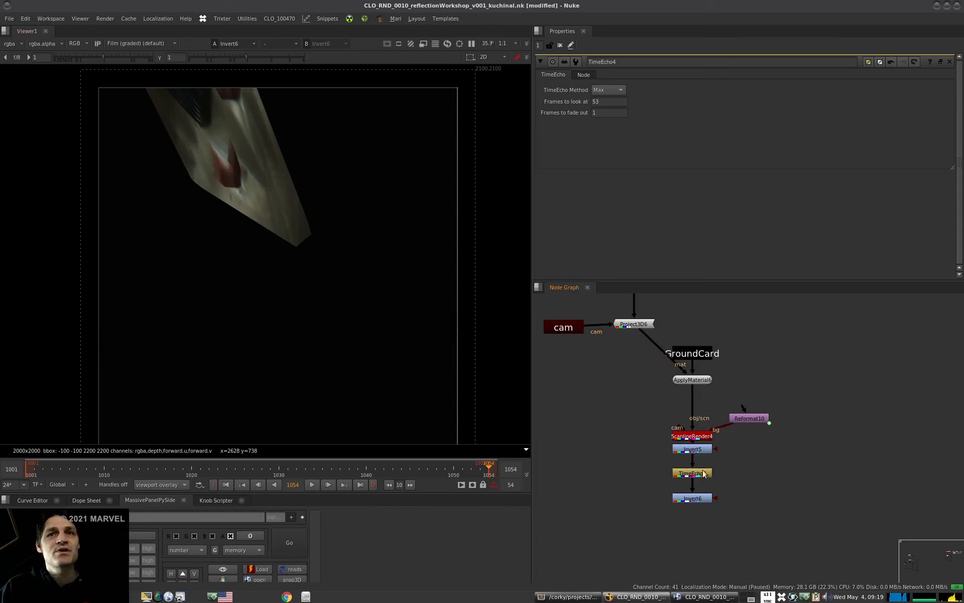
View the output of the upper Invert and that of the TimeEcho.
left_click(698, 452)
key("1")
left_click(696, 475)
key("1")
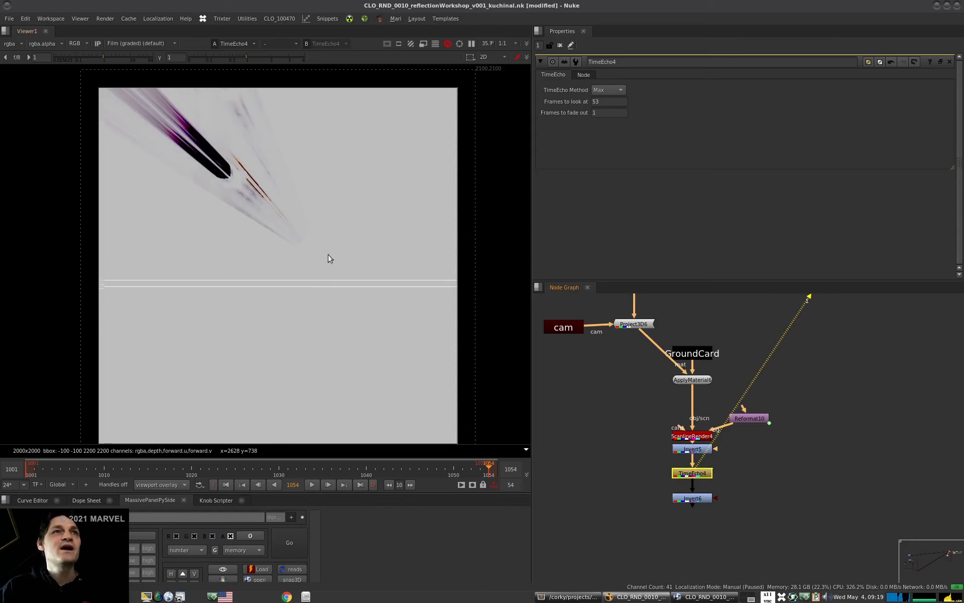
Move both Inverts and the TimeEcho down to open space below the ScanlineRender.
scroll(742, 454, "up", 5)
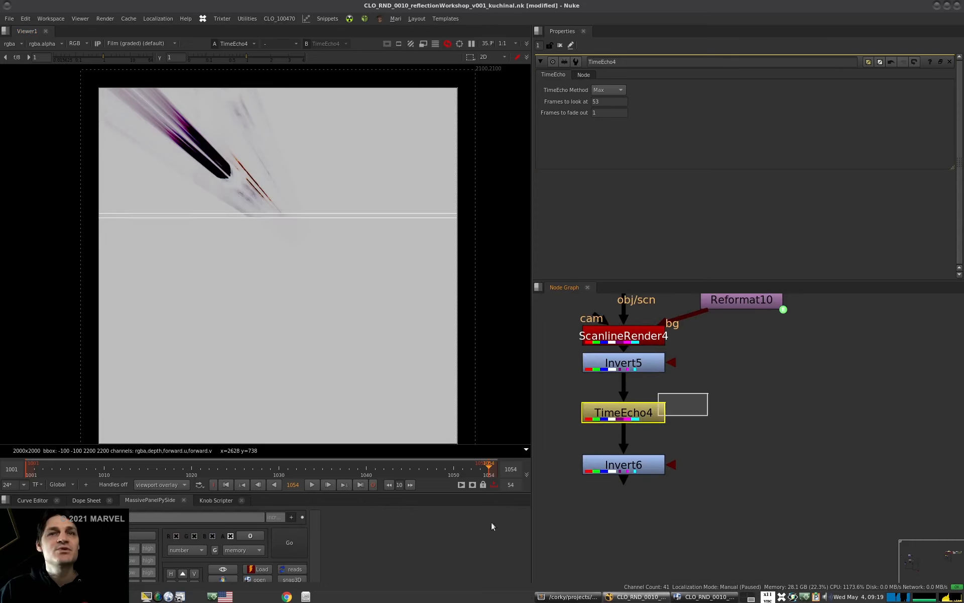
left_click_drag(492, 526, 502, 528)
left_click_drag(646, 414, 646, 517)
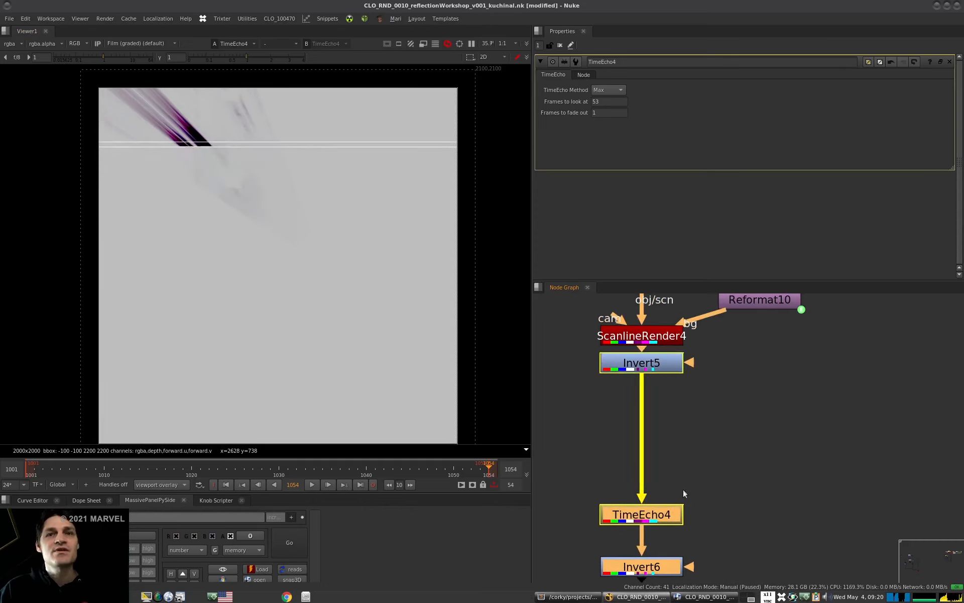
left_click_drag(650, 366, 651, 478)
Branch a Grade off the ScanlineRender with gain 0 and offset 1, and view its output.
left_click(624, 336)
key("1")
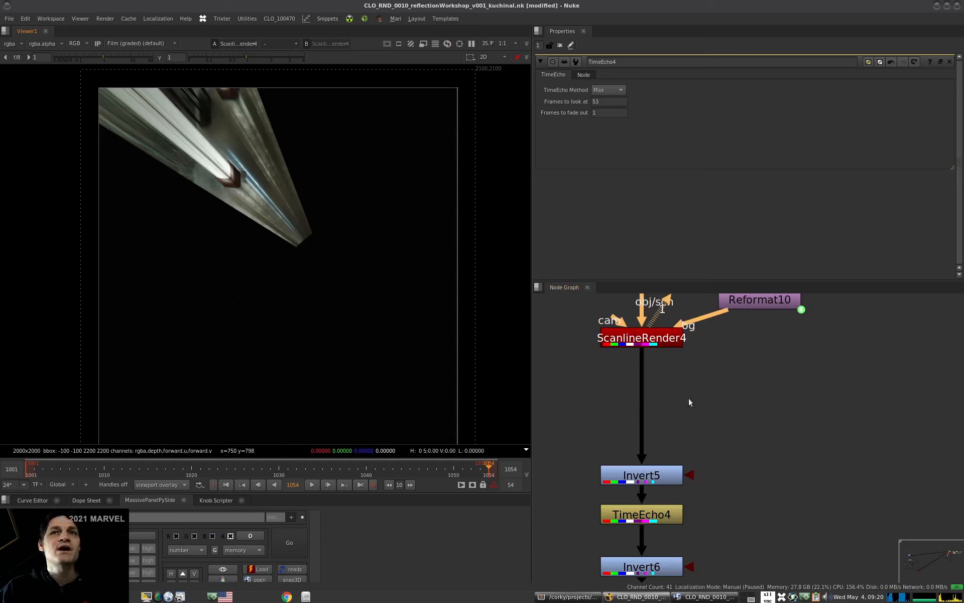
key("g")
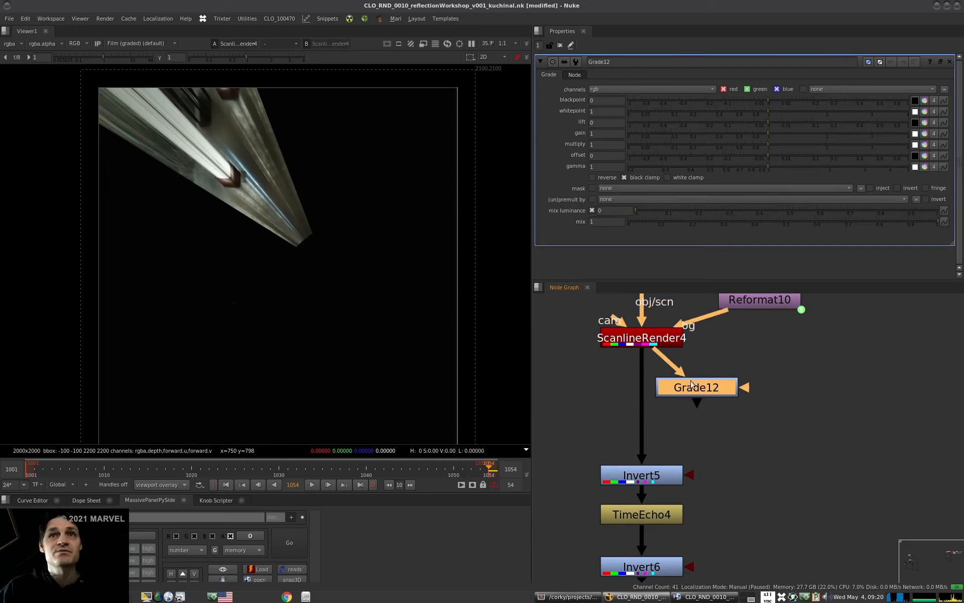
double_click(600, 133)
type("0")
key("Return")
double_click(602, 155)
type("1")
key("Return")
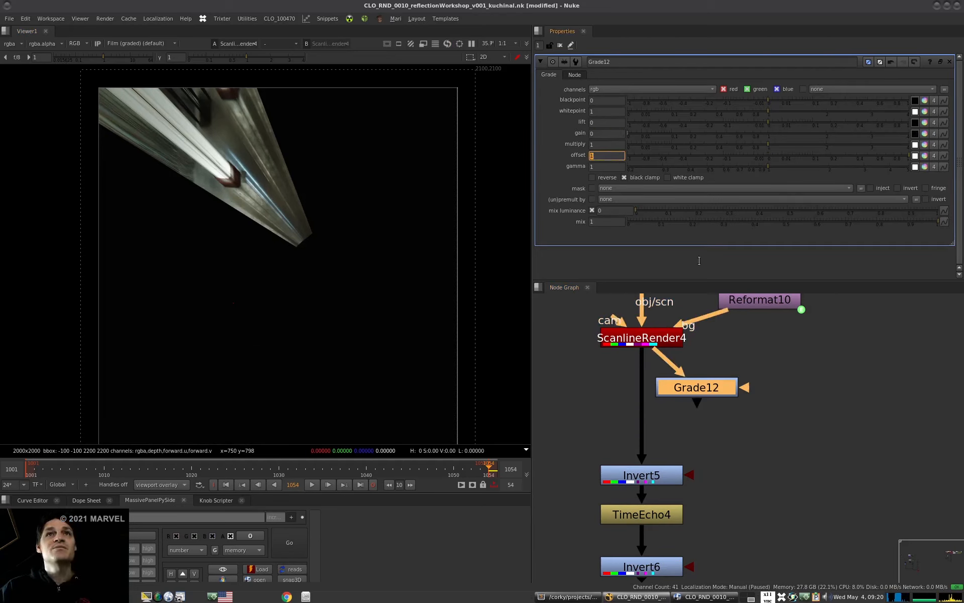
left_click_drag(696, 387, 718, 382)
key("1")
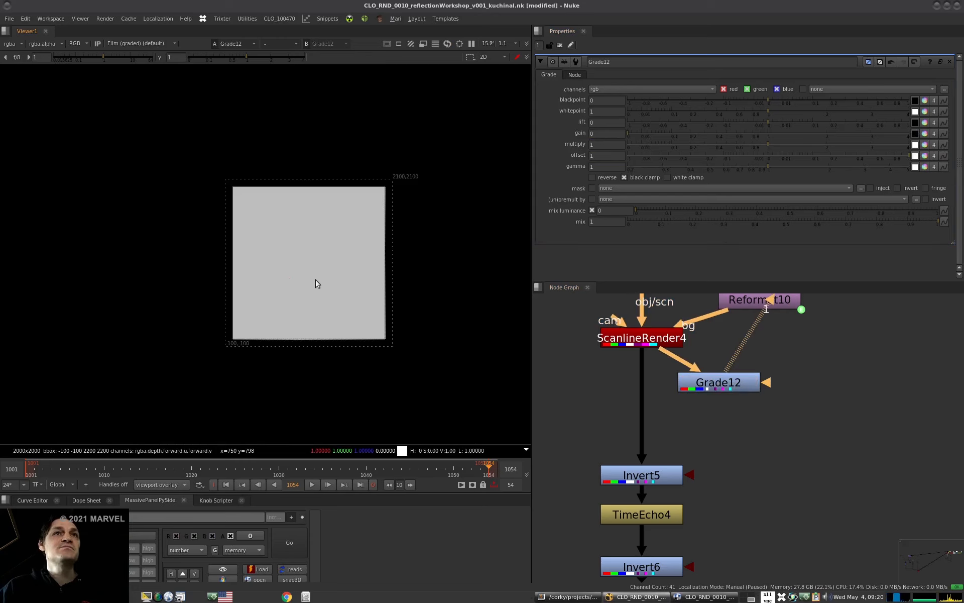
Merge the ScanlineRender over the Grade, routing the A input through a Dot and feeding the Merge into the upper Invert.
left_click(707, 390)
key("m")
left_click_drag(698, 387, 715, 410)
left_click_drag(715, 409, 721, 431)
left_click(730, 407)
left_click_drag(832, 355, 718, 435)
left_click_drag(717, 431, 741, 429)
left_click(729, 406)
left_click_drag(673, 388, 600, 426, "ctrl")
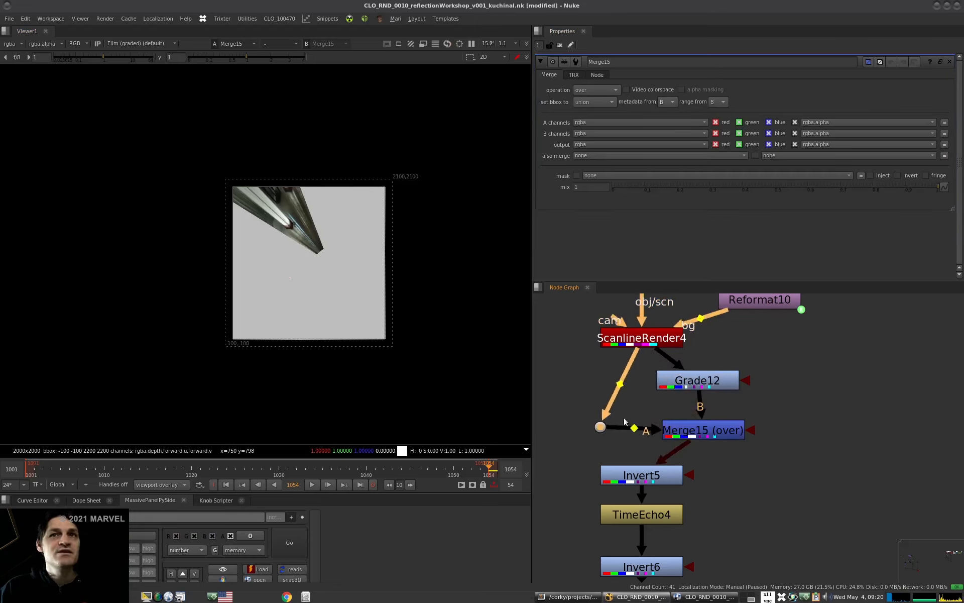
left_click_drag(689, 430, 684, 427)
left_click(727, 404)
scroll(299, 266, "up", 4)
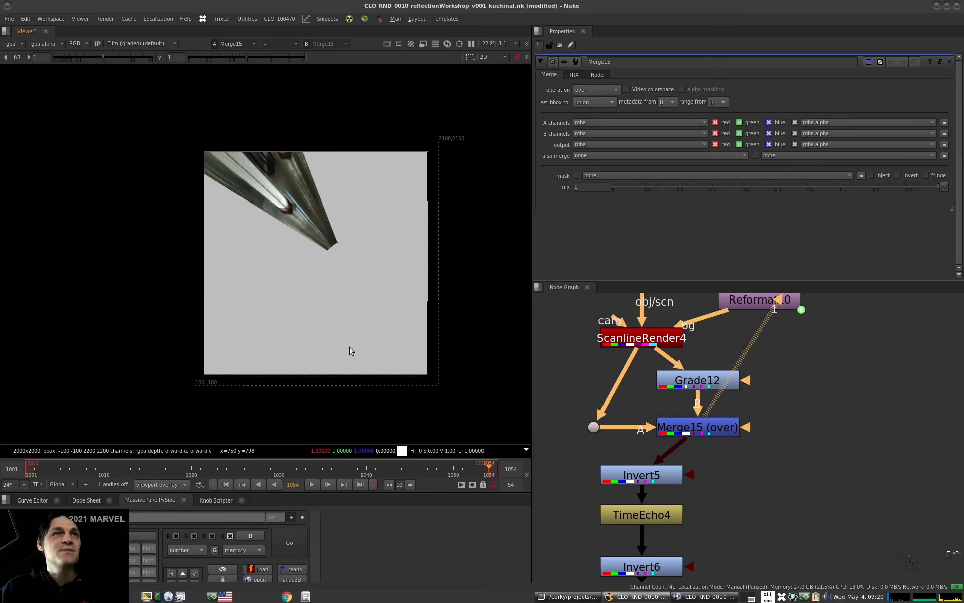
Compare the ScanlineRender with the Merge output and check the Merge's alpha channel.
left_click(647, 342)
key("1")
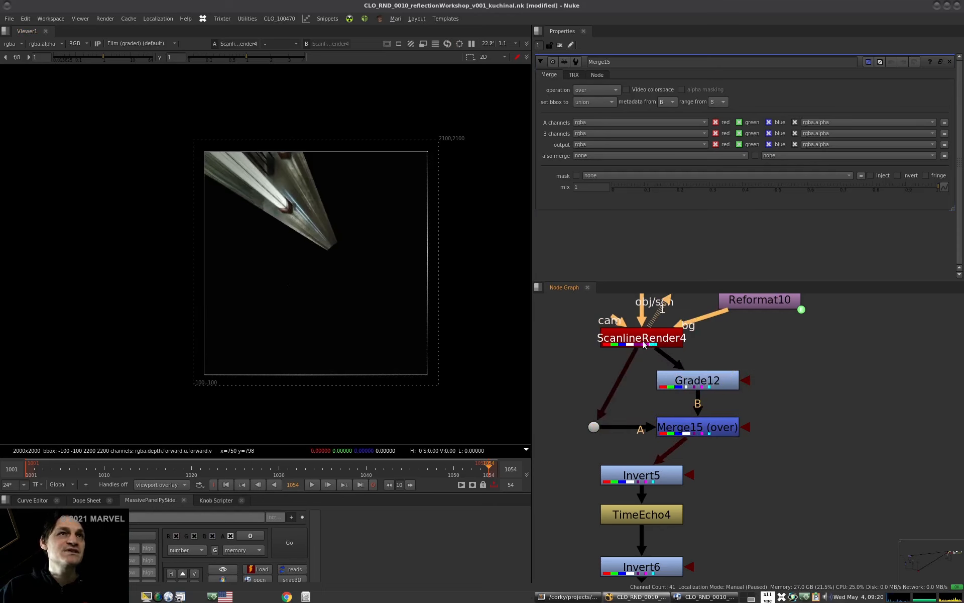
left_click(696, 429)
key("1")
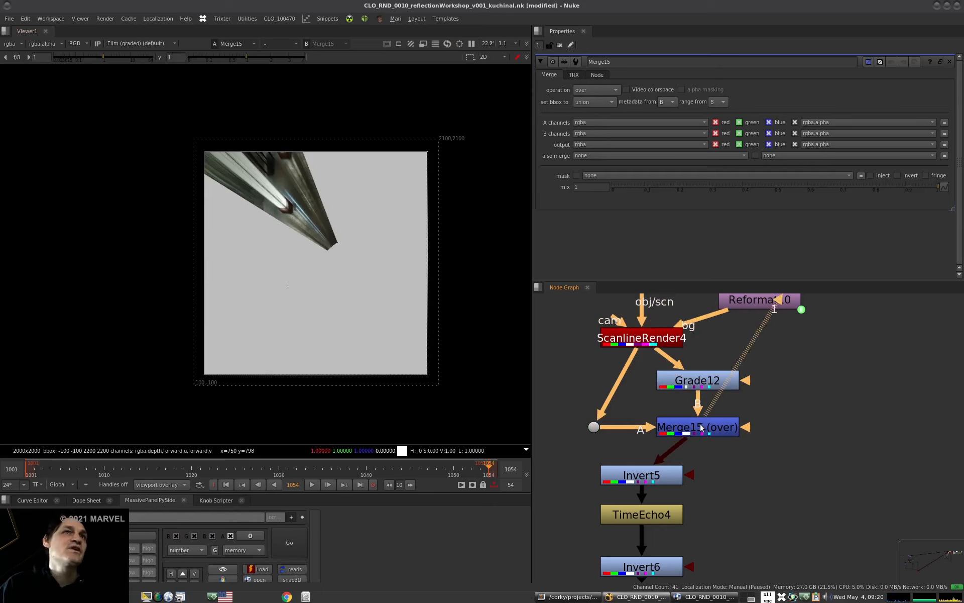
key("a")
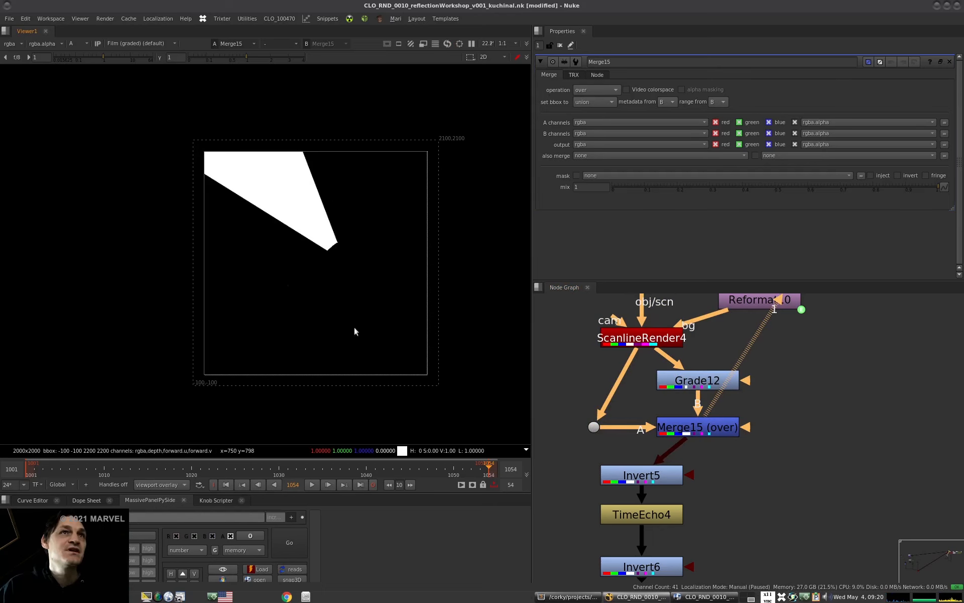
key("a")
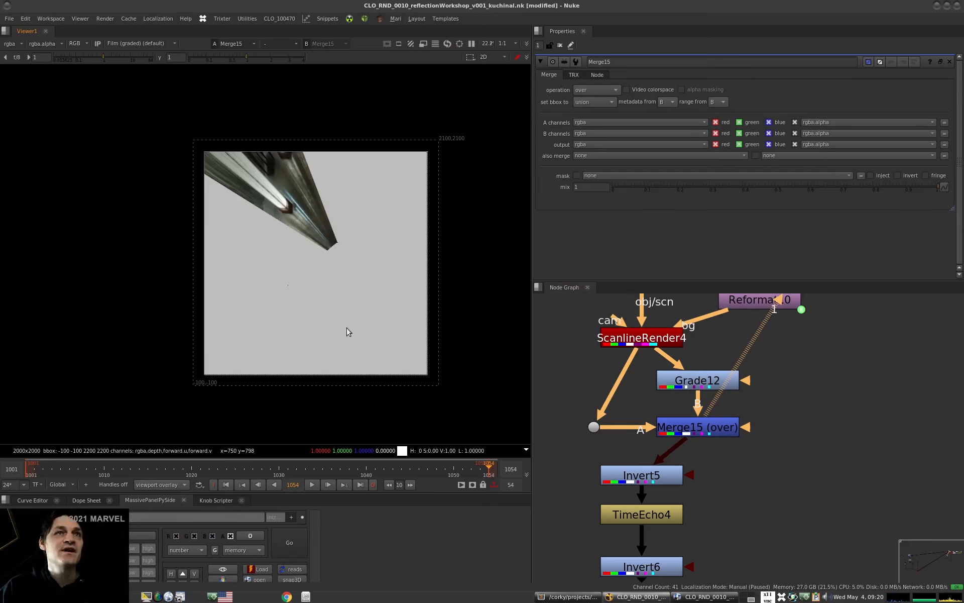
Align both Inverts and the TimeEcho beneath the Merge and view the lower Invert.
middle_click_drag(642, 567, 640, 441)
left_click_drag(720, 328, 533, 500)
left_click_drag(632, 448, 688, 484)
left_click(735, 479)
key("1")
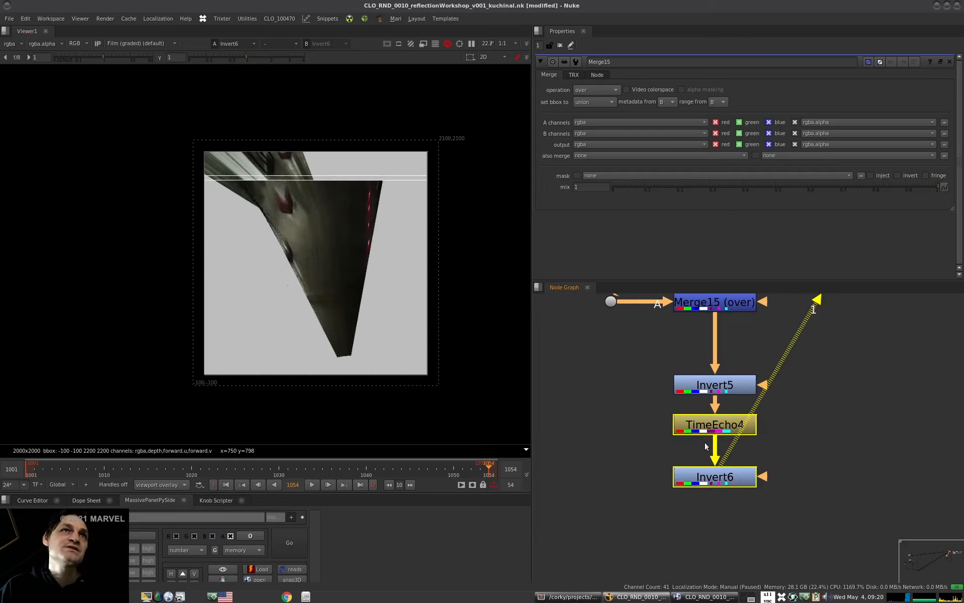
Examine the lower Invert's time-blended floor texture closely in a full-screen Viewer.
key("space")
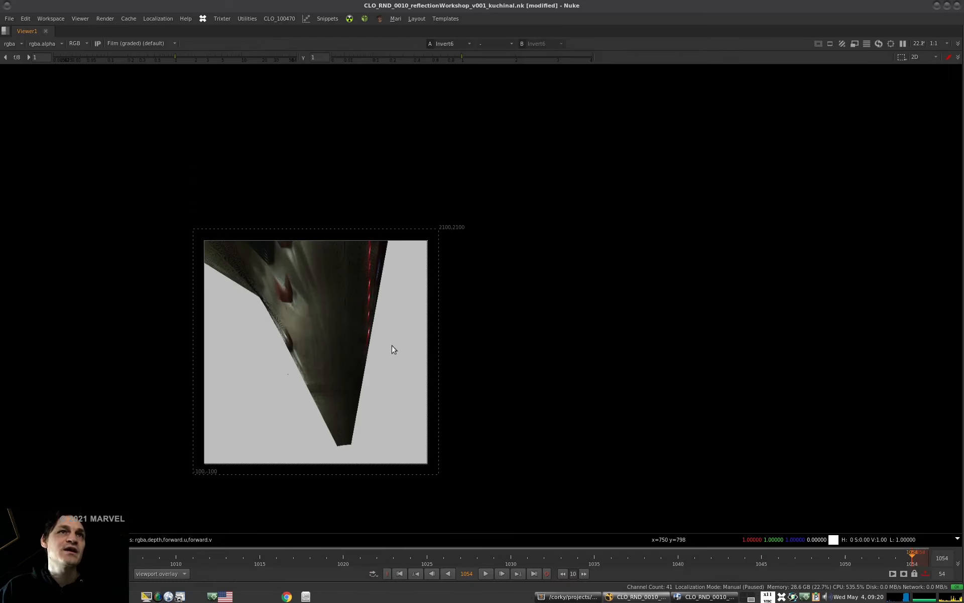
scroll(321, 386, "up", 7)
middle_click_drag(321, 386, 455, 427)
scroll(458, 406, "down", 3)
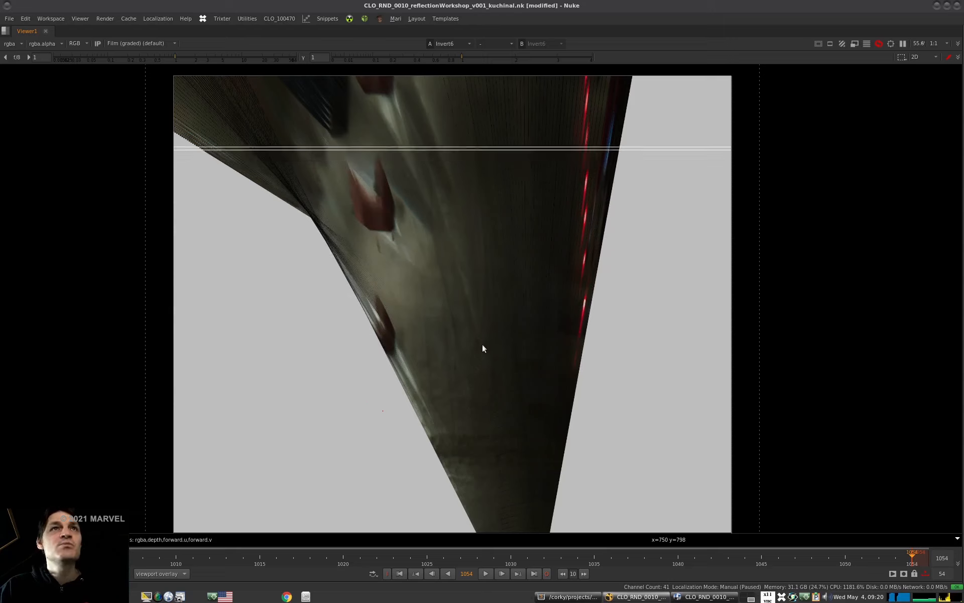
middle_click_drag(522, 111, 498, 237, "alt")
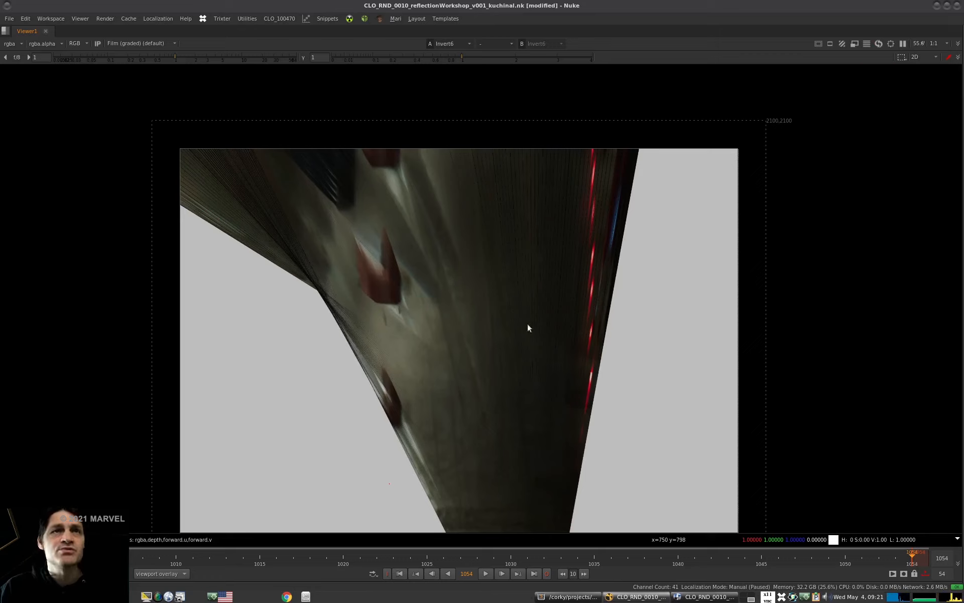
scroll(411, 315, "down", 2)
key("space")
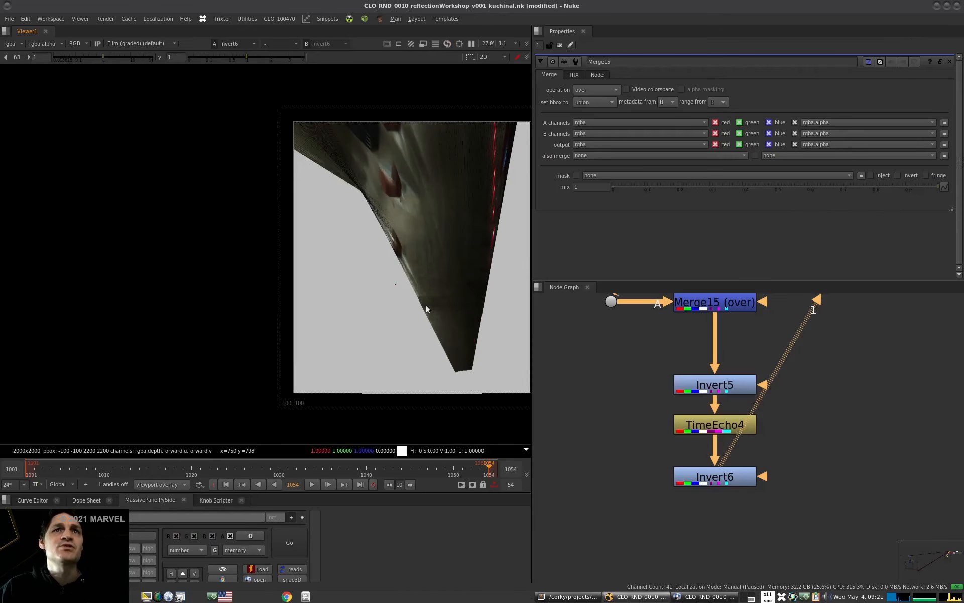
middle_click_drag(426, 304, 274, 295)
scroll(303, 264, "down", 3)
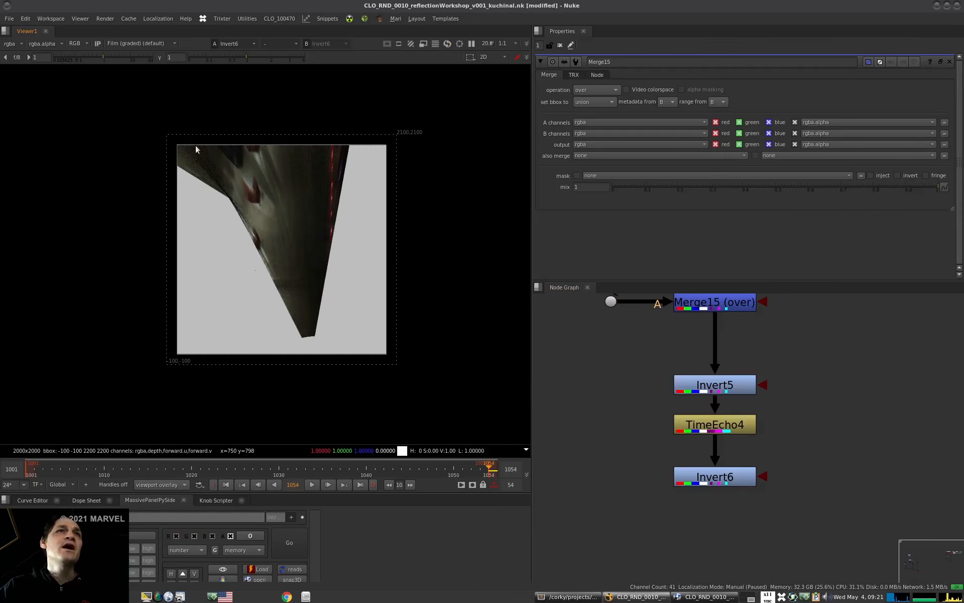
Duplicate the GroundCard and its ApplyMaterial, and place the copy below the lower Invert.
scroll(649, 456, "down", 3)
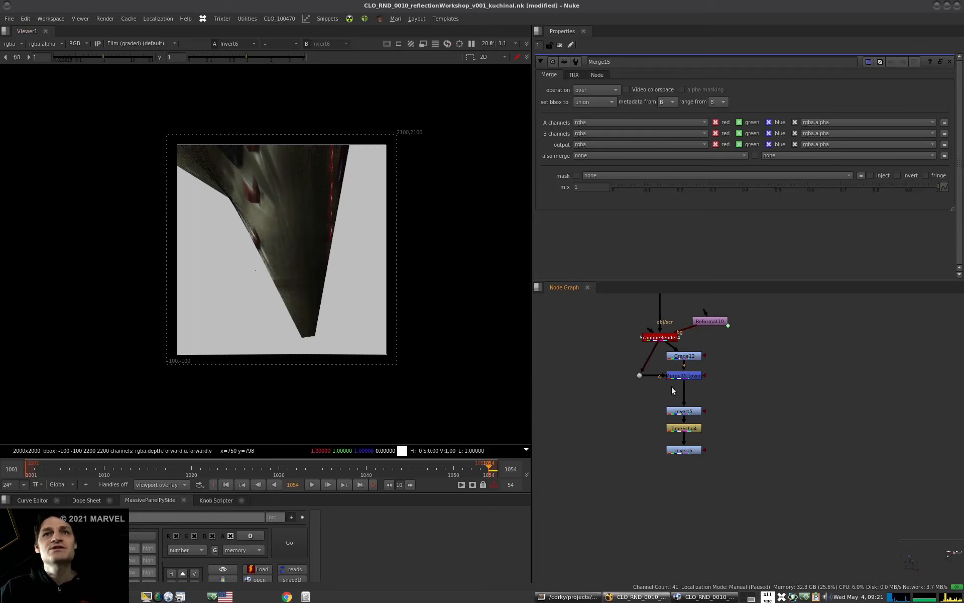
middle_click_drag(672, 387, 666, 480)
left_click_drag(706, 342, 607, 399)
key("alt+c")
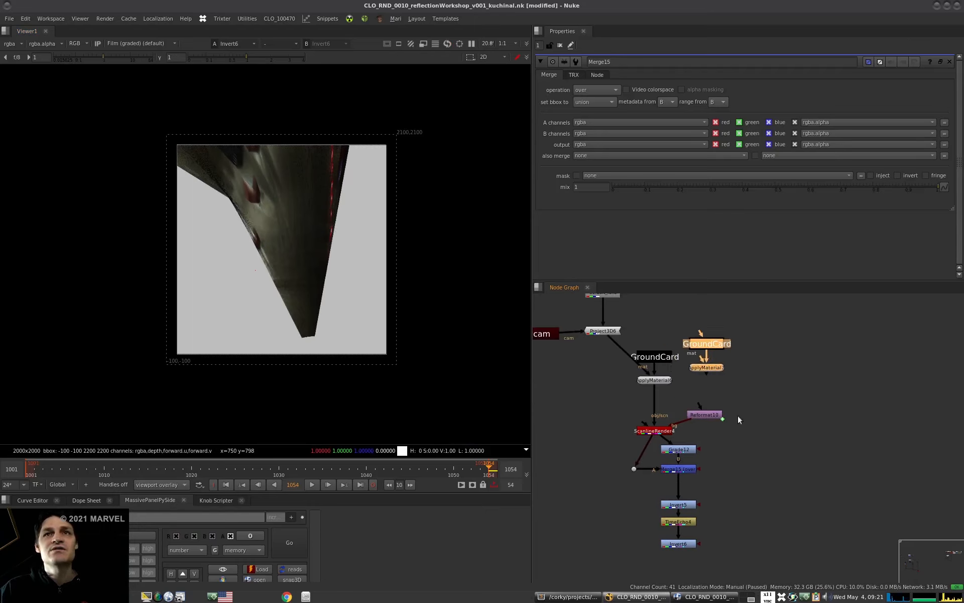
left_click_drag(738, 420, 728, 523)
middle_click_drag(710, 559, 708, 410)
left_click_drag(716, 352, 734, 457)
left_click(793, 459)
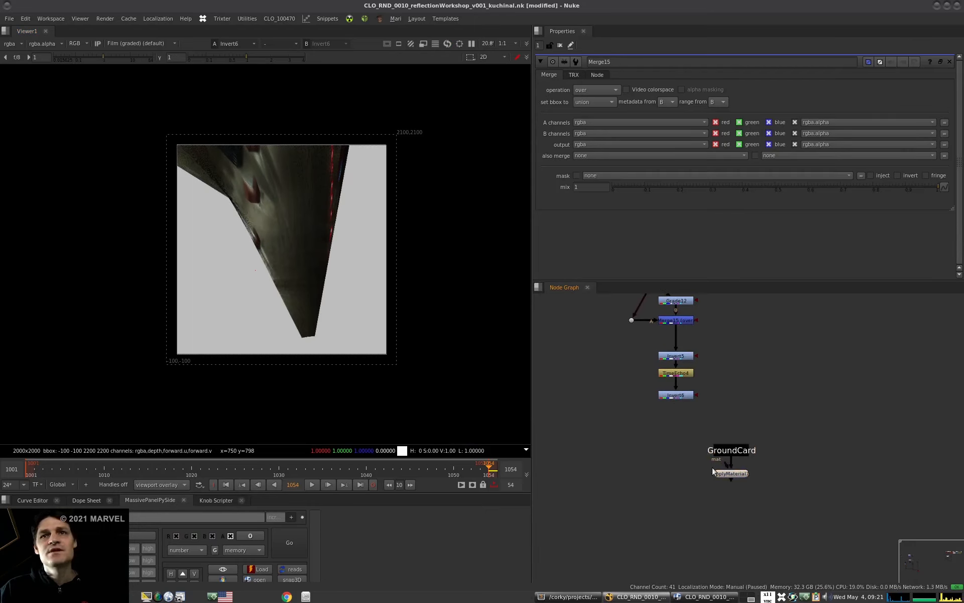
Add a FrameHold at frame 1054 after the lower Invert and move the copied GroundCard pair farther away.
left_click(689, 396)
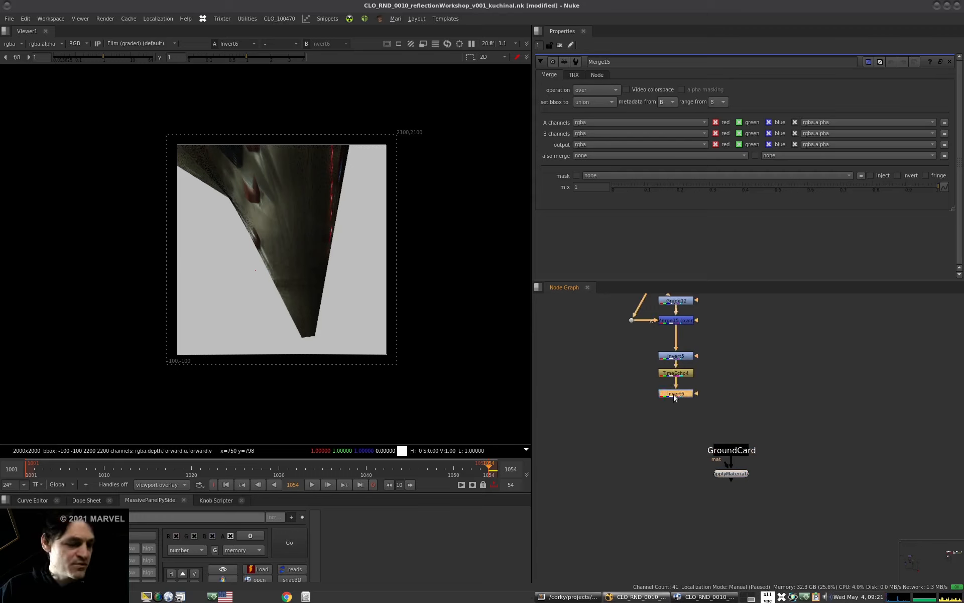
key("shift+f")
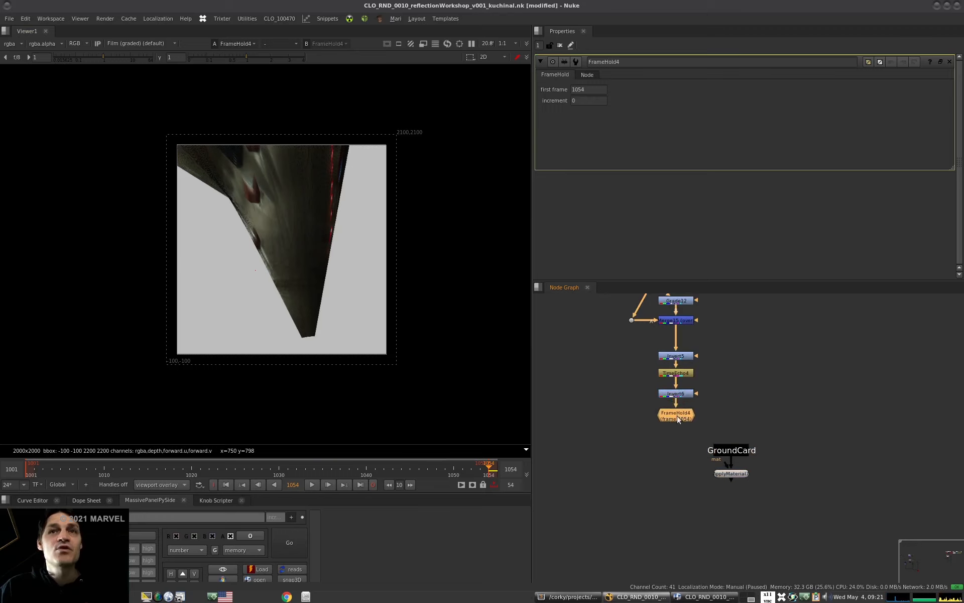
scroll(678, 415, "down", 2)
left_click_drag(726, 445, 856, 515)
Create a 16-bit RGBA disk cache named noRefl from the FrameHold using the Write type.
left_click(688, 417)
key("w")
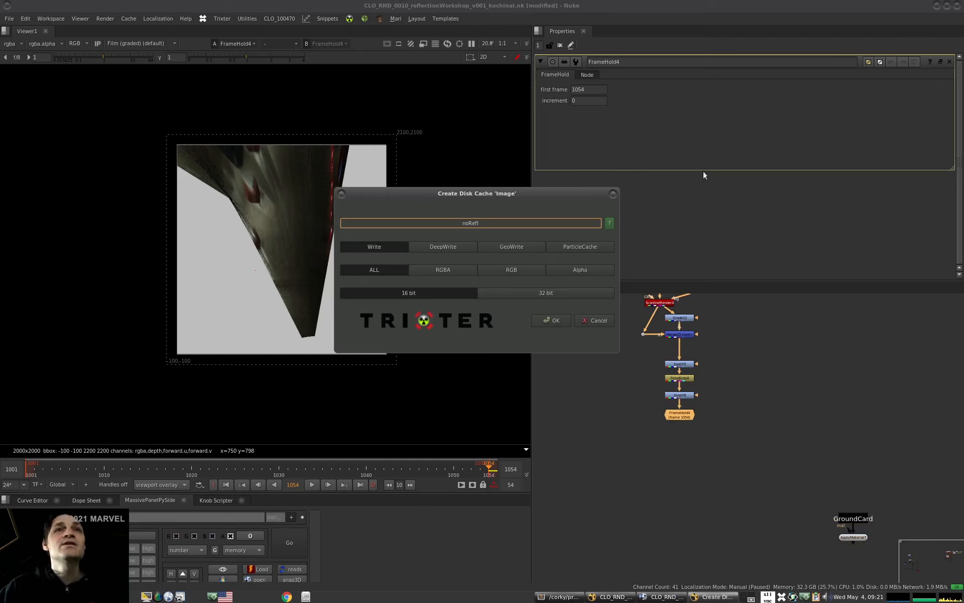
left_click(452, 272)
left_click(556, 320)
left_click_drag(654, 492, 662, 484)
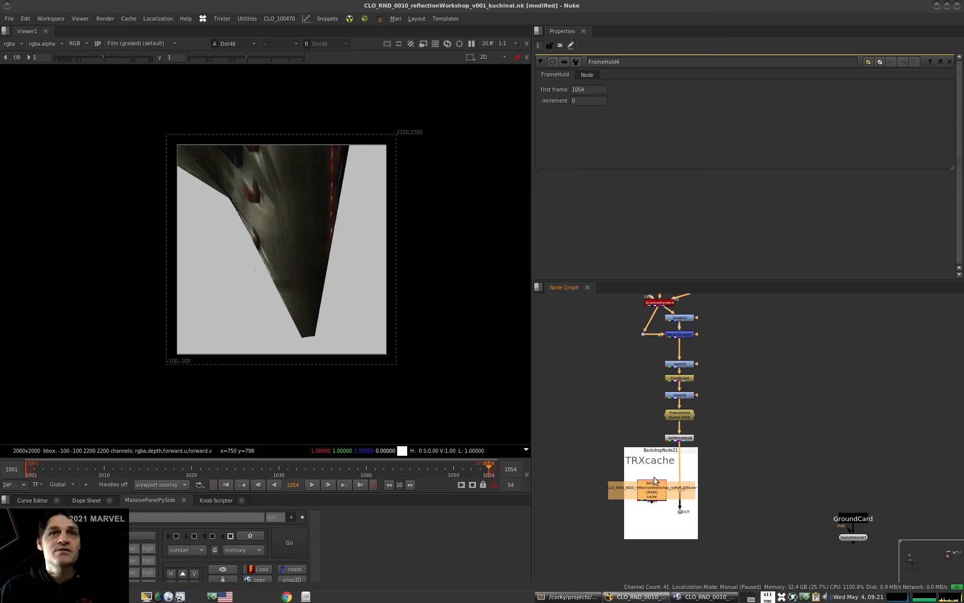
Render frame 1054 through the noRefl cache's Write node.
key("F7")
left_click(517, 254)
type("1054")
left_click(470, 298)
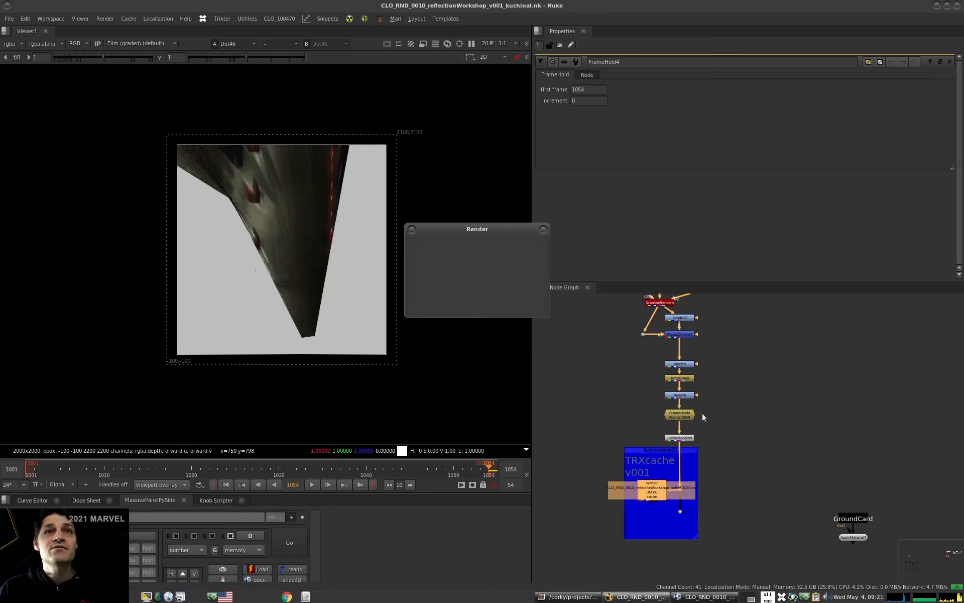
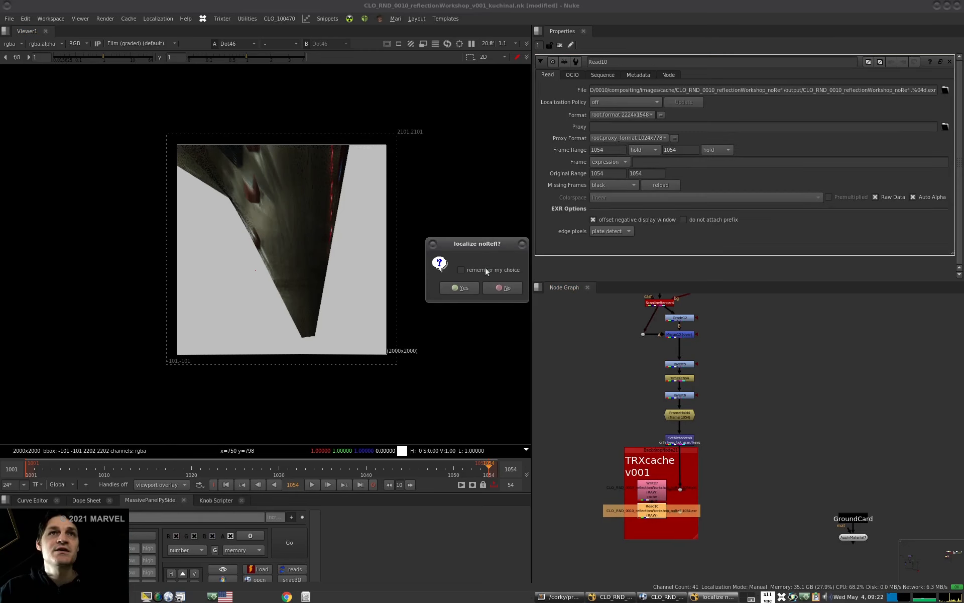
Decline localizing the noRefl cache and view the Multiply below MonkeyReflCompB at frame 1036.
left_click(501, 287)
left_click(703, 521)
scroll(683, 452, "down", 4)
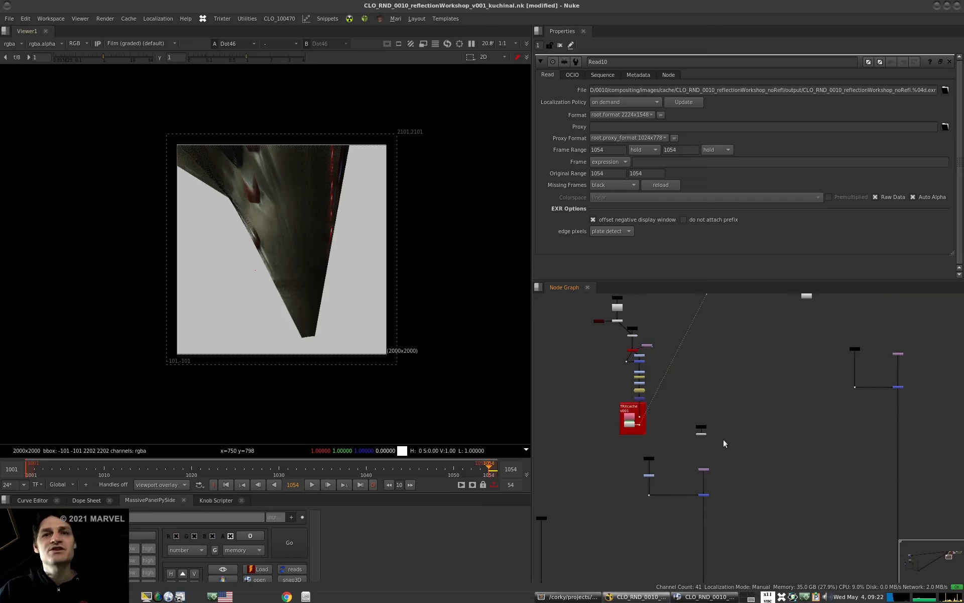
scroll(659, 401, "down", 2)
key("space")
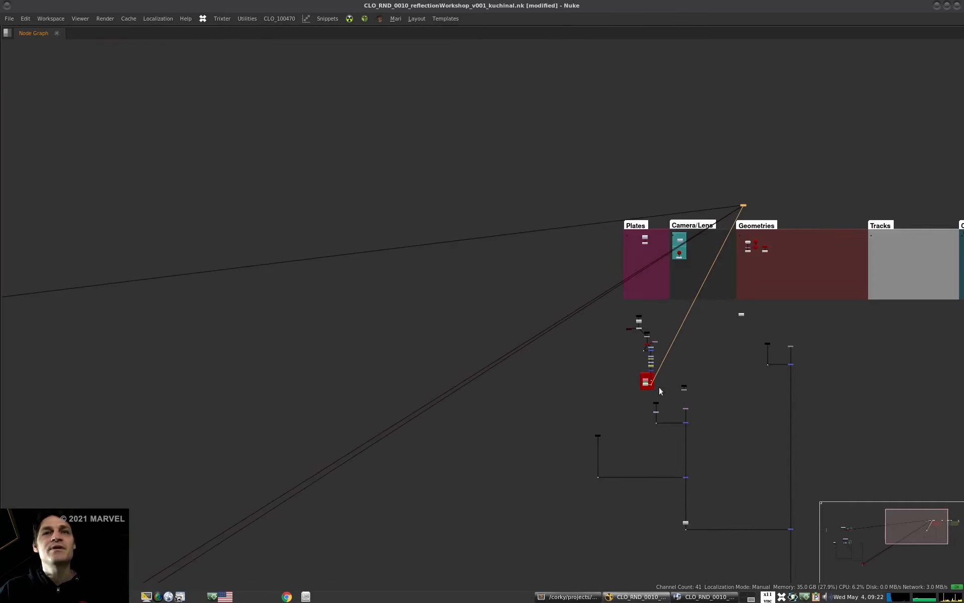
key("space")
scroll(682, 409, "up", 3)
scroll(674, 499, "up", 3)
left_click(684, 500)
key("1")
mouse_move(330, 467)
left_mouse_down()
mouse_move(295, 468)
mouse_move(332, 467)
left_mouse_up()
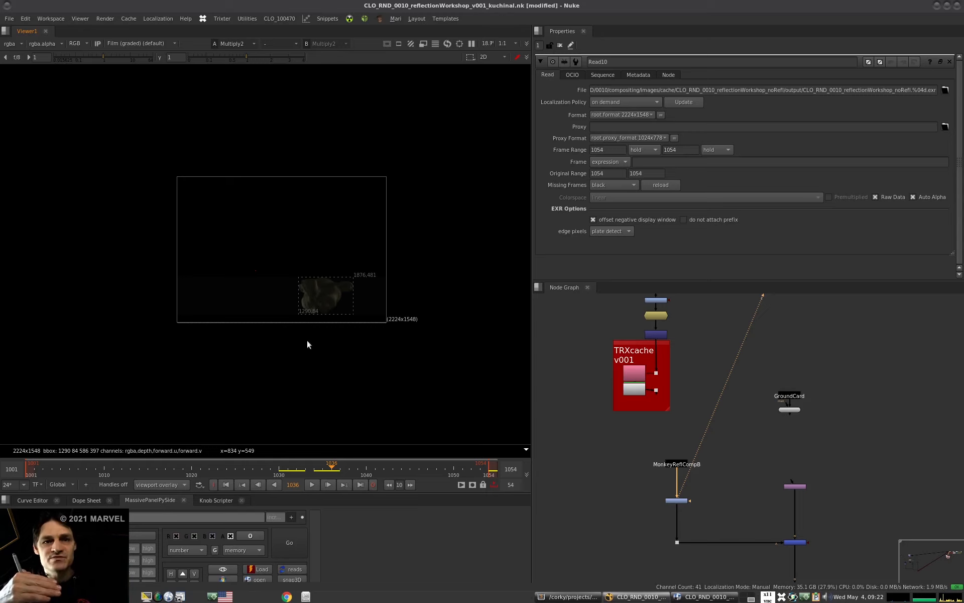
View the noRefl cache's output, connect it as the copied GroundCard's material, and move that GroundCard pair closer to the cache.
left_click(656, 390)
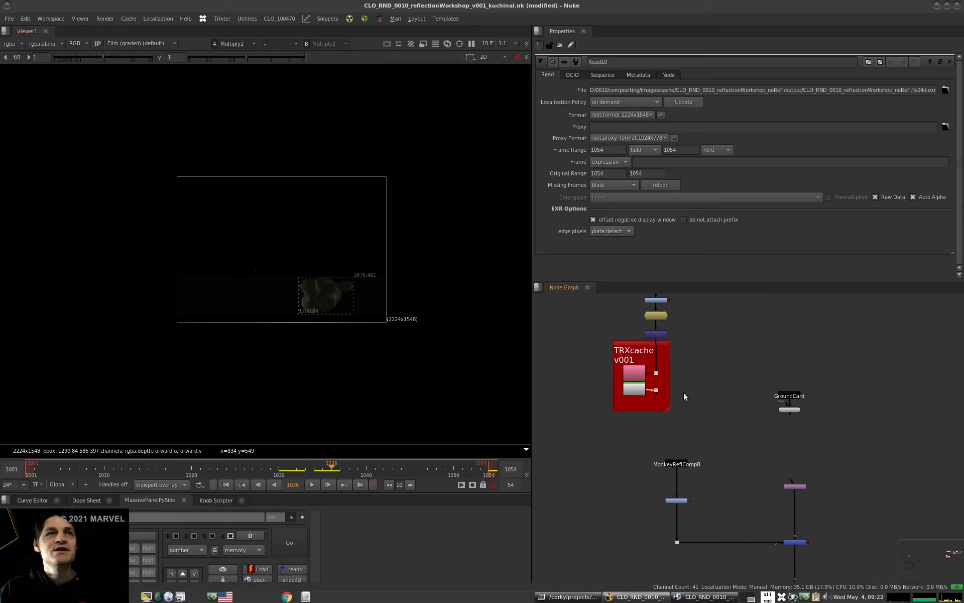
key("1")
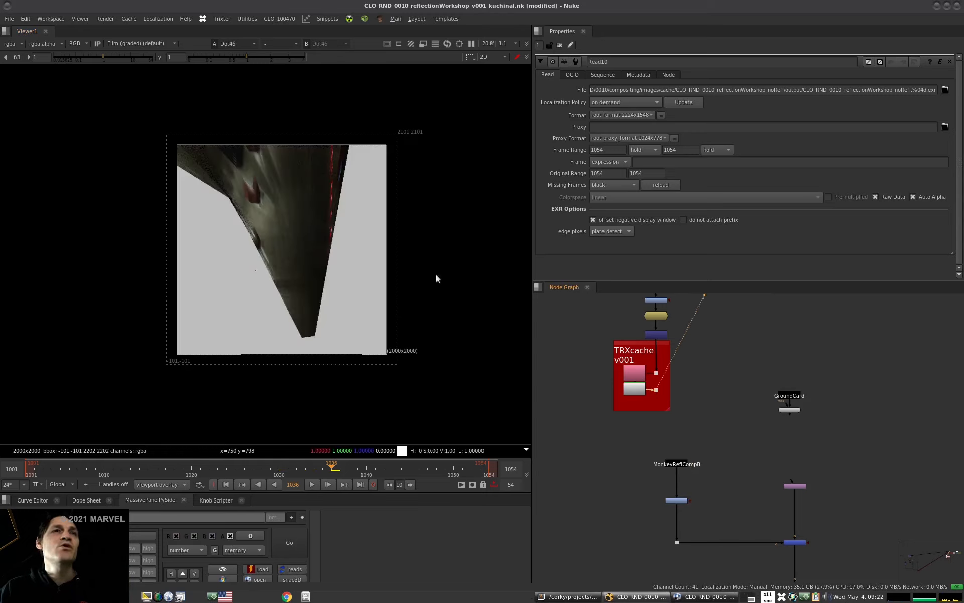
left_click(726, 417)
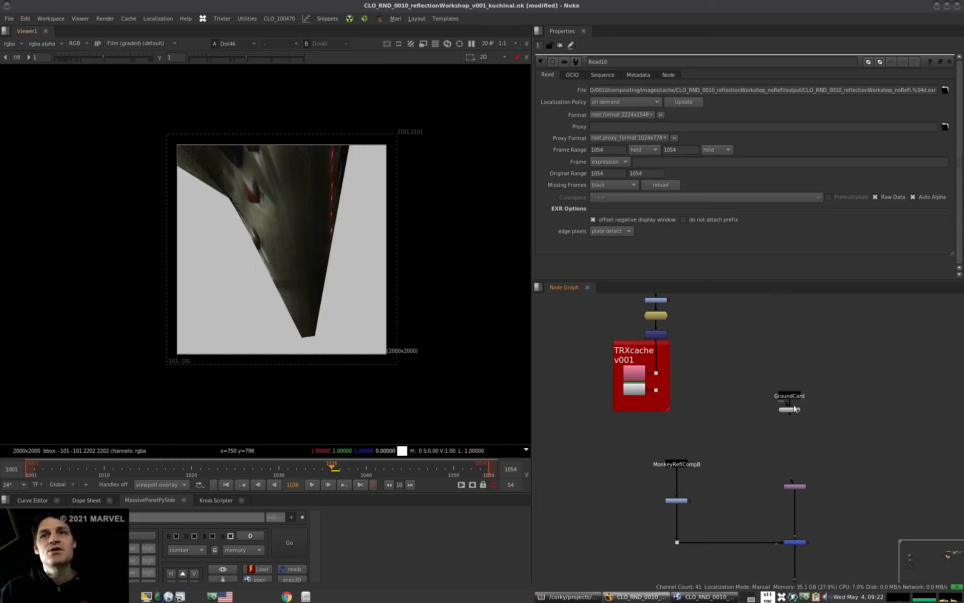
left_click_drag(786, 403, 656, 389)
left_click_drag(798, 408, 736, 415)
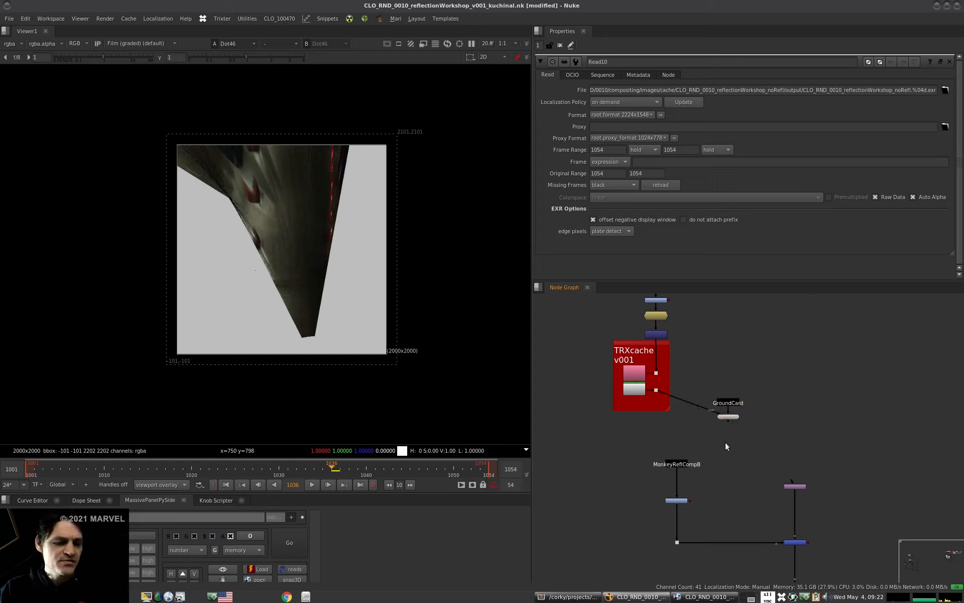
Paste a ScanlineRender with its cam under the GroundCard's ApplyMaterial, and view the rendered ground.
key("ctrl+v")
mouse_move(737, 441)
left_mouse_down()
mouse_move(693, 441)
mouse_move(728, 417)
mouse_move(658, 454)
mouse_move(728, 442)
left_mouse_up()
left_click(756, 418)
left_click(738, 441)
key("1")
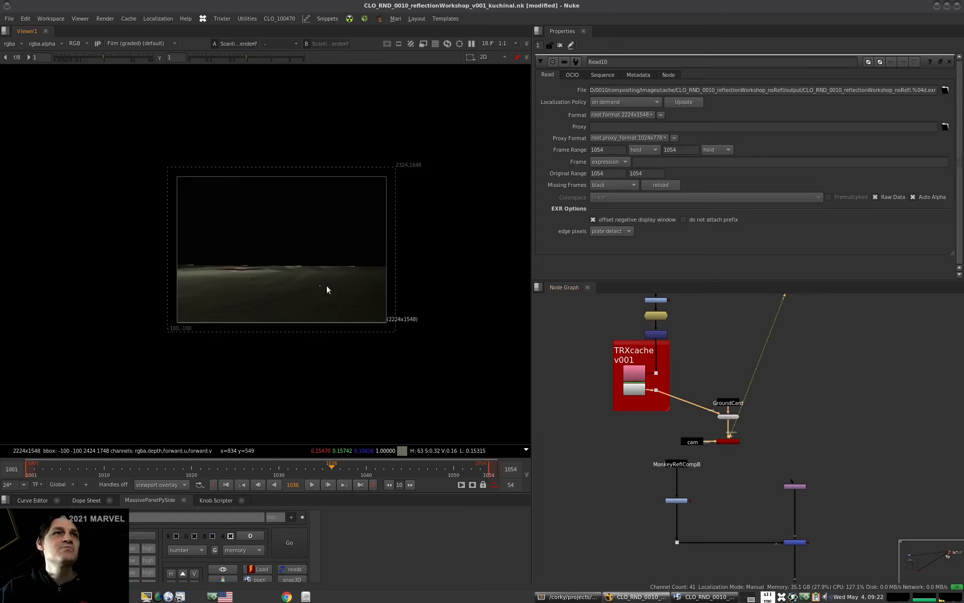
Inspect the textured ground card in 3D, and examine its 2D render close up at frame 1008.
key("Tab")
scroll(335, 309, "down", 5)
left_click_drag(282, 344, 404, 246, "ctrl")
scroll(403, 246, "up", 4)
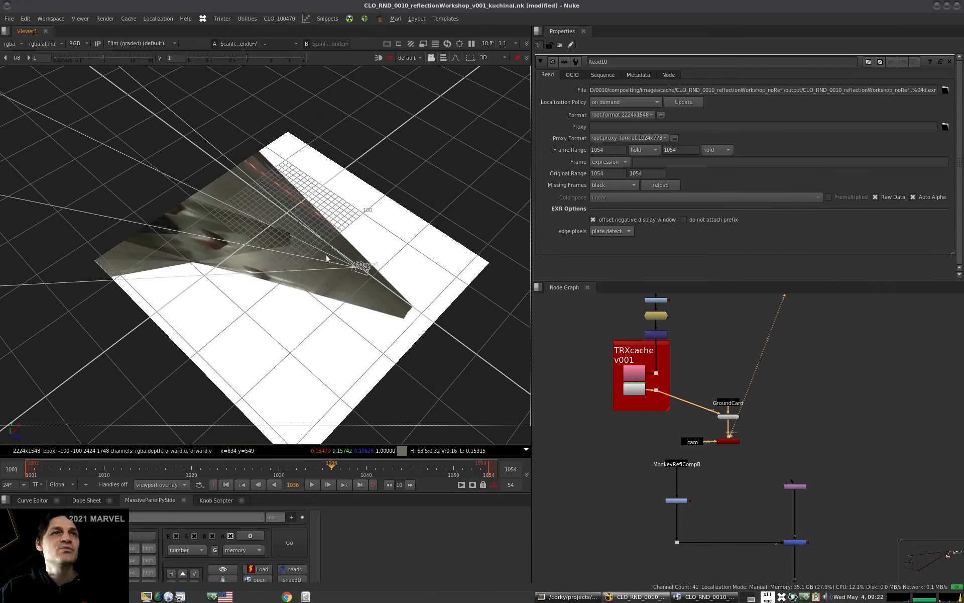
left_click_drag(692, 442, 686, 434)
key("Tab")
scroll(326, 299, "up", 4)
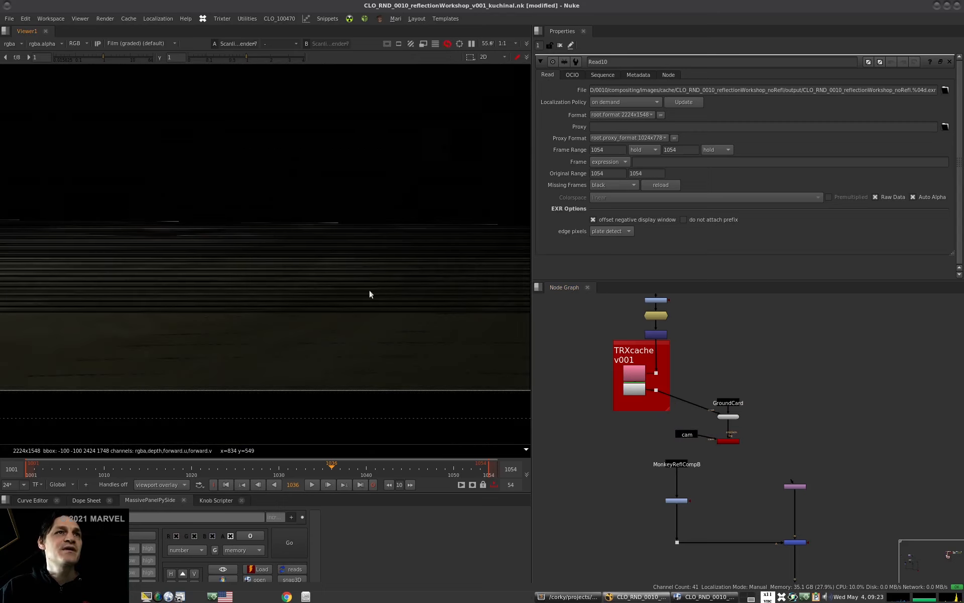
left_click_drag(331, 472, 87, 467)
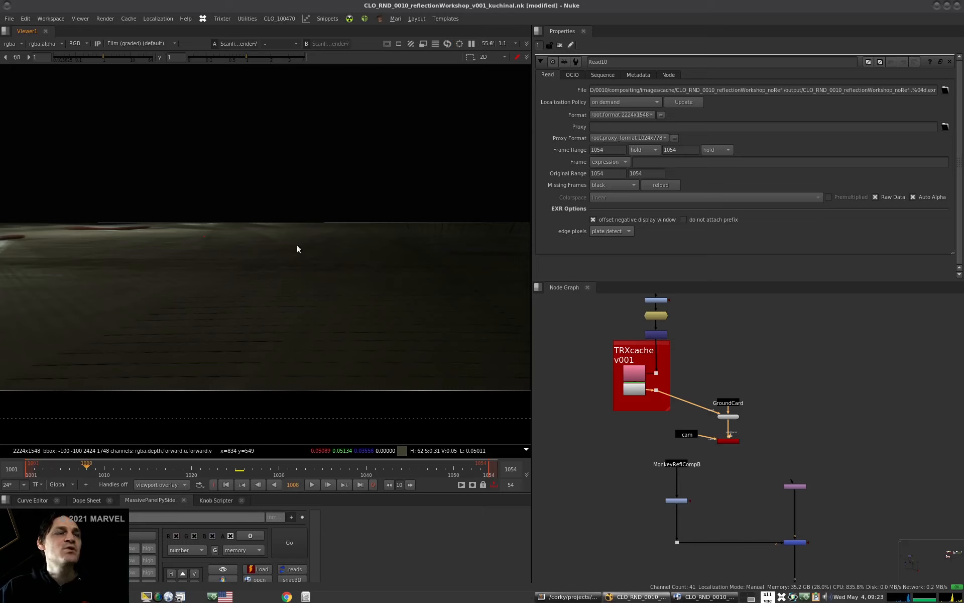
middle_click_drag(321, 348, 315, 360)
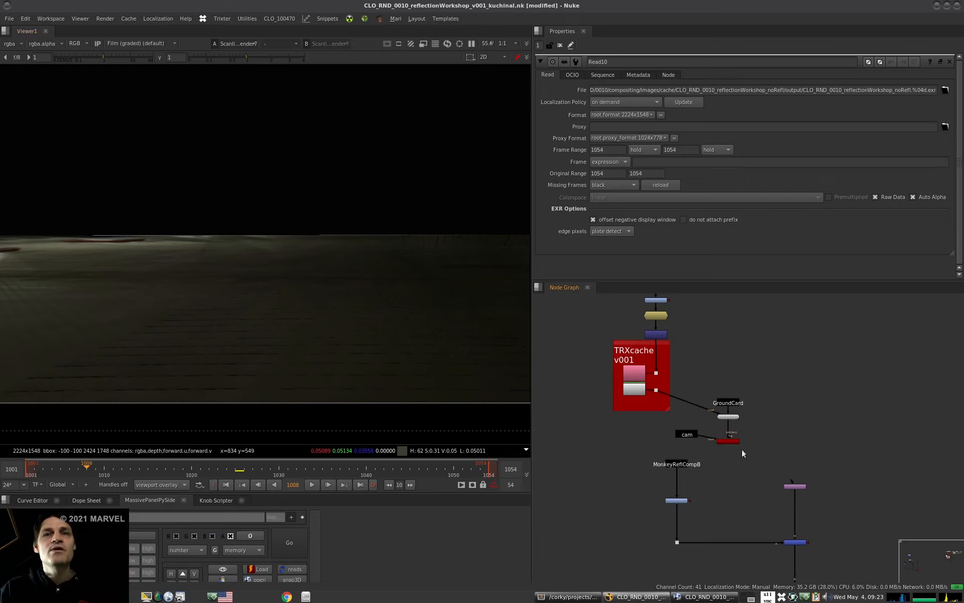
Shift the lower merge branches and their outputs farther down to make room below the ground render.
scroll(733, 449, "down", 3)
key("space")
scroll(715, 448, "down", 3)
middle_click_drag(713, 448, 551, 315)
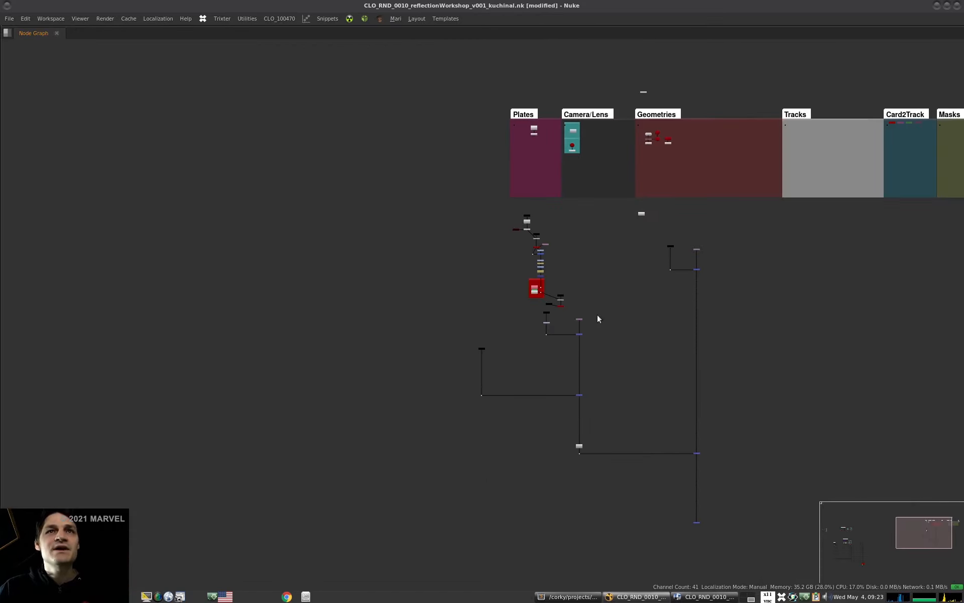
left_click_drag(596, 325, 447, 419)
left_click_drag(773, 427, 545, 542, "shift")
left_click_drag(697, 453, 698, 516)
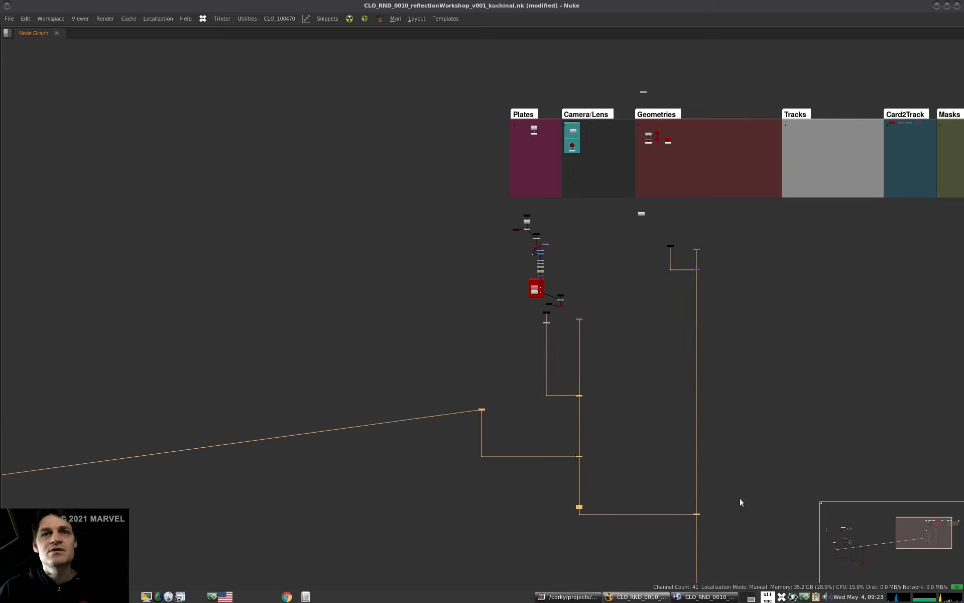
left_click(740, 499)
Move the MonkeyReflCompB branch with its Multiply and dot away from the ground render, toward the outer side.
scroll(588, 291, "up", 3)
scroll(603, 291, "up", 3)
scroll(610, 318, "down", 1)
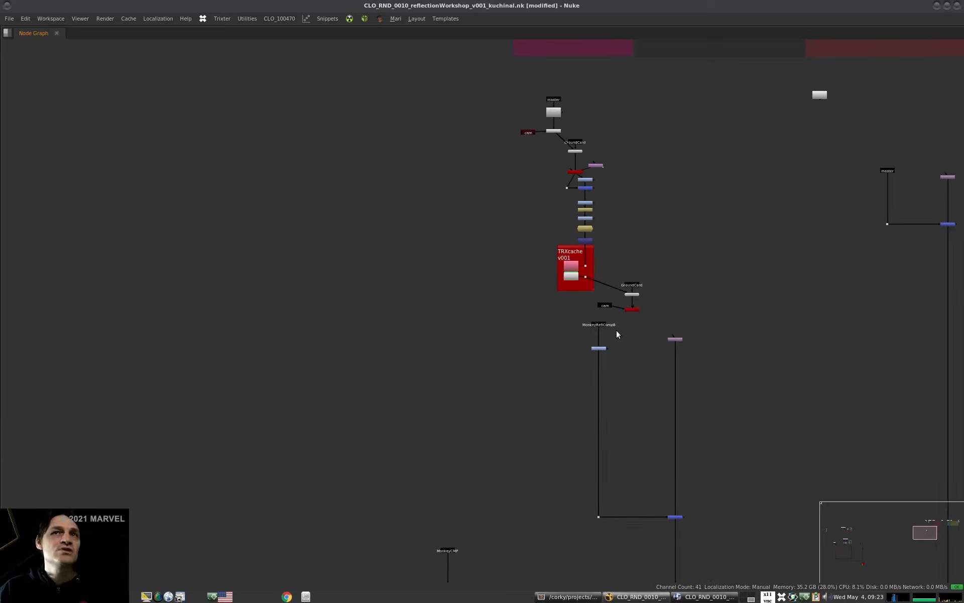
scroll(618, 335, "up", 5)
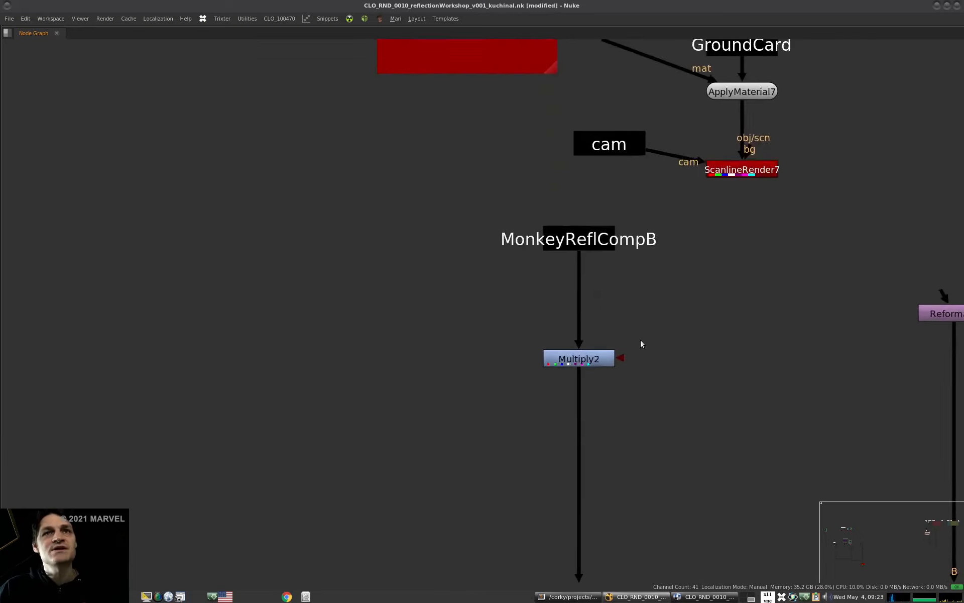
scroll(640, 340, "down", 2)
scroll(649, 328, "down", 5)
left_click_drag(654, 308, 603, 535)
left_click_drag(631, 341, 546, 342)
left_click(648, 334)
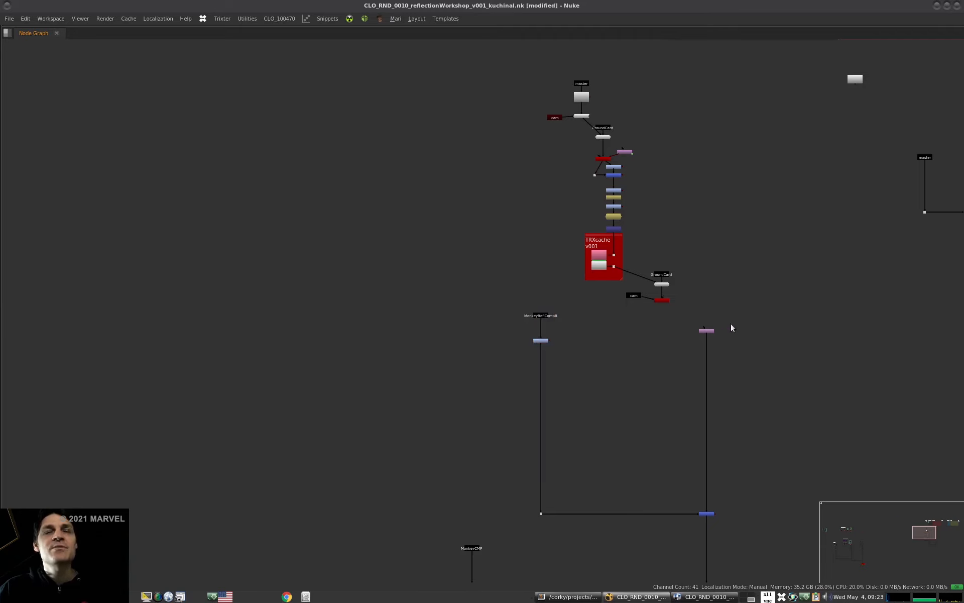
Merge the new ground render over the Reformat stream above the monkey reflection Merge, routing its A input through a dot.
scroll(594, 299, "down", 4)
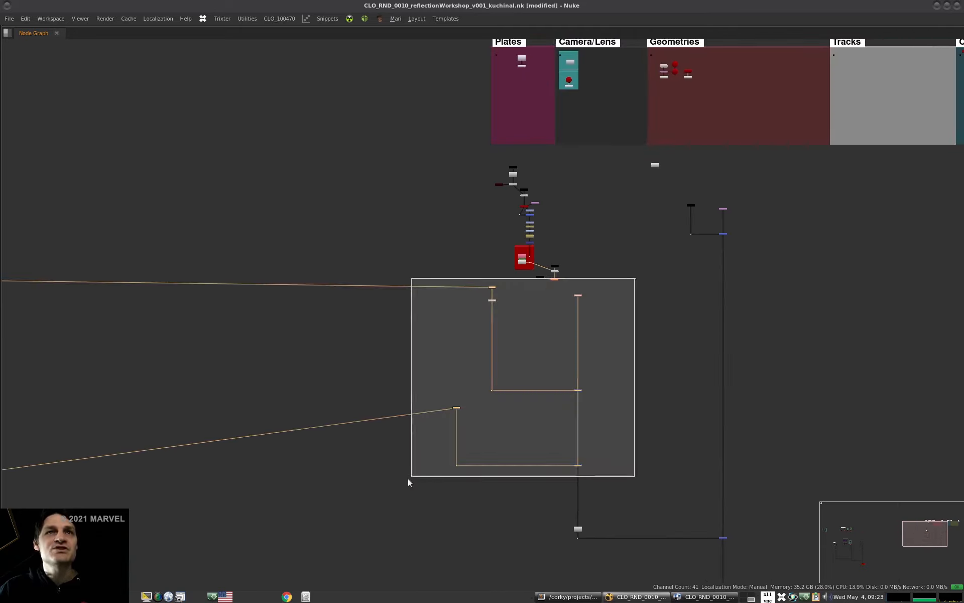
scroll(584, 288, "up", 4)
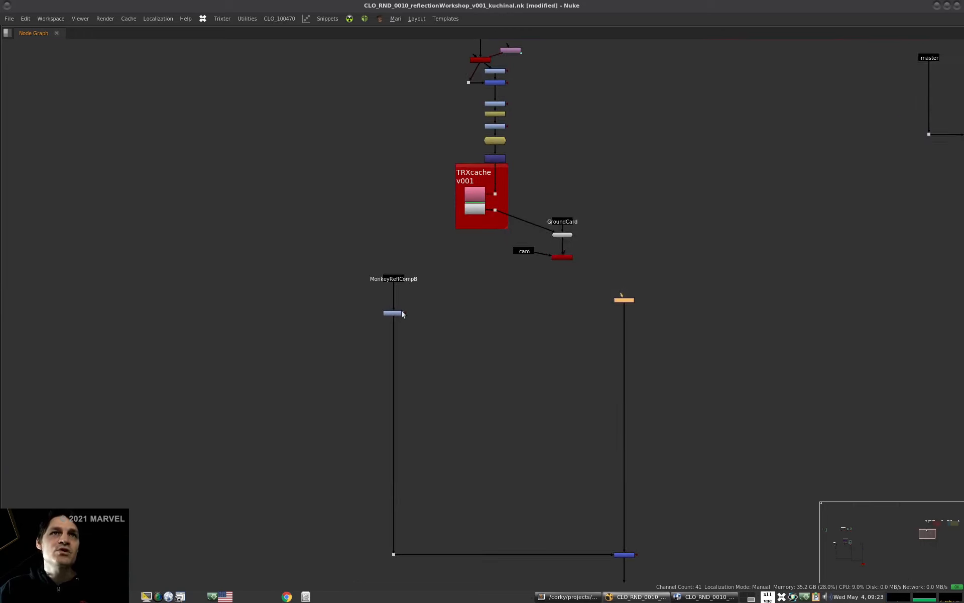
left_click(578, 359)
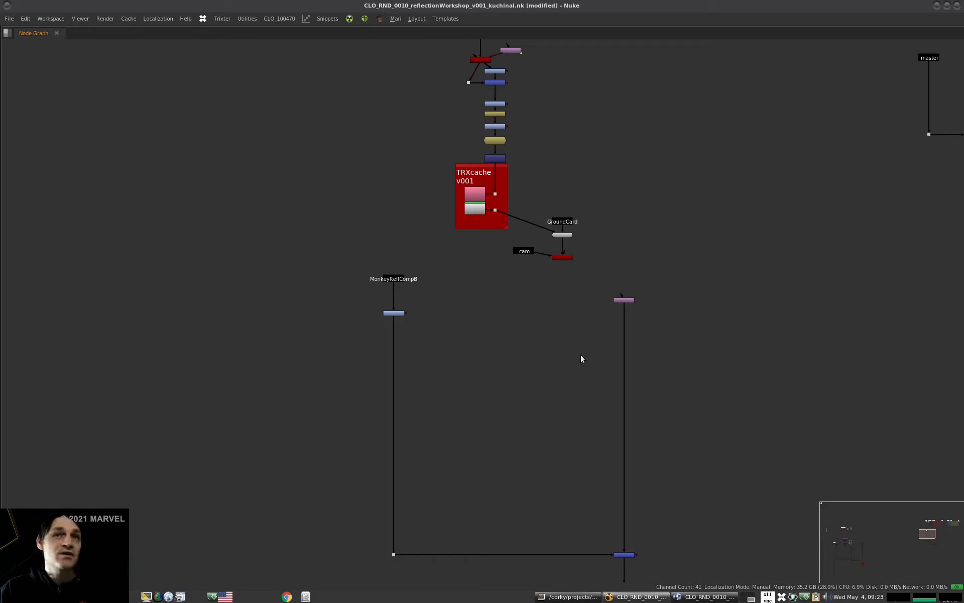
left_click_drag(582, 353, 562, 257)
middle_click_drag(628, 375, 597, 317)
key("comma")
left_click_drag(646, 435, 529, 513)
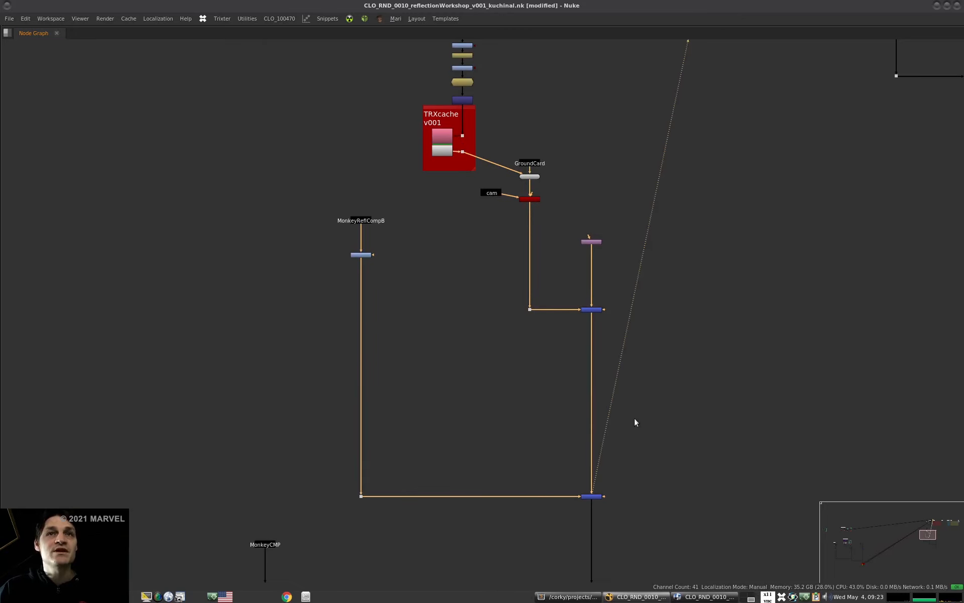
Examine the monkey reflection over the cleaned floor at frame 1022, and review the noRefl node chain behind it.
key("space")
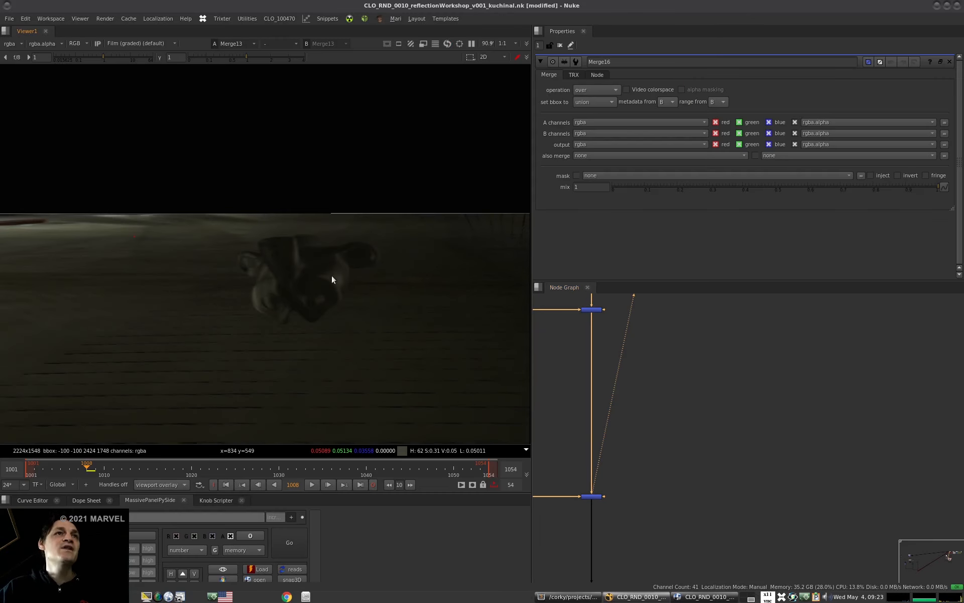
scroll(332, 277, "up", 2)
left_click_drag(105, 469, 208, 476)
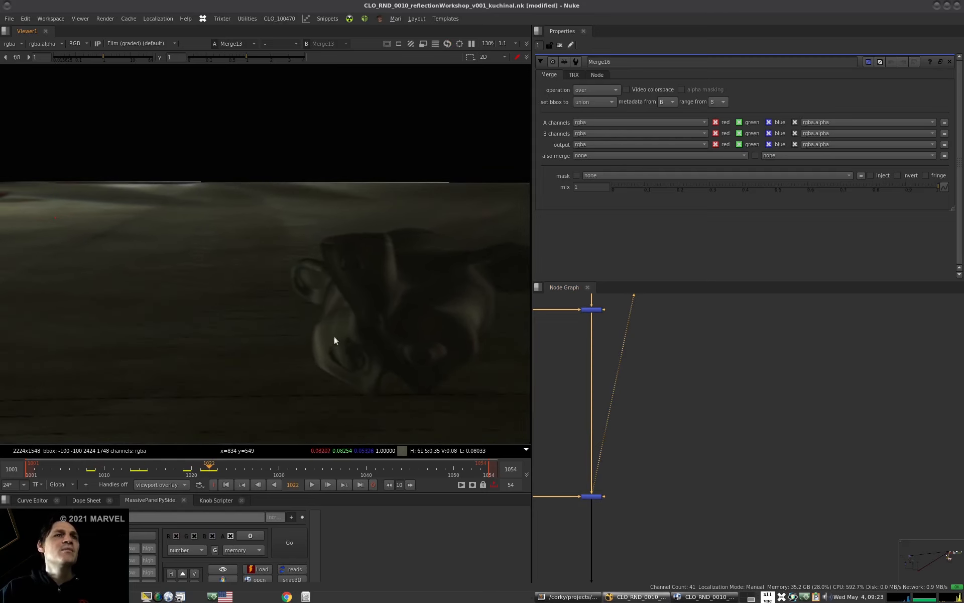
scroll(655, 444, "down", 5)
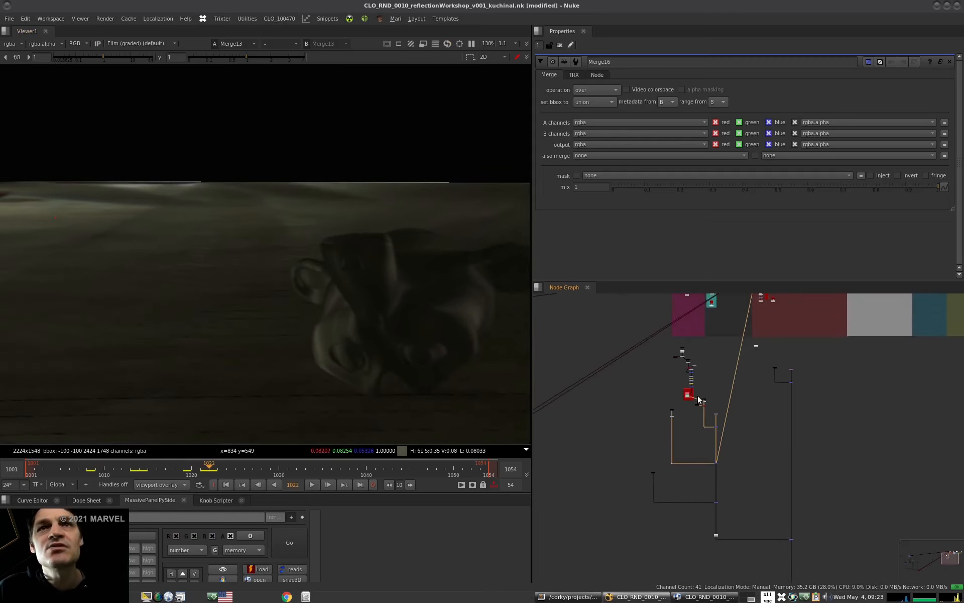
scroll(698, 396, "up", 5)
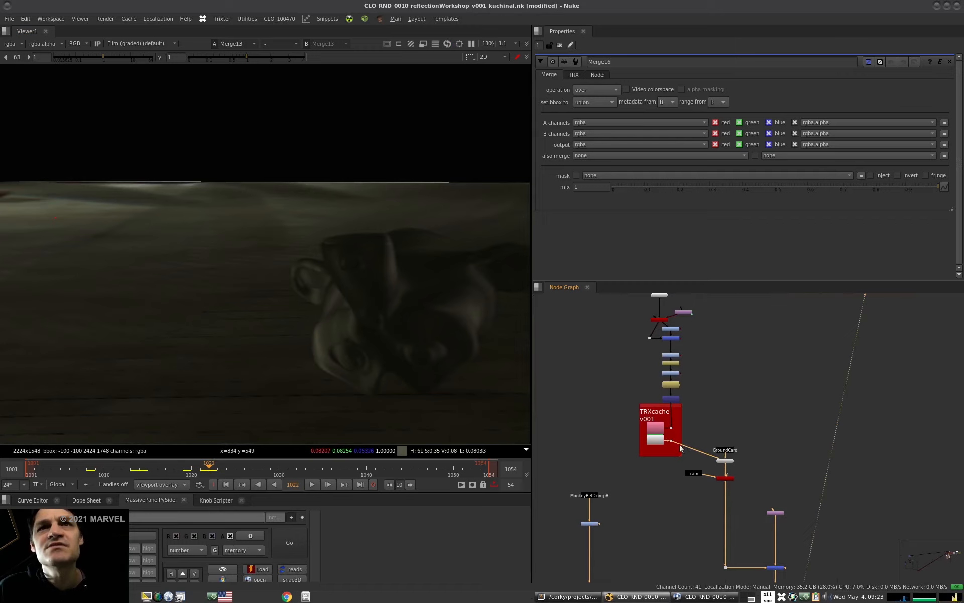
scroll(688, 347, "up", 3)
scroll(703, 362, "down", 3)
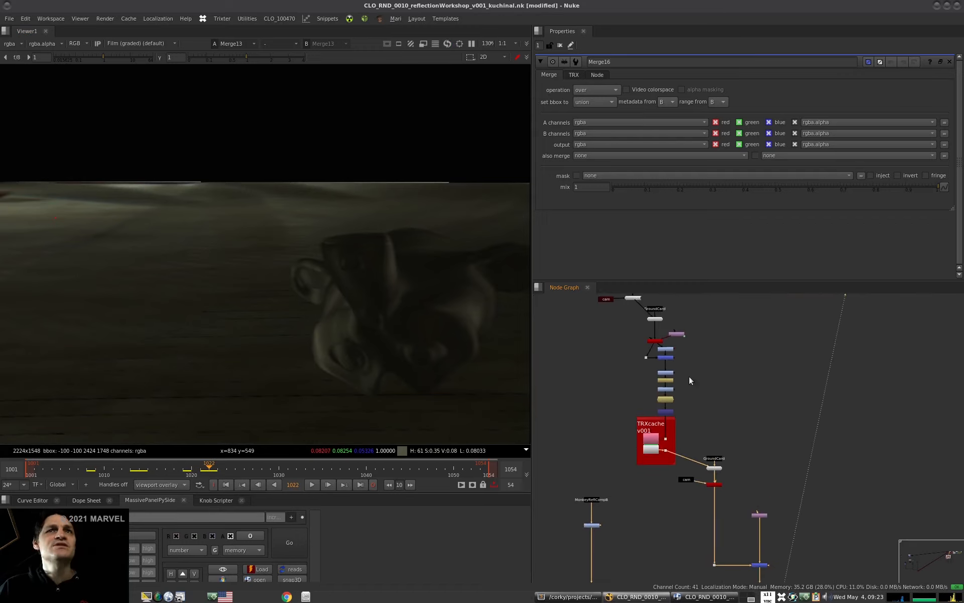
Examine the Unwrap reflection setup and trace where its MonkeyReflCompB input comes from.
key("space")
scroll(688, 384, "down", 5)
middle_click_drag(554, 358, 680, 312)
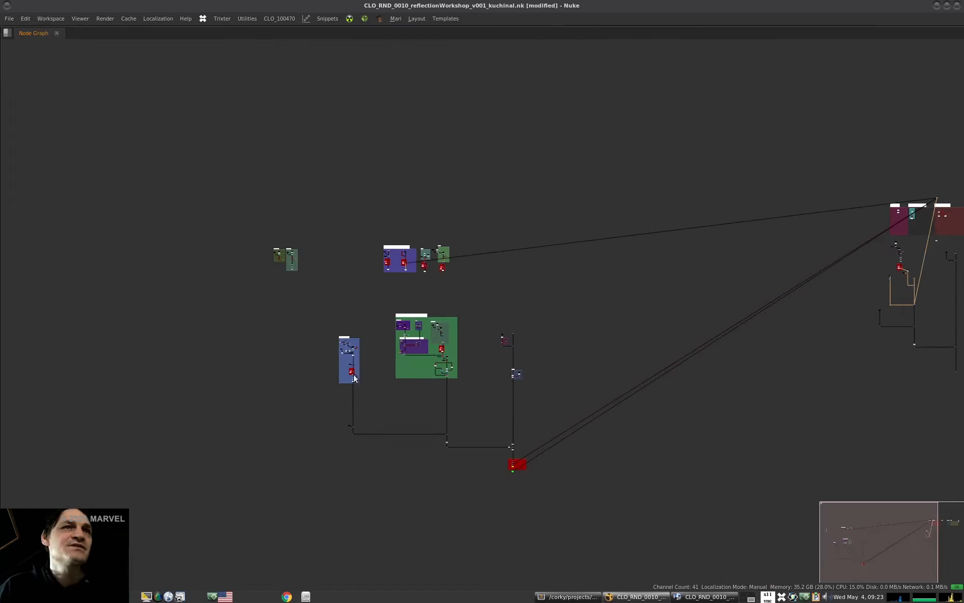
scroll(387, 342, "up", 6)
middle_click_drag(622, 301, 514, 397)
scroll(488, 240, "up", 10)
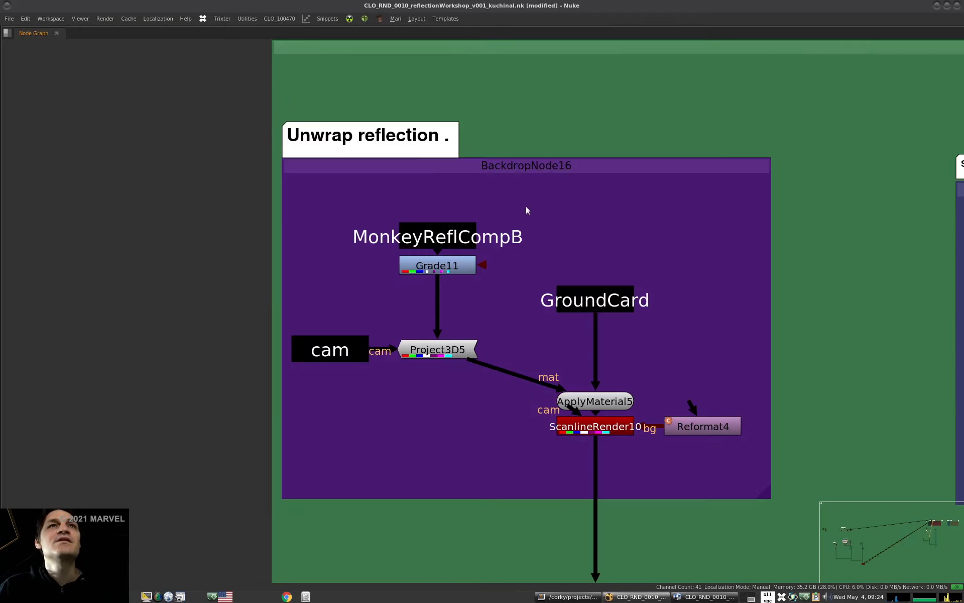
left_click(440, 246)
scroll(405, 240, "down", 12)
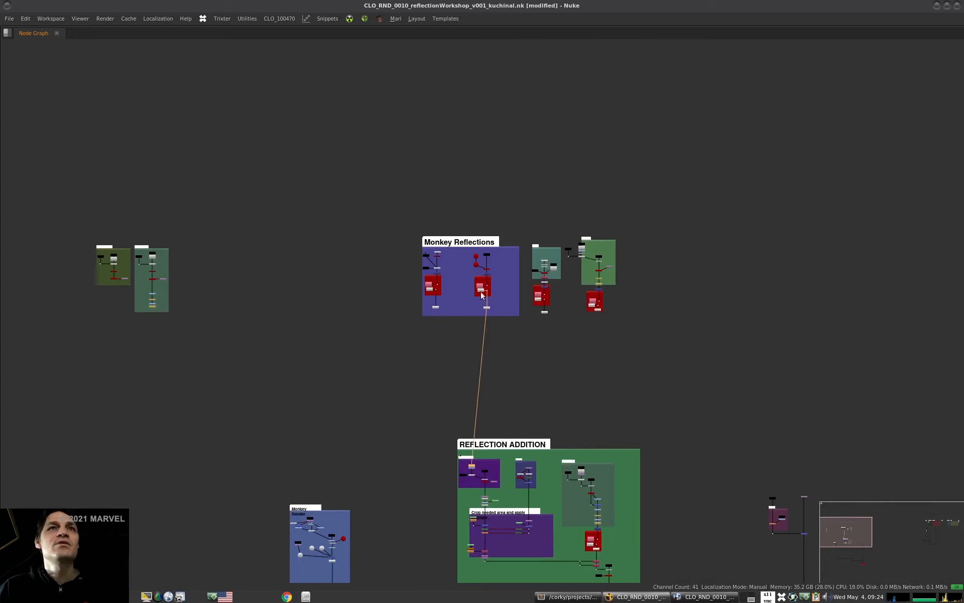
Review the Monkey Reflections, Depth and Maximum setups with their caches.
middle_click_drag(481, 369, 494, 191)
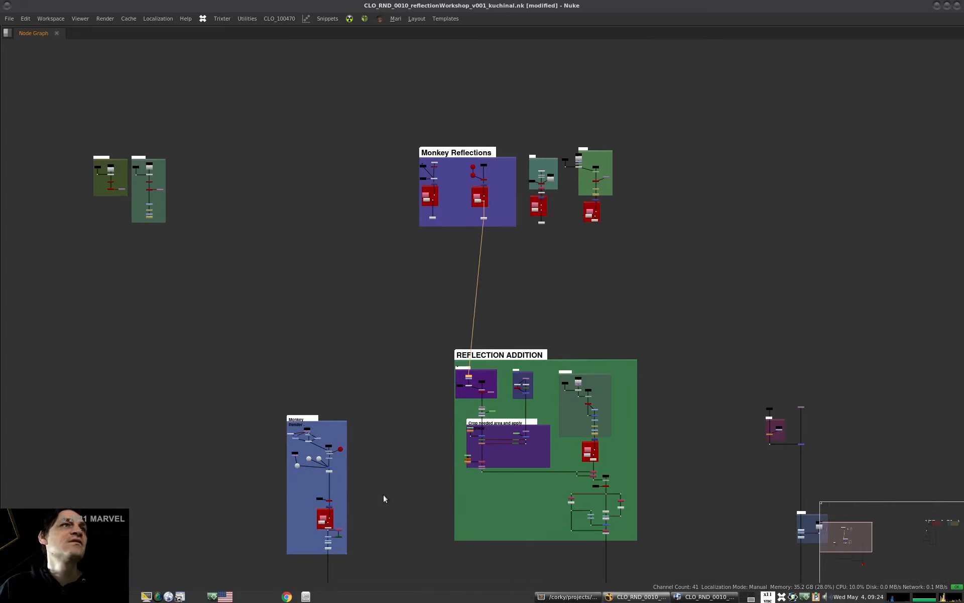
scroll(550, 203, "up", 8)
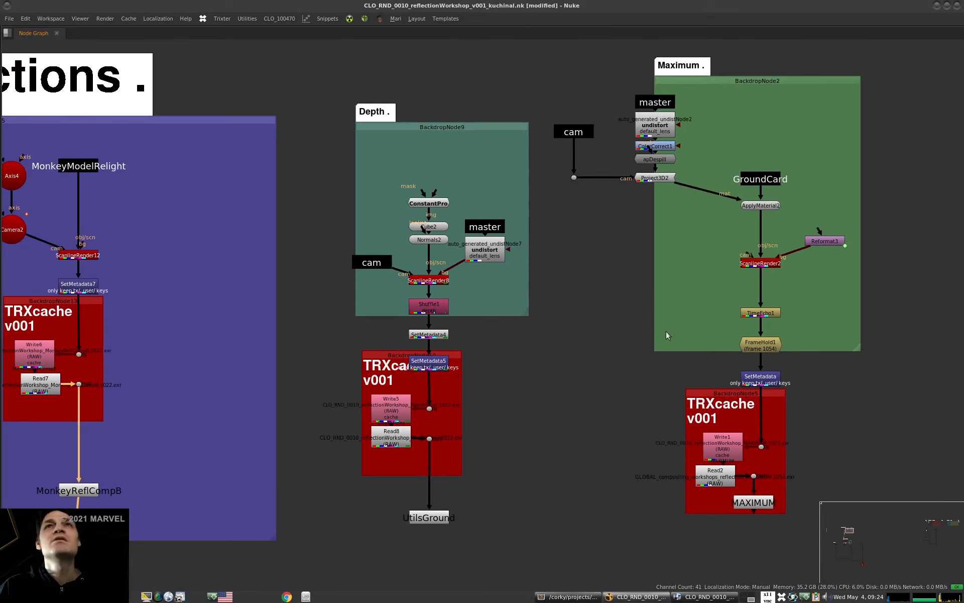
scroll(607, 352, "down", 8)
middle_click_drag(527, 389, 558, 344)
middle_click_drag(537, 499, 514, 305)
scroll(523, 300, "down", 4)
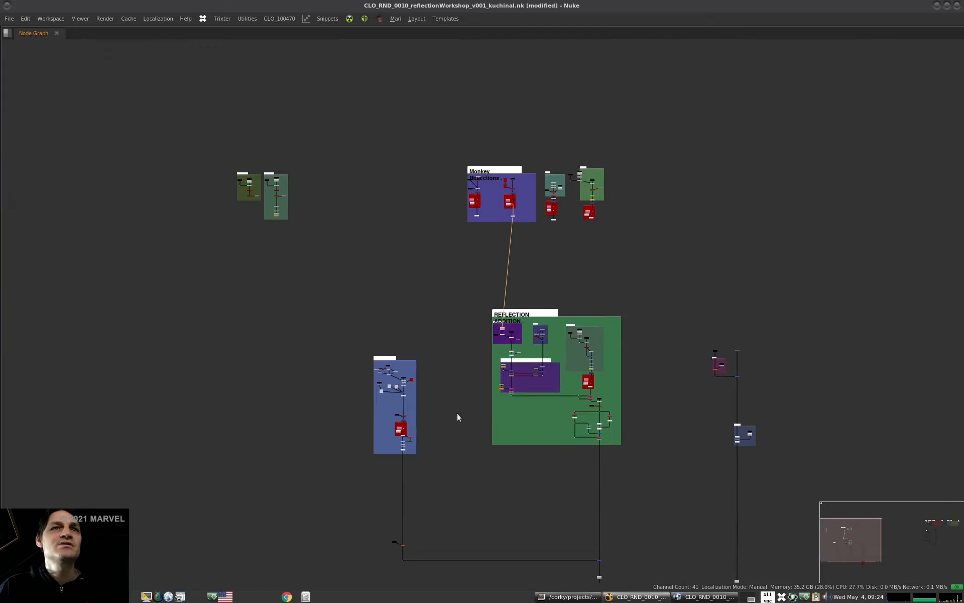
Examine the REFLECTION ADDITION group, including its ground projection chain with TimeEcho, inverts and FrameHold leading to the MIN cache.
scroll(558, 358, "up", 6)
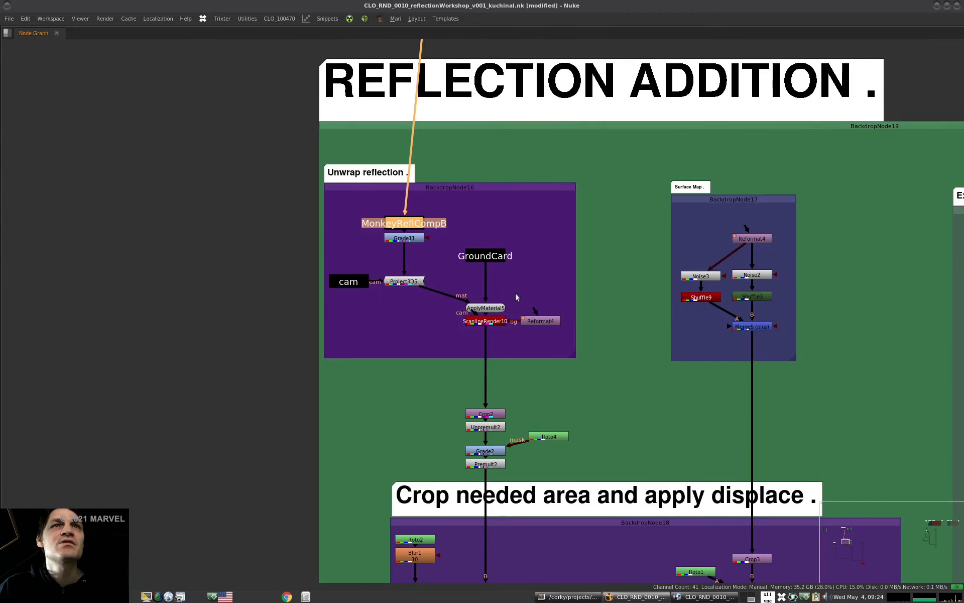
scroll(506, 308, "down", 6)
middle_click_drag(460, 314, 446, 292)
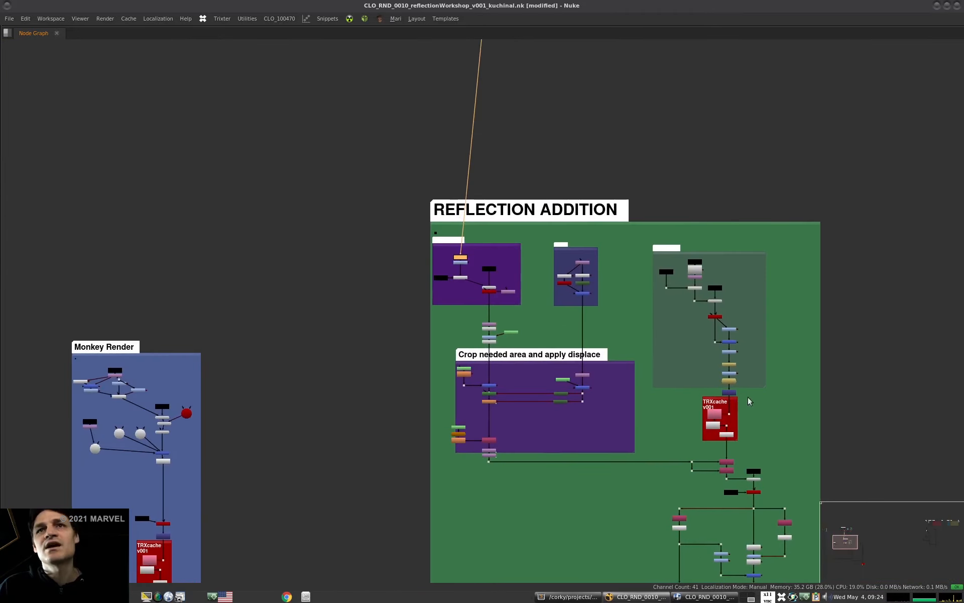
scroll(748, 396, "up", 6)
middle_click_drag(682, 380, 620, 406)
scroll(627, 263, "up", 2)
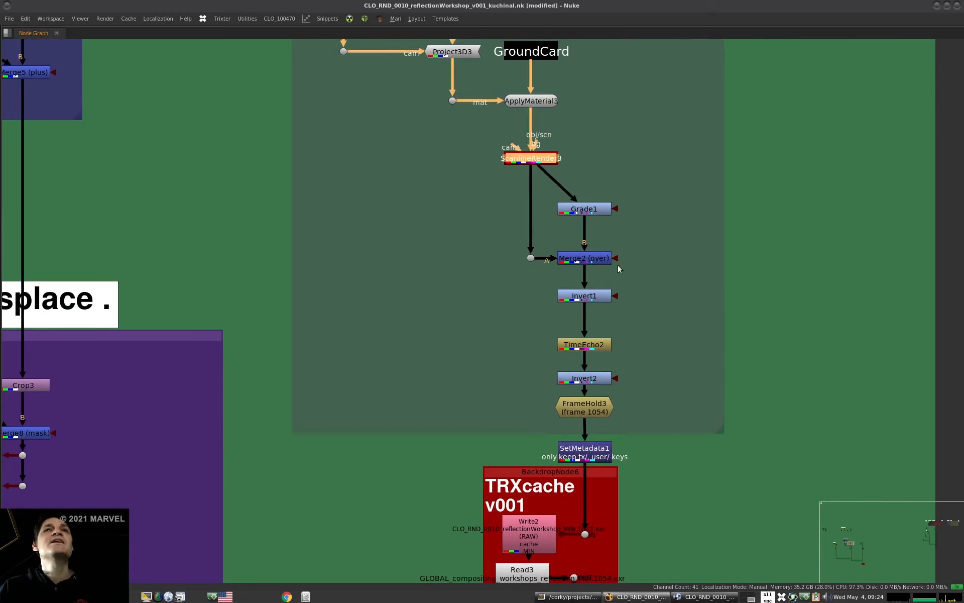
Inspect the upstream part of the ground projection chain in the REFLECTION ADDITION group.
scroll(617, 264, "down", 4)
middle_click_drag(587, 292, 571, 323)
scroll(555, 194, "up", 5)
left_click(569, 218)
scroll(493, 331, "down", 10)
middle_click_drag(615, 372, 482, 332)
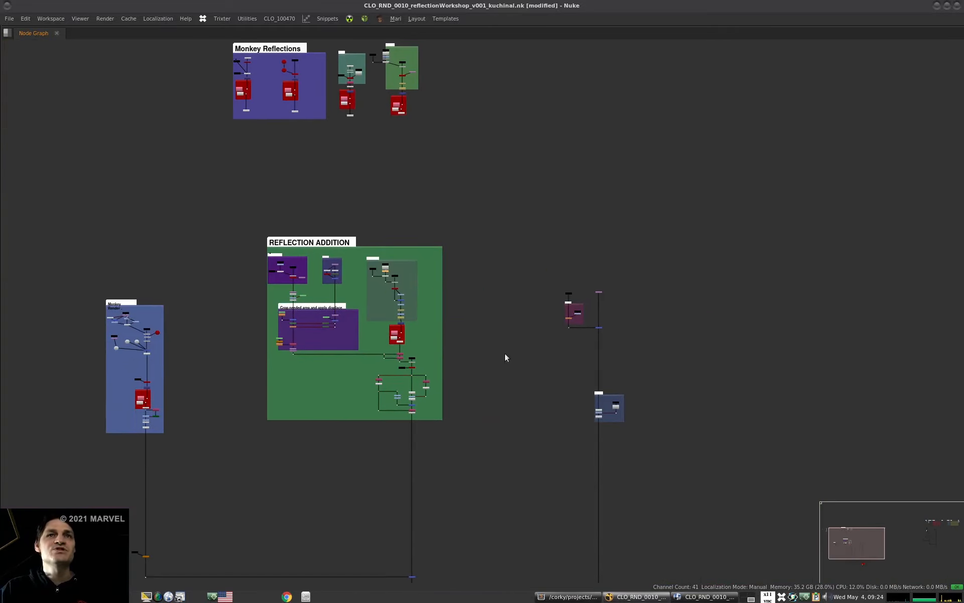
View the output of the noRefl chain at the SetMetadata node just above its TRXcache.
scroll(505, 354, "down", 5)
middle_click_drag(946, 303, 421, 323)
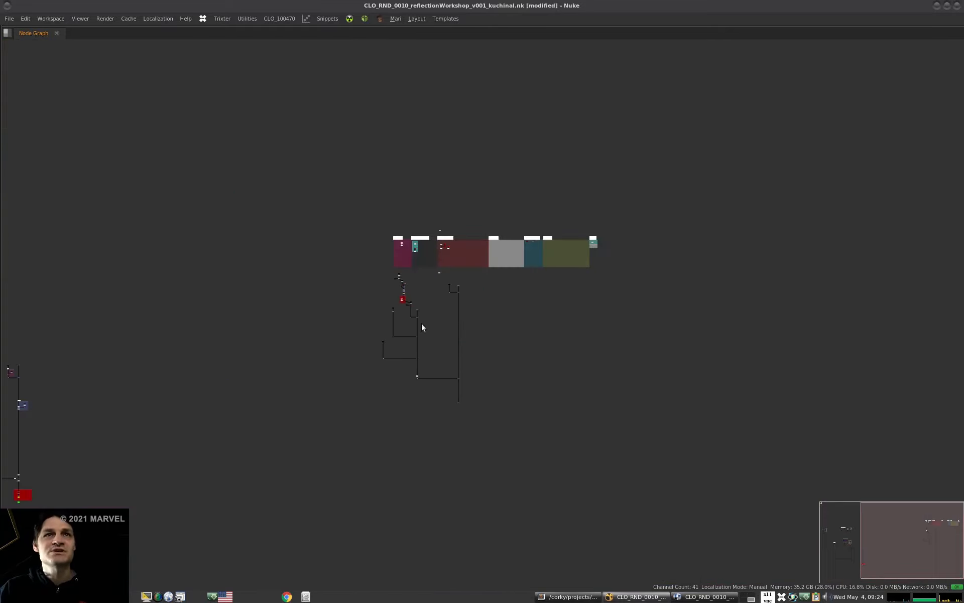
scroll(421, 324, "up", 5)
key("space")
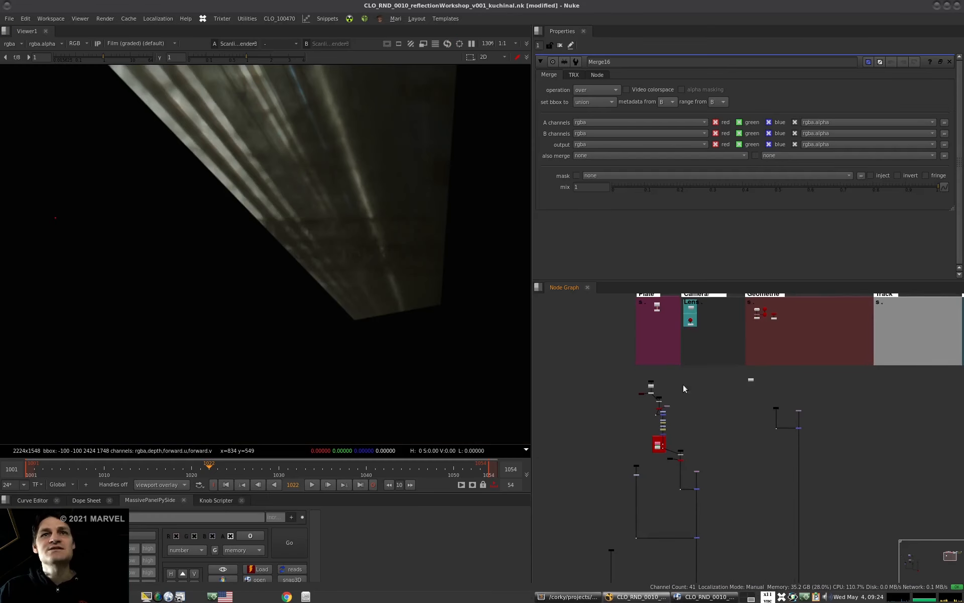
scroll(665, 443, "up", 6)
left_click(666, 410)
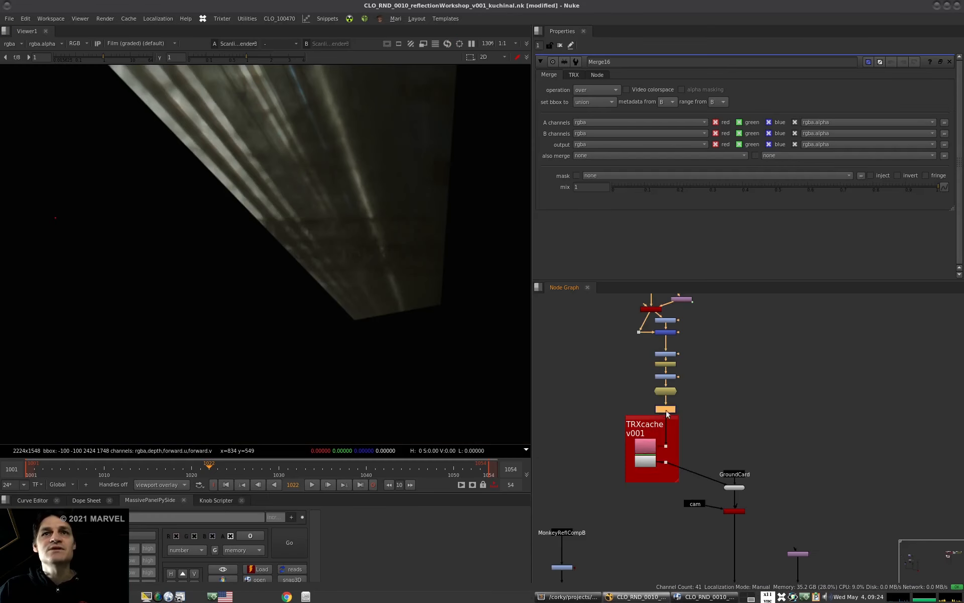
key("1")
Insert a Crop node between the master input and the undistort node of the noRefl chain.
middle_click_drag(661, 289, 654, 412)
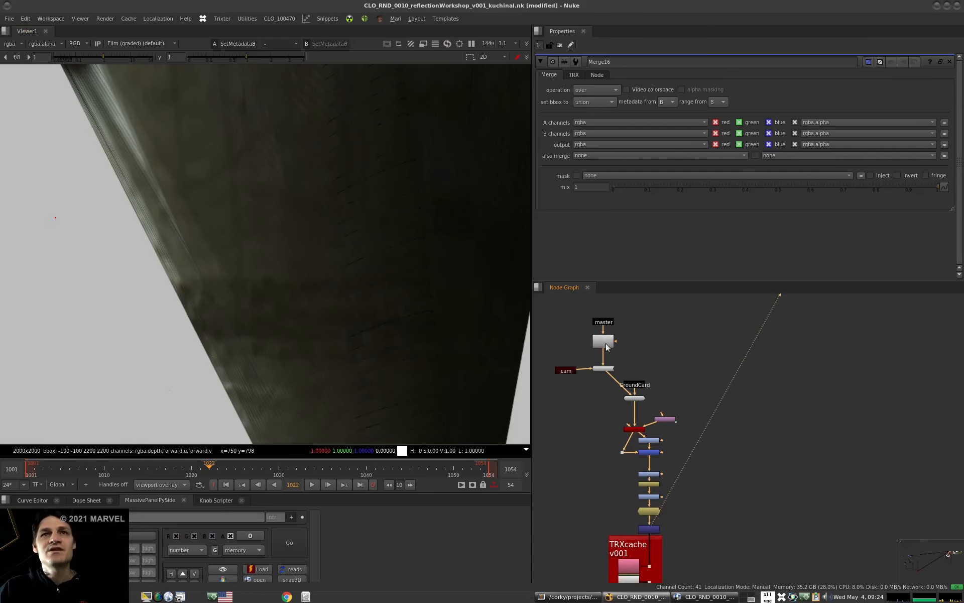
scroll(618, 331, "up", 5)
left_click(618, 307)
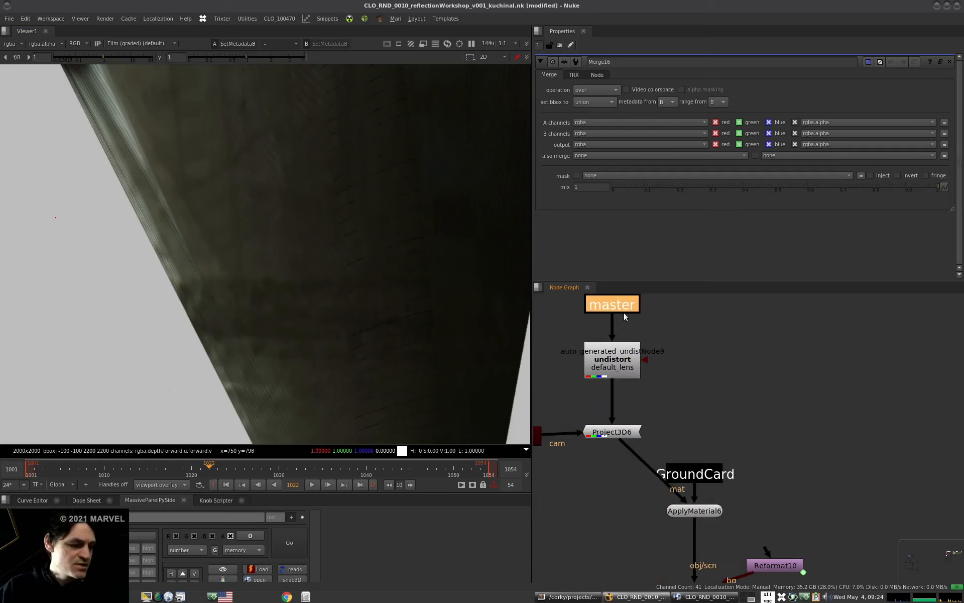
key("shift+c")
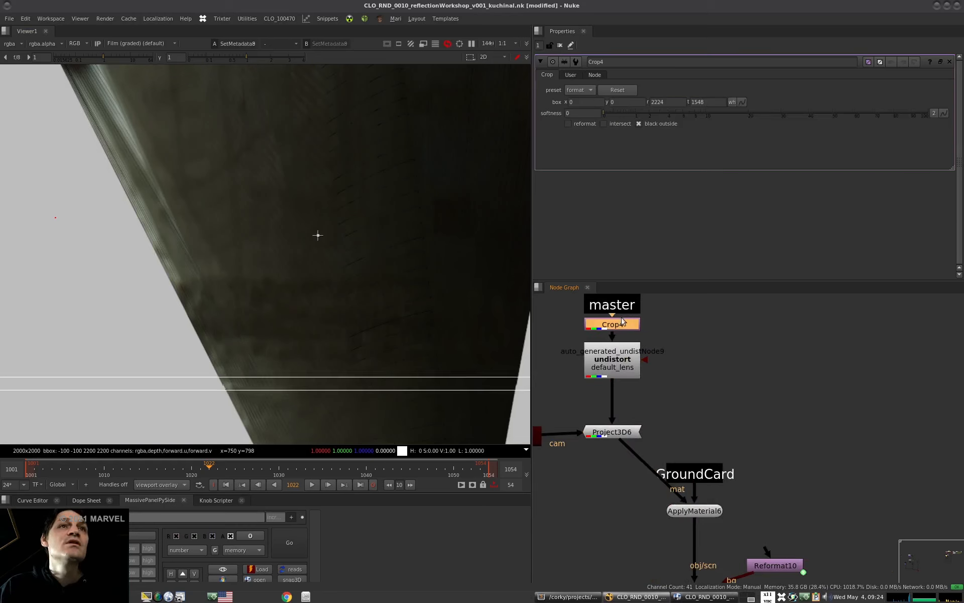
Compare the upper plate edge at the master input with the same edge after the new Crop node.
left_click(618, 307)
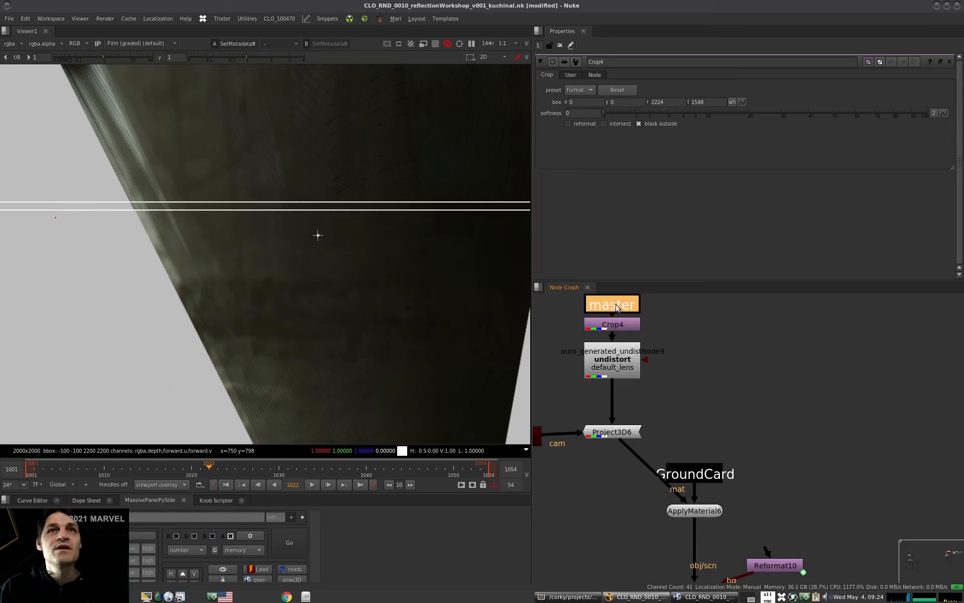
key("1")
scroll(332, 238, "down", 8)
scroll(304, 201, "up", 12)
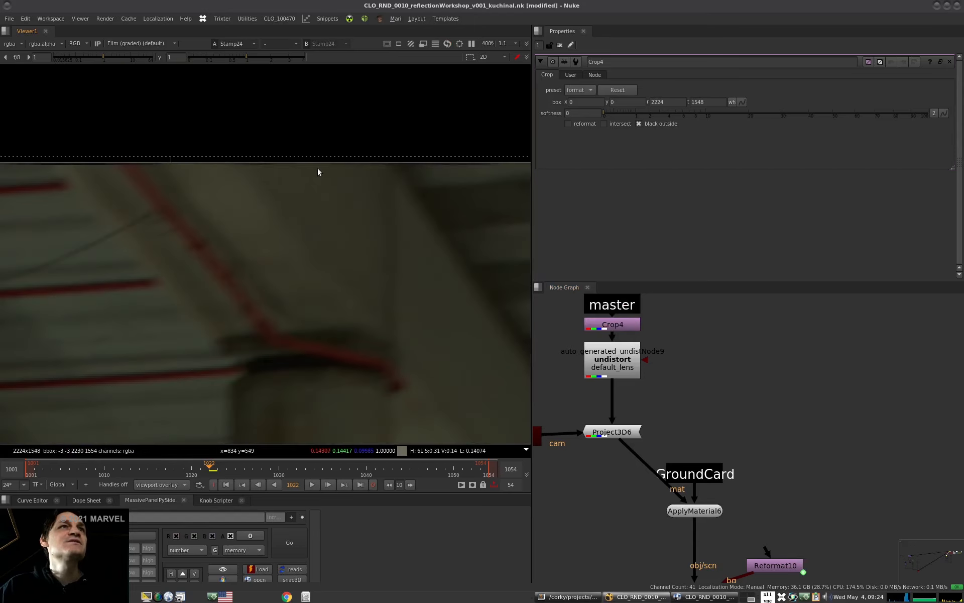
scroll(234, 162, "up", 6)
left_click(604, 328)
key("1")
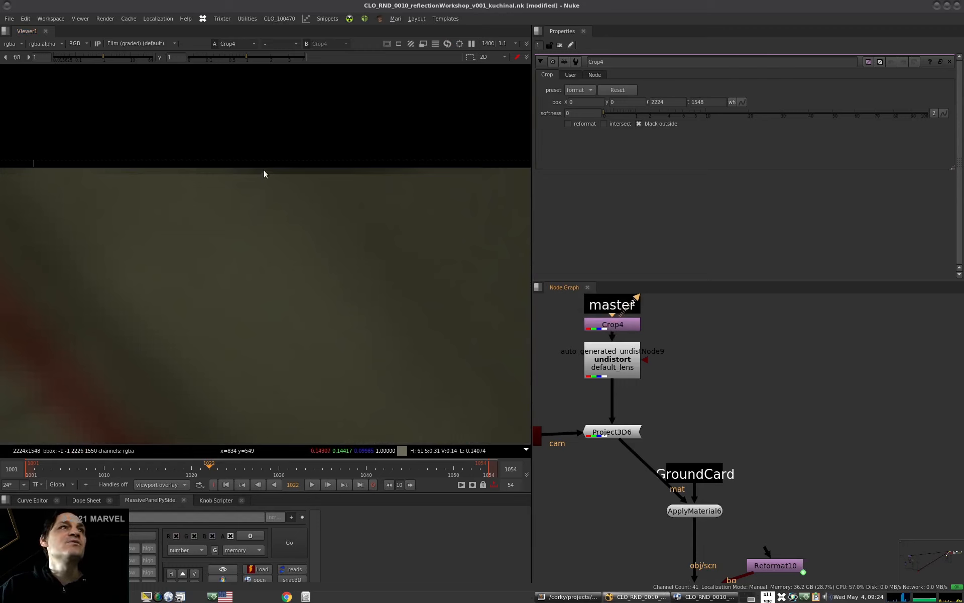
left_click(605, 327)
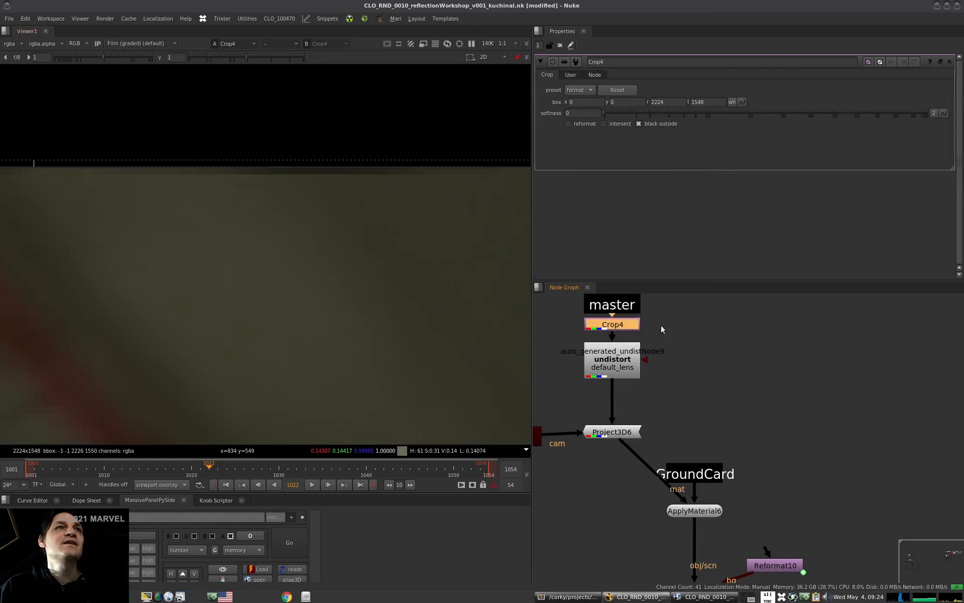
Submit the noRefl cache Write node to the render farm for frame 1054 only.
scroll(658, 329, "down", 5)
scroll(642, 467, "up", 5)
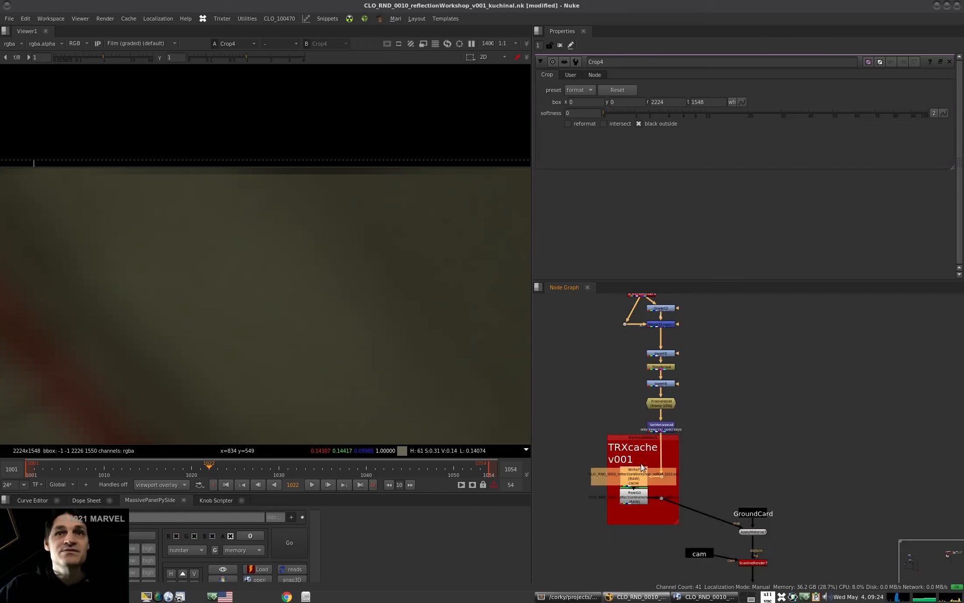
key("F7")
triple_click(351, 287)
type("1054")
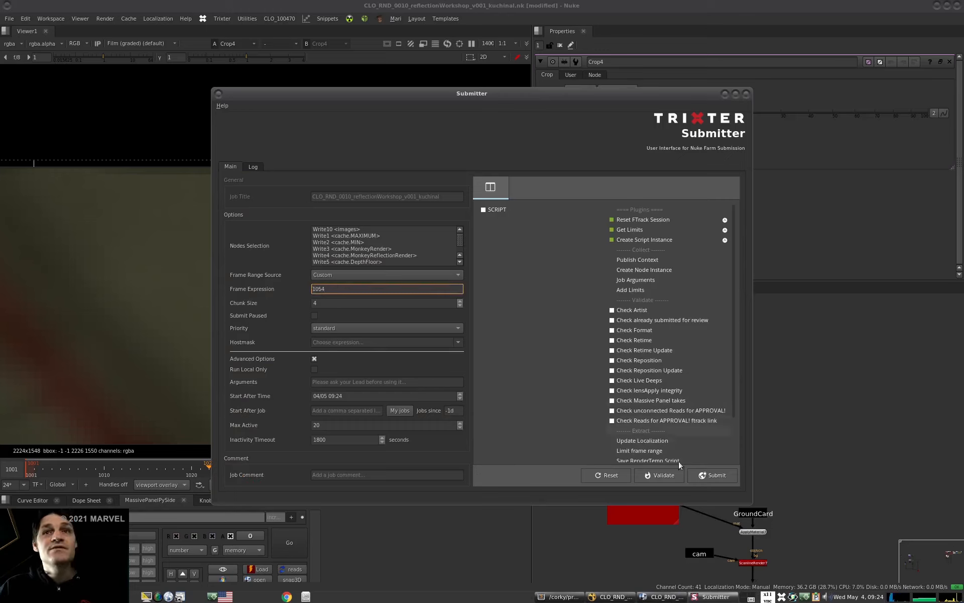
left_click(707, 476)
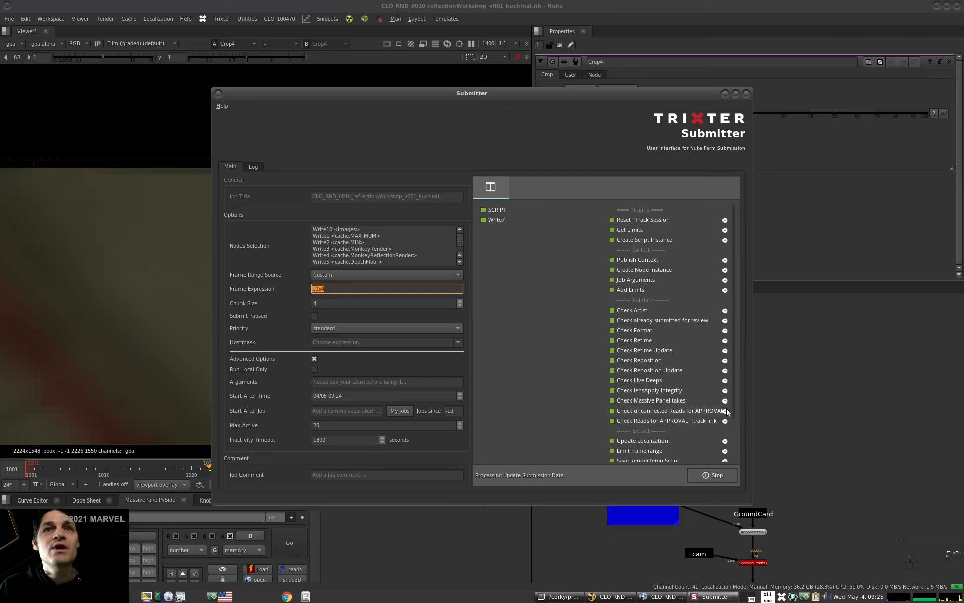
View the full frame of the Merge16 result, where the reprojected ground card comes in below the cache.
middle_click_drag(736, 418, 603, 375, "alt")
middle_click_drag(753, 459, 784, 369)
middle_click_drag(679, 302, 652, 347)
left_click(672, 445)
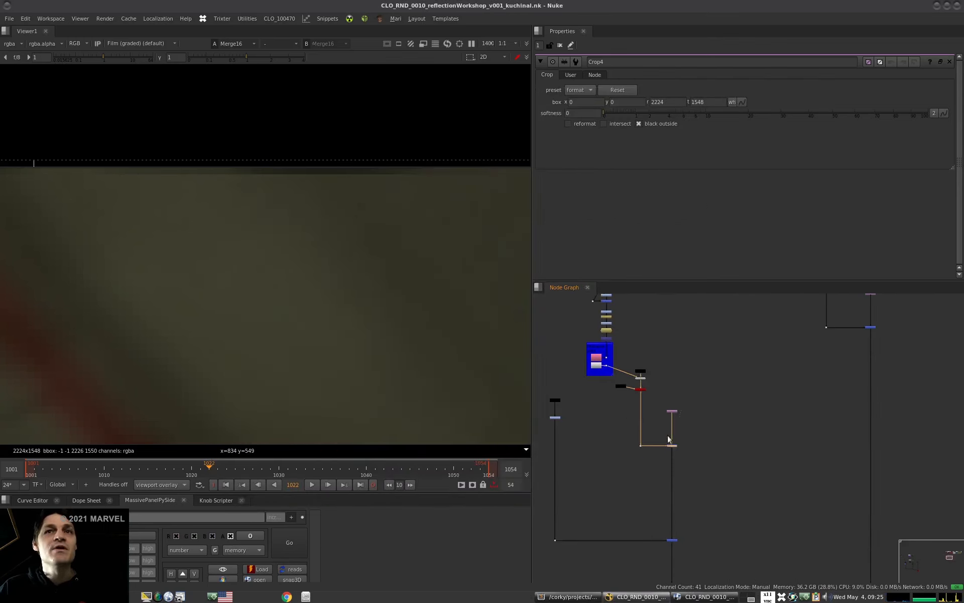
key("1")
scroll(306, 228, "down", 6)
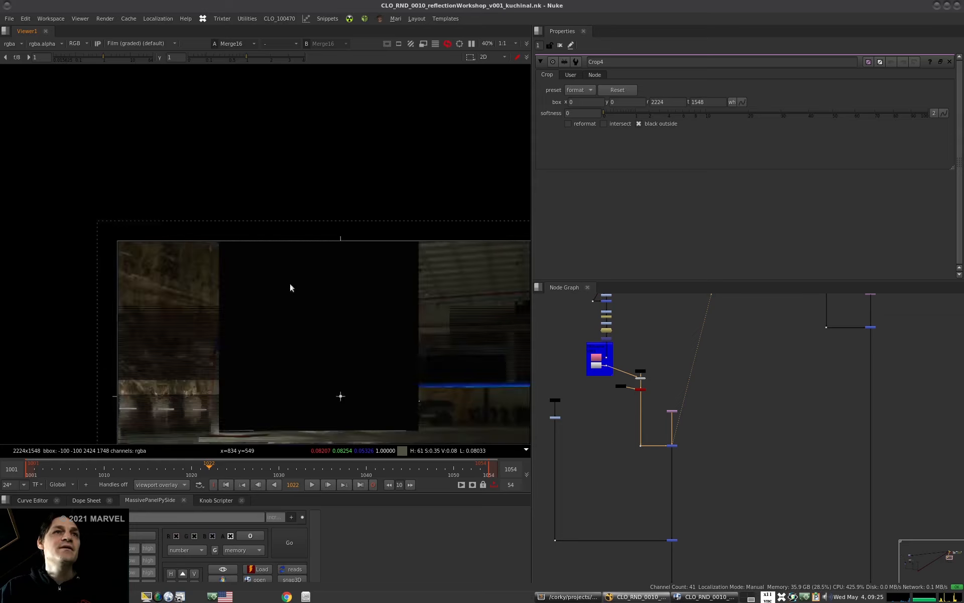
View the merges below Merge16 that add the monkey reflection and the monkey over the floor.
left_click(673, 540)
key("1")
middle_click_drag(683, 508, 733, 480)
key("1")
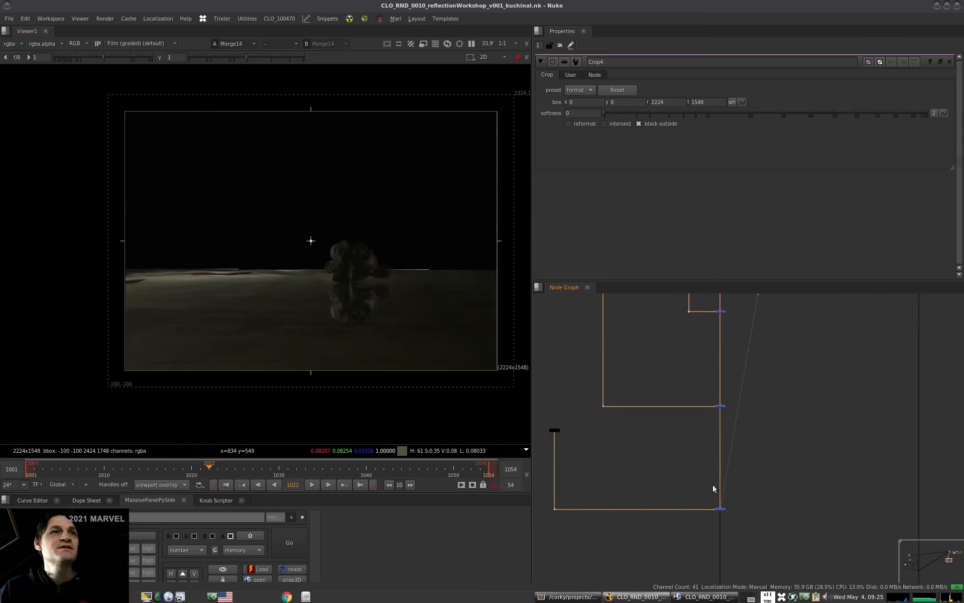
left_click_drag(748, 383, 705, 427)
left_click_drag(781, 476, 710, 518)
middle_click_drag(643, 408, 645, 500)
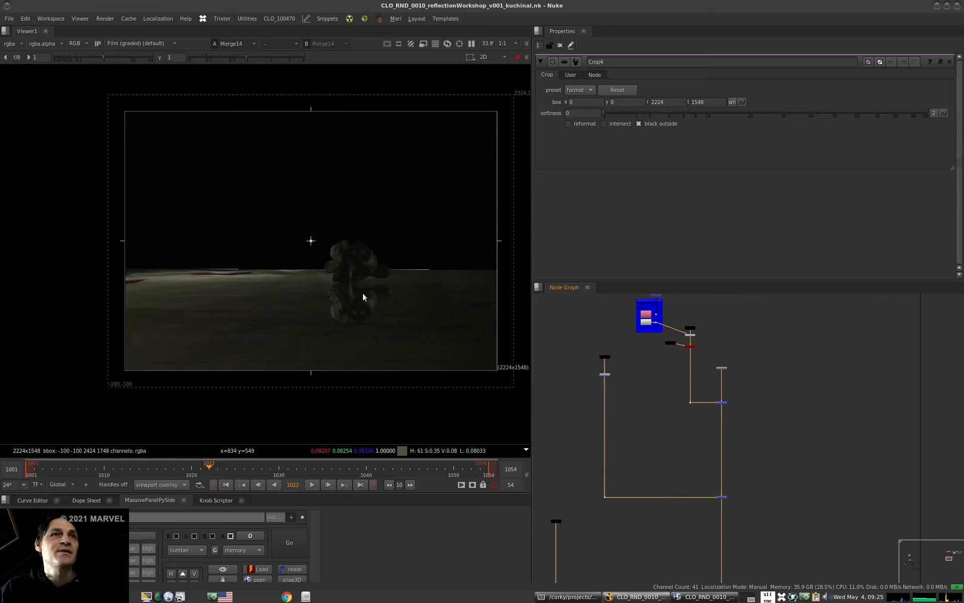
Raise the viewer gain to 3.4 and set the Multiply below MonkeyReflCompB to 0.63 to dim the reflection.
scroll(363, 293, "up", 8)
scroll(663, 408, "up", 3)
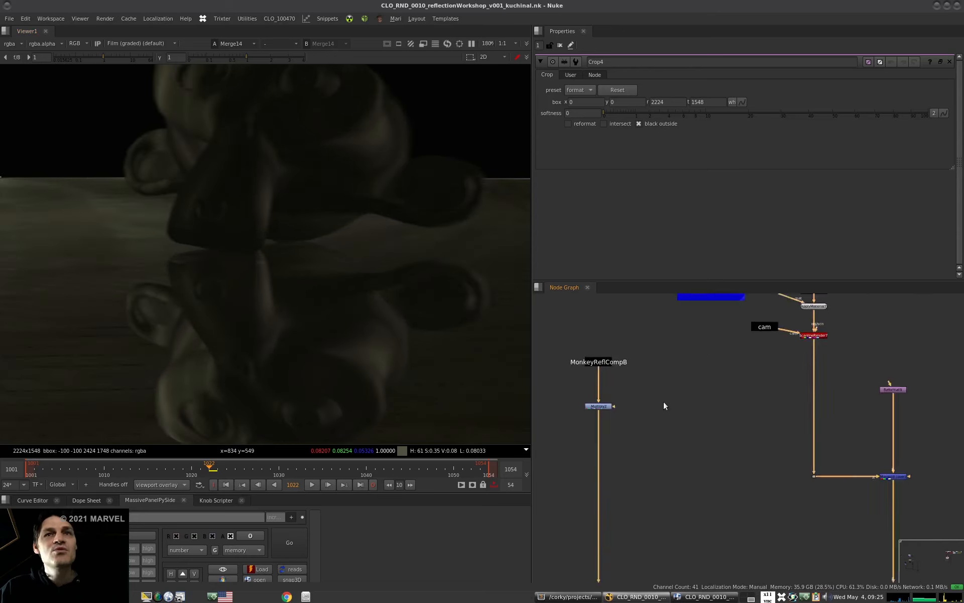
double_click(600, 407)
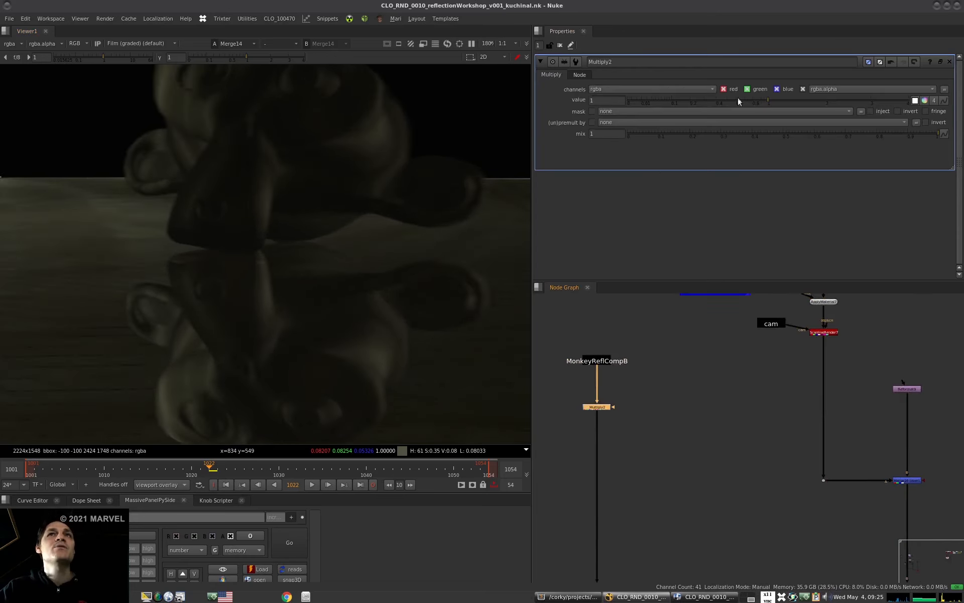
left_click_drag(116, 56, 119, 57)
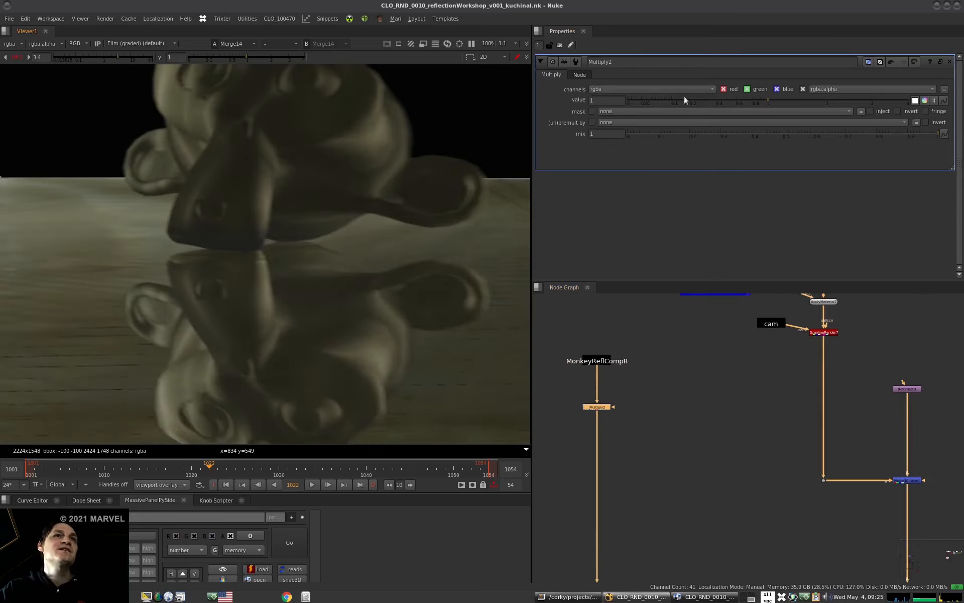
left_click_drag(764, 100, 734, 98)
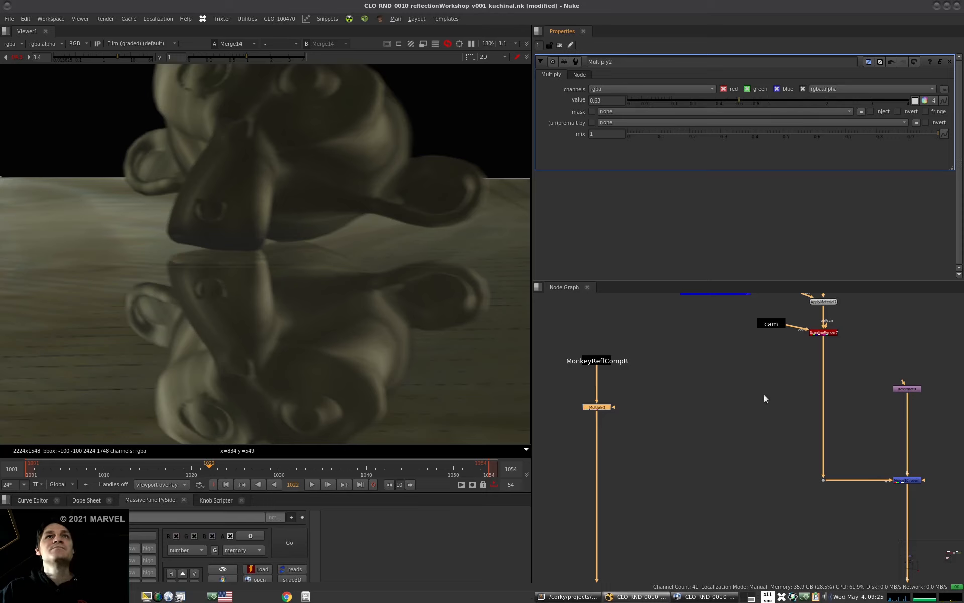
left_click_drag(668, 99, 725, 95)
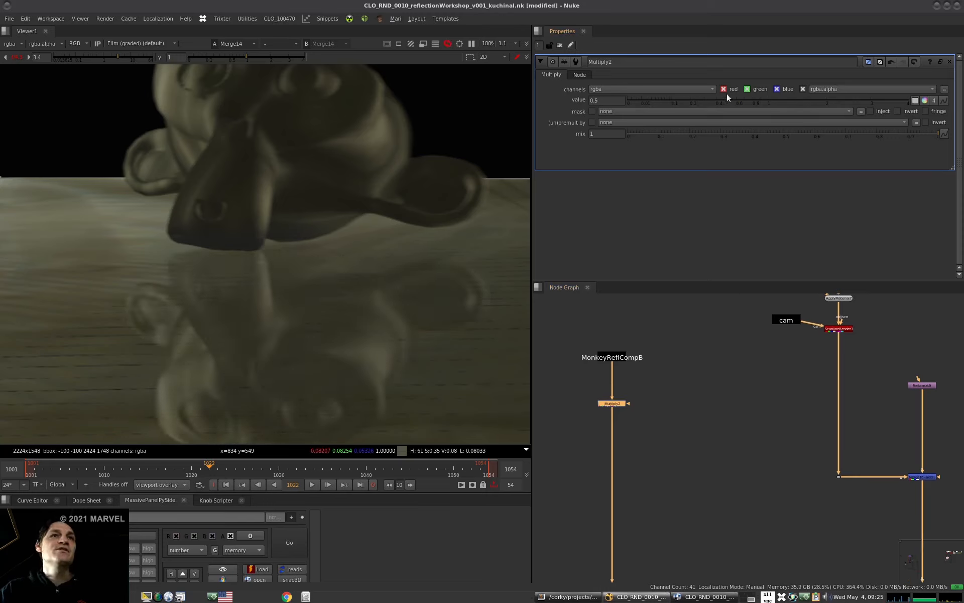
left_click(730, 98, "ctrl")
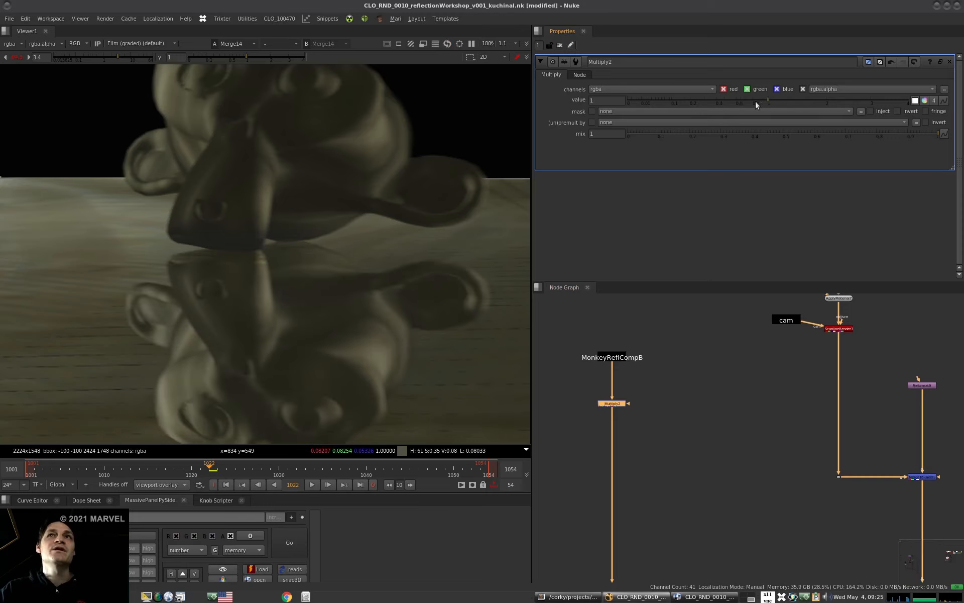
left_click_drag(767, 99, 739, 102)
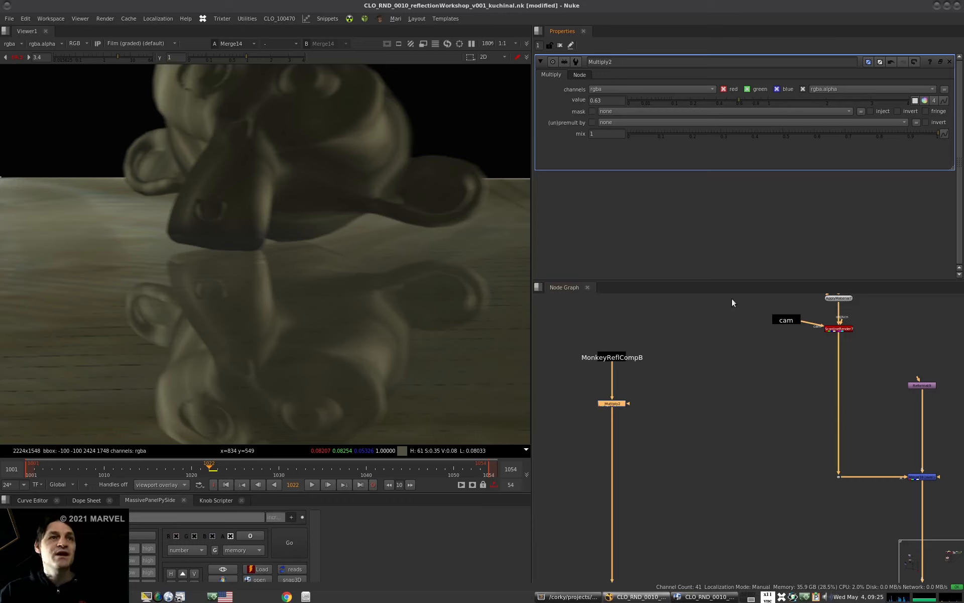
View the full composite at Merge12 and examine the dimmed monkey reflection on the floor.
middle_click_drag(688, 349, 585, 369, "alt")
middle_click_drag(699, 396, 657, 383)
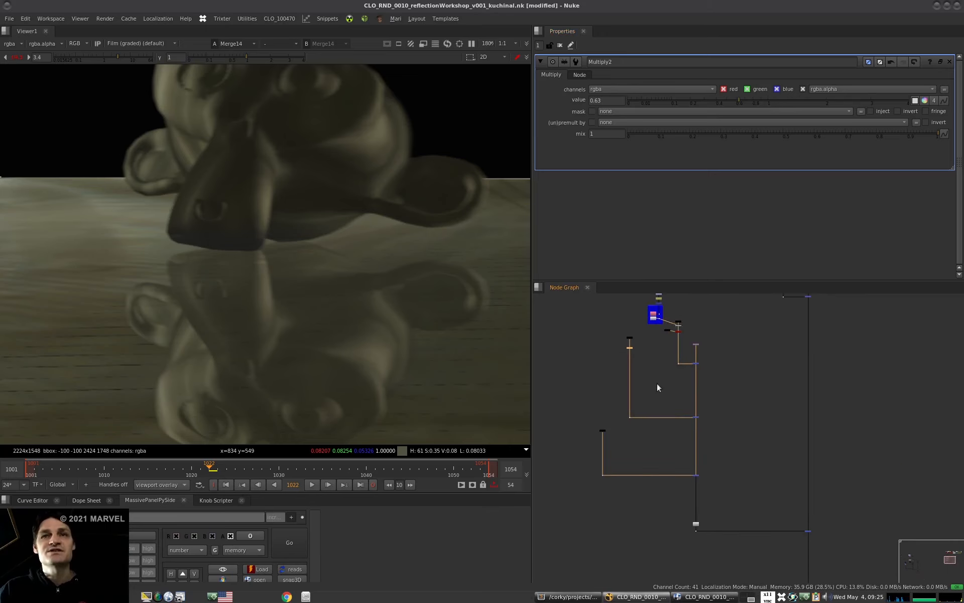
left_click_drag(837, 538, 794, 519)
key("1")
middle_click_drag(256, 335, 235, 347, "alt")
middle_click_drag(234, 347, 239, 288)
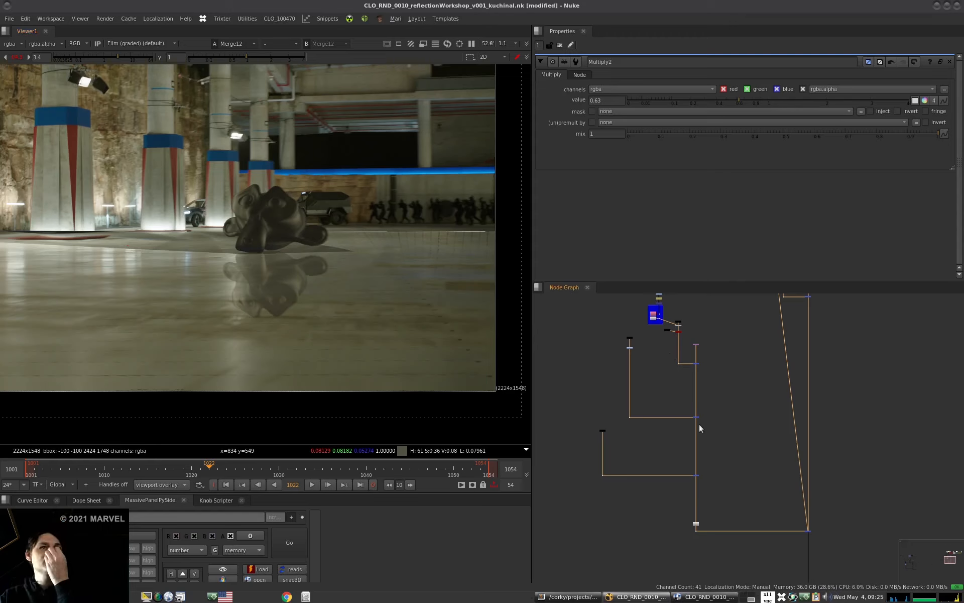
View the clean floor merge on its own, followed by the separate monkey reflection input.
left_click(695, 363)
key("1")
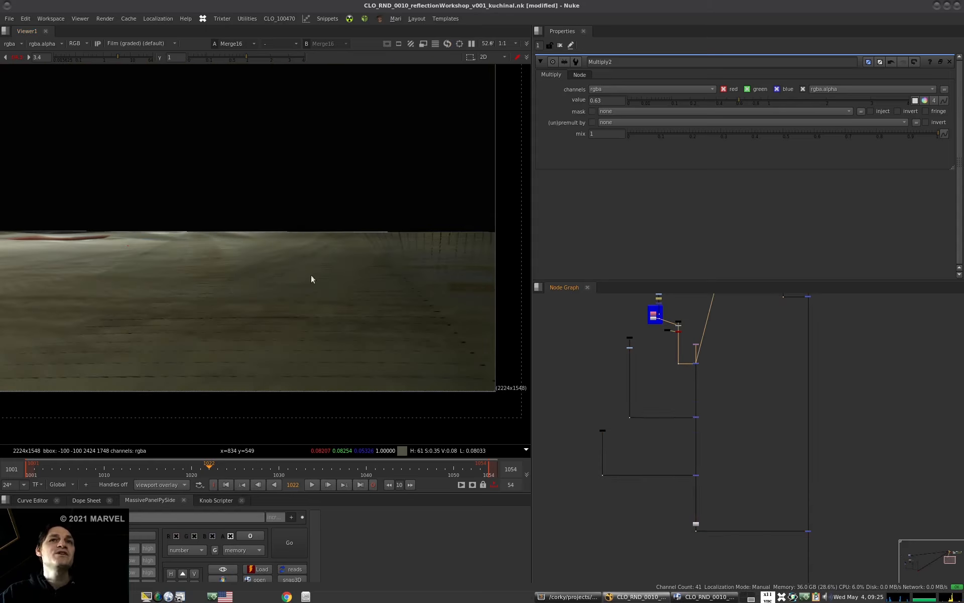
left_click(696, 417)
left_click_drag(696, 418, 787, 482)
key("1")
Duplicate the MonkeyReflCompB node and place the copy beside the main branch below Merge13 (over).
scroll(626, 338, "up", 7)
key("ctrl+c")
key("ctrl+v")
scroll(673, 324, "down", 2)
scroll(819, 473, "up", 5)
middle_click_drag(820, 473, 798, 468)
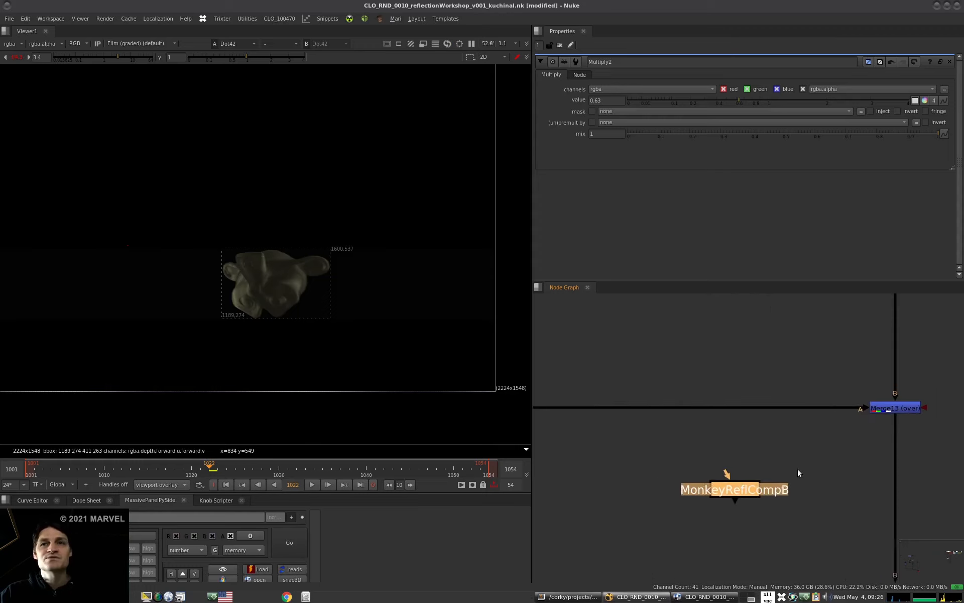
Insert a Copy node below Merge13 taking alpha from the duplicated MonkeyReflCompB, followed by a Premult node.
left_click(807, 509)
key("k")
left_click_drag(818, 517, 876, 518)
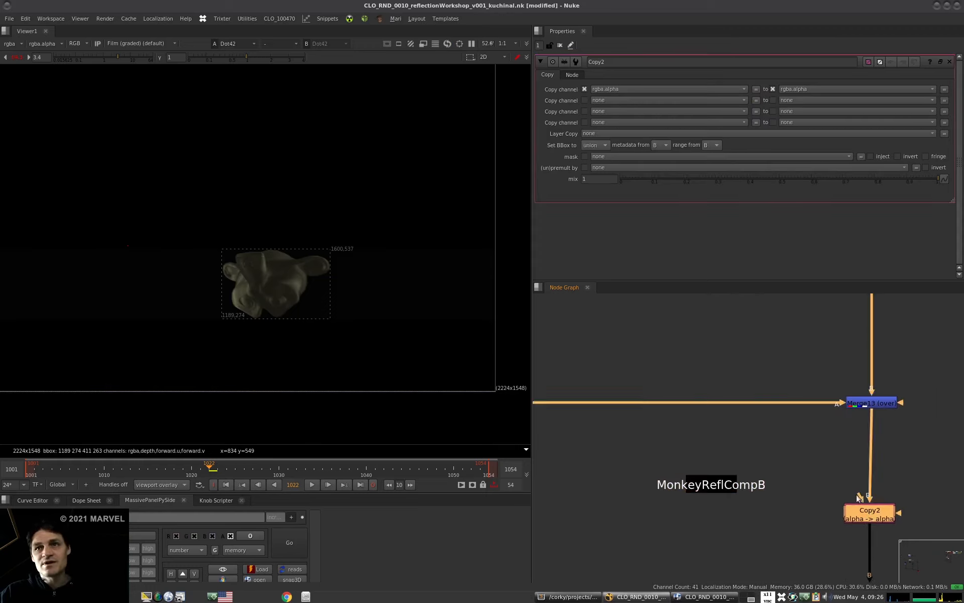
key("shift+p")
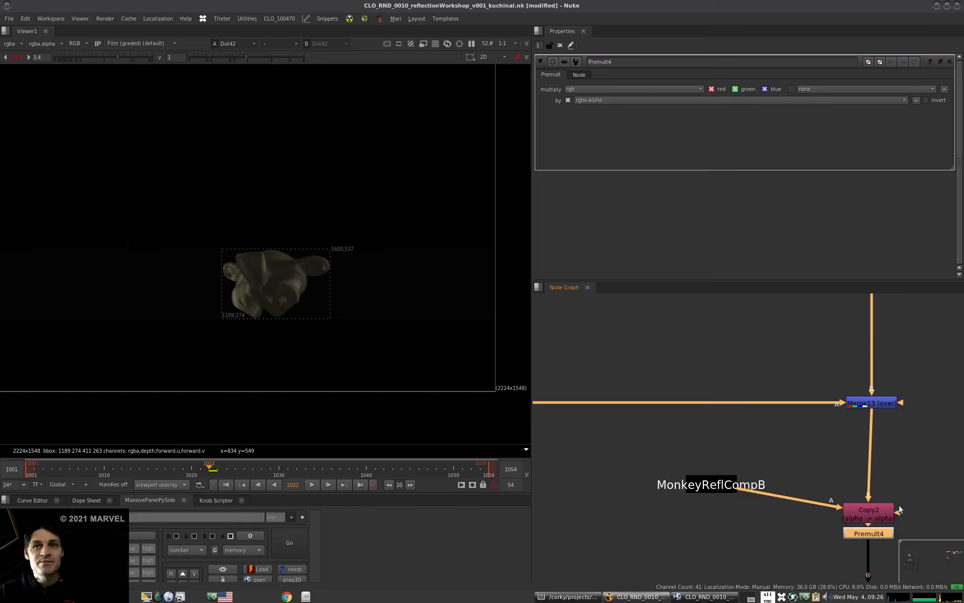
View the Premult output and examine the isolated monkey reflection up close.
middle_click_drag(945, 509, 839, 435)
left_click(838, 436)
left_click(777, 456)
key("1")
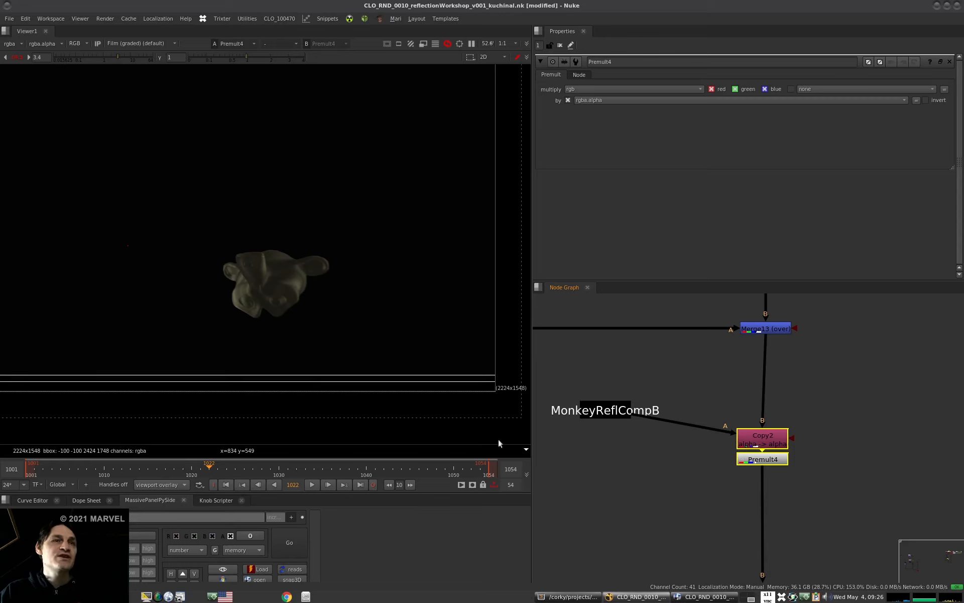
scroll(309, 287, "up", 4)
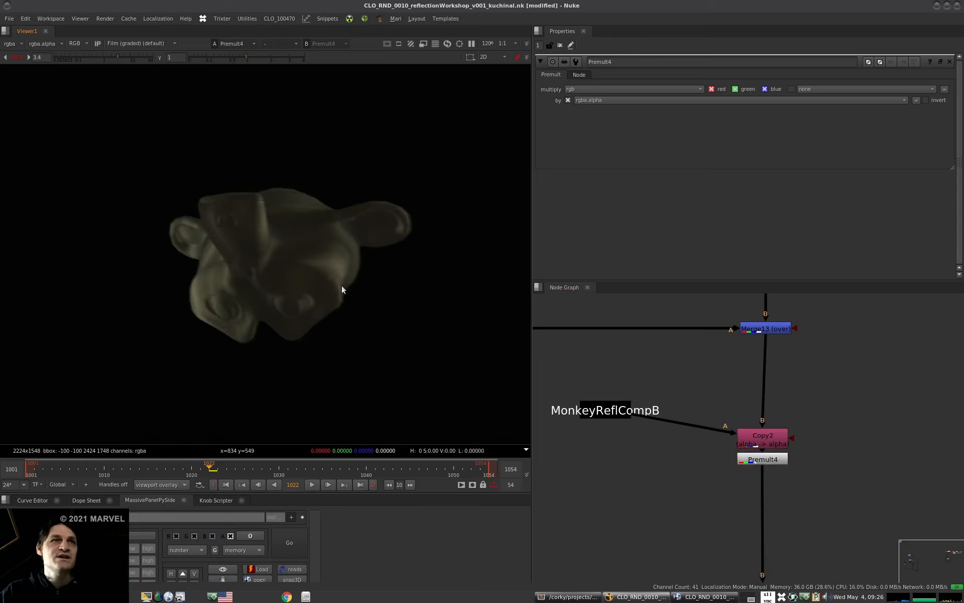
Lower the value of the Multiply node below the original MonkeyReflCompB to 0.014.
scroll(702, 439, "down", 5)
double_click(613, 347)
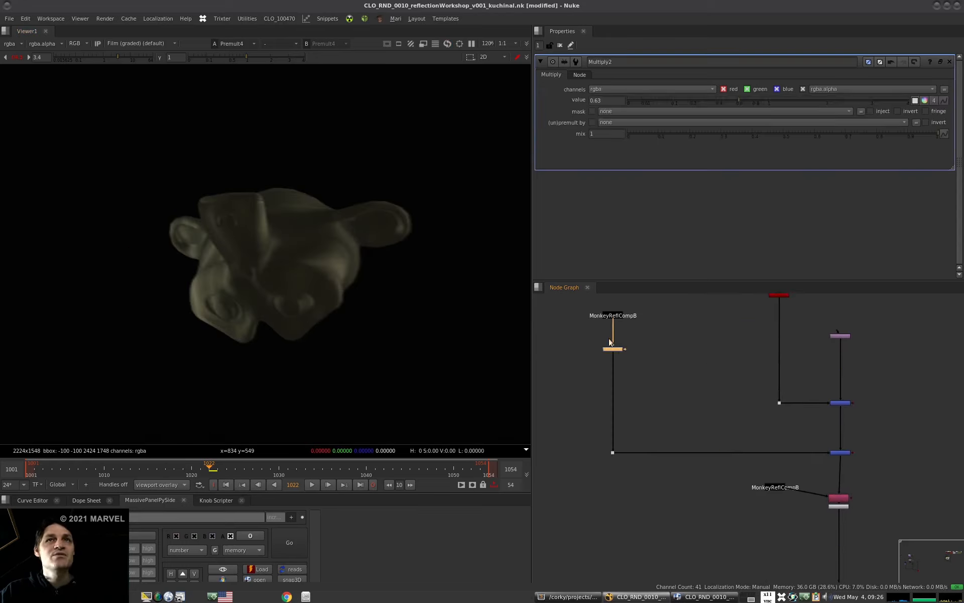
left_click_drag(732, 99, 643, 101)
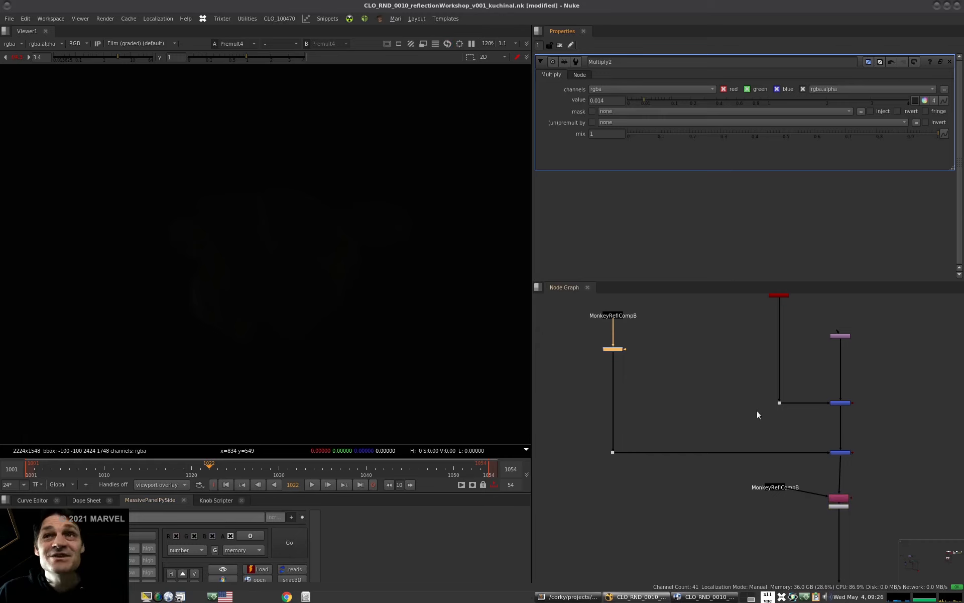
View the Merge16 output and inspect the Read11 cache node's settings to trace the missing floor.
left_click(840, 402)
key("1")
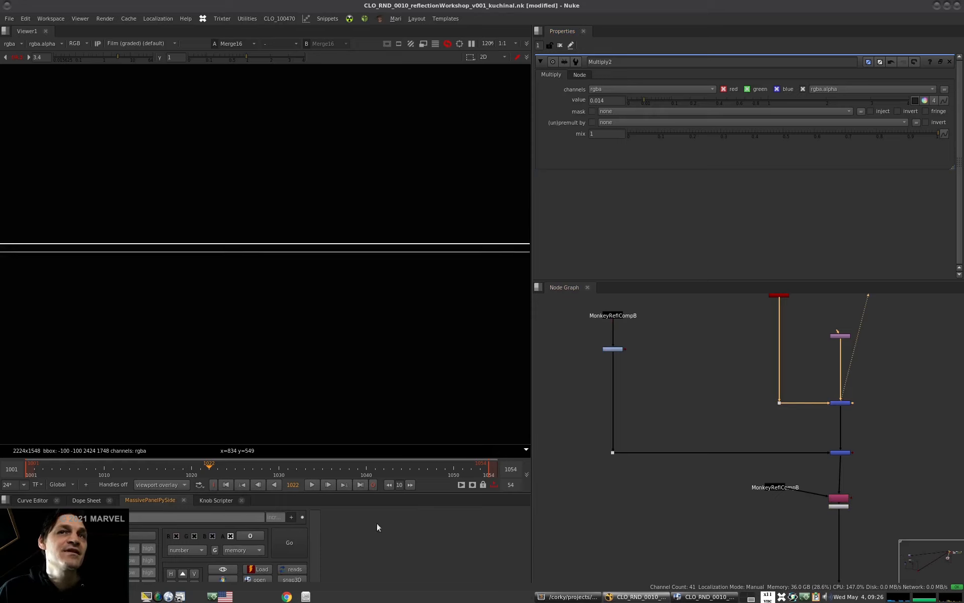
middle_click_drag(792, 365, 703, 384, "alt")
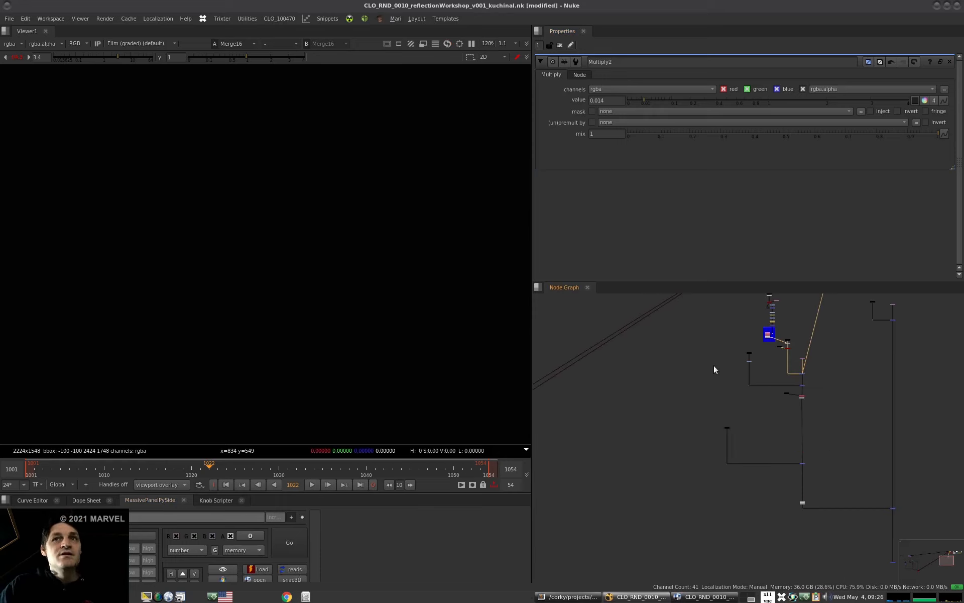
scroll(772, 332, "up", 10)
left_click(737, 348)
key("shift+r")
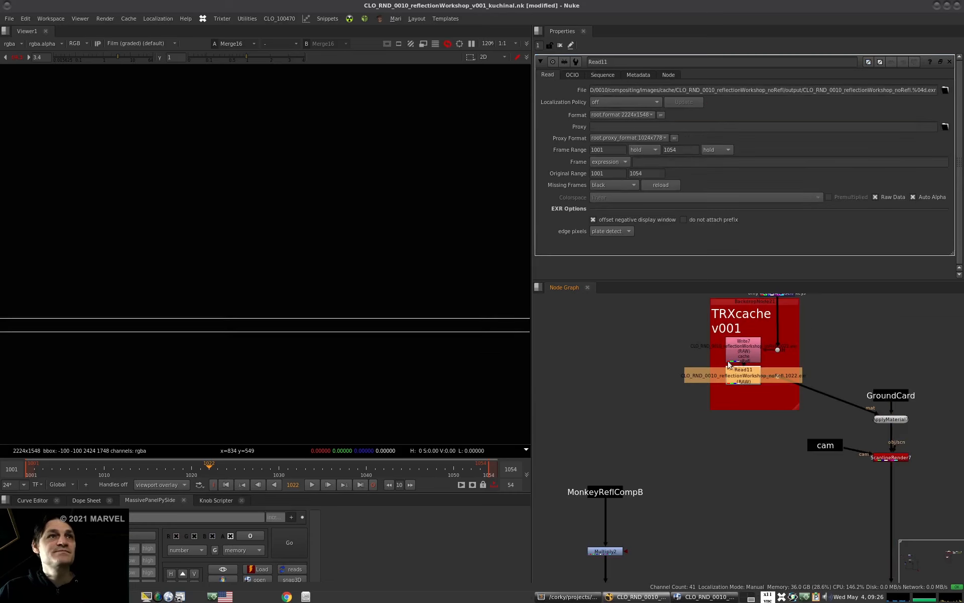
left_click_drag(796, 365, 764, 389)
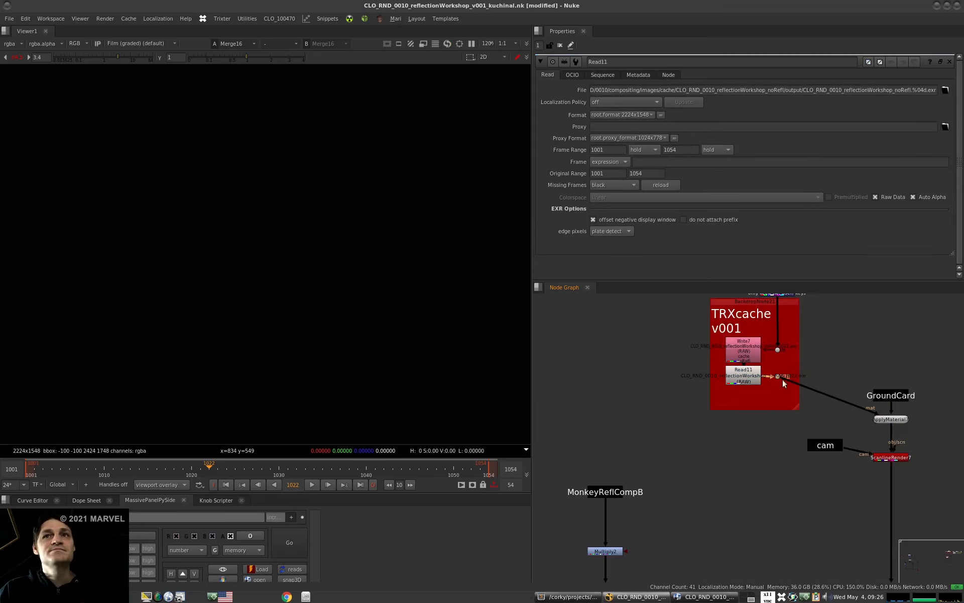
scroll(709, 435, "down", 5)
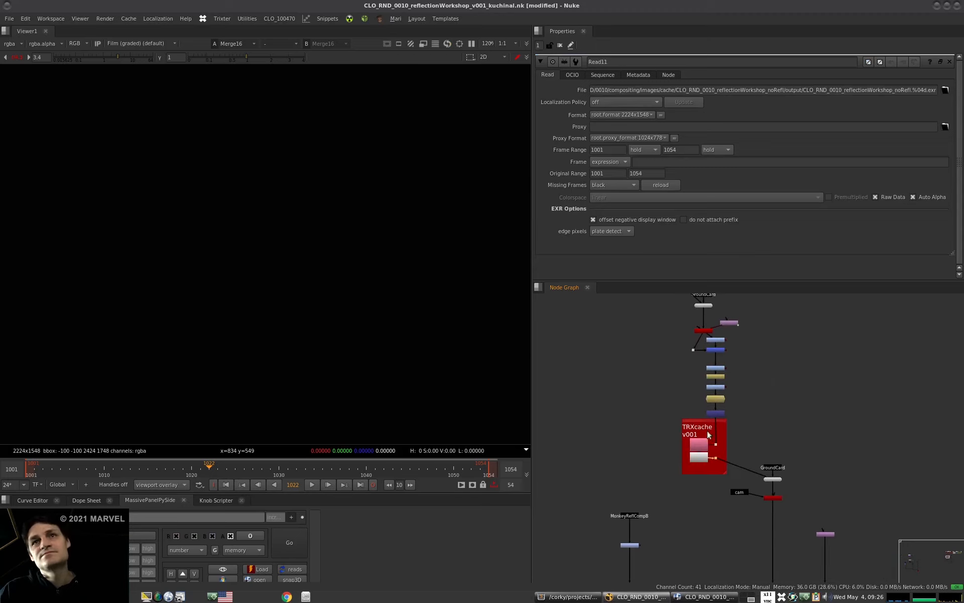
Compare the images entering and leaving the TRXcache by viewing its upper and lower Dot nodes.
left_click(717, 445)
key("1")
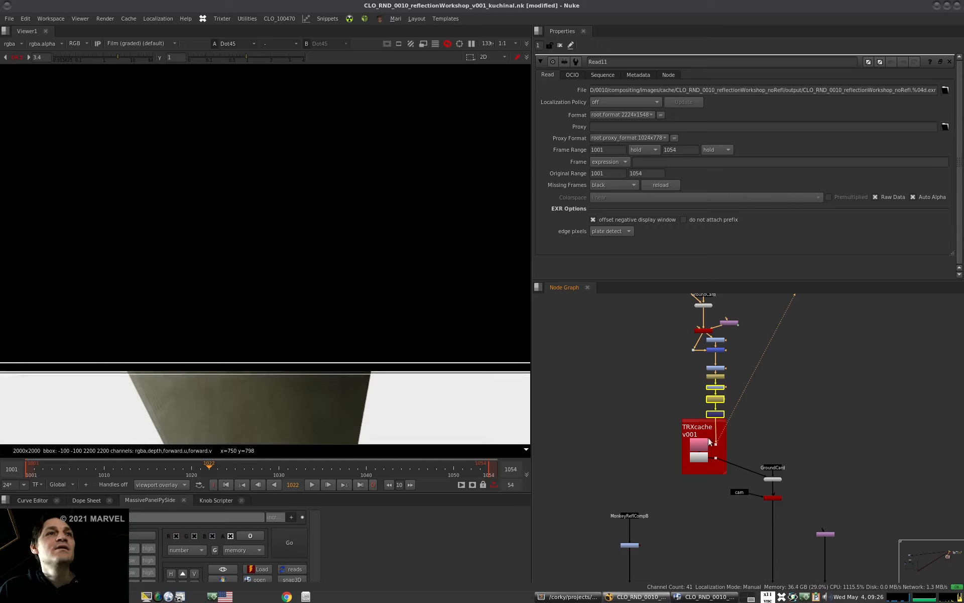
left_click(716, 458)
key("1")
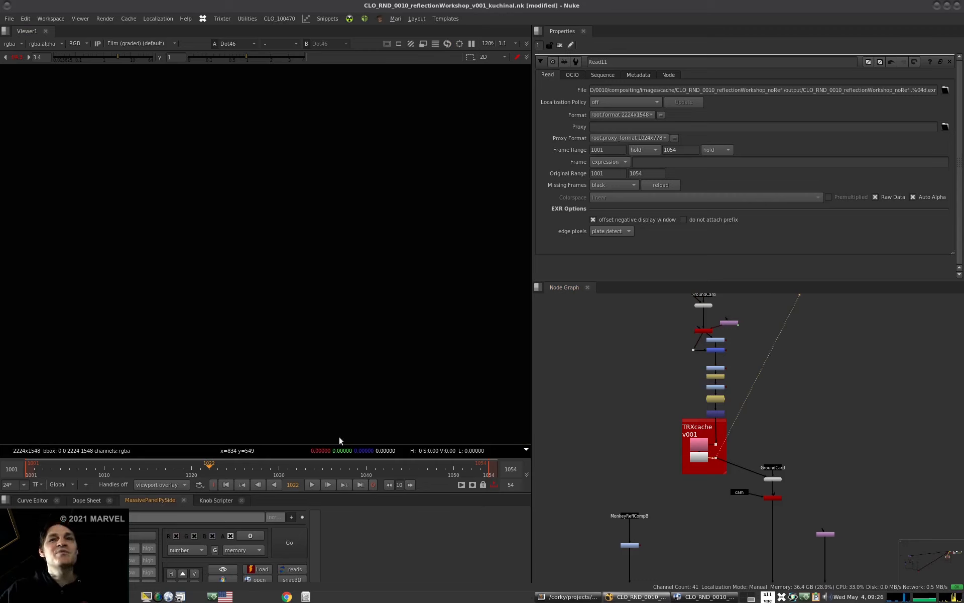
Render frame 1054 of the clean floor through the Write7 cache node.
left_click(697, 446)
key("F7")
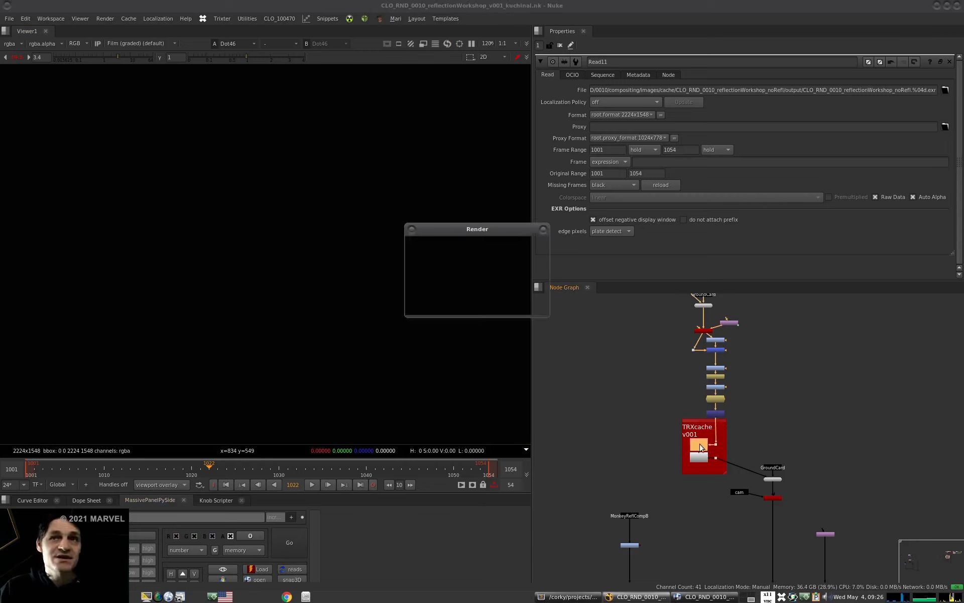
left_click(470, 298)
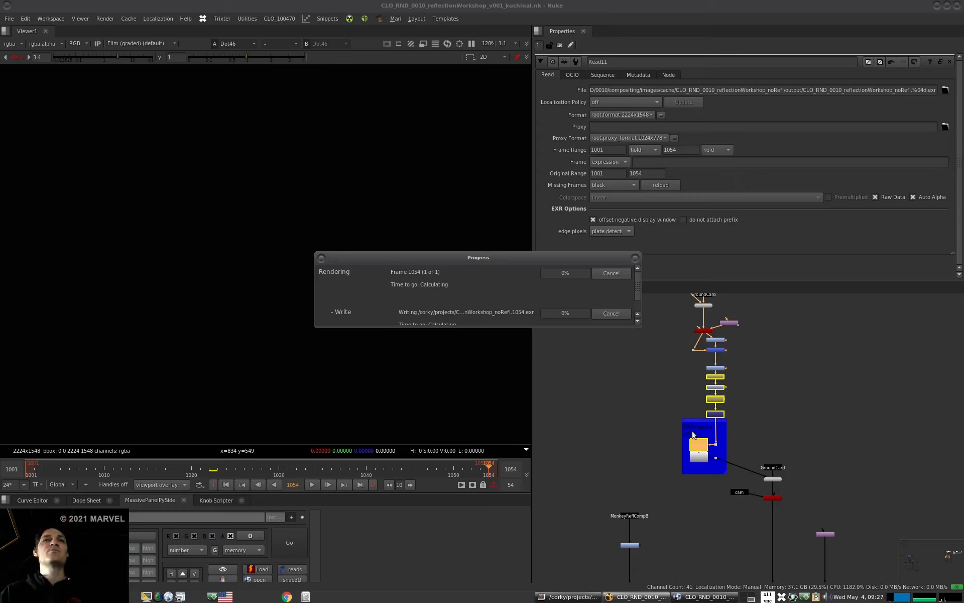
double_click(608, 150)
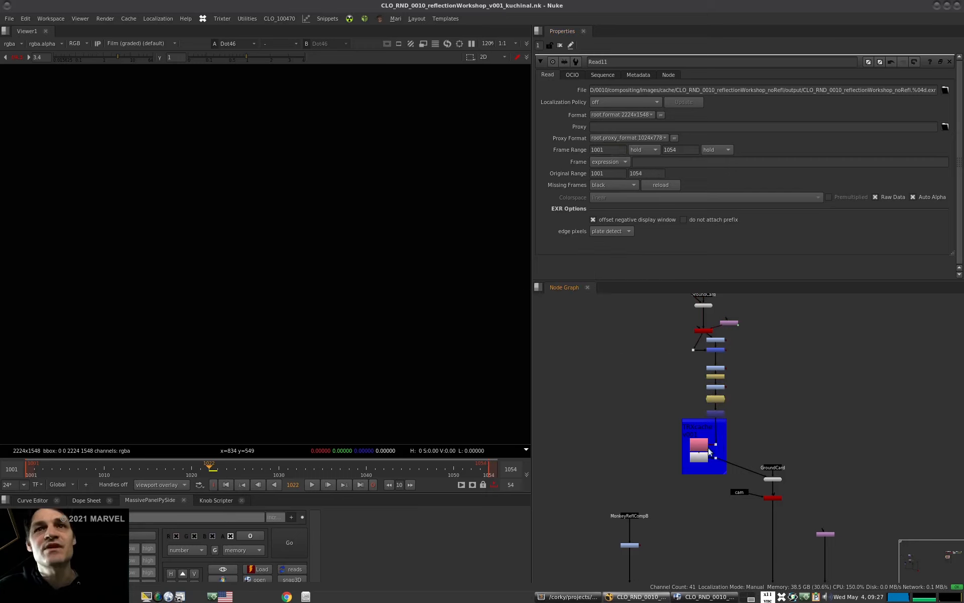
Insert a FrameHold node after the cache's output Dot and set its first frame to 1054.
scroll(697, 454, "up", 5)
middle_click_drag(779, 470, 748, 433)
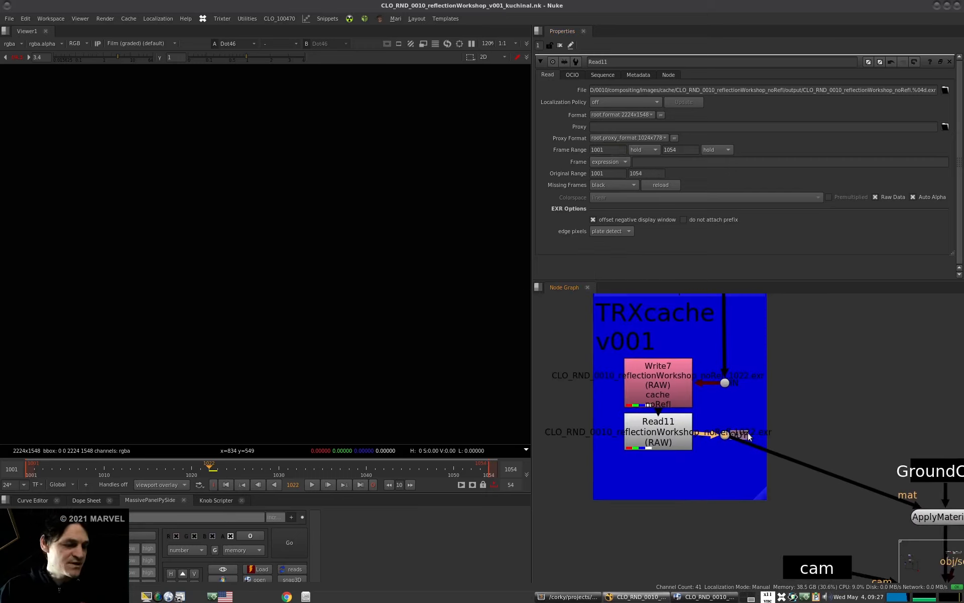
key("h")
left_click_drag(603, 90, 535, 91)
type("1054")
key("Return")
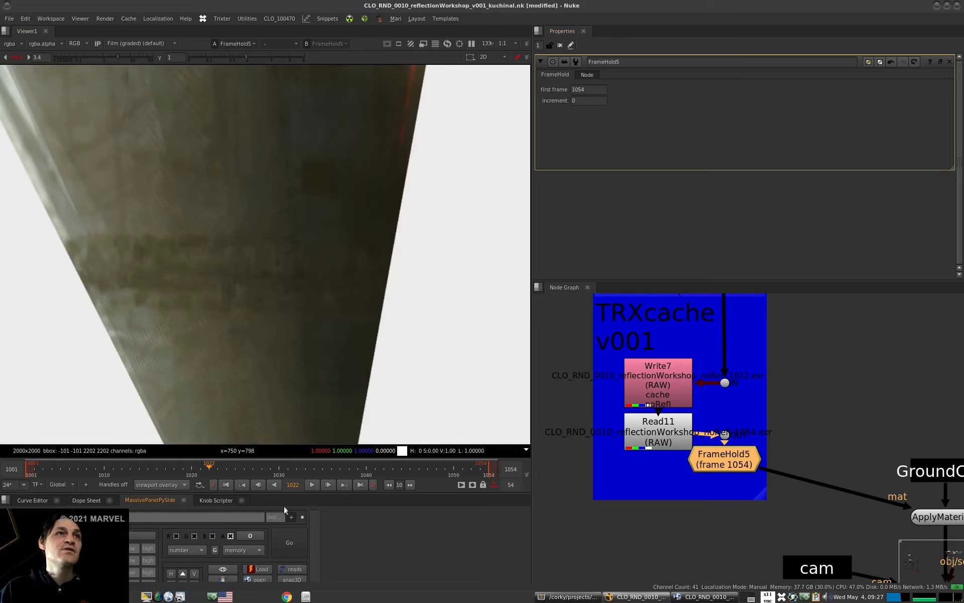
Try holding frame 1001 in the FrameHold, and set its first frame back to 1054.
type("1001")
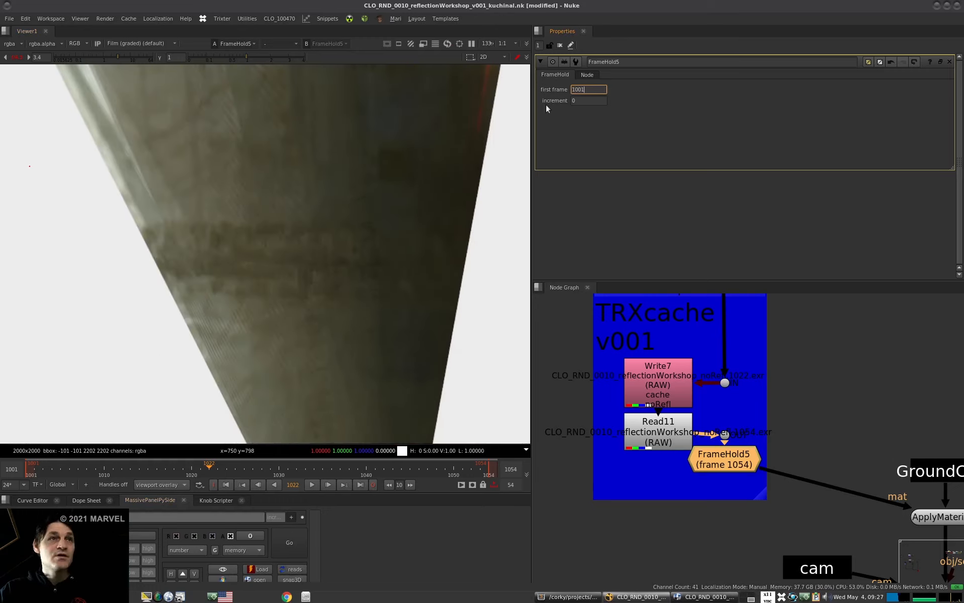
key("Return")
type("1054")
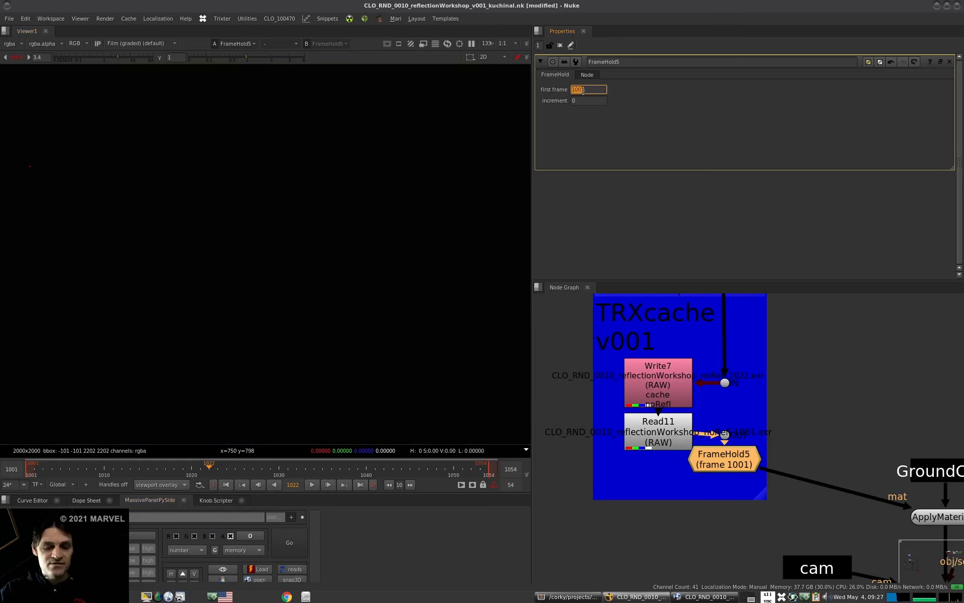
key("Return")
View the Premult output below the Copy node to check the floor within the monkey reflection's alpha.
scroll(668, 446, "down", 7)
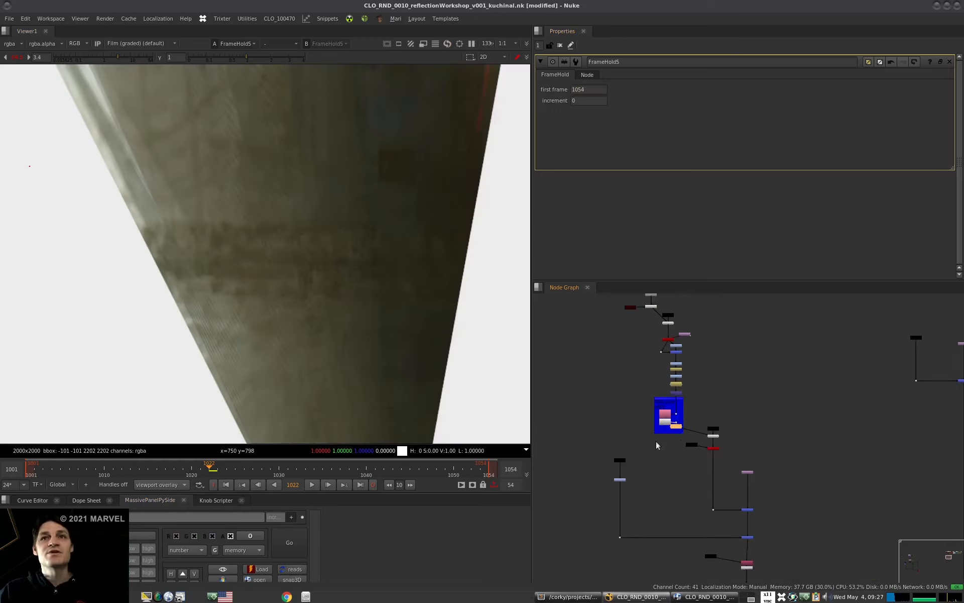
scroll(688, 374, "up", 4)
middle_click_drag(712, 424, 707, 424)
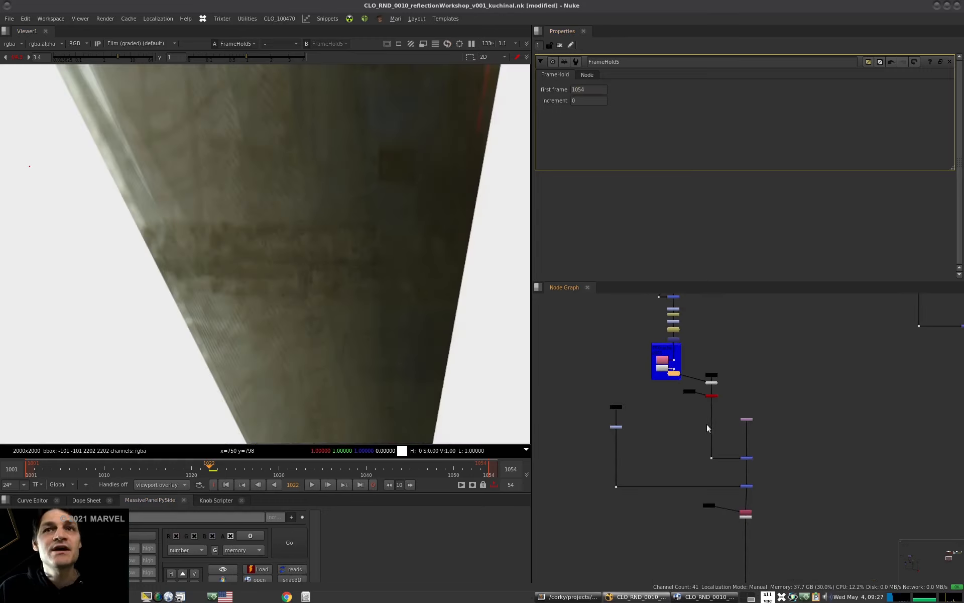
scroll(735, 520, "up", 4)
left_click(763, 507)
key("1")
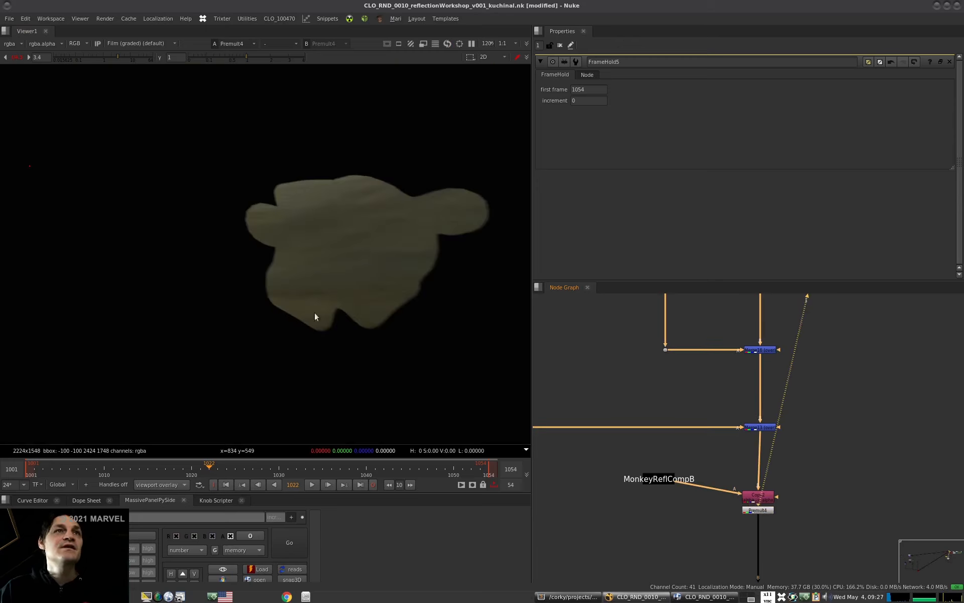
Set the value of the Multiply node below the original MonkeyReflCompB to 0.8.
scroll(620, 403, "down", 3)
scroll(619, 404, "down", 3)
left_click(611, 372)
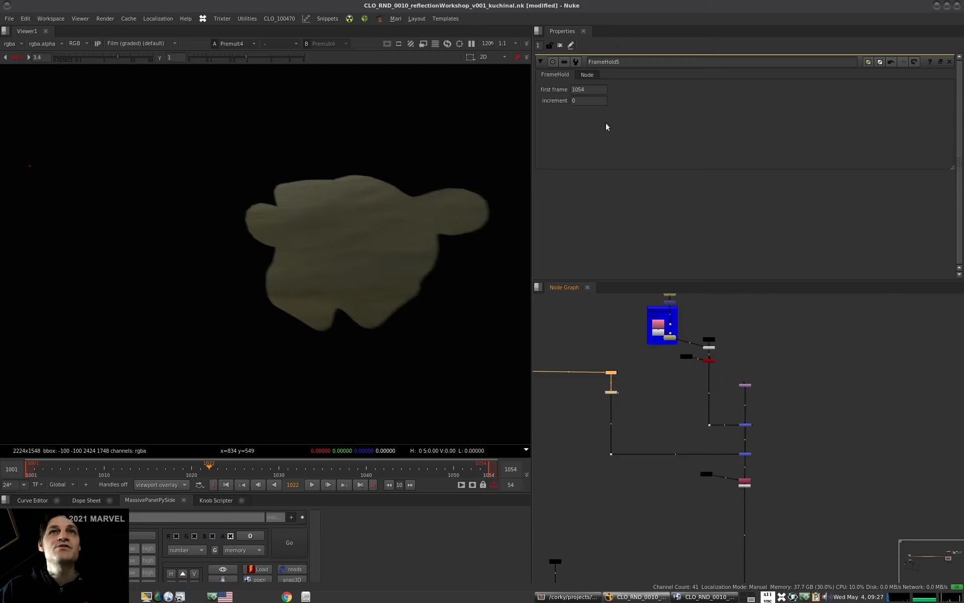
double_click(611, 391)
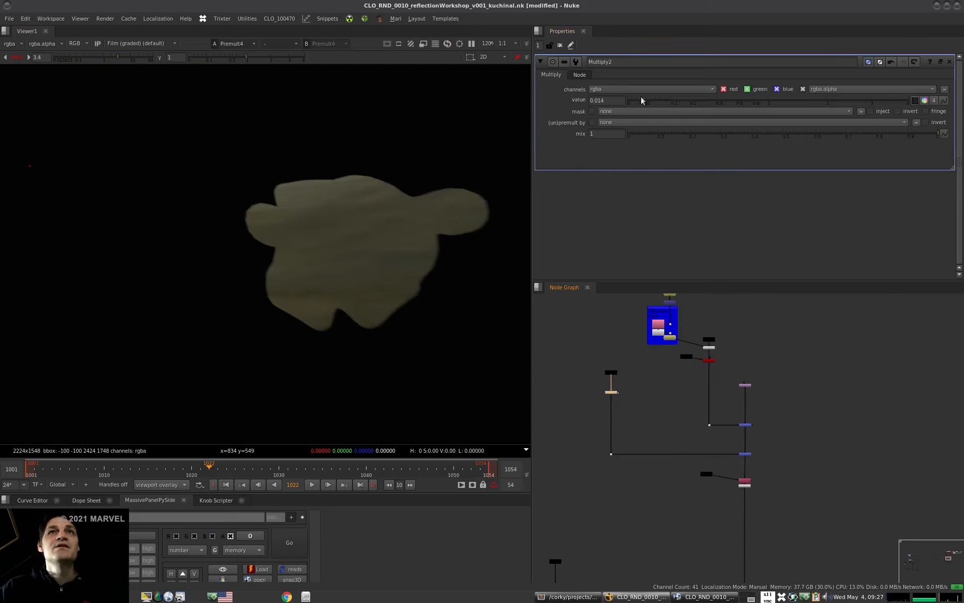
left_click_drag(754, 99, 701, 100)
left_click_drag(620, 102, 564, 101)
type(".8")
key("Return")
scroll(553, 437, "down", 5)
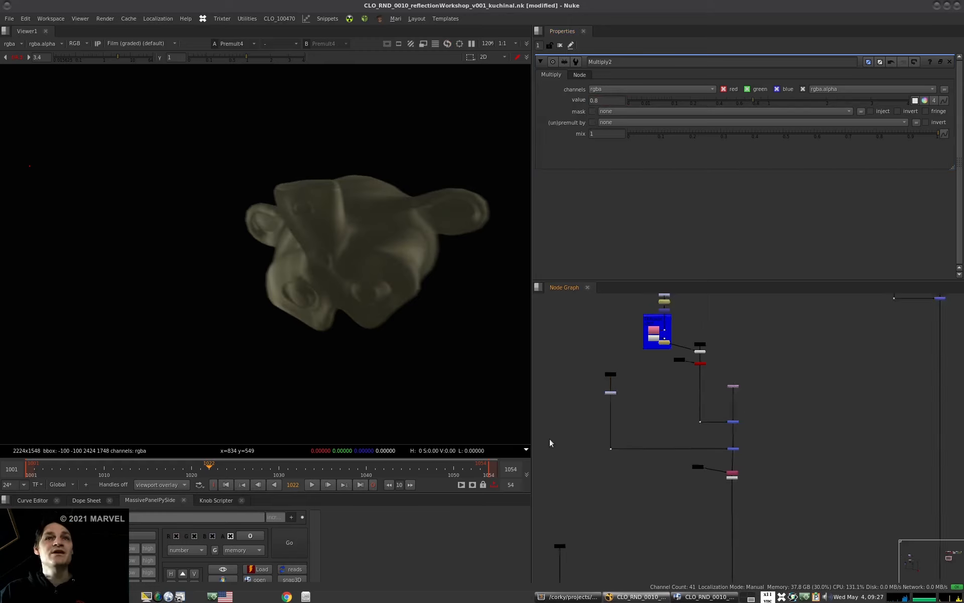
View the Merge12 composite and scrub through the shot to check the monkey's floor reflection.
left_click_drag(698, 442, 669, 452)
key("1")
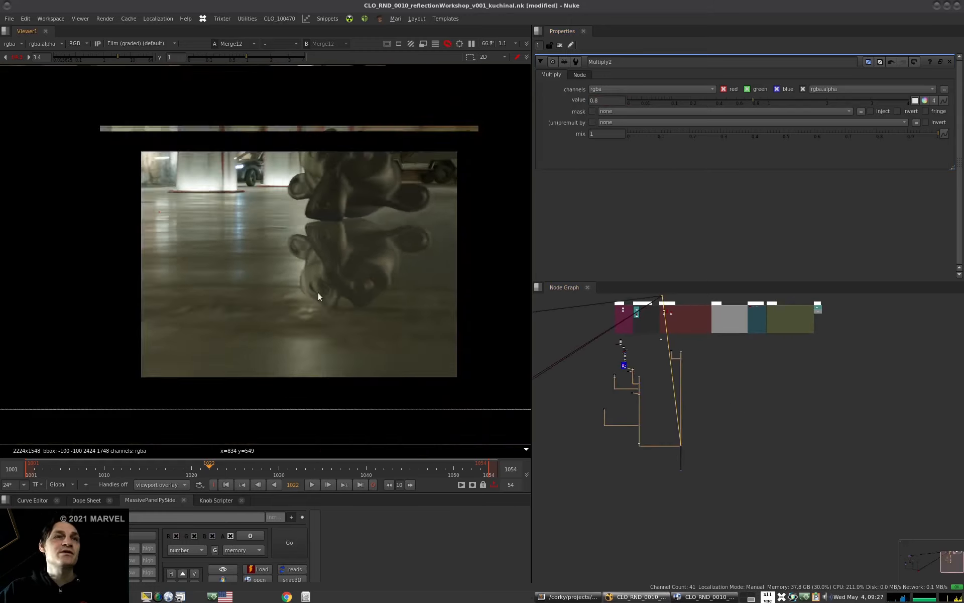
left_click(157, 468)
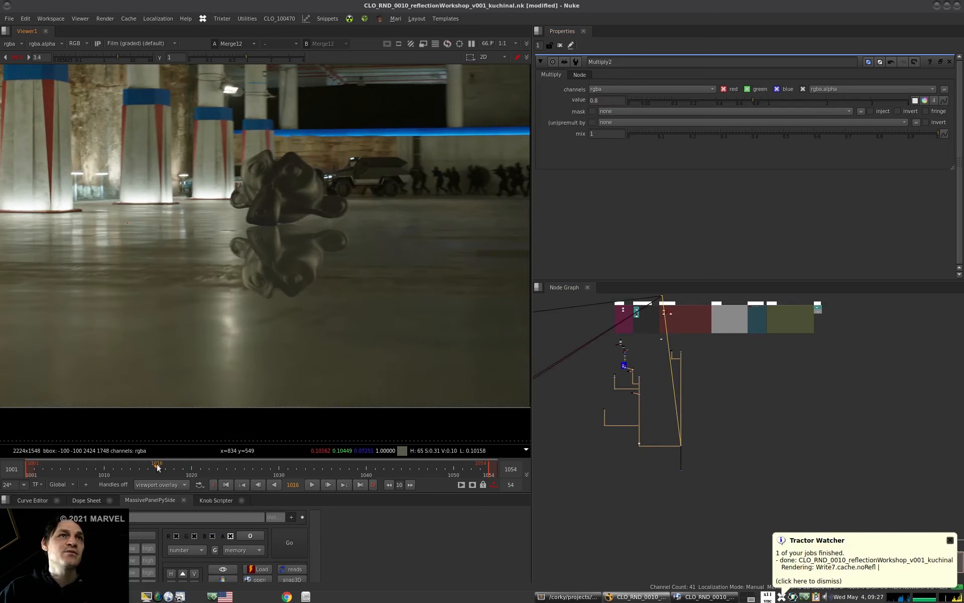
left_click(95, 471)
left_click_drag(95, 469, 294, 469)
left_click(195, 471)
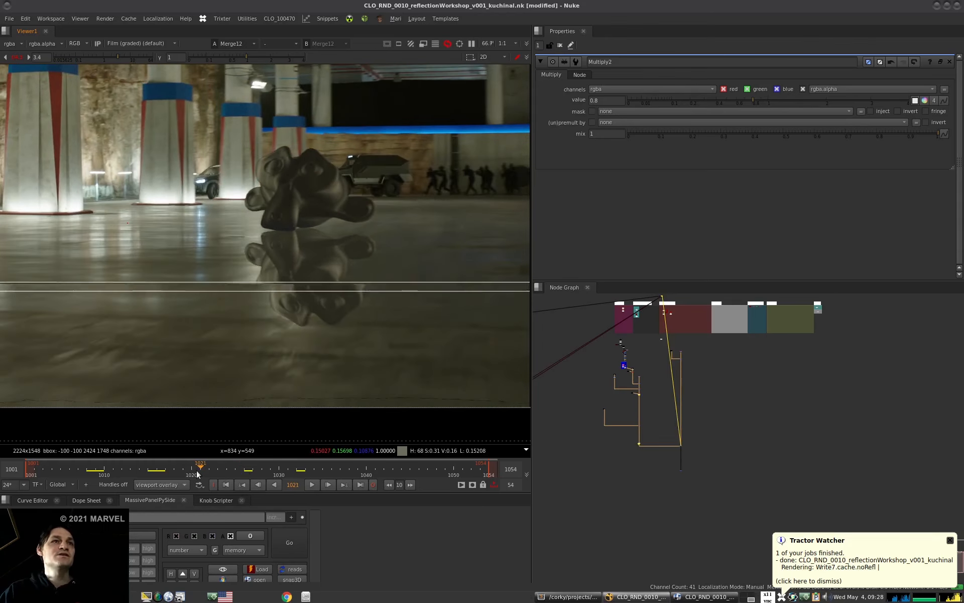
left_click_drag(179, 471, 101, 477)
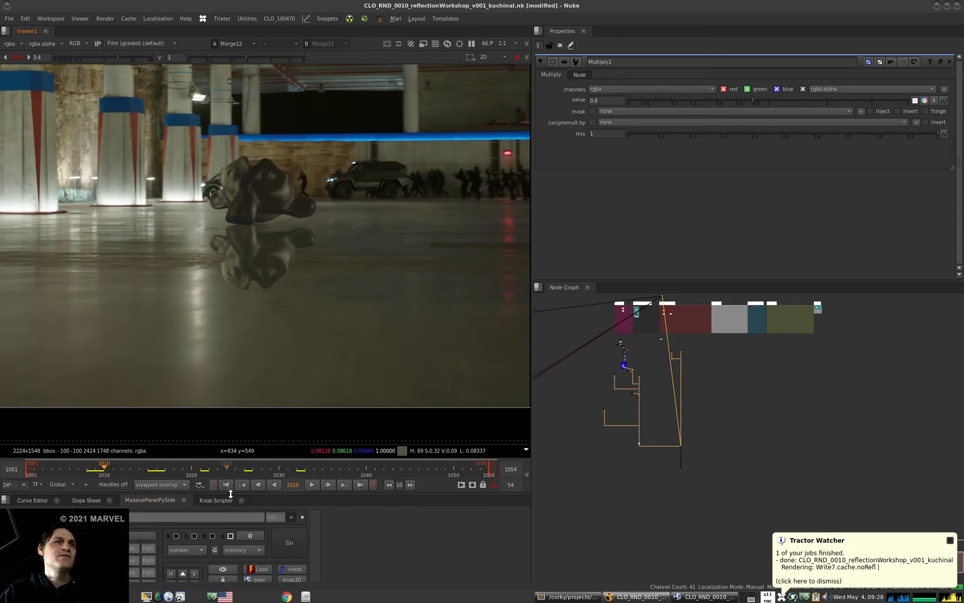
Play the composite from the first frame and scrub to frame 1024 to judge the reflection in motion.
left_click(226, 485)
left_click(312, 485)
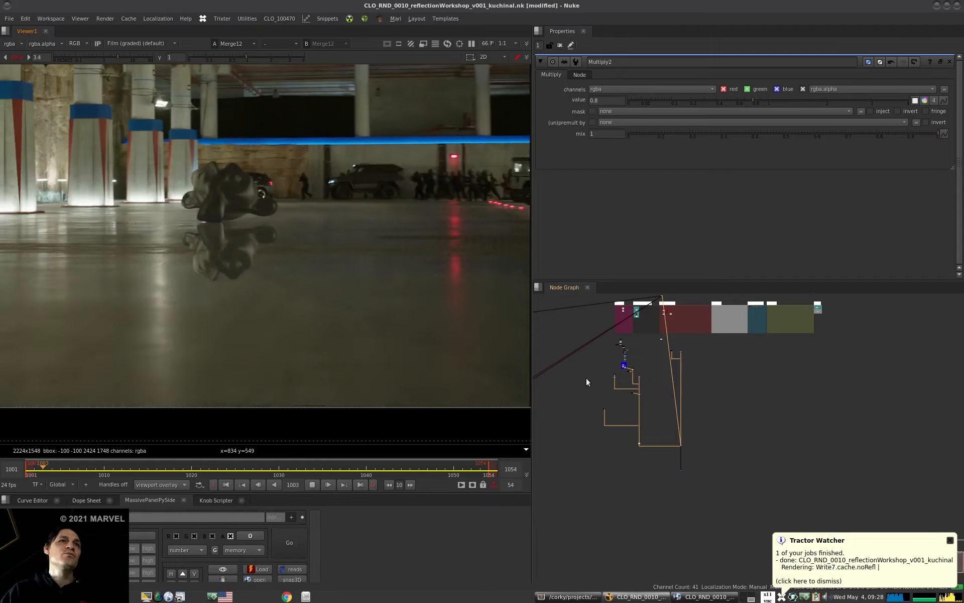
left_click(312, 484)
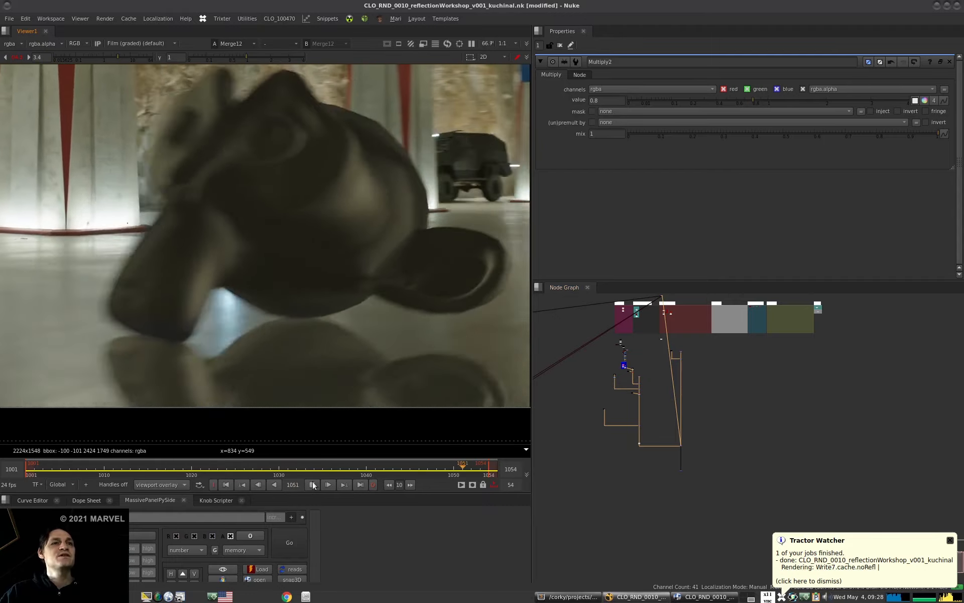
left_click(218, 469)
left_click_drag(199, 465, 181, 461)
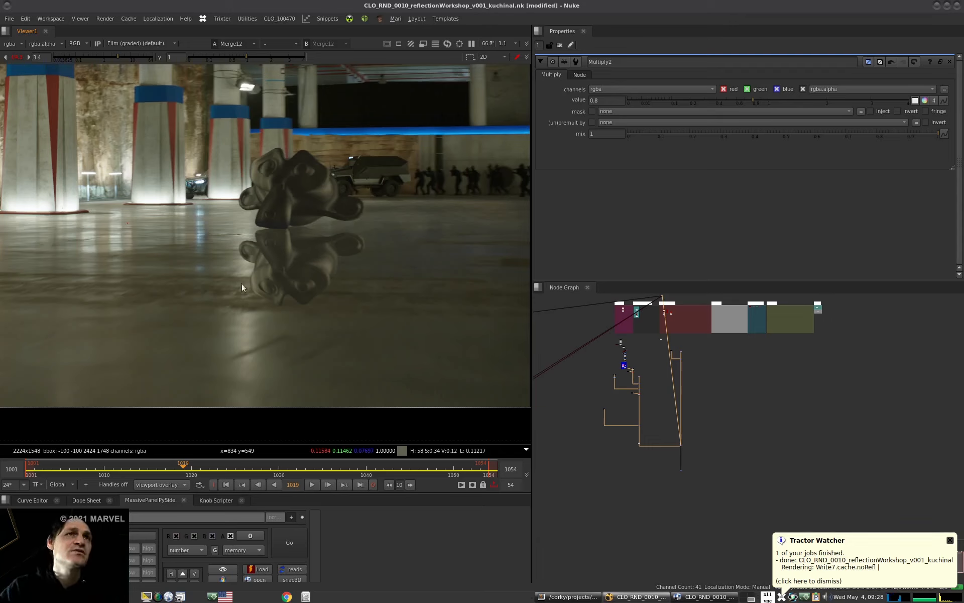
left_click_drag(130, 471, 227, 466)
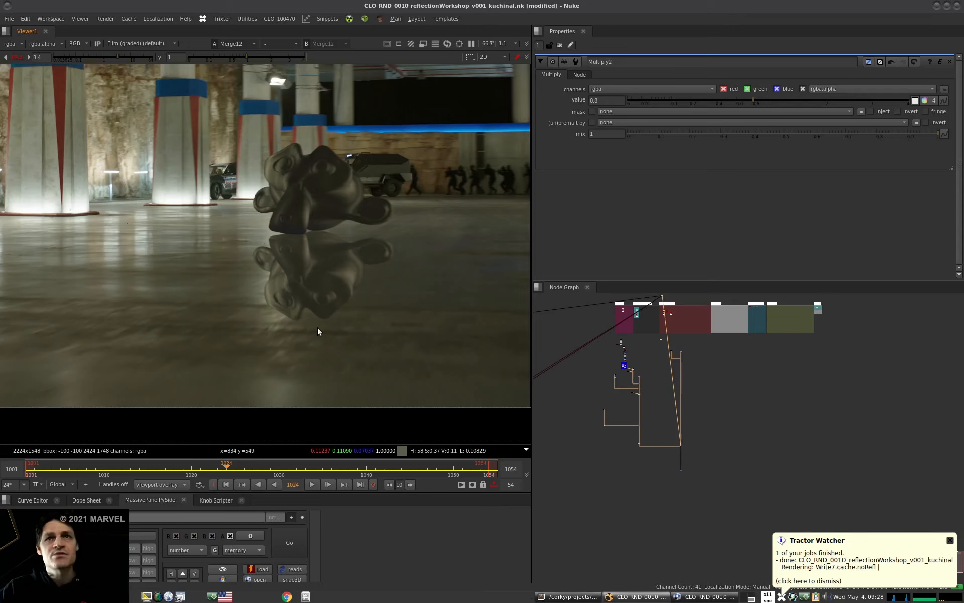
Align the duplicated MonkeyReflCompB node horizontally with the Copy node's input in the enlarged node graph.
left_click(643, 364)
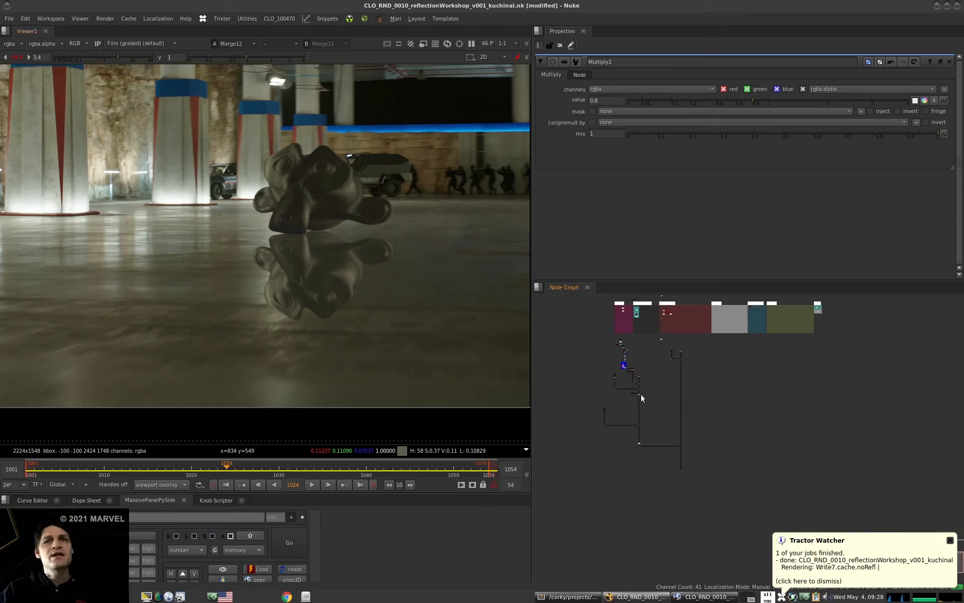
key("space")
scroll(740, 363, "up", 5)
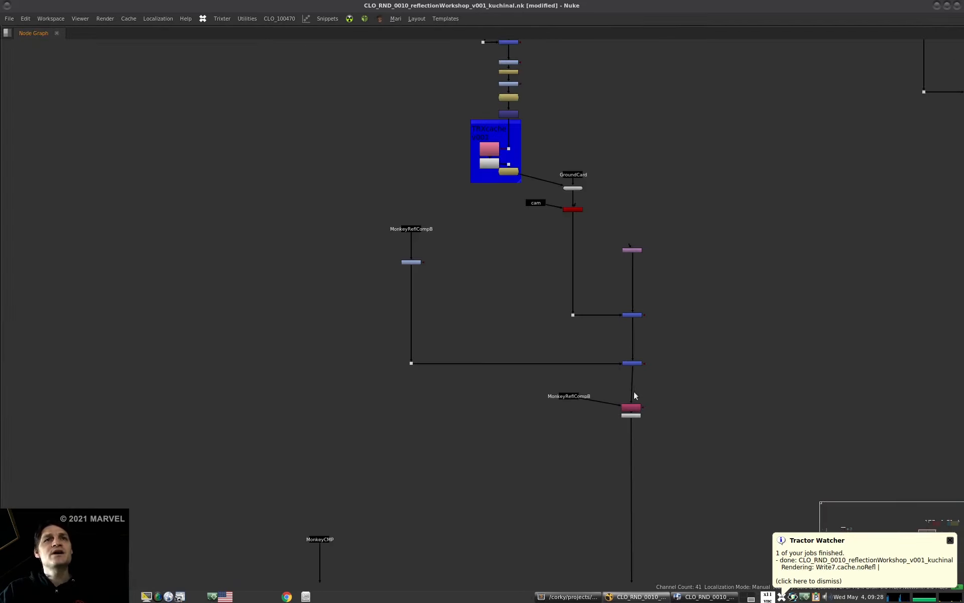
middle_click_drag(634, 396, 640, 435)
left_click_drag(597, 417, 586, 412)
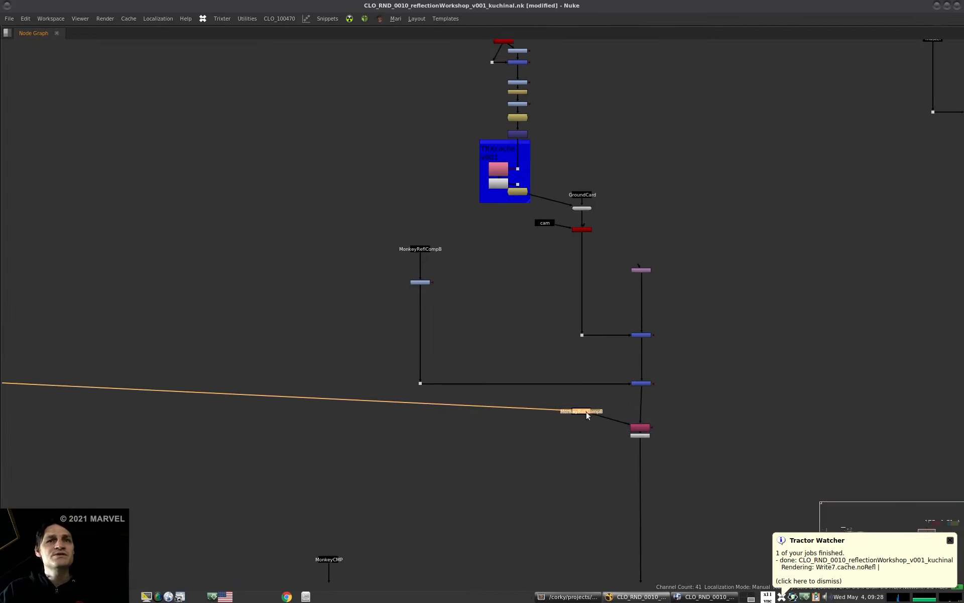
scroll(587, 411, "down", 3)
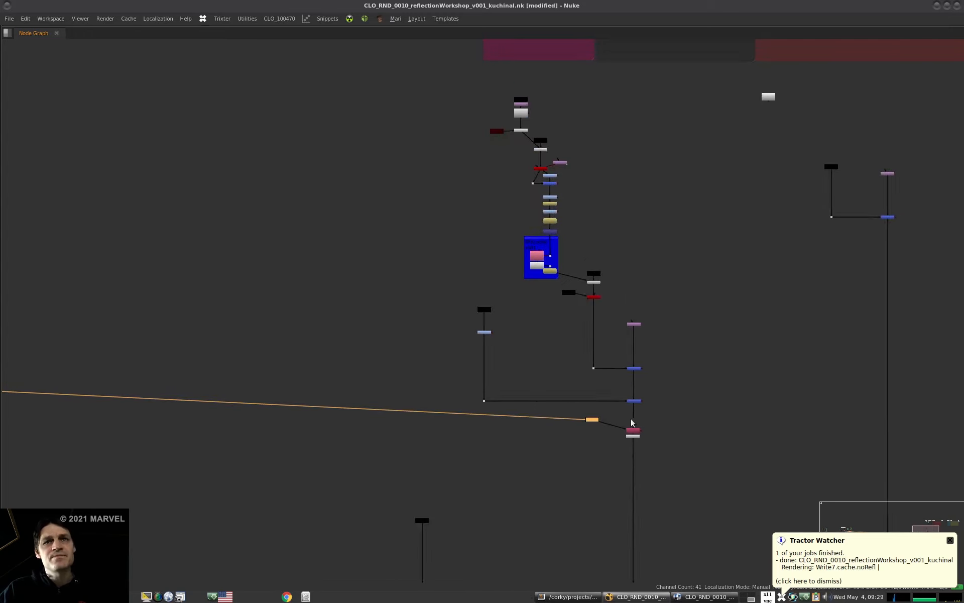
left_click_drag(591, 422, 603, 431)
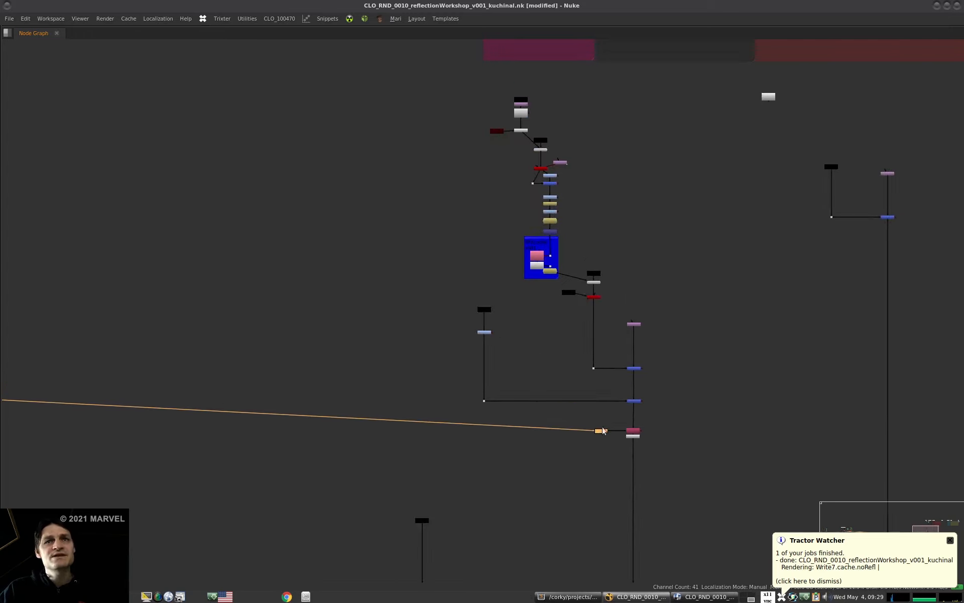
left_click_drag(692, 101, 434, 469)
left_click(486, 465)
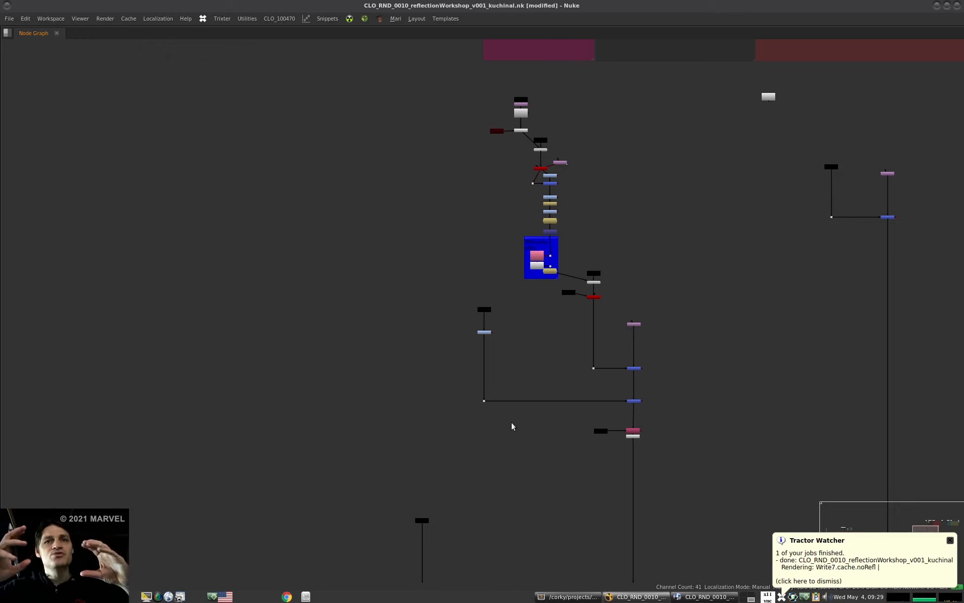
key("space")
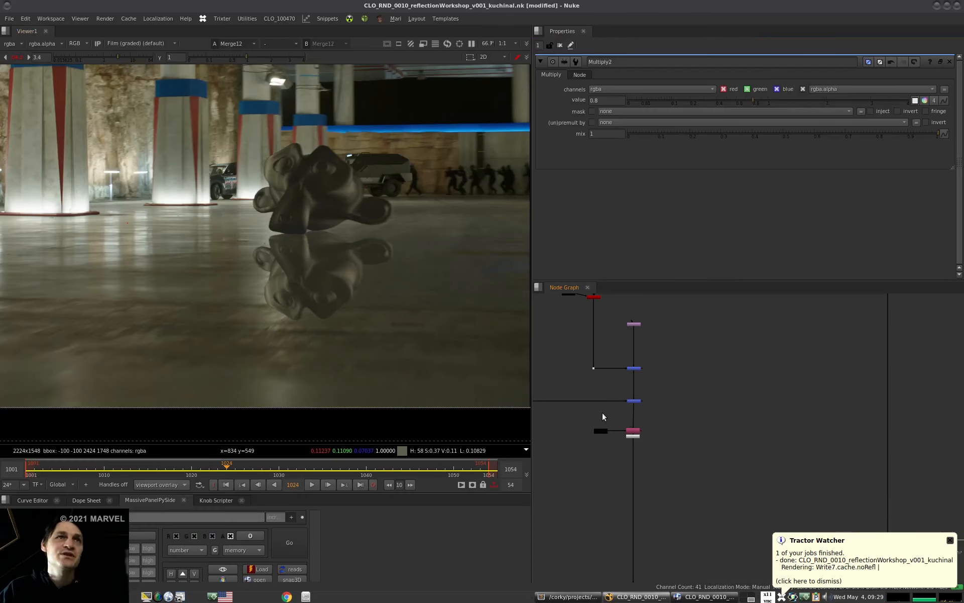
Go back to frame 1021 and sample a small floor area just below the monkey's reflection.
middle_click_drag(622, 400, 685, 435)
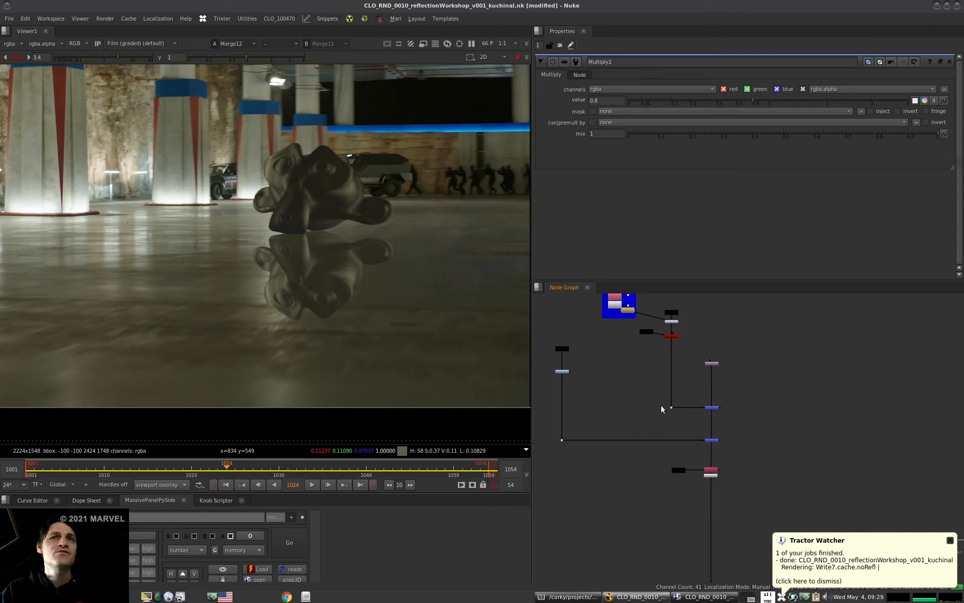
scroll(661, 405, "down", 3)
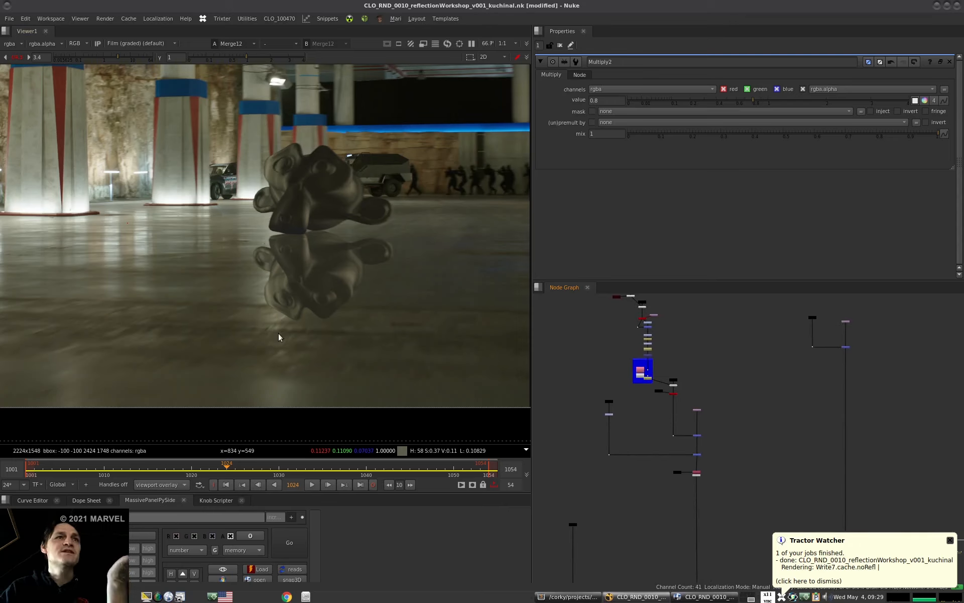
key("Left")
key("Left")
key("Left")
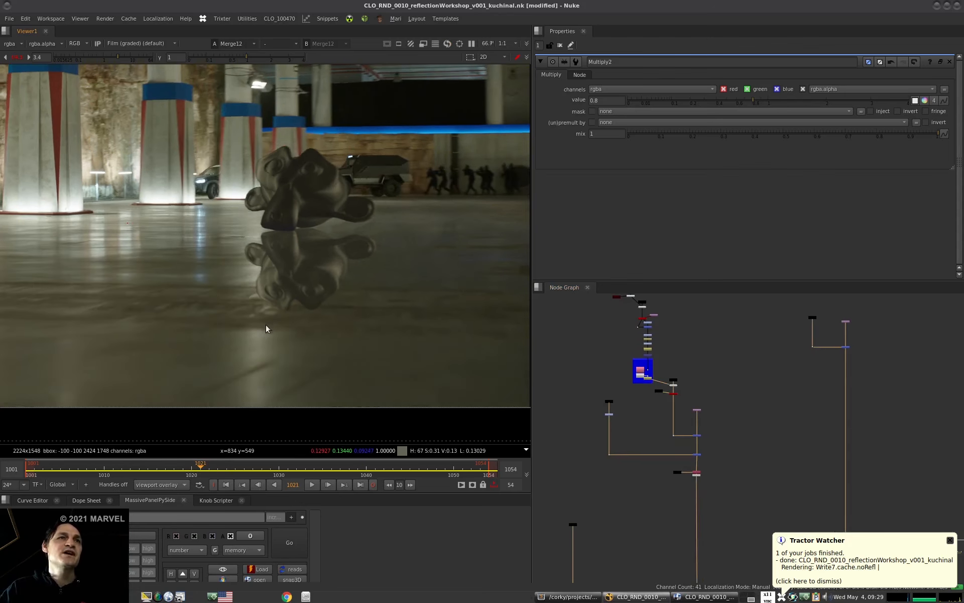
left_click_drag(252, 317, 270, 327, "ctrl+shift")
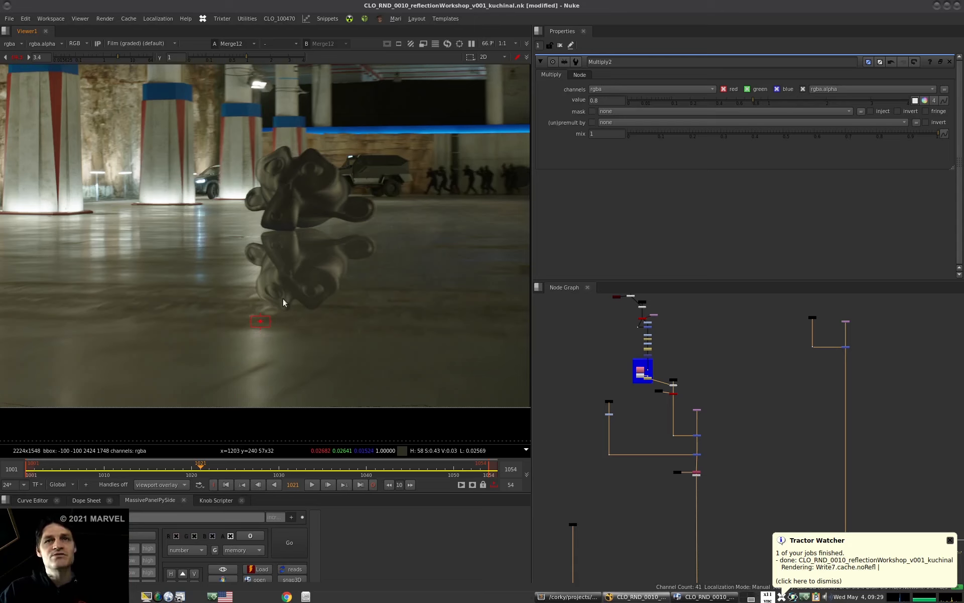
View the frame-held cached clean floor, FrameHold5, and inspect its projected floor texture.
middle_click_drag(664, 330, 779, 329)
middle_click_drag(682, 370, 645, 371, "alt")
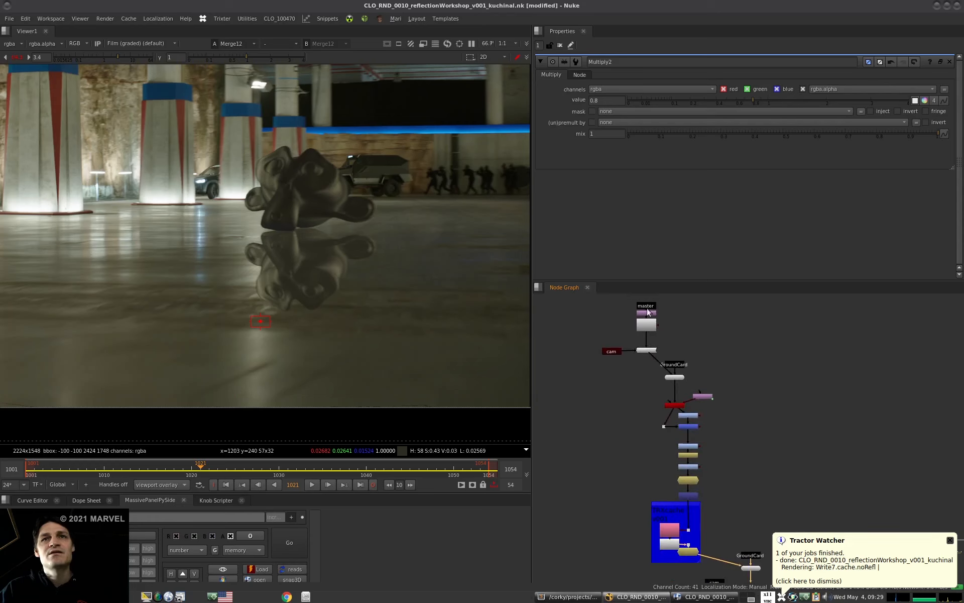
left_click(680, 541)
key("1")
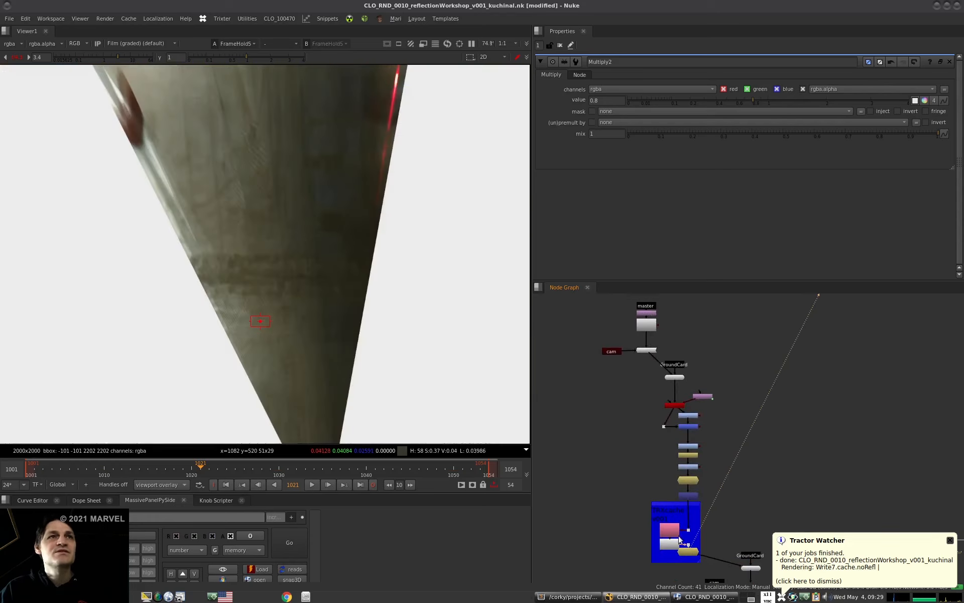
scroll(284, 287, "down", 5)
scroll(311, 307, "up", 4)
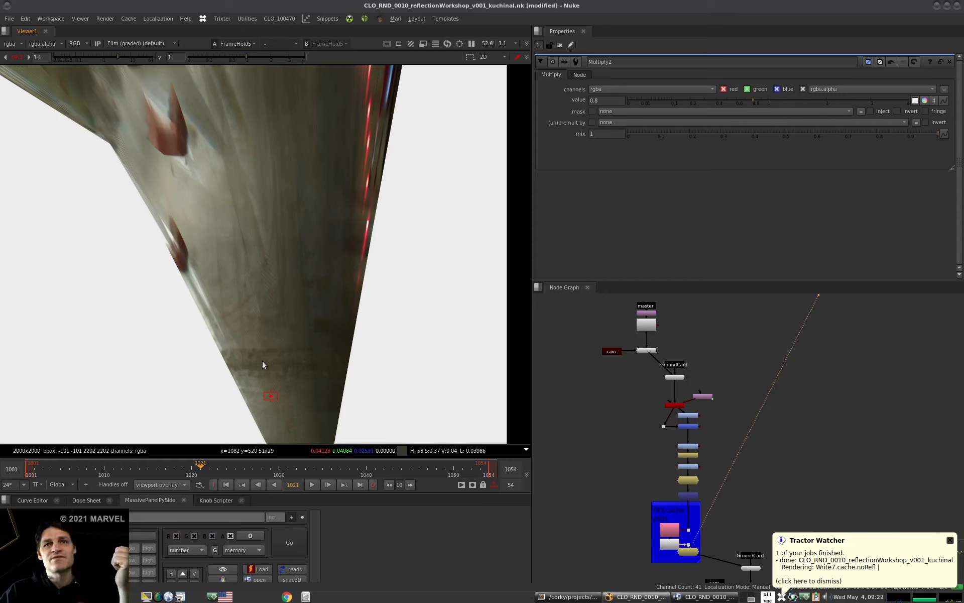
Duplicate the floor projection branch from master to SetMetadata beside the original and delete the Invert nodes around the copy's TimeEcho.
scroll(648, 419, "down", 5)
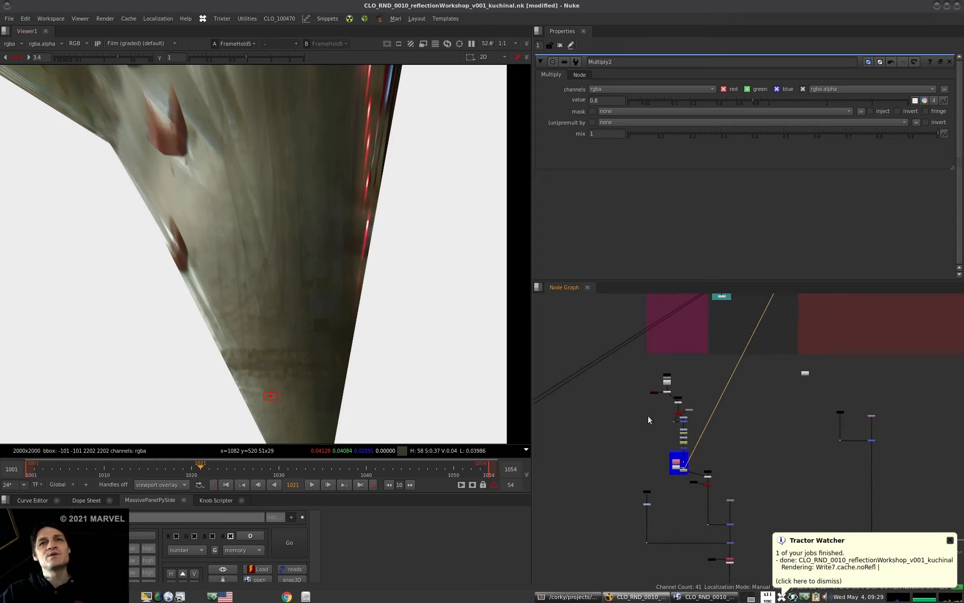
left_click_drag(632, 364, 727, 453)
left_click_drag(660, 422, 626, 445)
middle_click_drag(633, 434, 697, 410, "alt")
left_click(665, 422)
left_click(621, 403)
key("Delete")
key("Delete")
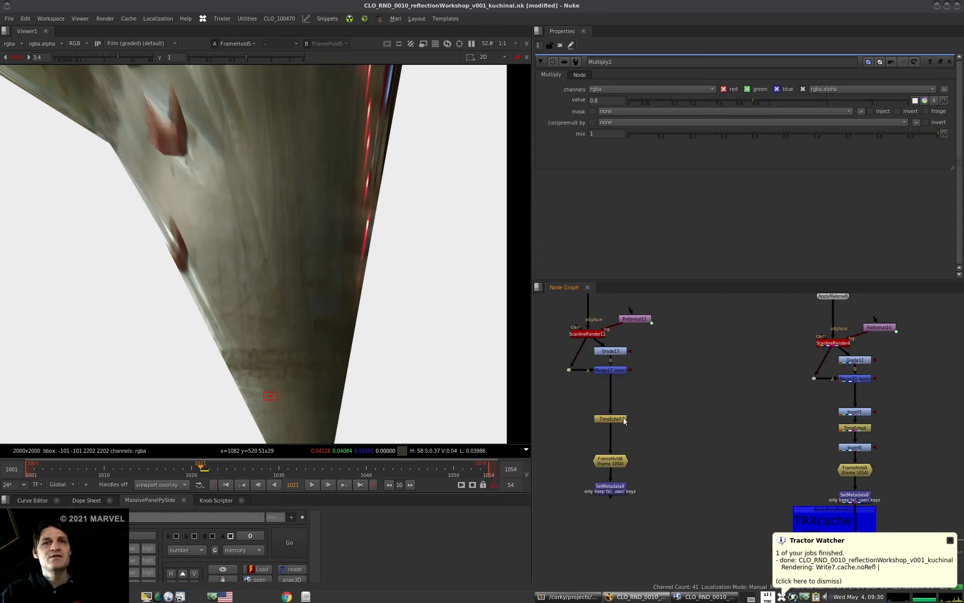
Delete the Grade and Merge nodes from the duplicated branch so ScanlineRender11 feeds TimeEcho5 directly, and view ScanlineRender11.
left_click(615, 485)
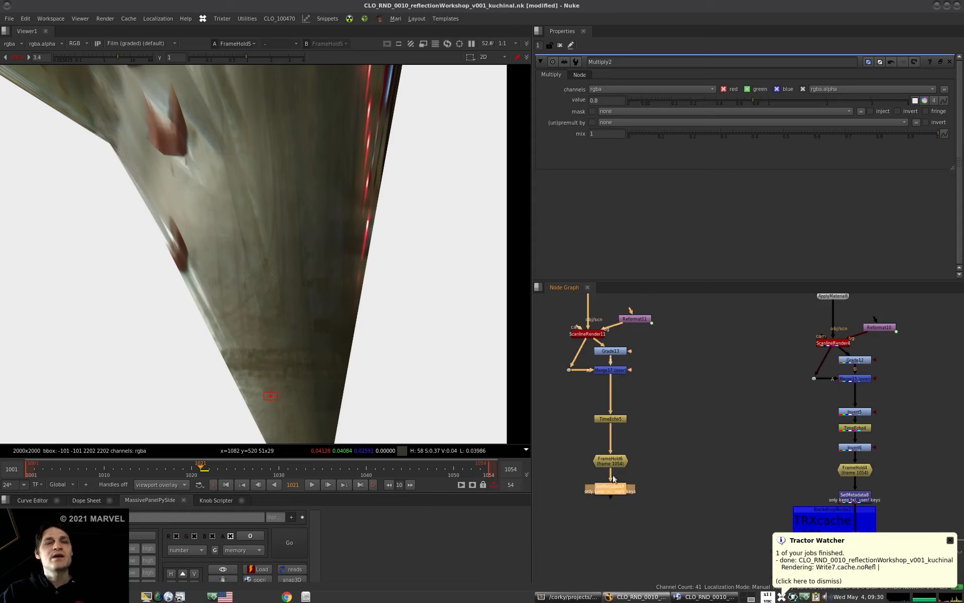
scroll(616, 435, "down", 3)
mouse_move(659, 396)
left_mouse_down()
mouse_move(619, 407)
mouse_move(619, 418)
left_mouse_up()
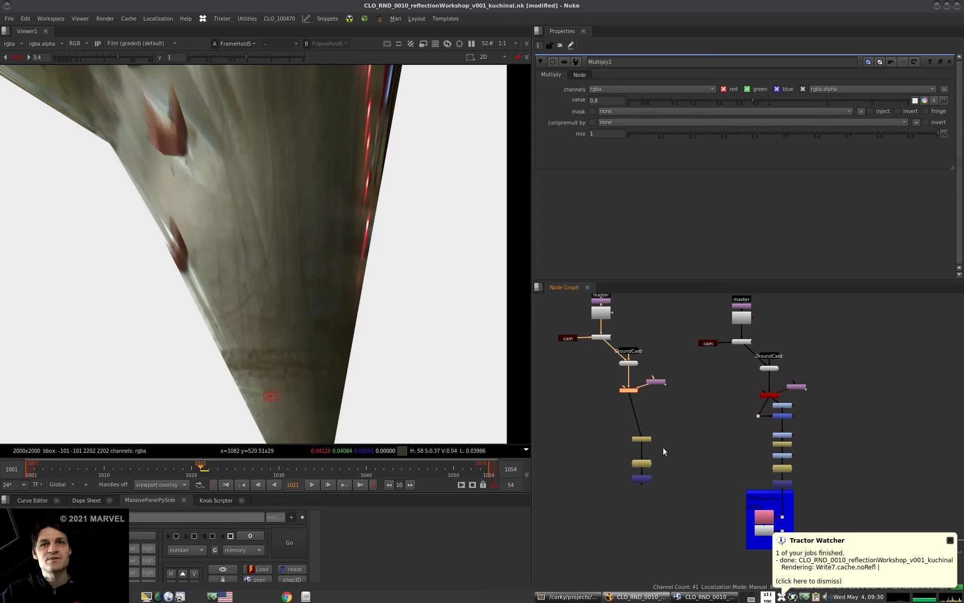
scroll(637, 403, "up", 4)
key("1")
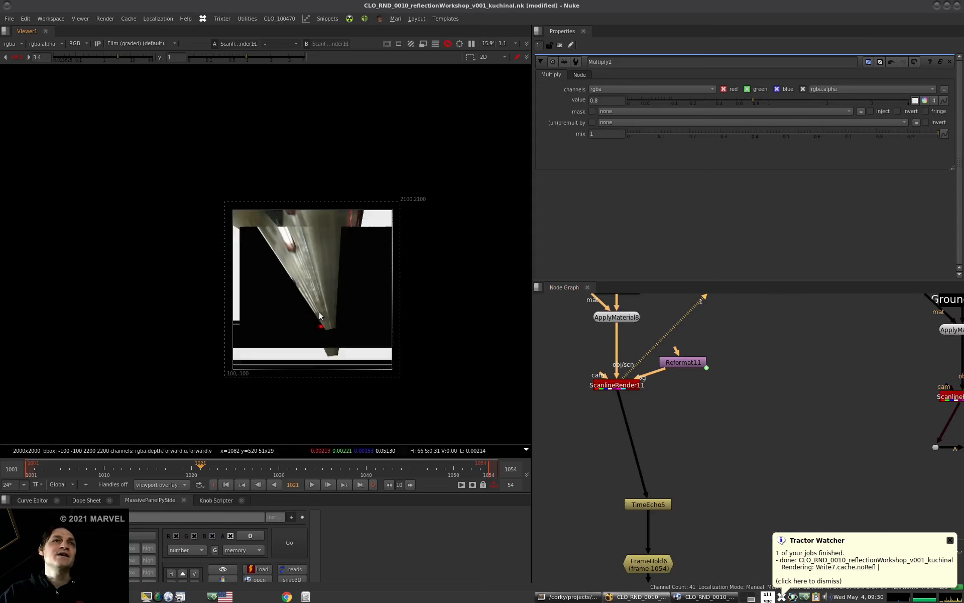
Line up TimeEcho5, FrameHold6 and SetMetadata9 beneath ScanlineRender11 and view the SetMetadata9 output.
scroll(310, 308, "up", 4)
scroll(669, 463, "down", 2)
left_click_drag(713, 456, 601, 581)
left_click_drag(655, 558, 632, 523)
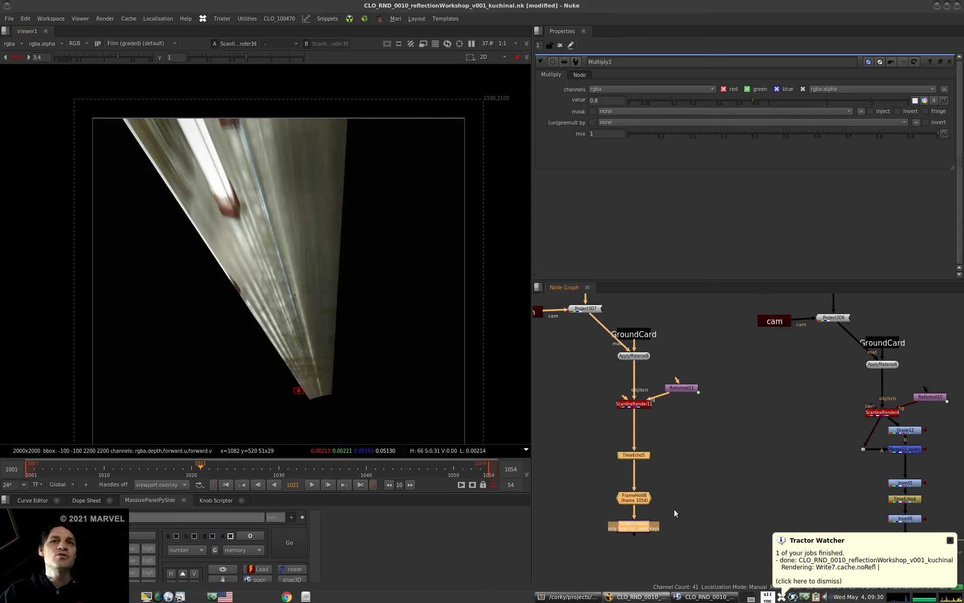
key("1")
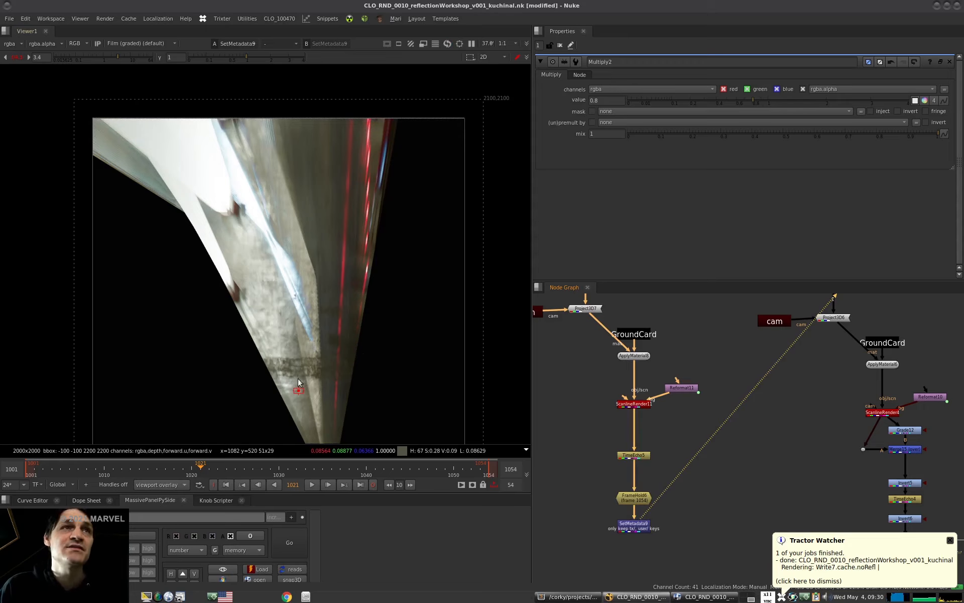
Inspect the floor highlights in the SetMetadata9 output, sampling the bright blue-white streak and clearing the sample.
scroll(322, 370, "up", 5)
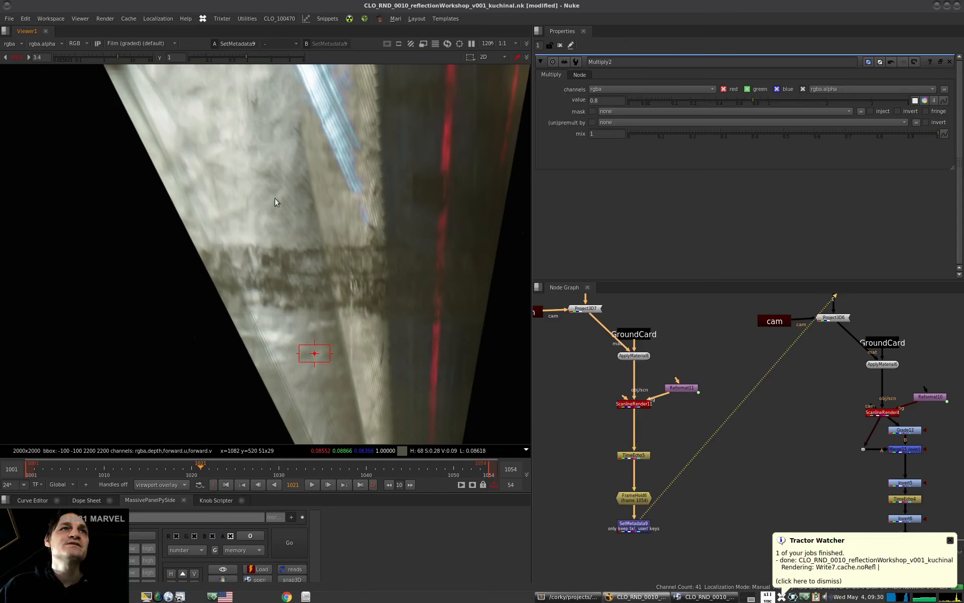
scroll(273, 176, "down", 2)
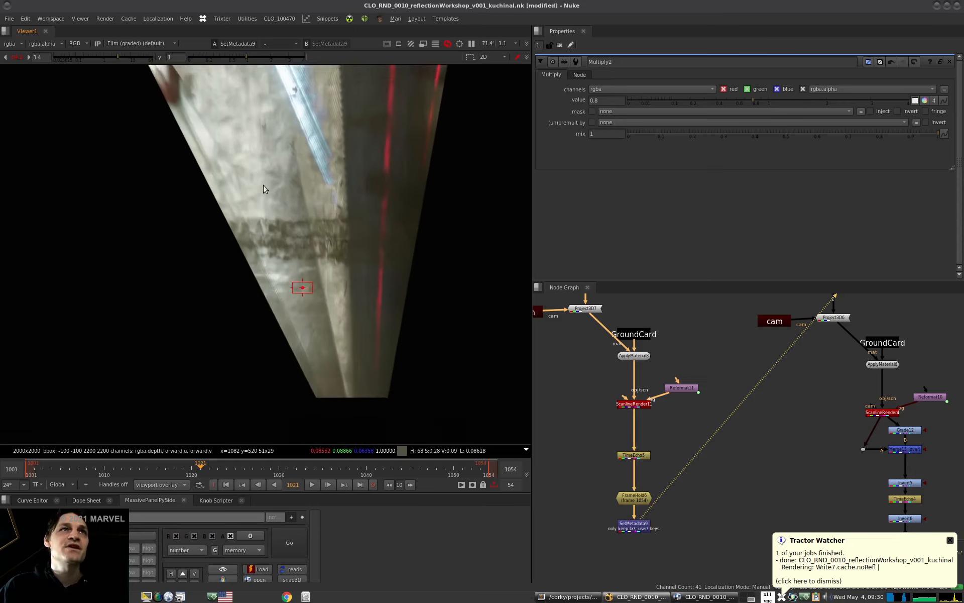
scroll(629, 392, "down", 3)
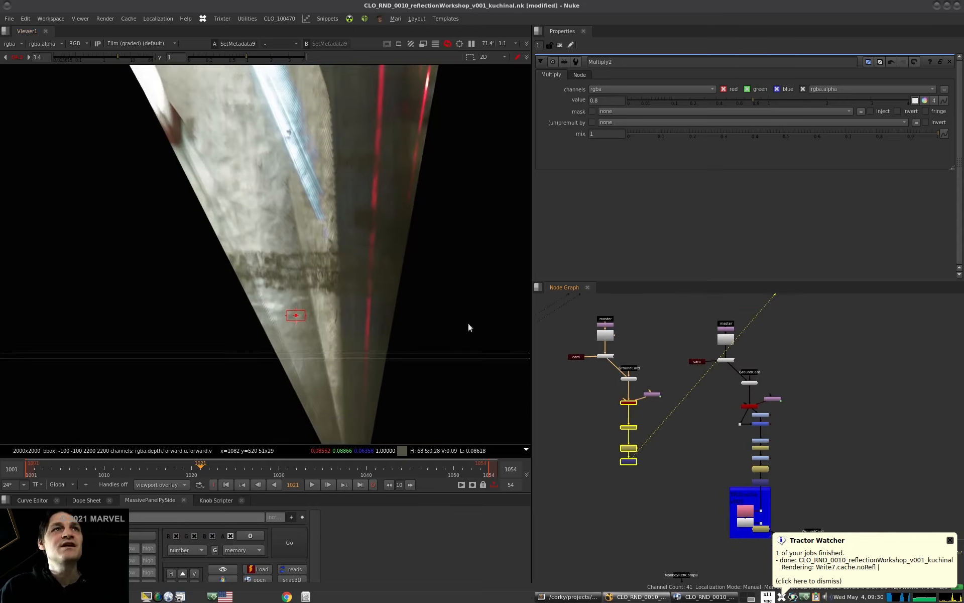
middle_click_drag(629, 391, 618, 360)
left_click_drag(289, 246, 310, 270, "ctrl+shift")
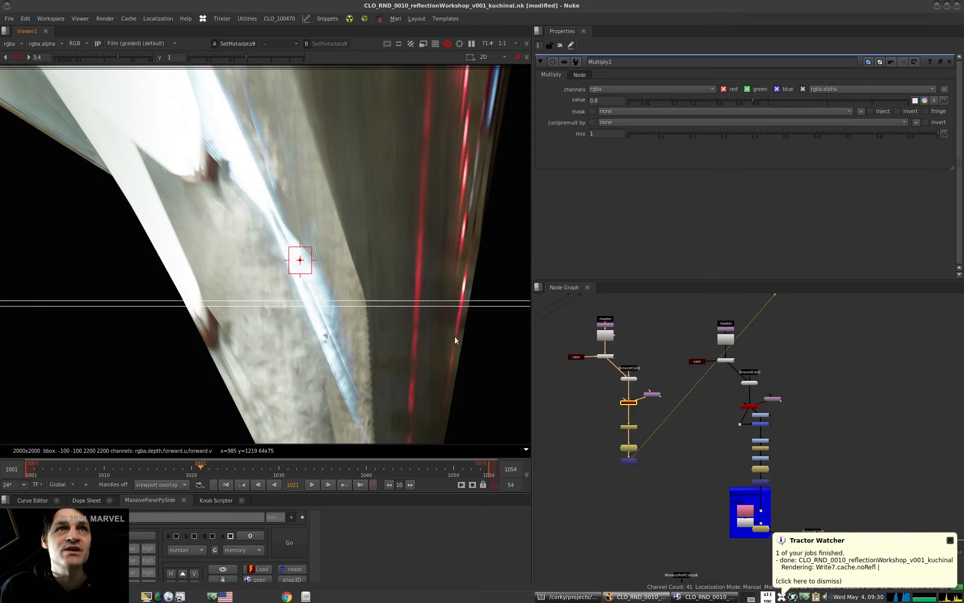
right_click(484, 335, "ctrl")
middle_click_drag(673, 529, 680, 498)
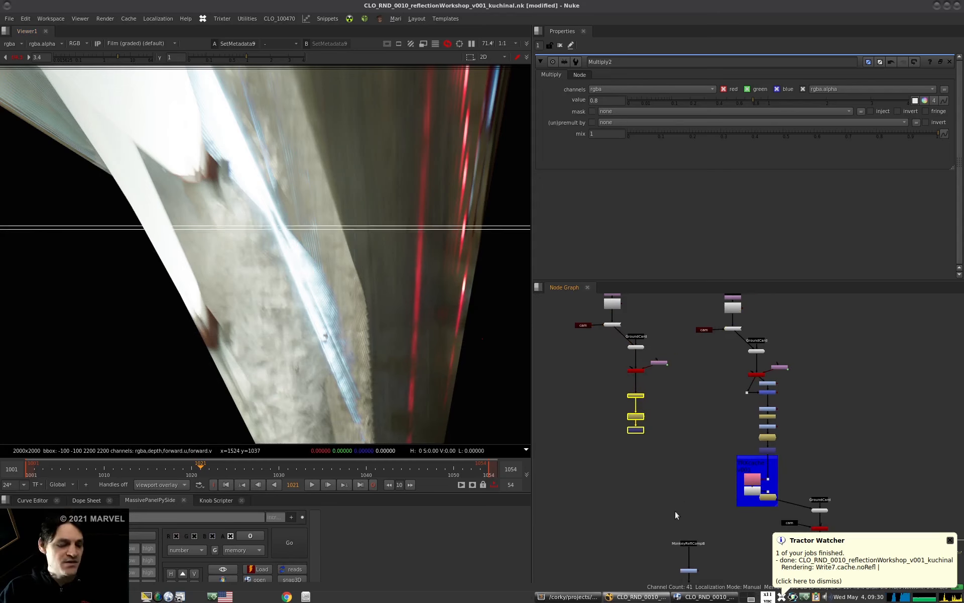
Add a Merge with the duplicated branch as A and FrameHold5 as B, set its operation to minus, and view it.
left_click(677, 513)
key("m")
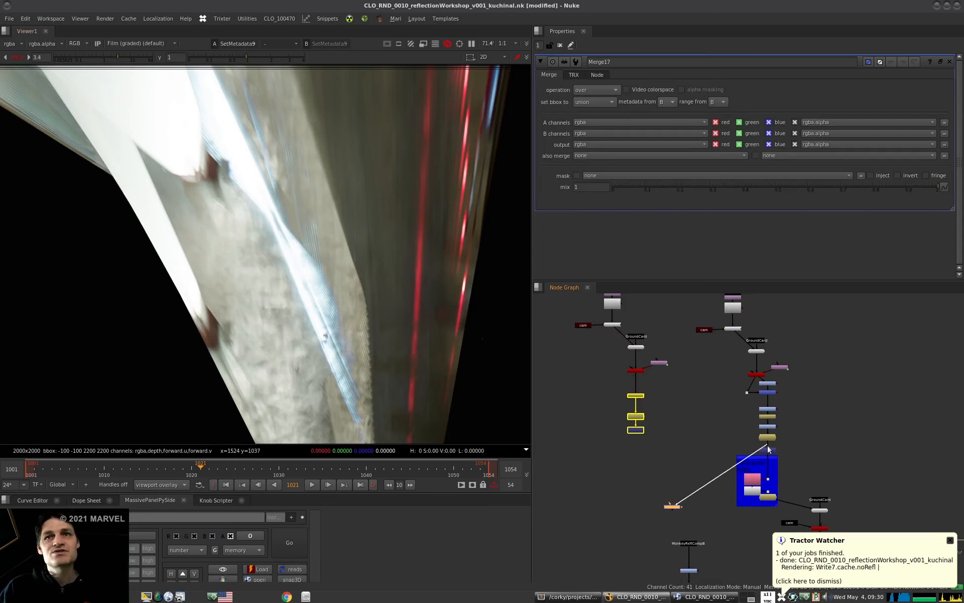
mouse_move(672, 504)
left_mouse_down()
mouse_move(636, 431)
mouse_move(654, 510)
left_mouse_up()
key("1")
scroll(654, 510, "up", 1)
middle_click_drag(738, 481, 713, 434, "alt")
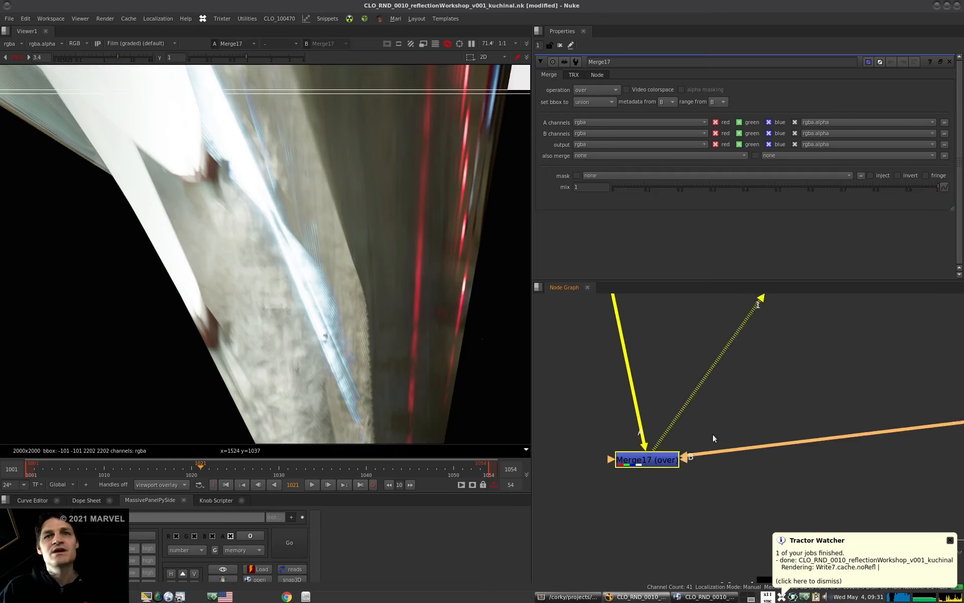
key("ctrl+minus")
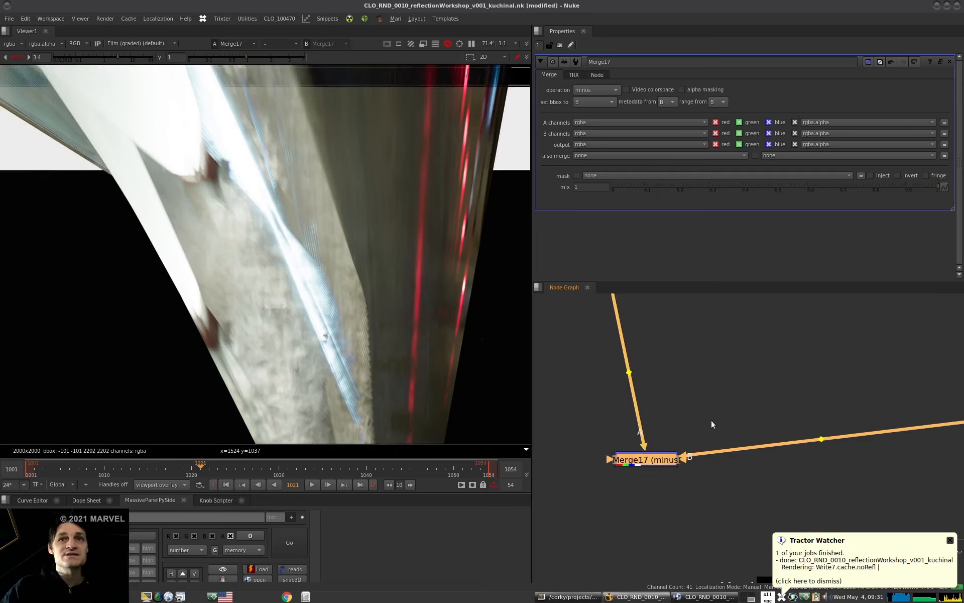
left_click(715, 419)
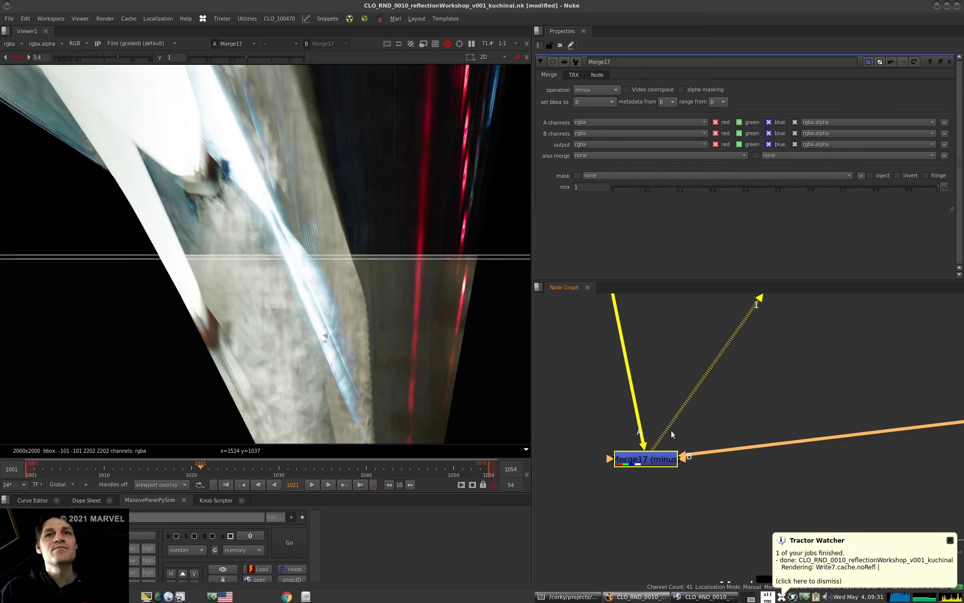
Compare the frame-held clean floor with the Merge17 subtraction and check the merge's two inputs.
scroll(715, 422, "down", 3)
left_click(684, 440)
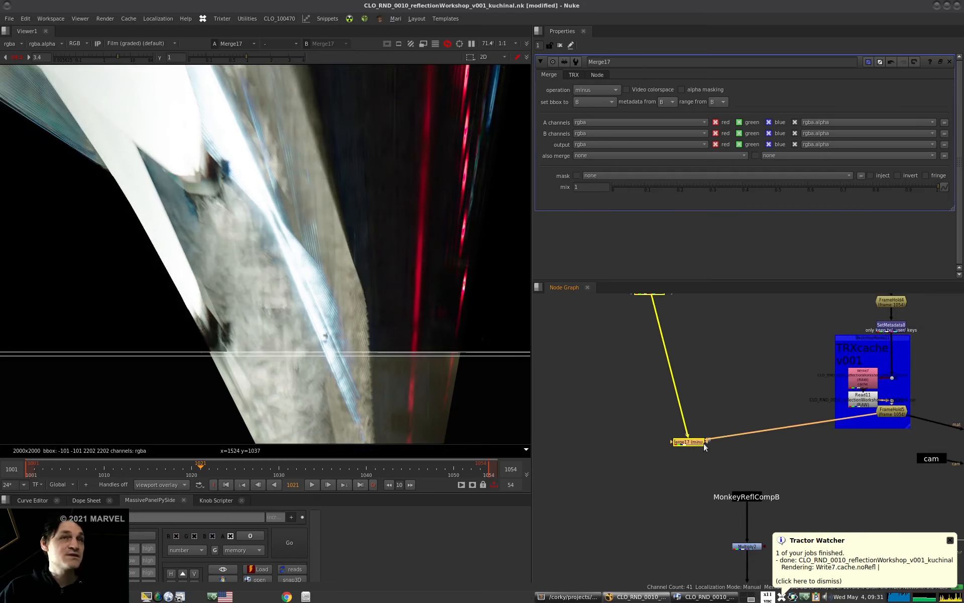
double_click(693, 444)
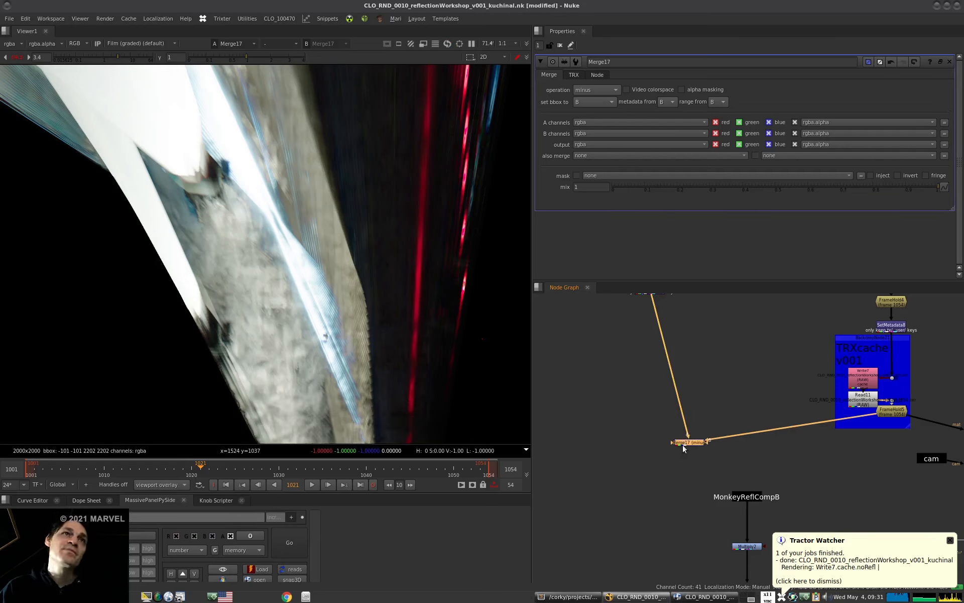
scroll(695, 443, "down", 5)
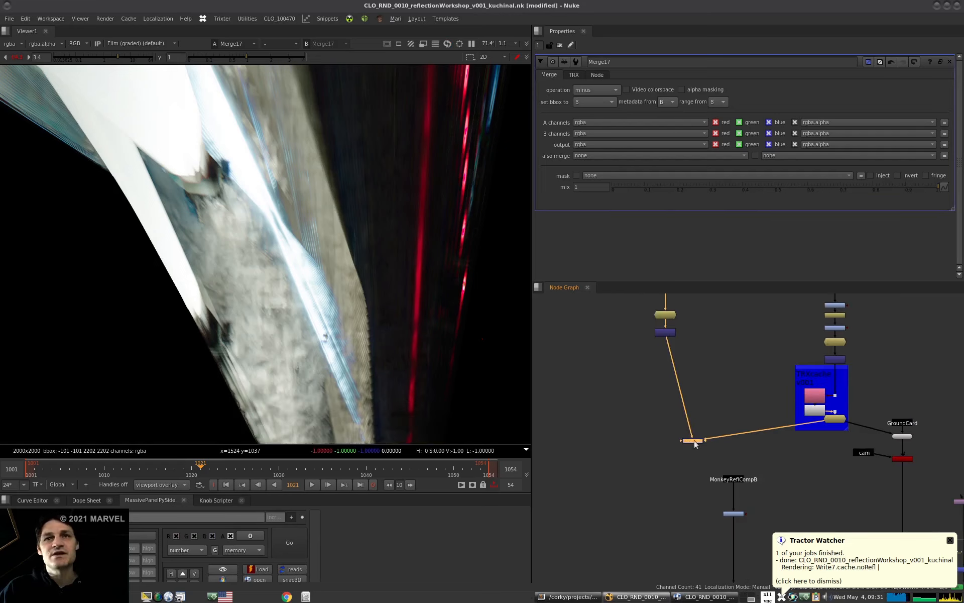
scroll(690, 439, "up", 8)
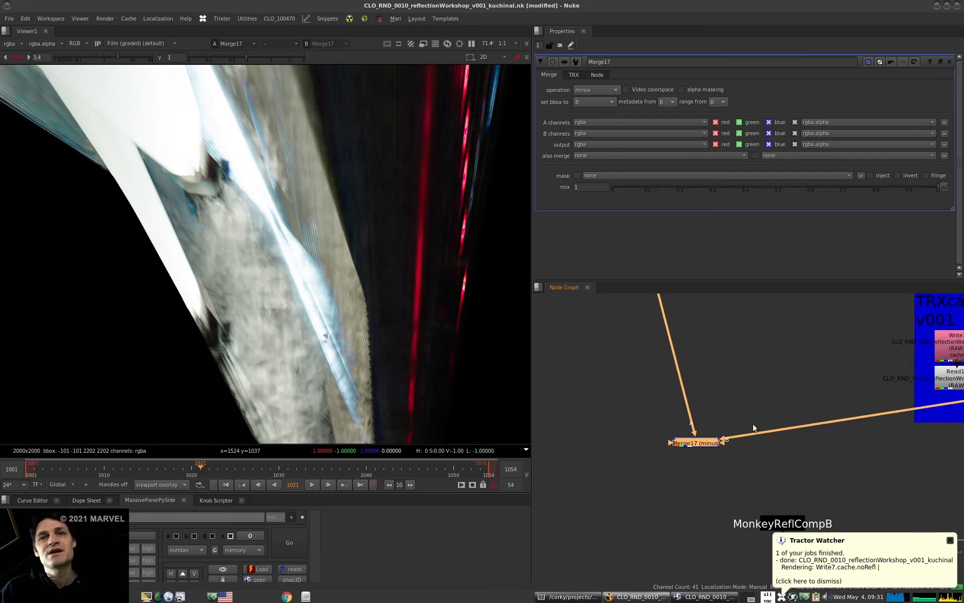
scroll(752, 425, "down", 7)
left_click_drag(679, 315, 680, 323)
key("ctrl+z")
left_click(694, 328, "ctrl+shift")
left_click(875, 411, "ctrl+shift")
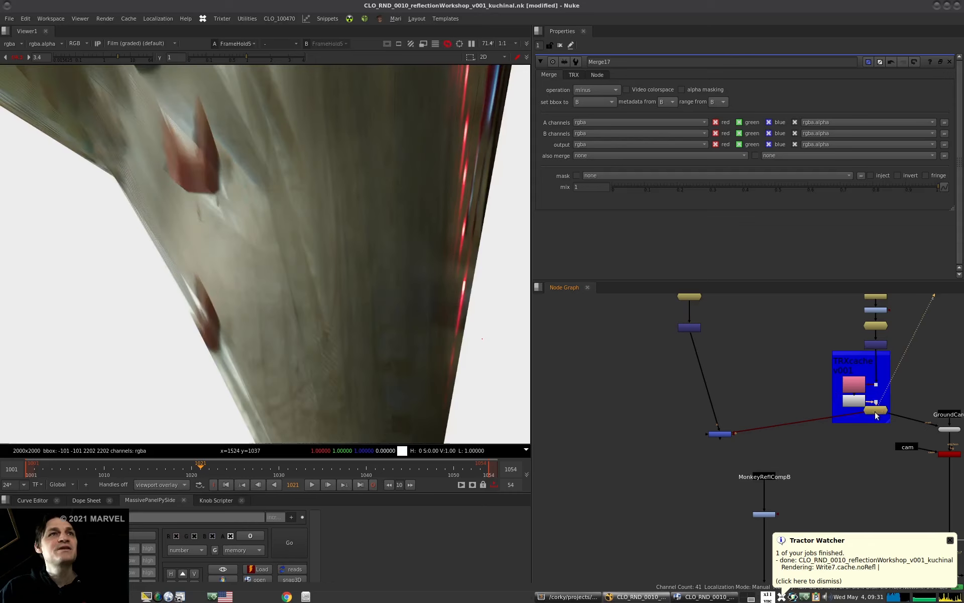
left_click(724, 435, "ctrl+shift")
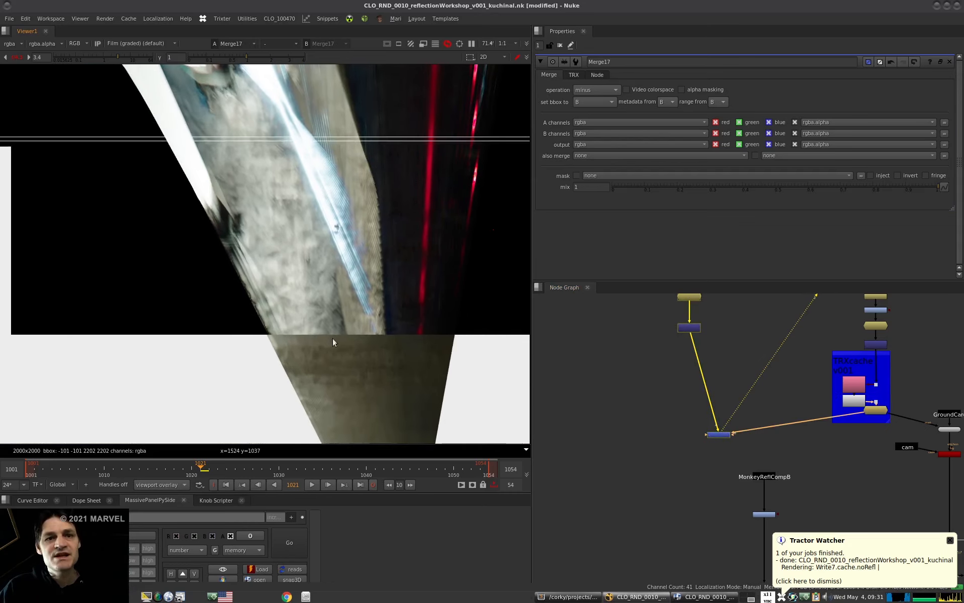
Sample a large area around the dark floor band in the Merge17 subtraction to check its averaged values.
left_click_drag(690, 328, 691, 336)
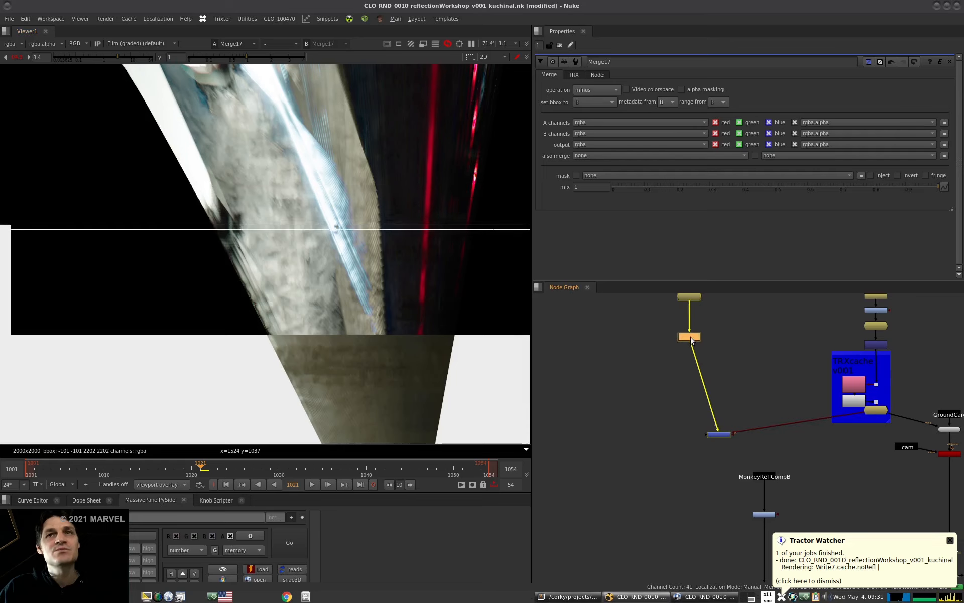
left_click(875, 410)
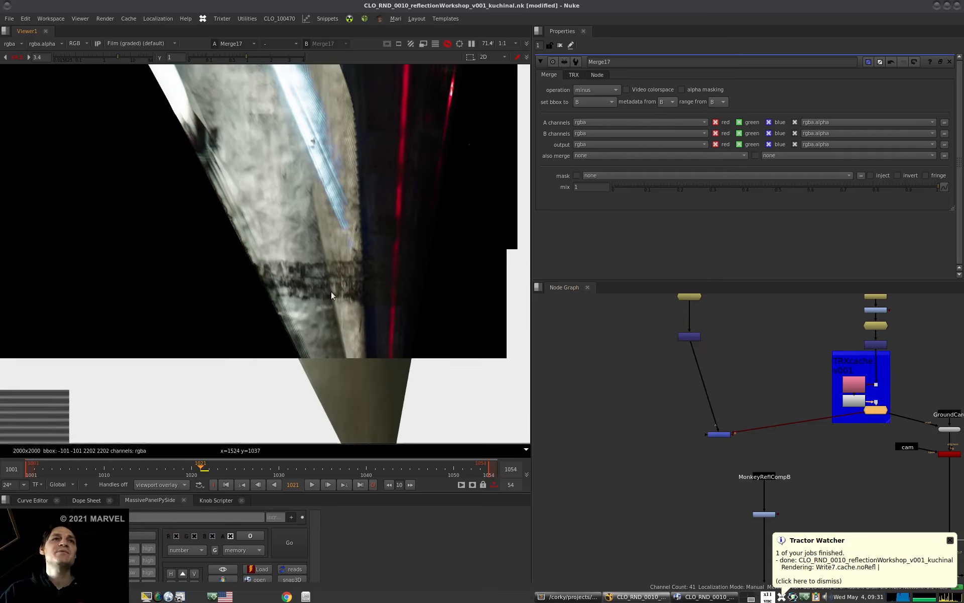
left_click_drag(246, 245, 390, 397, "ctrl+shift")
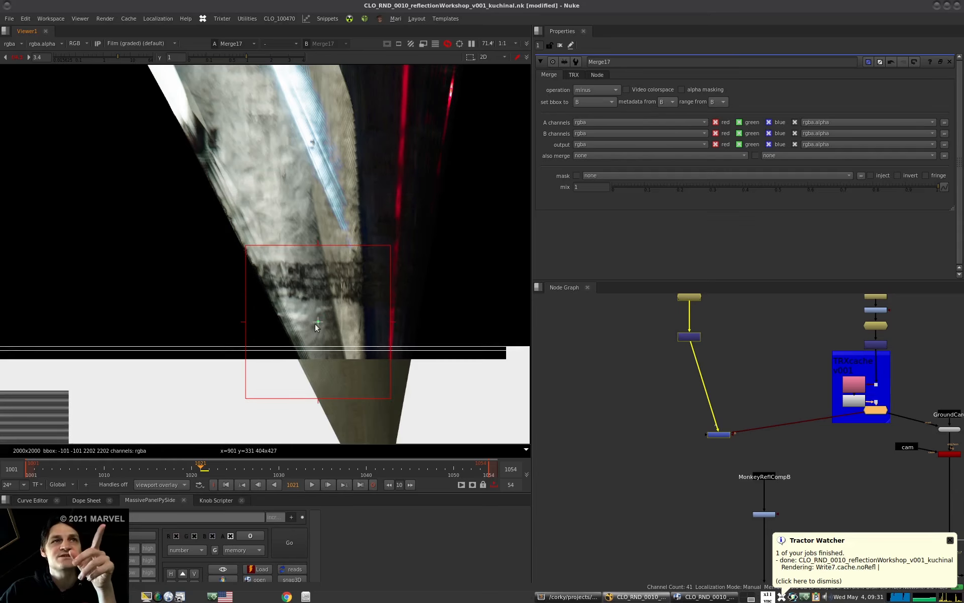
left_click_drag(317, 322, 317, 320)
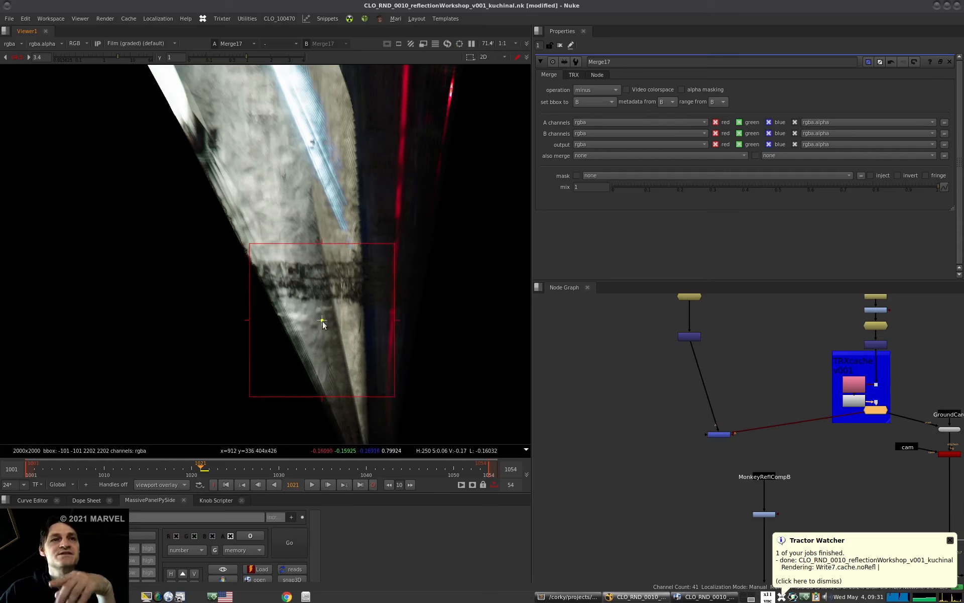
scroll(653, 402, "down", 4)
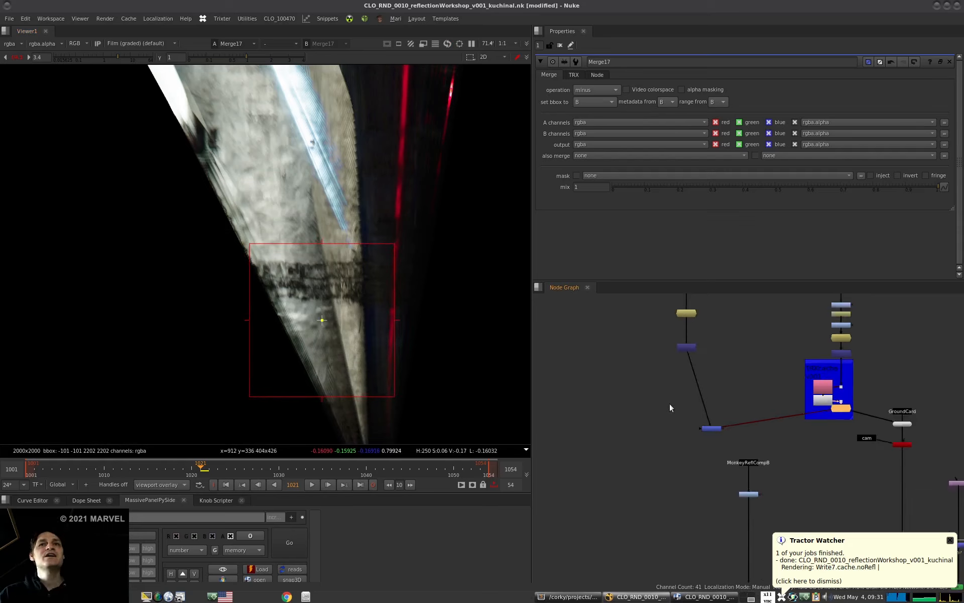
Delete the Merge17 comparison node together with the two nodes in the branch feeding it.
left_click_drag(717, 429, 596, 303)
scroll(665, 421, "down", 4)
key("Delete")
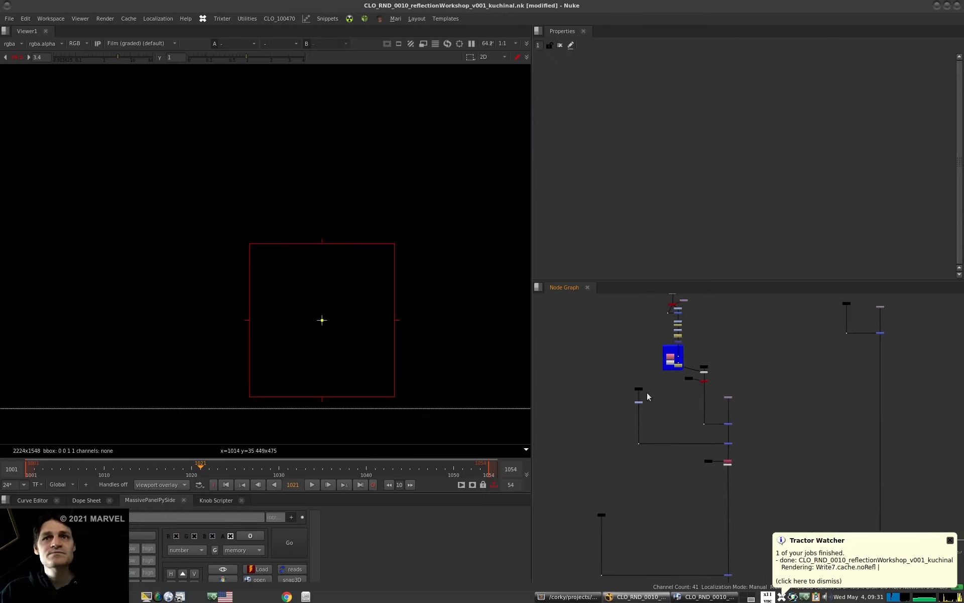
Extract the MonkeyReflCompB merge and copy branch from the main stream and place it in empty space beside the ground projection setup.
scroll(653, 386, "up", 3)
scroll(666, 401, "down", 3)
middle_click_drag(715, 449, 678, 447)
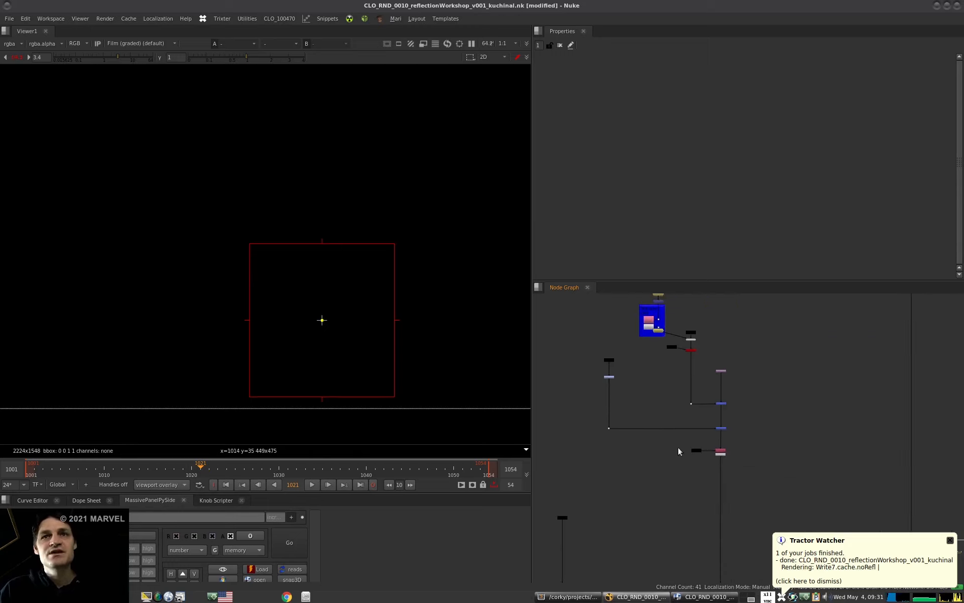
key("space")
scroll(678, 448, "up", 5)
middle_click_drag(651, 357, 534, 285)
scroll(533, 359, "down", 4)
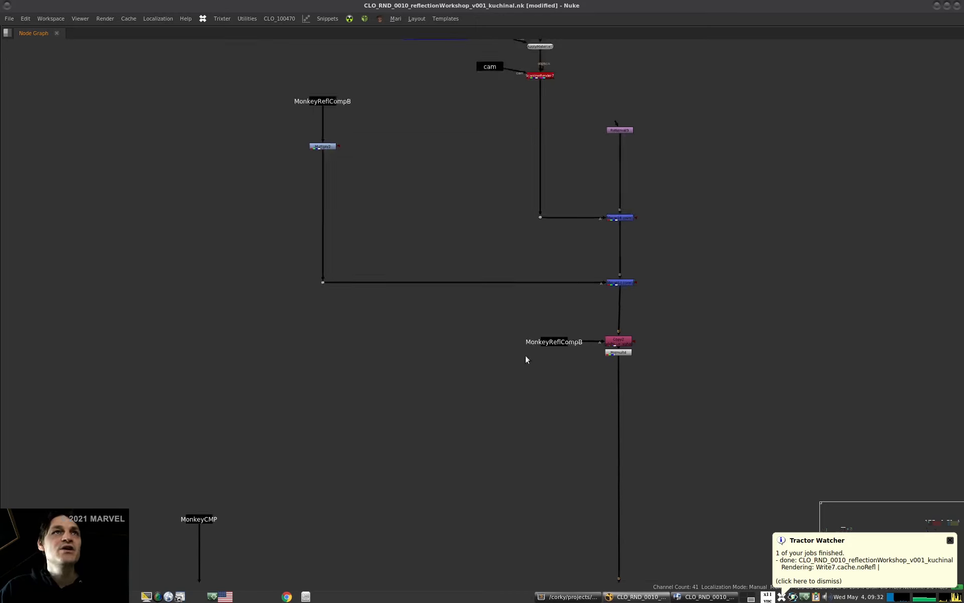
left_click_drag(637, 295, 522, 387)
left_click_drag(438, 152, 314, 329, "shift")
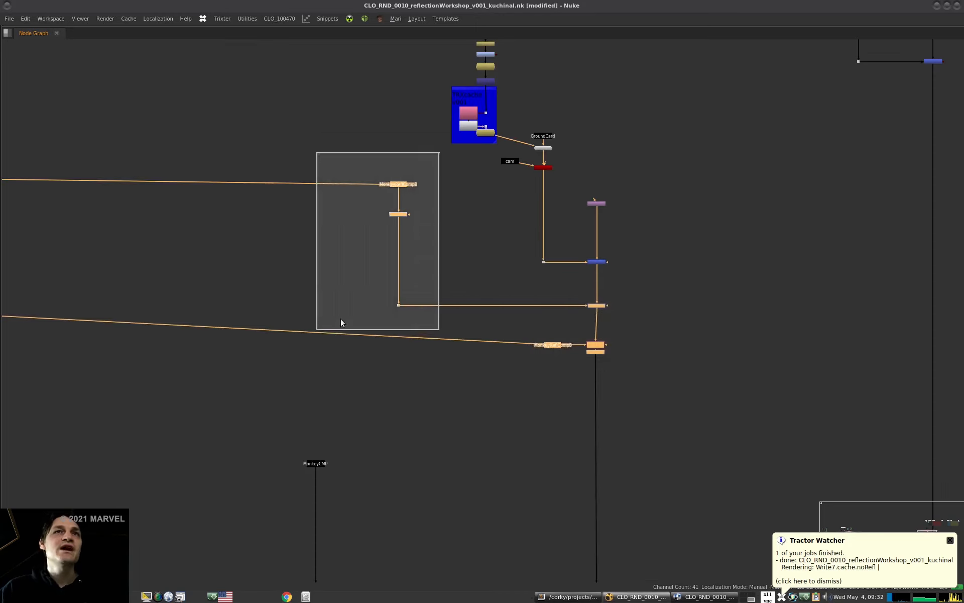
left_click_drag(597, 309, 522, 316)
left_click_drag(525, 374, 597, 265)
left_click_drag(532, 310, 302, 236)
middle_click_drag(303, 236, 455, 375)
left_click_drag(454, 375, 435, 272)
left_click(292, 201)
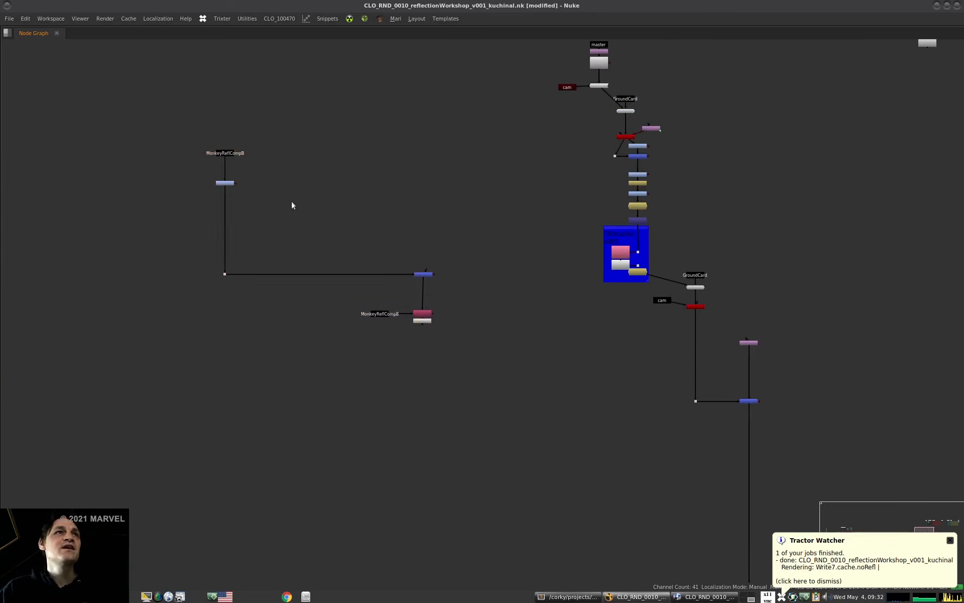
Place a copy of the MonkeyReflCompB stamp and its Multiply node beside the master plate's projection setup.
middle_click_drag(291, 202, 386, 239)
left_click_drag(324, 191, 324, 193)
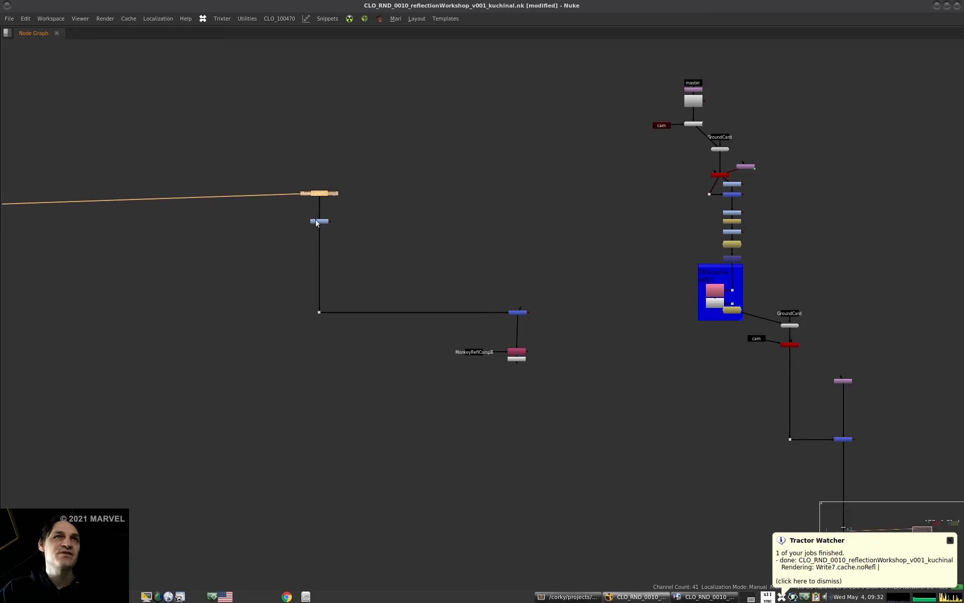
left_click_drag(565, 293, 250, 394)
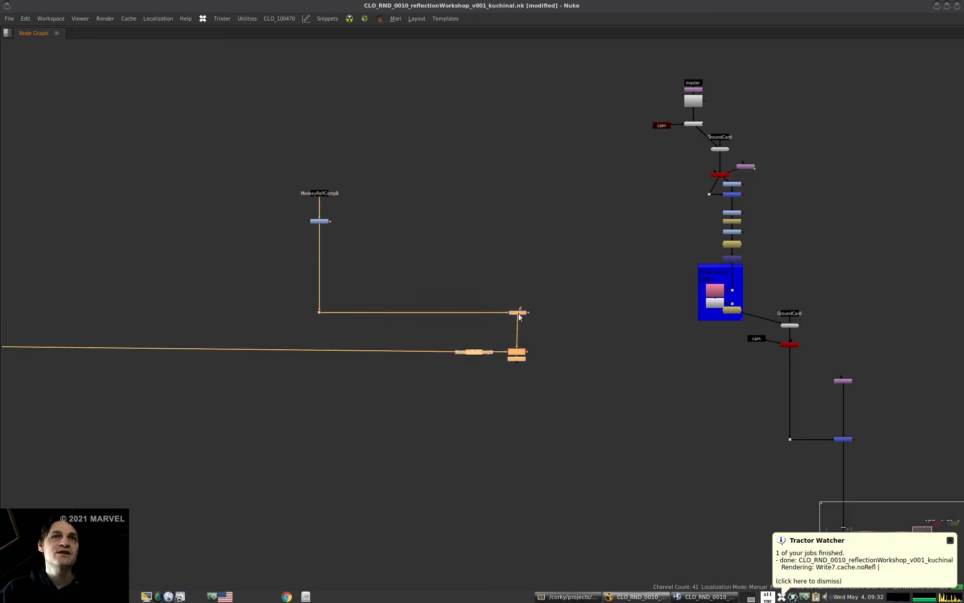
left_click_drag(517, 312, 312, 246)
left_click_drag(373, 167, 116, 222)
key("ctrl+c")
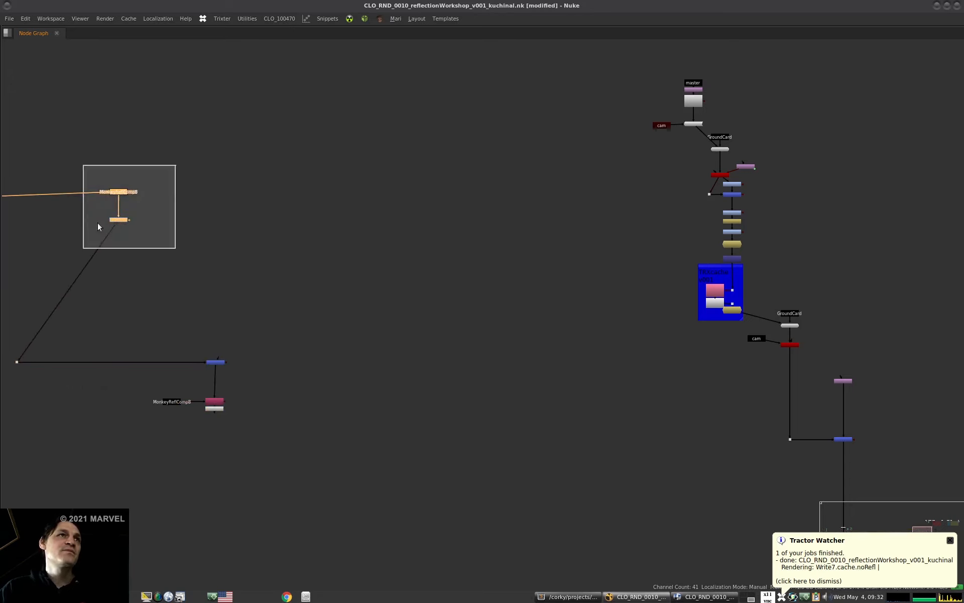
left_click(131, 191)
key("ctrl+v")
middle_click_drag(652, 133, 702, 184)
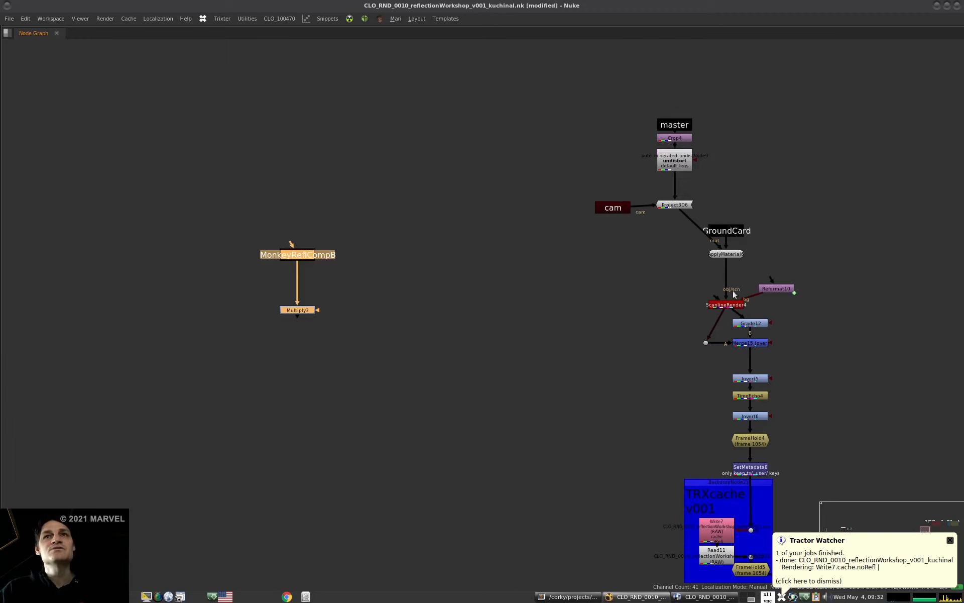
Duplicate the cam, Project3D, GroundCard, ApplyMaterial, ScanlineRender and Reformat nodes and connect the copied setup below Multiply3.
left_click_drag(824, 315, 543, 190)
key("ctrl+c")
key("ctrl+v")
left_click_drag(885, 341, 308, 355)
left_click(479, 388)
middle_click_drag(480, 388, 505, 348)
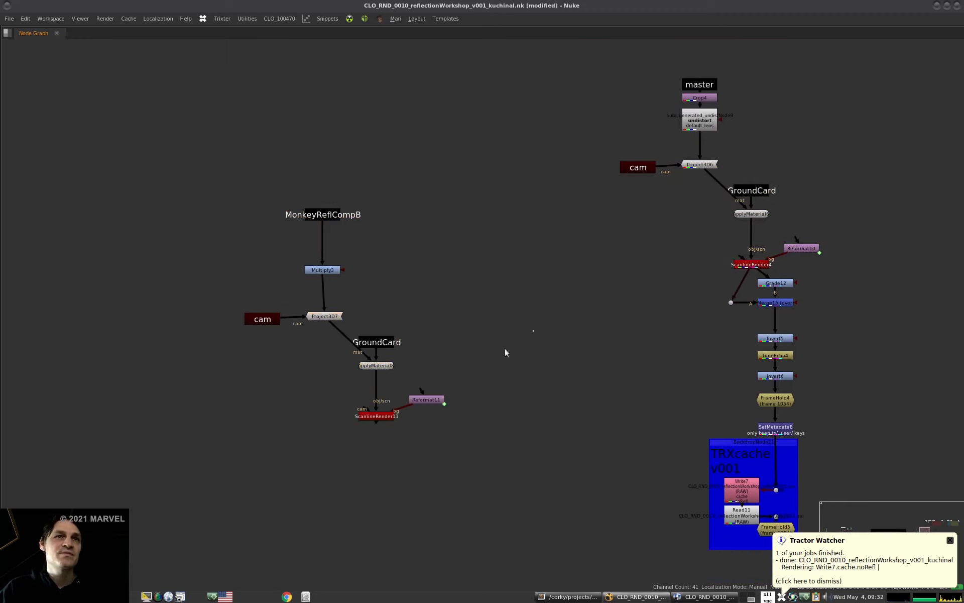
Compare the output of ScanlineRender11 with the MonkeyReflCompB input in the viewer.
left_click(391, 418)
key("1")
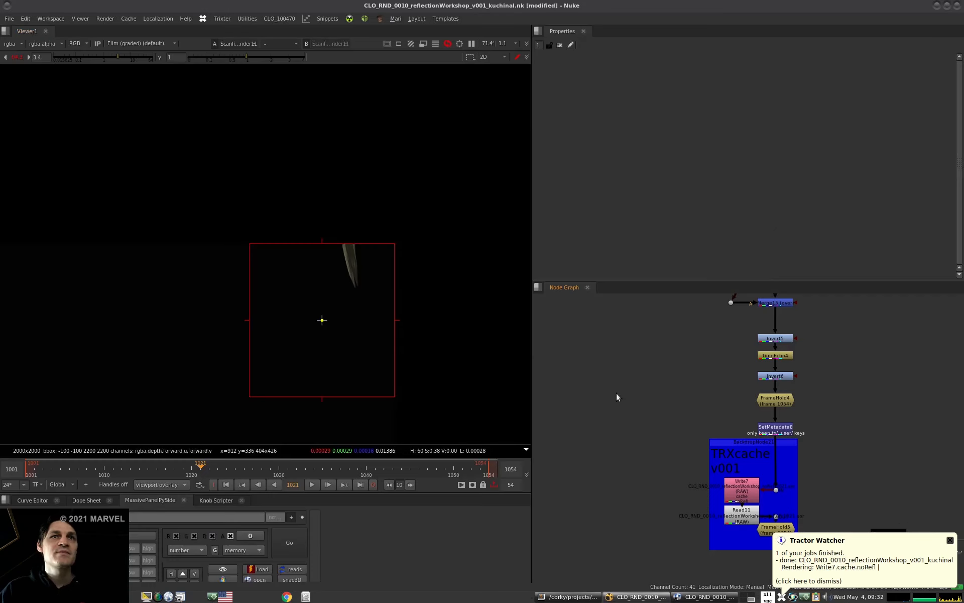
scroll(376, 285, "down", 3)
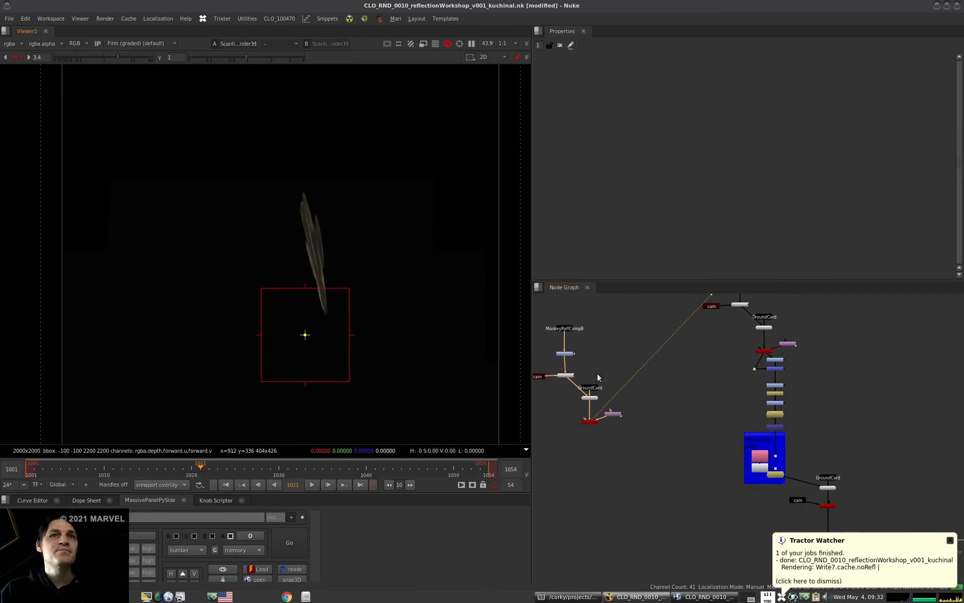
middle_click_drag(588, 345, 662, 356)
left_click(645, 339)
key("1")
left_click_drag(615, 388, 611, 388)
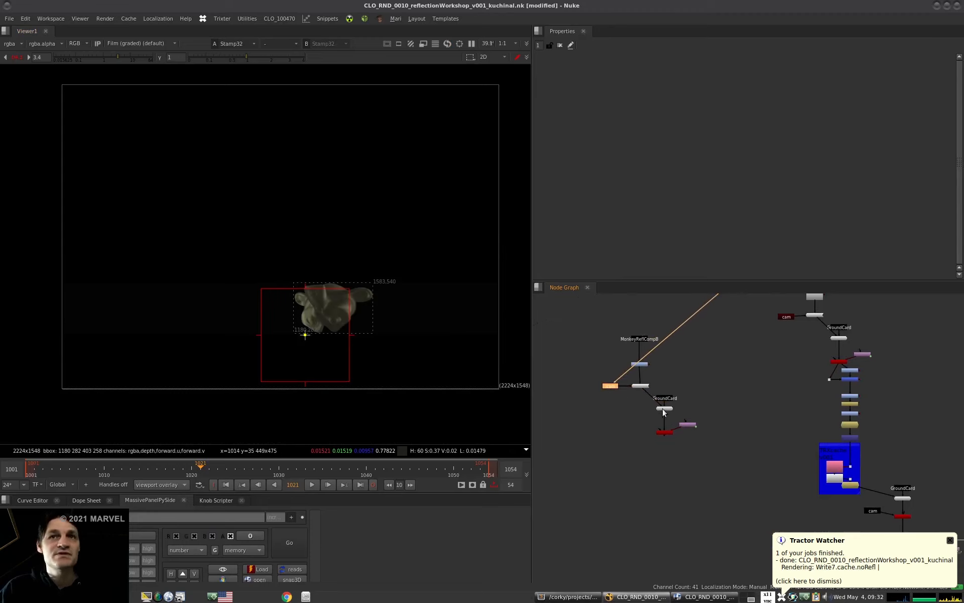
left_click(668, 432)
key("1")
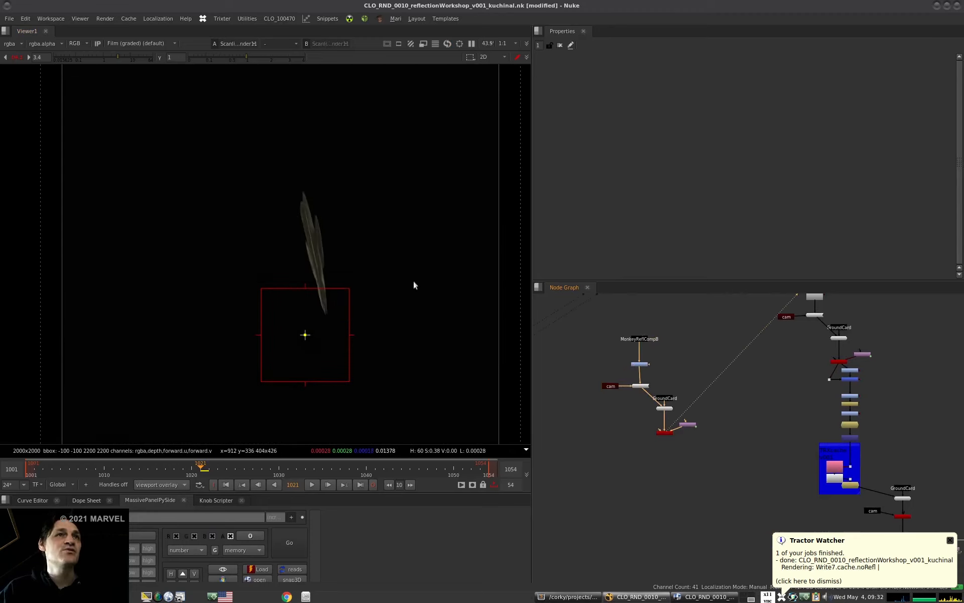
Scrub through the early frames of ScanlineRender11 to examine how the projected monkey reflection changes over time.
scroll(414, 281, "up", 4)
left_click_drag(200, 466, 35, 471)
scroll(216, 346, "down", 4)
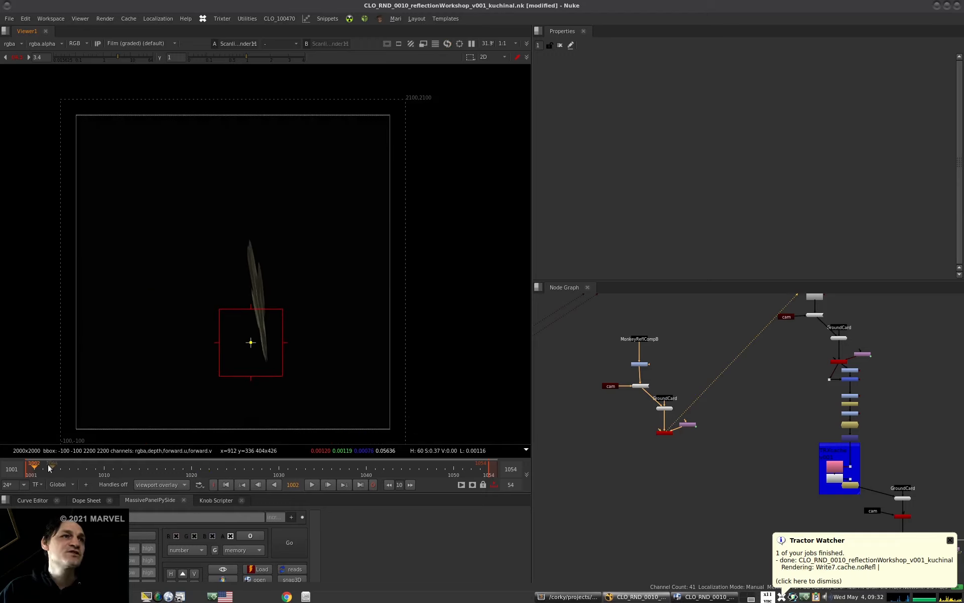
left_click_drag(40, 468, 223, 487)
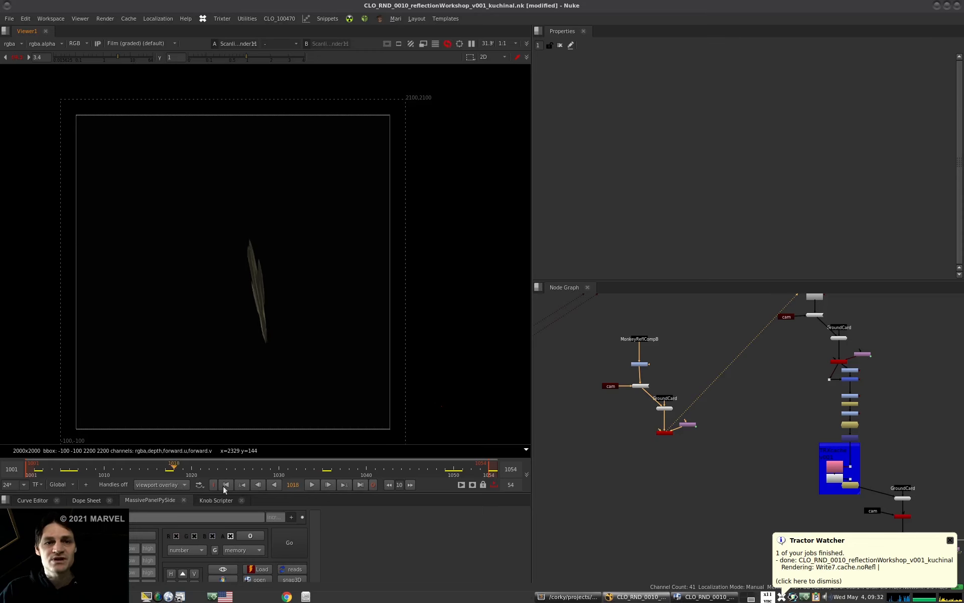
Switch to RV, scrub the beauty sequence up to frame 1027 to study the monkey's motion, and return to Nuke.
key("alt+Tab")
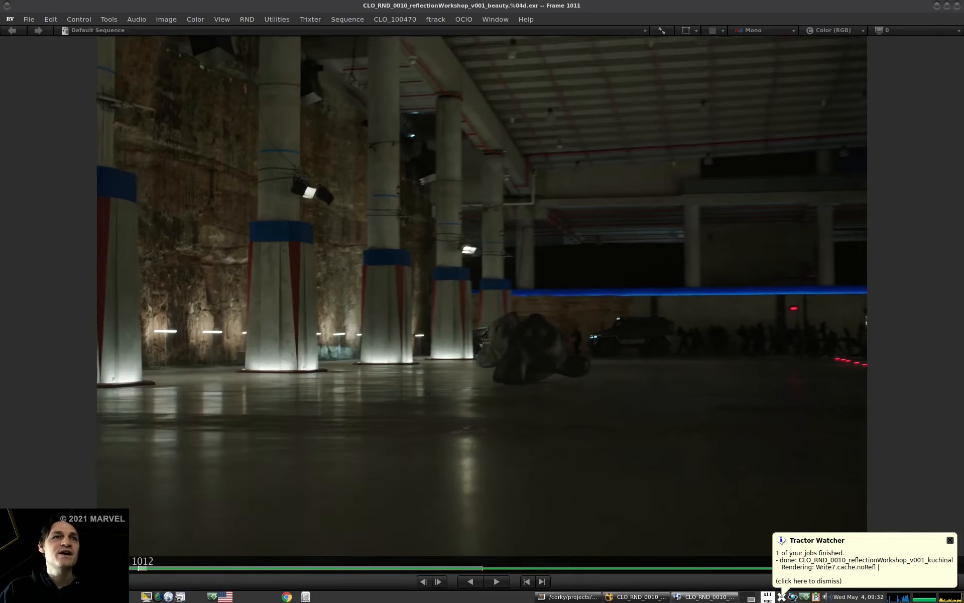
left_click_drag(141, 547, 262, 558)
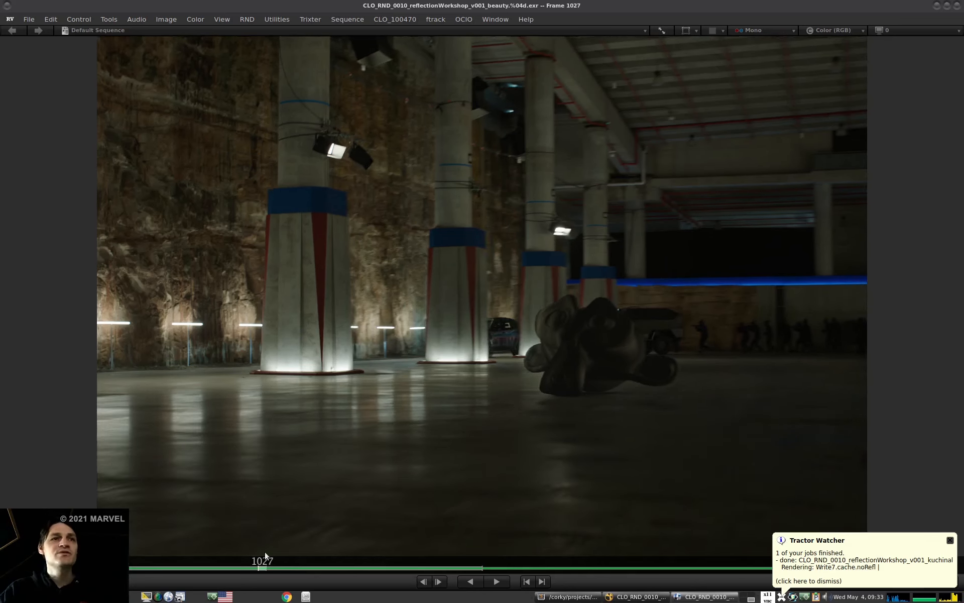
key("alt+Tab")
Scrub the projected reflection across the shot and return to the first frame, 1001.
left_click_drag(203, 467, 387, 481)
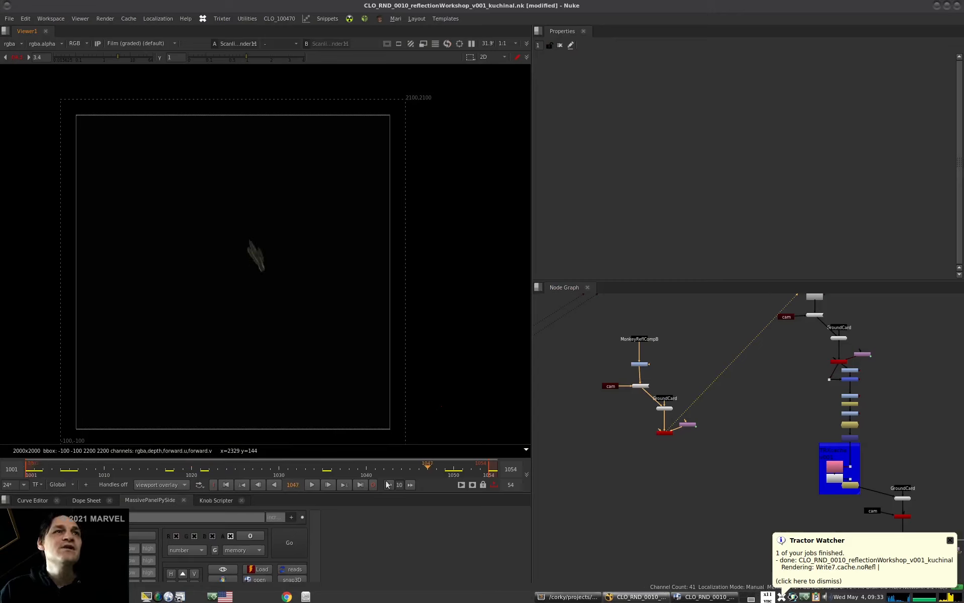
left_click_drag(173, 485, 62, 492)
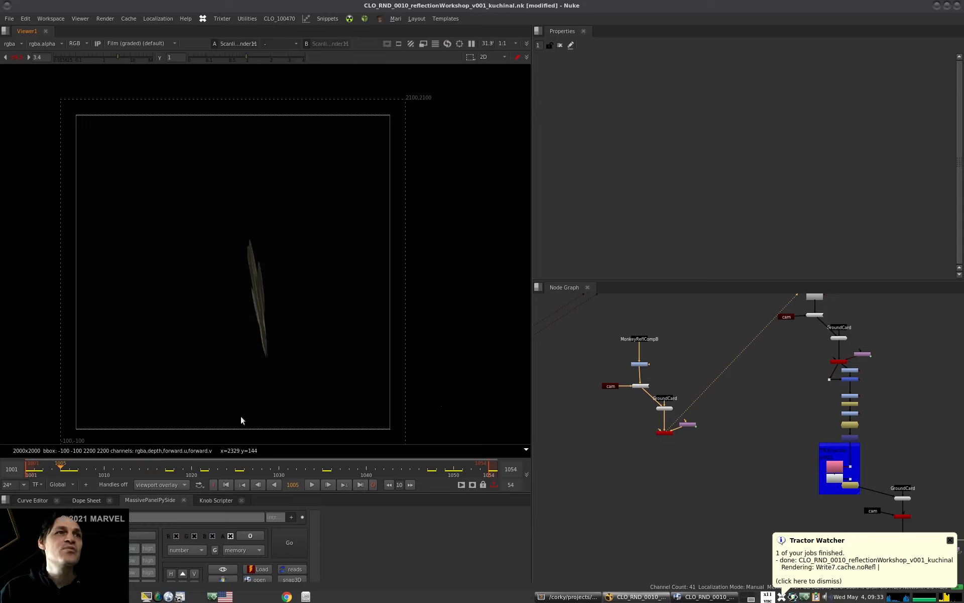
left_click(223, 486)
Create a Noise node beside the projection setup and feed it with a clone of Reformat11.
scroll(656, 440, "down", 4)
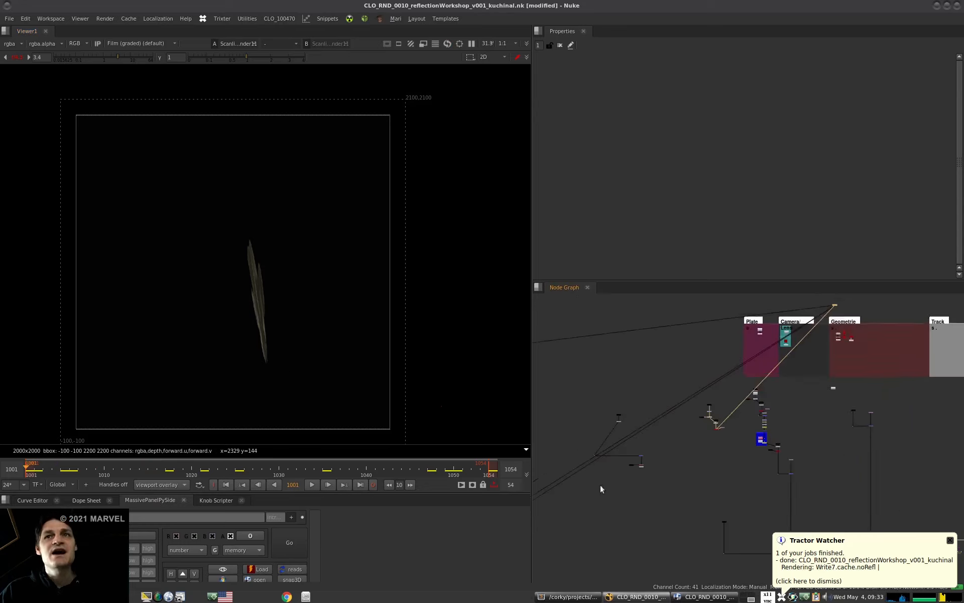
middle_click_drag(655, 434, 601, 484)
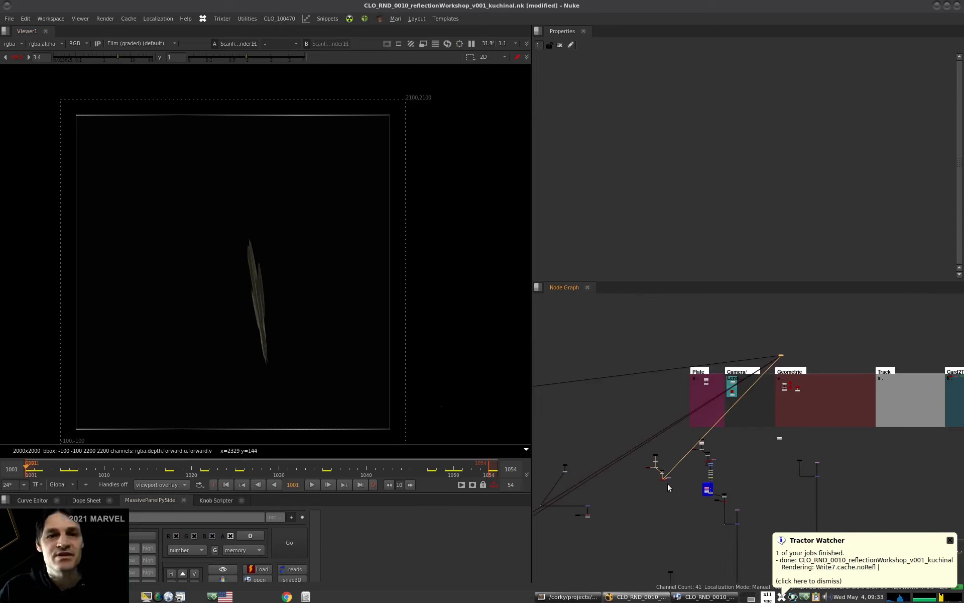
scroll(670, 483, "up", 3)
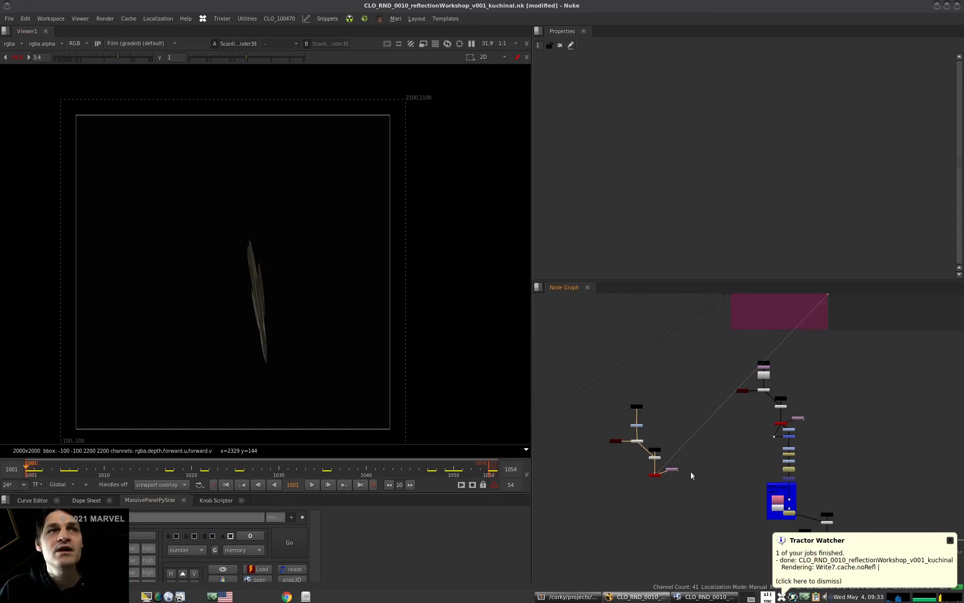
scroll(678, 475, "up", 2)
middle_click_drag(679, 465, 689, 456)
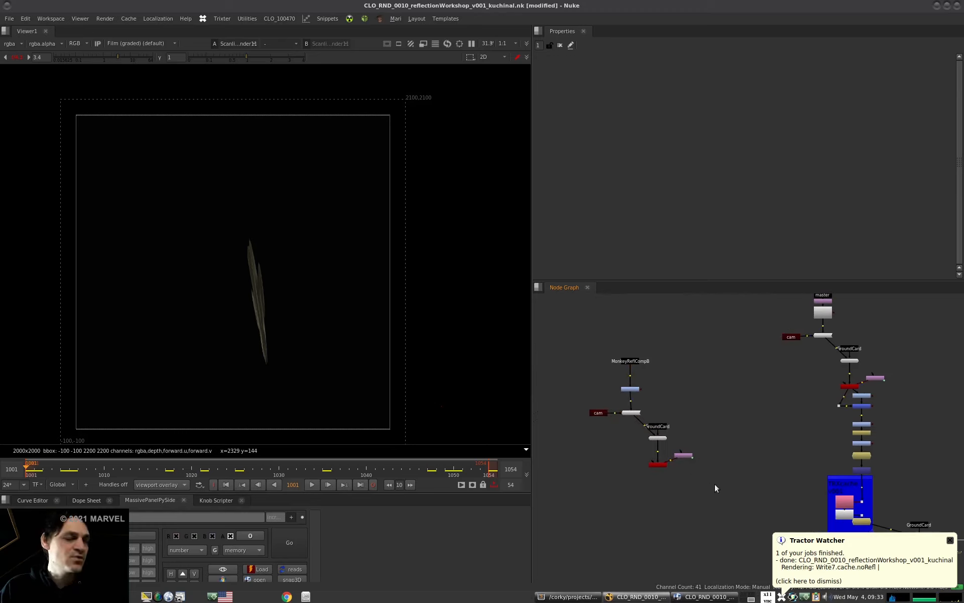
key("shift+n")
scroll(718, 483, "up", 4)
key("1")
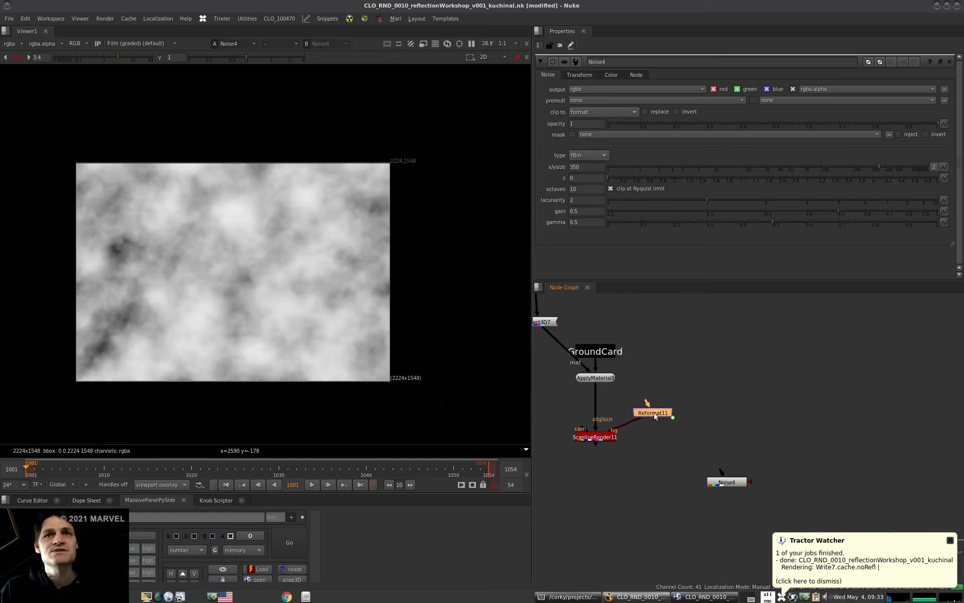
key("alt+k")
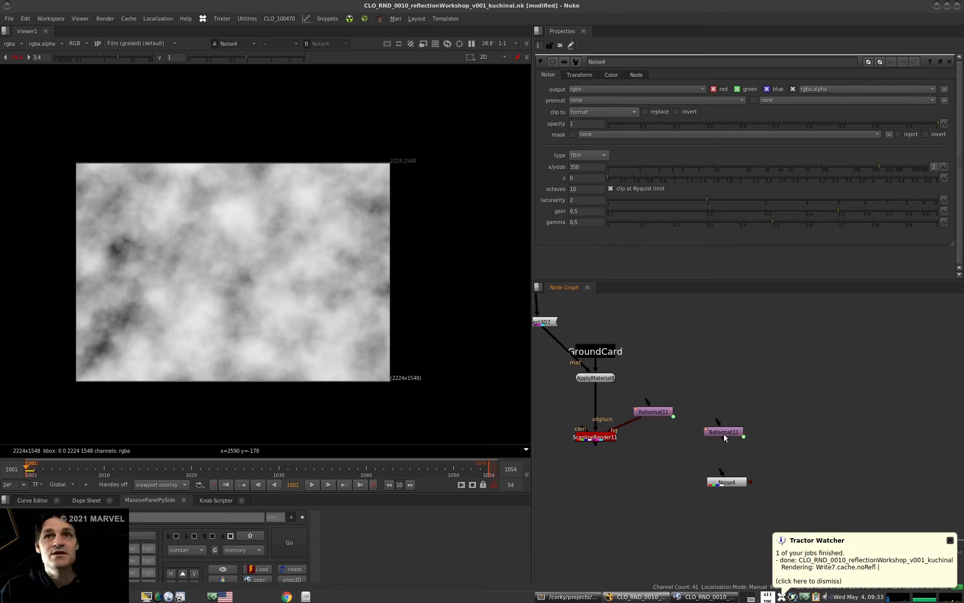
key("1")
left_click_drag(725, 434, 724, 435)
key("1")
Add an iBlurU node below ScanlineRender11 and connect Noise4 to its mask input.
middle_click_drag(593, 436, 696, 427)
left_click(645, 422)
key("1")
middle_click_drag(305, 291, 384, 259, "alt")
left_click(656, 417)
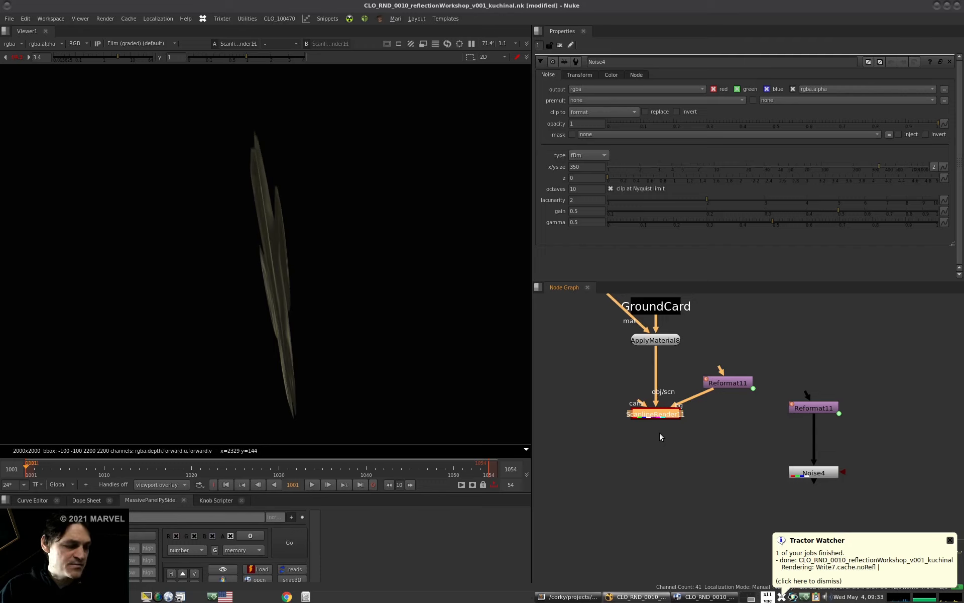
key("Tab")
type("iblu")
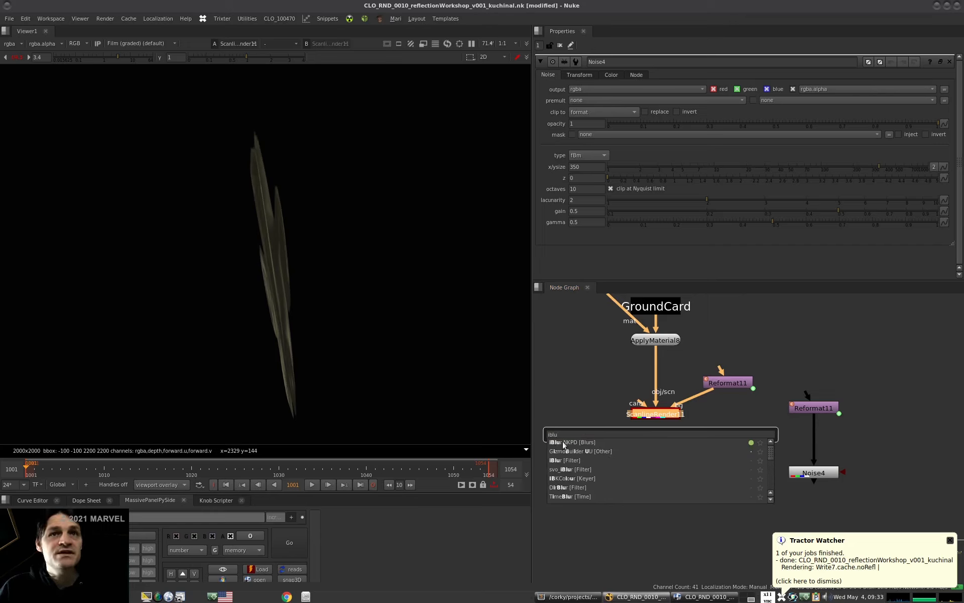
key("Return")
left_click_drag(655, 431, 655, 497)
left_click_drag(800, 478, 803, 474)
middle_click_drag(660, 501, 670, 432)
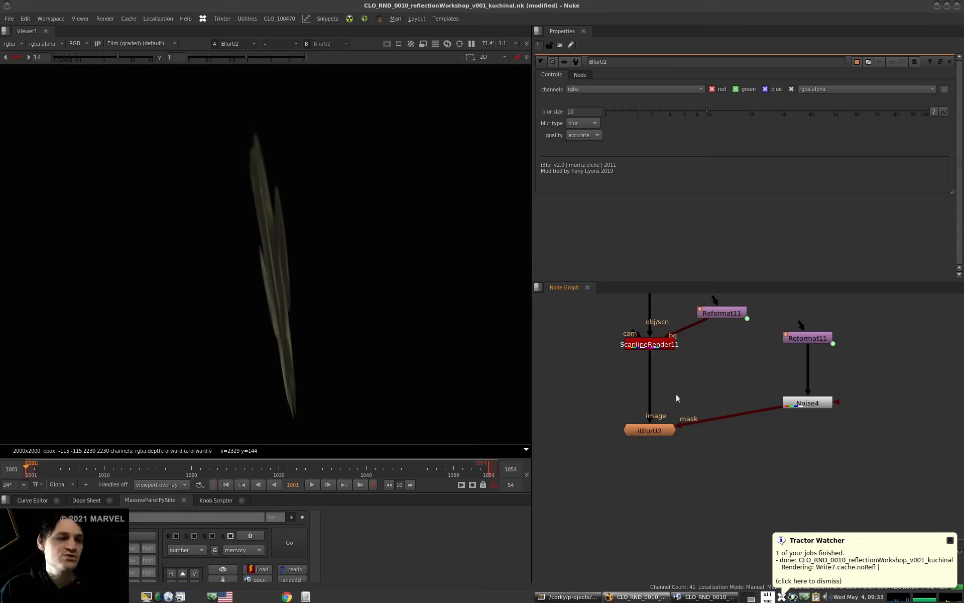
Insert a RoughEdgeMy node between ScanlineRender11 and iBlurU2, with Noise4 as its pattern input, and space the nodes out.
key("Return")
left_click_drag(681, 396, 804, 402)
key("1")
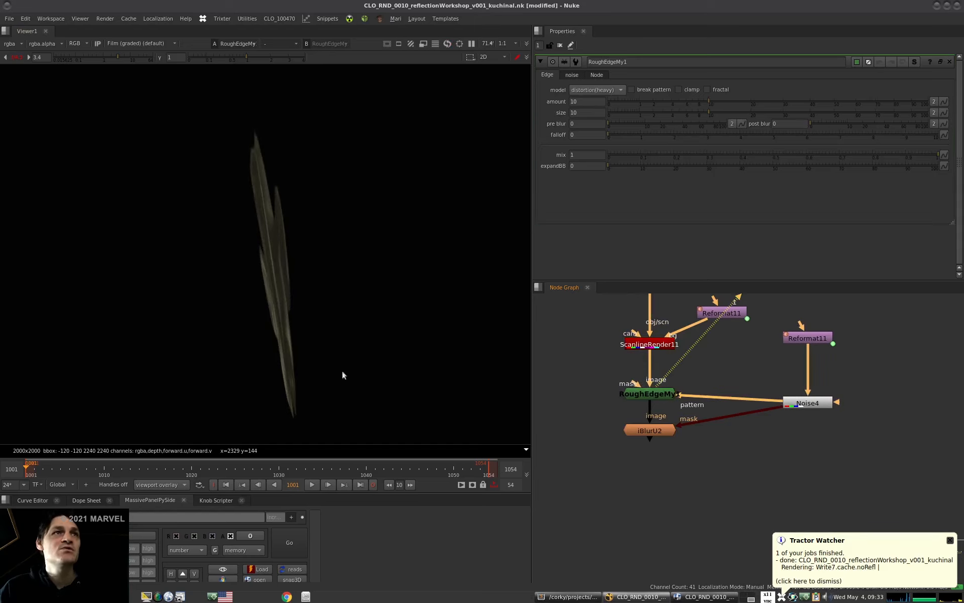
left_click_drag(656, 434, 656, 519)
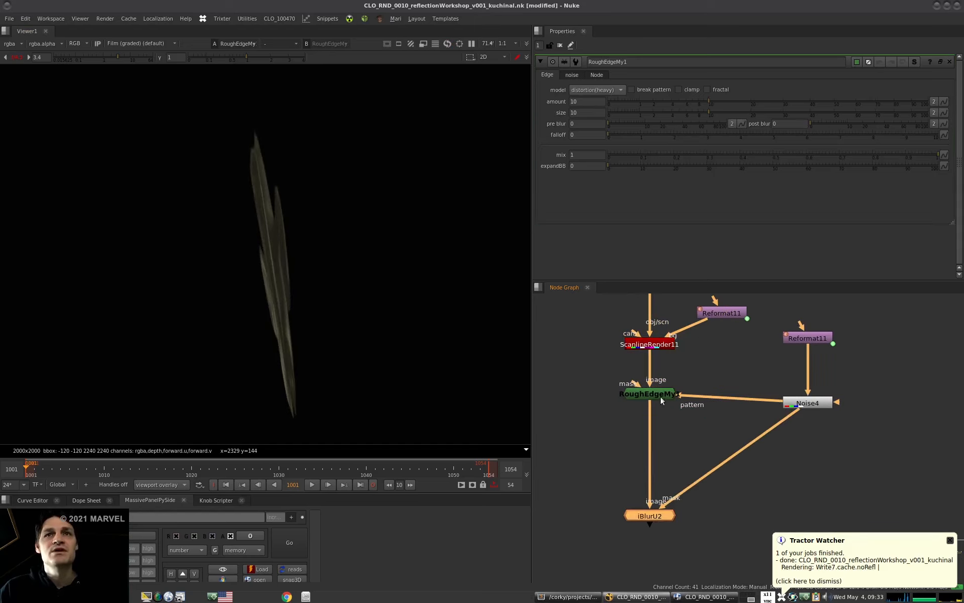
left_click_drag(661, 396, 658, 450)
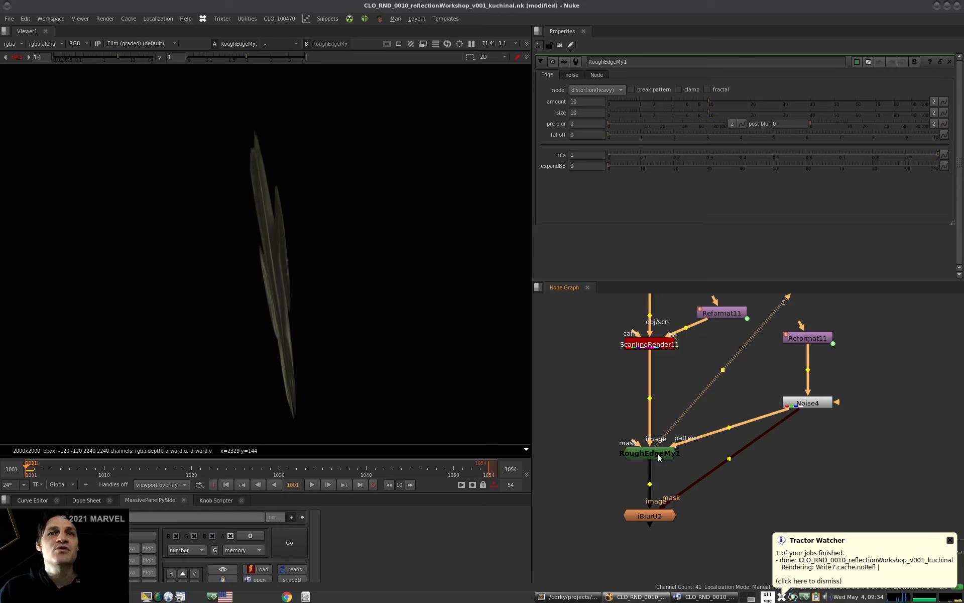
View Noise4 and adjust its x/ysize, trying 20 and settling on 50.
left_click(817, 403)
key("1")
double_click(817, 402)
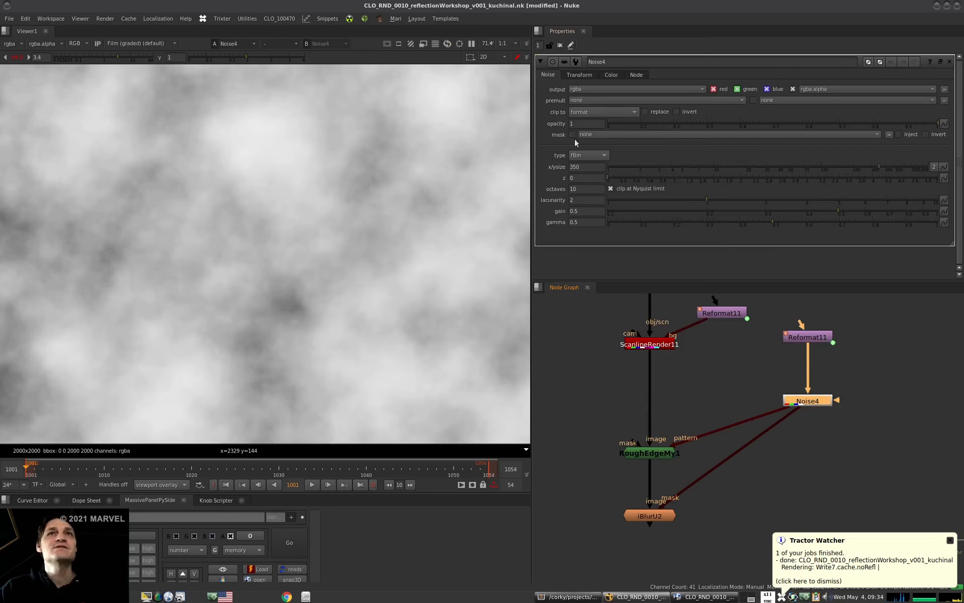
left_click(580, 168)
type("20")
key("Return")
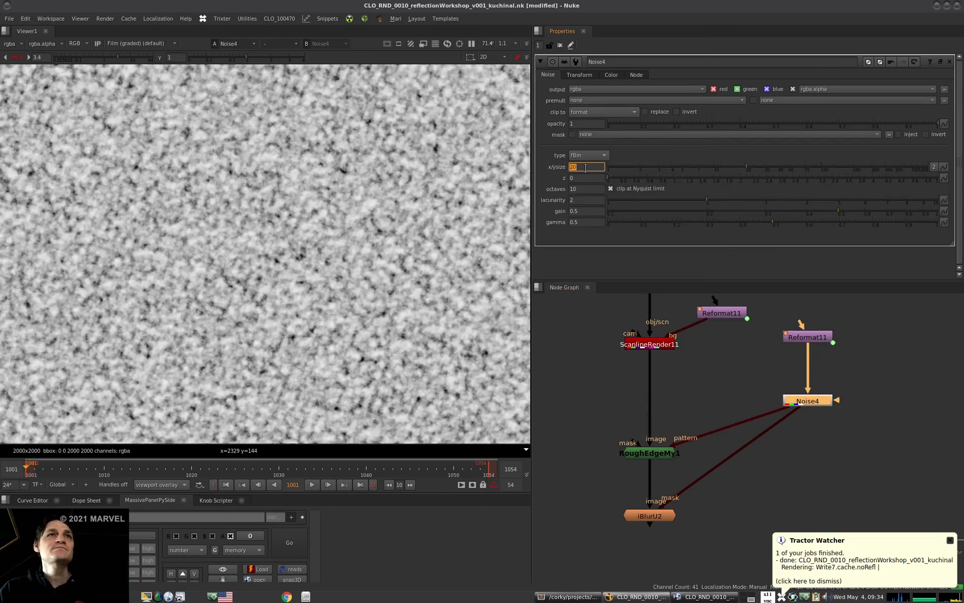
type("50")
key("Return")
Open the properties of RoughEdgeMy1 and display its output in the viewer.
left_click(579, 346)
double_click(649, 452)
key("1")
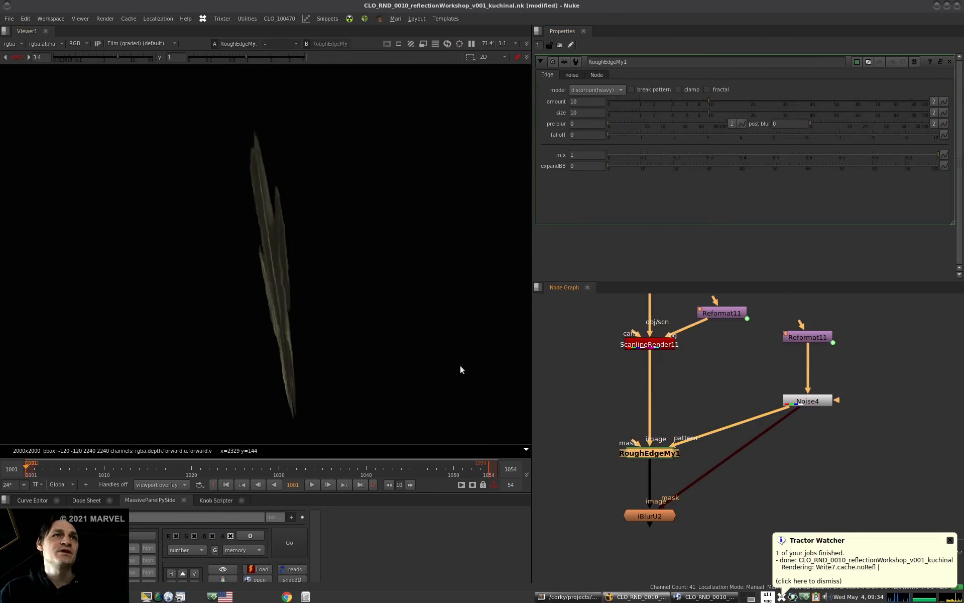
Save the script, then try RoughEdgeMy1's amount at 100, settle on 50, and enable its fractal option.
left_click_drag(650, 453, 649, 448)
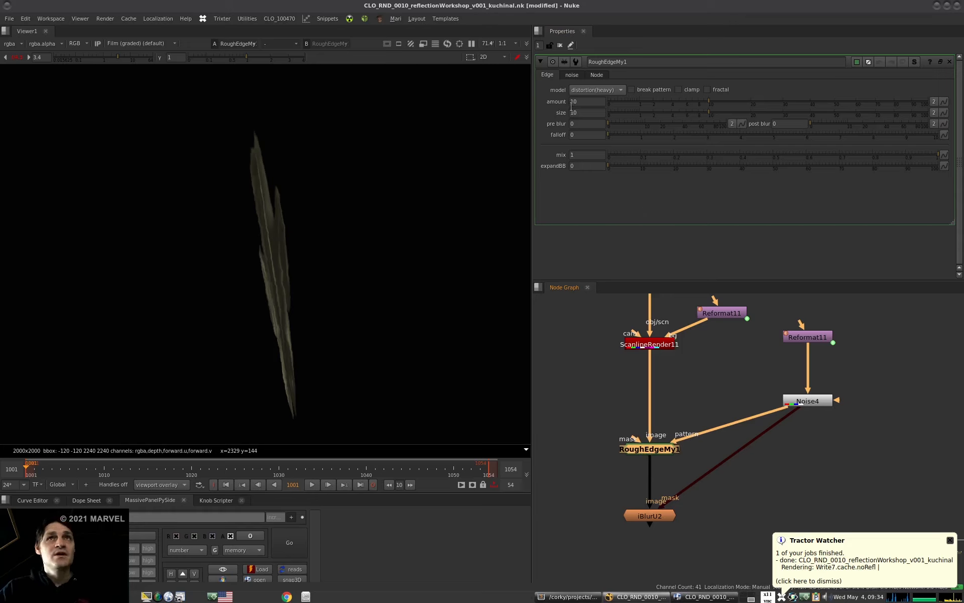
left_click(580, 390)
key("ctrl+s")
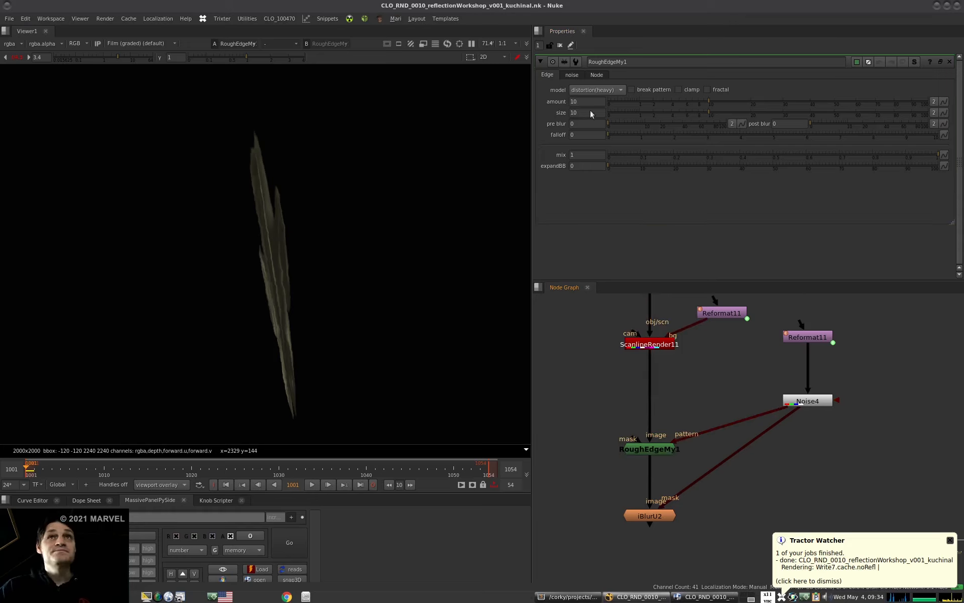
key("Return")
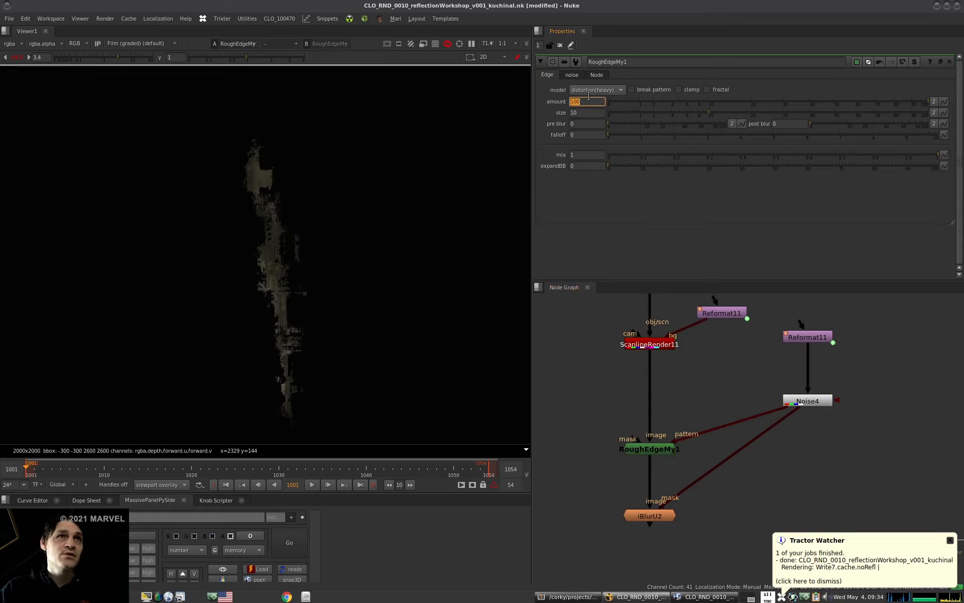
type("50")
key("Return")
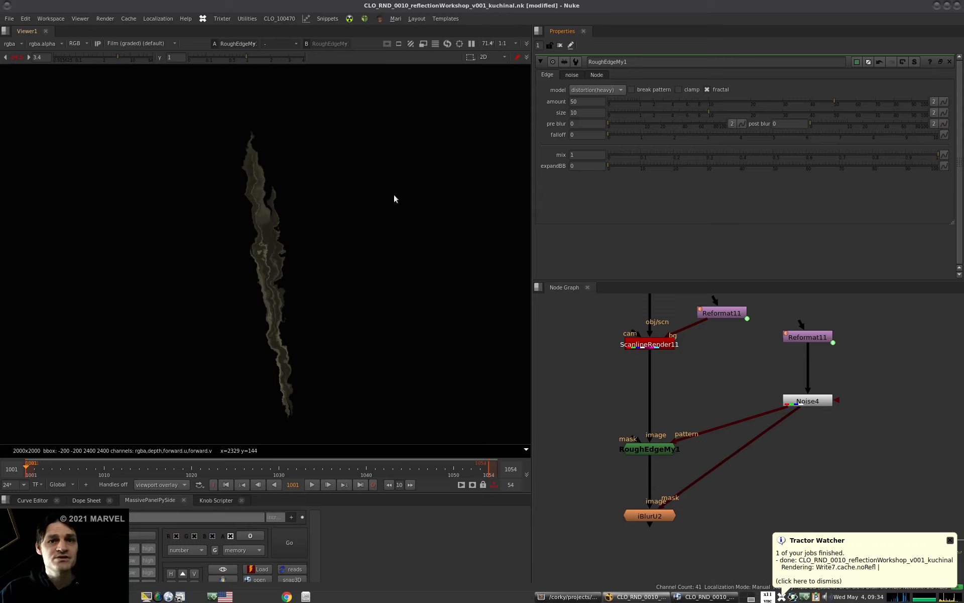
View iBlurU2's output and set its blur size to 30.
left_click(653, 516)
key("1")
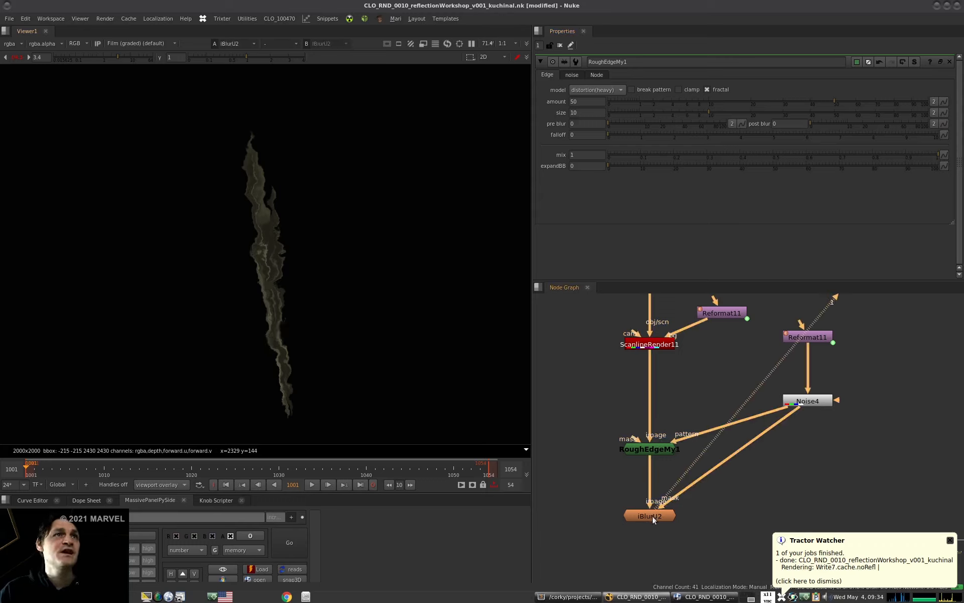
double_click(654, 516)
left_click_drag(655, 515, 655, 512)
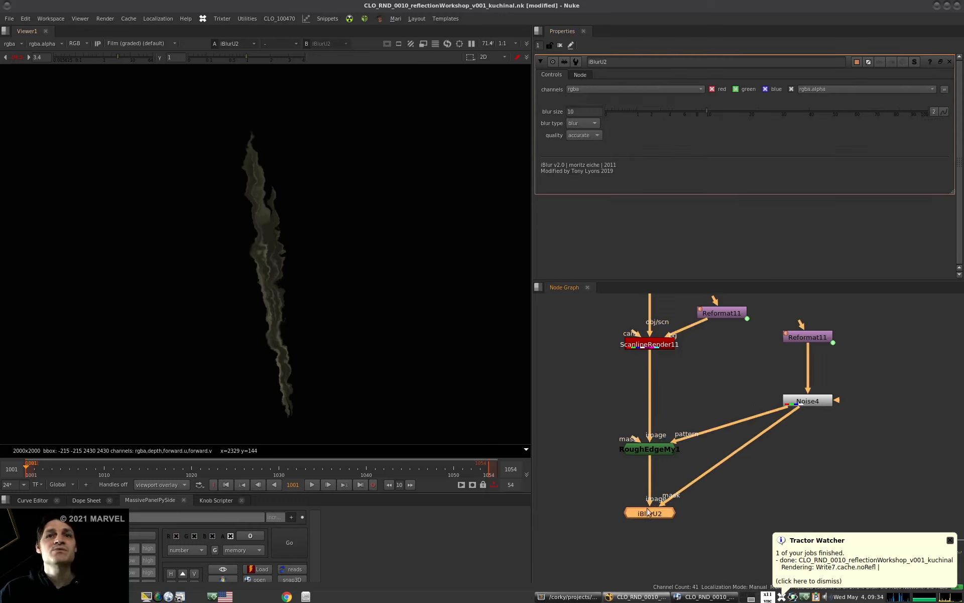
left_click(575, 112)
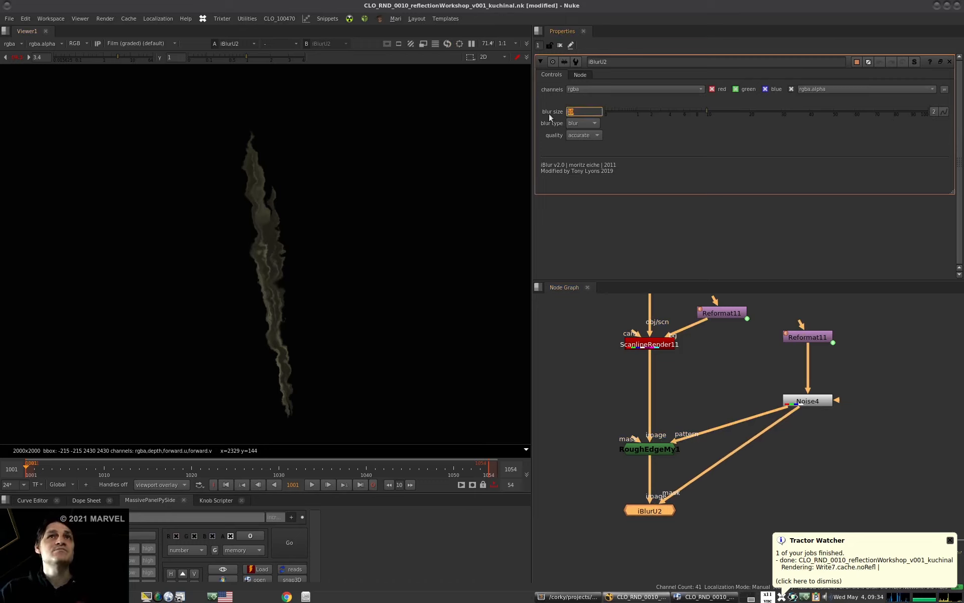
type("30")
key("Return")
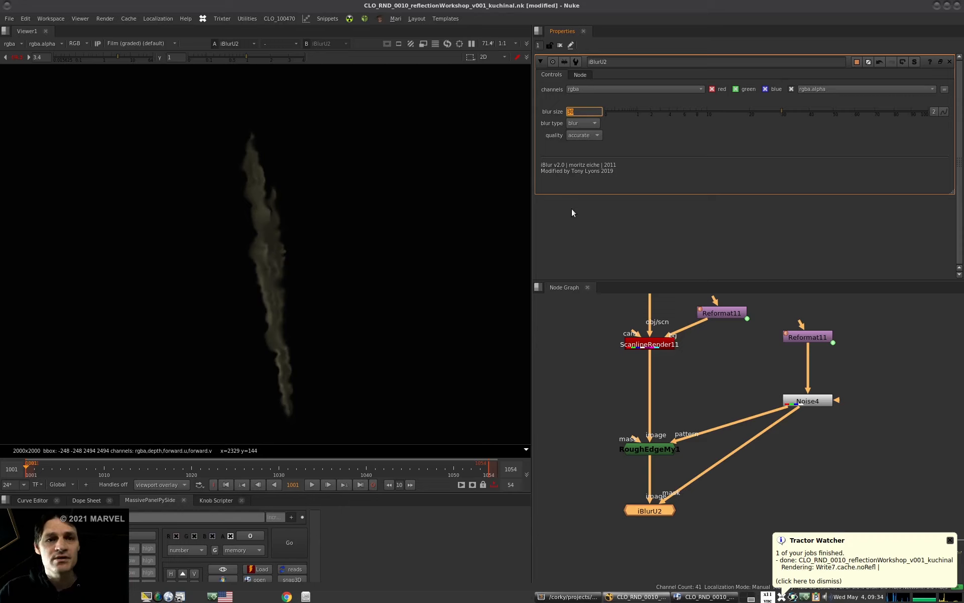
Move Reformat11 and Noise4 farther from the reflection branch, insert a Merge below Noise4, and feed a Roto node into its A input.
left_click_drag(756, 316, 955, 376)
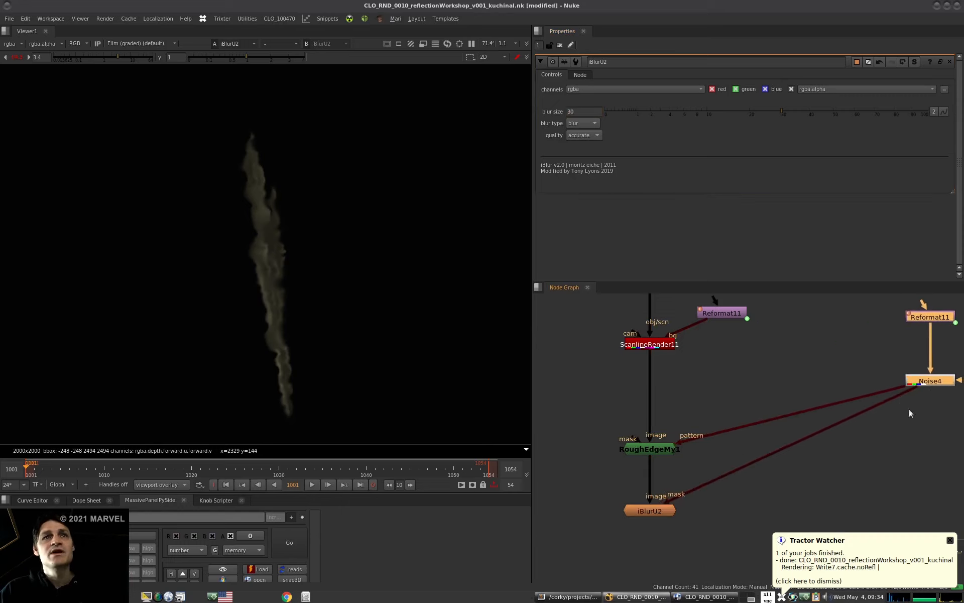
middle_click_drag(922, 445, 829, 443)
left_click(830, 443)
left_click_drag(841, 376, 836, 377)
key("m")
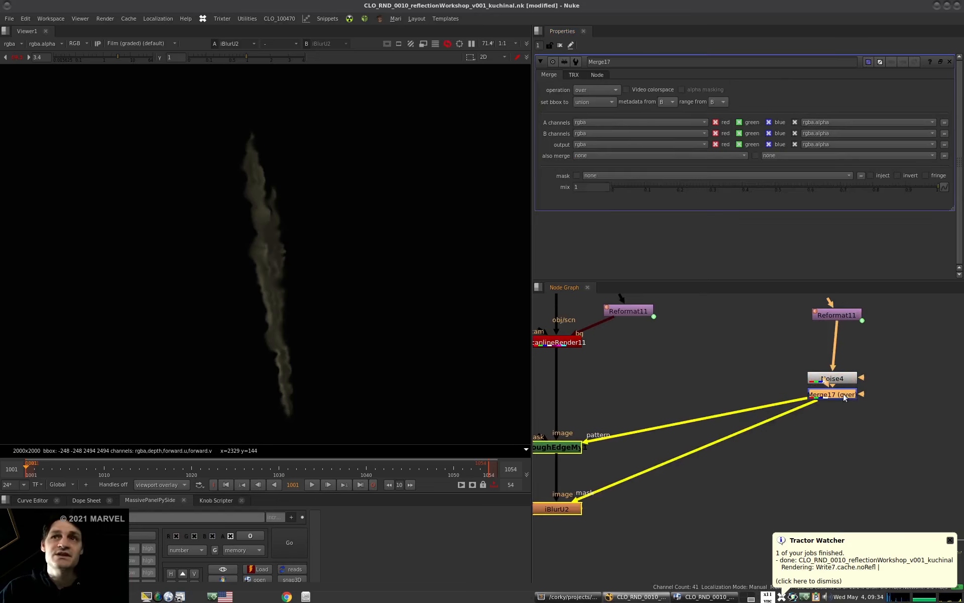
left_click(765, 367)
key("o")
left_click_drag(824, 409, 755, 352)
Draw a four-point Bezier band beneath the reflection and pull its upper feather edge up to the reflection's far end.
scroll(301, 333, "down", 3)
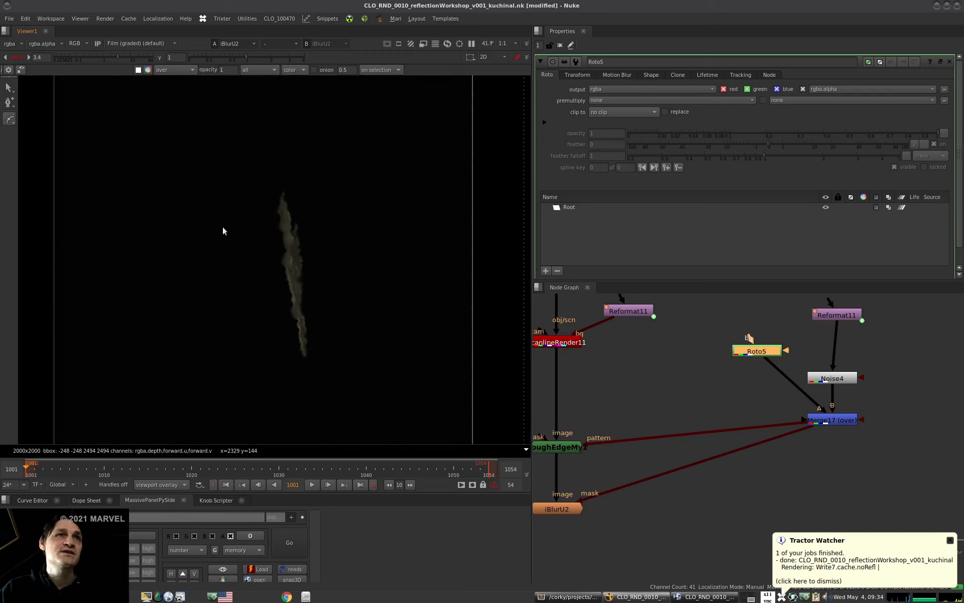
left_click(220, 392)
left_click(413, 379)
left_click(412, 350)
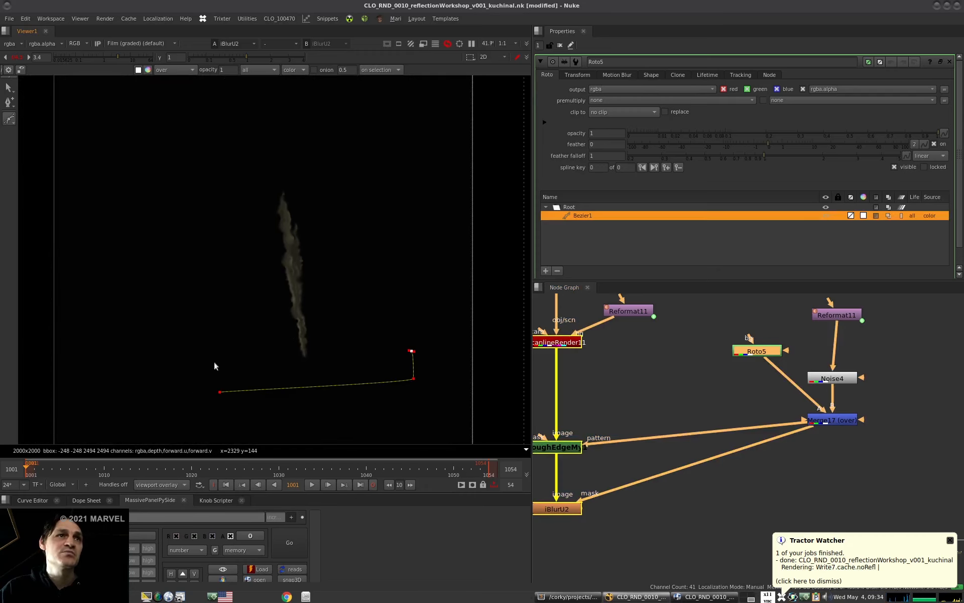
left_click(211, 362)
left_click(220, 392)
left_click_drag(211, 363, 200, 200, "ctrl")
left_click_drag(411, 351, 382, 205, "ctrl")
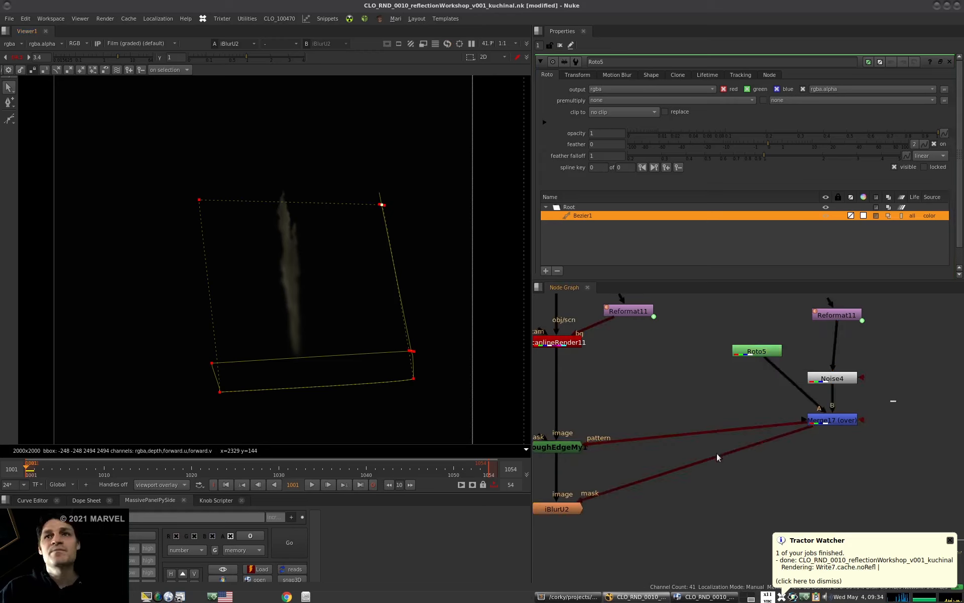
Change Merge17's operation to mask, fine-tune the roto's upper feather point, and align Reformat11 above Noise4.
key("ctrl+m")
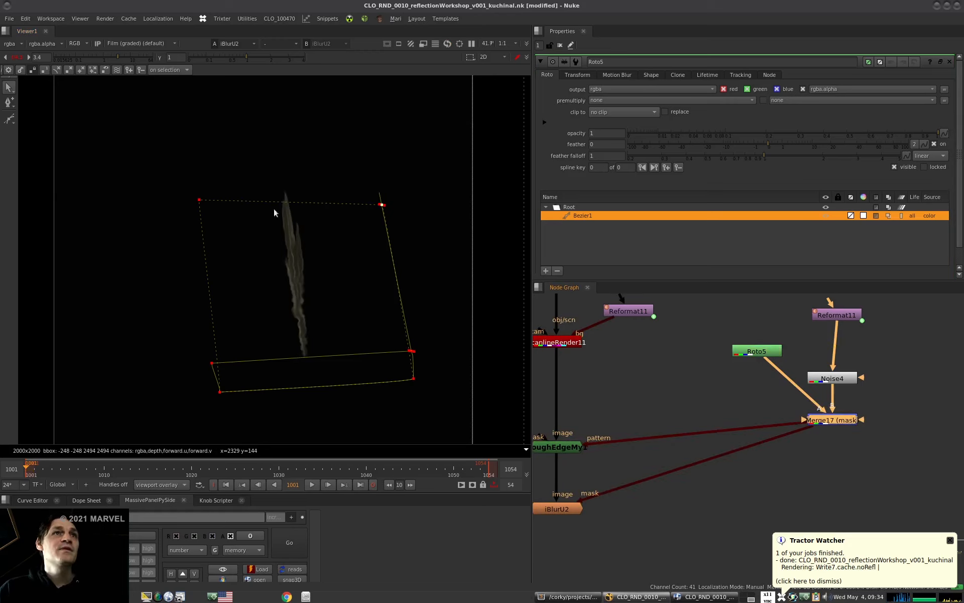
left_click_drag(383, 207, 390, 204)
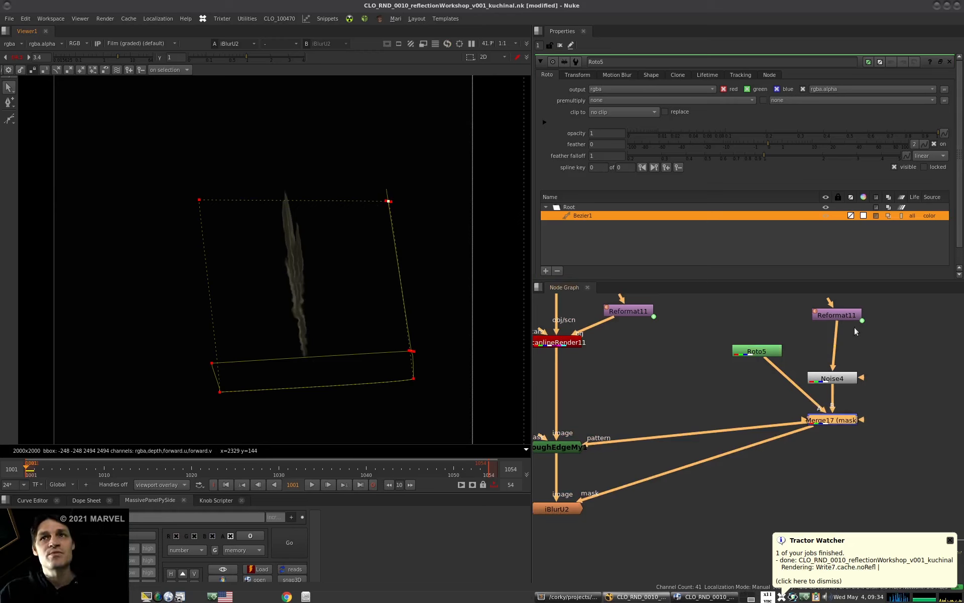
left_click_drag(847, 314, 843, 320)
left_click(874, 363)
View Noise4, Merge17 and iBlurU2 in turn to check the masked noise and its effect.
left_click(840, 380)
key("1")
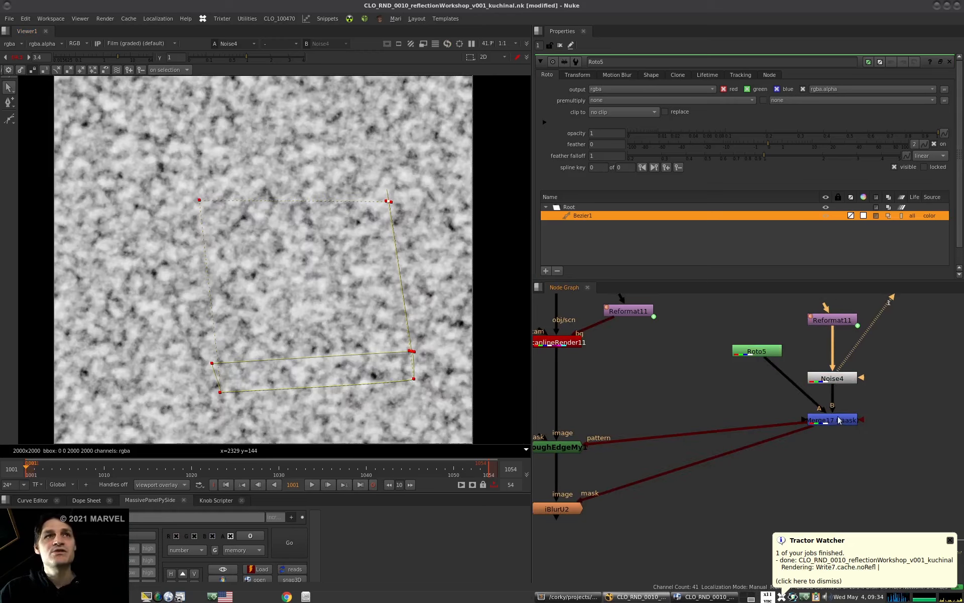
left_click(839, 420)
key("1")
left_click(558, 509)
key("1")
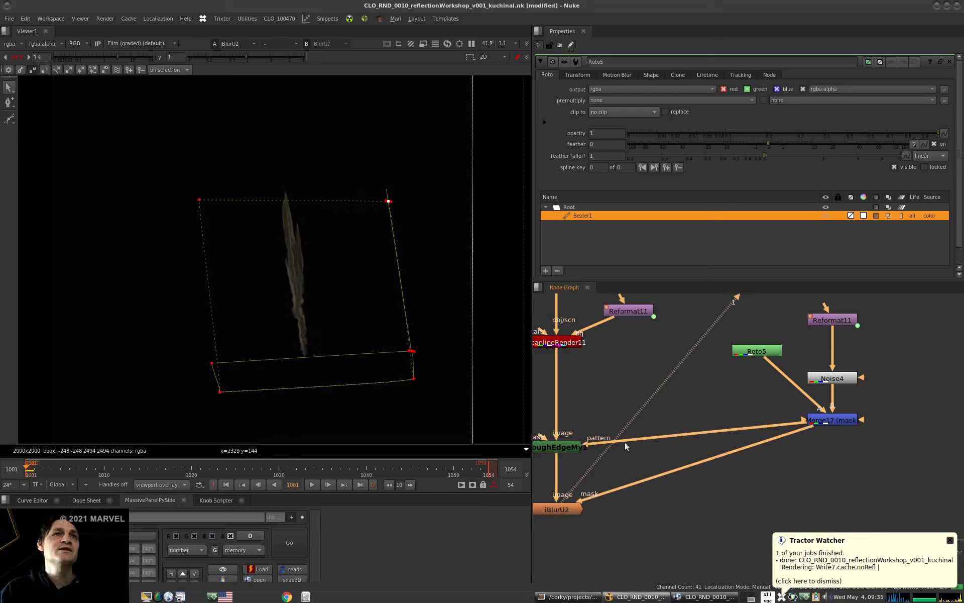
Duplicate the ground projection's ApplyMaterial, cam and ScanlineRender nodes from the TRXcache branch and place them beneath iBlurU2.
scroll(598, 402, "down", 5)
middle_click_drag(599, 402, 595, 409)
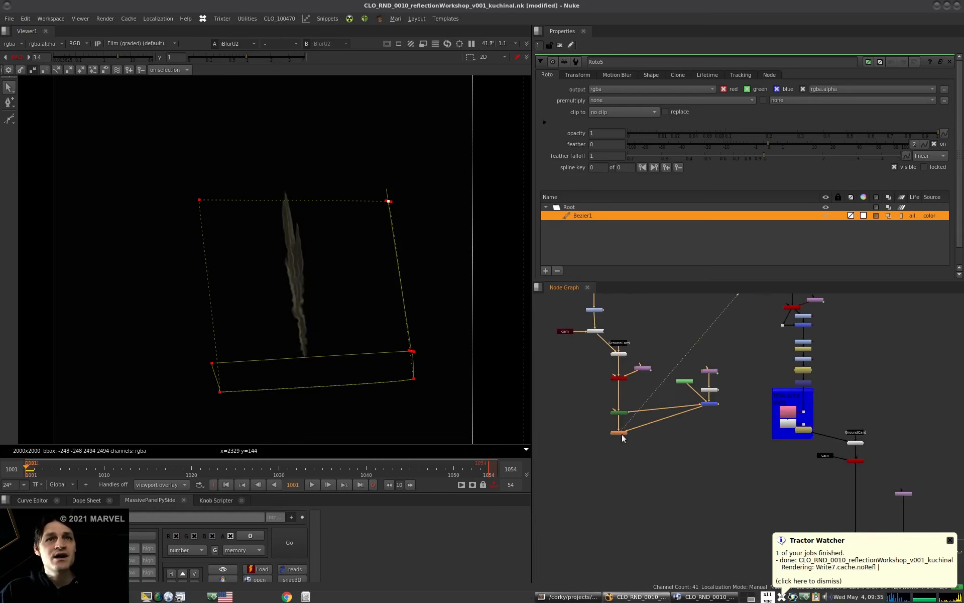
middle_click_drag(803, 319, 753, 395)
middle_click_drag(814, 529, 802, 396)
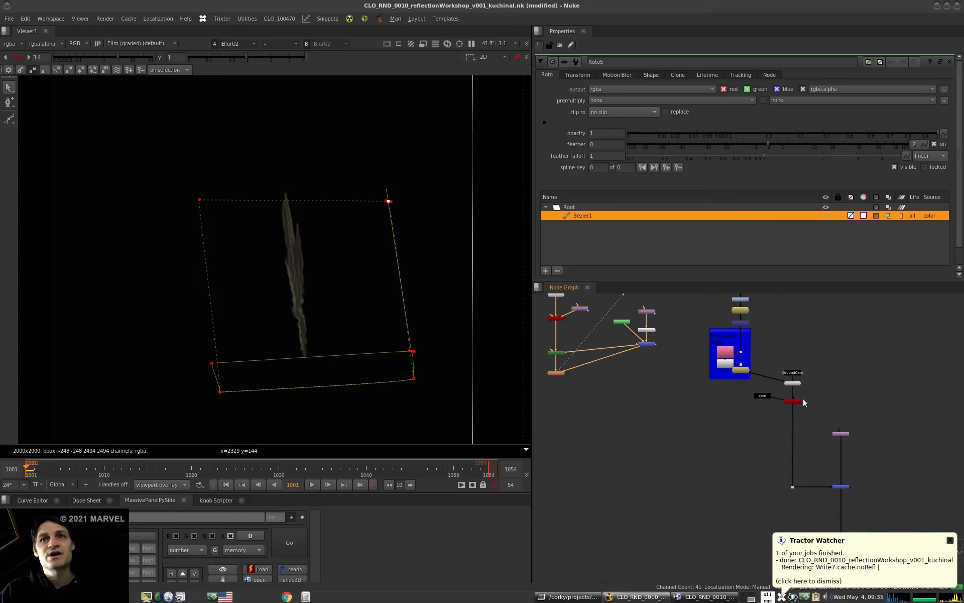
left_click_drag(819, 375, 747, 426)
key("ctrl+c")
key("ctrl+v")
left_click_drag(847, 382, 558, 423)
middle_click_drag(559, 396, 643, 380, "alt")
left_click_drag(569, 408, 577, 389)
left_click(641, 409)
middle_click_drag(600, 380, 501, 418)
key("space")
scroll(501, 418, "down", 4)
Duplicate the GroundCard stamp above the copied ApplyMaterial, align the copied nodes, and add a dot in the pipe coming from iBlurU2.
left_click(850, 370)
key("ctrl+c")
key("ctrl+v")
left_click_drag(842, 372, 477, 372)
left_click_drag(532, 412, 418, 454)
left_click_drag(478, 452, 522, 452)
left_click(508, 409)
left_click_drag(500, 400, 475, 411, "ctrl")
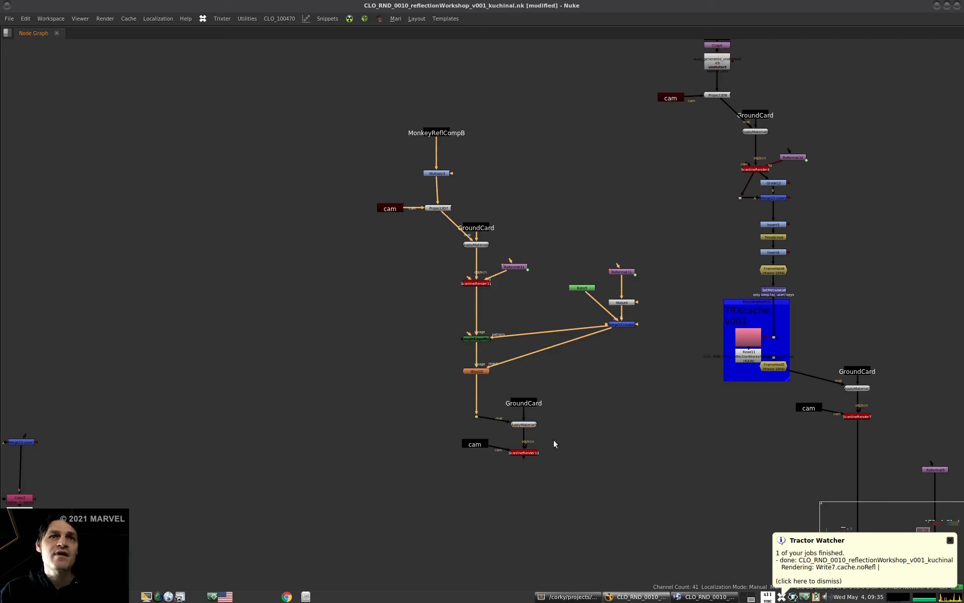
Inspect the reprojected reflection in the new ScanlineRender's output up close, checking Merge17's output in between.
key("space")
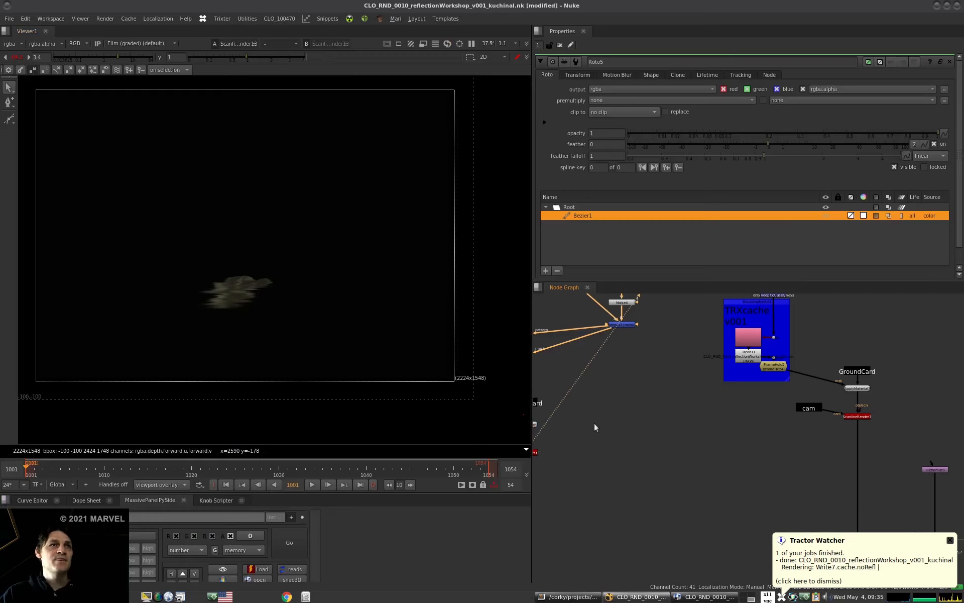
middle_click_drag(626, 358, 828, 429)
middle_click_drag(222, 296, 367, 300, "alt")
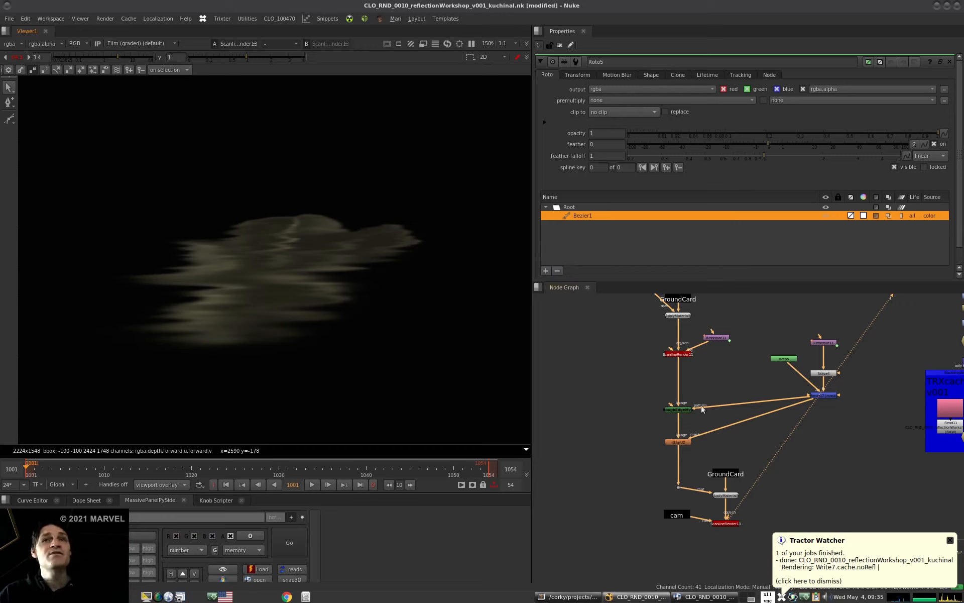
mouse_move(687, 354)
left_mouse_down()
mouse_move(663, 362)
mouse_move(676, 361)
mouse_move(681, 375)
mouse_move(686, 363)
mouse_move(679, 362)
left_mouse_up()
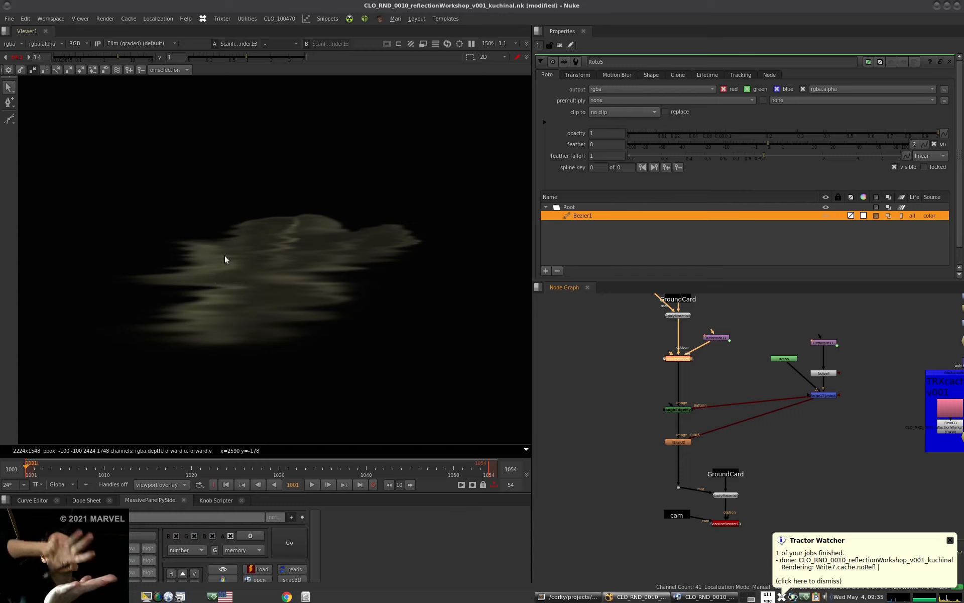
left_click(832, 396)
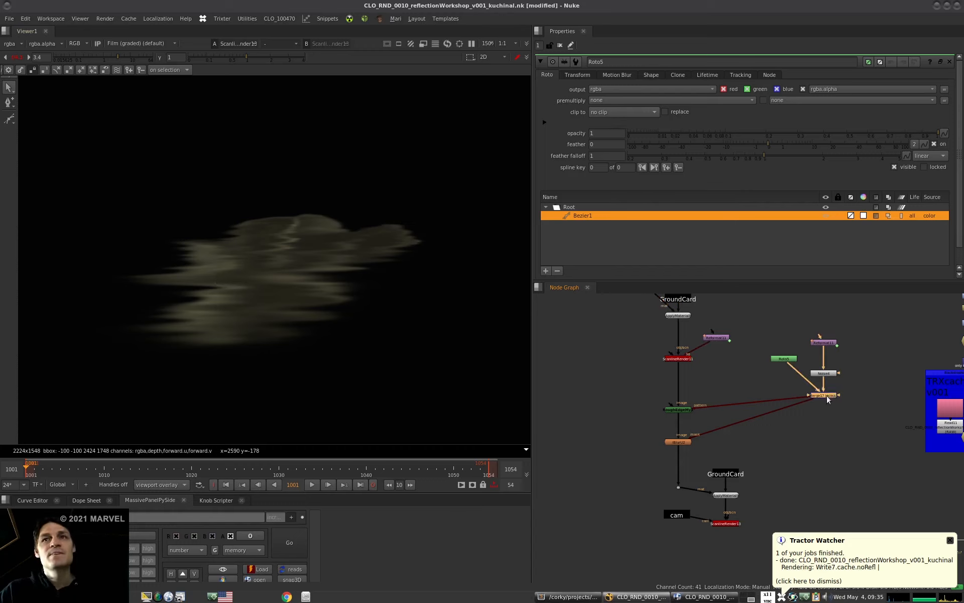
key("1")
left_click(728, 522)
key("1")
Disable RoughEdgeMy1 and iBlurU2, and load MonkeyReflCompB and the final ScanlineRender into separate viewer inputs.
left_click_drag(642, 389, 708, 458)
key("d")
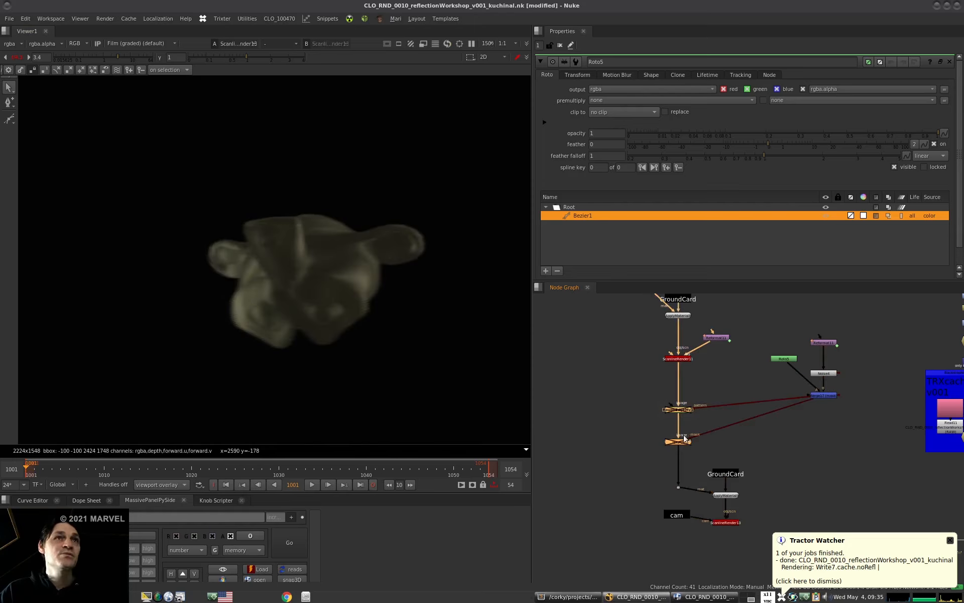
scroll(669, 402, "down", 3)
left_click(647, 347)
key("2")
left_click(689, 499)
key("1")
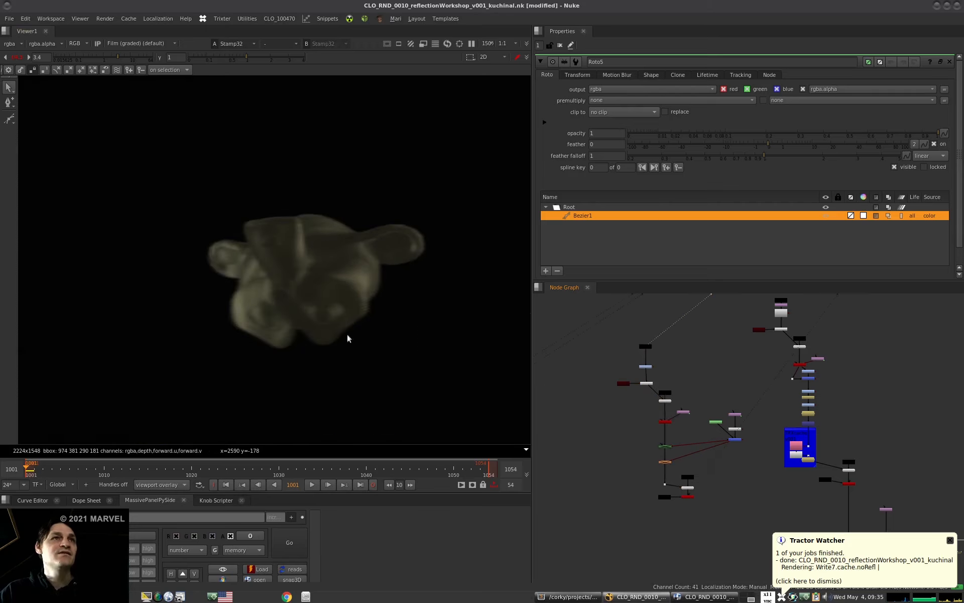
Flip repeatedly between MonkeyReflCompB and the reprojected render to compare their position and sharpness.
key("2")
key("1")
key("2")
key("1")
key("2")
key("1")
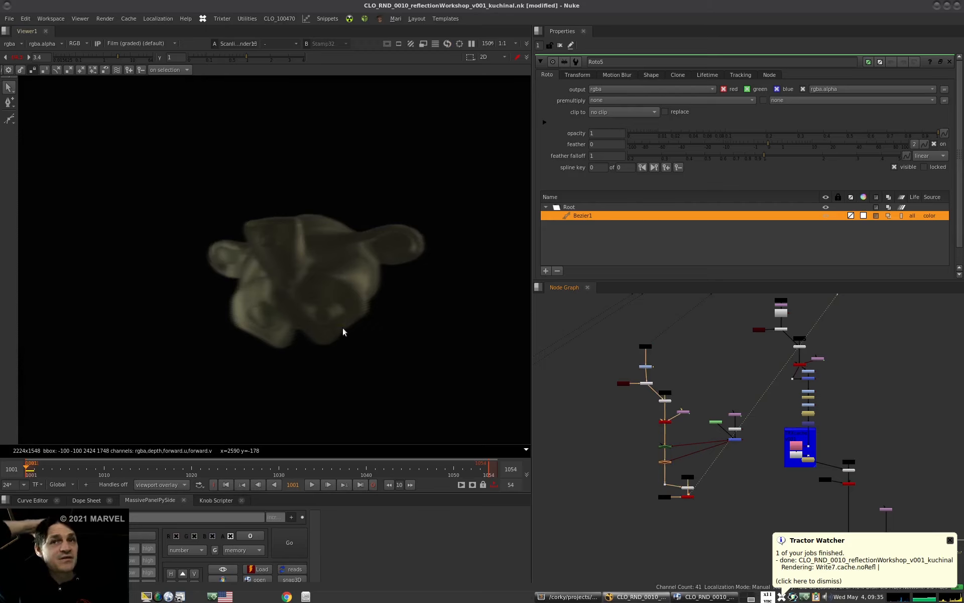
key("2")
key("1")
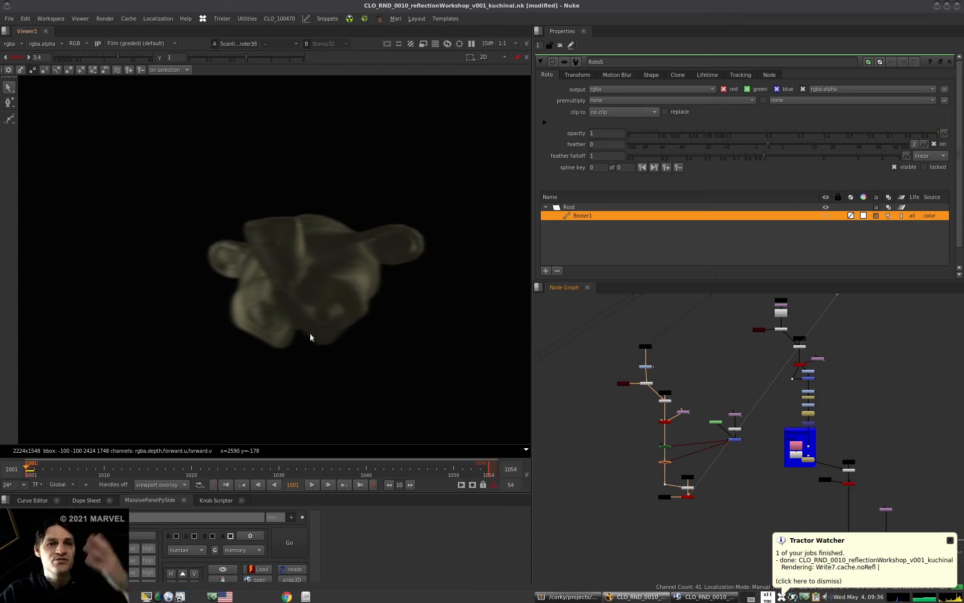
Re-enable RoughEdgeMy1 and iBlurU2 and compare the final ScanlineRender's output with MonkeyReflCompB.
left_click_drag(646, 433, 681, 473)
key("1")
middle_click_drag(657, 458, 654, 427)
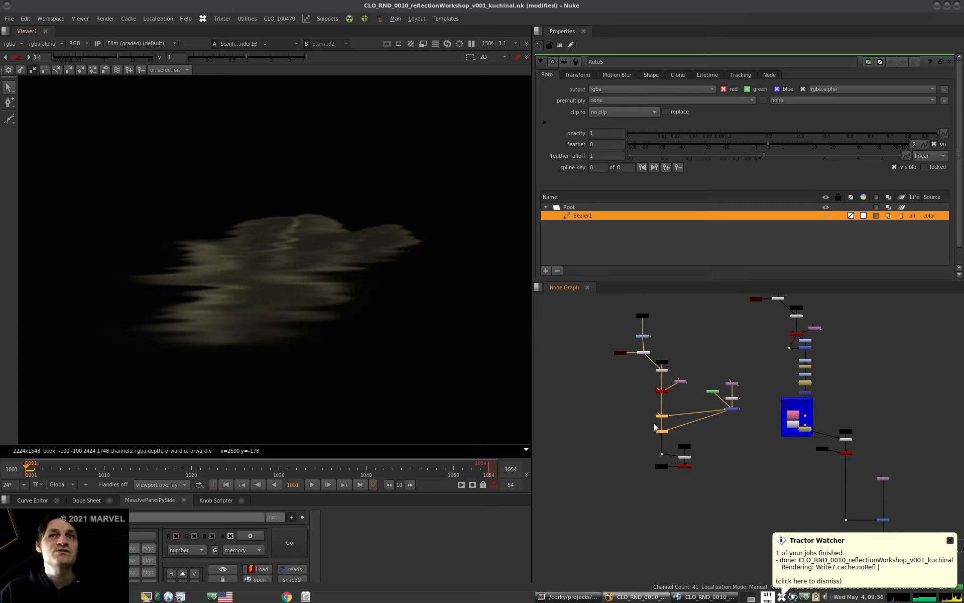
left_click(687, 467)
key("2")
key("1")
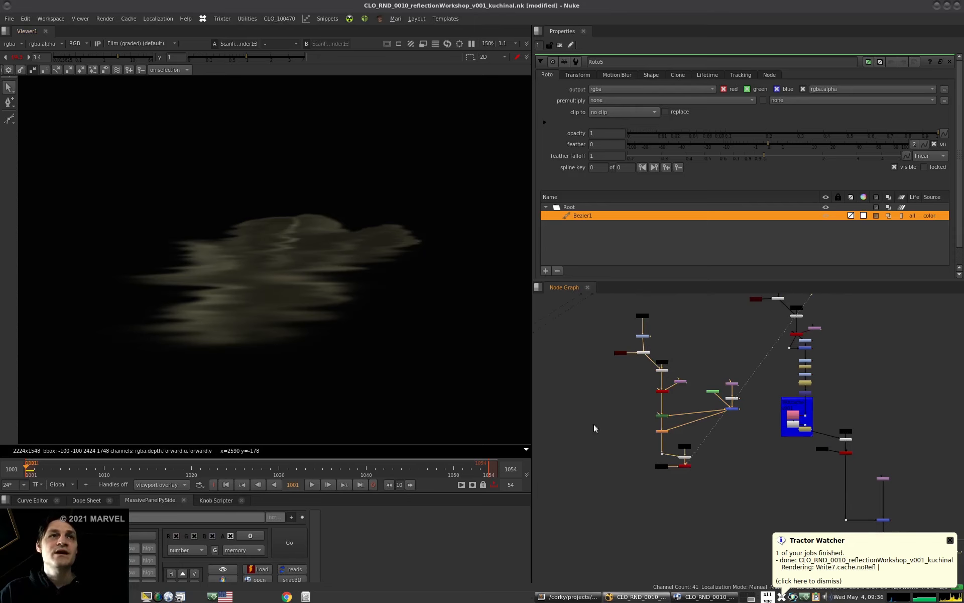
Zoom out on the broken-up reflection and play several frames of the shot to check its movement.
middle_click_drag(386, 351, 209, 472, "alt")
left_click(313, 486)
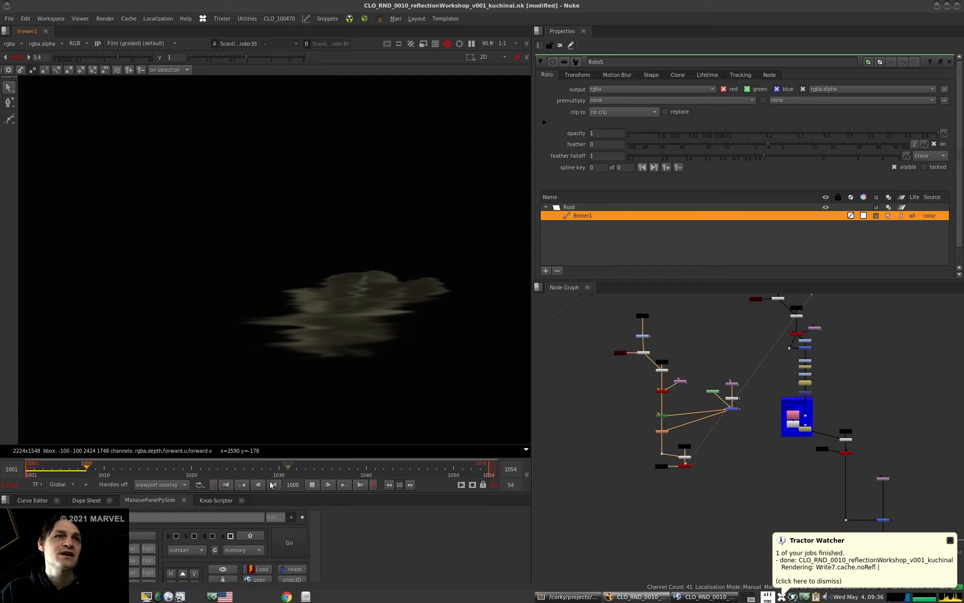
left_click(316, 484)
Select the whole monkey reflection branch and move it farther away from the TRXcache branch.
scroll(601, 409, "down", 4)
left_click(646, 444)
middle_click_drag(662, 464, 481, 321)
key("space")
scroll(703, 418, "up", 4)
scroll(576, 348, "up", 5)
scroll(505, 339, "down", 3)
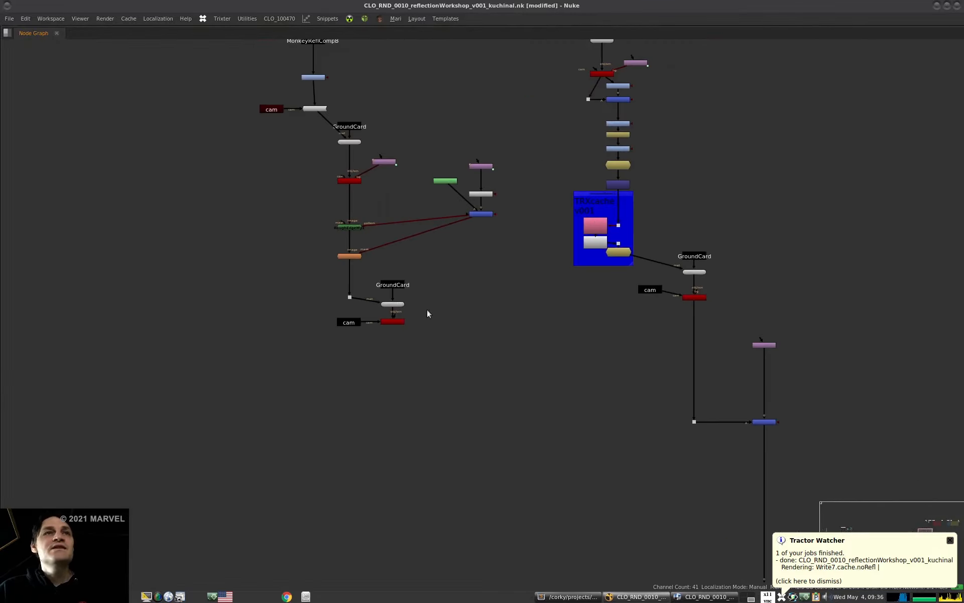
scroll(427, 313, "down", 4)
left_click_drag(367, 248, 316, 315)
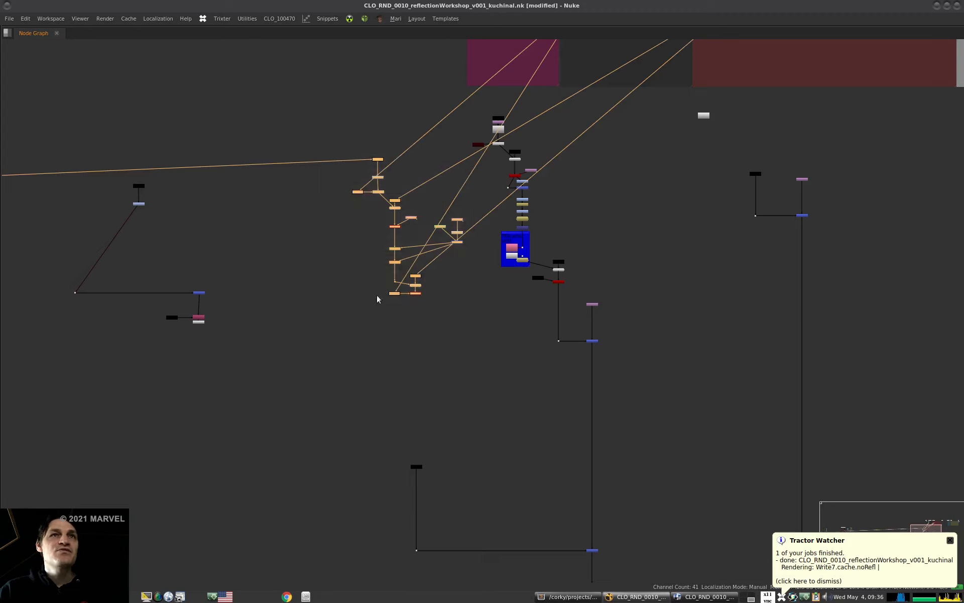
left_click_drag(414, 293, 390, 295)
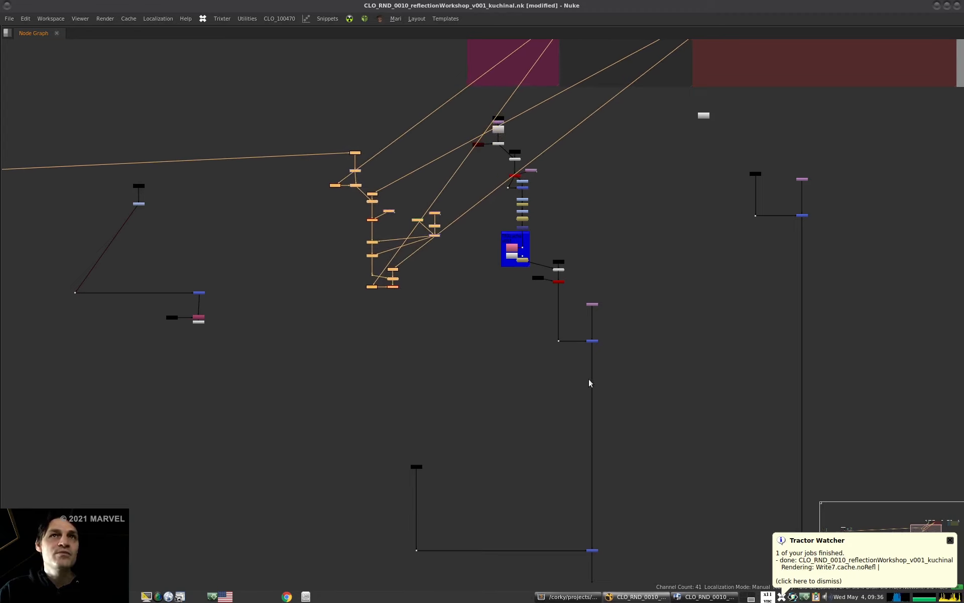
Move the TRXcache branch's ground projection nodes lower and add a dot to square off the pipe from the FrameHold to ApplyMaterial.
left_click(559, 281)
left_click_drag(559, 282, 565, 370)
left_click(556, 306)
scroll(576, 276, "up", 4)
left_click_drag(514, 319, 467, 370, "ctrl")
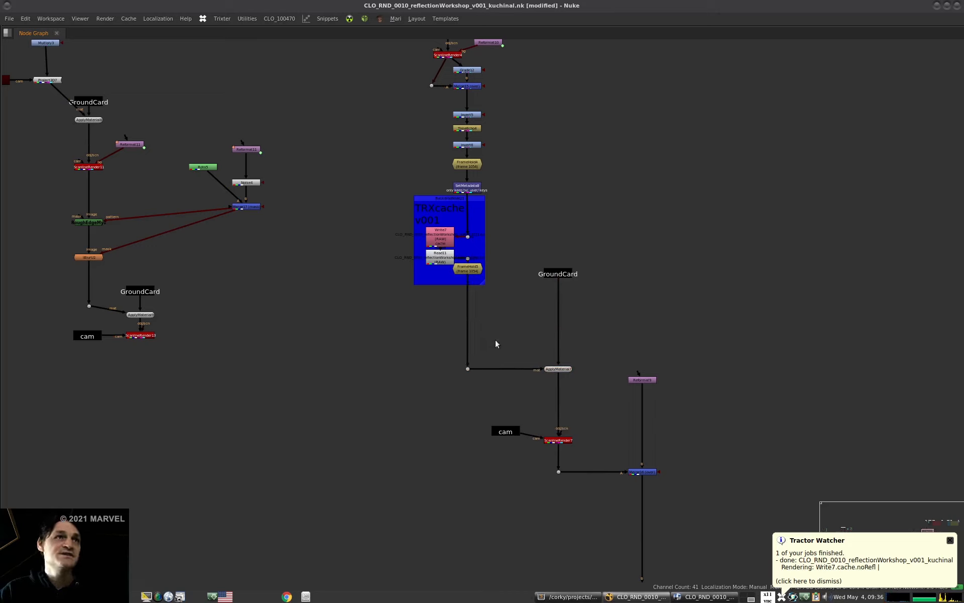
Align the TRXcache branch's ScanlineRender level with its cam stamp.
left_click_drag(567, 443, 557, 435)
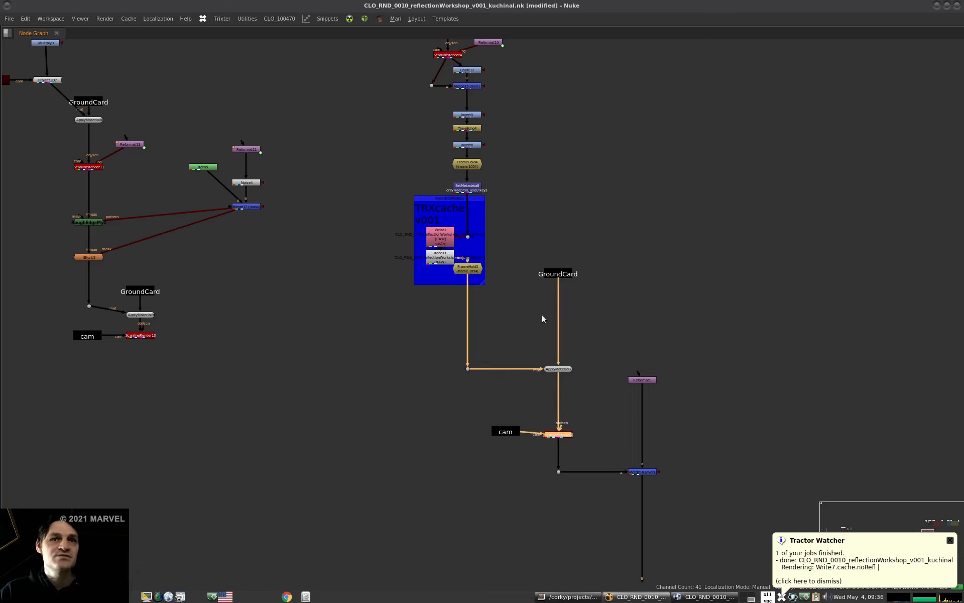
left_click(577, 420)
left_click_drag(591, 350, 481, 447)
left_click(579, 419)
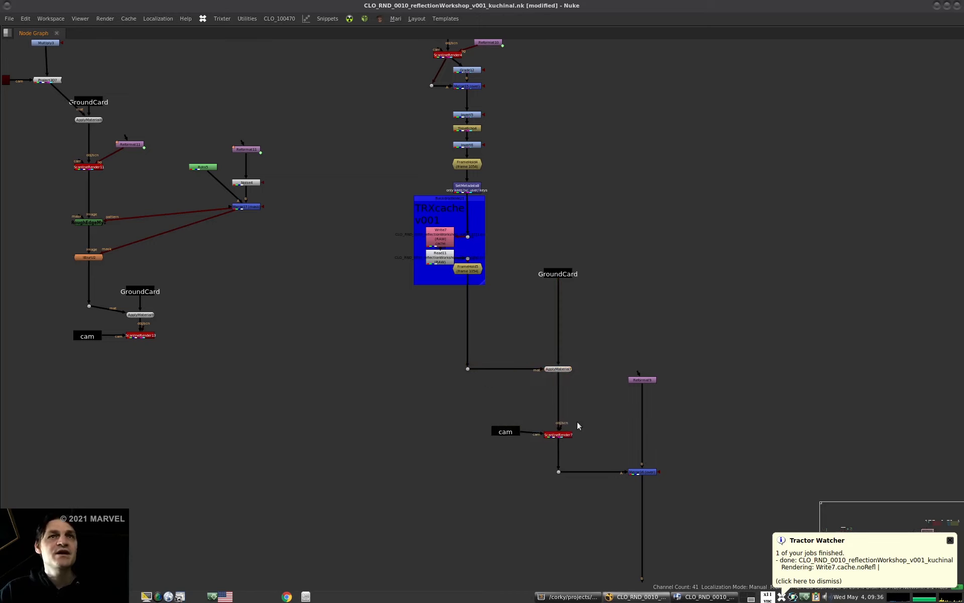
Move the monkey branch's final ground projection nodes lower, leaving more room beneath the iBlur node.
middle_click_drag(197, 266, 296, 262)
left_click_drag(311, 266, 106, 378)
left_click_drag(252, 333, 244, 362)
scroll(289, 345, "down", 2)
middle_click_drag(283, 384, 292, 364)
left_click(292, 364)
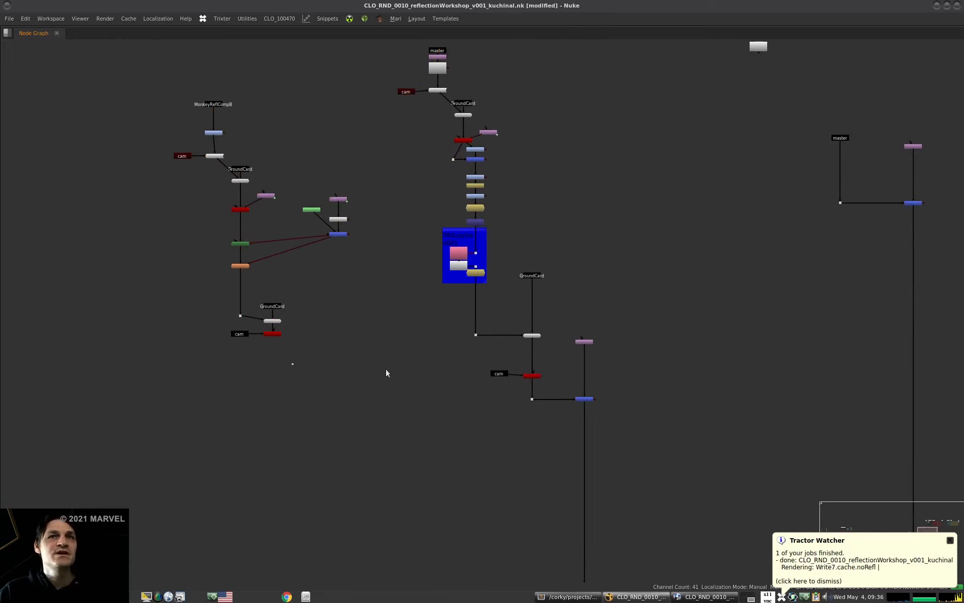
left_click_drag(362, 92, 135, 417)
left_click(569, 253)
Merge the monkey branch's final ScanlineRender over Merge16, routing its A pipe through a dot, and view the result.
left_click(588, 400)
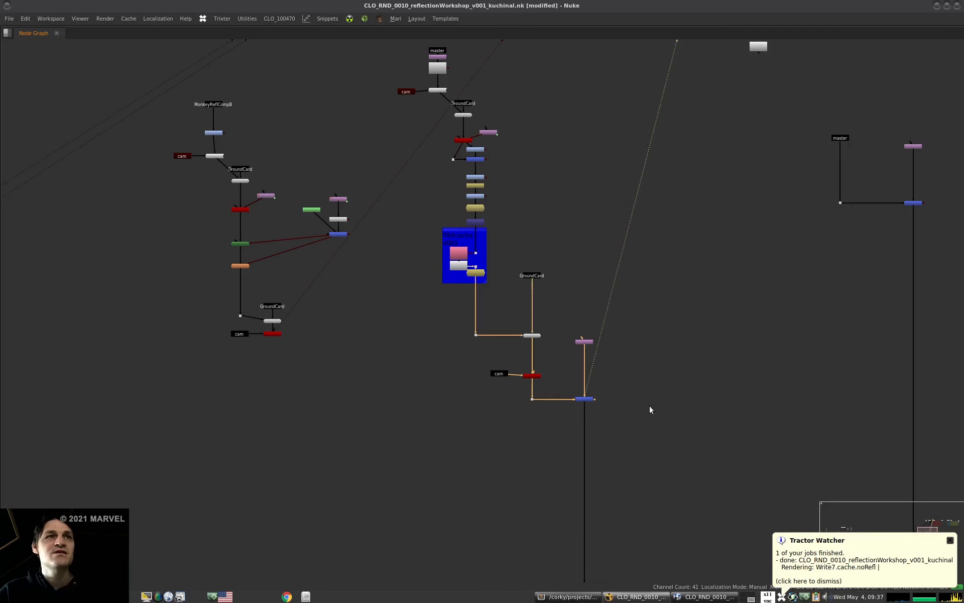
key("space")
middle_click_drag(654, 428, 789, 406)
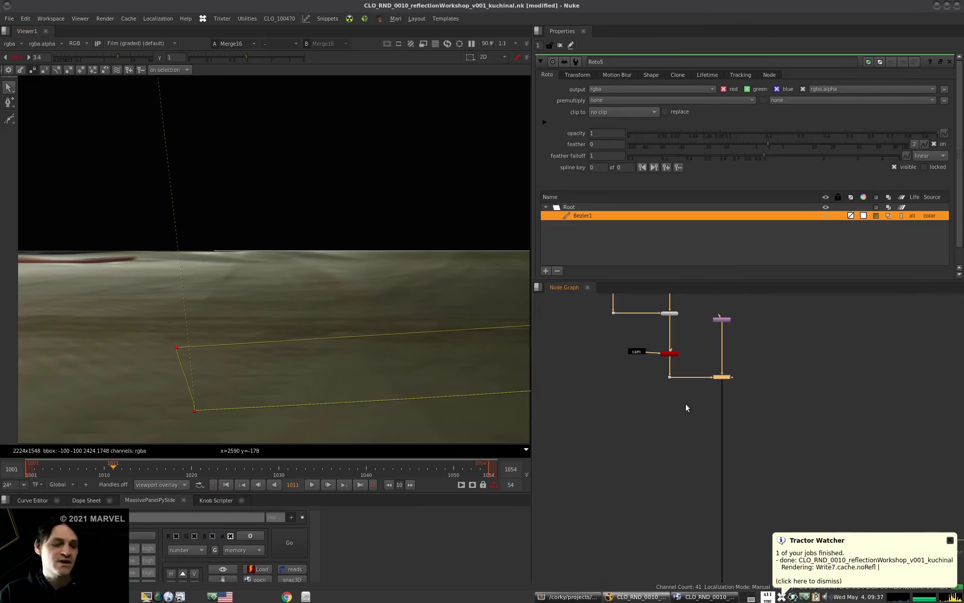
key("m")
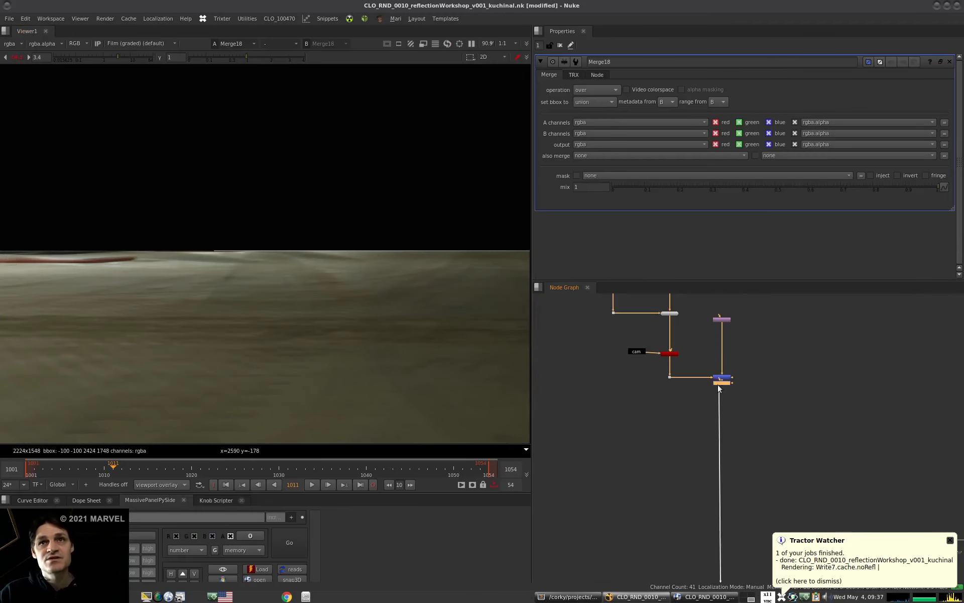
key("space")
left_click_drag(712, 408, 409, 311)
key("alt+period")
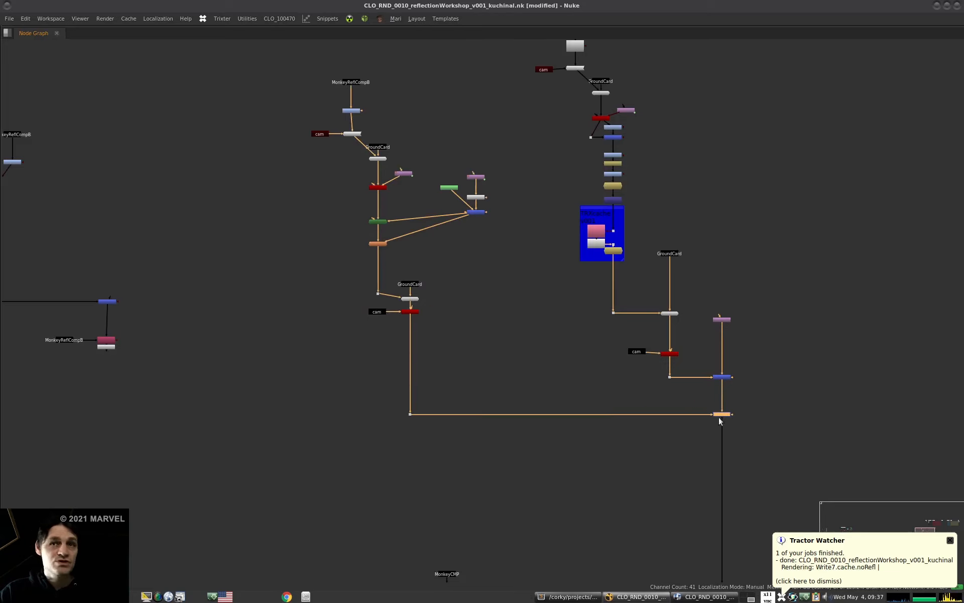
key("space")
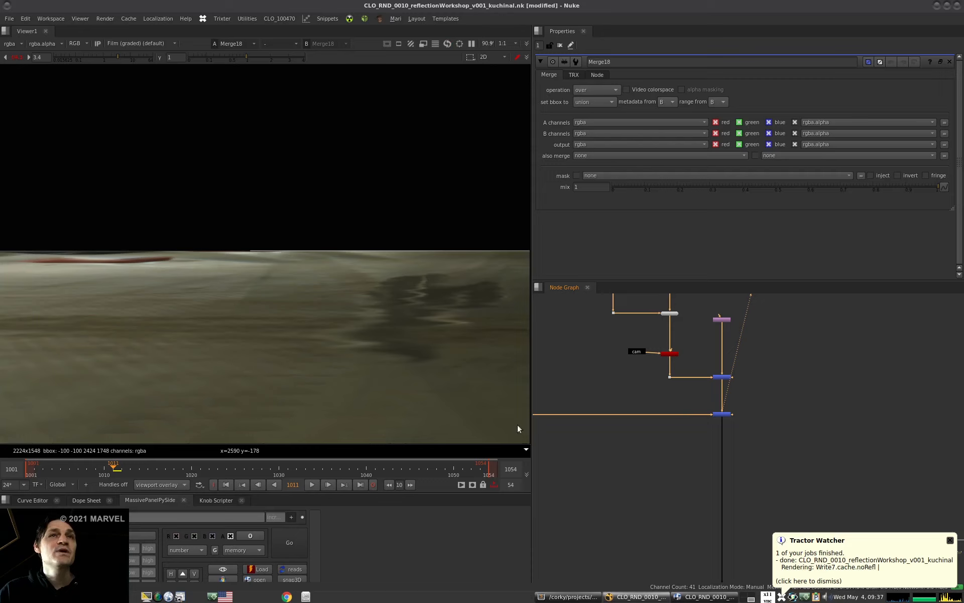
middle_click_drag(644, 385, 815, 389)
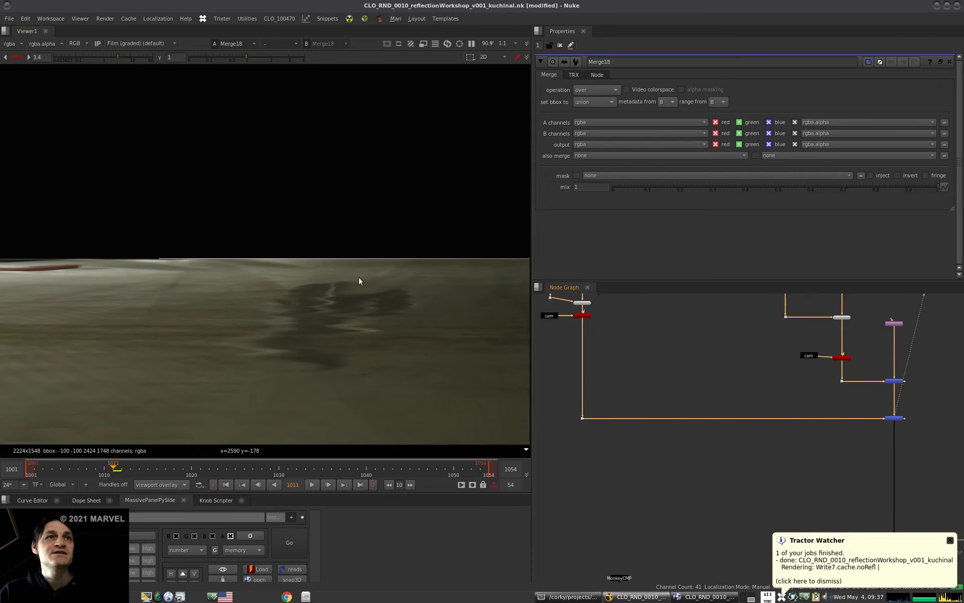
Copy the monkey render's alpha into the stream below the new merge through a squared-off dot, and premultiply the result.
scroll(603, 392, "down", 3)
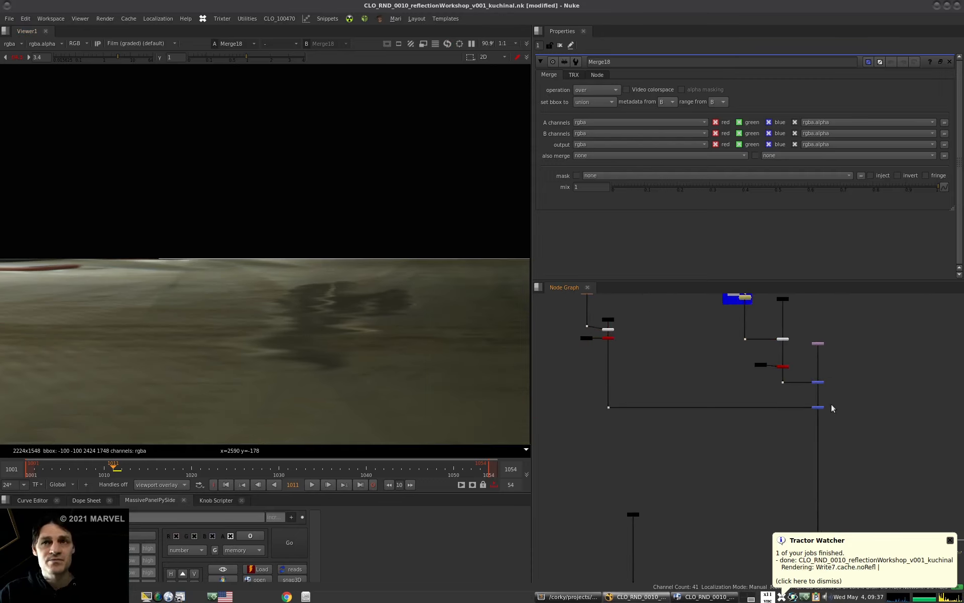
left_click_drag(836, 401, 433, 390)
key("k")
key("space")
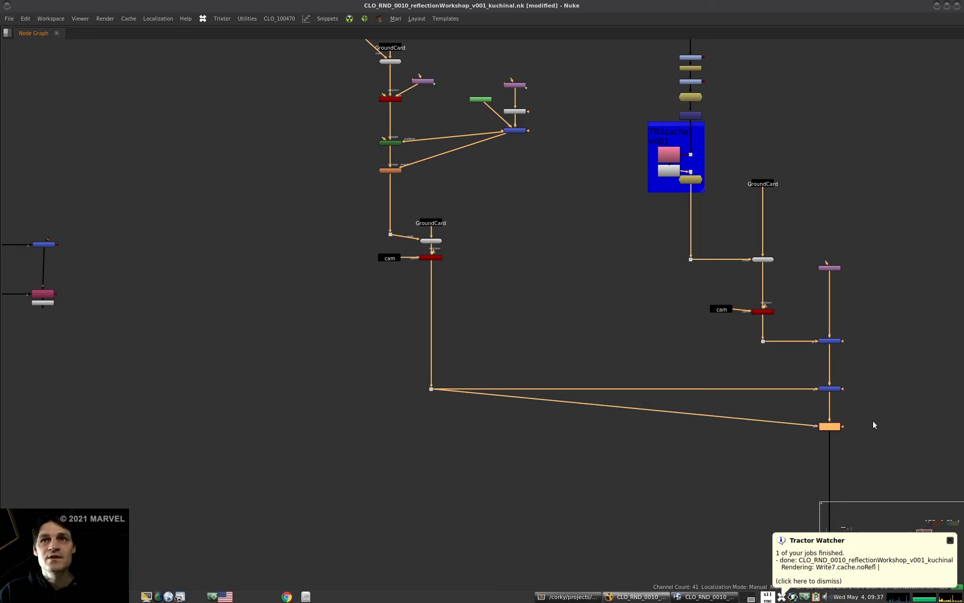
key("period")
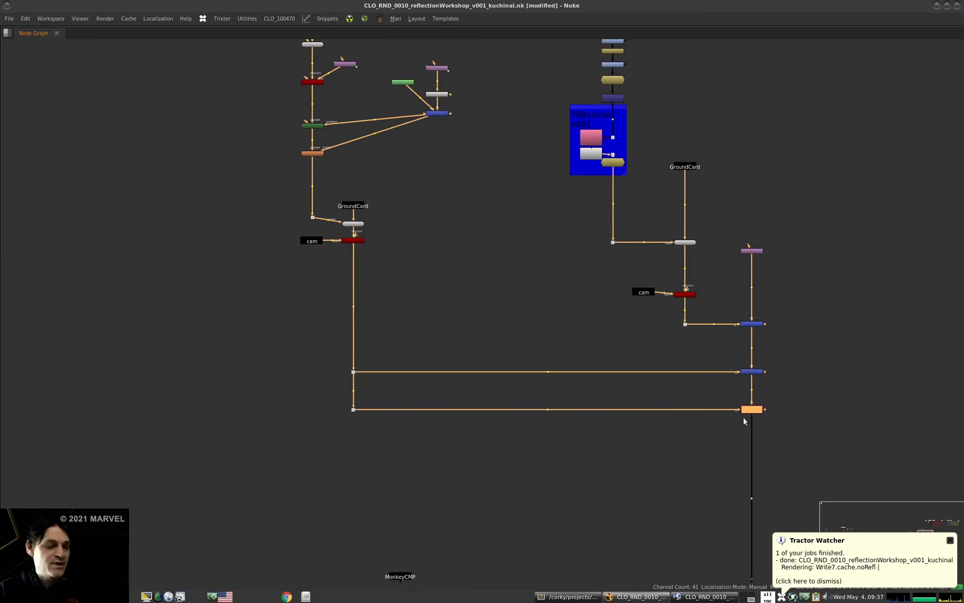
key("space")
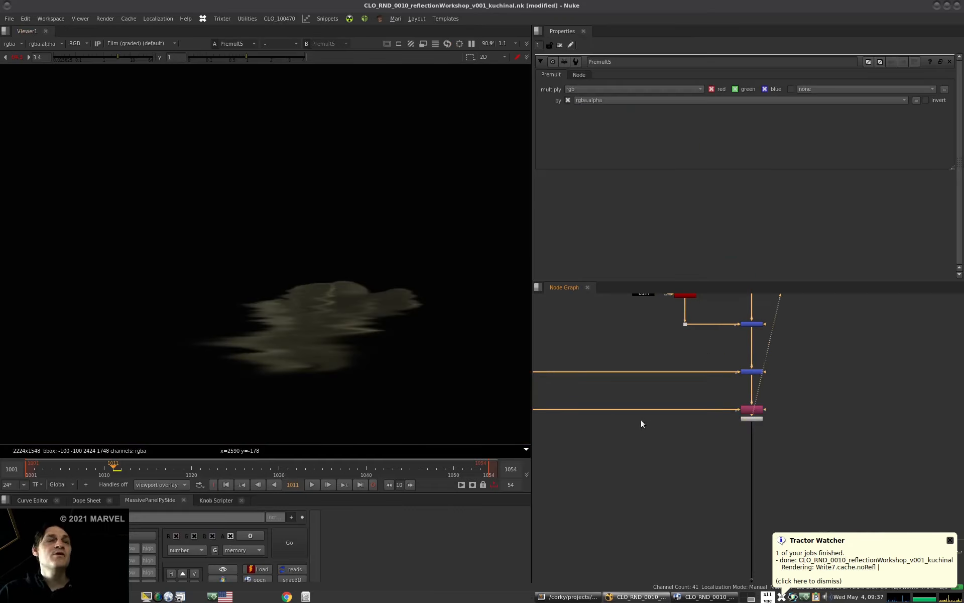
Cut the Multiply node from between the MonkeyReflCompB stamp and Project3D at the start of the monkey branch.
scroll(782, 378, "down", 7)
middle_click_drag(697, 324, 707, 360)
scroll(703, 352, "up", 3)
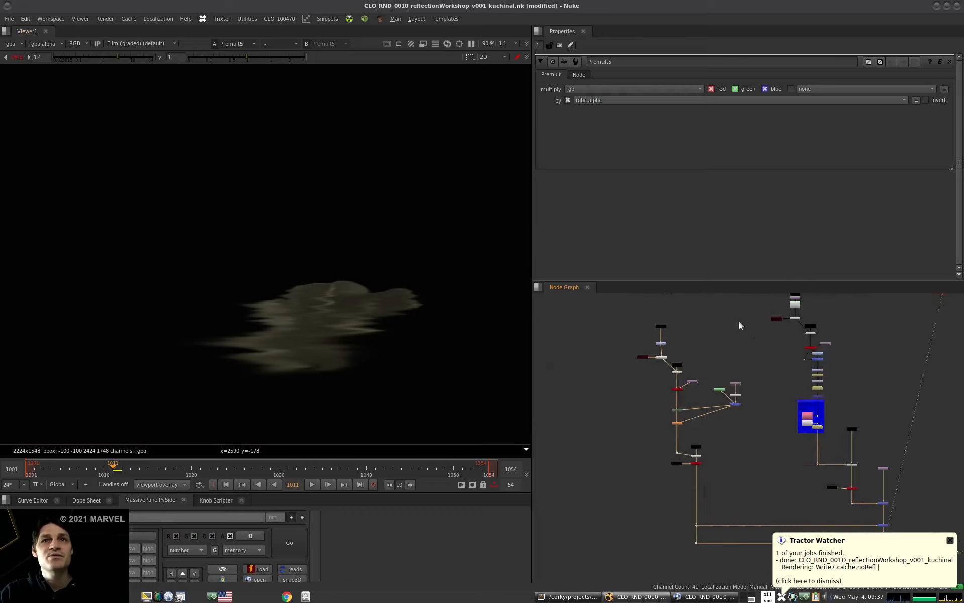
scroll(673, 336, "up", 4)
left_click_drag(661, 333, 642, 329)
middle_click_drag(687, 316, 687, 365)
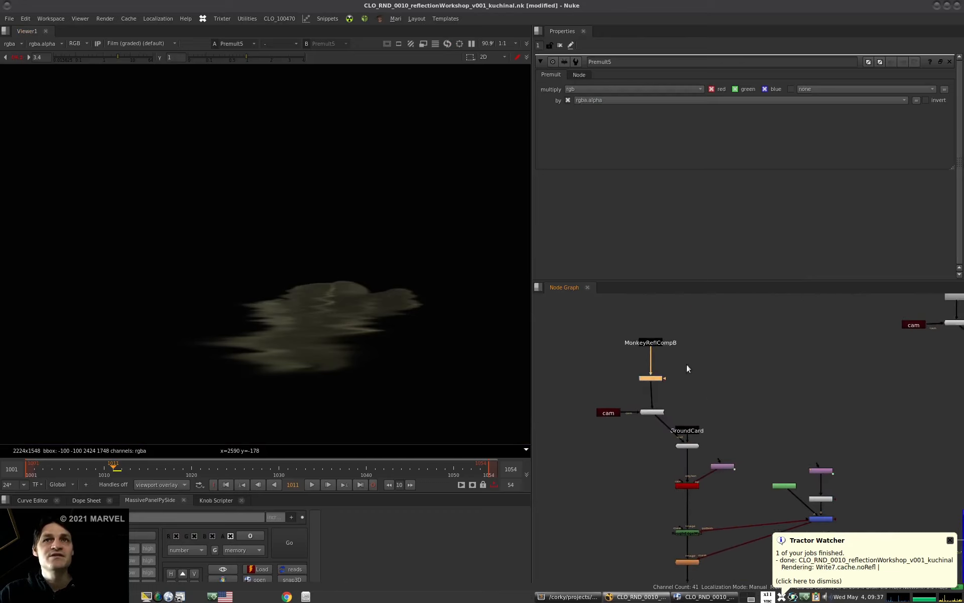
scroll(657, 370, "up", 5)
left_click_drag(651, 394, 651, 398)
key("ctrl+x")
scroll(652, 438, "down", 5)
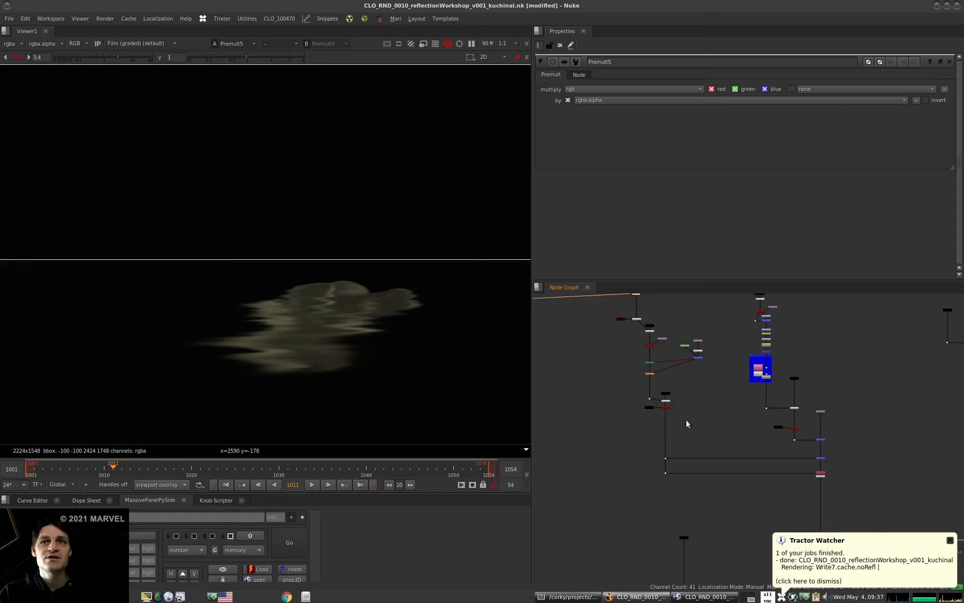
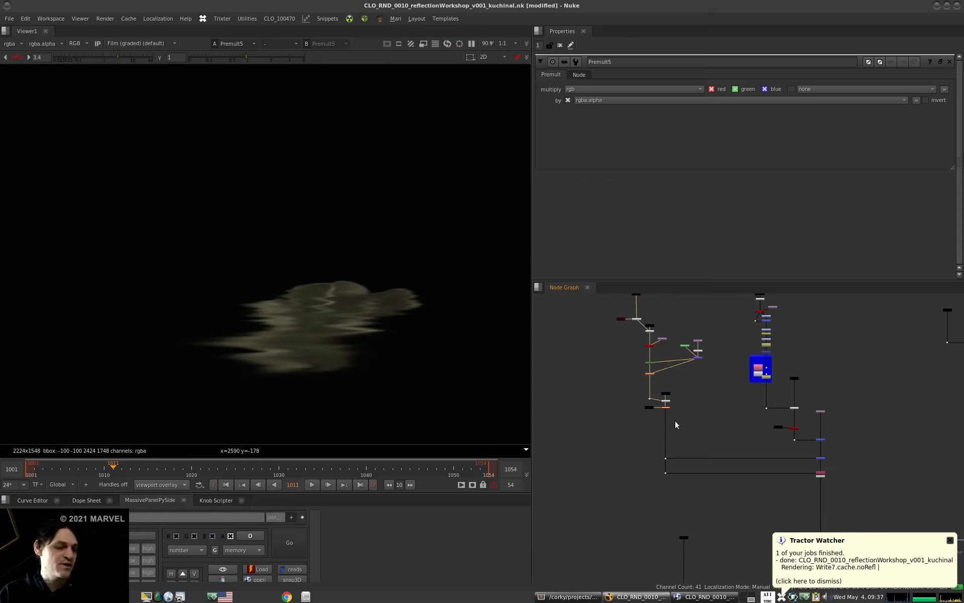
Reinsert the Multiply below the monkey branch's final ScanlineRender and set its value to 0.024.
middle_click_drag(662, 427, 804, 408, "alt")
double_click(683, 433)
left_click_drag(780, 104, 648, 103)
Extract Multiply3 and insert it between two new dots on a side pipe feeding only the merge, bypassing the alpha Copy.
middle_click_drag(619, 427, 572, 443)
middle_click_drag(715, 486, 629, 412)
middle_click_drag(570, 370, 604, 379)
left_click_drag(602, 378, 641, 400)
key("ctrl+shift+x")
left_click_drag(591, 422, 592, 377)
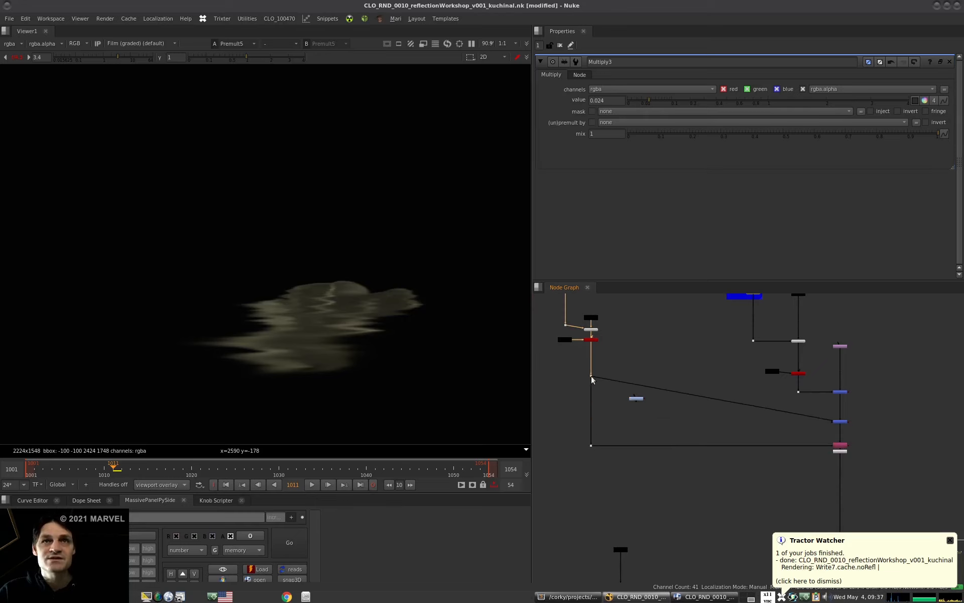
left_click_drag(712, 398, 643, 376, "ctrl")
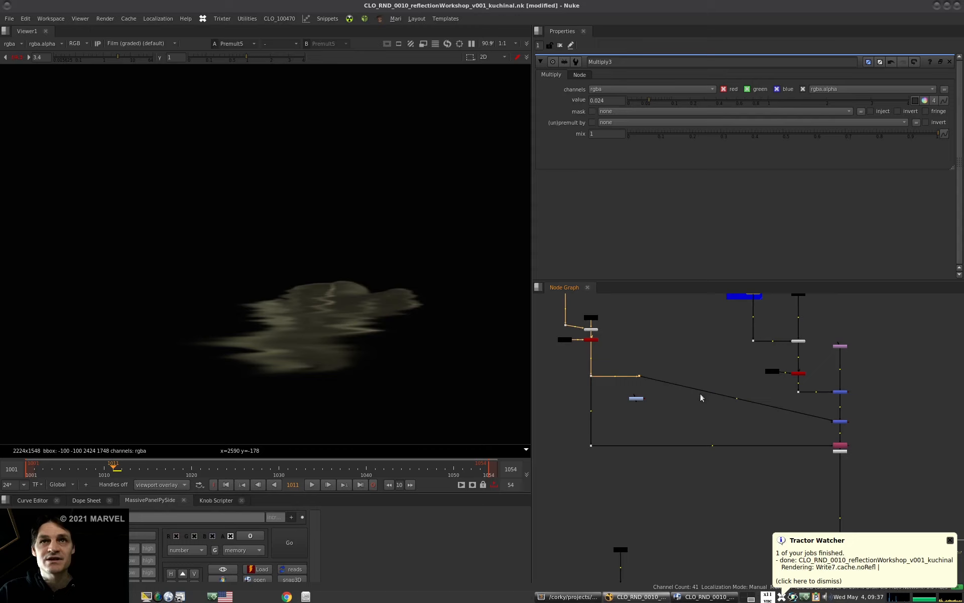
left_click_drag(737, 399, 640, 423)
left_click(638, 399)
left_click(658, 398)
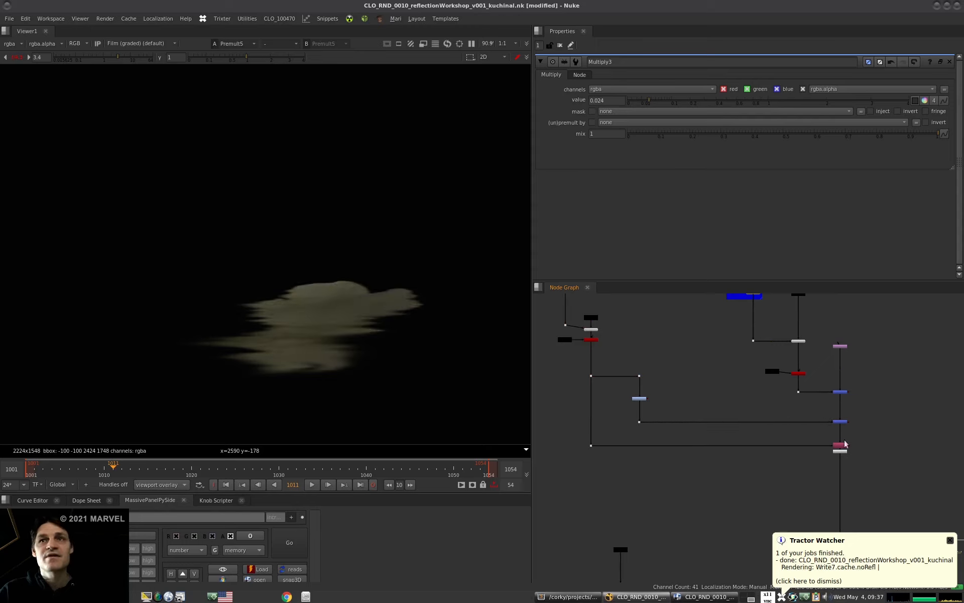
Reset Multiply3's value to 1 and view the final comp at Merge12.
left_click_drag(635, 101, 714, 103)
left_click(739, 99, "ctrl")
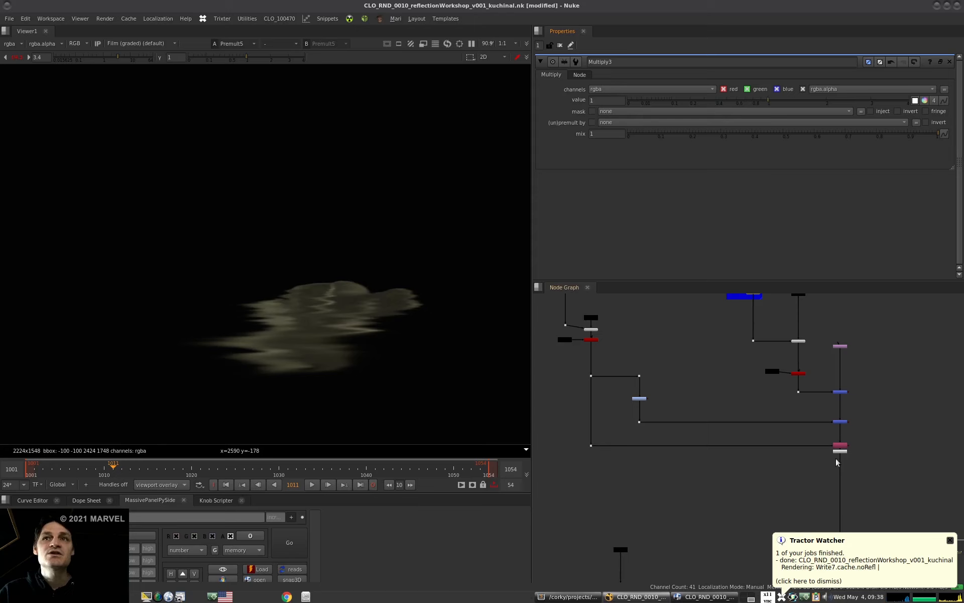
scroll(824, 477, "down", 6)
middle_click_drag(809, 513, 742, 468)
middle_click_drag(802, 477, 796, 465)
left_click(824, 480)
key("1")
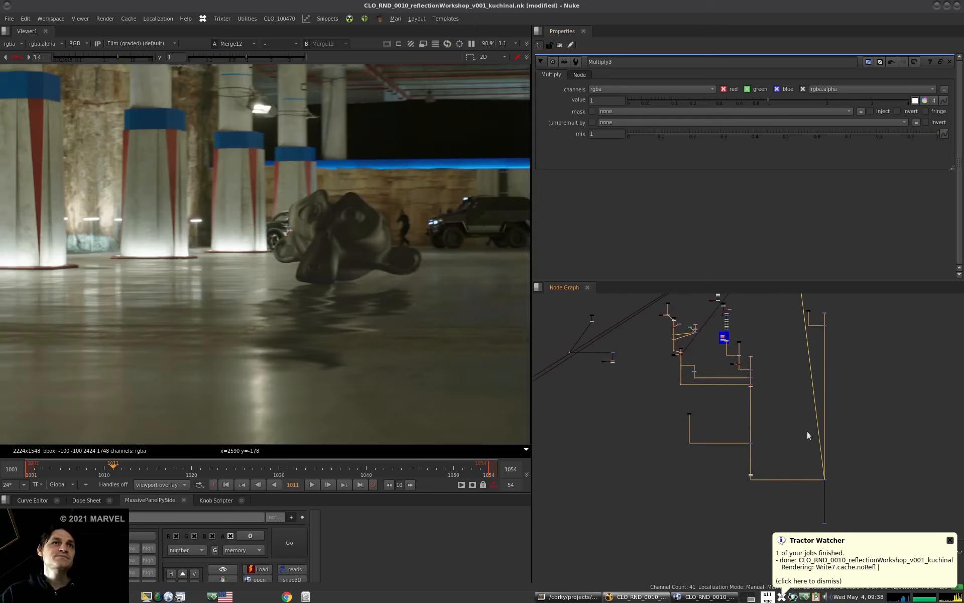
Play a few frames of the comp and sample the ground area across the lower part of the monkey reflection.
left_click(312, 485)
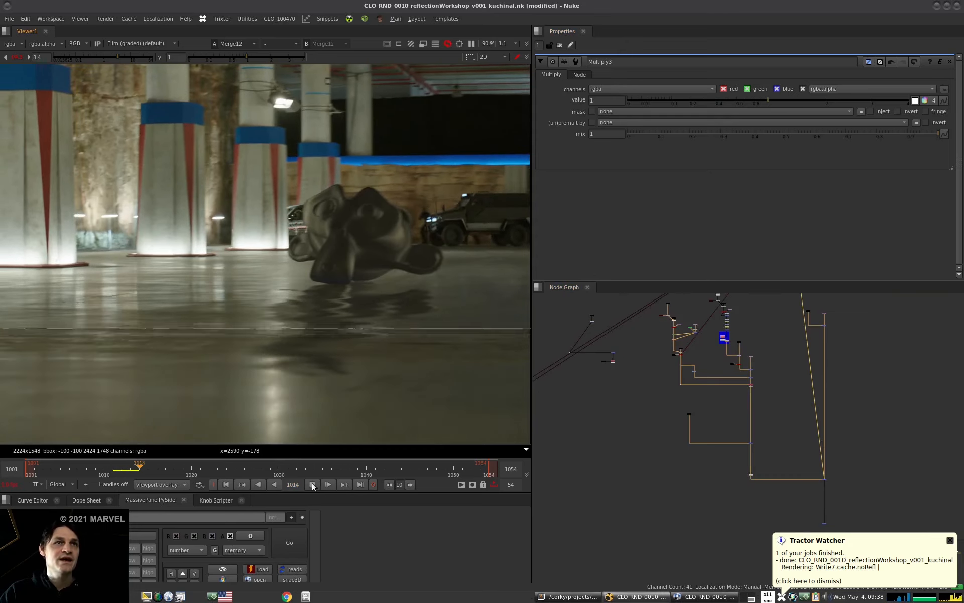
left_click(313, 485)
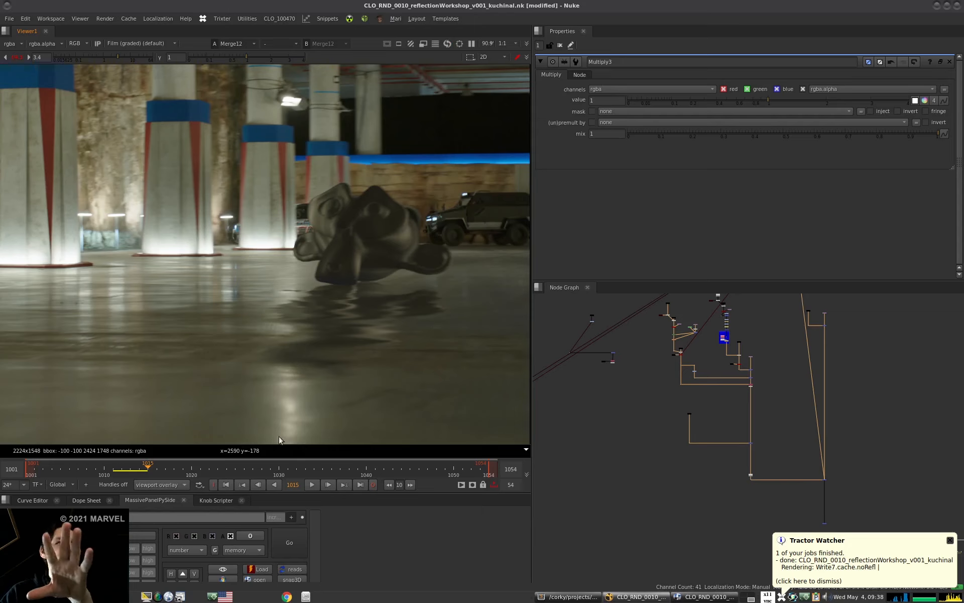
mouse_move(144, 468)
left_mouse_down()
mouse_move(84, 468)
mouse_move(146, 472)
left_mouse_up()
left_click_drag(254, 333, 431, 360, "ctrl+shift")
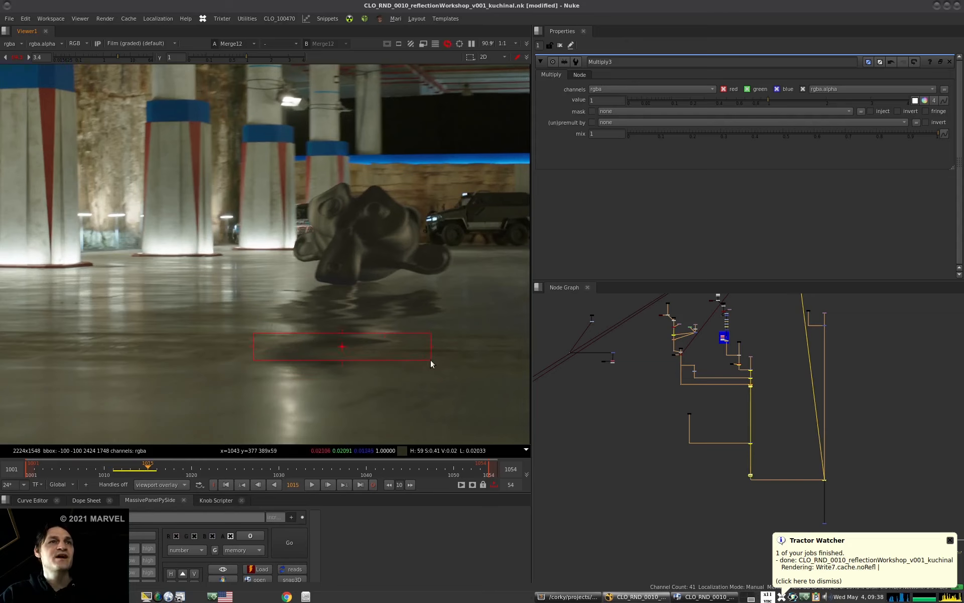
mouse_move(338, 354)
left_mouse_down()
mouse_move(320, 358)
mouse_move(340, 357)
mouse_move(329, 363)
left_mouse_up()
View Read11 and FrameHold5 in the TRXcache backdrop and examine the ground texture around the sampled area.
key("space")
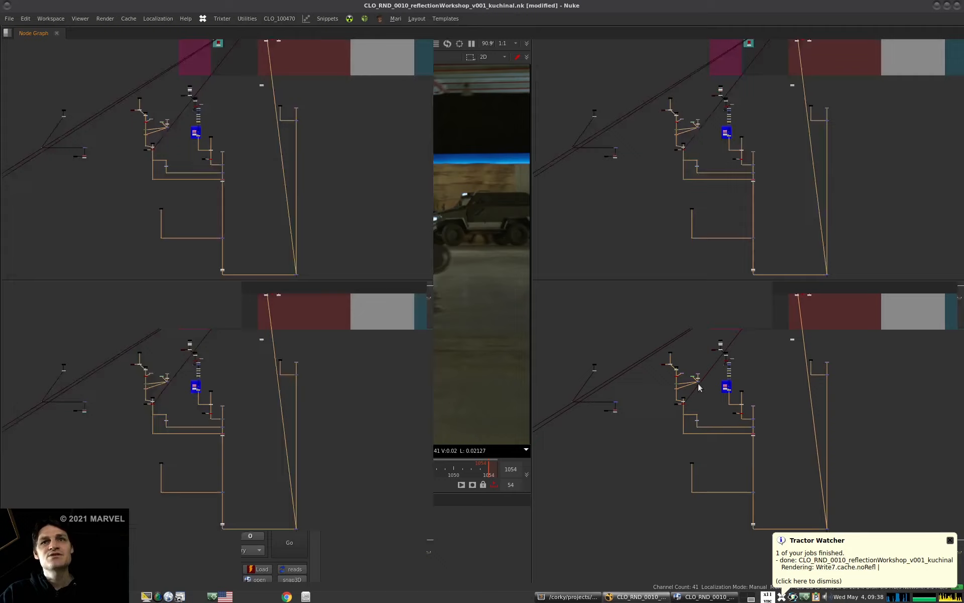
scroll(653, 321, "up", 3)
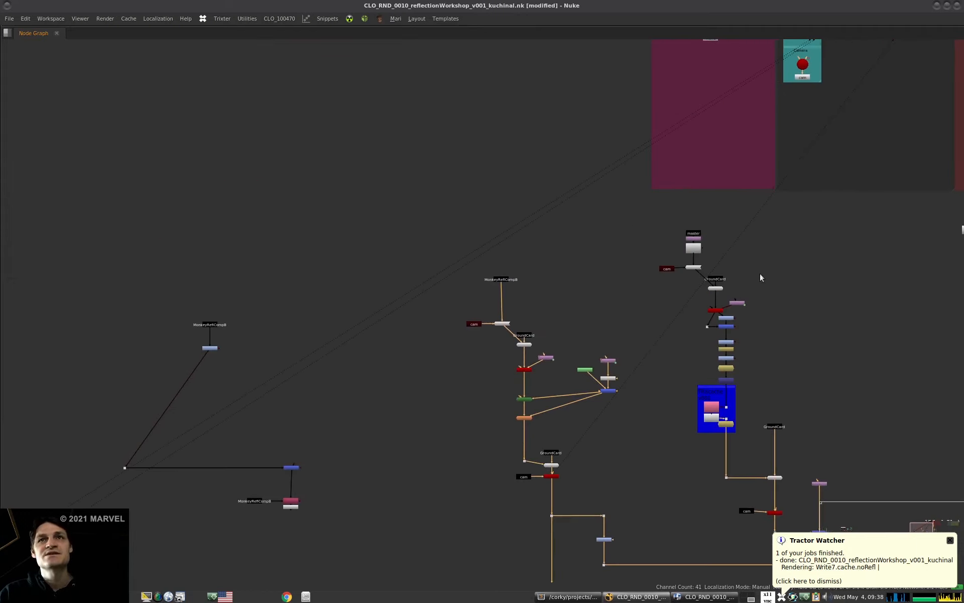
scroll(723, 281, "up", 4)
scroll(605, 321, "down", 2)
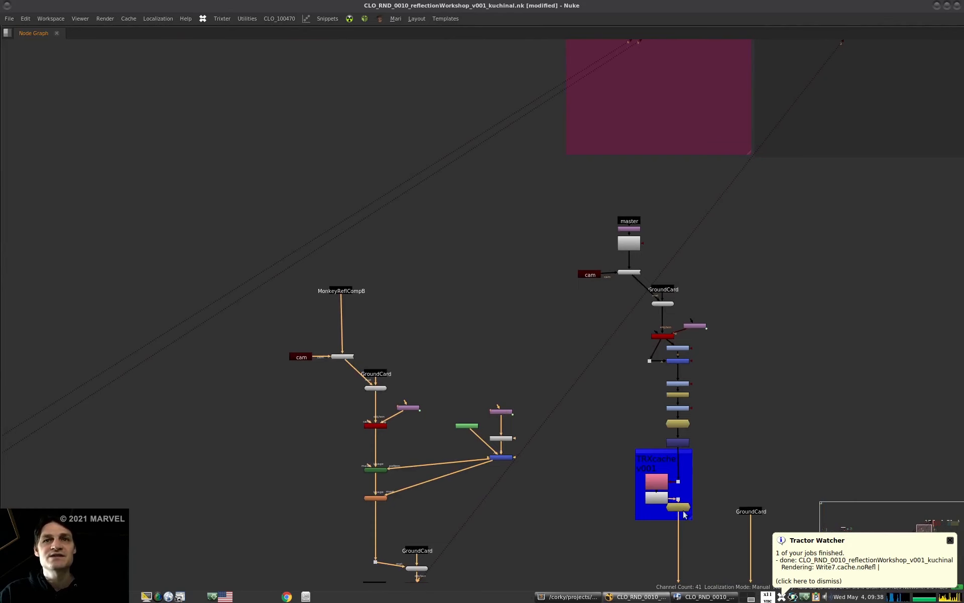
scroll(684, 515, "up", 5)
key("space")
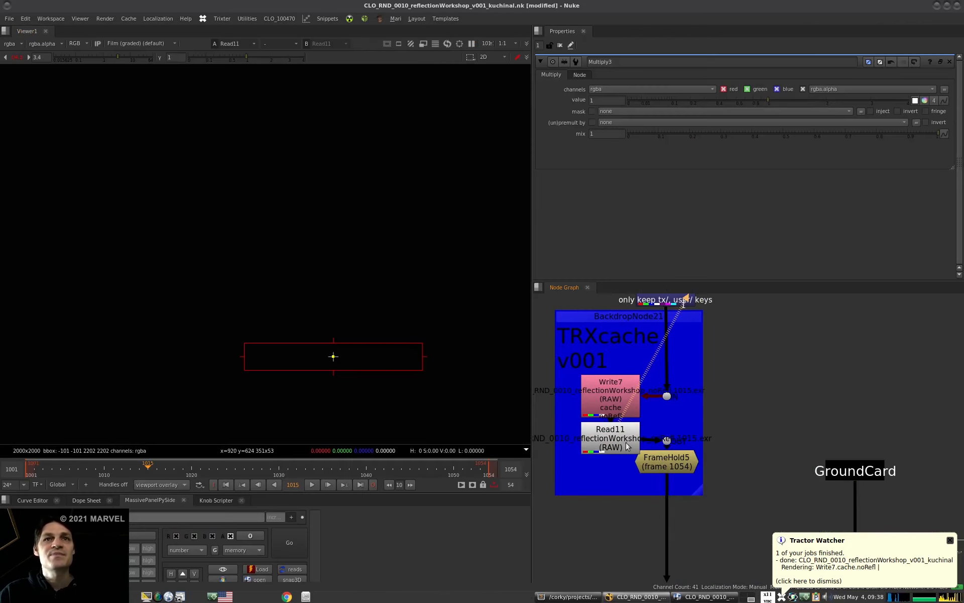
scroll(316, 331, "down", 5)
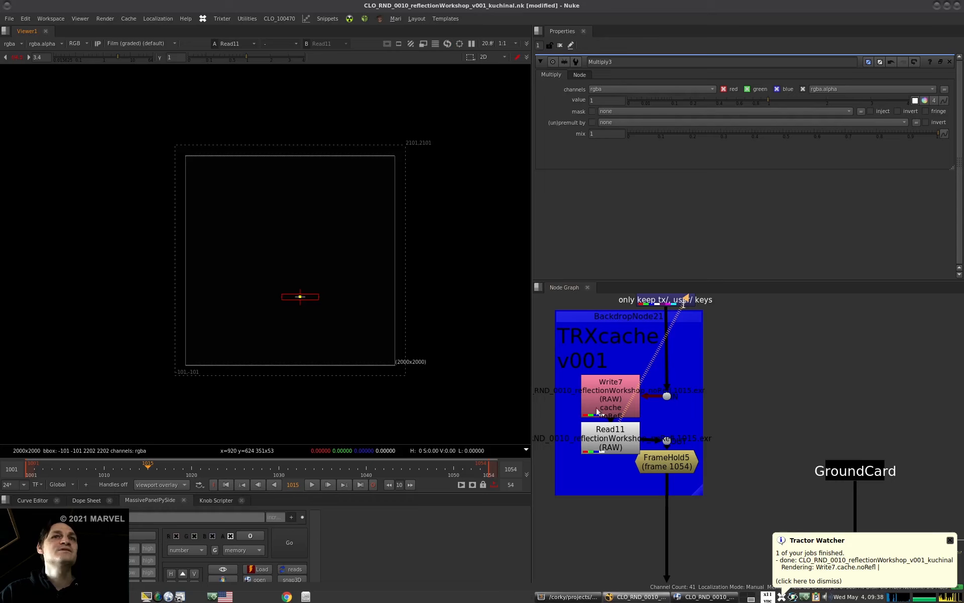
left_click(667, 466)
key("1")
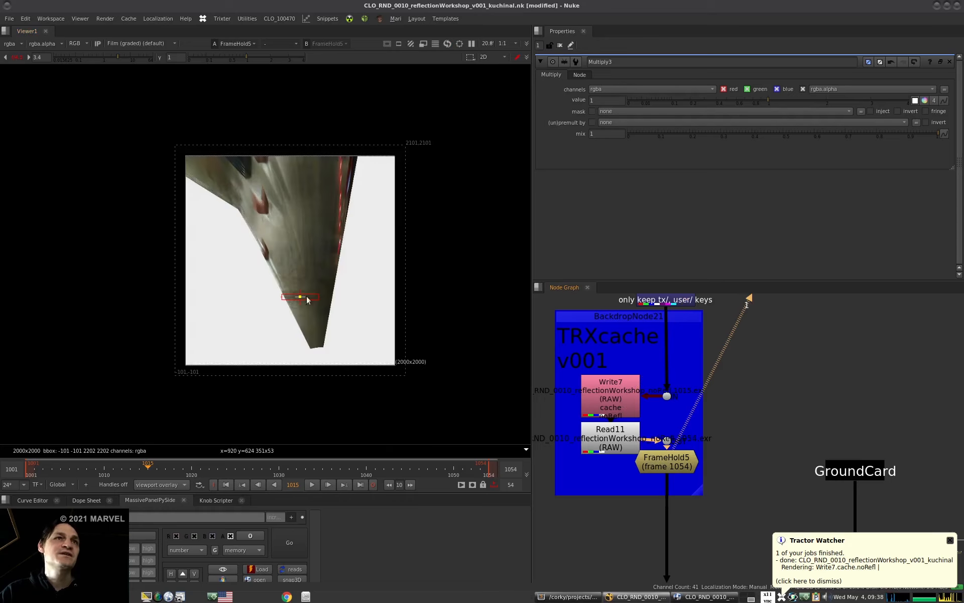
scroll(308, 300, "up", 4)
scroll(677, 467, "down", 3)
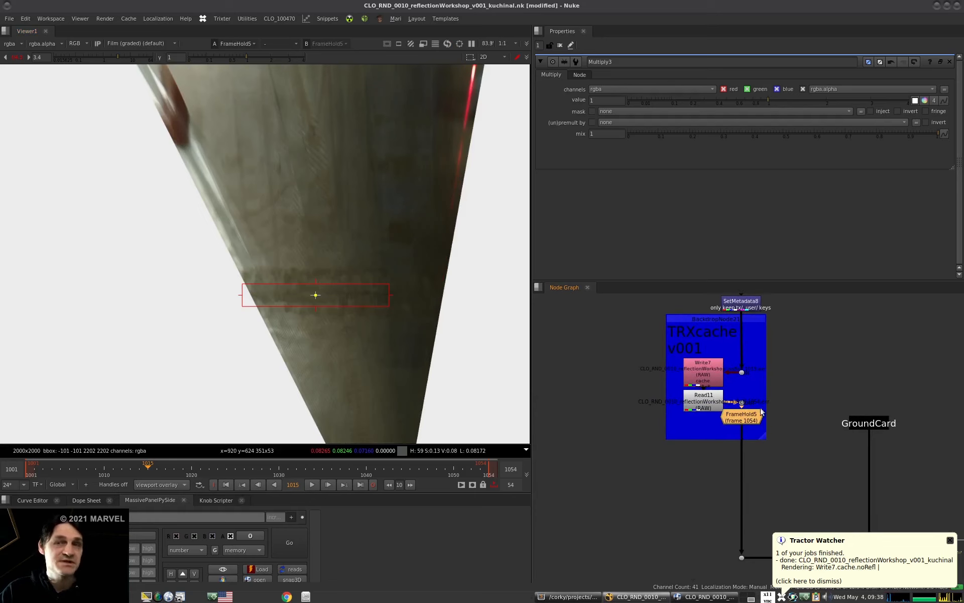
Create an anchor stamp titled groundTexture from FrameHold5.
key("F8")
type("groundTe")
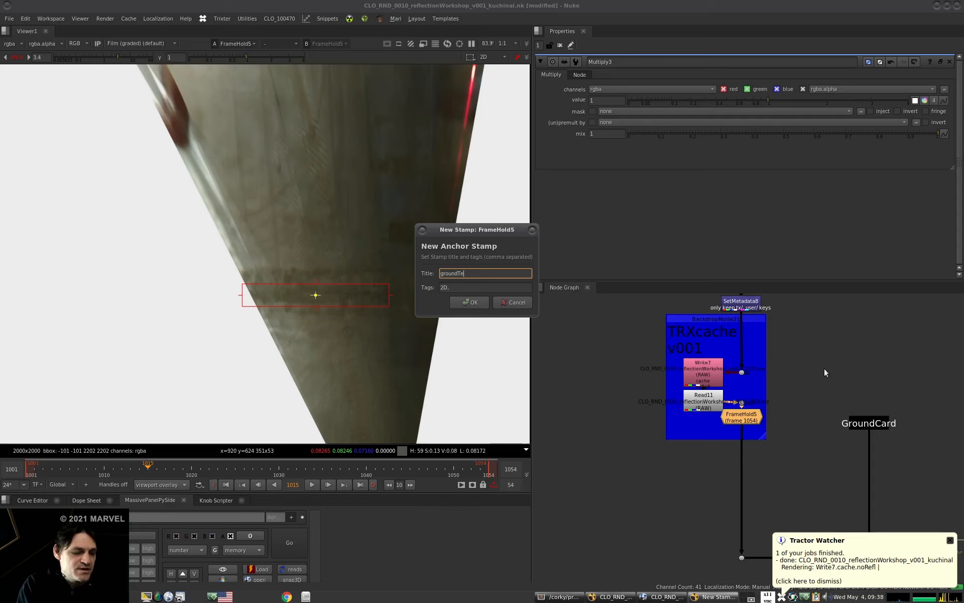
type("xtu")
key("Return")
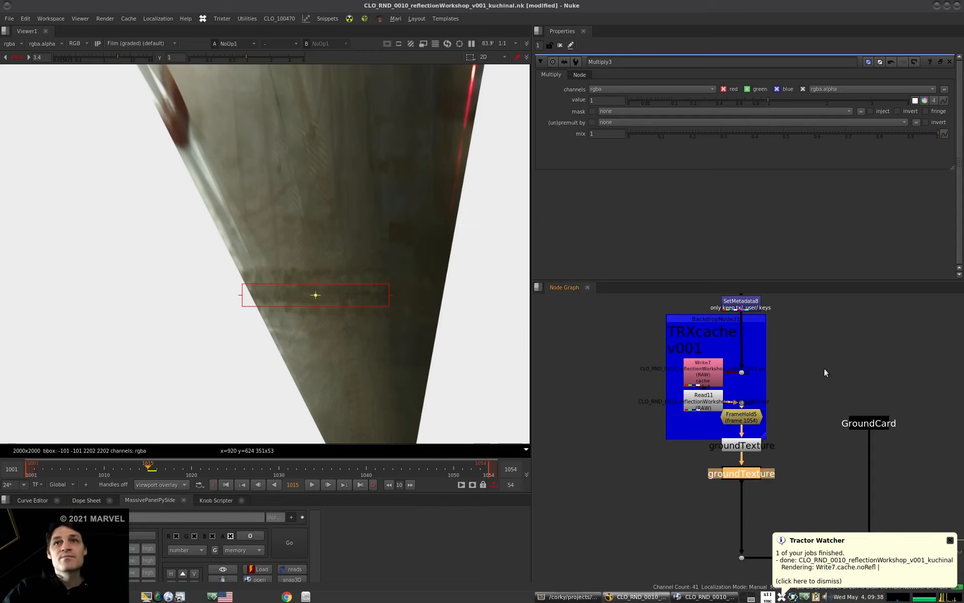
Move the groundTexture stamp beside the top of the monkey reflection branch and view its output.
scroll(861, 414, "down", 5)
left_click_drag(862, 415, 763, 339)
key("1")
scroll(760, 339, "up", 6)
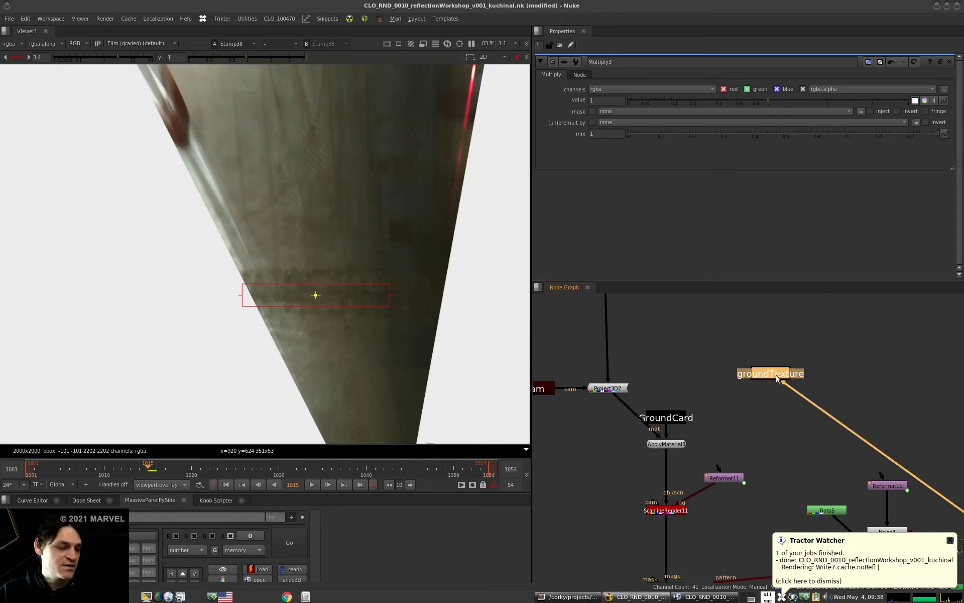
Add a luminance Keyer below the groundTexture stamp, follow it with a Shuffle that puts the alpha into RGB, and view the result.
key("Tab")
type("keyer")
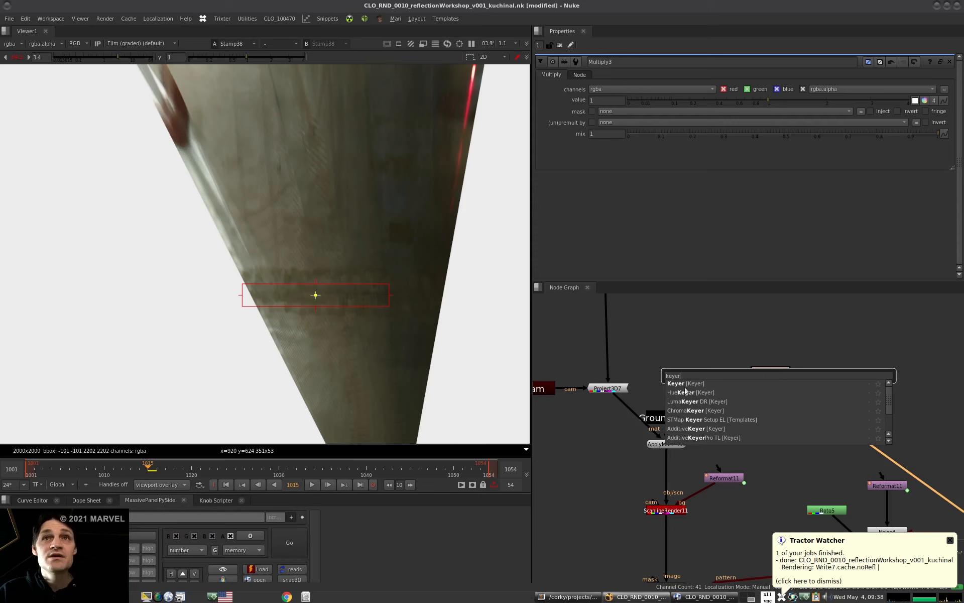
left_click(723, 384)
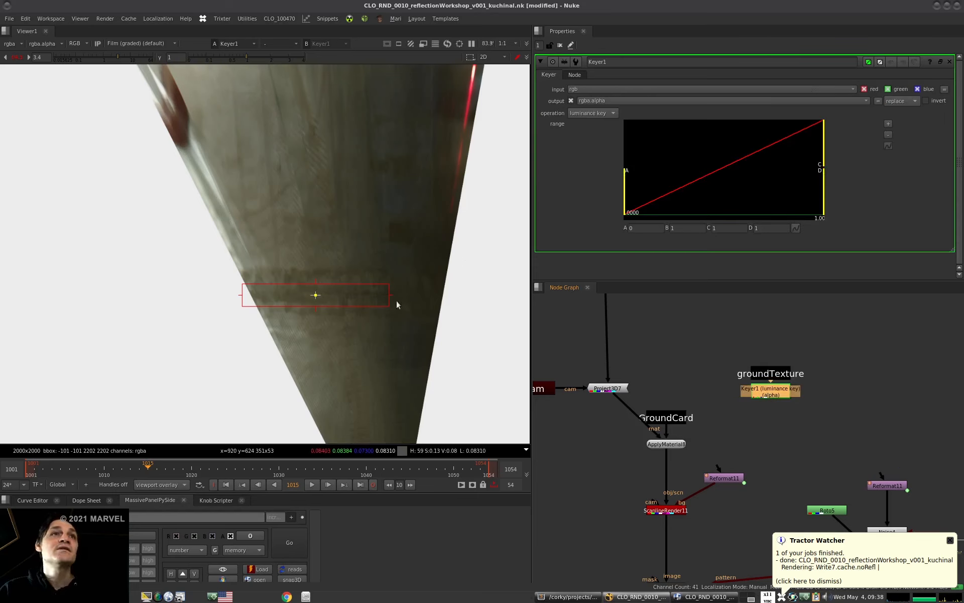
key("alt+a")
key("1")
left_click(729, 337)
Narrow the Keyer's luminance range to about 0.02 for A and 0.36 for B.
double_click(770, 384)
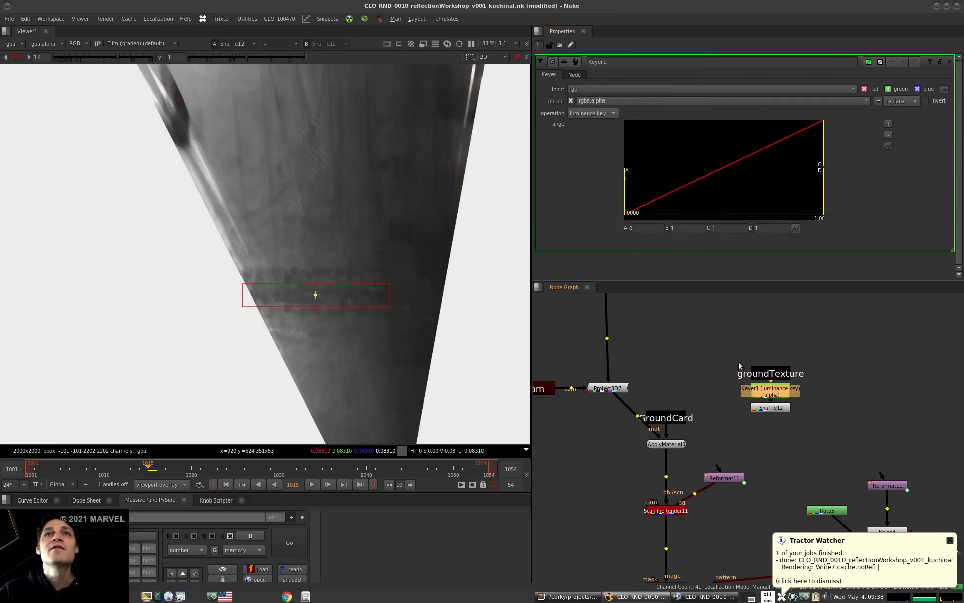
left_click_drag(627, 195, 647, 195)
left_click_drag(824, 158, 744, 151)
mouse_move(647, 184)
left_mouse_down()
mouse_move(666, 184)
mouse_move(657, 184)
left_mouse_up()
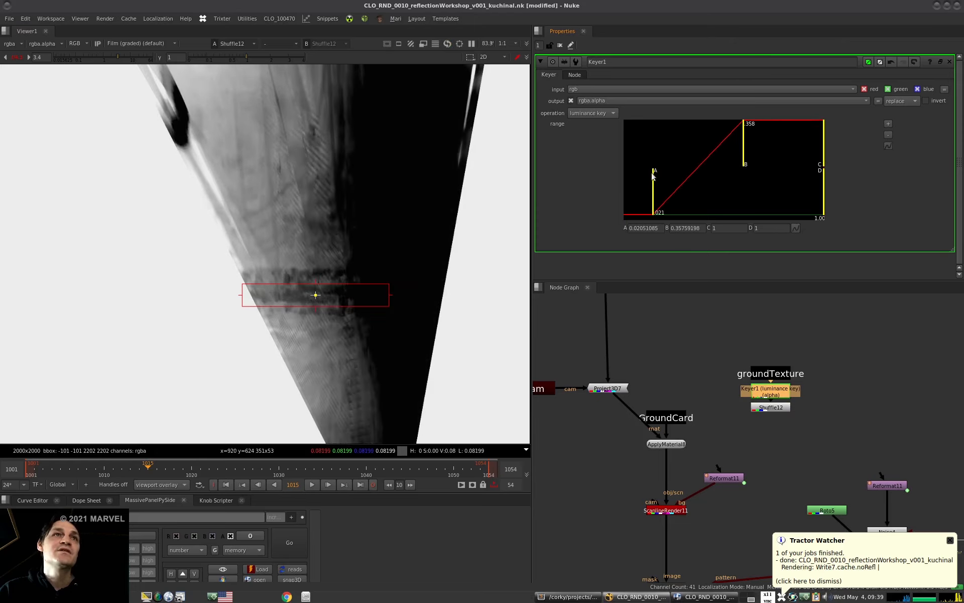
scroll(312, 251, "down", 6)
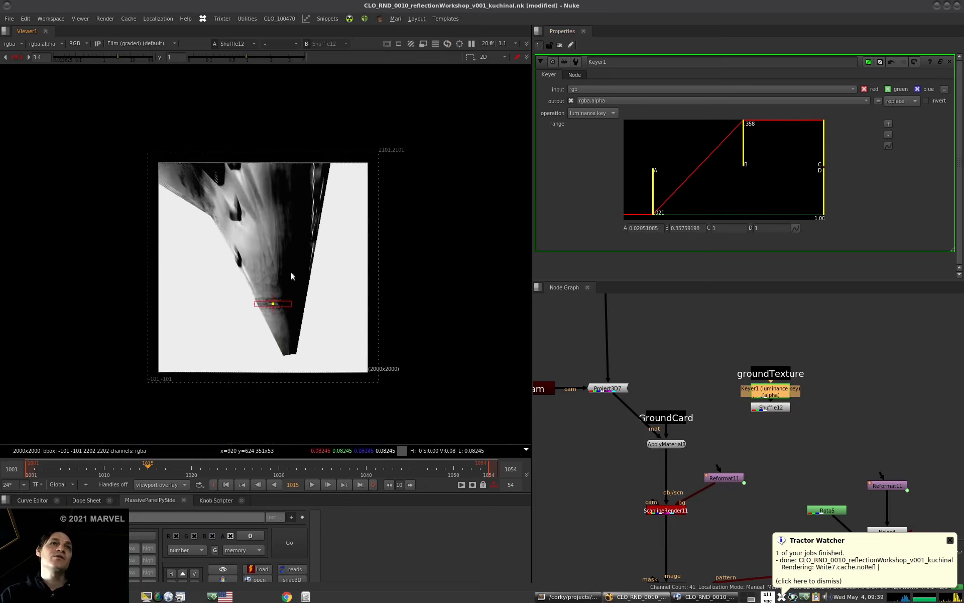
Insert a Grade between the groundTexture stamp and the Keyer, and connect a new Roto node as its mask.
left_click_drag(769, 374, 769, 307)
middle_click_drag(770, 308, 710, 368)
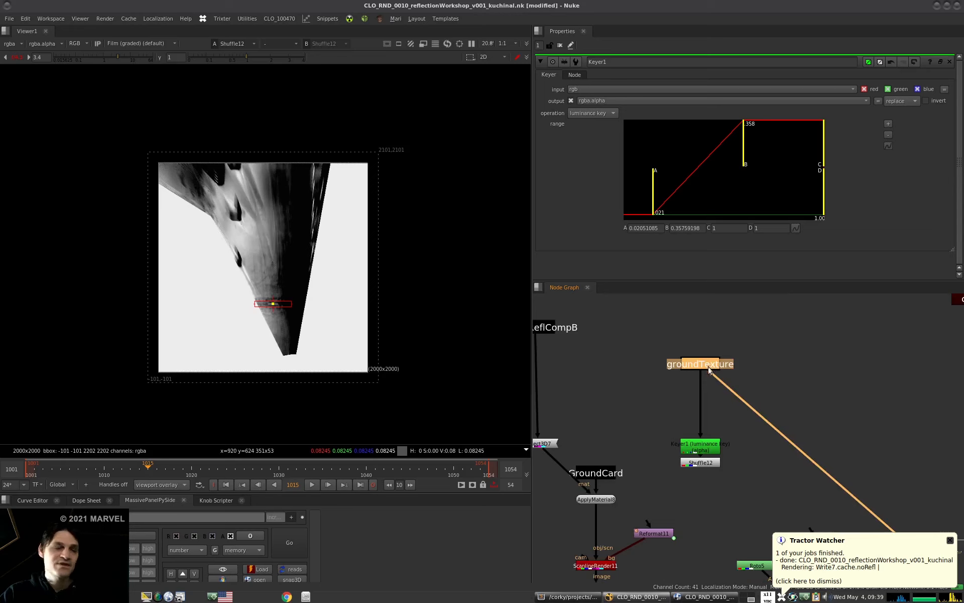
key("g")
left_click(759, 373)
key("o")
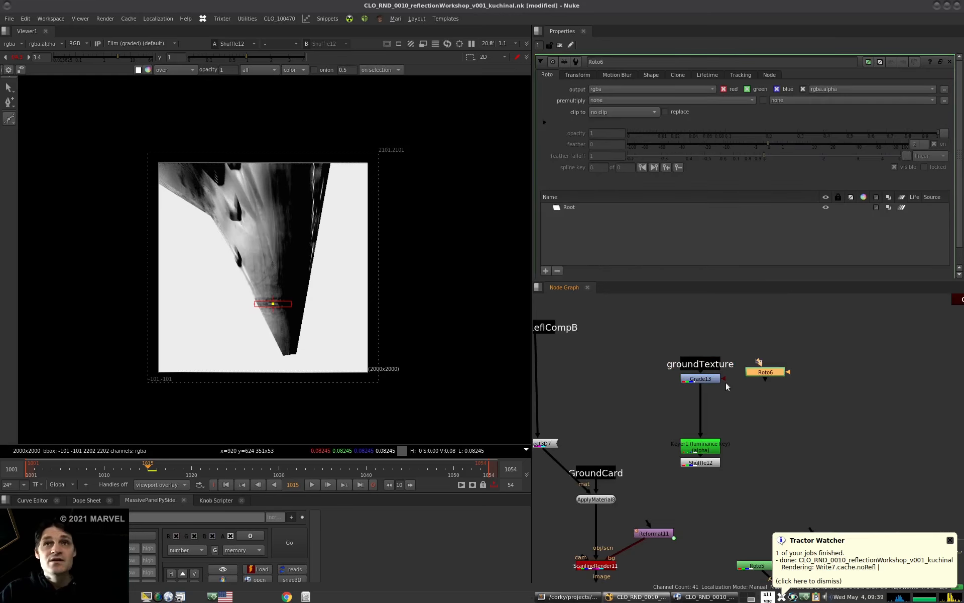
Draw a closed roto shape over the brighter left part of the ground texture and feather its right edge outward.
left_click(287, 143)
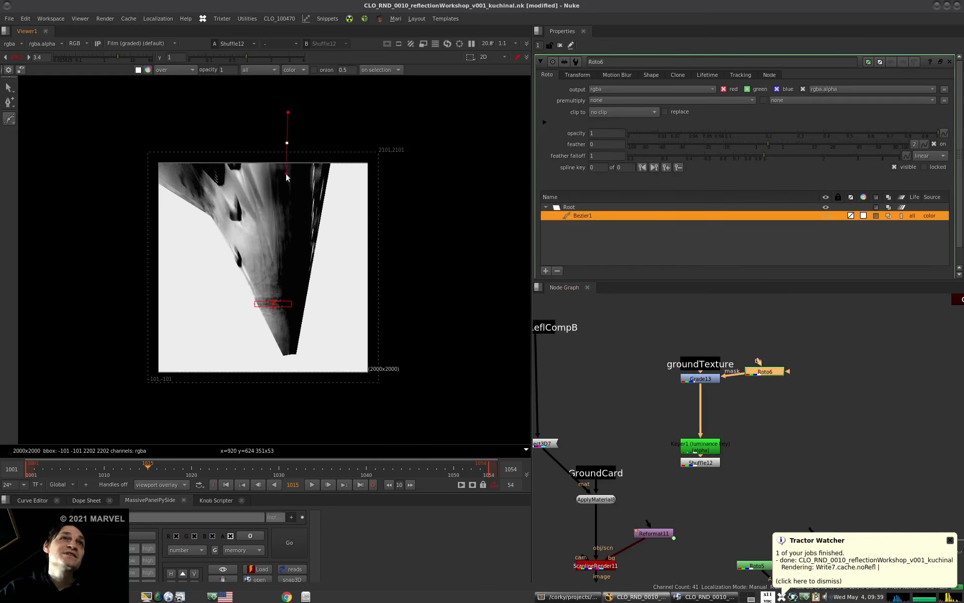
left_click(292, 375)
left_click(125, 355)
left_click_drag(115, 161, 122, 147)
left_click_drag(221, 119, 237, 114)
left_click_drag(287, 144, 307, 139)
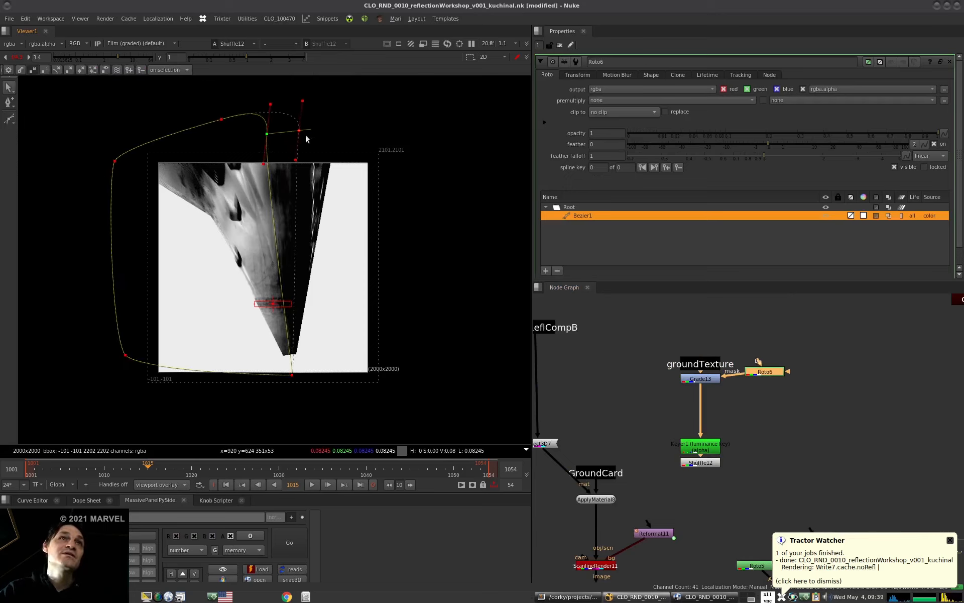
left_click_drag(295, 378, 359, 387)
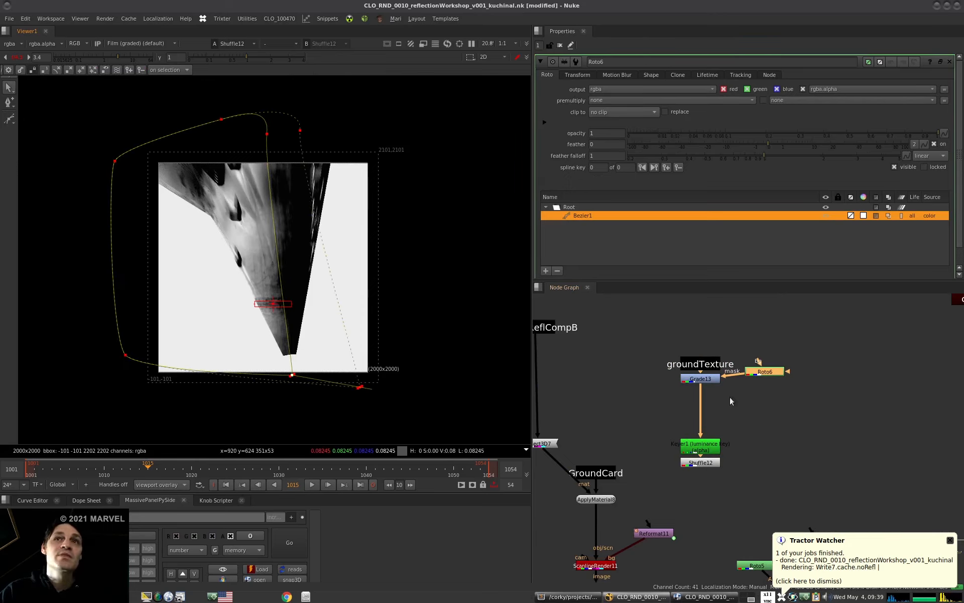
Set the gain of the masked Grade on the ground texture to 0.5.
left_click(702, 380)
double_click(606, 133)
type(".5")
key("Return")
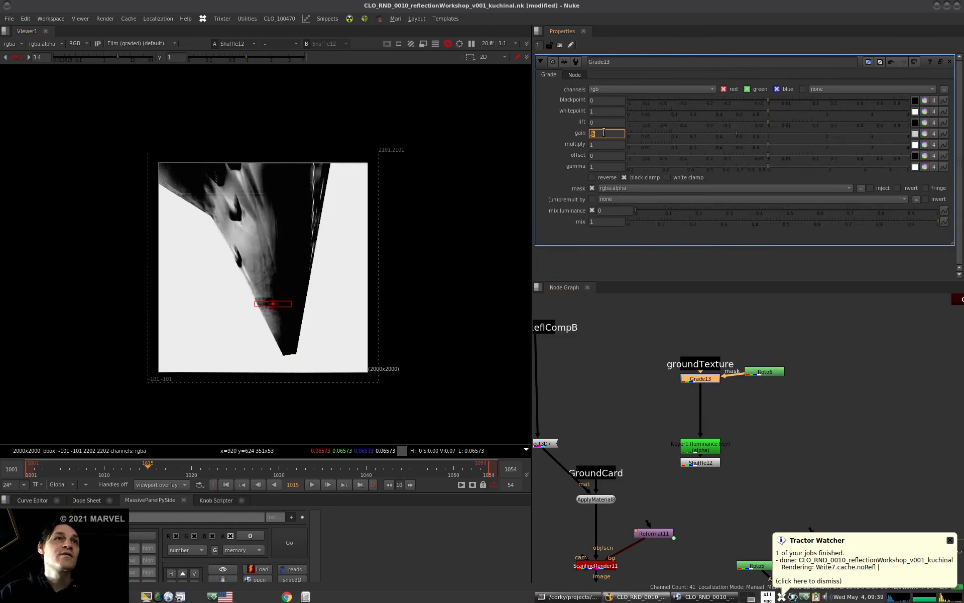
Readjust the Keyer's luminance range to about 0.008 for A and 0.265 for B.
double_click(704, 443)
mouse_move(745, 161)
left_mouse_down()
mouse_move(787, 158)
mouse_move(726, 161)
left_mouse_up()
mouse_move(654, 183)
left_mouse_down()
mouse_move(596, 185)
mouse_move(644, 185)
left_mouse_up()
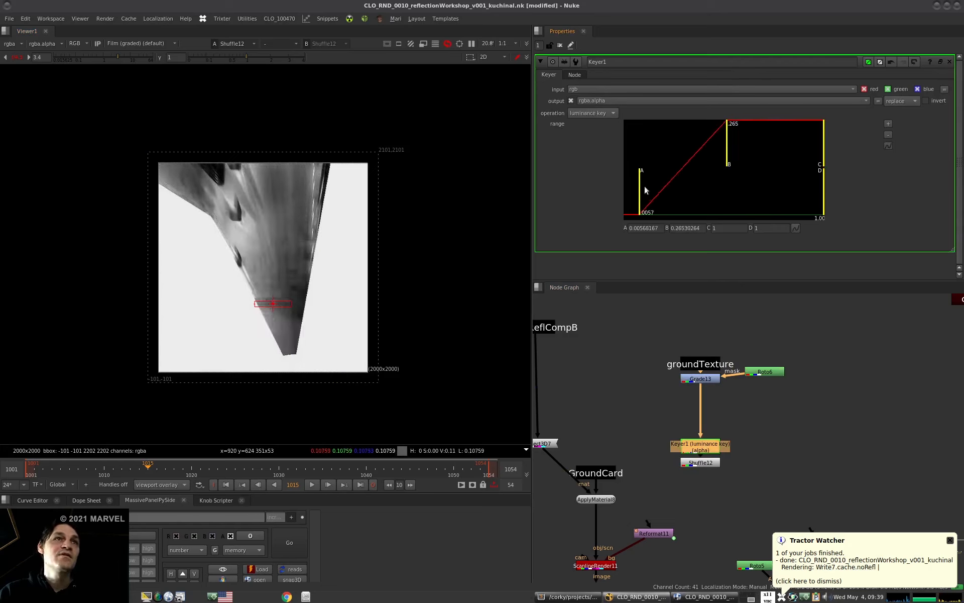
Examine the REFLECTION ADDITION setup and its backdrops, including Crop needed area and apply displace, then return to the groundTexture branch.
scroll(641, 430, "down", 8)
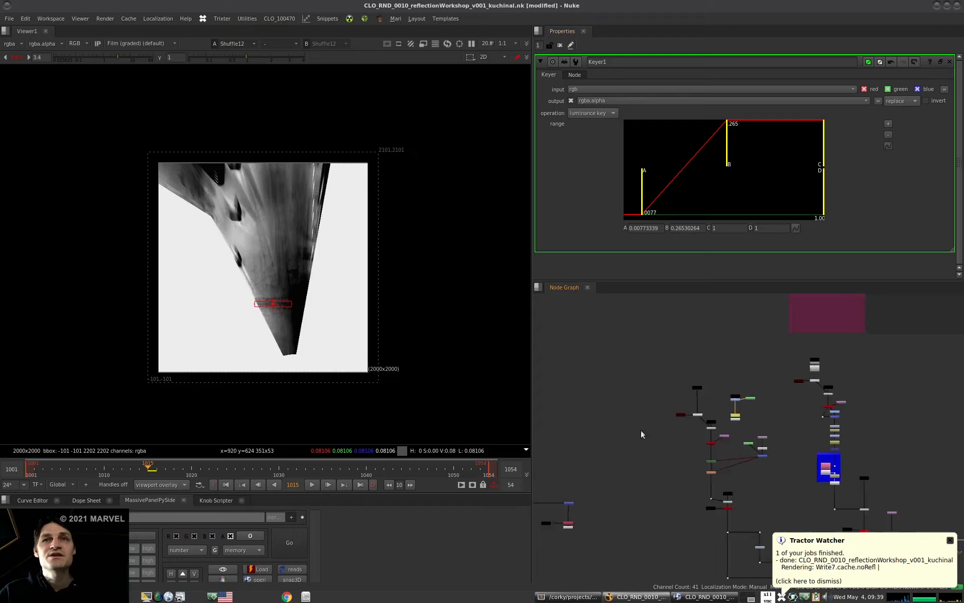
key("space")
scroll(704, 434, "down", 5)
middle_click_drag(662, 433, 617, 319)
scroll(372, 357, "up", 10)
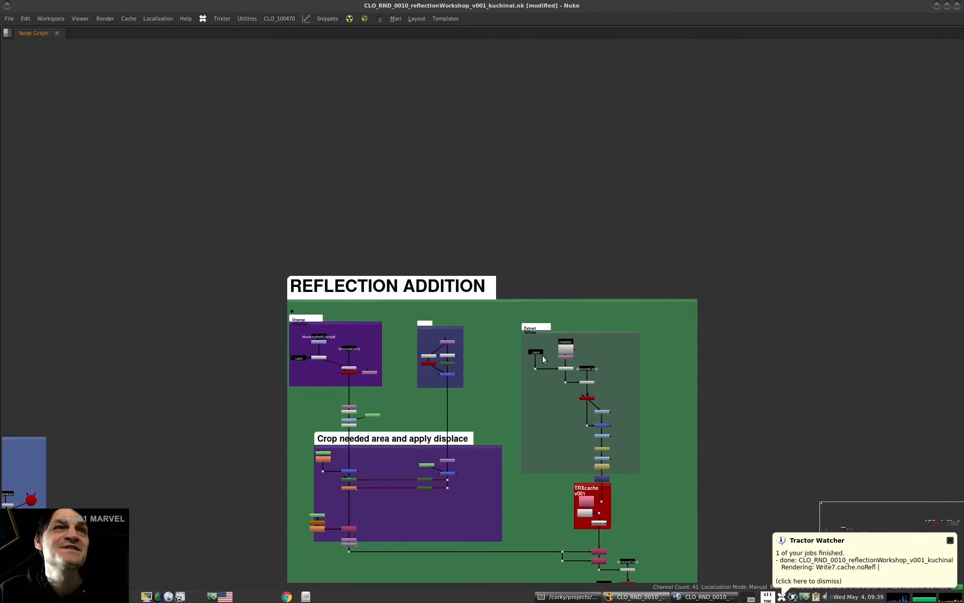
middle_click_drag(507, 414, 554, 371)
middle_click_drag(515, 340, 589, 330)
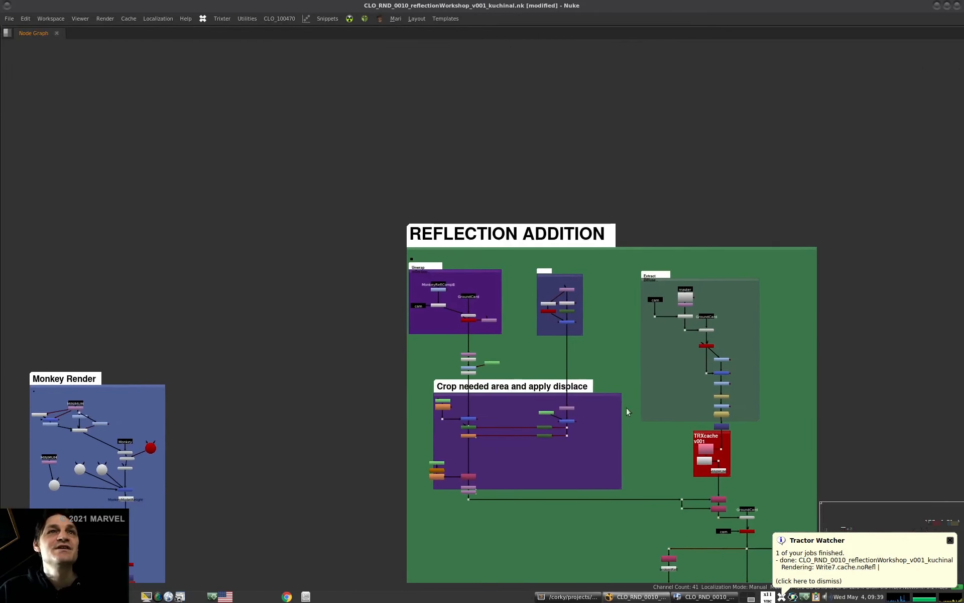
middle_click_drag(524, 363, 561, 307)
key("space")
middle_click_drag(658, 385, 758, 497)
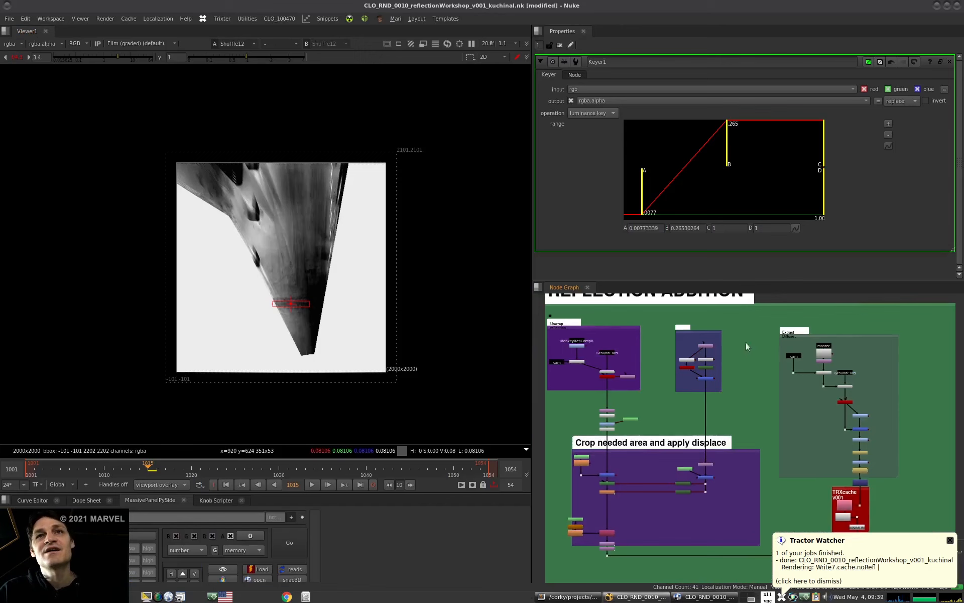
scroll(698, 350, "up", 5)
scroll(718, 424, "down", 5)
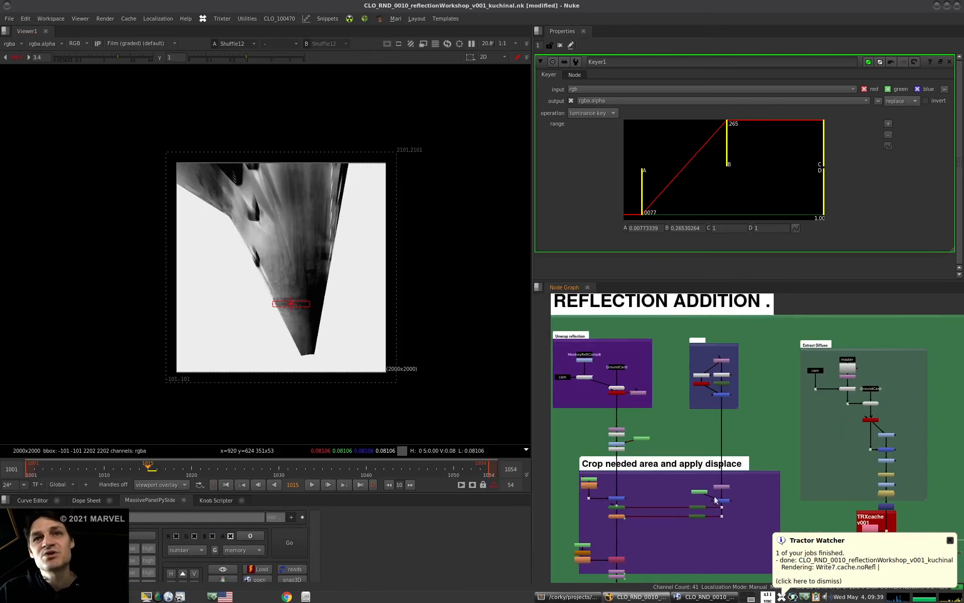
scroll(626, 441, "down", 3)
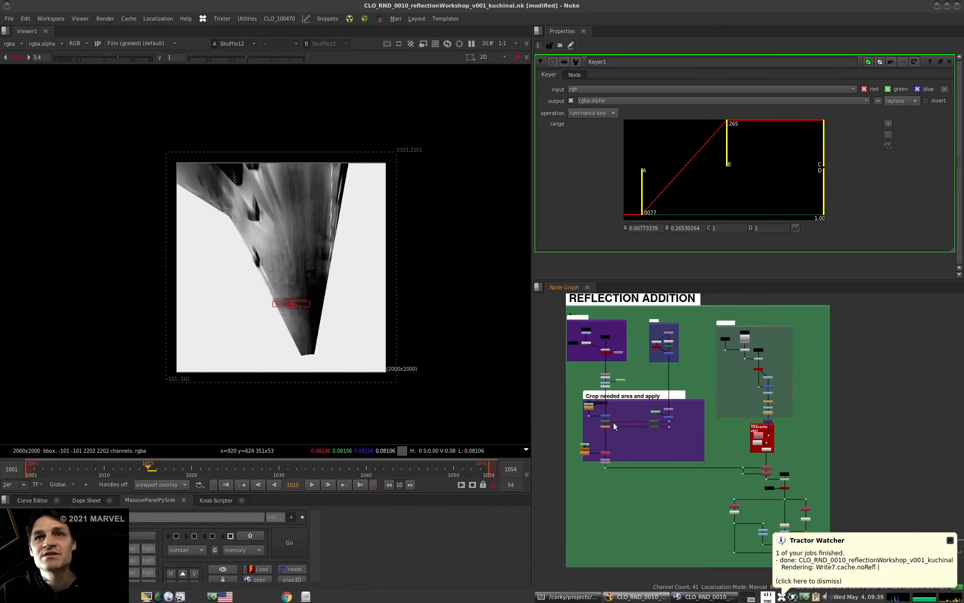
scroll(618, 430, "down", 6)
middle_click_drag(873, 397, 713, 411)
middle_click_drag(929, 402, 740, 435)
scroll(753, 413, "up", 5)
scroll(653, 364, "up", 3)
scroll(671, 366, "up", 3)
left_click(621, 421)
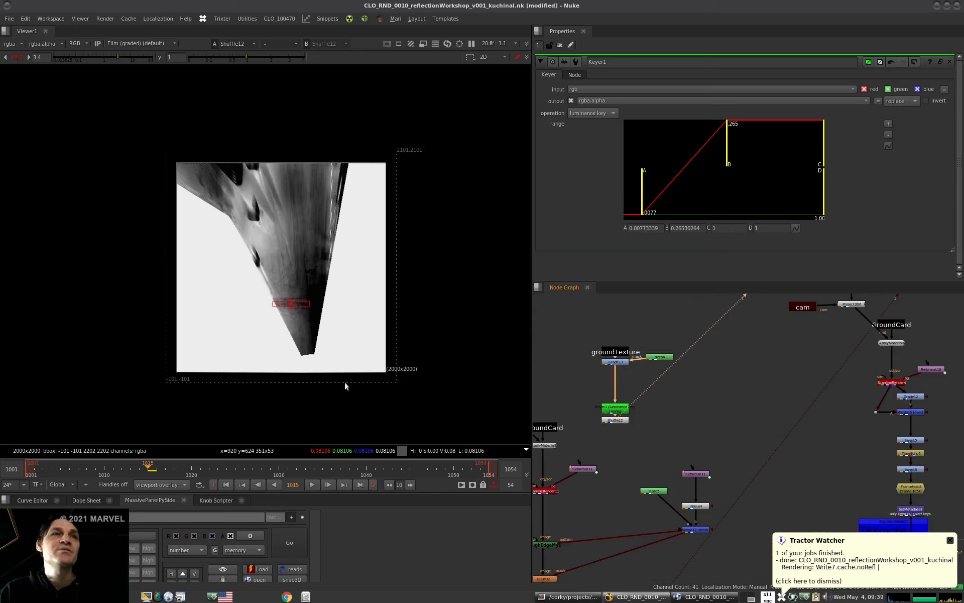
Lower the gain of the masked Grade below the groundTexture stamp further.
scroll(316, 306, "up", 5)
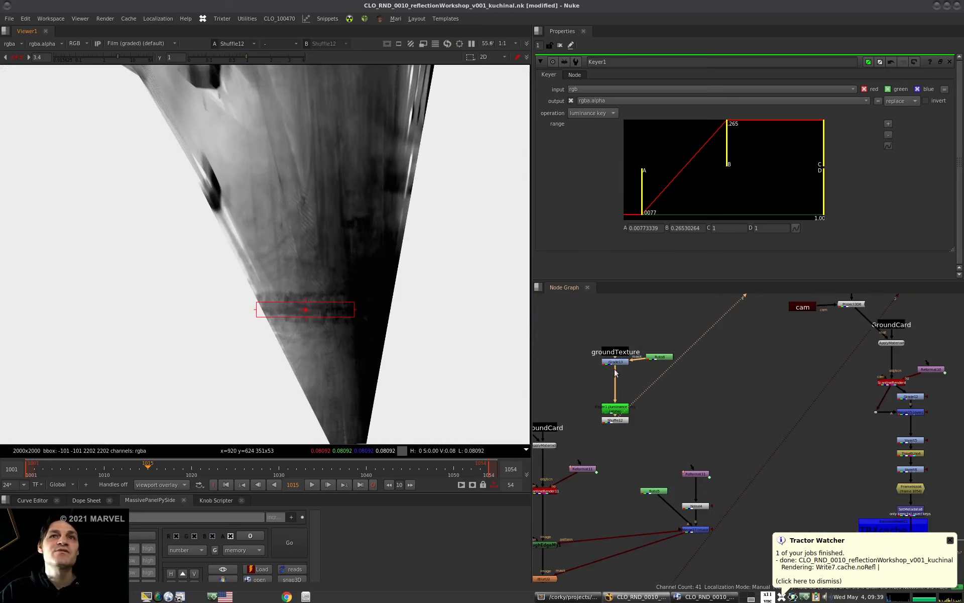
double_click(661, 358)
double_click(622, 360)
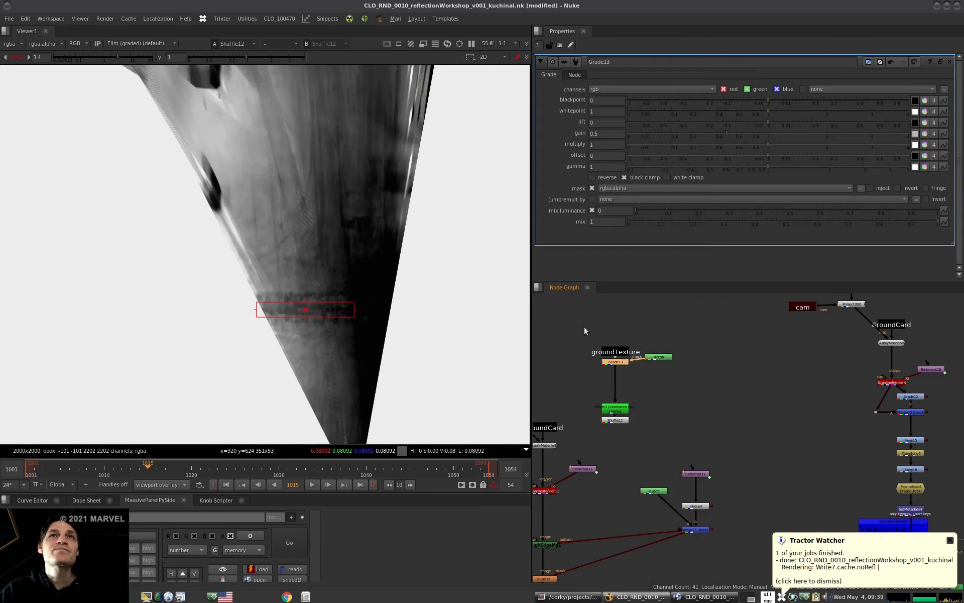
left_click(604, 134)
key("Down")
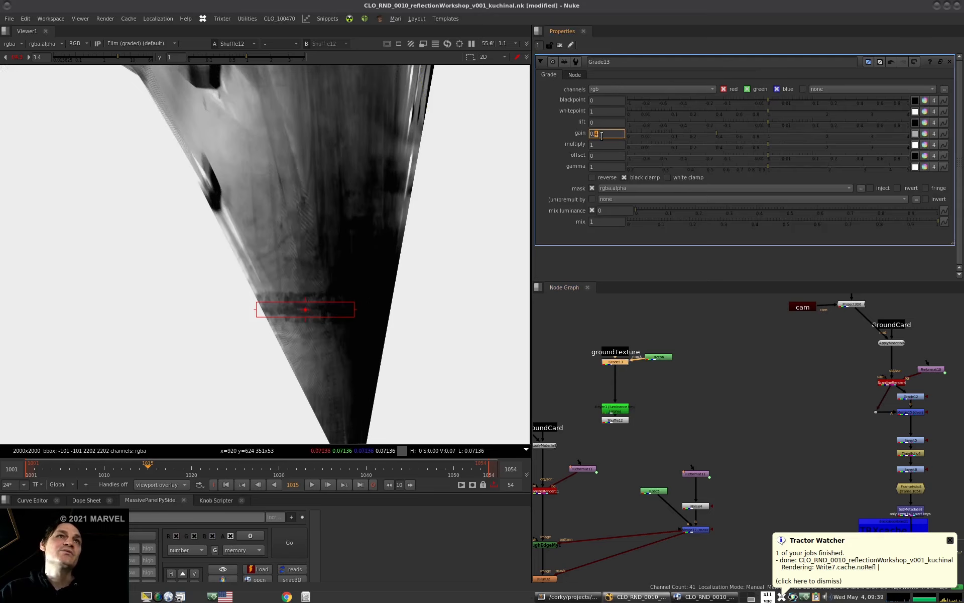
key("Down")
key("Down")
key("Up")
Reshape the roto mask's feather, pulling it in at the lower right corner and widening it at the upper right corner.
left_click(663, 357)
double_click(664, 357)
scroll(404, 287, "down", 5)
left_click_drag(384, 348, 365, 342)
middle_click_drag(371, 82, 370, 129)
left_click_drag(395, 150, 440, 142)
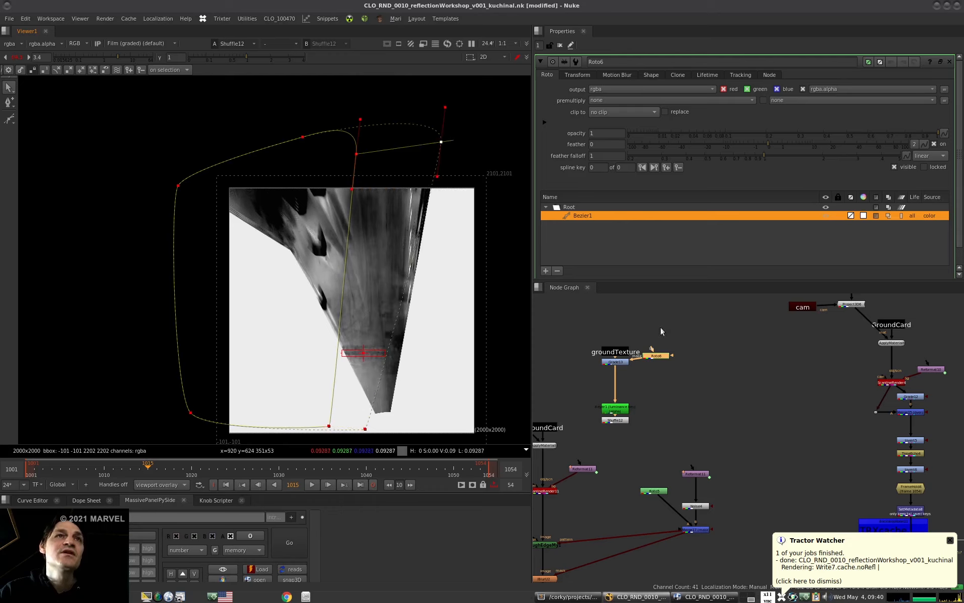
Tighten the ground texture Keyer's luminance range to about 0.012 for A and 0.18 for B.
key("ctrl")
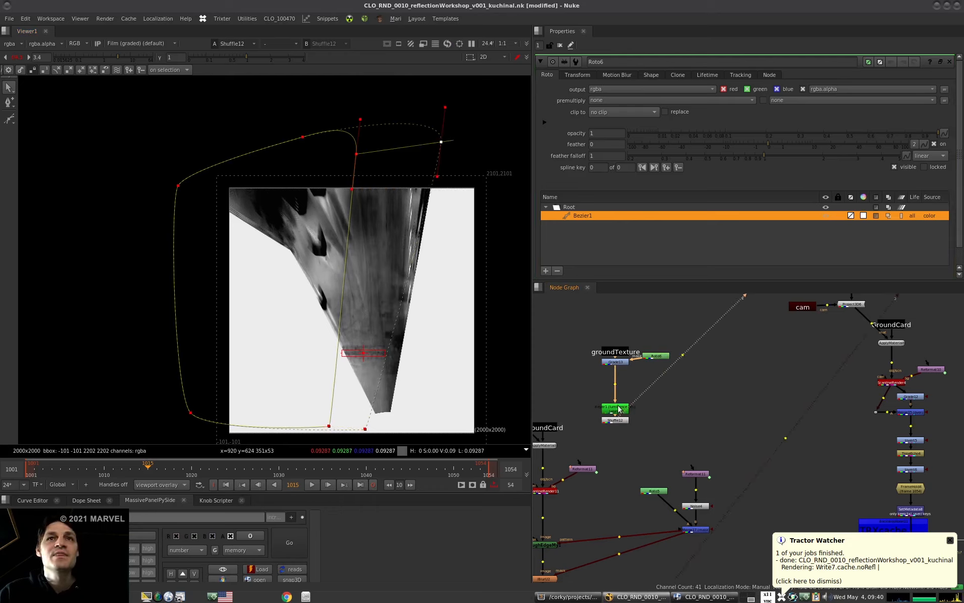
double_click(618, 409)
left_click_drag(648, 185, 645, 186)
left_click_drag(727, 159, 710, 160)
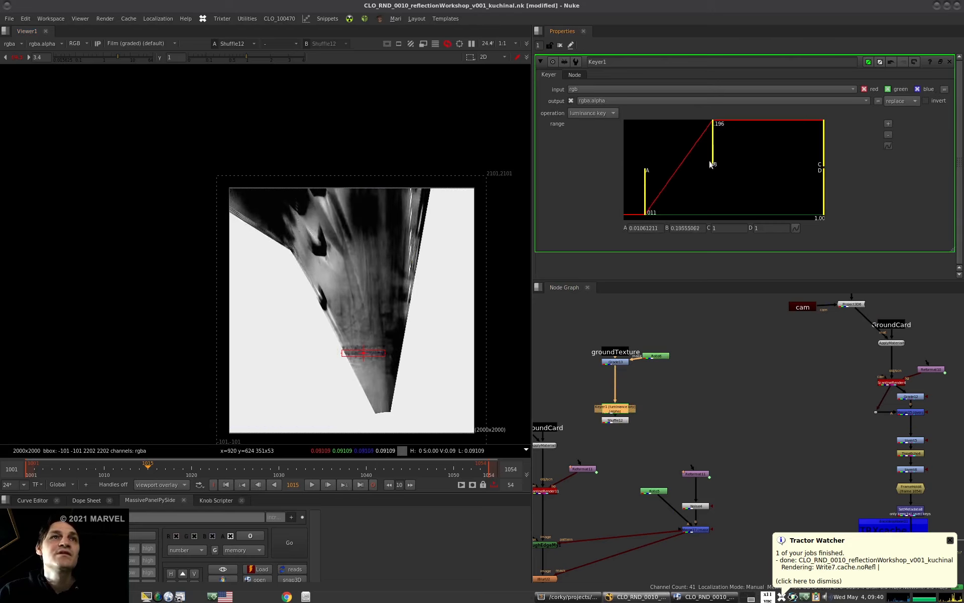
left_click_drag(646, 200, 646, 201)
left_click(724, 522)
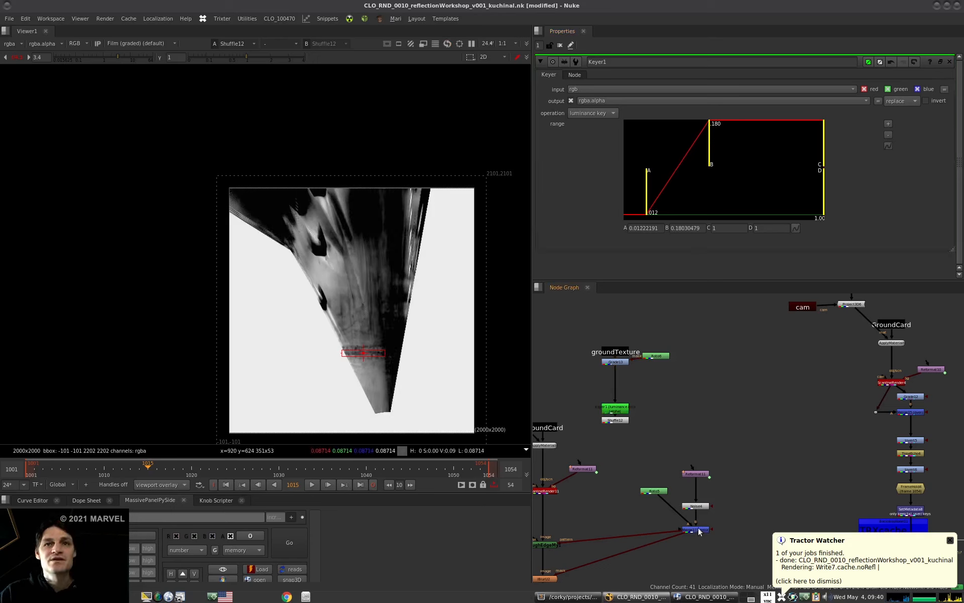
Add a Merge below the masked noise, connect the keyed ground texture's Shuffle to its A input, and view the result.
left_click(698, 530)
key("1")
middle_click_drag(684, 544, 721, 462)
left_click_drag(777, 365, 645, 469)
left_click_drag(736, 447, 791, 404)
key("m")
left_click_drag(780, 395, 655, 339)
left_click_drag(662, 336, 661, 341)
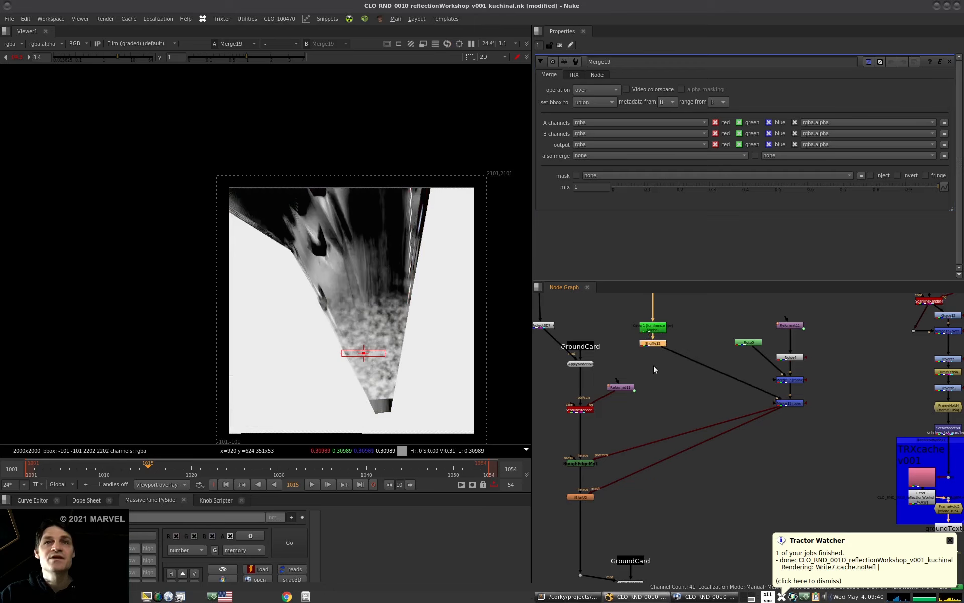
Rearrange the ground texture, noise and edge-breakup nodes to tidy the layout around the reflection branch.
middle_click_drag(768, 400, 740, 428)
middle_click_drag(655, 373, 683, 429)
left_click_drag(718, 330, 619, 438)
left_click_drag(661, 411, 666, 401)
middle_click_drag(649, 419, 648, 385)
left_click_drag(831, 360, 783, 460)
left_click_drag(616, 491, 560, 559)
left_click_drag(579, 539, 584, 534)
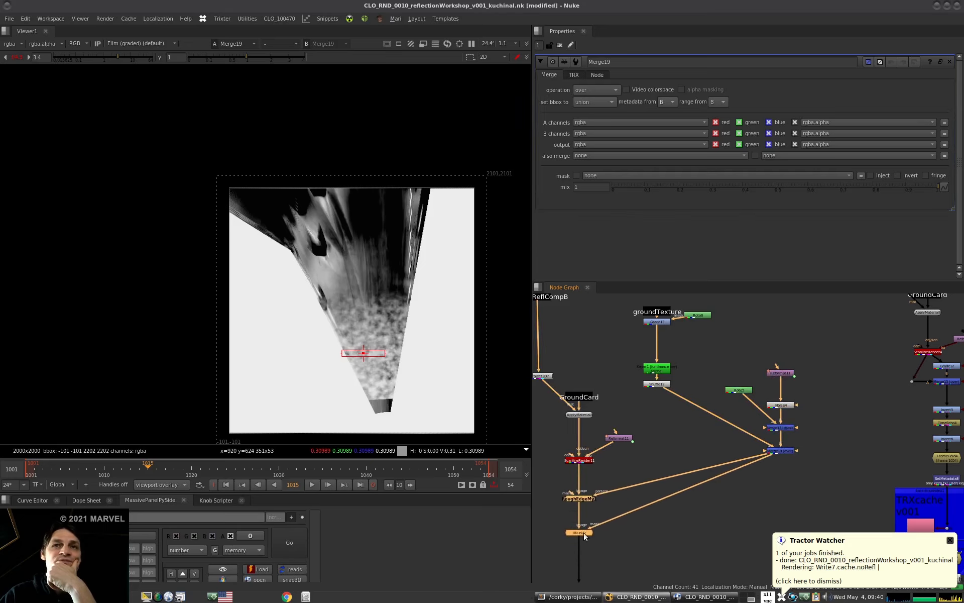
Delete the Merge combining noise and ground texture, and move the groundTexture branch to the other side of the reflection branch.
left_click(779, 450)
key("Delete")
left_click_drag(724, 298, 619, 389)
scroll(680, 355, "down", 5)
left_click_drag(668, 368, 595, 426)
scroll(628, 420, "up", 5)
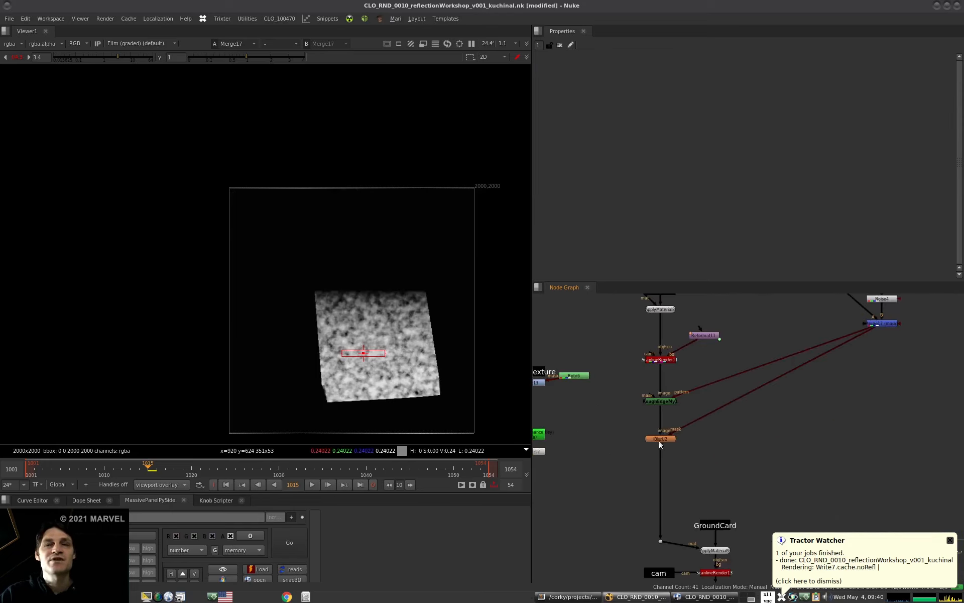
Add a Merge after iBlur2 with the ground texture's Shuffle as its A input, and set its operation to mask.
left_click(660, 440)
key("m")
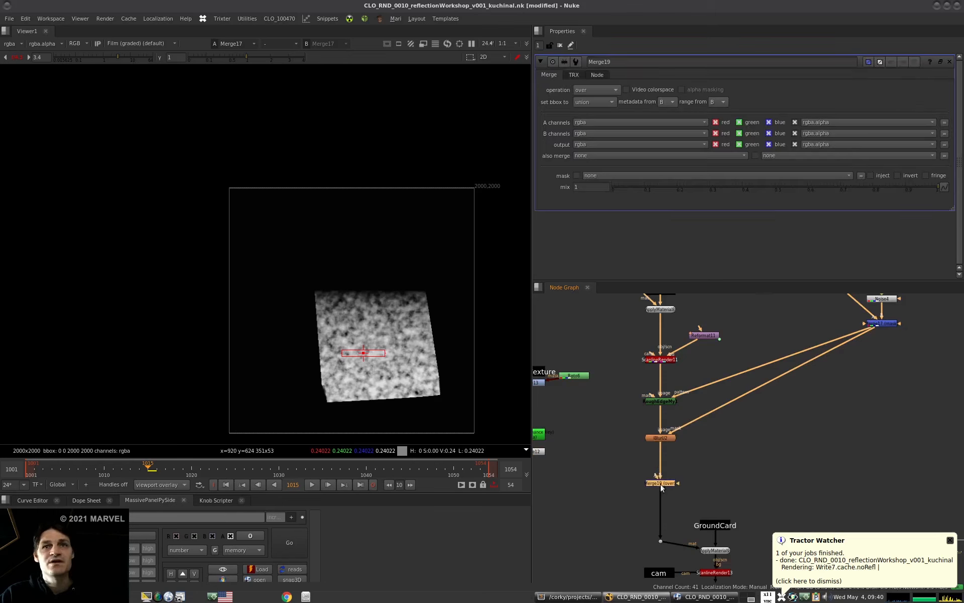
middle_click_drag(661, 484, 728, 438)
left_click_drag(727, 441, 596, 420)
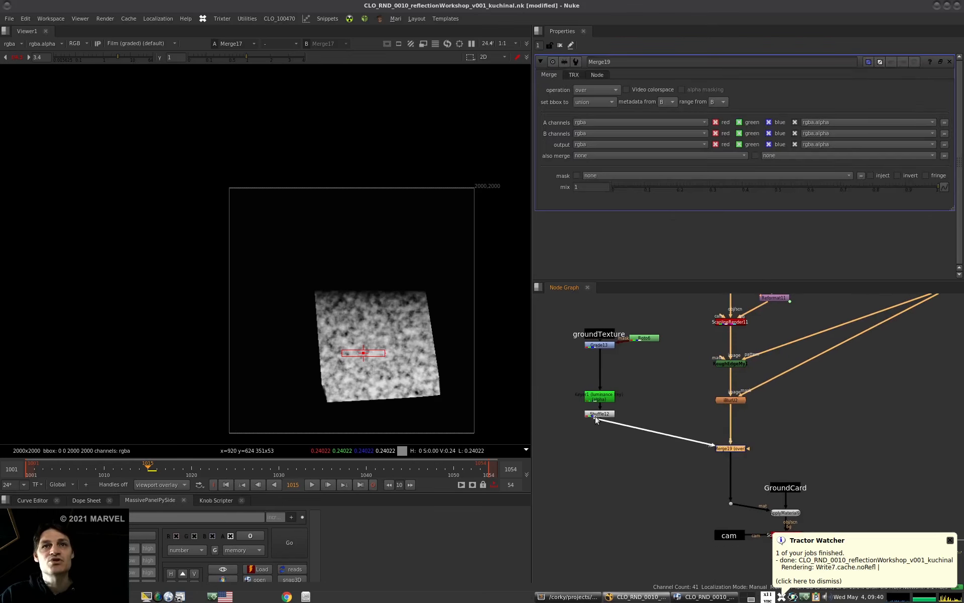
key("1")
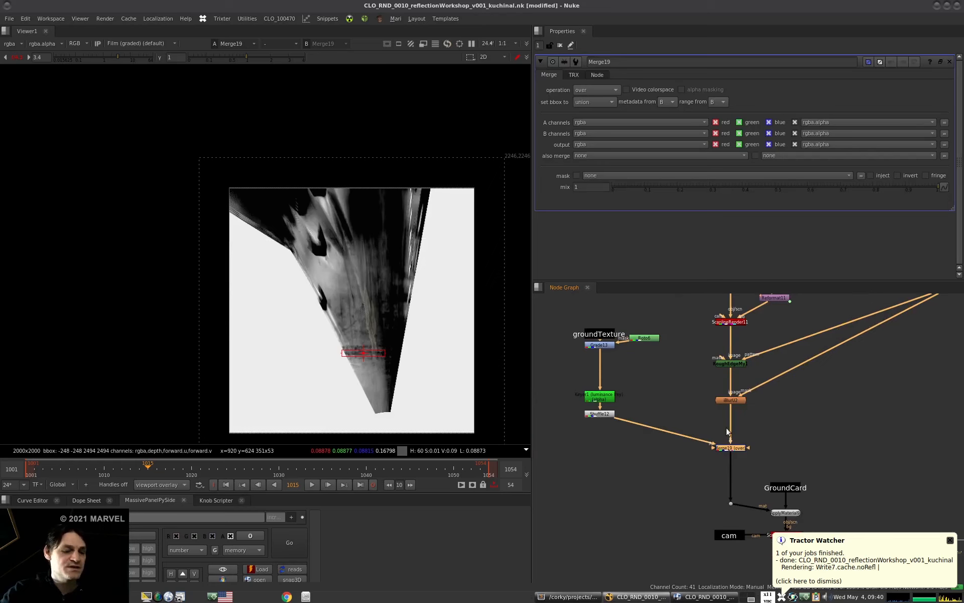
key("alt+m")
View the output of the ground texture's Shuffle and inspect its alpha channel.
left_click(608, 421)
left_click(598, 415)
key("1")
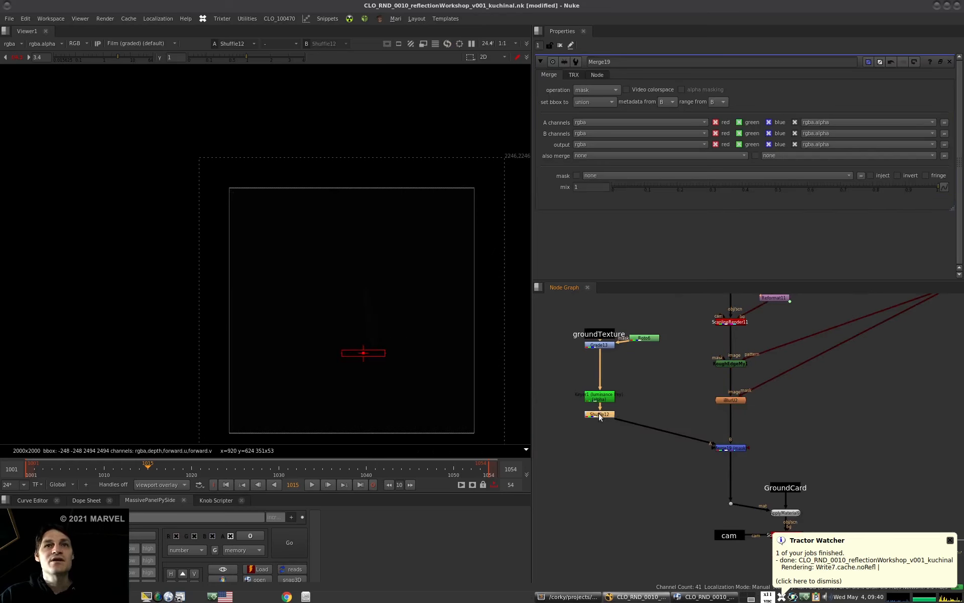
scroll(601, 417, "up", 5)
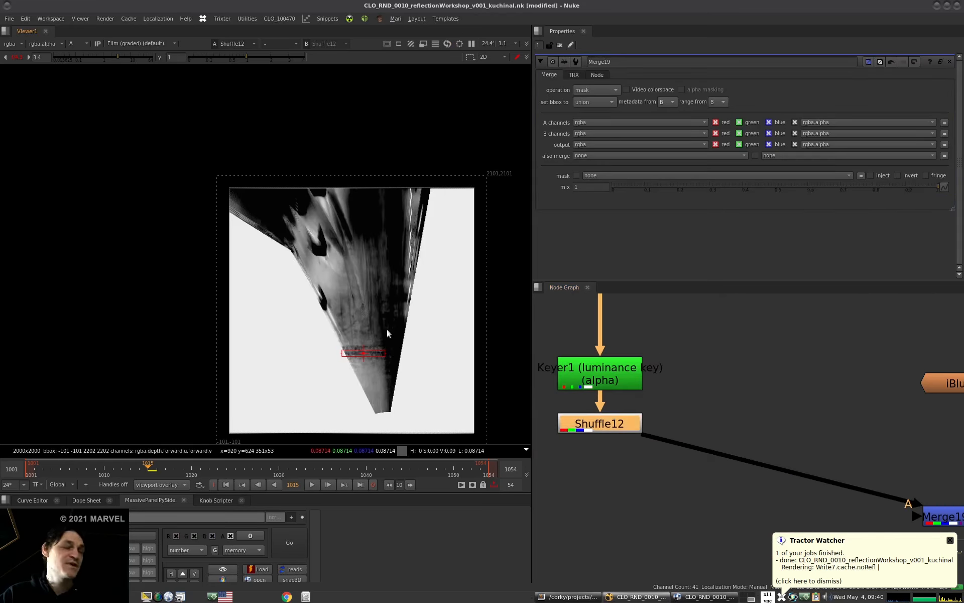
middle_click_drag(631, 360, 613, 382)
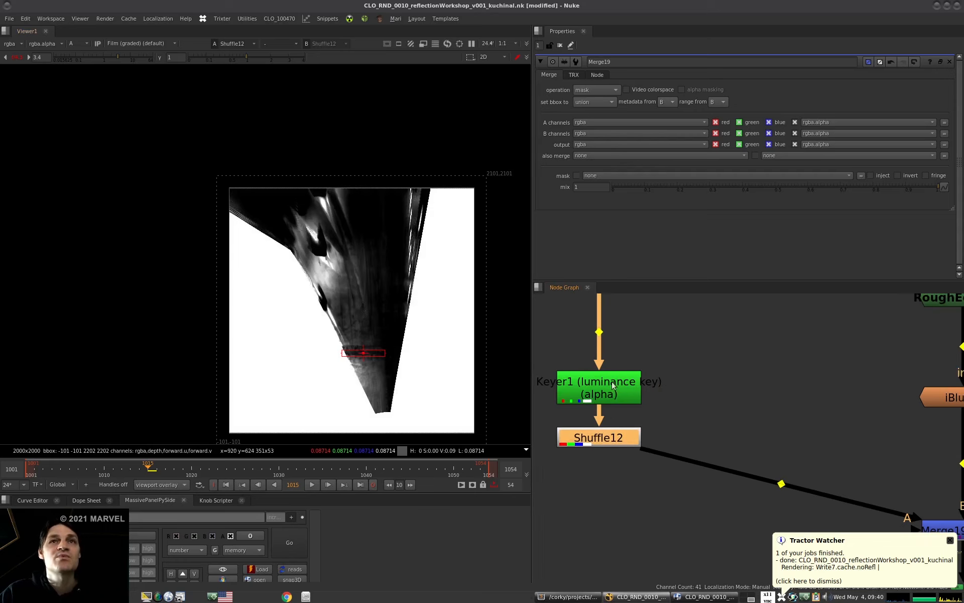
Insert a Grade between the ground texture's luminance Keyer and its Shuffle, with gain 4 and white clamp enabled.
double_click(601, 393)
left_click(609, 441)
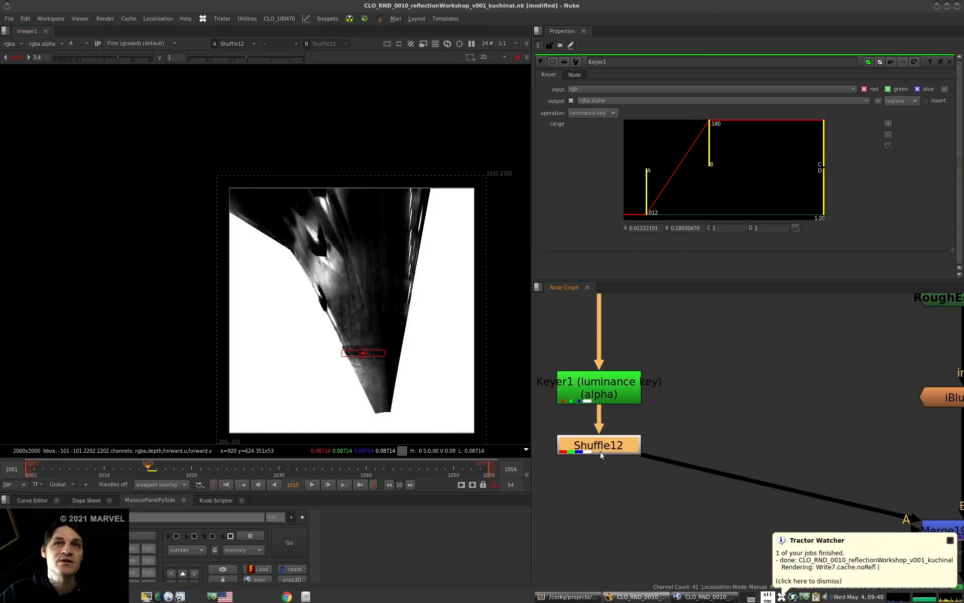
left_click(596, 394)
key("g")
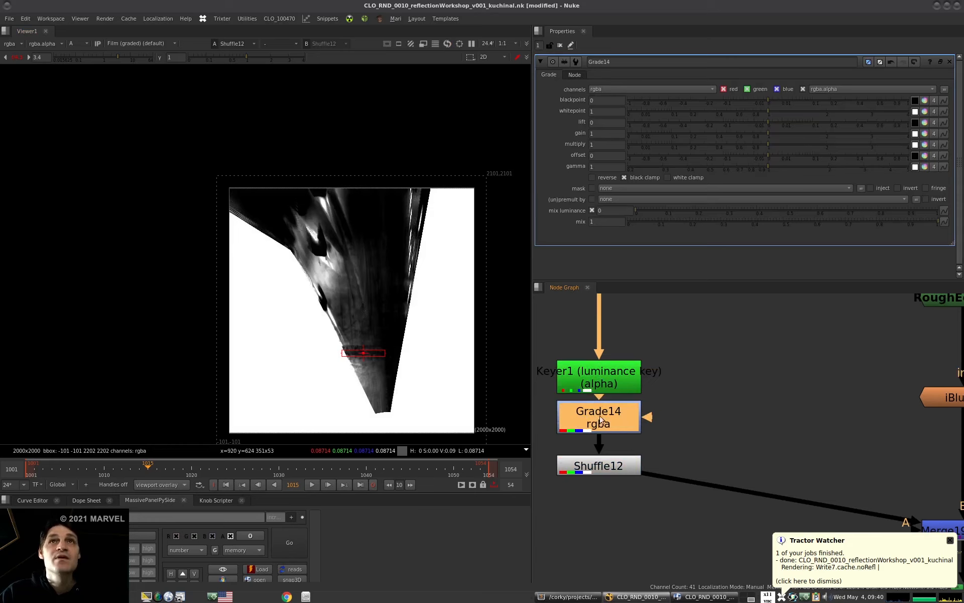
left_click_drag(773, 131, 945, 137)
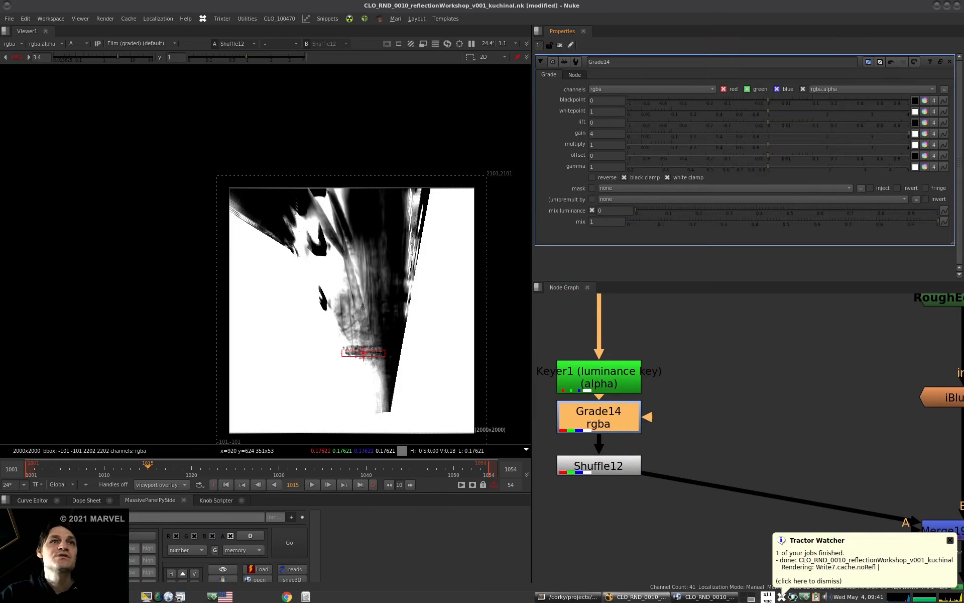
View the mask Merge's output and compare the reflection's alpha and RGB with the Merge disabled and enabled.
scroll(835, 455, "down", 5)
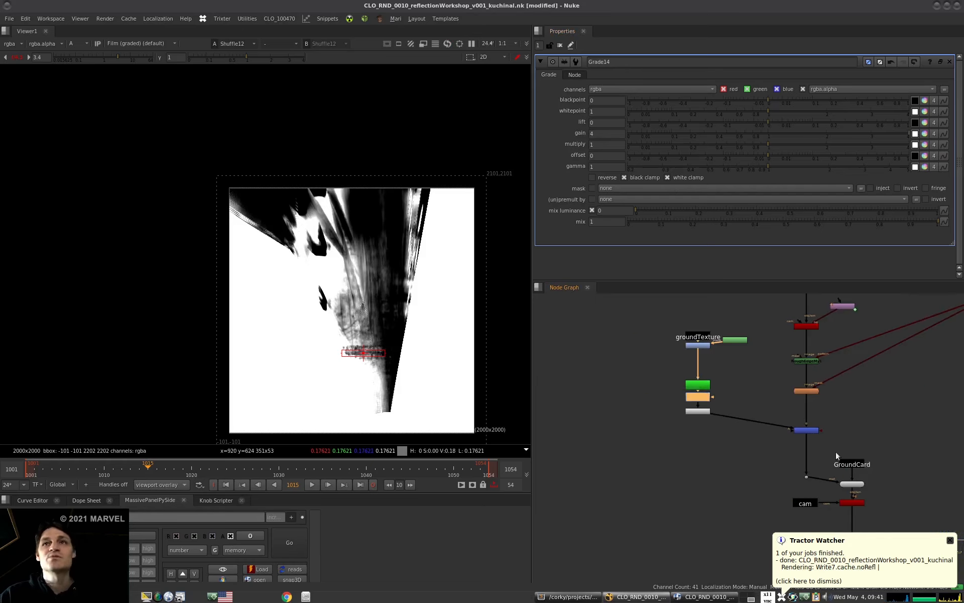
left_click(814, 431)
key("1")
scroll(375, 345, "up", 6)
left_click(809, 431)
key("d")
key("d")
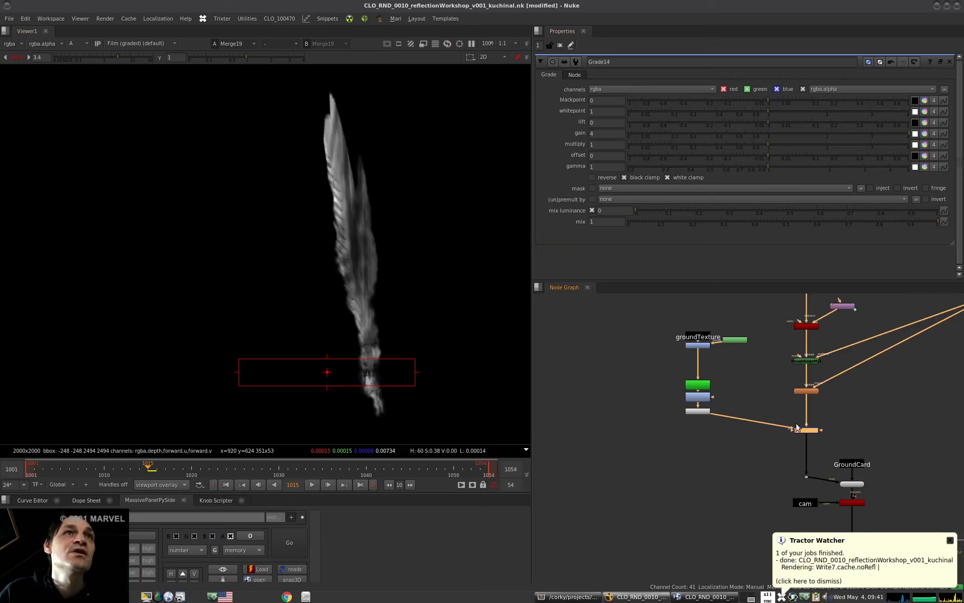
key("d")
key("d")
key("a")
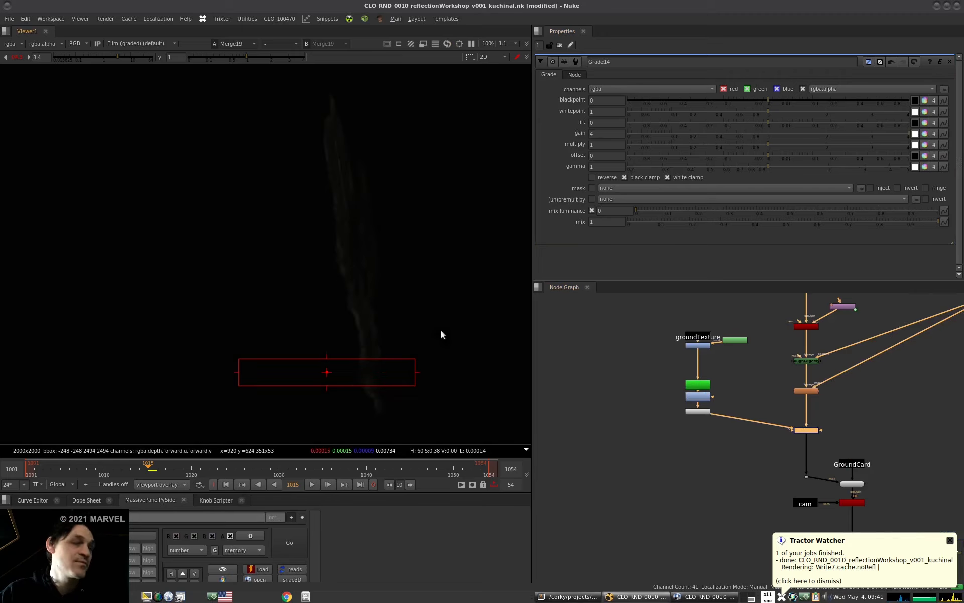
key("d")
key("d")
key("f")
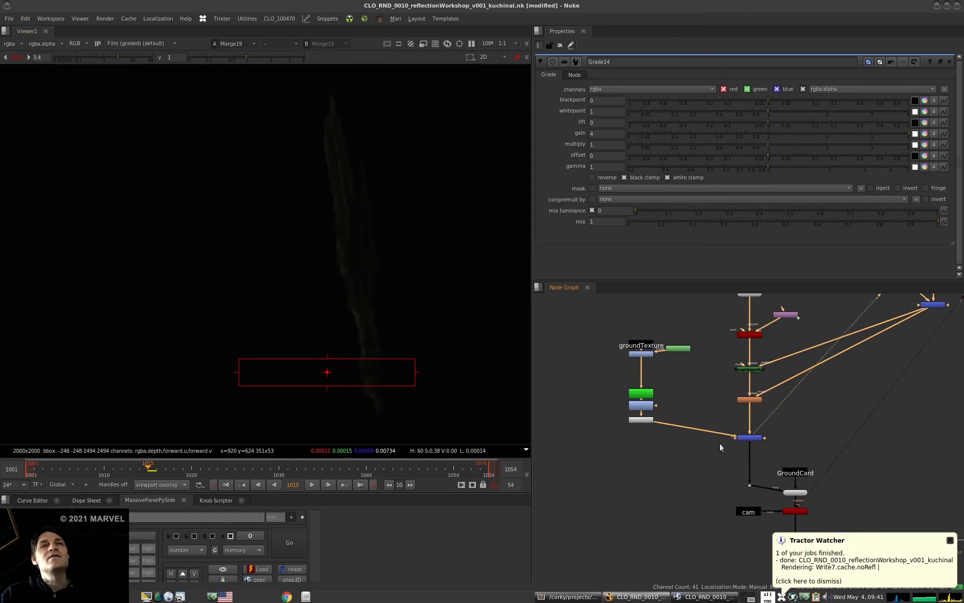
View the iBlurU2 output to check the reflection before the ground texture mask.
scroll(721, 422, "down", 3)
left_click(738, 409)
key("1")
scroll(736, 408, "down", 3)
Examine the "Crop needed area and apply displace" setup in the REFLECTION ADDITION backdrop and compare it with the new reflection branch.
key("space")
scroll(708, 412, "down", 4)
middle_click_drag(676, 447, 872, 270)
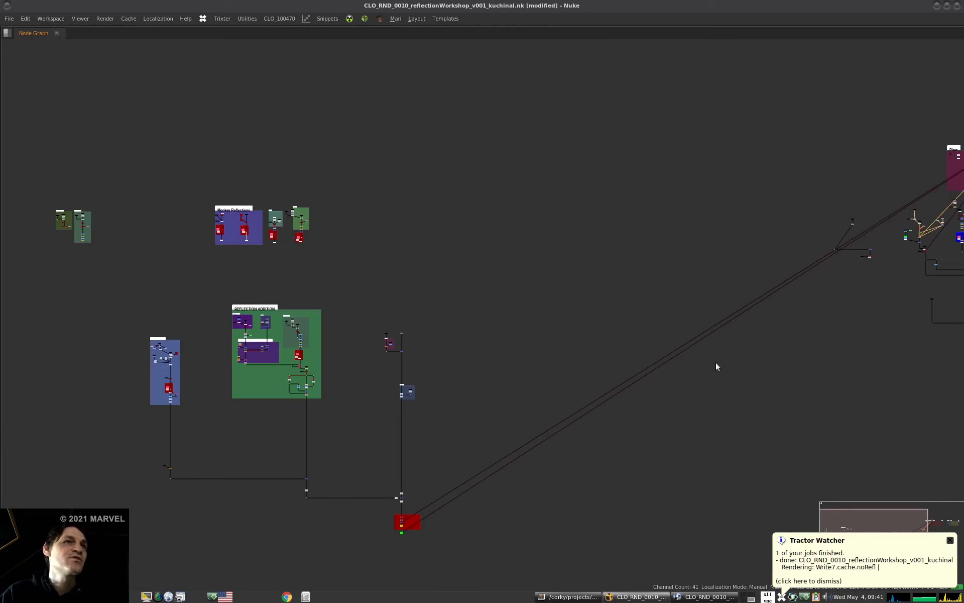
scroll(253, 355, "up", 5)
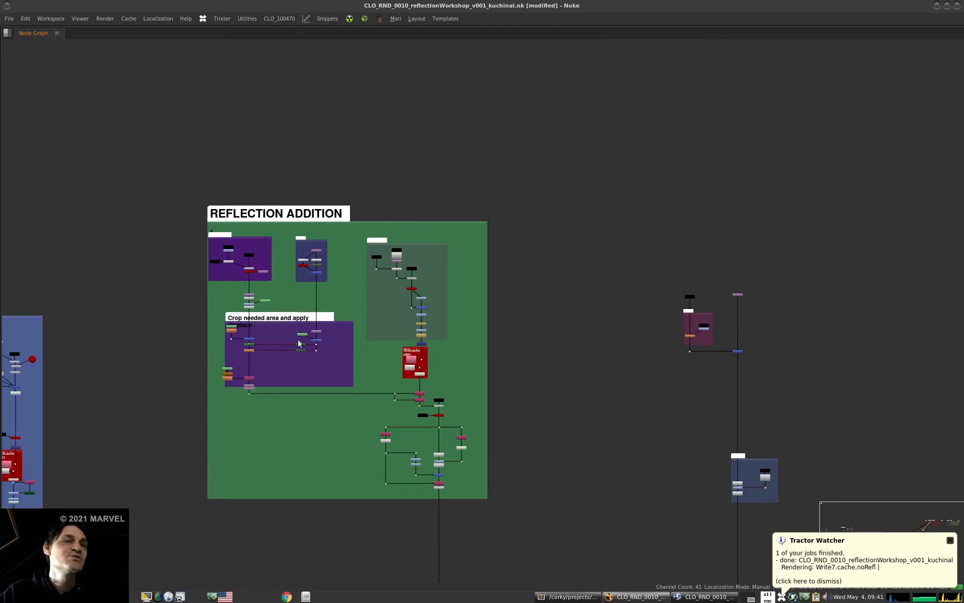
scroll(265, 353, "up", 2)
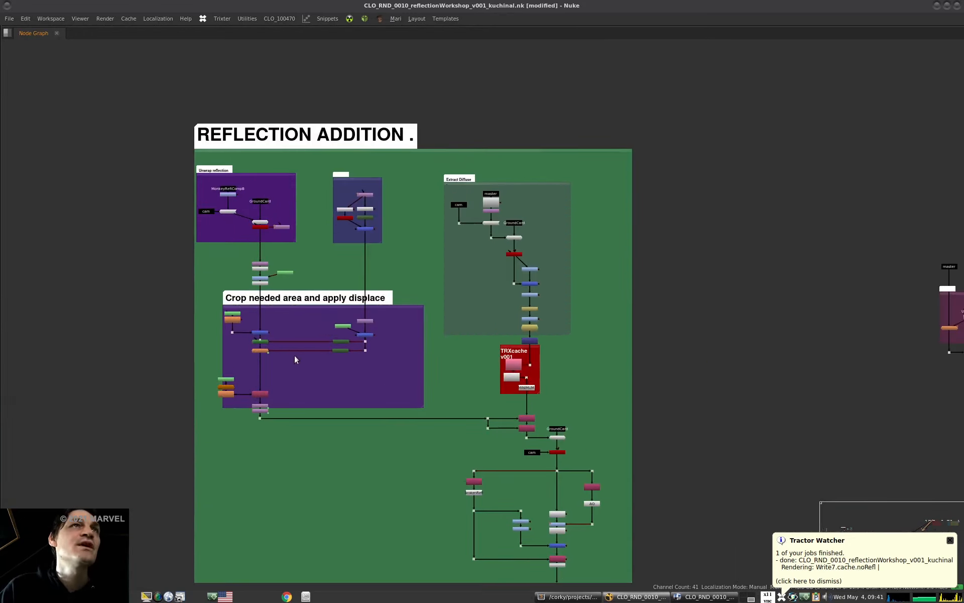
scroll(274, 368, "up", 5)
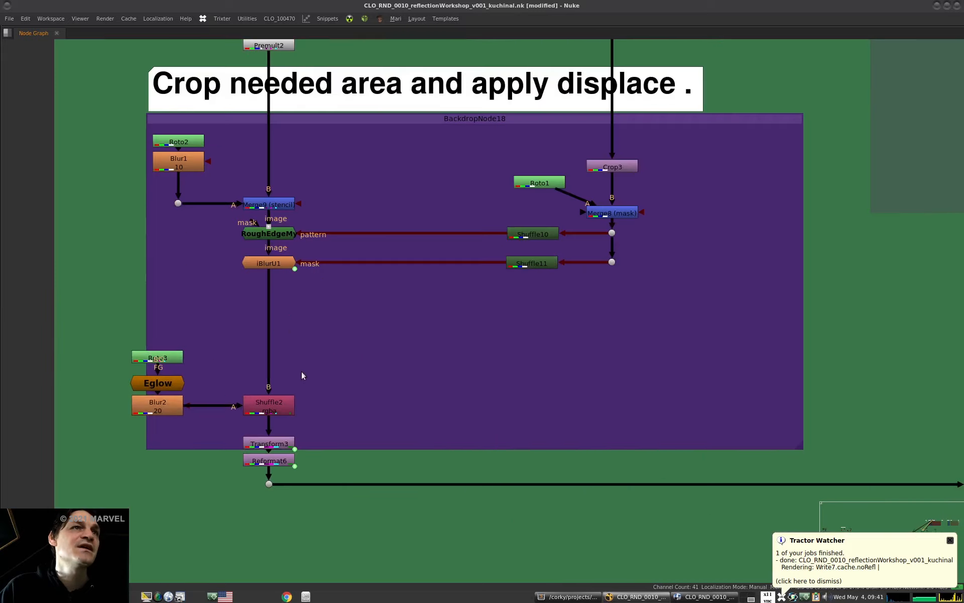
scroll(298, 367, "down", 11)
middle_click_drag(849, 347, 356, 414)
scroll(631, 307, "up", 8)
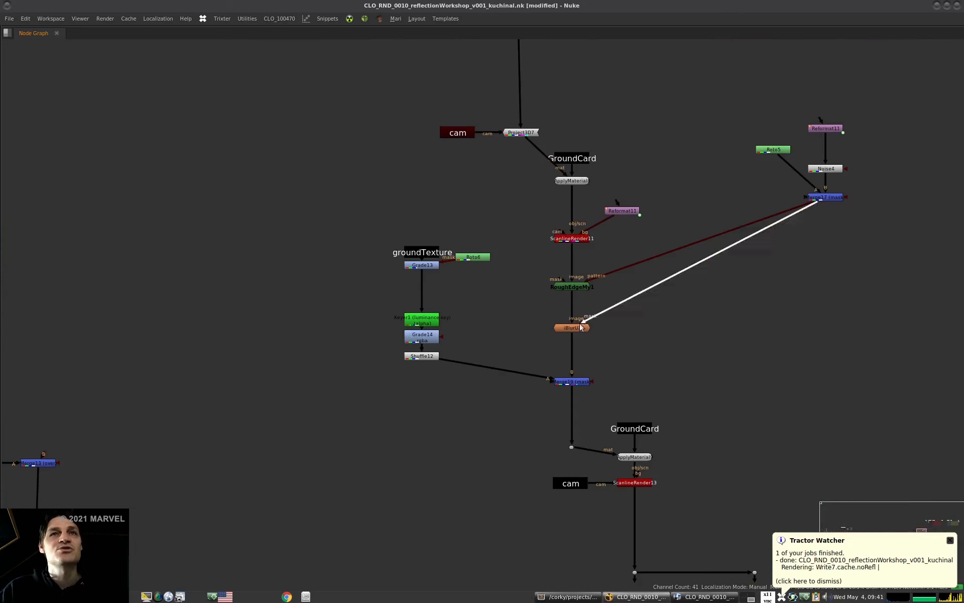
key("space")
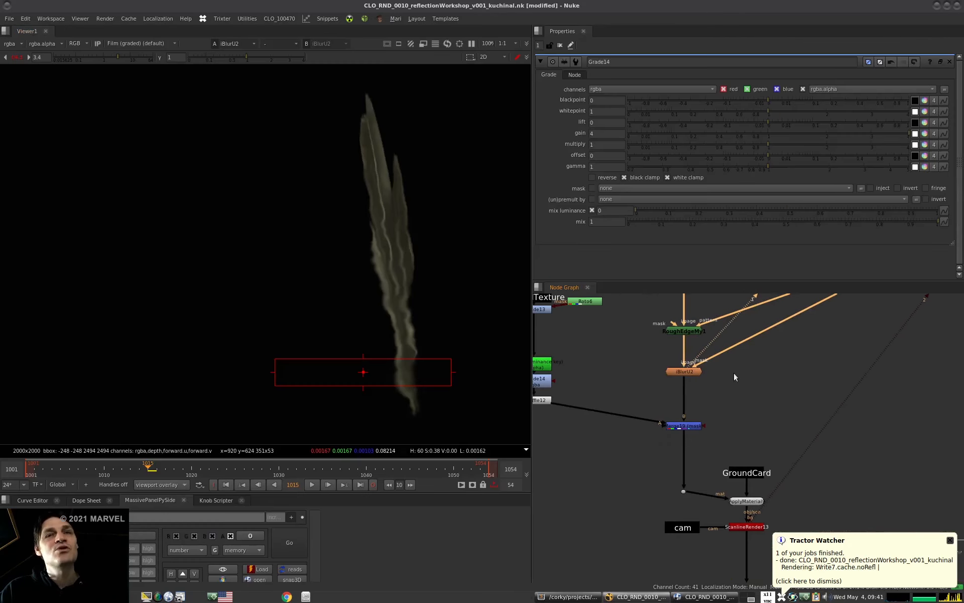
View the reprojected reflection from the ScanlineRender below the mask Merge, raising the viewer gain to 55.
left_click(746, 527)
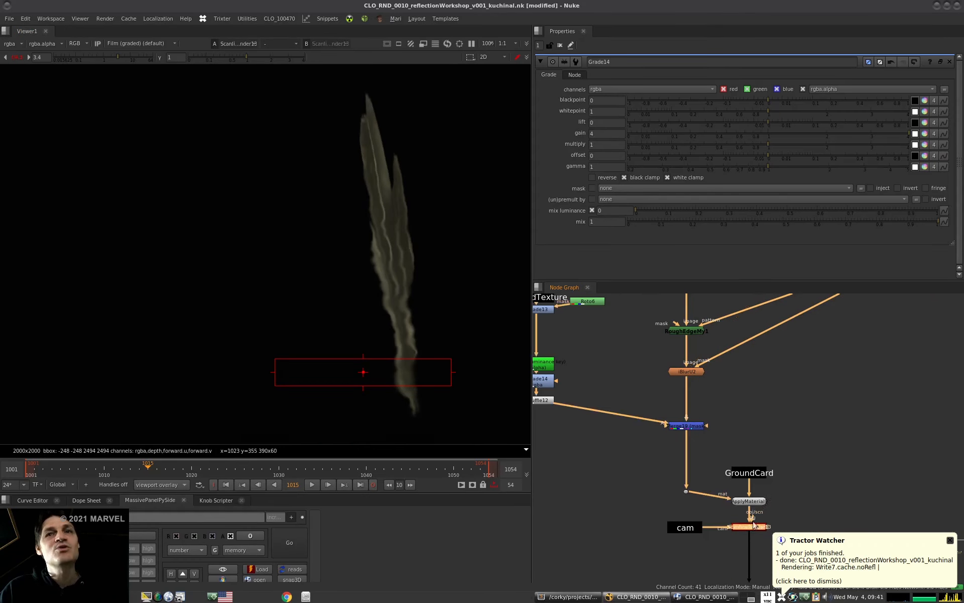
key("1")
left_click_drag(138, 56, 150, 57)
middle_click_drag(661, 381, 770, 438)
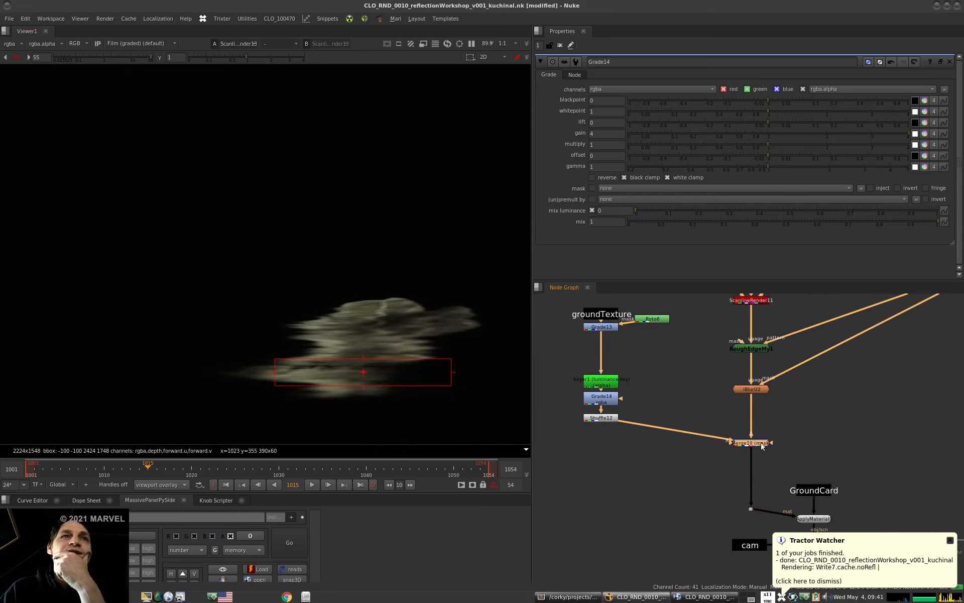
left_click_drag(755, 444, 754, 441)
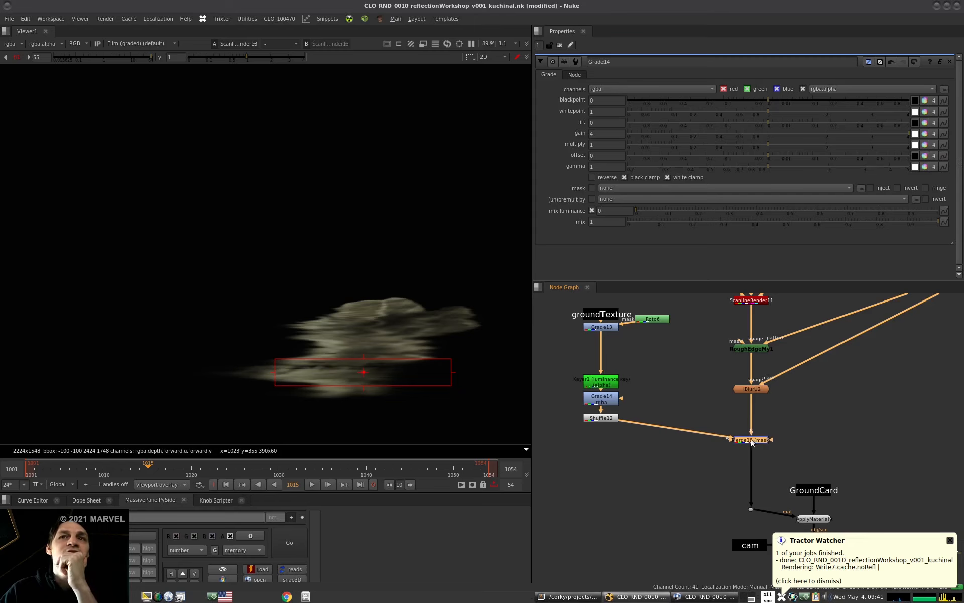
scroll(667, 453, "down", 8)
left_click_drag(842, 327, 676, 469)
middle_click_drag(954, 455, 827, 423)
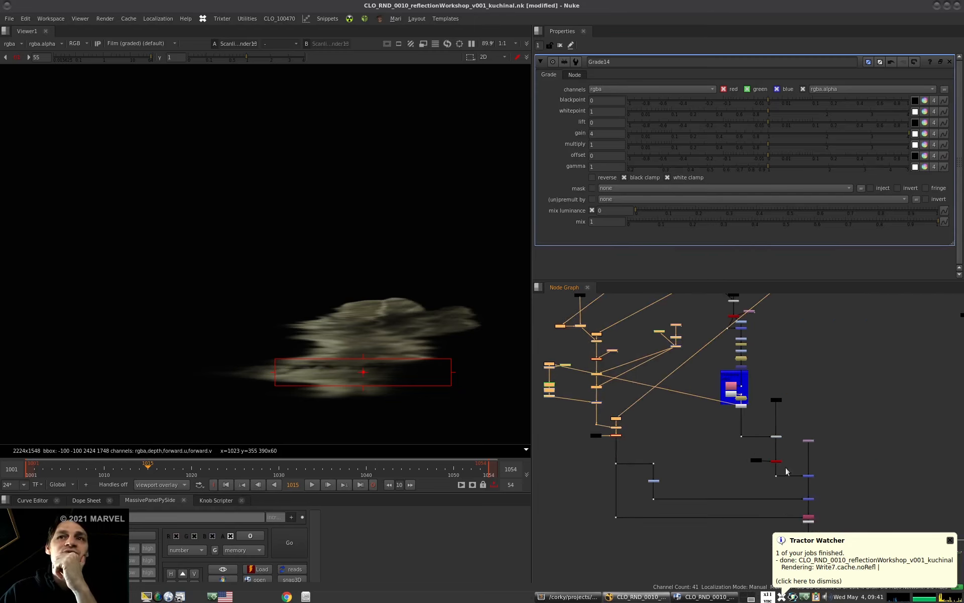
left_click_drag(792, 480, 527, 490)
left_click(628, 457)
scroll(628, 446, "up", 3)
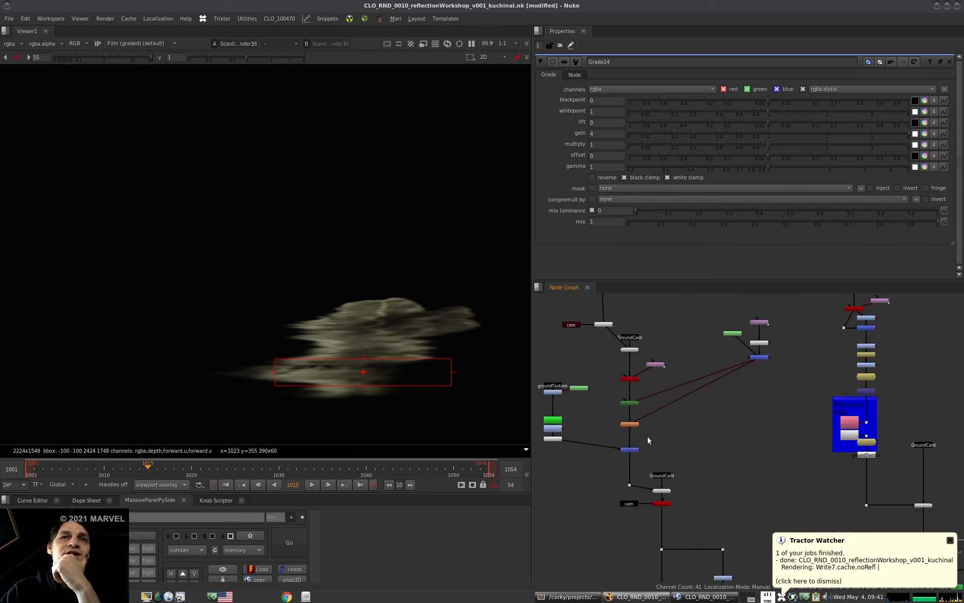
View the mask Merge again and toggle it off and on to judge the ground texture breakup.
left_click(630, 450)
key("1")
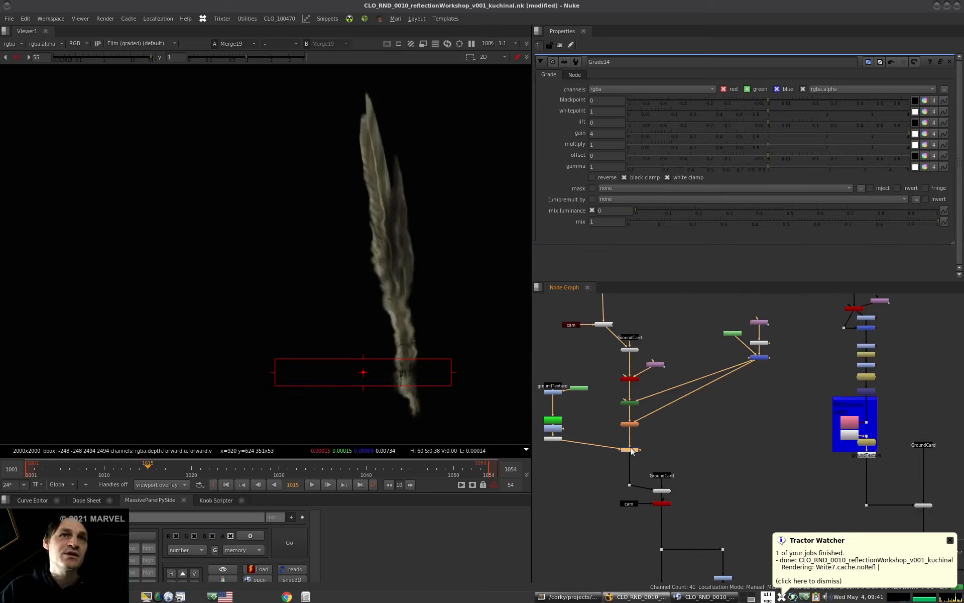
key("d")
key("d")
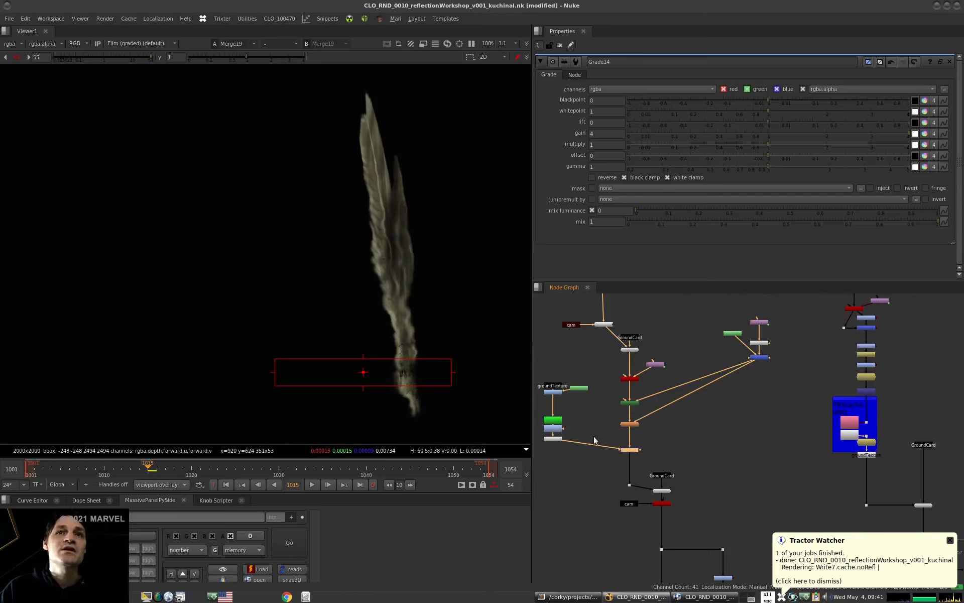
Set the gain to 8 and the gamma to 1.2 on the Grade below the luminance Keyer.
middle_click_drag(575, 419, 630, 425)
scroll(629, 425, "up", 4)
left_click(637, 443)
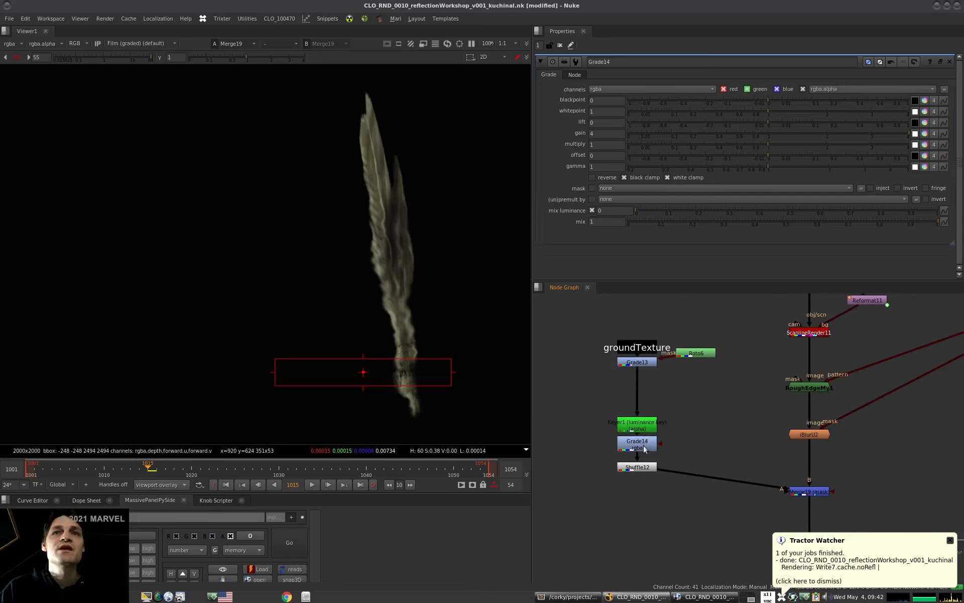
left_click(606, 135)
scroll(606, 134, "up", 4)
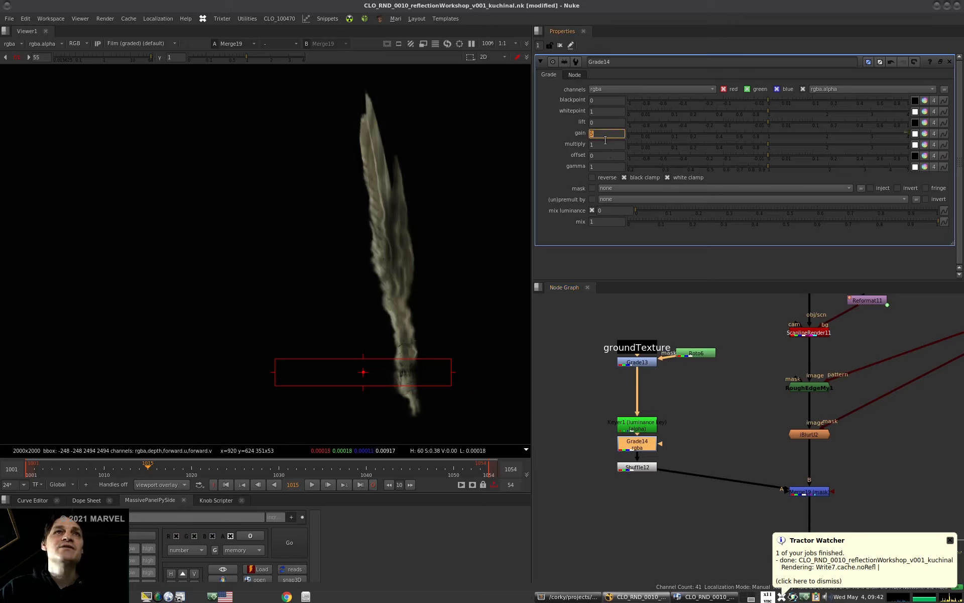
left_click(602, 166)
scroll(602, 166, "up", 3)
scroll(602, 166, "down", 1)
scroll(315, 308, "up", 8)
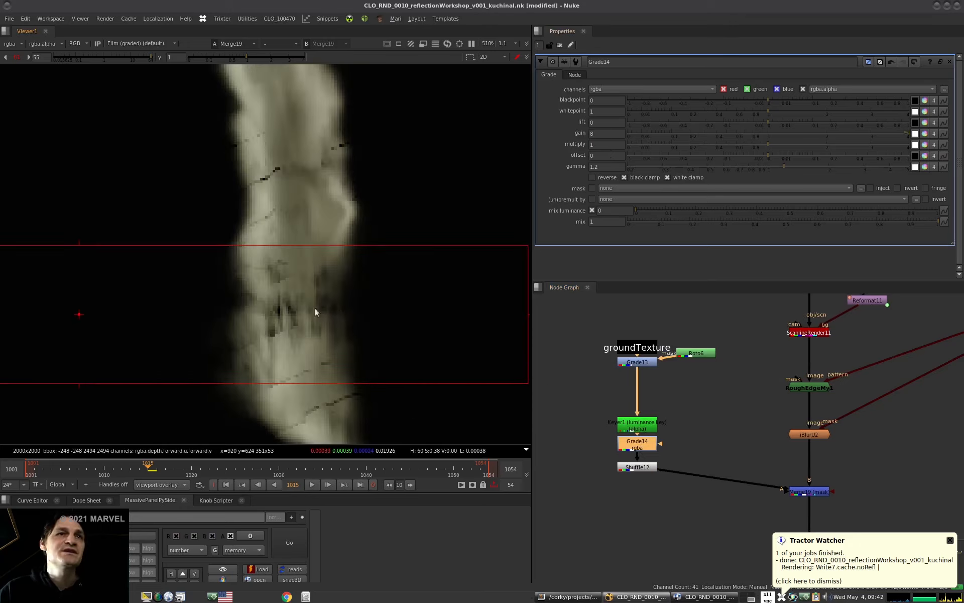
View the ScanlineRender below the mask Merge to check the regraded breakup on the reprojected reflection.
scroll(275, 307, "down", 5)
scroll(729, 442, "down", 3)
middle_click_drag(807, 527, 691, 416)
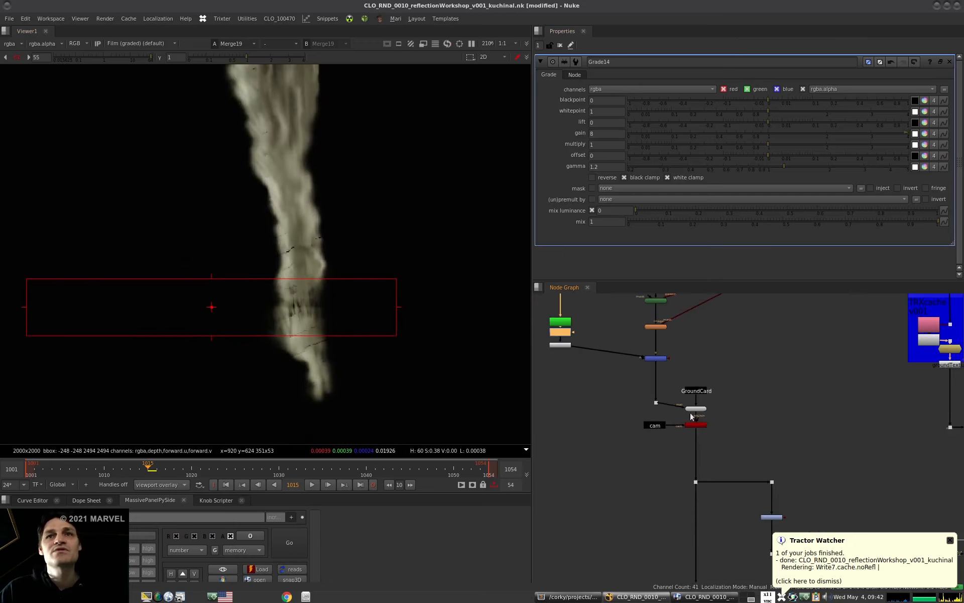
left_click(694, 424)
key("1")
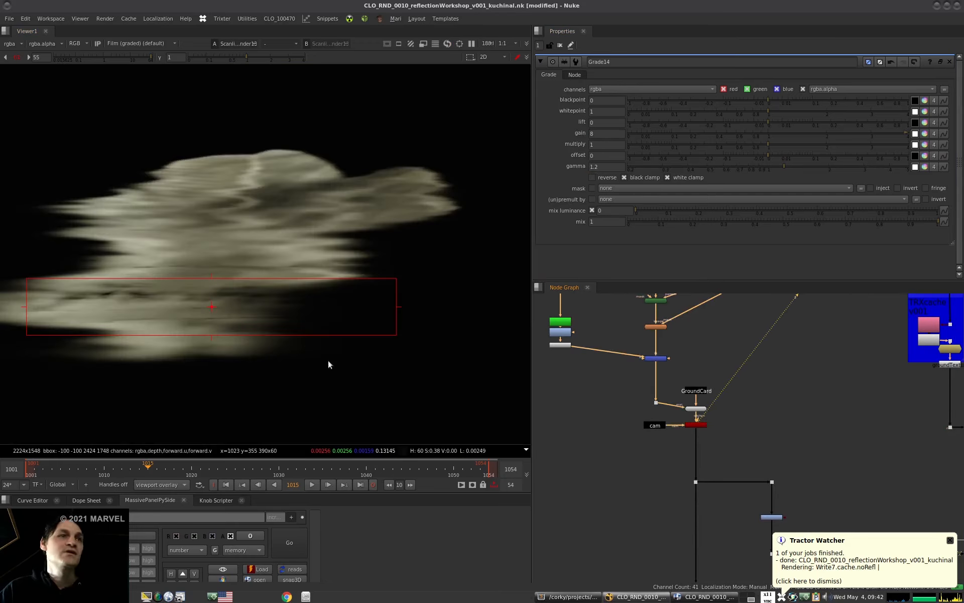
scroll(358, 341, "down", 3)
Go to frame 1003 with the viewer gain at 1 and toggle the mask Merge off and on.
left_click_drag(124, 470, 47, 469)
left_click(651, 358)
key("d")
key("d")
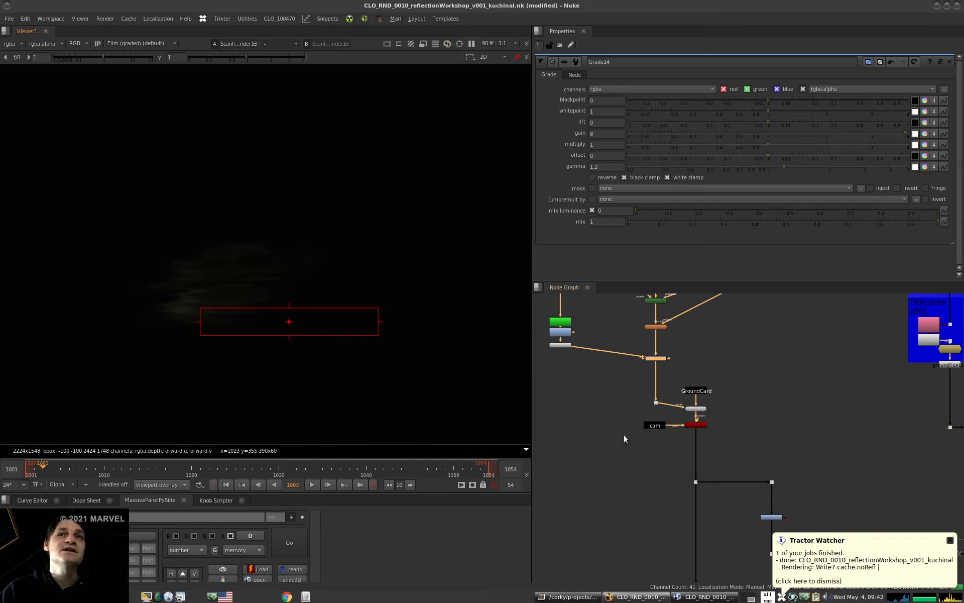
View the final comp at Merge12 and examine the floor reflection beneath the monkey.
scroll(620, 417, "down", 9)
left_click(725, 465)
key("1")
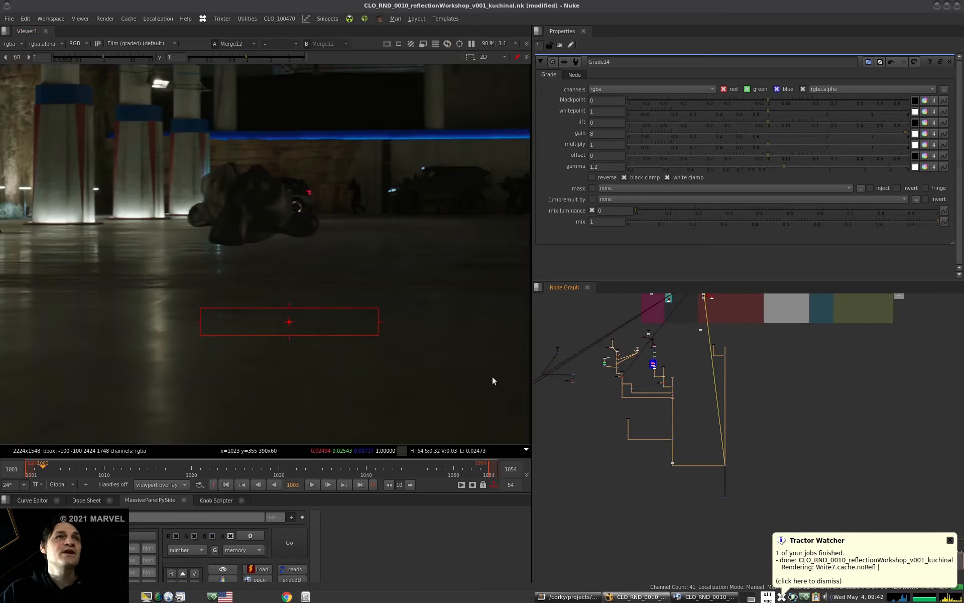
middle_click_drag(233, 269, 334, 270, "alt")
middle_click_drag(334, 270, 464, 303)
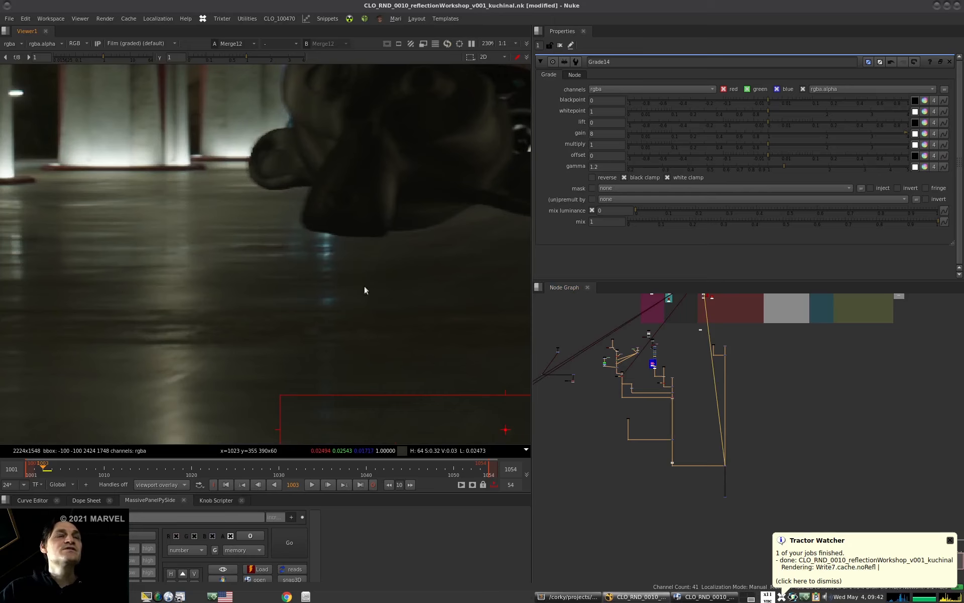
middle_click_drag(388, 257, 332, 273)
scroll(301, 290, "down", 4)
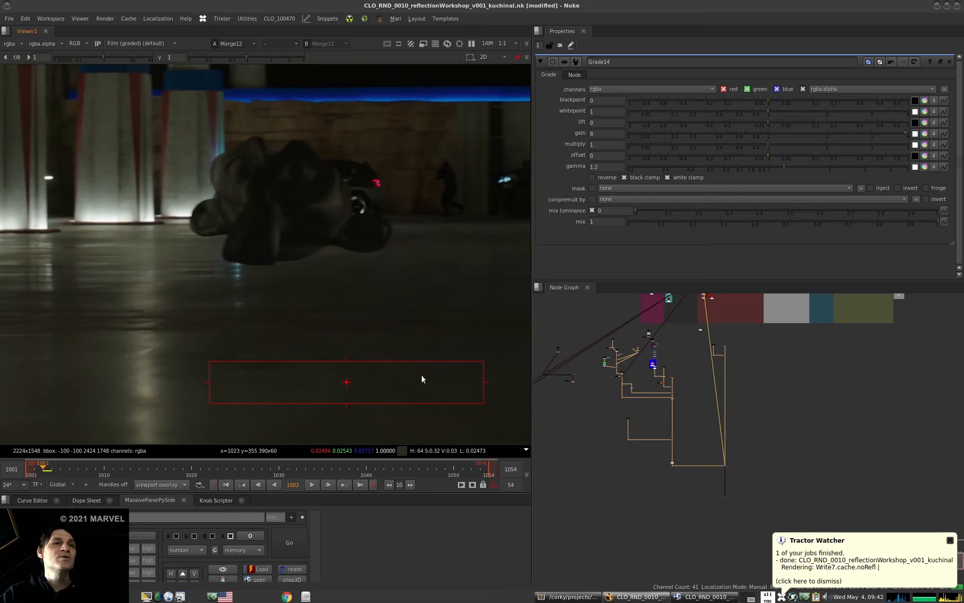
scroll(305, 347, "down", 8)
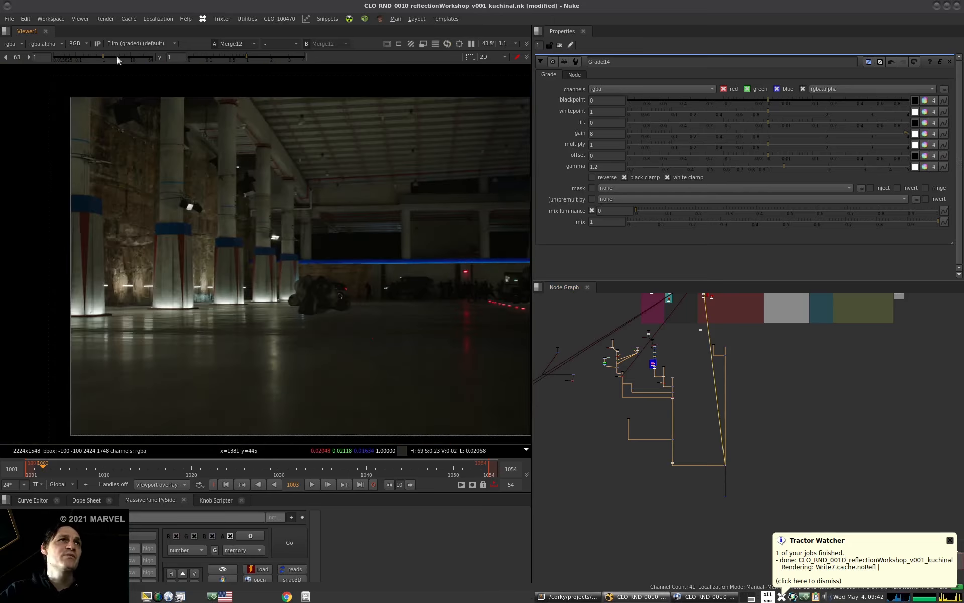
Raise the viewer gain to 5.5 and compare the comp's floor reflection with the mask Merge disabled and re-enabled.
left_click(123, 57)
scroll(351, 321, "up", 6)
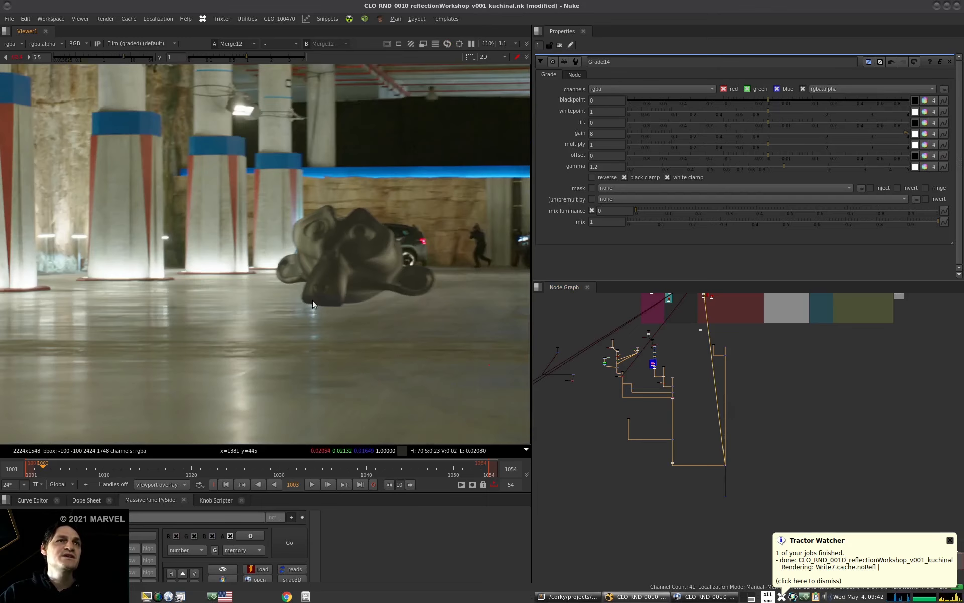
scroll(666, 381, "up", 5)
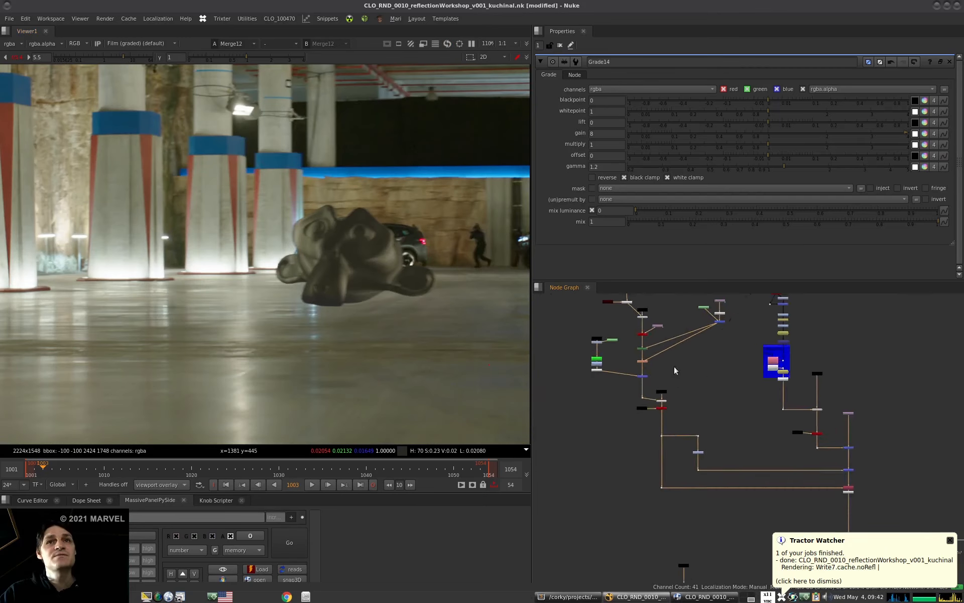
left_click(657, 381)
key("d")
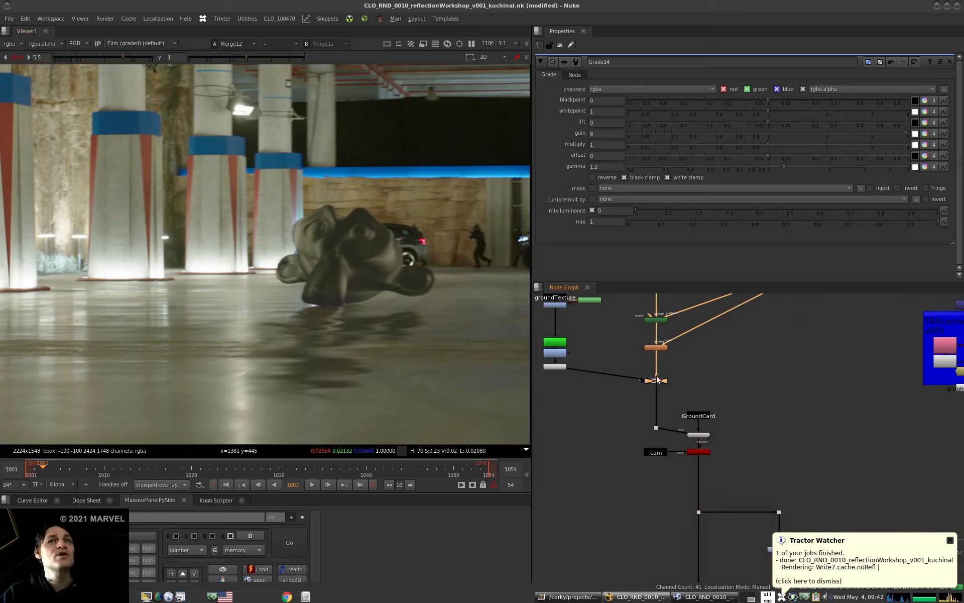
middle_click_drag(663, 379, 717, 441)
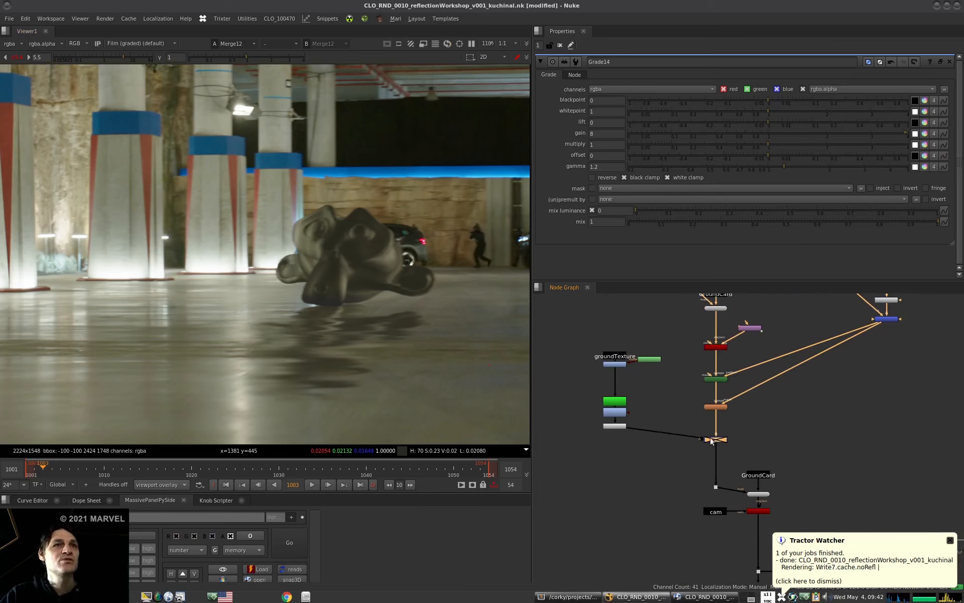
key("d")
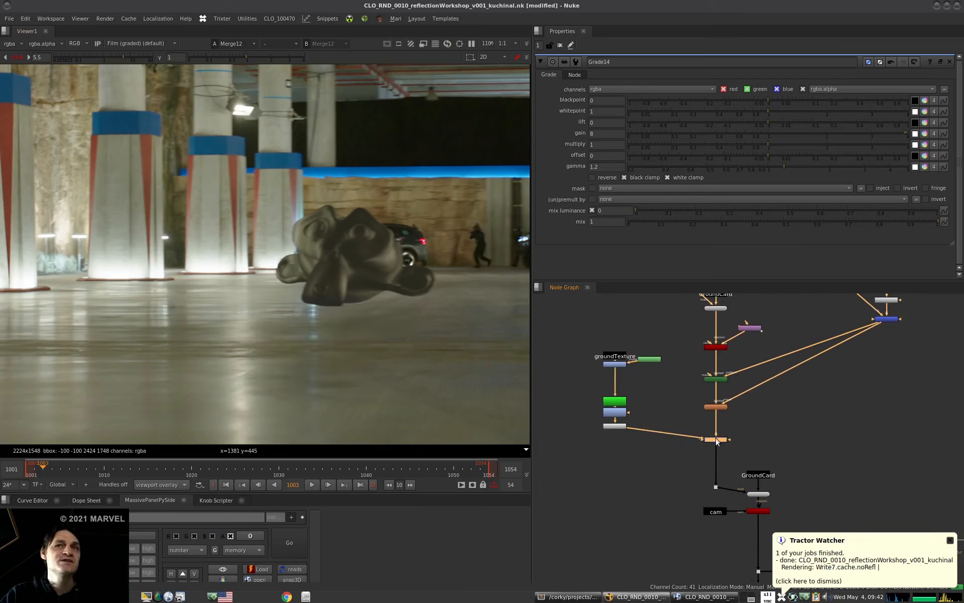
Set Grade14's gamma to 6.2 and gain to 12 on the ground texture key, and disable the mask Merge.
key("d")
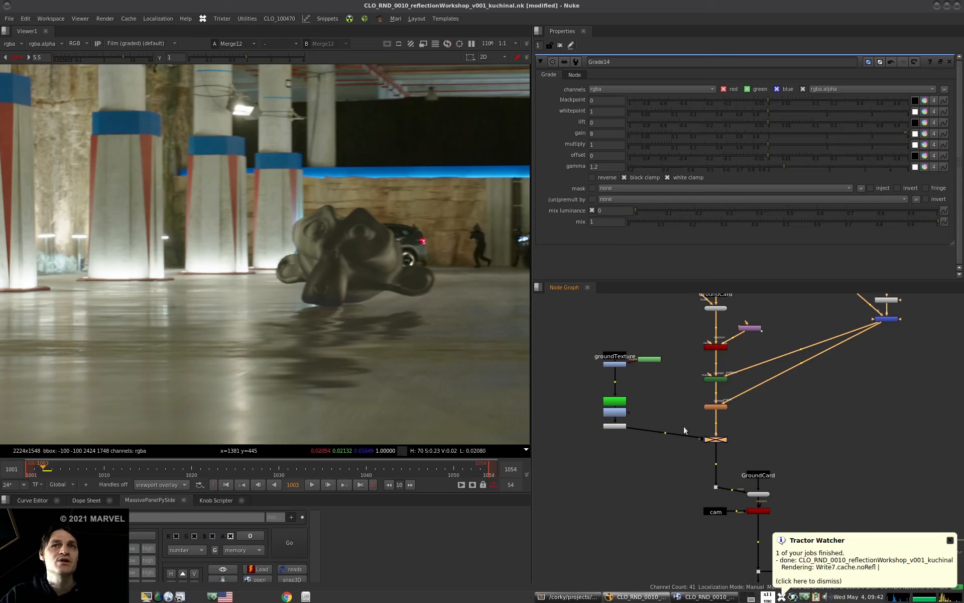
key("d")
left_click(618, 412)
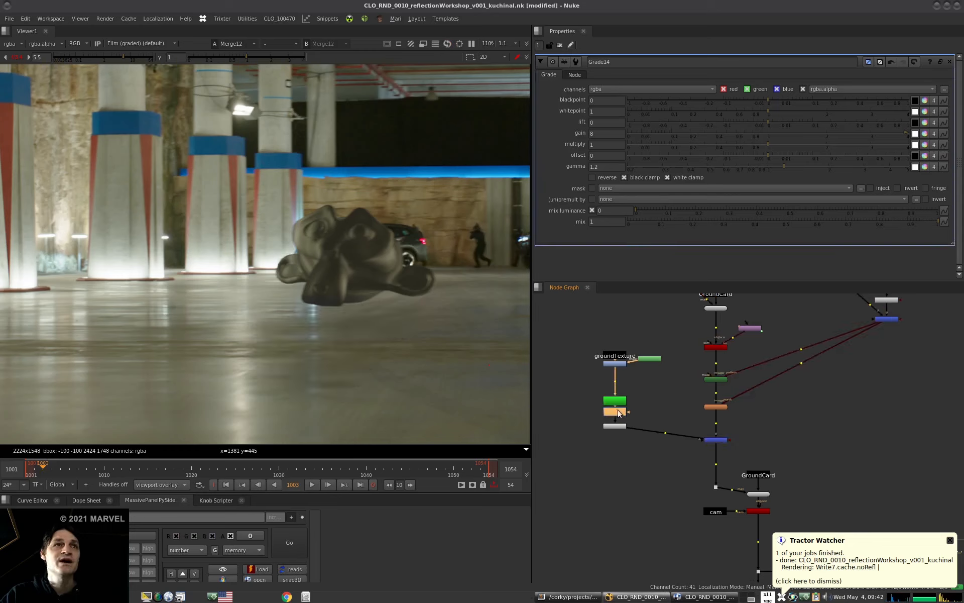
left_click(607, 166)
key("Up")
key("Up")
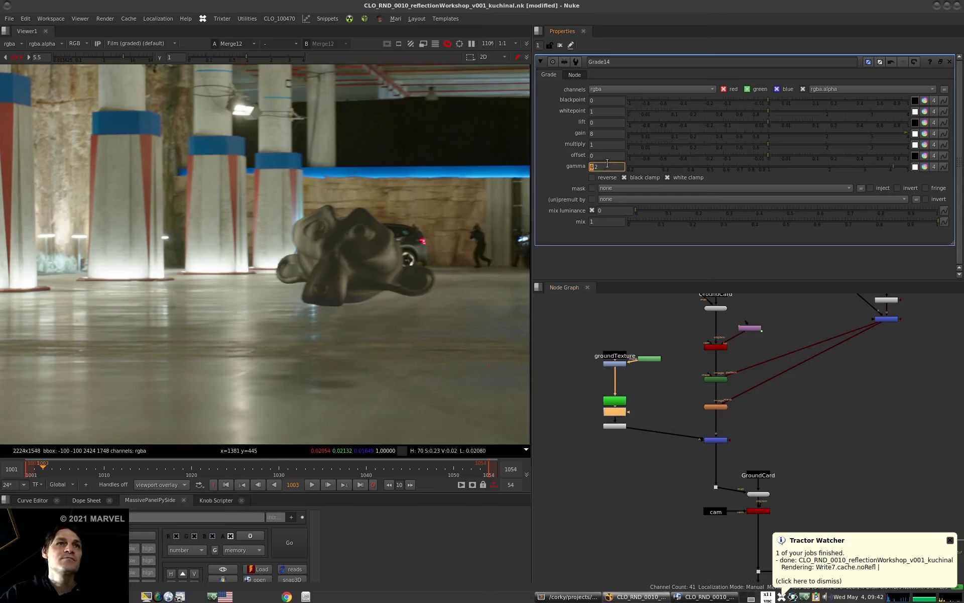
key("Up")
left_click(607, 133)
key("Up")
key("Up")
key("Up")
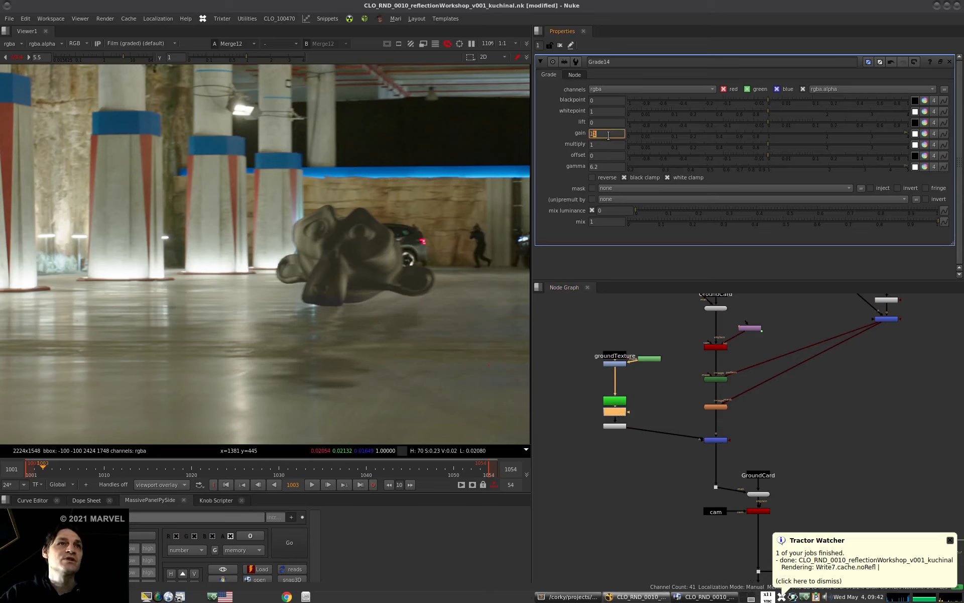
left_click(716, 439)
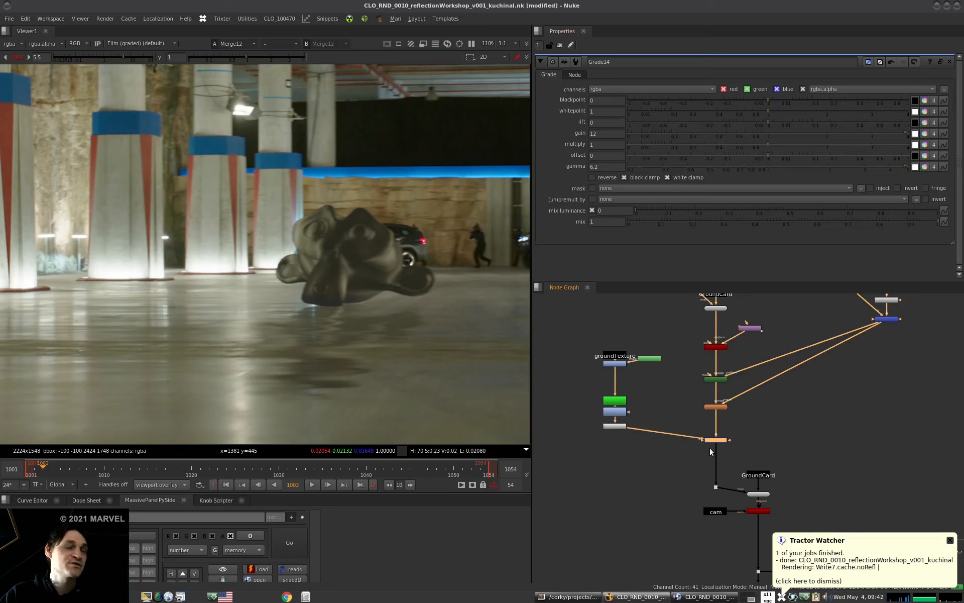
key("d")
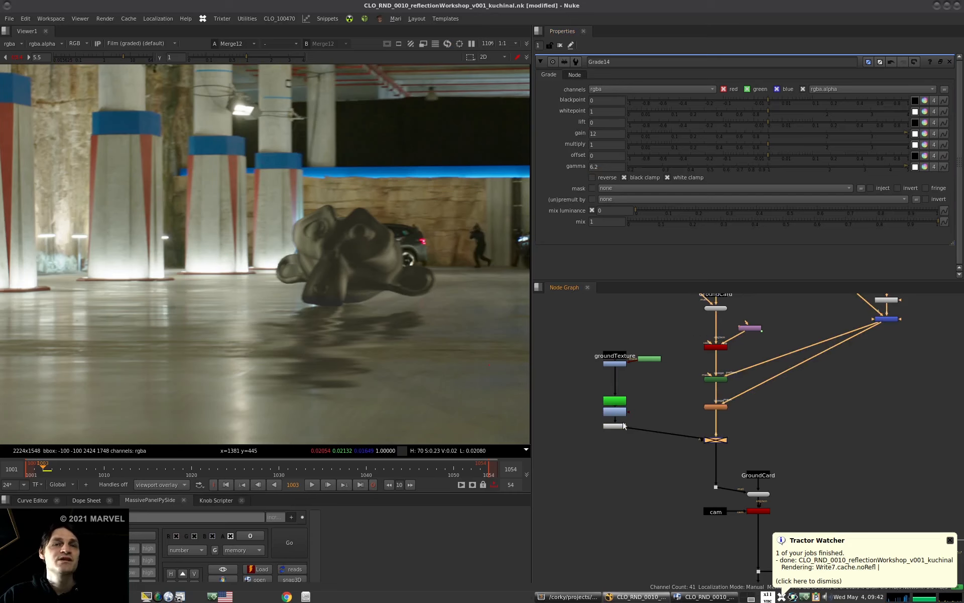
Examine the dark band in the groundTexture Stamp's image and return the viewer to the comp at Merge12.
left_click(614, 362)
key("1")
key("f")
scroll(408, 280, "up", 4)
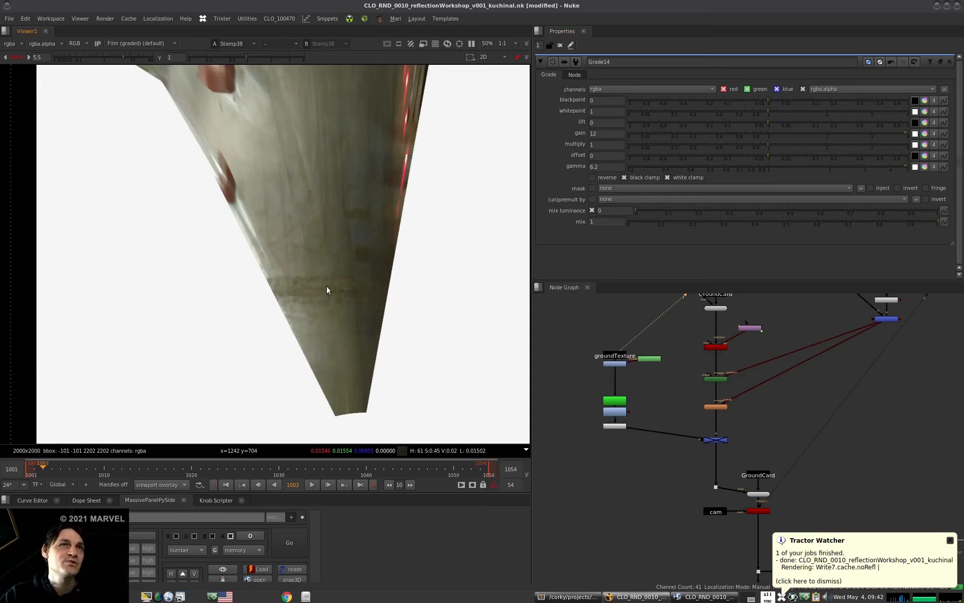
middle_click_drag(314, 286, 312, 310)
left_click_drag(244, 288, 447, 367, "ctrl+shift")
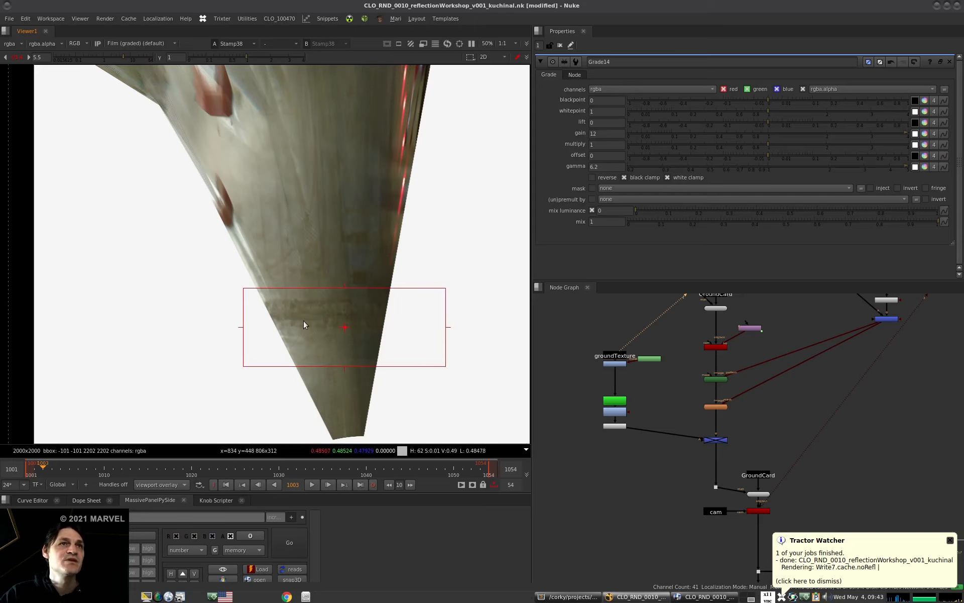
scroll(400, 288, "up", 4)
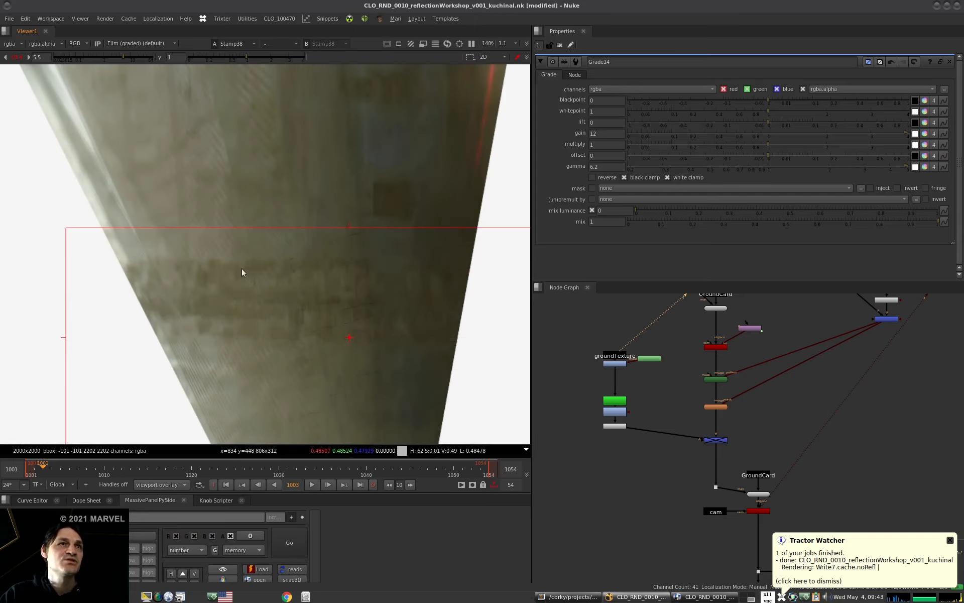
left_click(49, 209, "ctrl")
scroll(628, 438, "down", 6)
key("1")
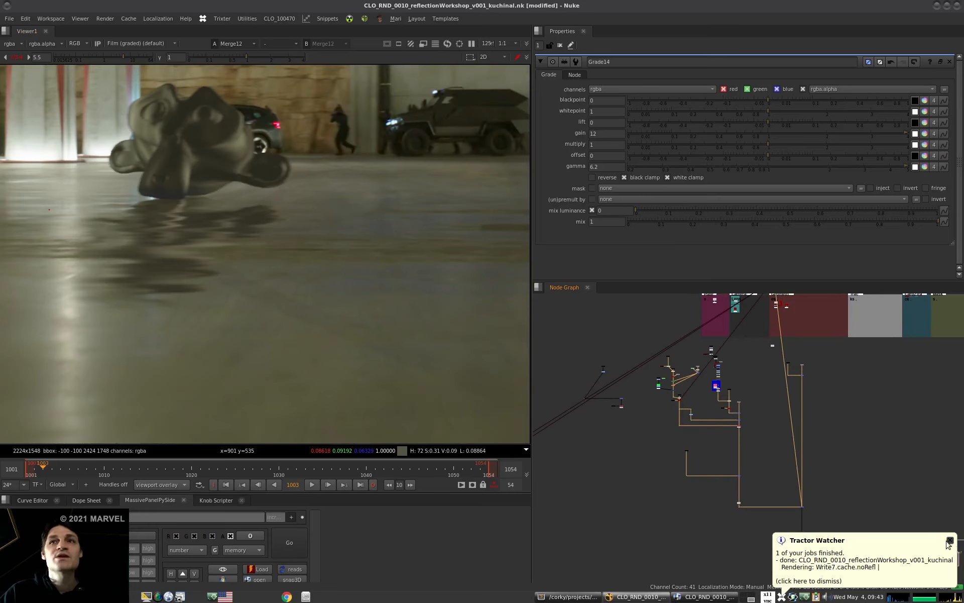
left_click(950, 540)
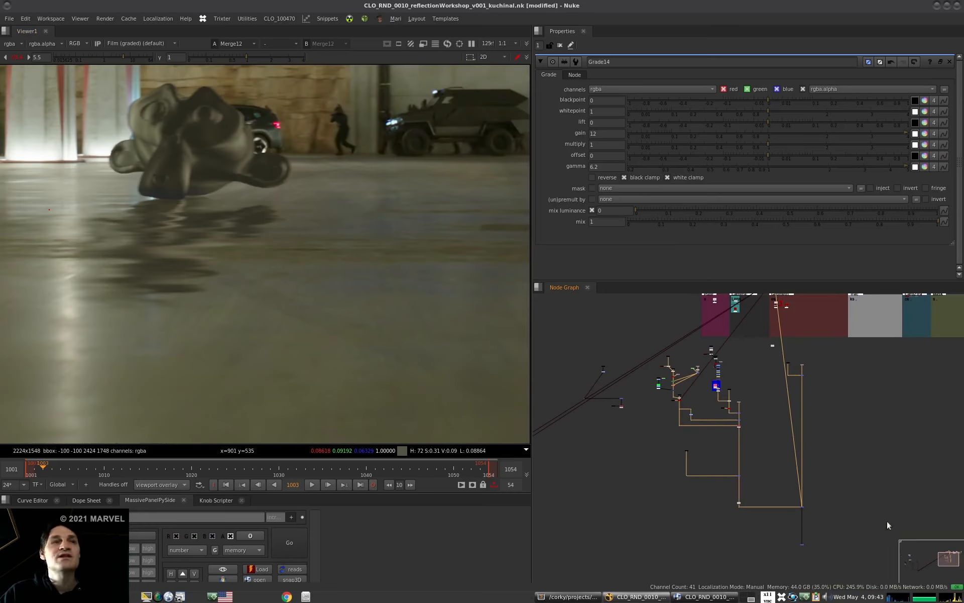
Open Roto5's properties and move its neighbouring Noise and Merge nodes closer to the reflection branch.
scroll(713, 367, "up", 3)
double_click(700, 367)
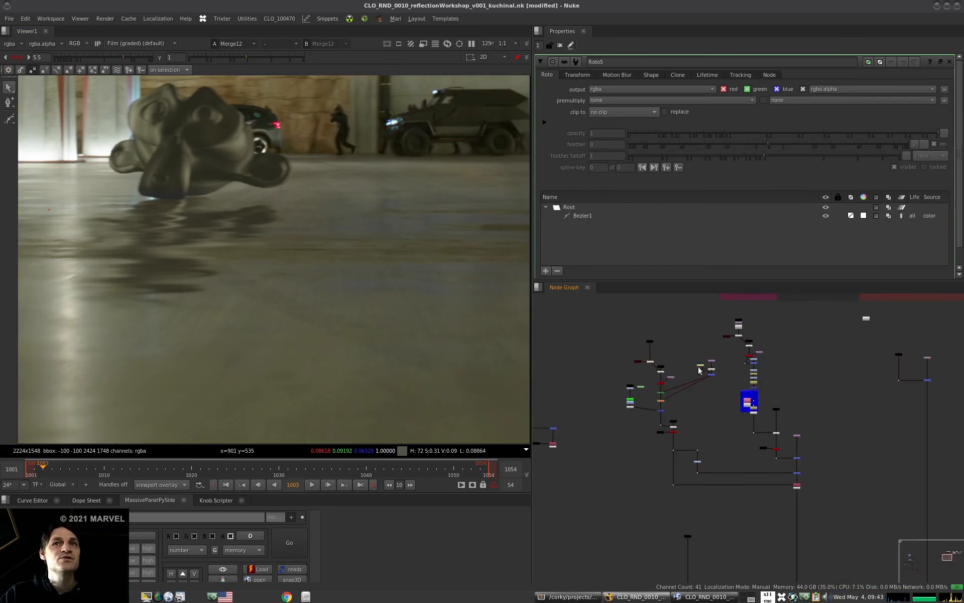
mouse_move(713, 372)
left_mouse_down()
mouse_move(699, 381)
mouse_move(708, 385)
left_mouse_up()
Sample the reflection area beneath the monkey and a small patch near its contact point in the comp.
left_click_drag(94, 202, 276, 368, "ctrl+shift")
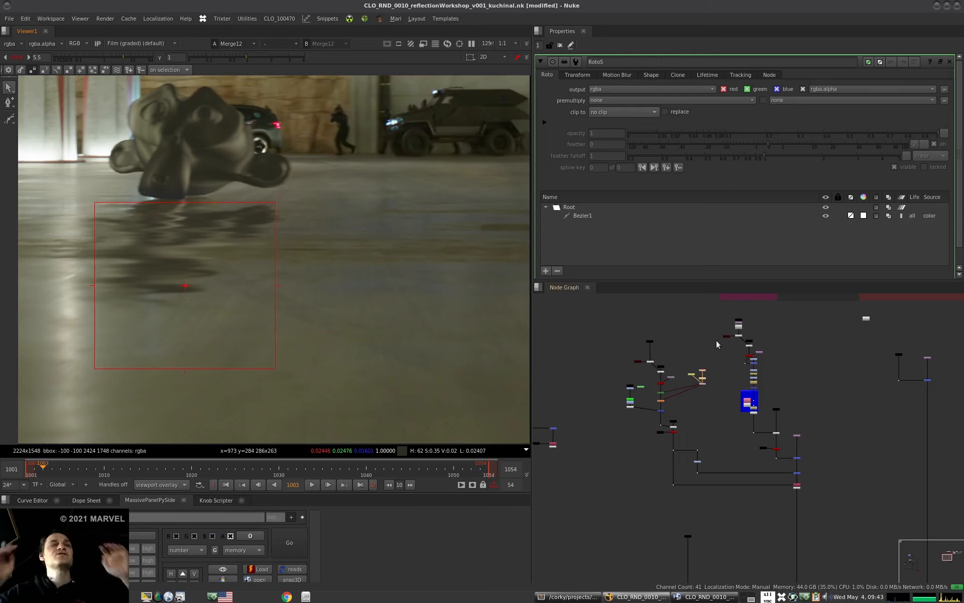
scroll(281, 294, "down", 2)
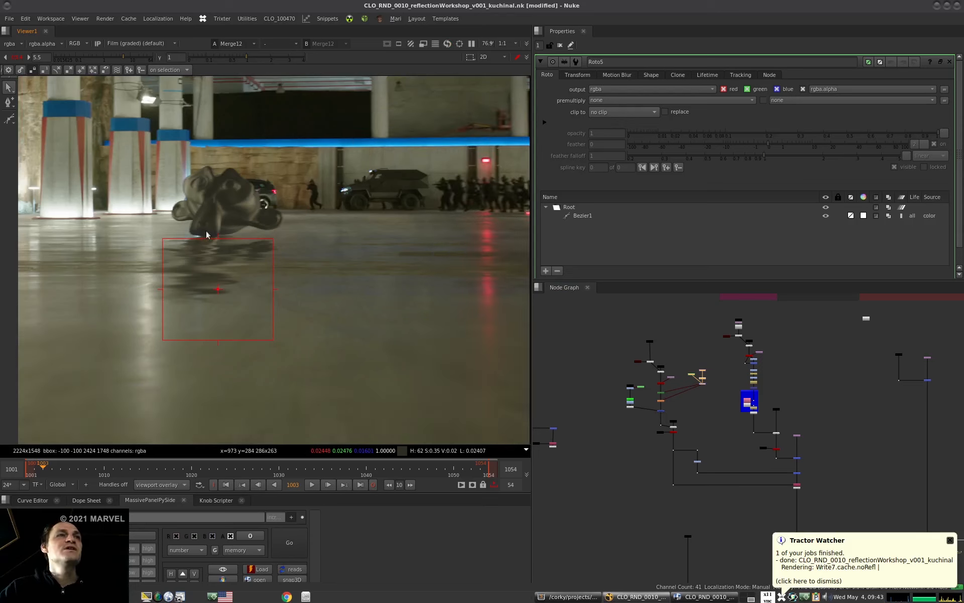
mouse_move(202, 228)
left_mouse_down("ctrl+shift")
mouse_move(278, 250)
mouse_move(265, 246)
left_mouse_up("ctrl+shift")
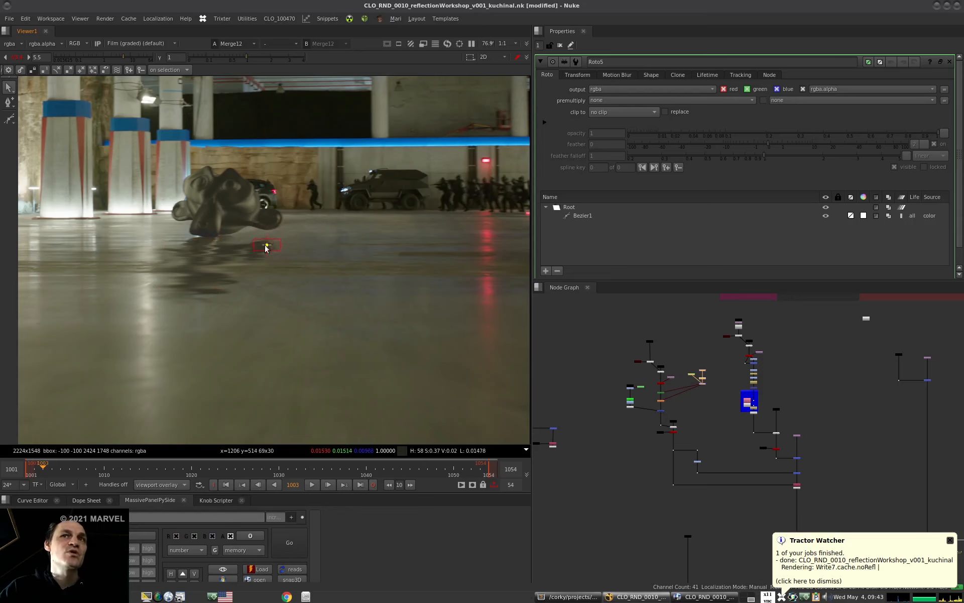
View the iBlur2 output with Roto5 selected and sample the upper tip of the reflection streak.
scroll(708, 387, "up", 5)
left_click(757, 385)
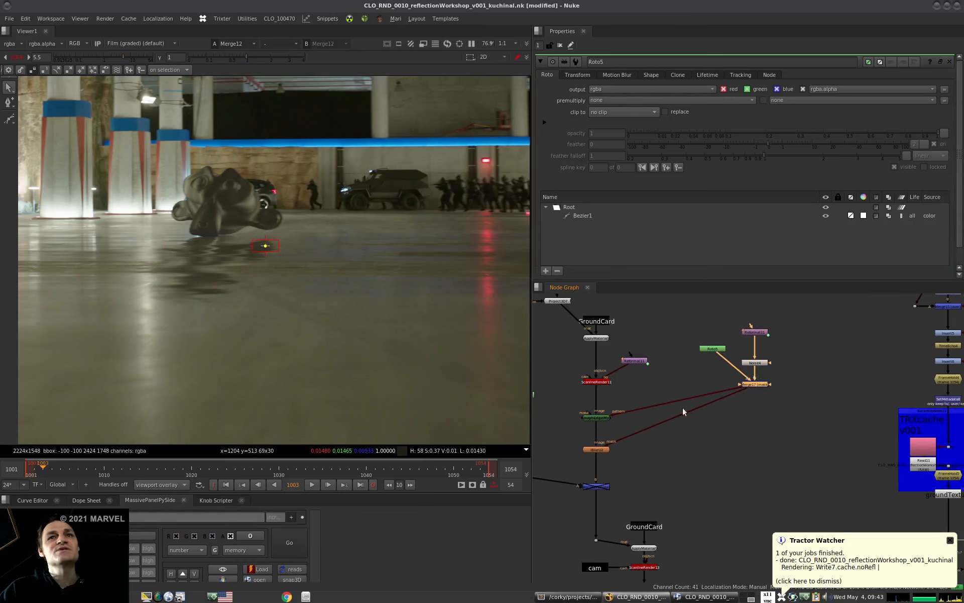
left_click(602, 451)
key("1")
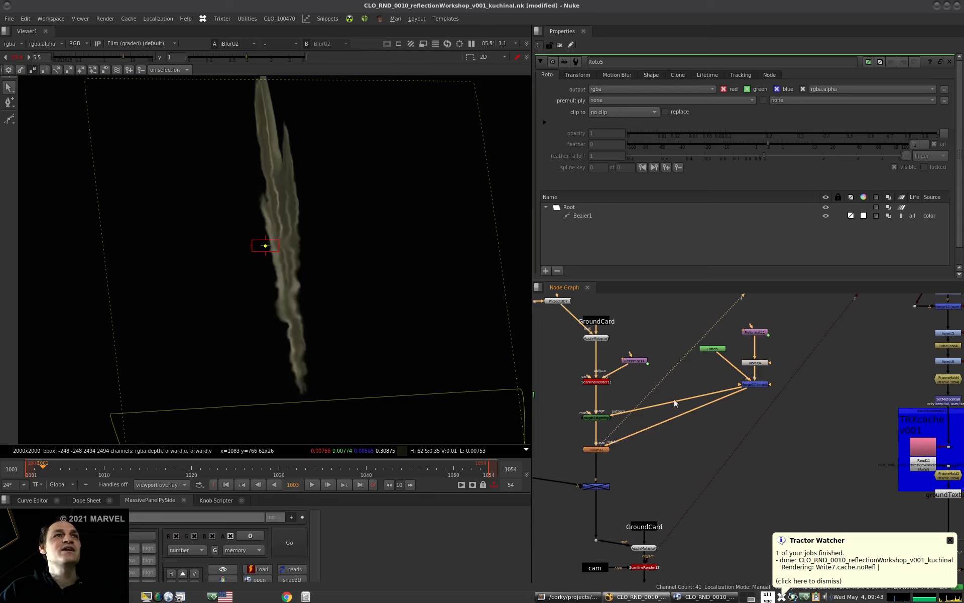
left_click(758, 363)
left_click(710, 348)
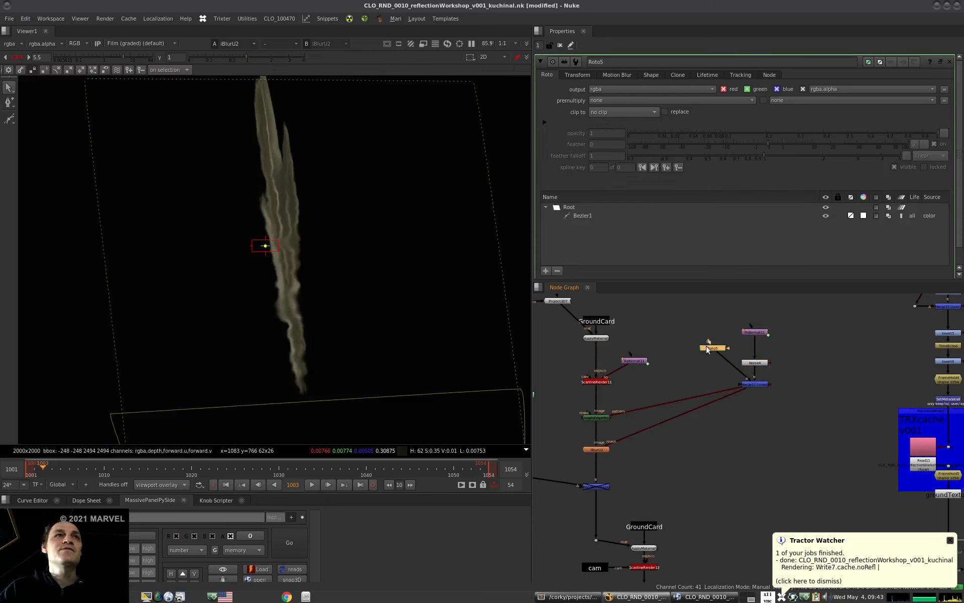
scroll(274, 226, "down", 3)
mouse_move(256, 120)
left_mouse_down("ctrl+shift")
mouse_move(272, 134)
mouse_move(262, 140)
left_mouse_up("ctrl+shift")
Raise Bezier1's two upper points close to its feather edge, level them, and shift the upper edge slightly down the streak.
left_click(178, 350)
left_click_drag(174, 343, 169, 167)
left_click_drag(426, 330, 393, 141)
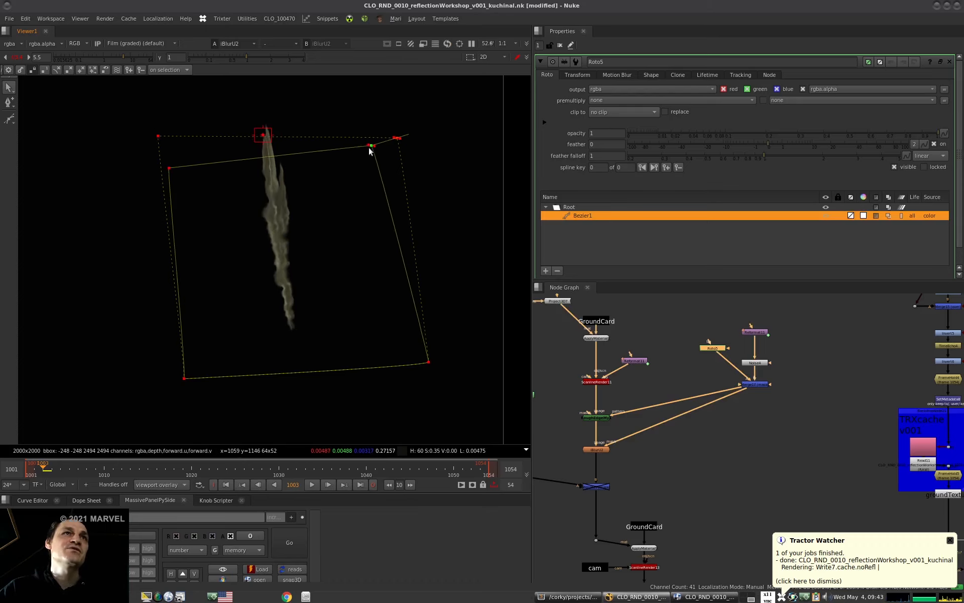
scroll(342, 133, "up", 5)
scroll(297, 157, "down", 3)
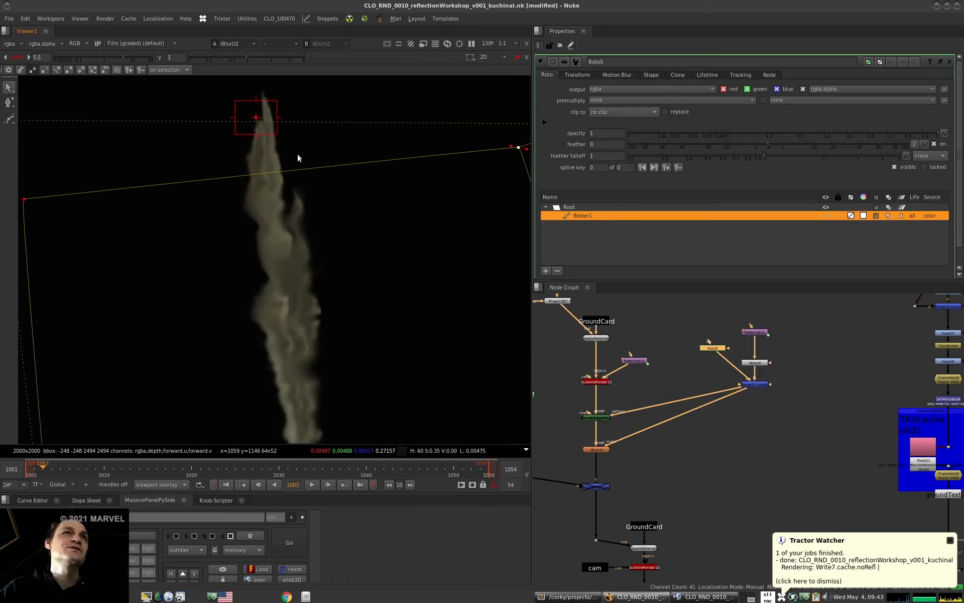
left_click_drag(136, 183, 131, 174)
left_click_drag(428, 152, 430, 163)
left_click_drag(491, 111, 113, 173)
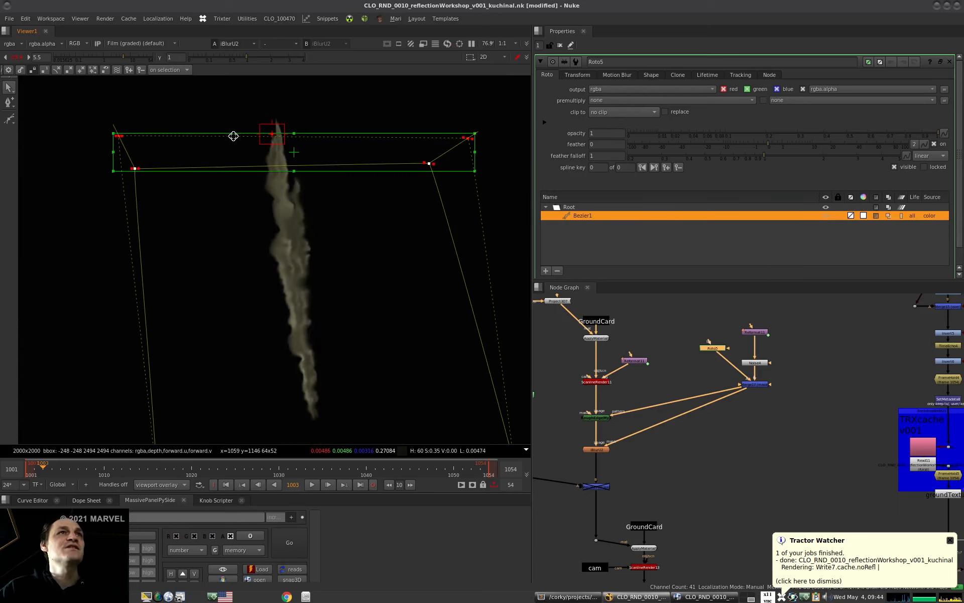
mouse_move(333, 158)
left_mouse_down()
mouse_move(355, 210)
mouse_move(327, 164)
mouse_move(330, 173)
left_mouse_up()
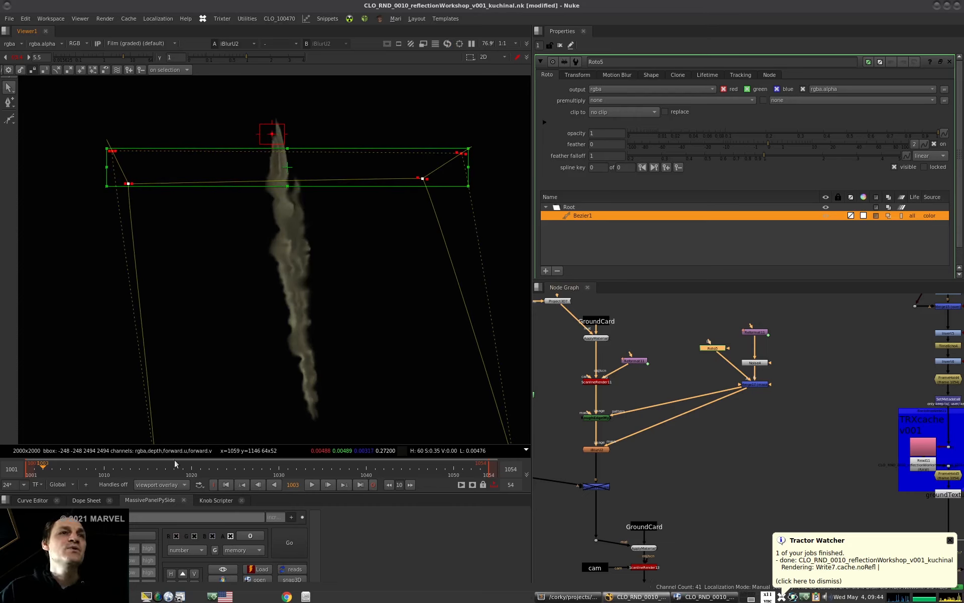
At frame 1053, raise the upper-right point of Bezier1 above the reflection streak.
scroll(308, 361, "down", 4)
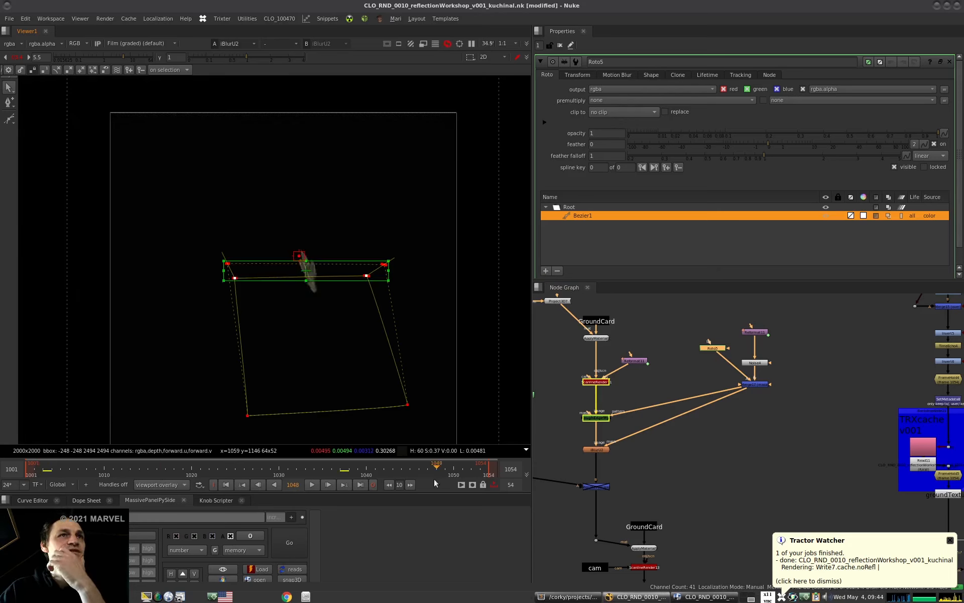
left_click_drag(469, 476, 480, 474)
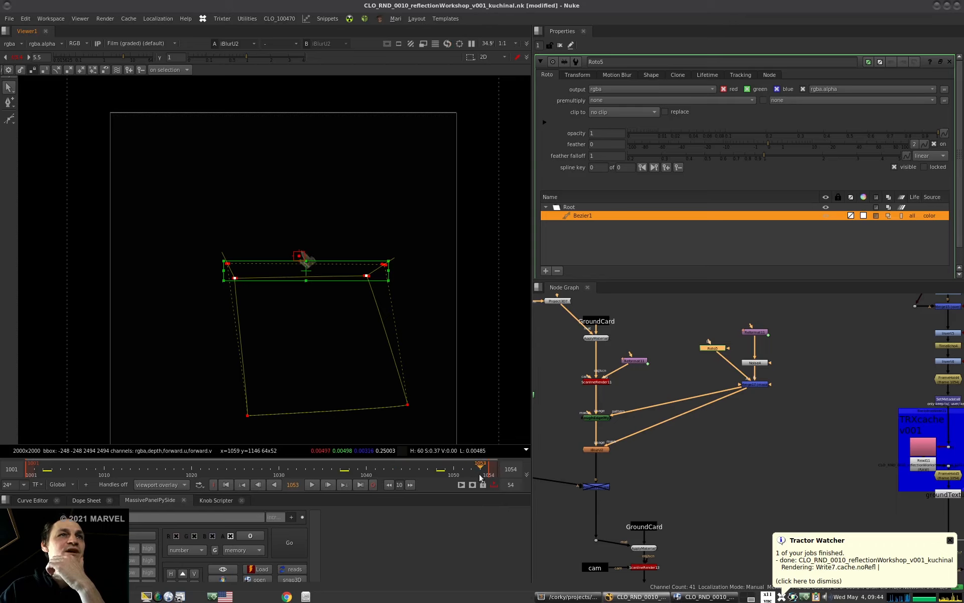
scroll(322, 268, "up", 5)
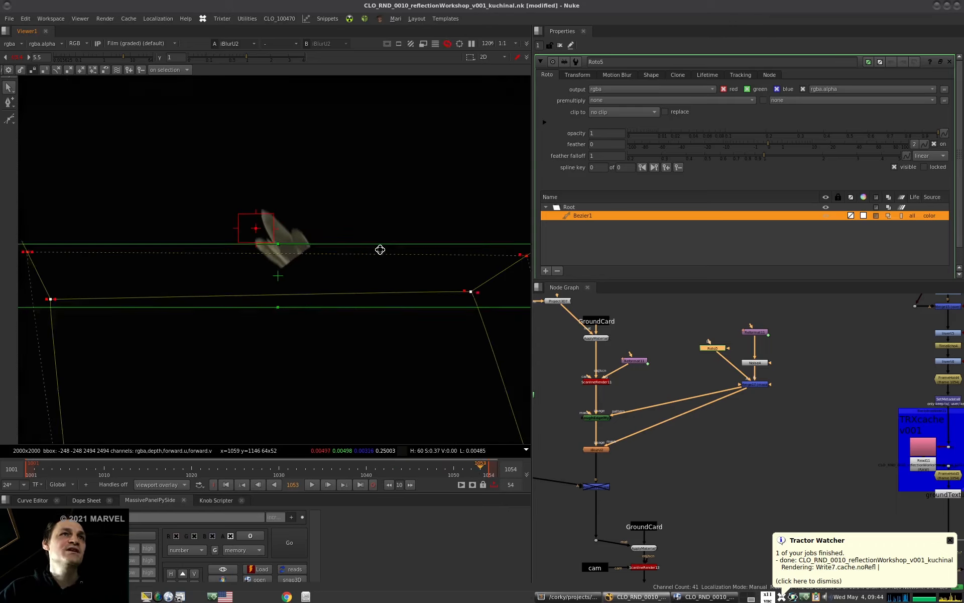
scroll(326, 266, "down", 2)
left_click(431, 297)
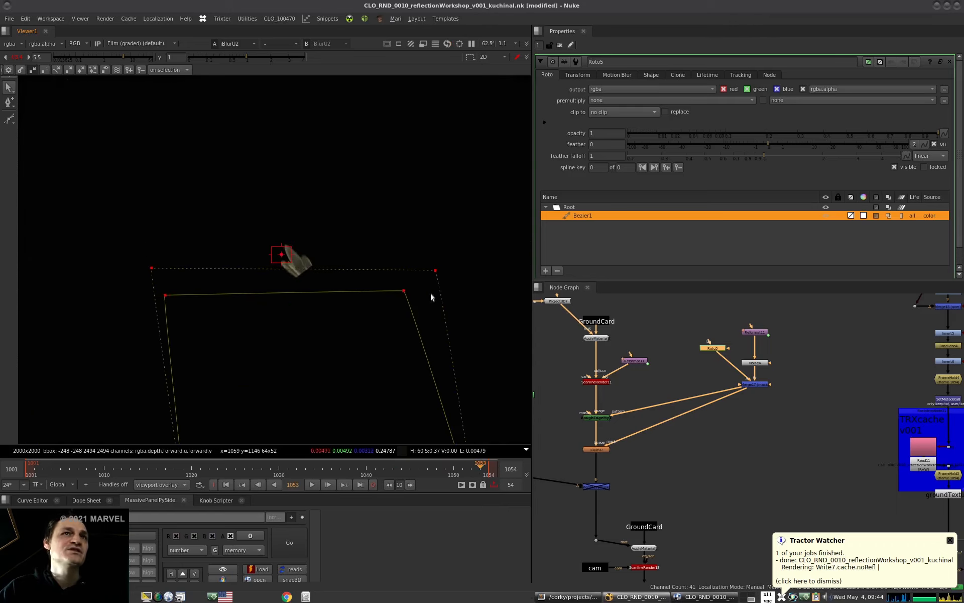
left_click_drag(404, 274, 400, 248)
left_click(23, 69)
At frame 1001, lower Bezier1's upper inner points across the streak and check the animated shape at frame 1024.
left_click_drag(451, 464, 26, 466)
left_click_drag(401, 248, 415, 297)
left_click_drag(172, 295, 163, 312)
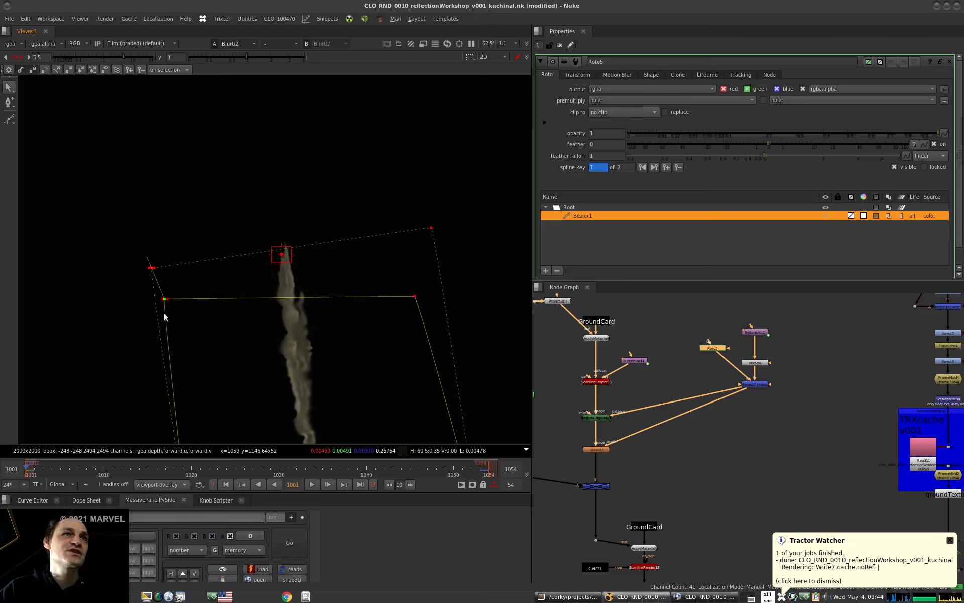
left_click_drag(69, 471, 210, 442)
scroll(265, 337, "down", 6)
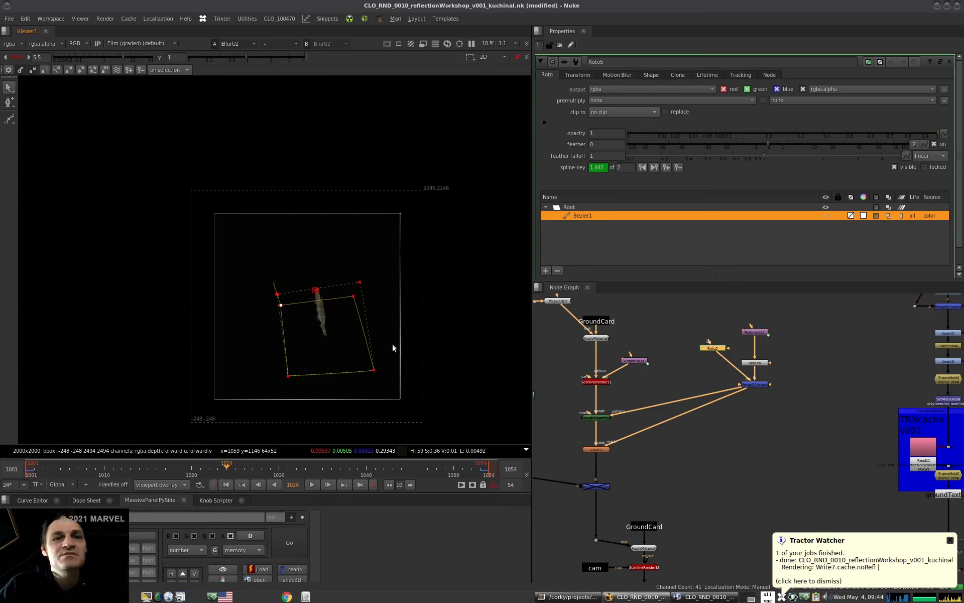
View the comp at Merge12 and play it forward to frame 1030 to check the monkey's floor reflection.
scroll(648, 402, "down", 5)
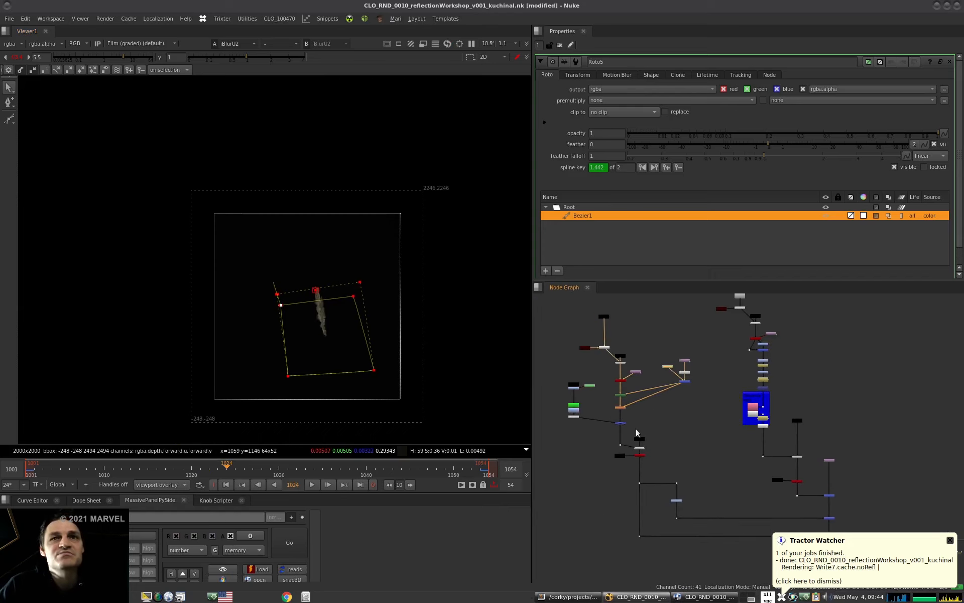
middle_click_drag(662, 446, 646, 446)
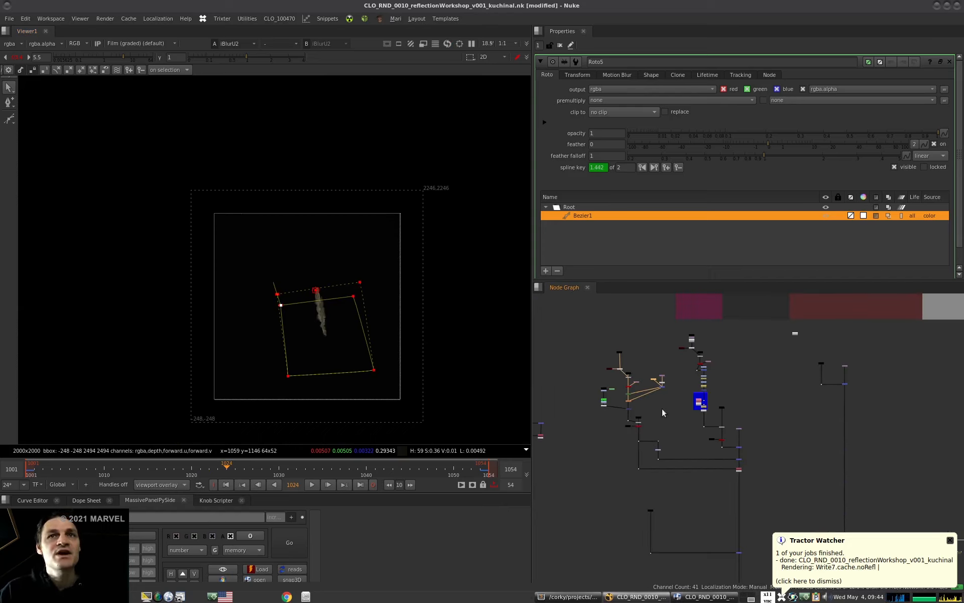
middle_click_drag(861, 530, 790, 459)
left_click(764, 499)
key("1")
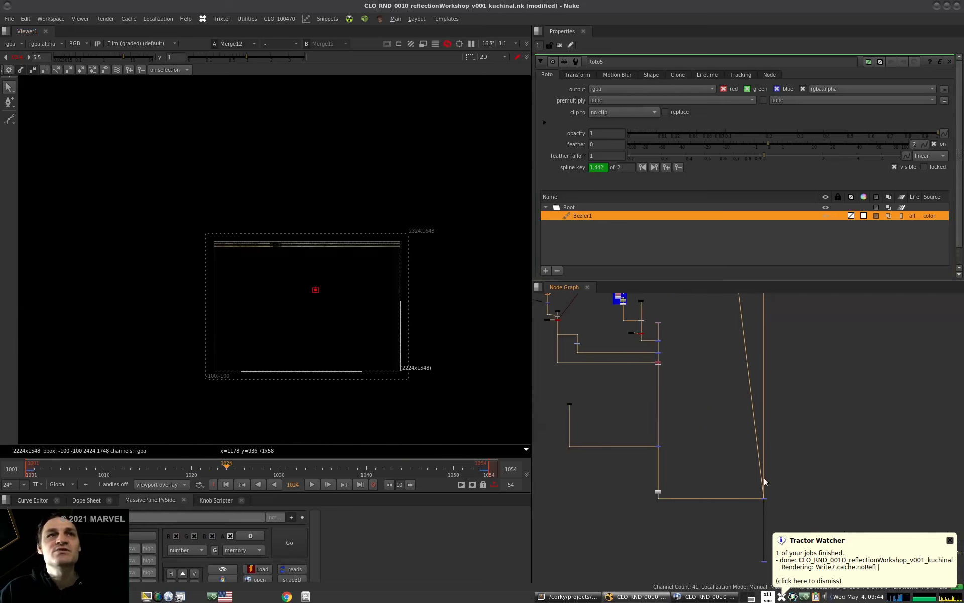
scroll(382, 315, "up", 4)
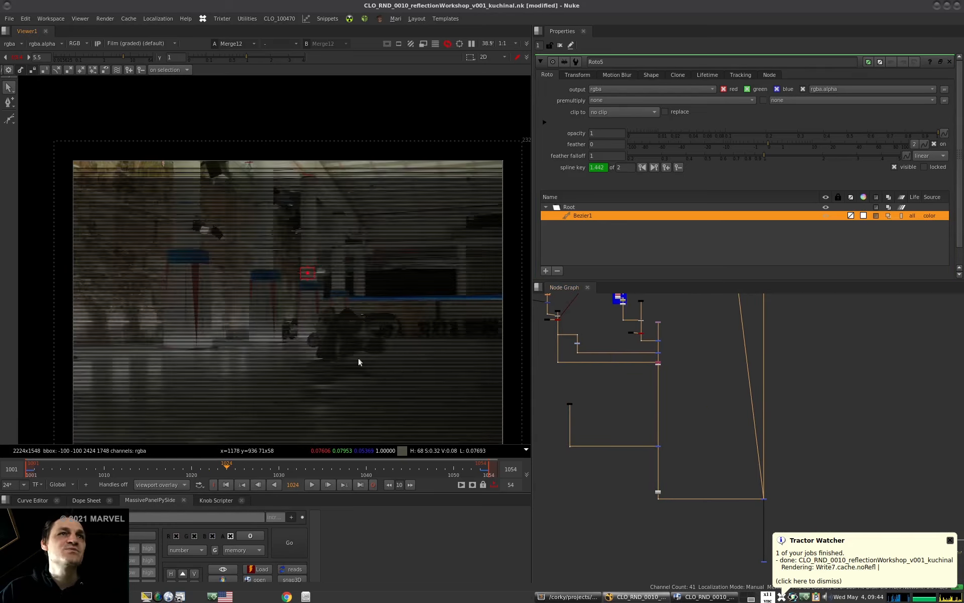
key("l")
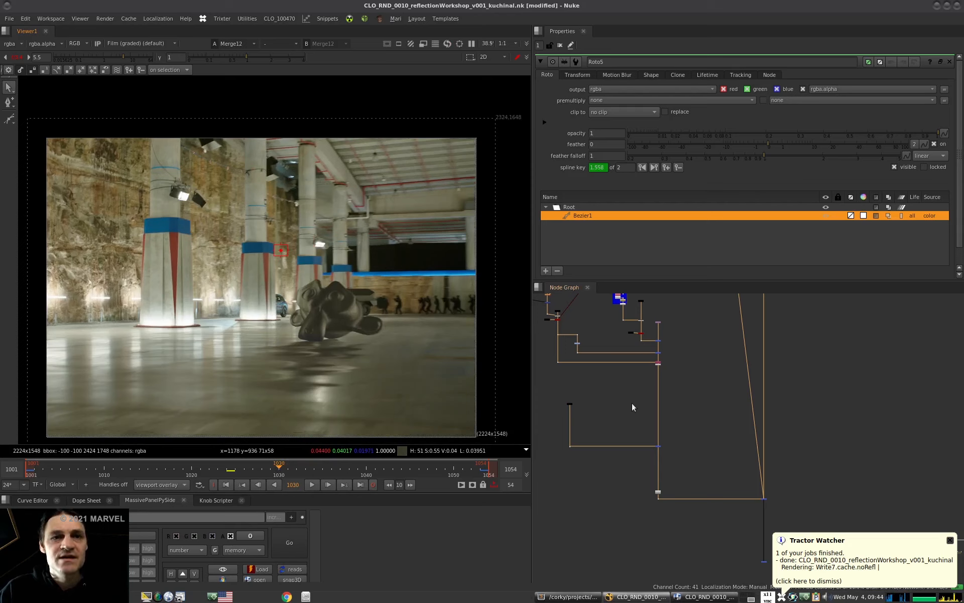
Select the nodes of the reprojected reflection branch in the node graph.
middle_click_drag(737, 451, 831, 534)
left_click(787, 430)
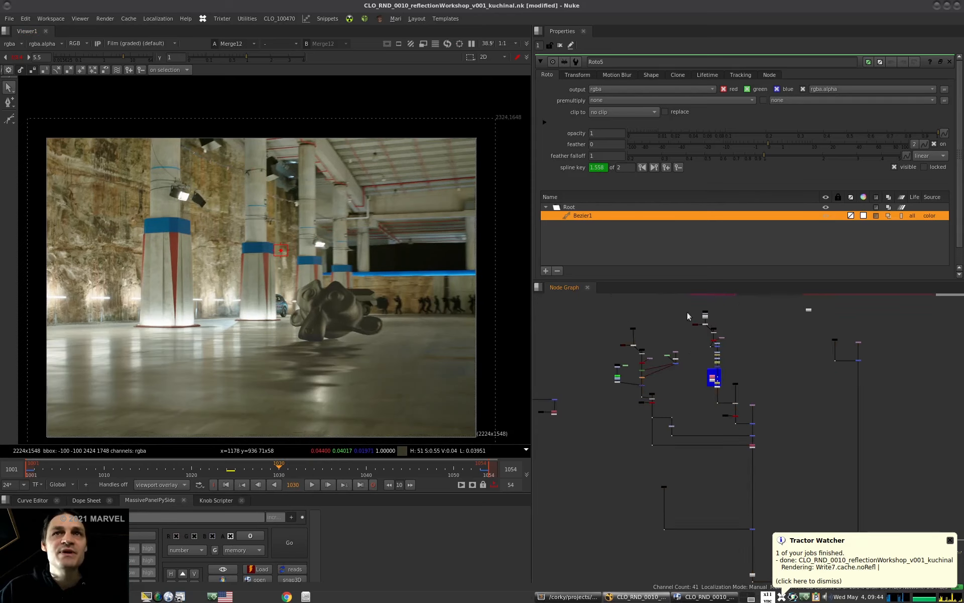
left_click_drag(590, 323, 682, 445)
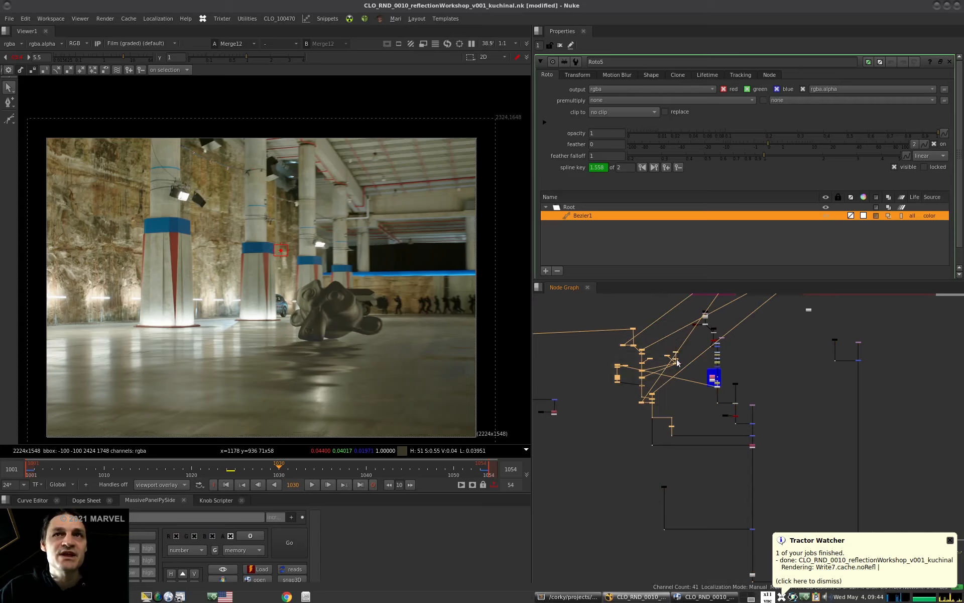
Shift the selected reflection branch nodes slightly left and realign the connection dot beneath them so the pipe runs straight.
left_click_drag(672, 362, 662, 362)
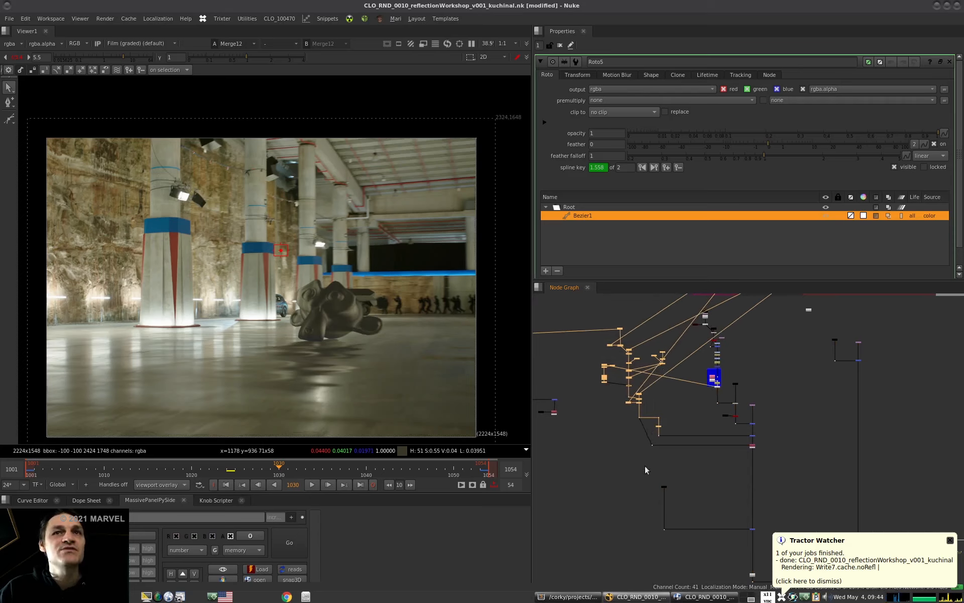
left_click(646, 467)
left_click(648, 445, "ctrl")
left_click_drag(646, 445, 640, 446)
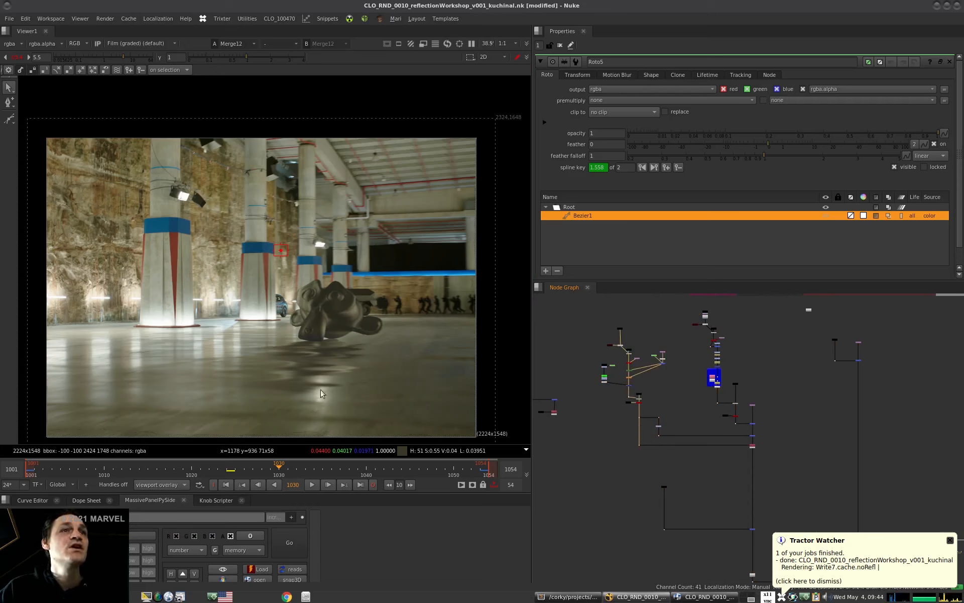
Go to frame 1015 in the comp and sample the colours across the floor reflection below the monkey.
left_click(147, 467)
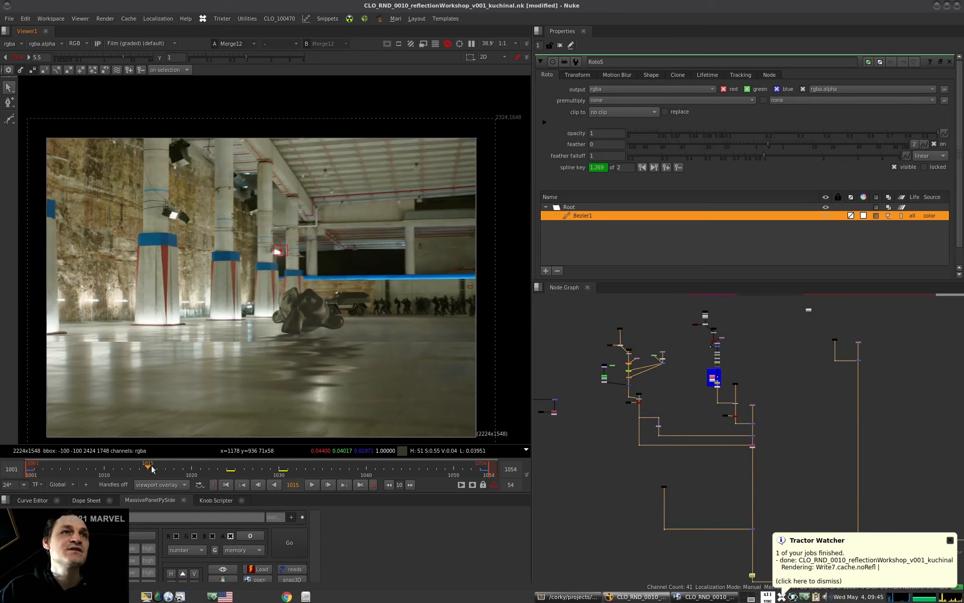
left_click_drag(182, 348, 347, 367, "ctrl+shift")
scroll(648, 359, "up", 1)
scroll(605, 390, "up", 3)
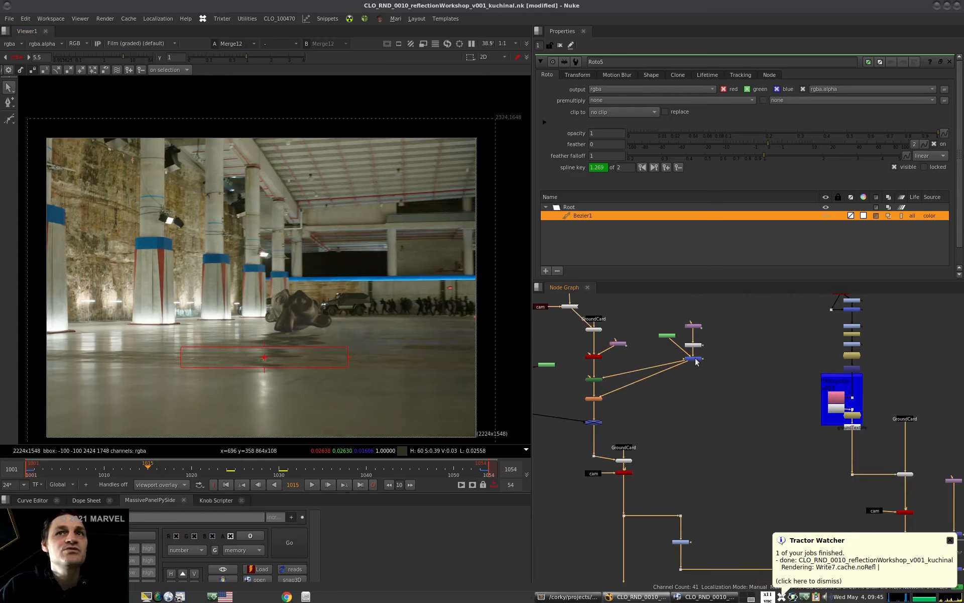
scroll(628, 397, "up", 2)
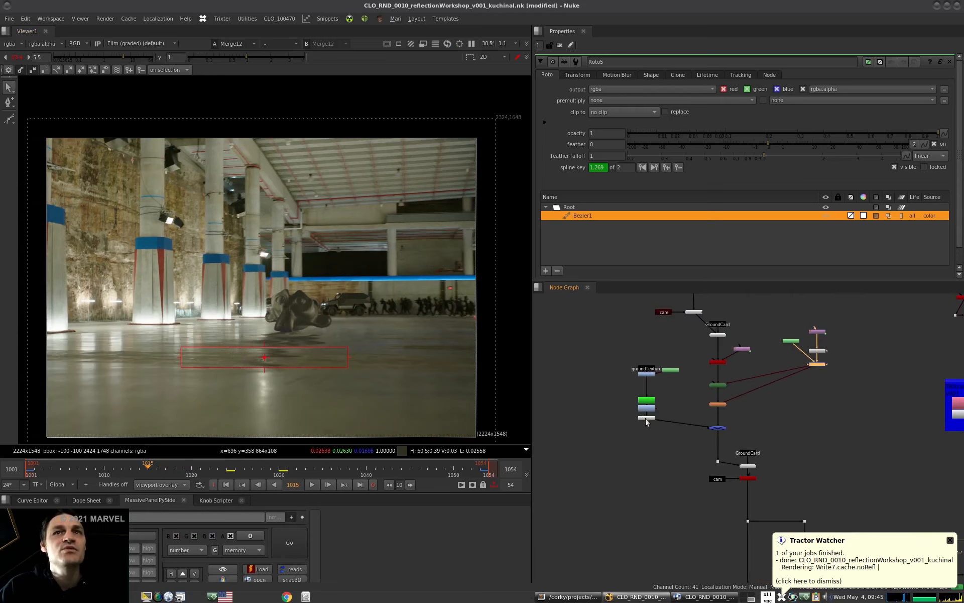
View the ground texture key at Shuffle12 and its source at the groundTexture stamp, and scrub to frame 1021.
left_click(646, 418)
key("1")
scroll(378, 355, "down", 2)
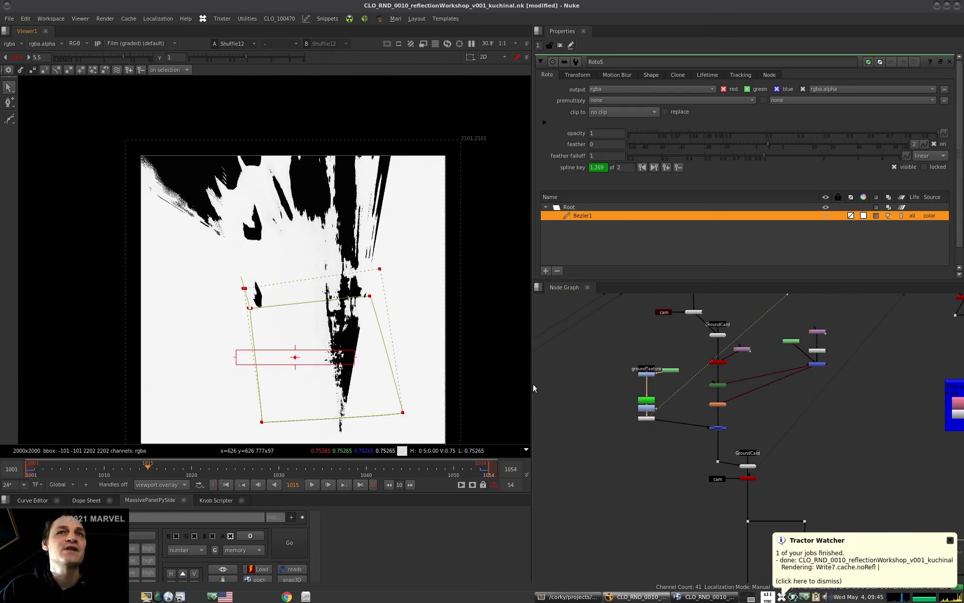
left_click(648, 374)
key("1")
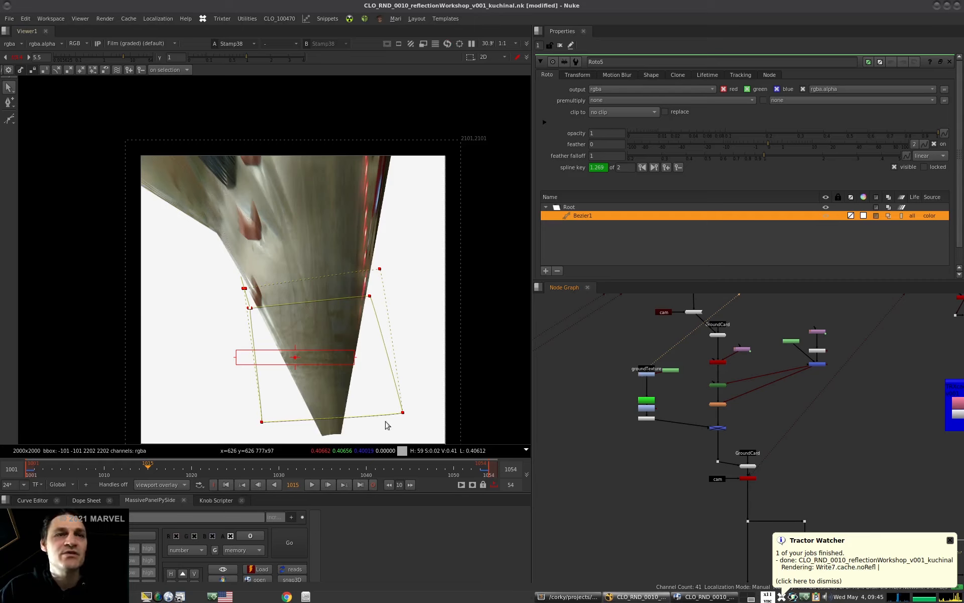
left_click_drag(151, 469, 200, 470)
View the comp at Merge12 and examine the monkey and its floor reflection at frame 1021.
scroll(594, 420, "down", 6)
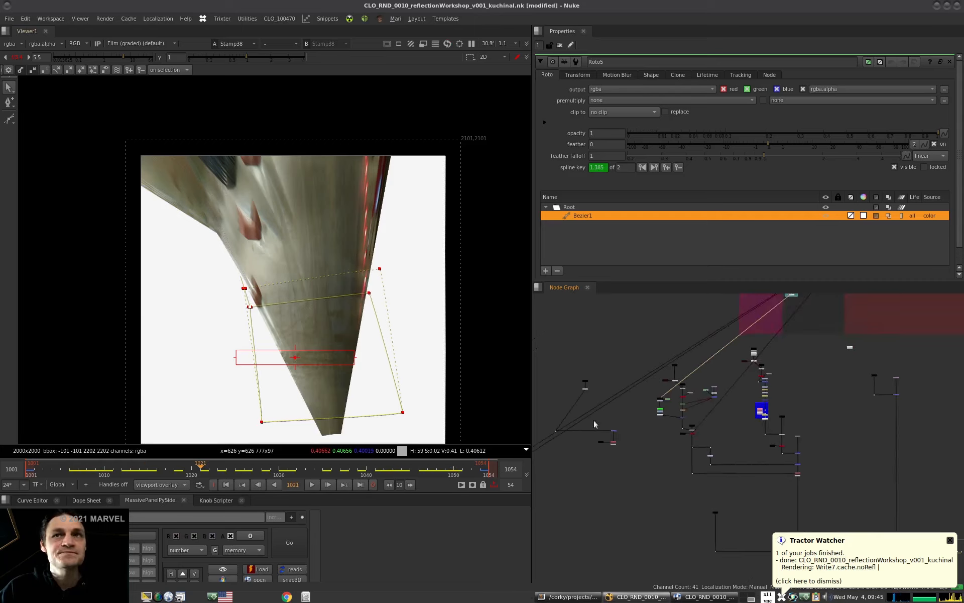
left_click_drag(765, 472, 736, 490)
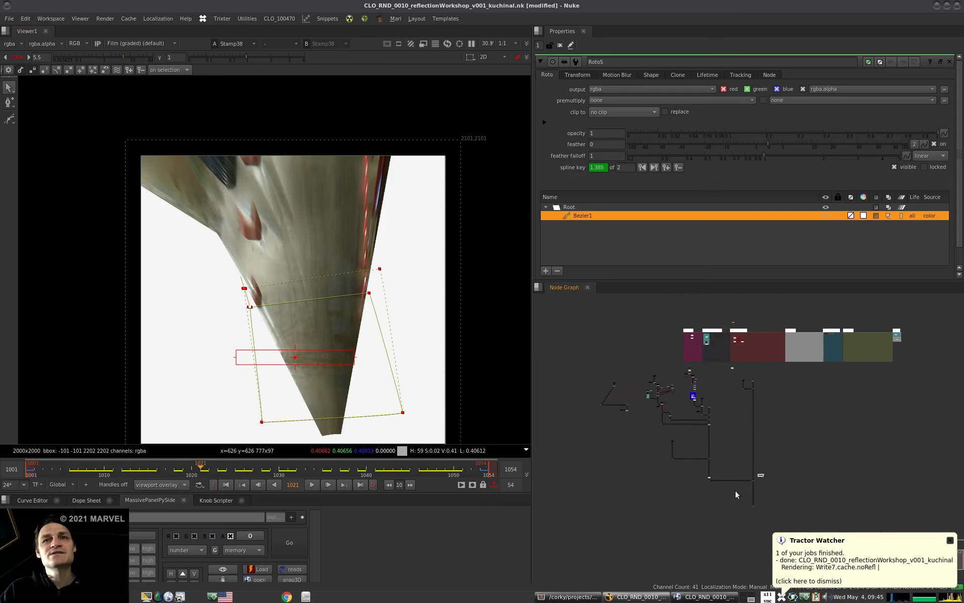
key("1")
middle_click_drag(707, 454, 701, 417, "alt")
middle_click_drag(638, 428, 621, 383, "alt")
middle_click_drag(728, 412, 692, 413, "alt")
middle_click_drag(874, 421, 683, 424)
middle_click_drag(683, 424, 559, 445, "alt")
middle_click_drag(940, 356, 764, 392)
middle_click_drag(687, 388, 669, 413, "alt")
left_click(686, 405)
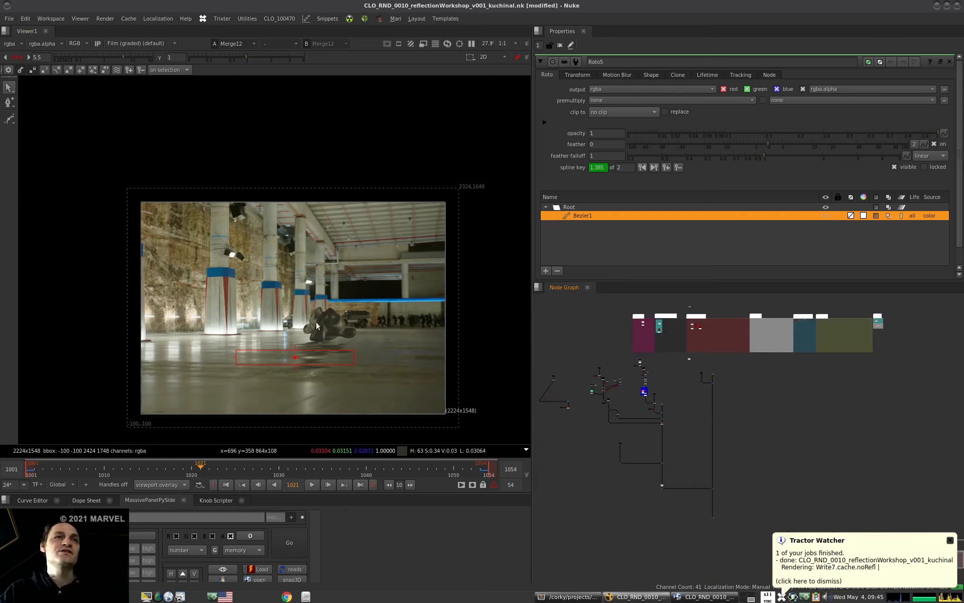
scroll(316, 325, "up", 5)
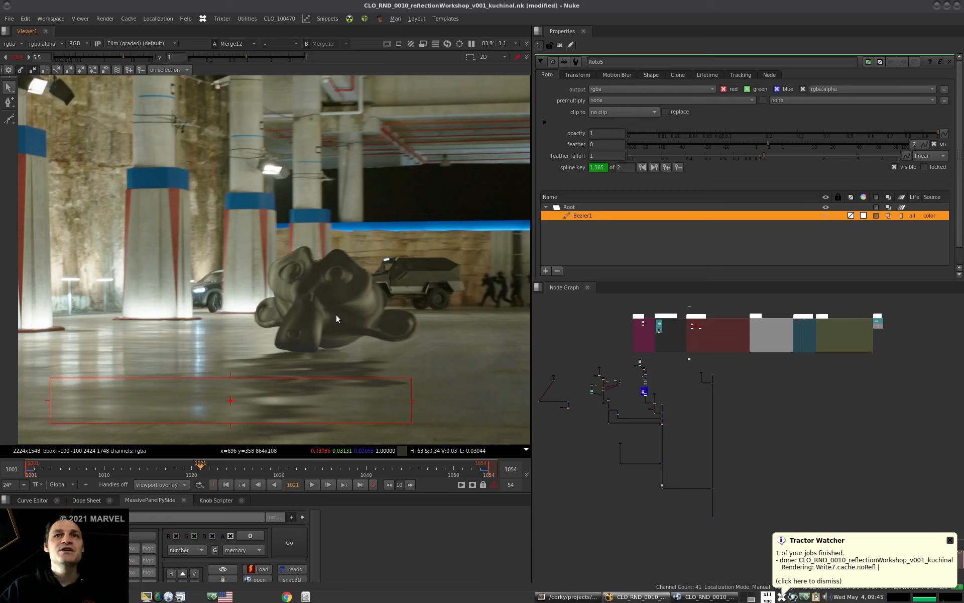
scroll(656, 422, "up", 5)
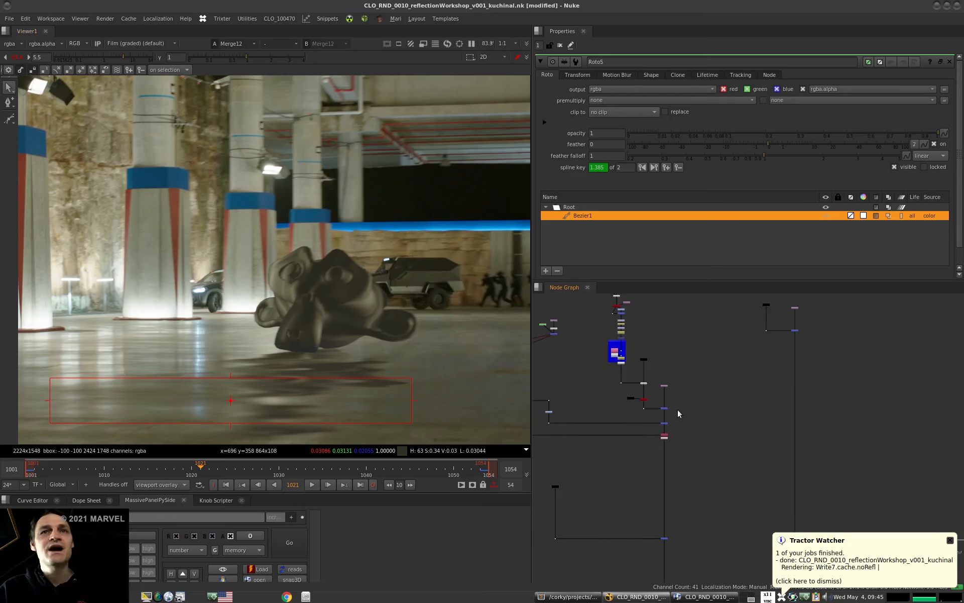
View the displaced and blurred monkey reflection at the blur node below the displacement in the reprojection branch.
middle_click_drag(630, 310, 656, 383)
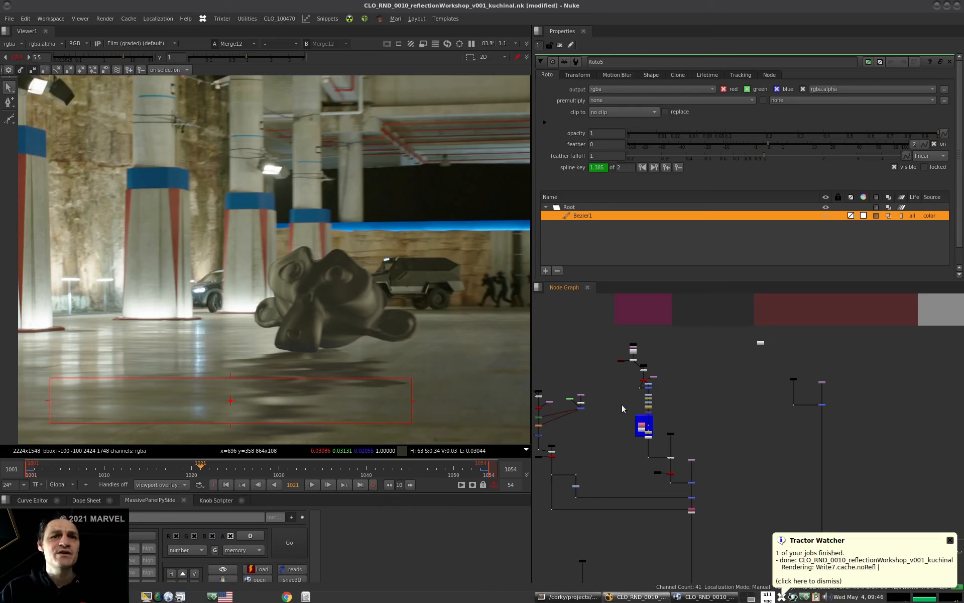
middle_click_drag(549, 392, 674, 382)
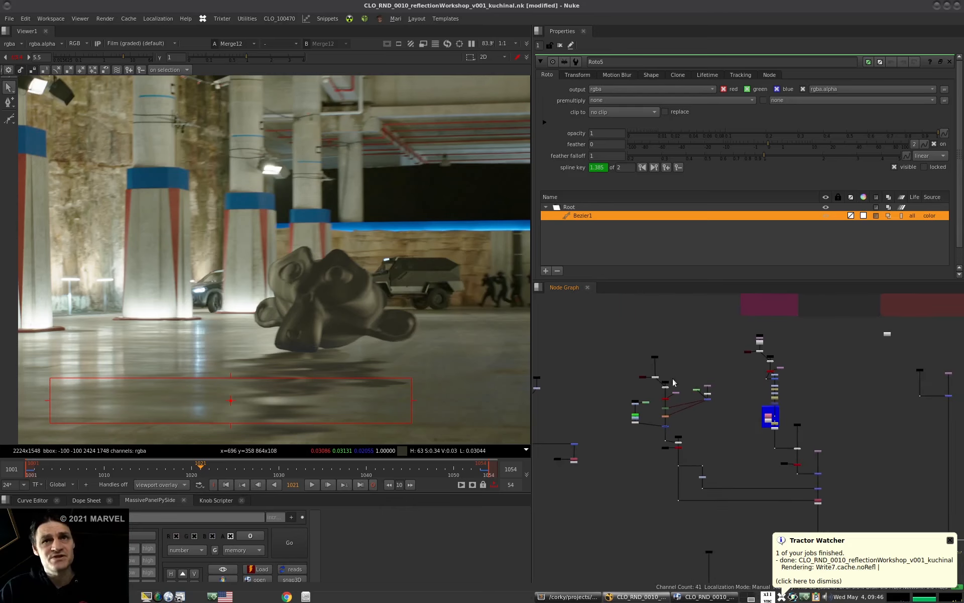
scroll(668, 415, "up", 5)
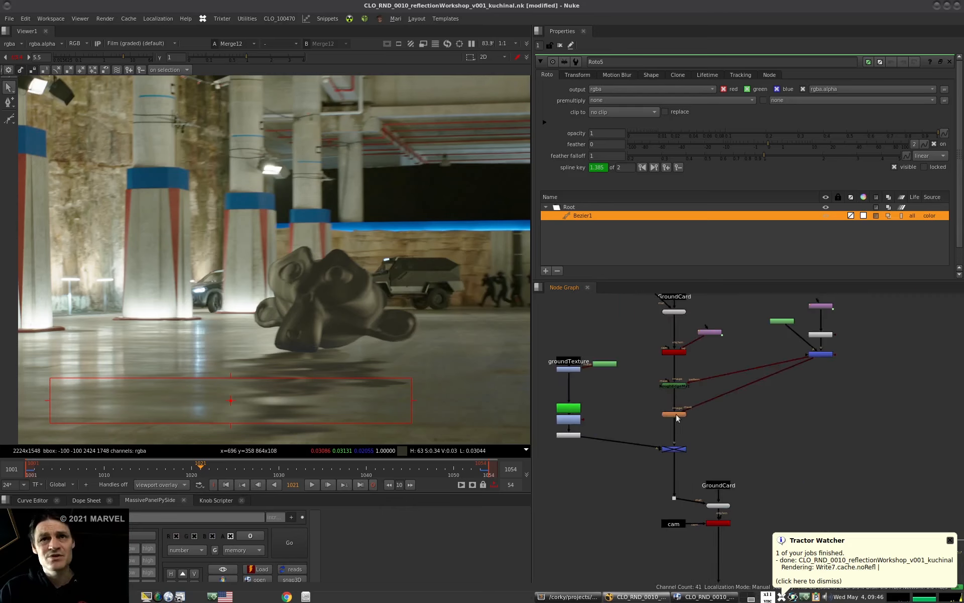
left_click(676, 414)
key("1")
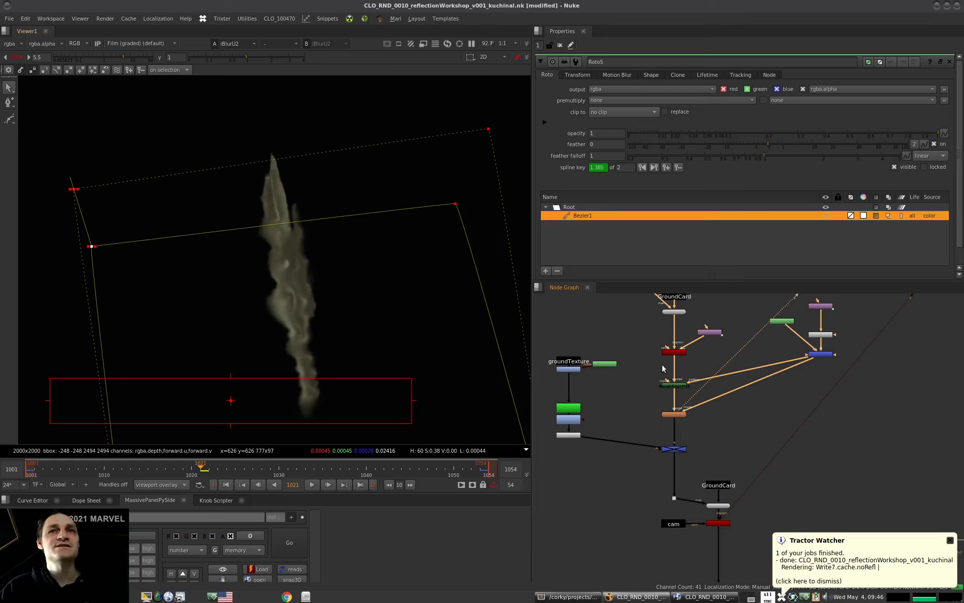
scroll(619, 394, "down", 5)
Switch to RV, raise the exposure of the beauty render, check the floor at frame 1035, and return to Nuke.
key("alt+Tab")
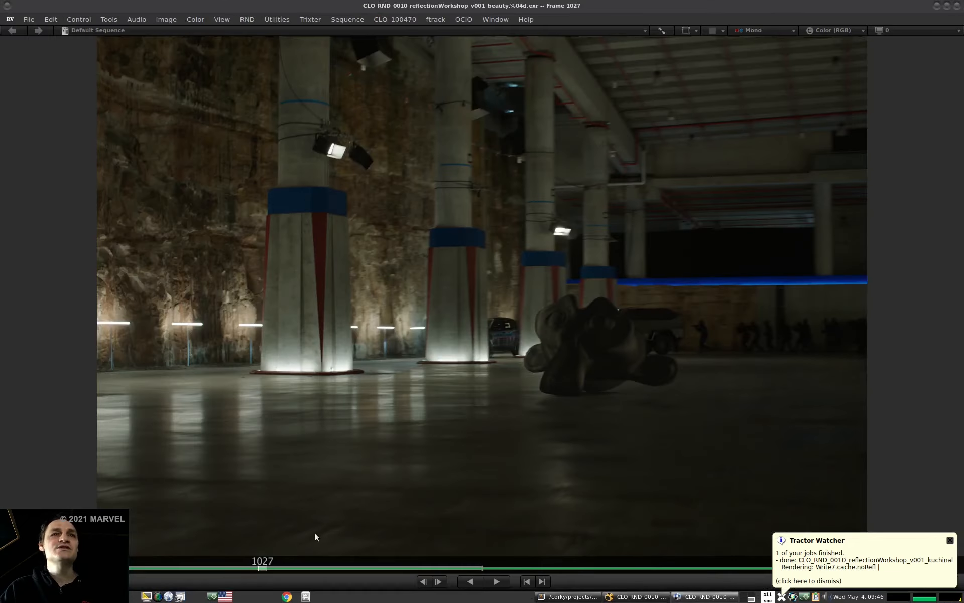
left_click_drag(204, 553, 225, 552)
key("e")
left_click_drag(492, 460, 773, 438)
left_click_drag(224, 571, 325, 555)
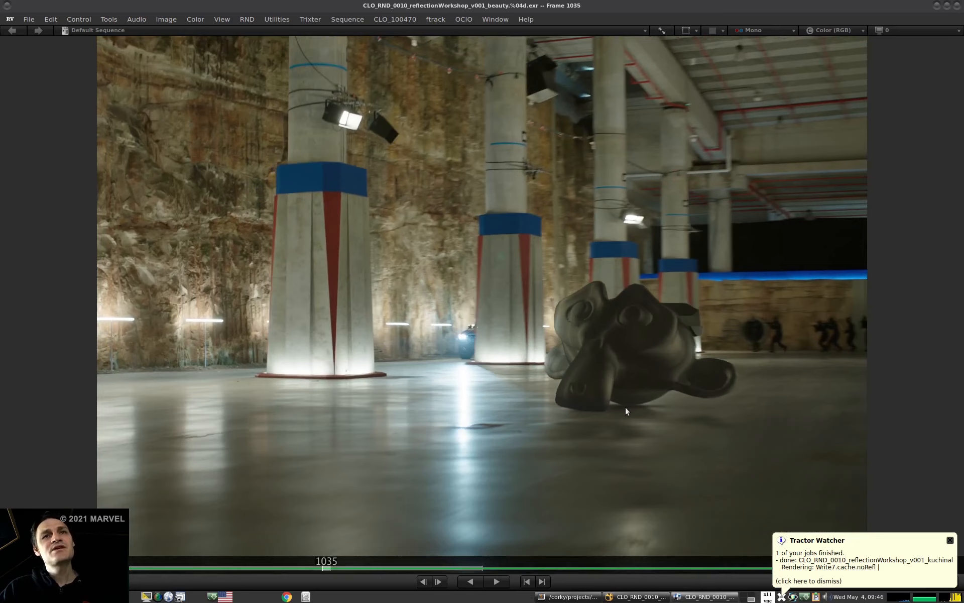
key("alt+Tab")
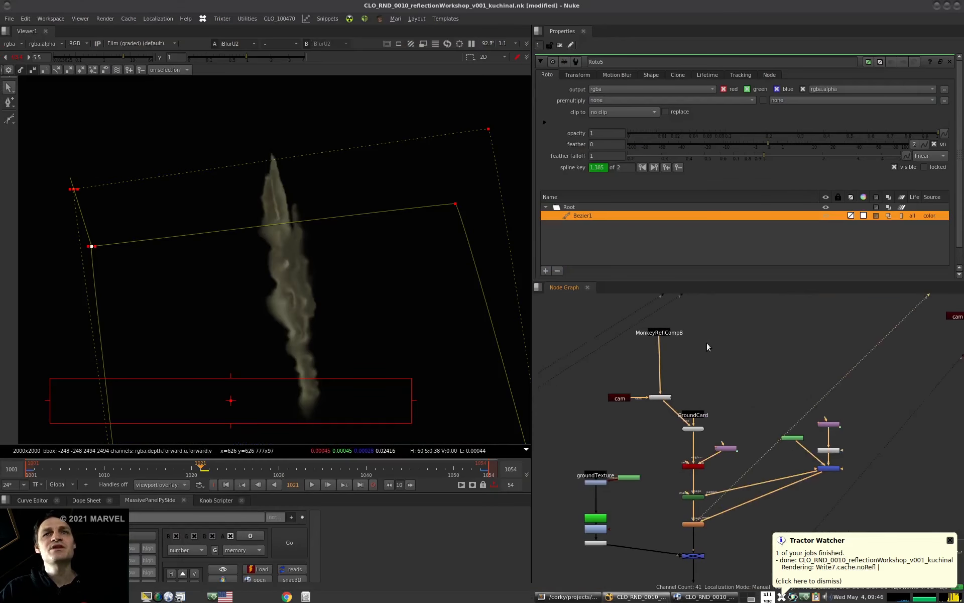
View the MonkeyReflCompB stamp and its unwrapped ScanlineRender output, sampling the upper end of the reflection streak.
left_click(665, 332)
key("1")
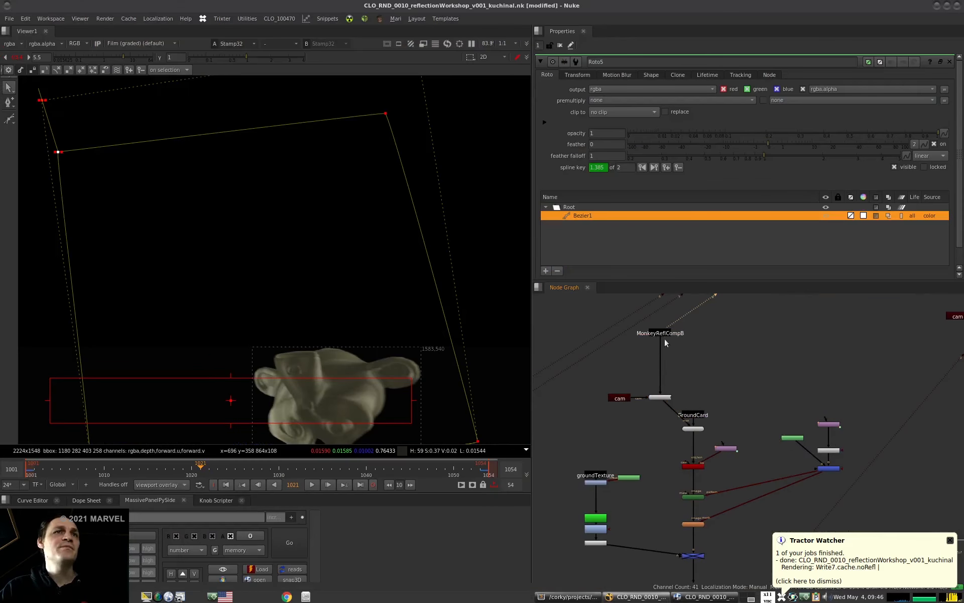
scroll(703, 400, "down", 5)
middle_click_drag(654, 400, 642, 396)
scroll(688, 446, "up", 3)
left_click(690, 394)
key("1")
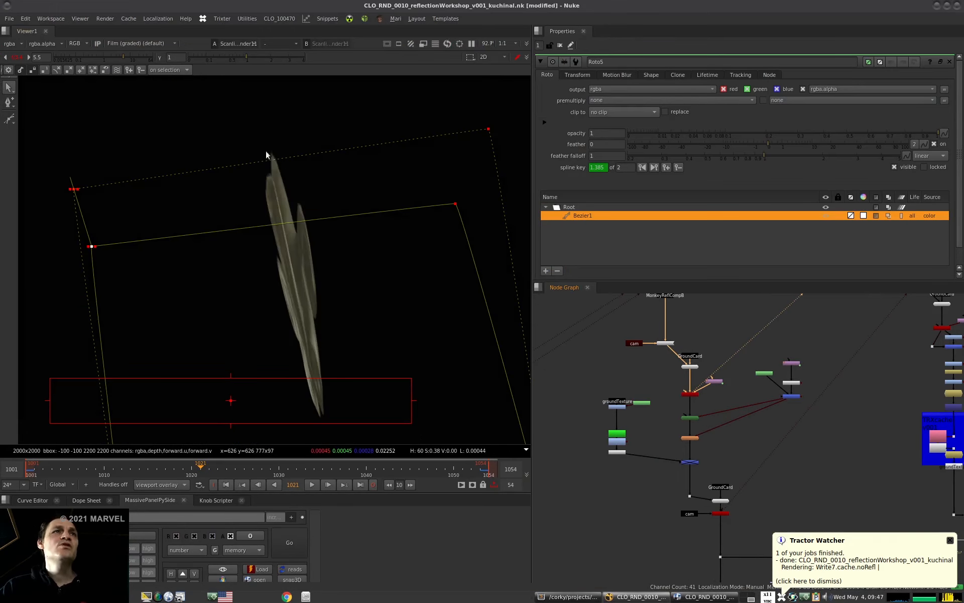
left_click_drag(257, 144, 287, 252, "ctrl+shift")
scroll(631, 372, "down", 10)
Enlarge the node graph and examine the unwrap reflection and surface map sections of the REFLECTION ADDITION backdrop.
middle_click_drag(617, 405, 725, 399)
middle_click_drag(653, 447, 782, 413)
scroll(653, 358, "up", 3)
key("space")
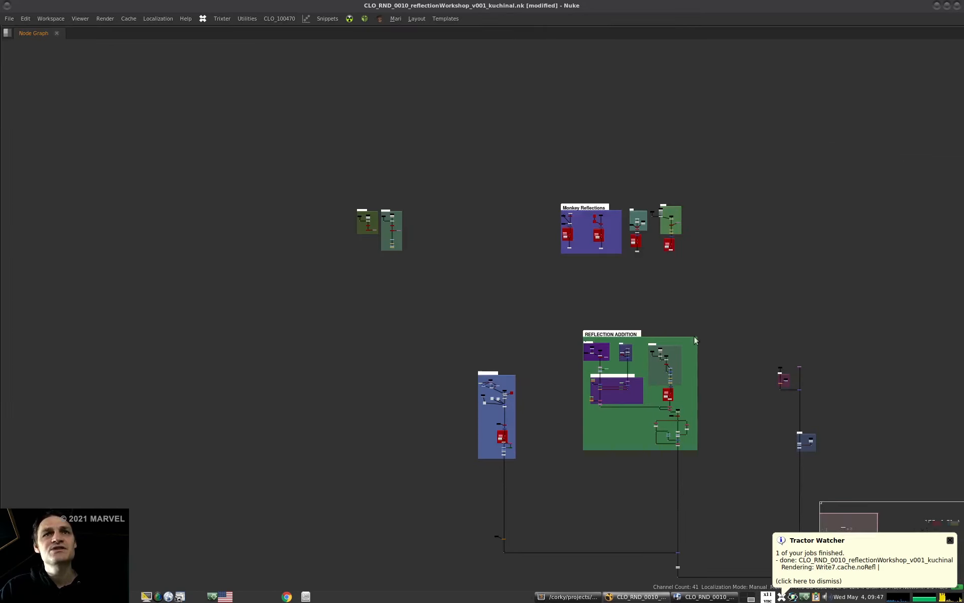
scroll(691, 337, "up", 5)
middle_click_drag(712, 348, 563, 346)
scroll(612, 320, "up", 6)
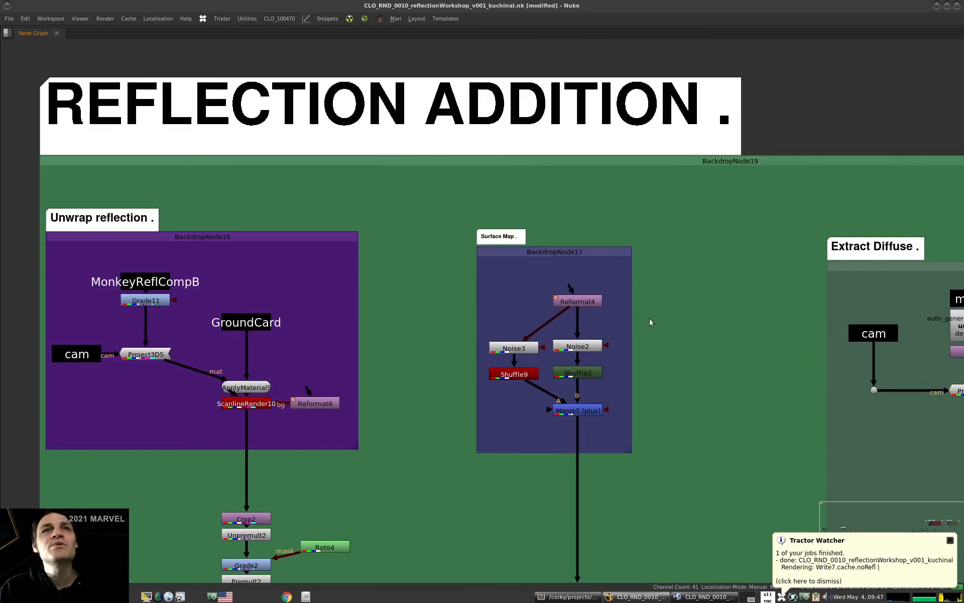
scroll(623, 324, "down", 9)
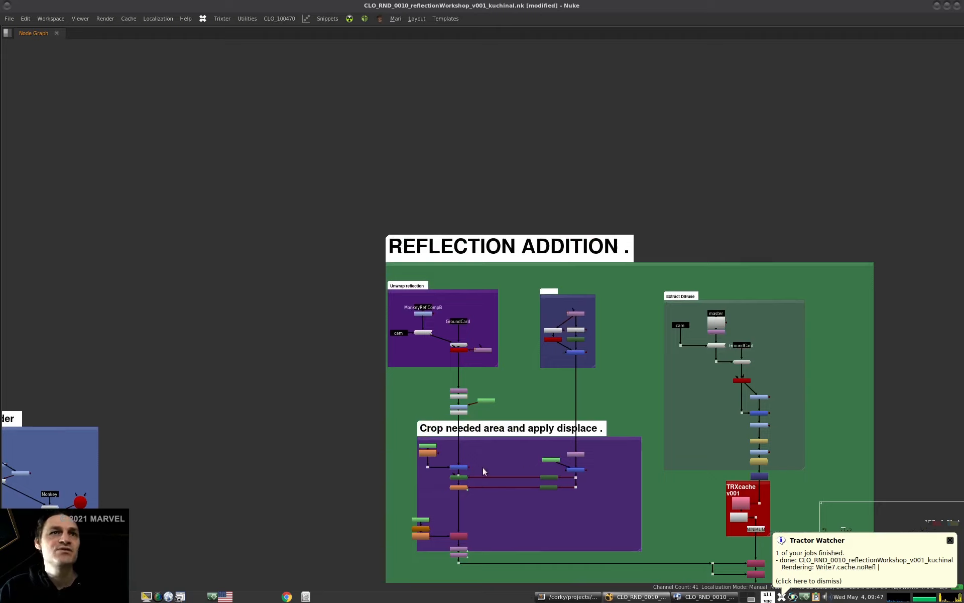
Examine the crop-and-displace section of REFLECTION ADDITION and how its output joins the extracted diffuse branch.
middle_click_drag(483, 468, 541, 381)
middle_click_drag(673, 430, 552, 298)
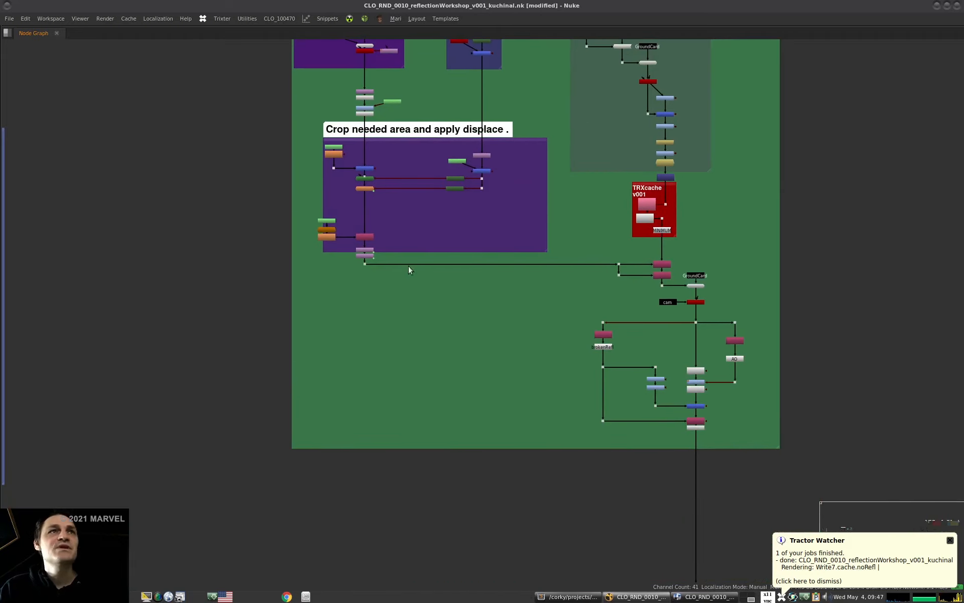
scroll(330, 243, "up", 5)
scroll(342, 240, "down", 4)
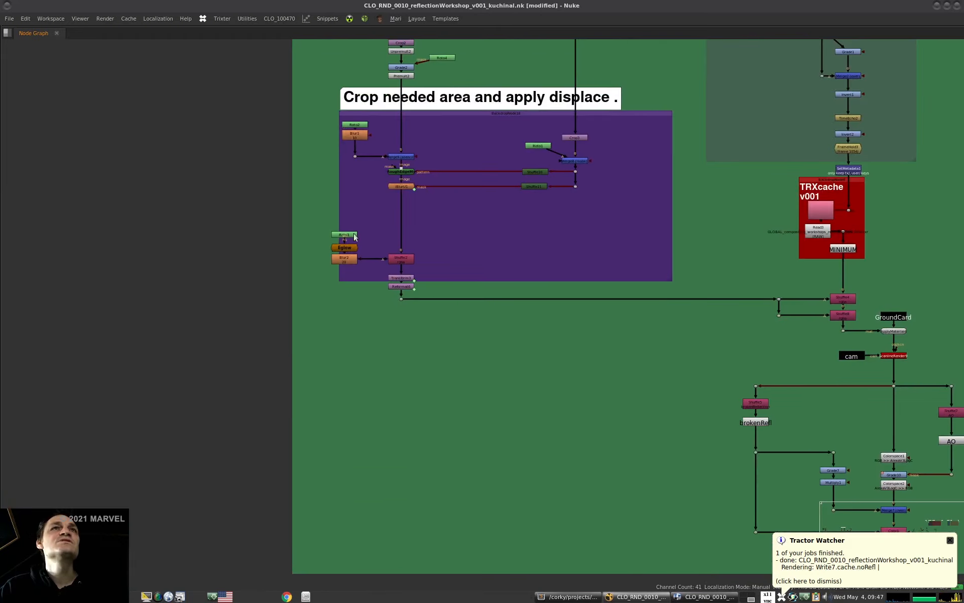
scroll(377, 215, "down", 4)
middle_click_drag(376, 219, 363, 236)
View the output of the REFLECTION ADDITION setup at Premult3 and restore the full workspace layout.
left_click(683, 430)
key("1")
key("space")
scroll(676, 406, "down", 5)
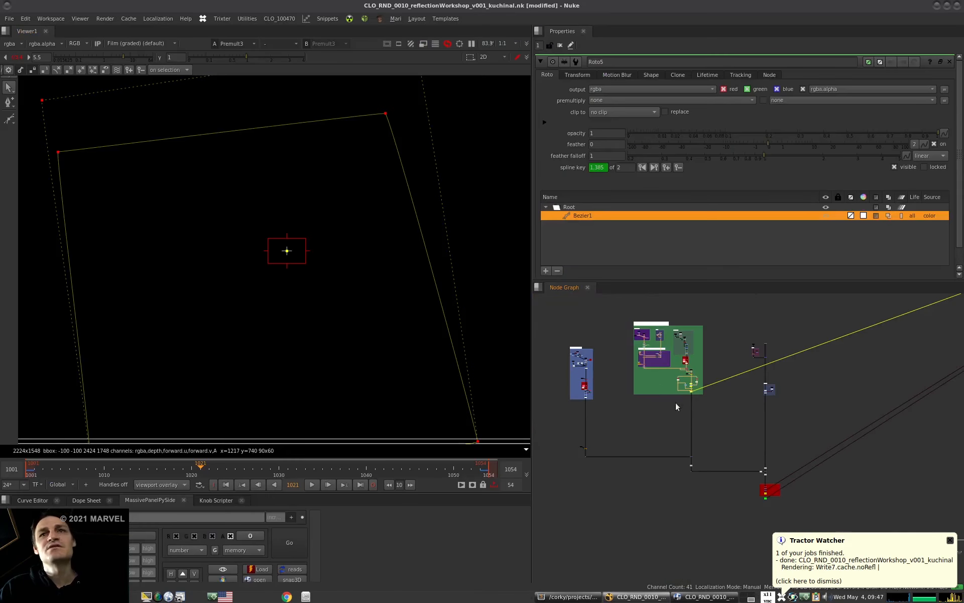
scroll(346, 349, "down", 3)
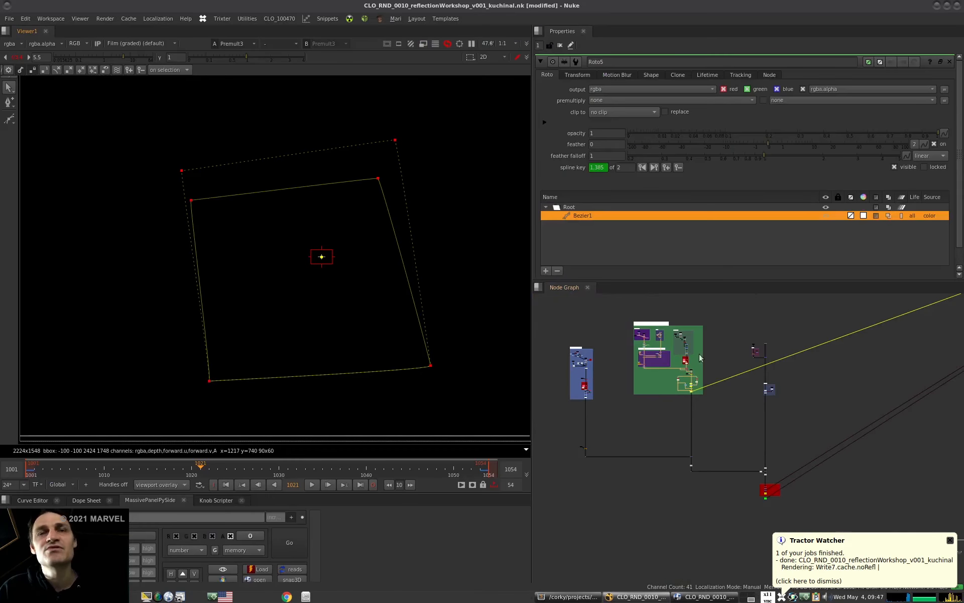
Examine the Extract Diffuse section and view the displaced reflection at Reformat6, below the crop-and-displace section.
scroll(685, 347, "up", 8)
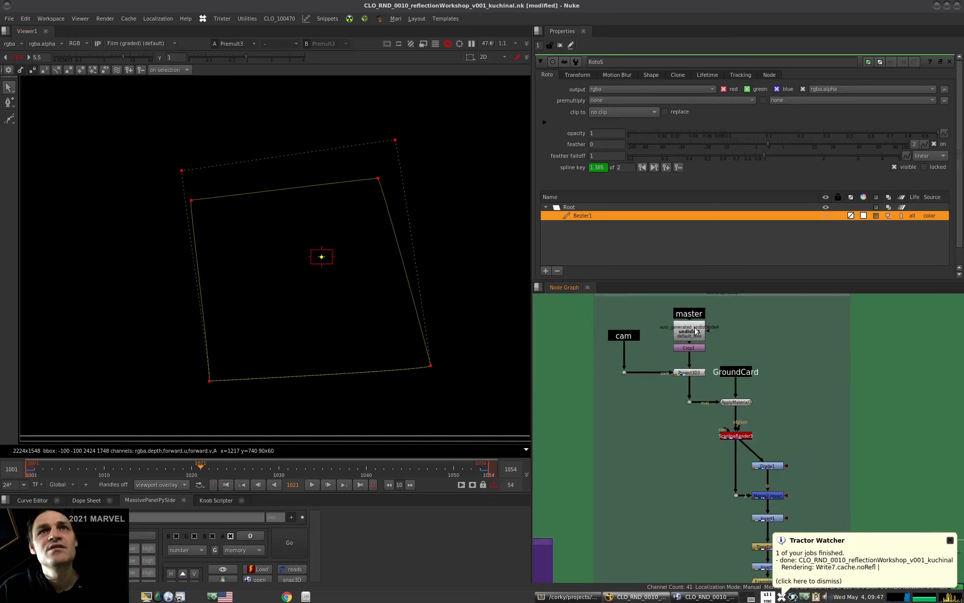
scroll(678, 384, "down", 4)
middle_click_drag(666, 548, 722, 440)
scroll(707, 441, "down", 4)
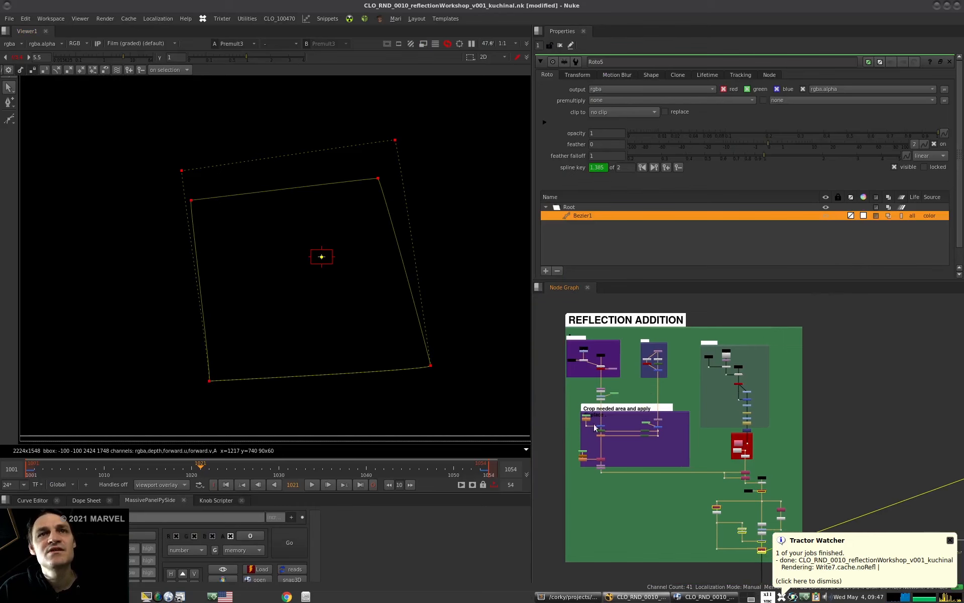
scroll(595, 428, "up", 5)
key("1")
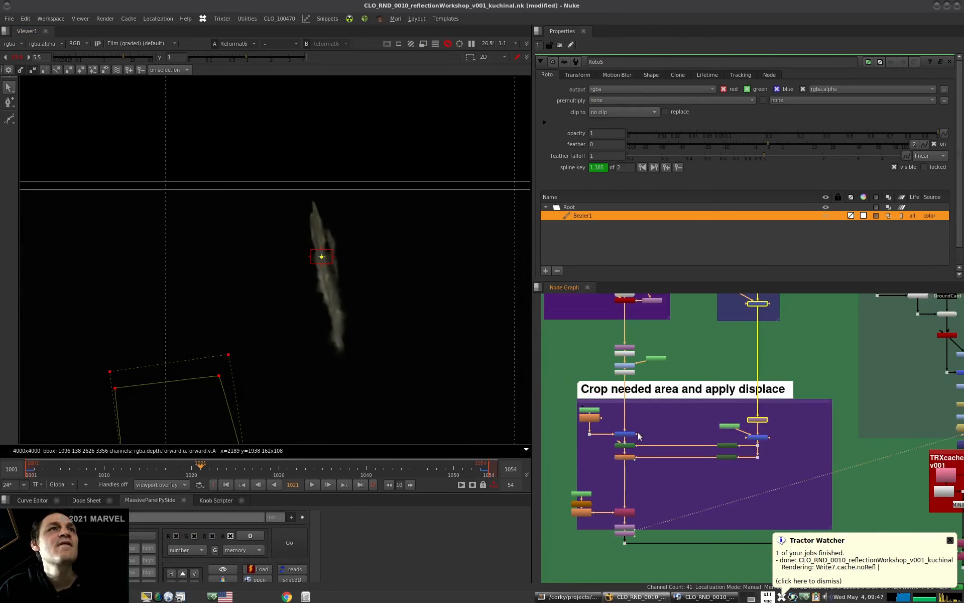
View the final comp at Colorspace7, at the end of the main pipe.
scroll(648, 425, "down", 5)
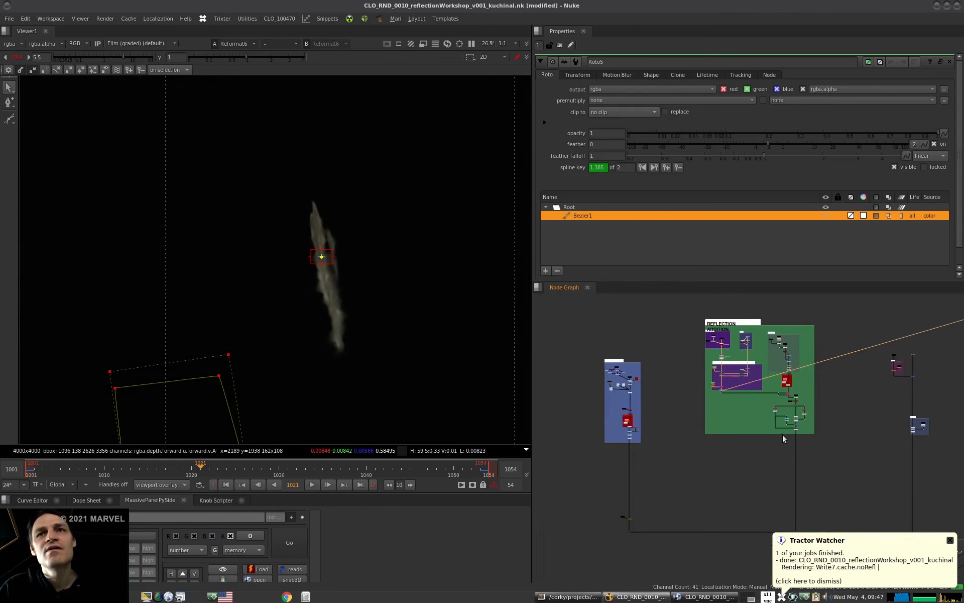
middle_click_drag(807, 434, 683, 369)
left_click(784, 475)
key("1")
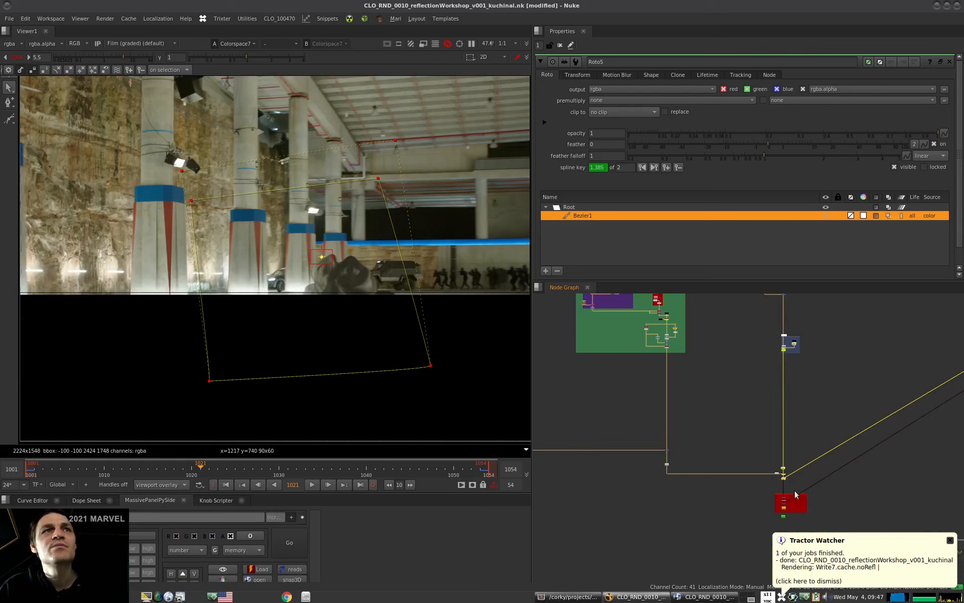
middle_click_drag(799, 347, 683, 521)
Open the properties of Shuffle8 below the cached diffuse in REFLECTION ADDITION to inspect its AO channel routing.
scroll(754, 396, "up", 12)
scroll(863, 382, "down", 4)
left_click(760, 413)
middle_click_drag(703, 446, 763, 421, "alt")
scroll(764, 425, "up", 8)
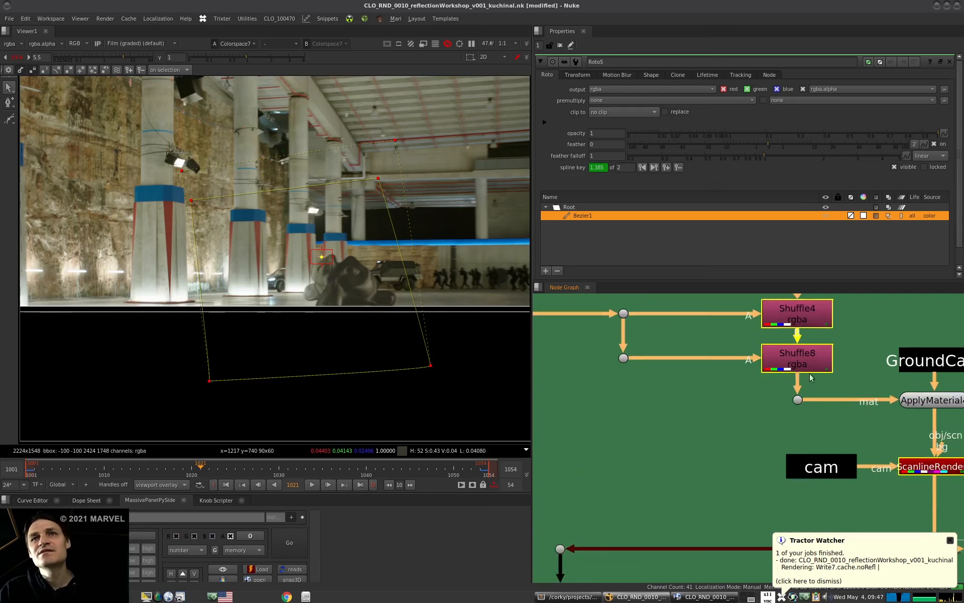
double_click(803, 393)
scroll(804, 393, "down", 8)
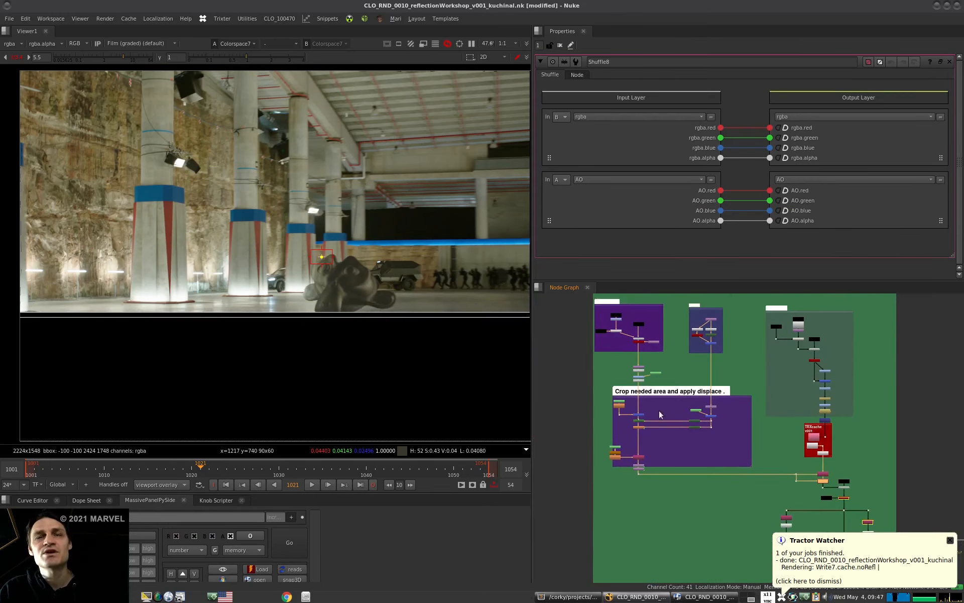
Examine the unwrap section of REFLECTION ADDITION and try to open the properties of the first node in the crop-and-displace section.
scroll(634, 360, "up", 5)
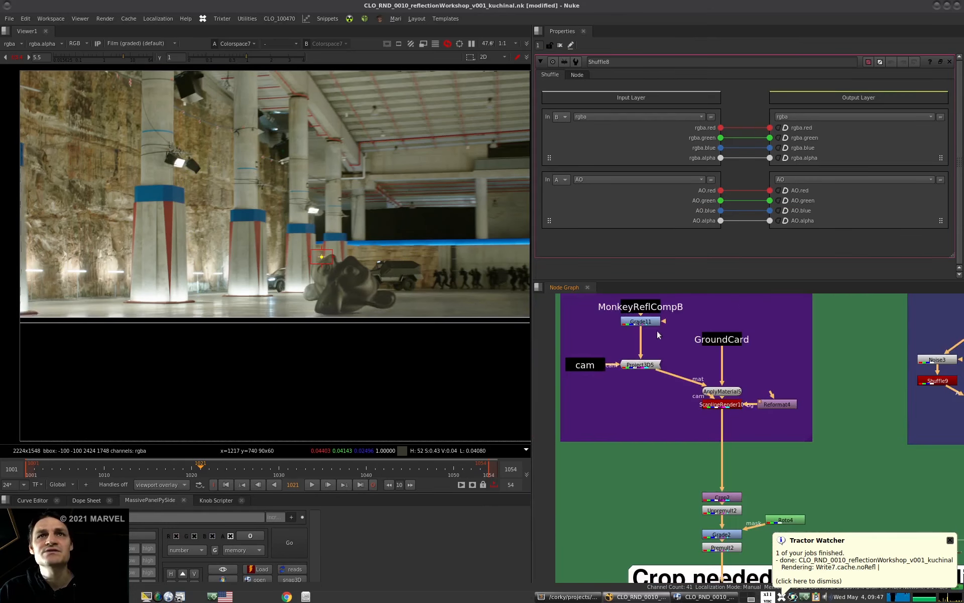
scroll(682, 415, "down", 4)
scroll(706, 490, "up", 5)
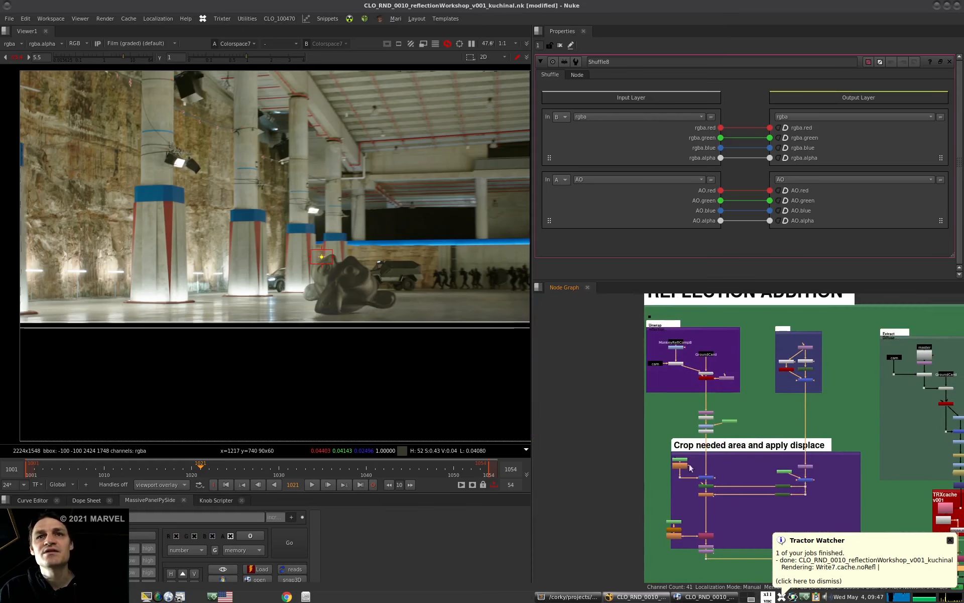
double_click(688, 455)
Switch to the drop-down terminal, check the previous session's crash trace and relaunch Nuke from the CLO_100470 project directory.
key("ctrl+alt+Right")
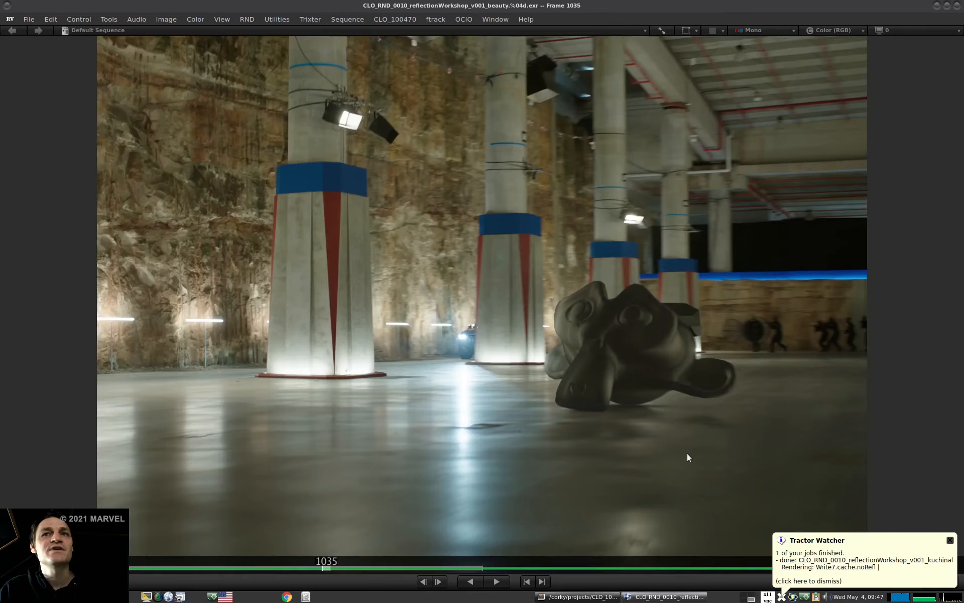
key("1")
key("F12")
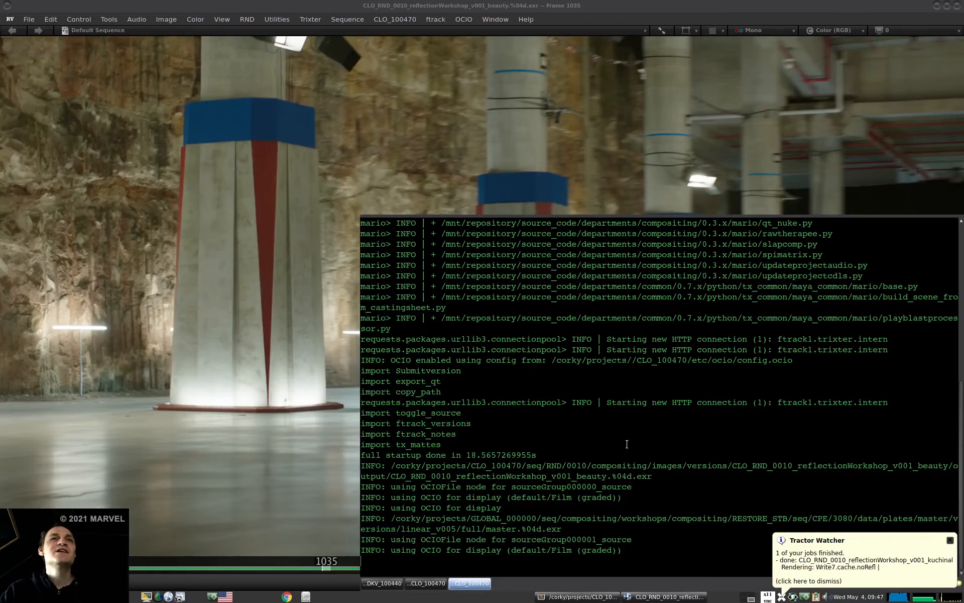
key("ctrl+Page_Up")
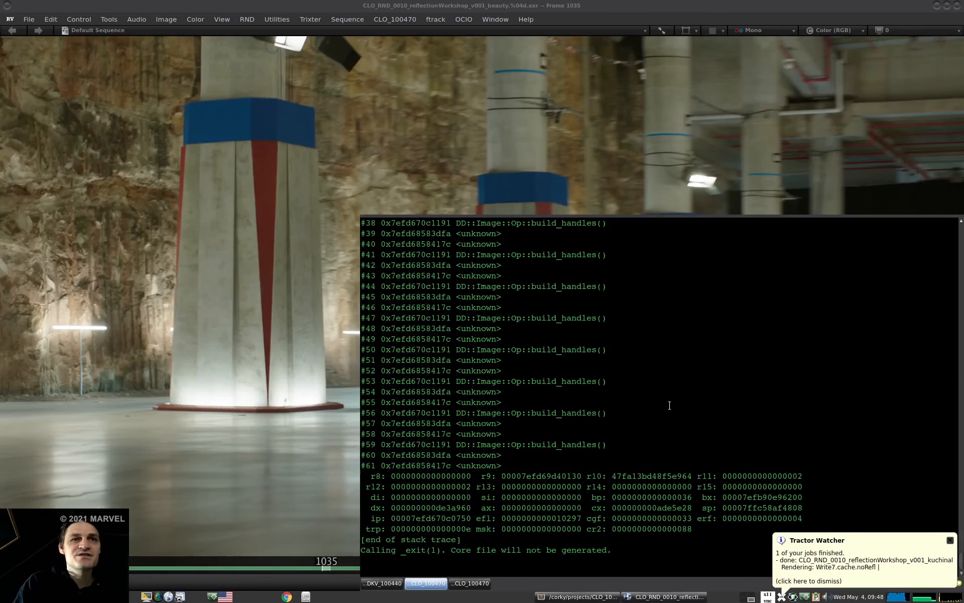
key("Return")
key("Return")
key("Return")
key("Return")
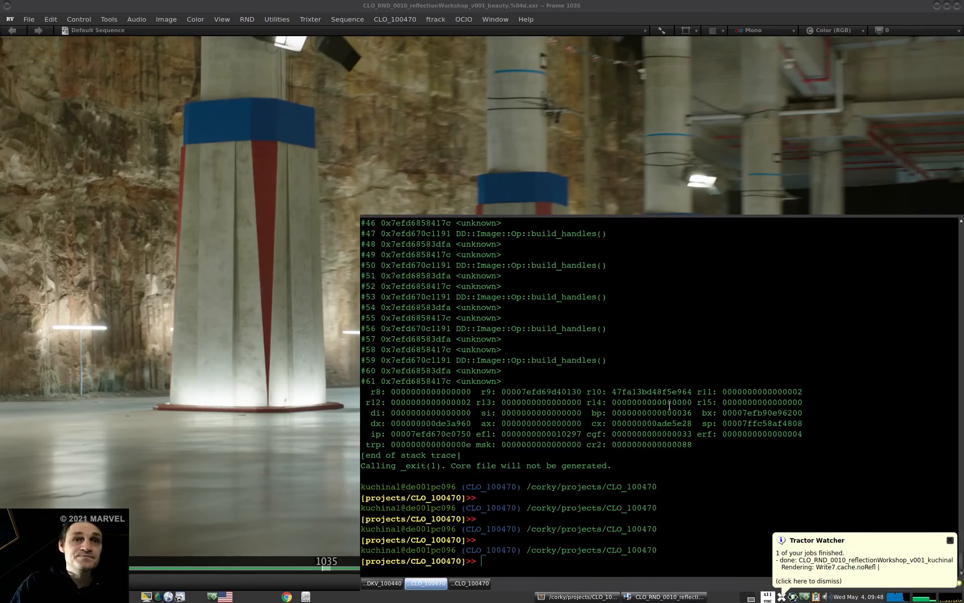
key("Return")
key("F12")
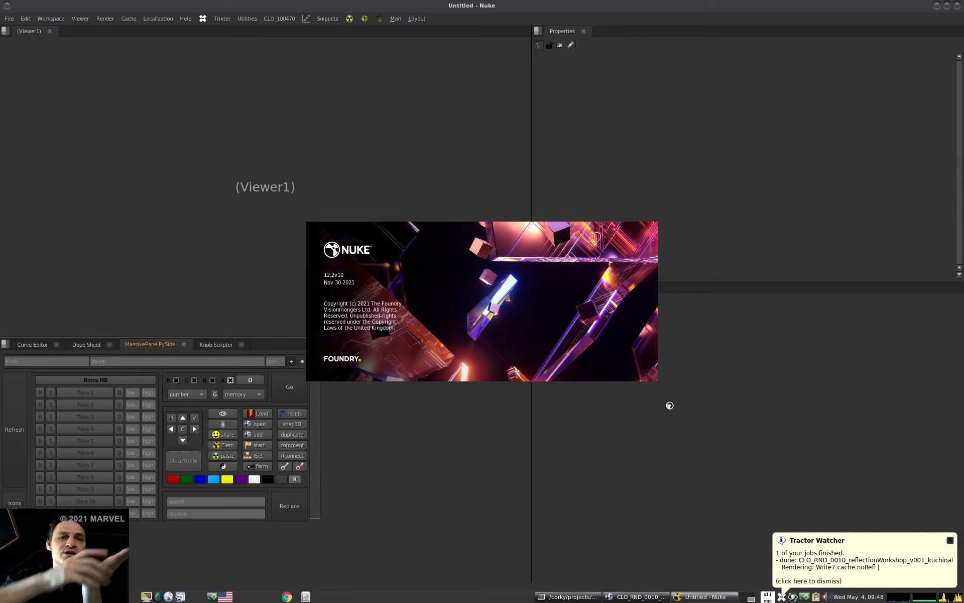
Reopen the recent CLO_RND_0010_reflectionWorkshop_v001 comp, restoring its newer autosave, and dismiss the Tractor Watcher notification.
left_click(9, 20)
mouse_move(64, 51)
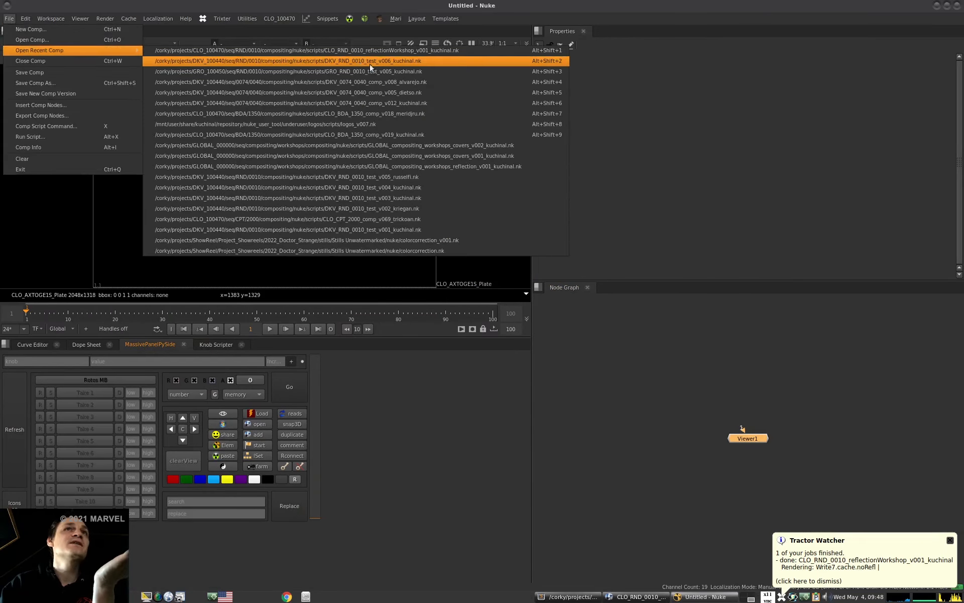
left_click(376, 50)
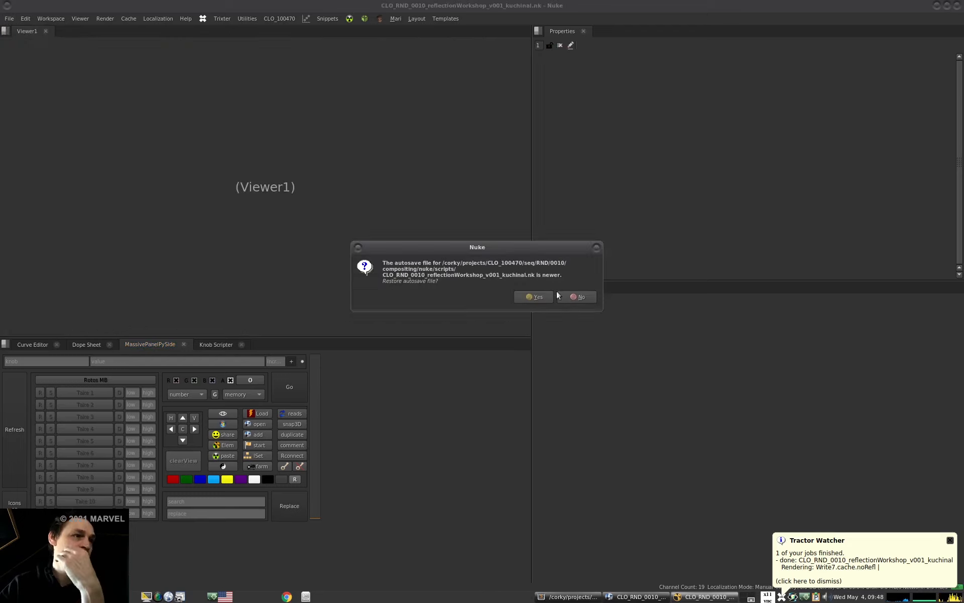
left_click(534, 299)
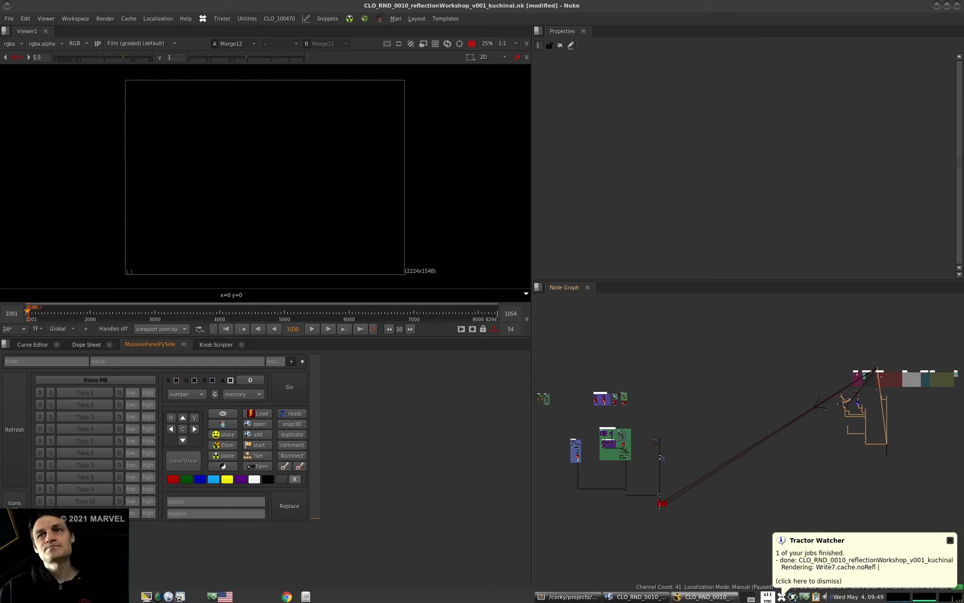
left_click(950, 540)
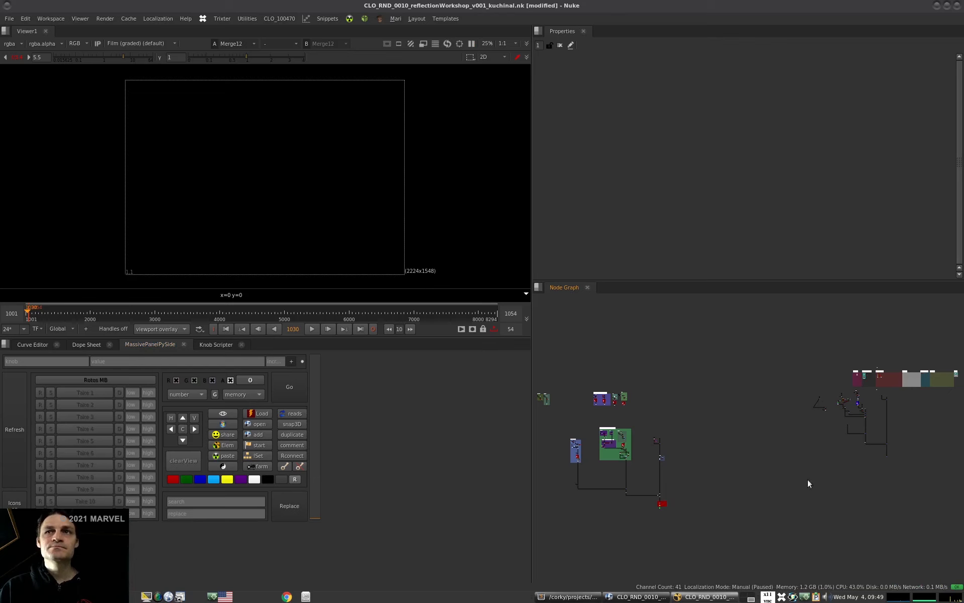
View the unwrapped floor at the groundTexture anchor, below the blue TRXcache v001 block.
middle_click_drag(959, 406, 857, 443)
scroll(857, 443, "up", 3)
scroll(699, 455, "up", 4)
middle_click_drag(699, 456, 743, 441)
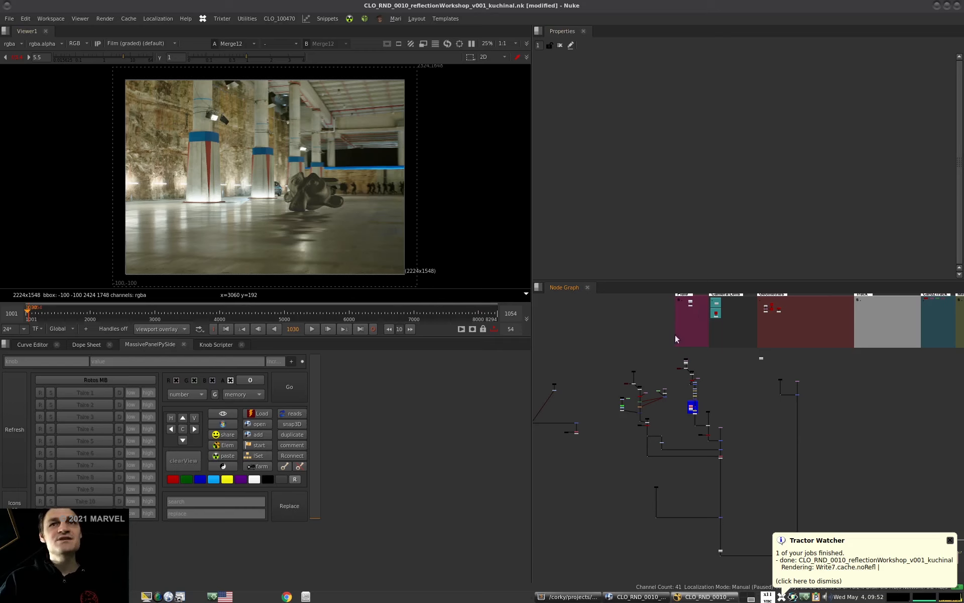
scroll(695, 402, "up", 6)
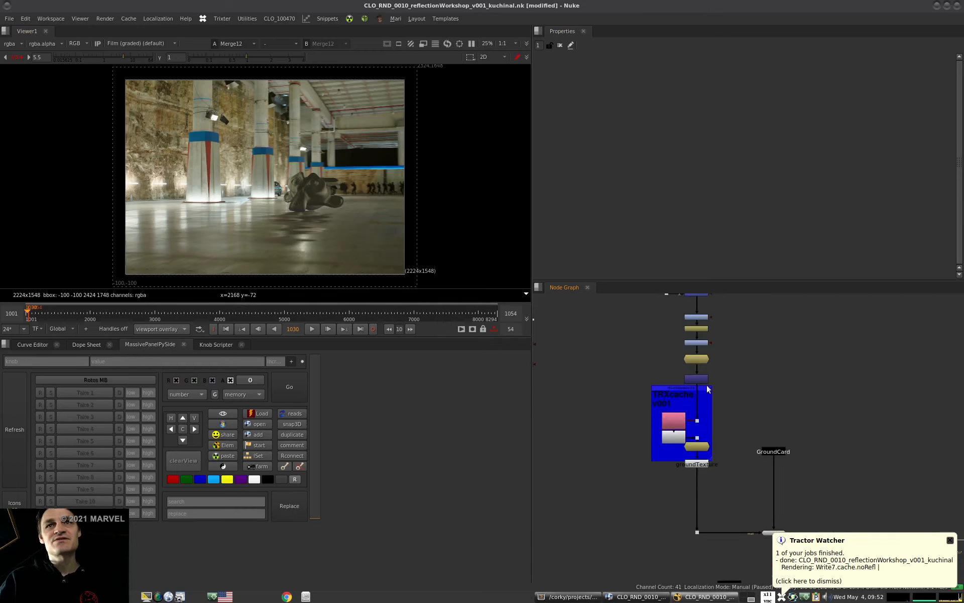
scroll(707, 385, "down", 6)
left_click(708, 444)
key("1")
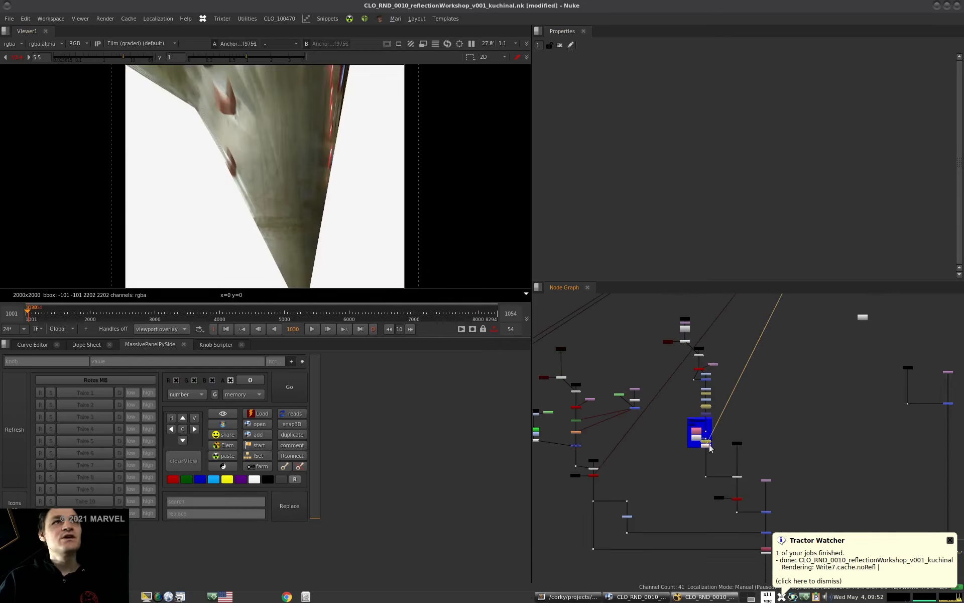
Sample the average colour in several areas of the unwrapped floor texture.
scroll(311, 200, "up", 5)
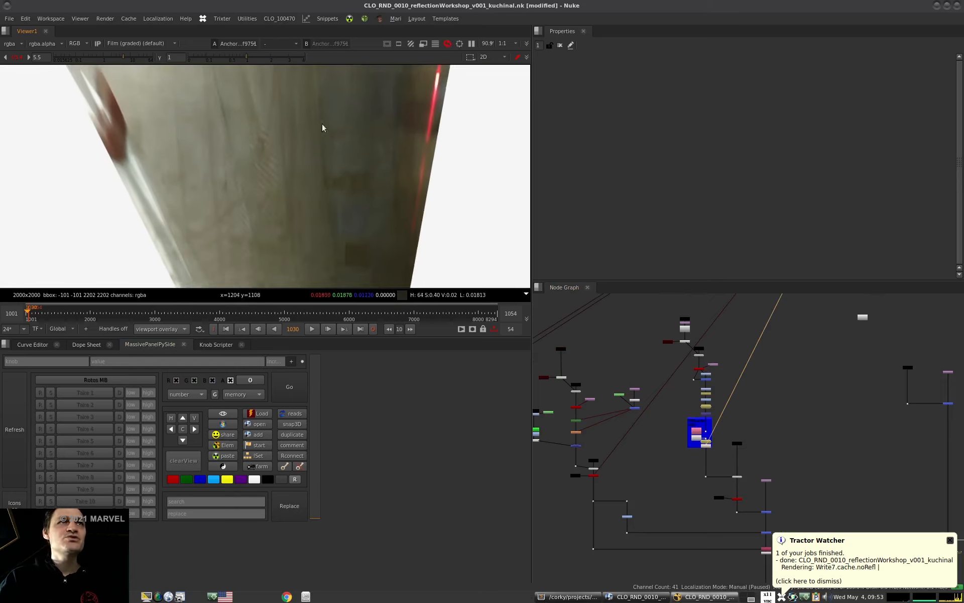
left_click_drag(347, 233, 382, 260, "ctrl+shift")
mouse_move(334, 118)
left_mouse_down("ctrl+shift")
mouse_move(348, 123)
mouse_move(326, 114)
left_mouse_up("ctrl+shift")
left_click_drag(321, 171, 341, 181, "ctrl+shift")
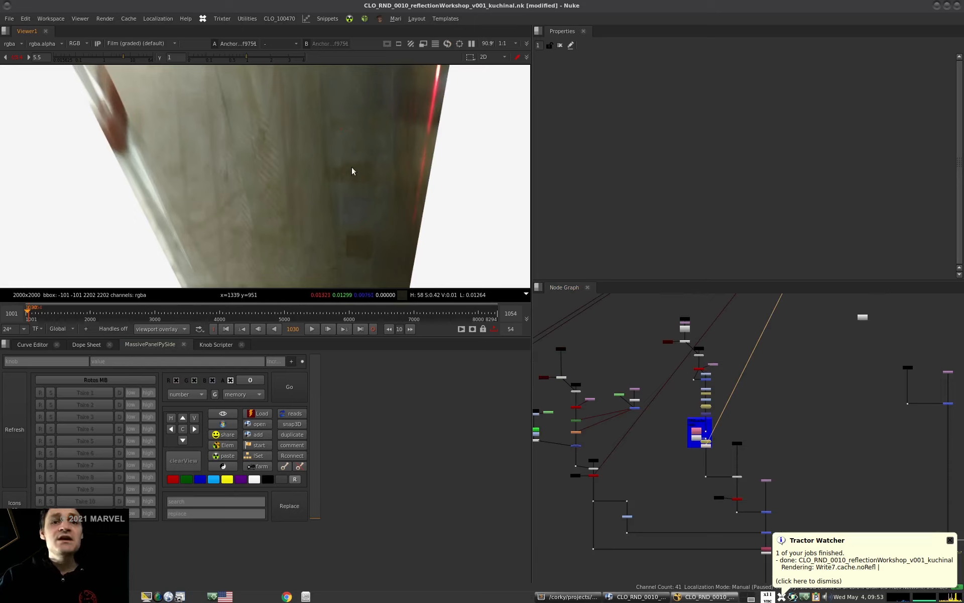
scroll(352, 167, "down", 3)
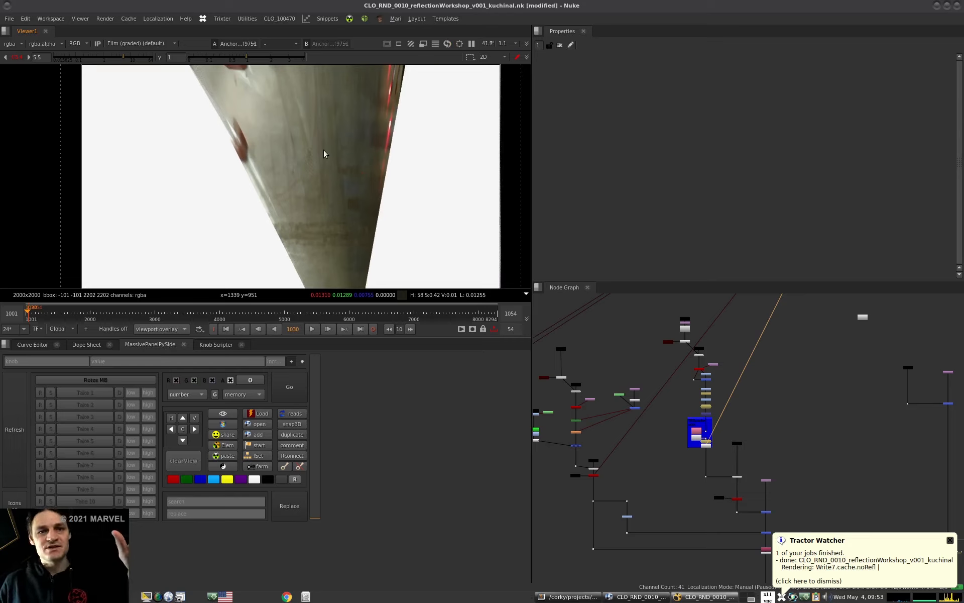
Add a ConstantPro node beside the groundTexture anchor.
middle_click_drag(739, 464, 708, 389)
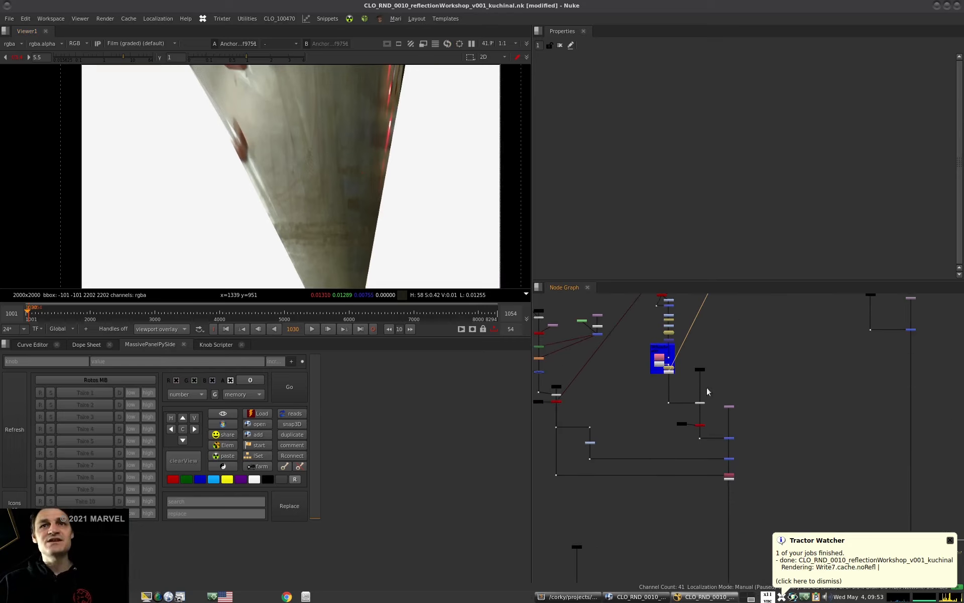
scroll(667, 382, "up", 4)
left_click(702, 373)
key("shift+c")
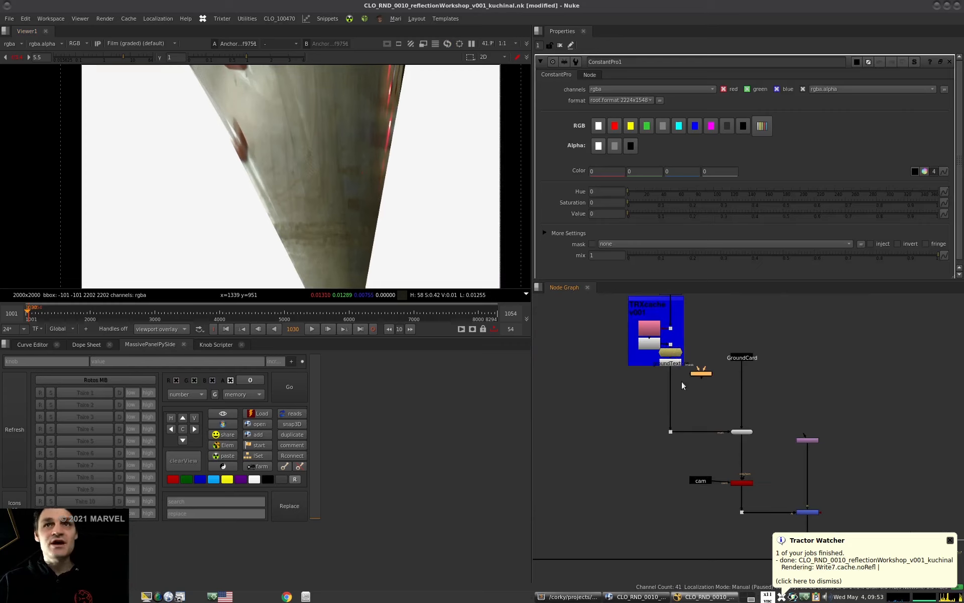
scroll(678, 377, "down", 2)
scroll(658, 380, "down", 1)
middle_click_drag(658, 380, 650, 403)
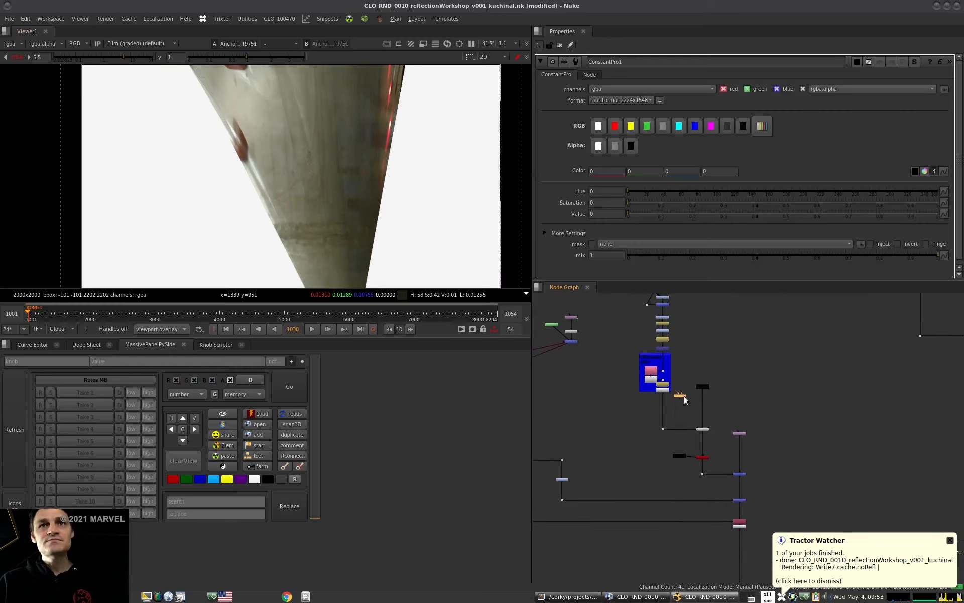
Pick the ConstantPro colour 0.020462, 0.020844, 0.012848 from the floor texture and place the node in the pipe below groundTexture.
scroll(698, 389, "up", 5)
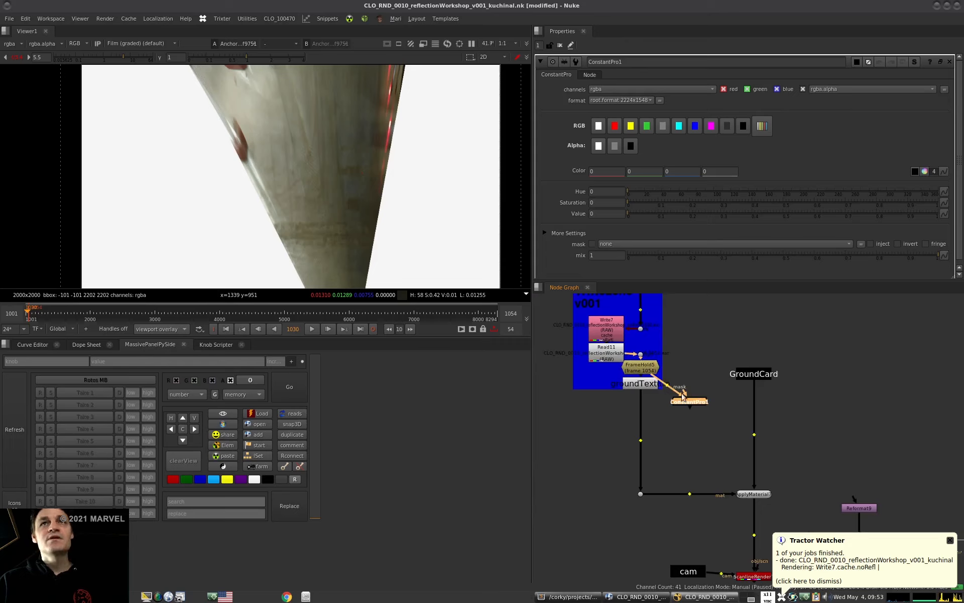
left_click(336, 193, "ctrl")
scroll(651, 362, "down", 7)
scroll(642, 344, "up", 4)
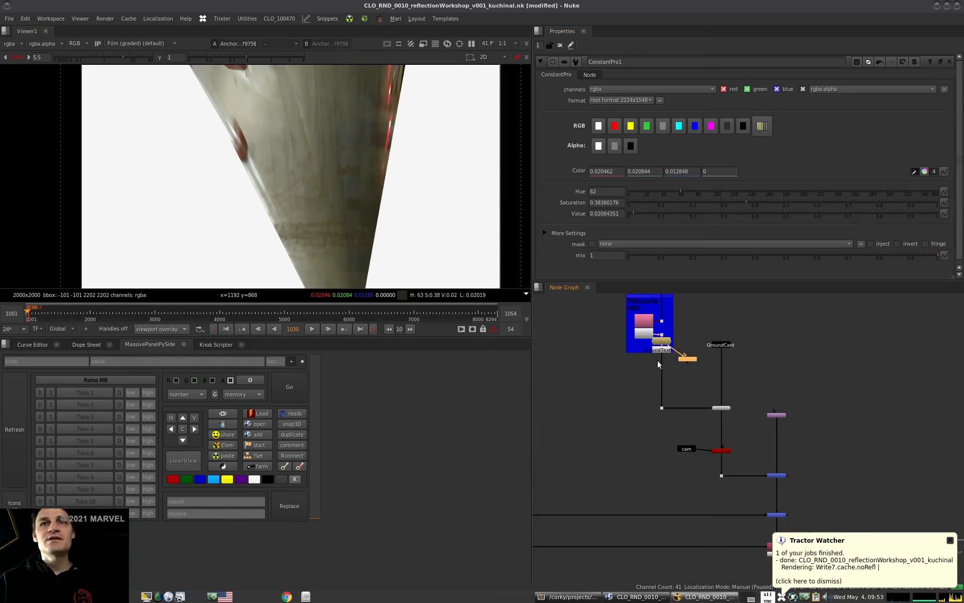
left_click_drag(694, 365, 668, 376)
View the combined comp at Merge12, where the ground branch joins the main pipe.
scroll(631, 331, "down", 7)
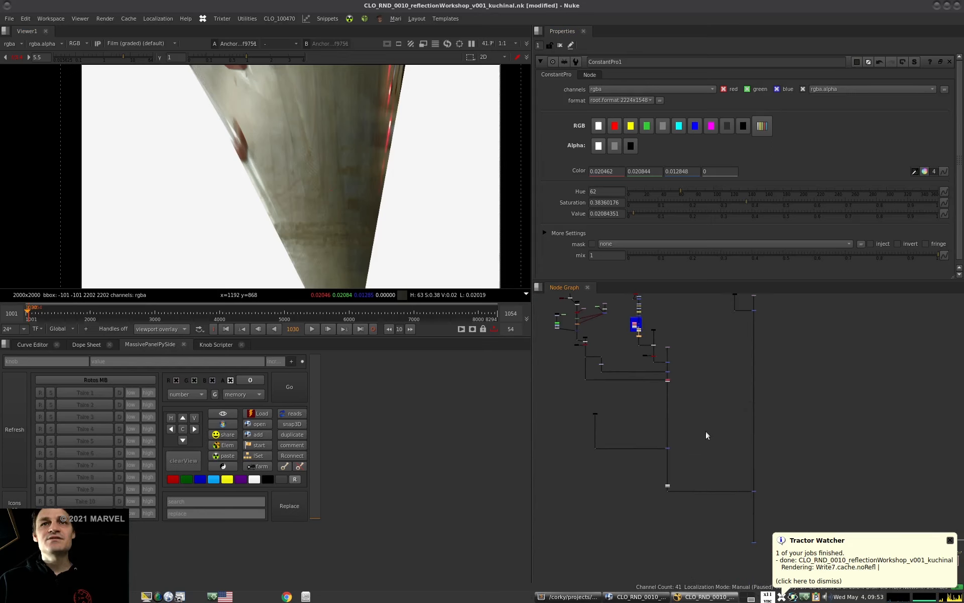
left_click_drag(727, 507, 761, 450)
key("1")
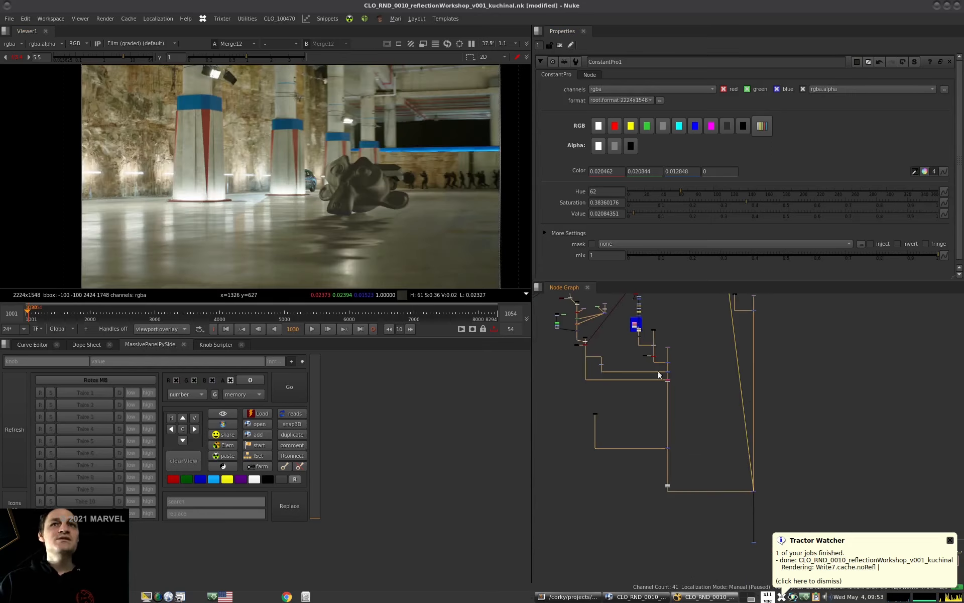
Try Multiply3 at value 0 to check the floor in the comp, and reset its value to 1.
scroll(647, 345, "up", 4)
scroll(689, 348, "up", 5)
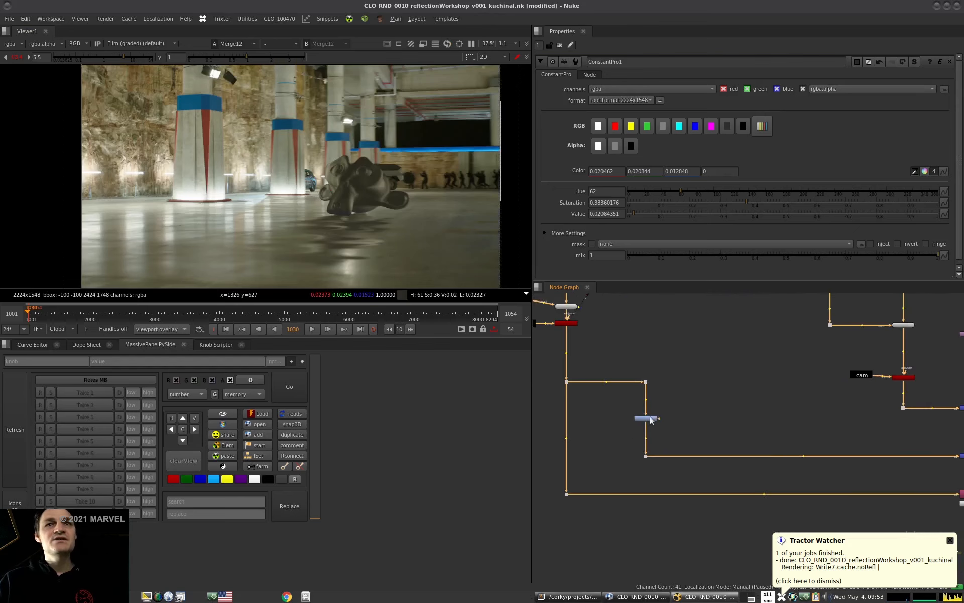
double_click(647, 418)
left_click_drag(781, 101, 603, 102)
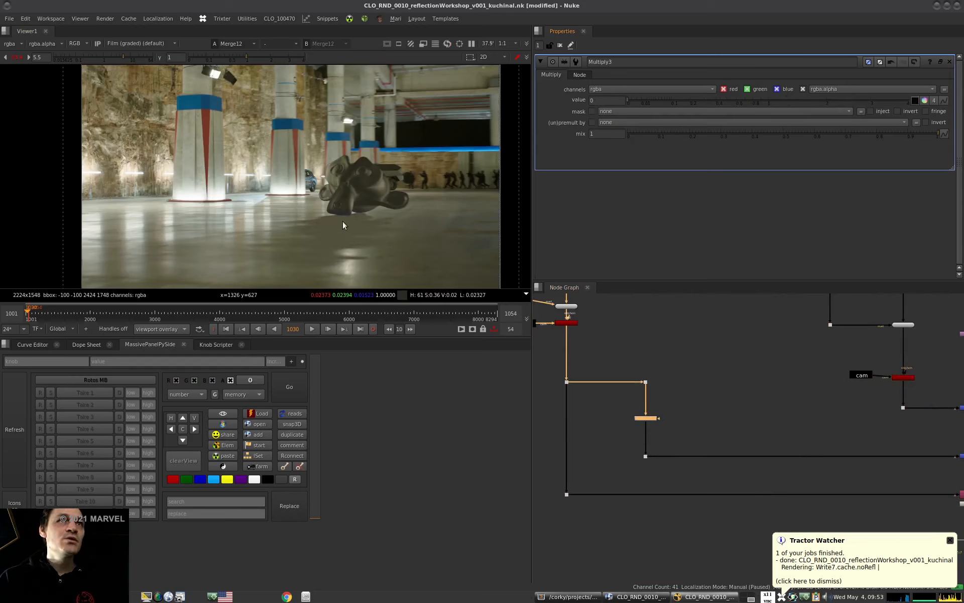
middle_click_drag(343, 221, 328, 202)
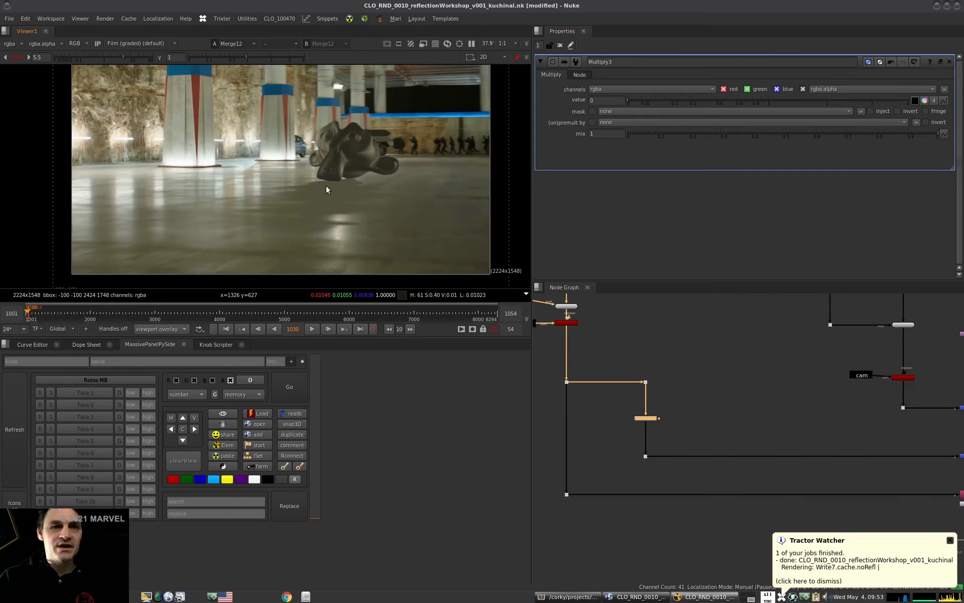
left_click(638, 102, "ctrl")
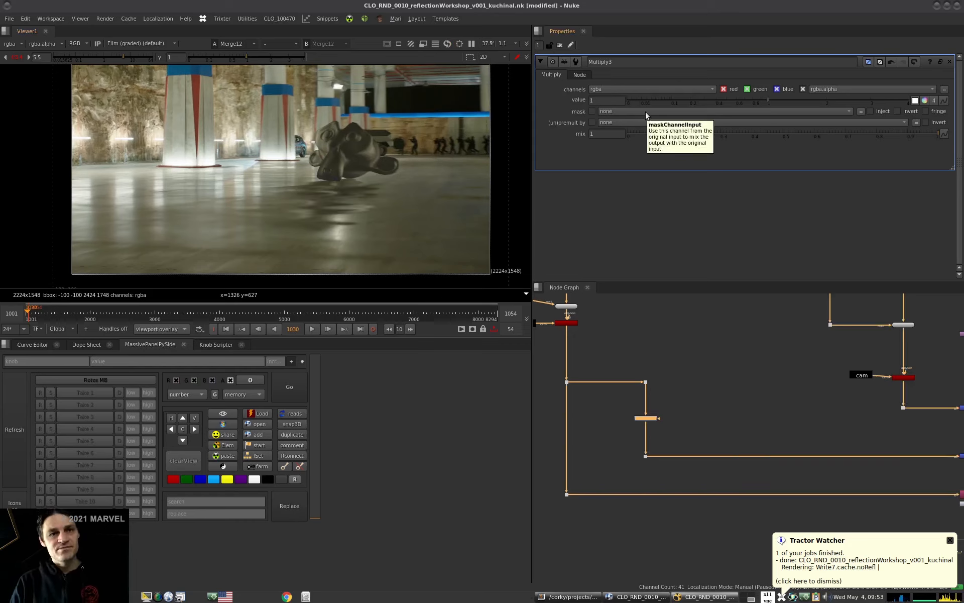
Save the comp script and move to a frame near the end of the shot.
left_click(418, 311)
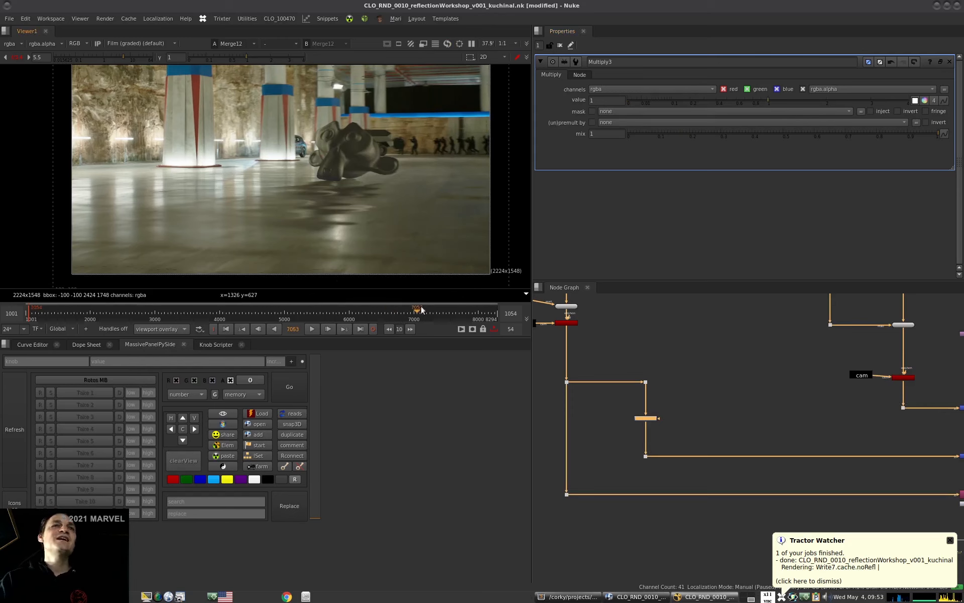
left_click(90, 311)
left_click(651, 348)
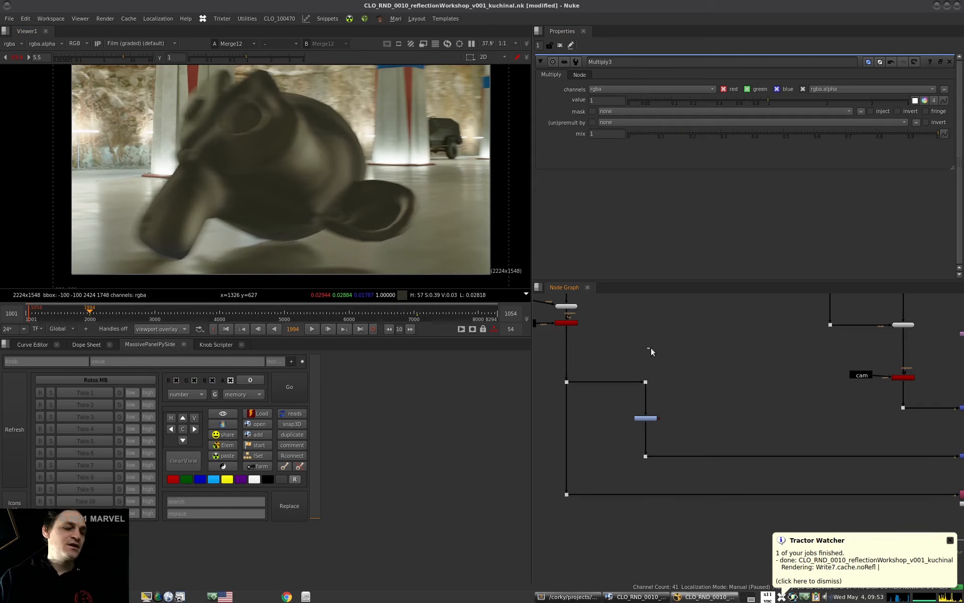
key("ctrl+s")
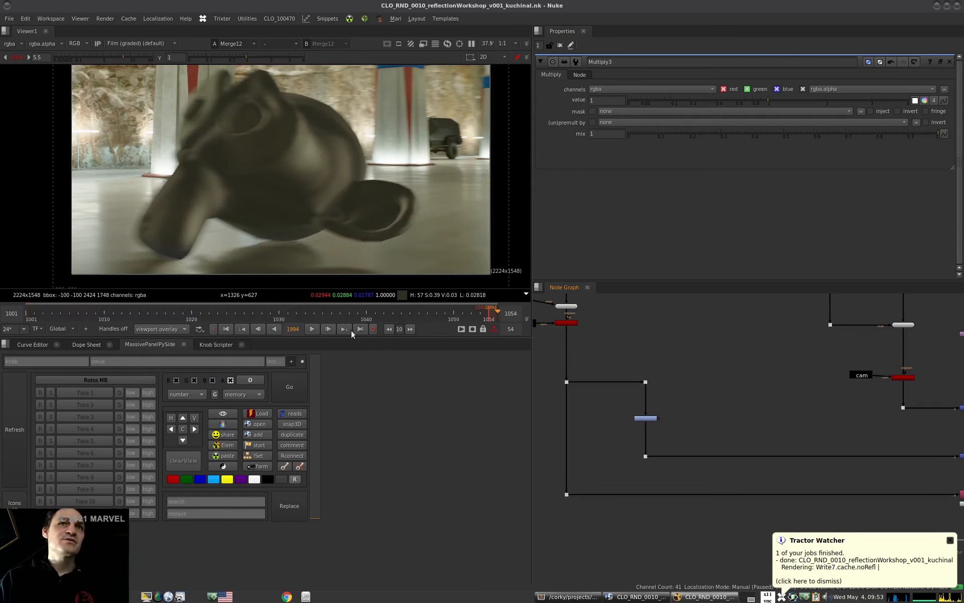
left_click(436, 309)
Switch to RV and scrub the beauty render to frame 1050, framing the floor beneath the monkey.
key("alt+Tab")
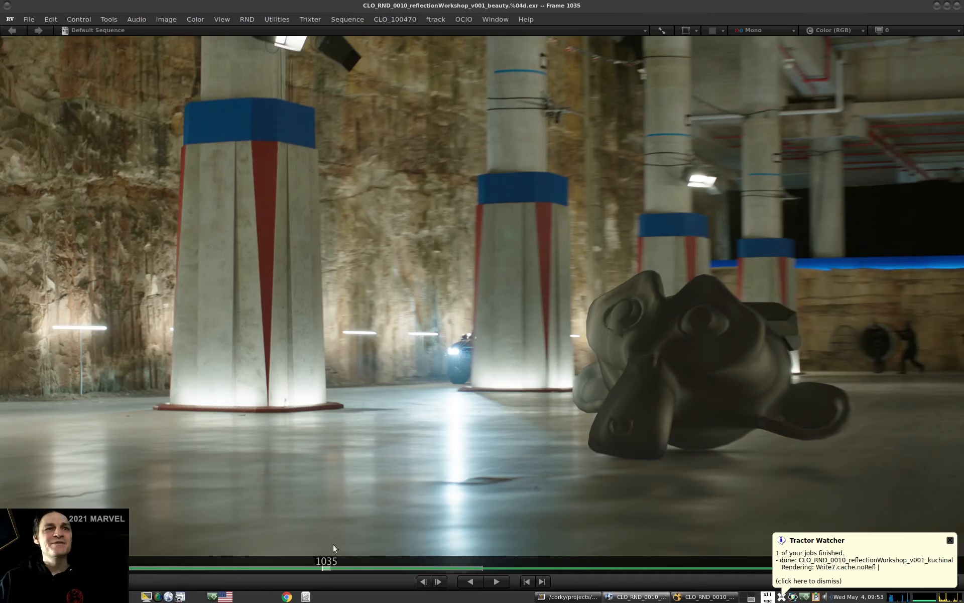
left_click_drag(356, 550, 470, 544)
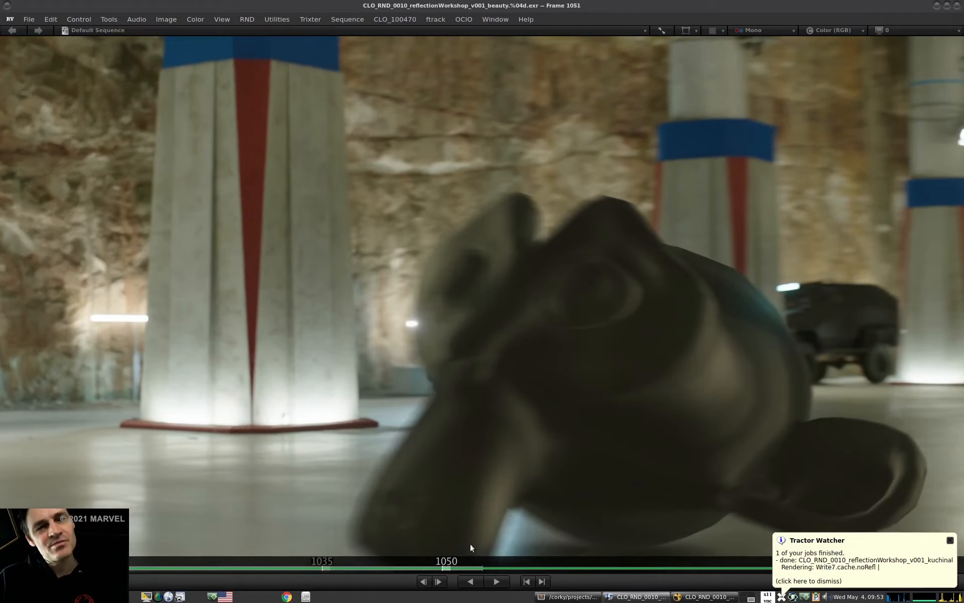
middle_click_drag(512, 496, 406, 248)
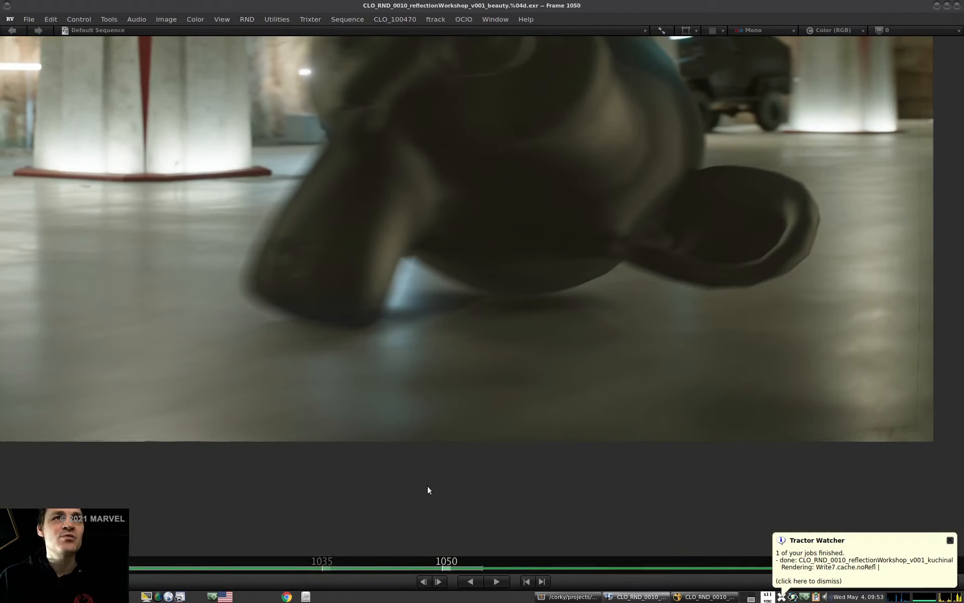
Go to frame 1049 and inspect the pixel colour of the floor beneath the monkey.
left_click(398, 563)
left_click_drag(401, 565, 438, 561)
left_click(547, 371, "shift")
left_click_drag(575, 328, 504, 256)
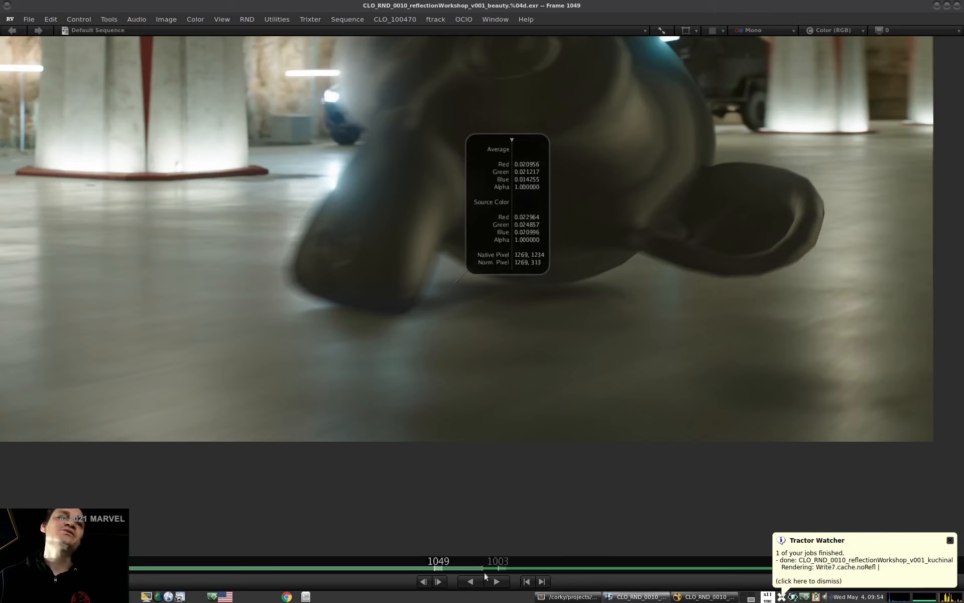
Go to frame 1051 and inspect the pixel colour on the underside of the monkey beside its ear.
left_click(455, 562)
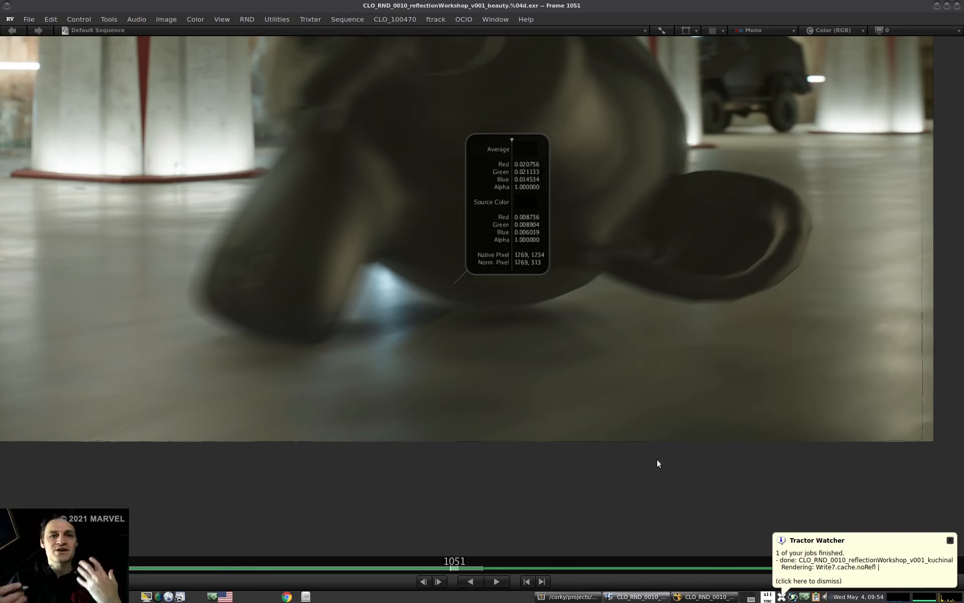
left_click_drag(475, 229, 432, 194)
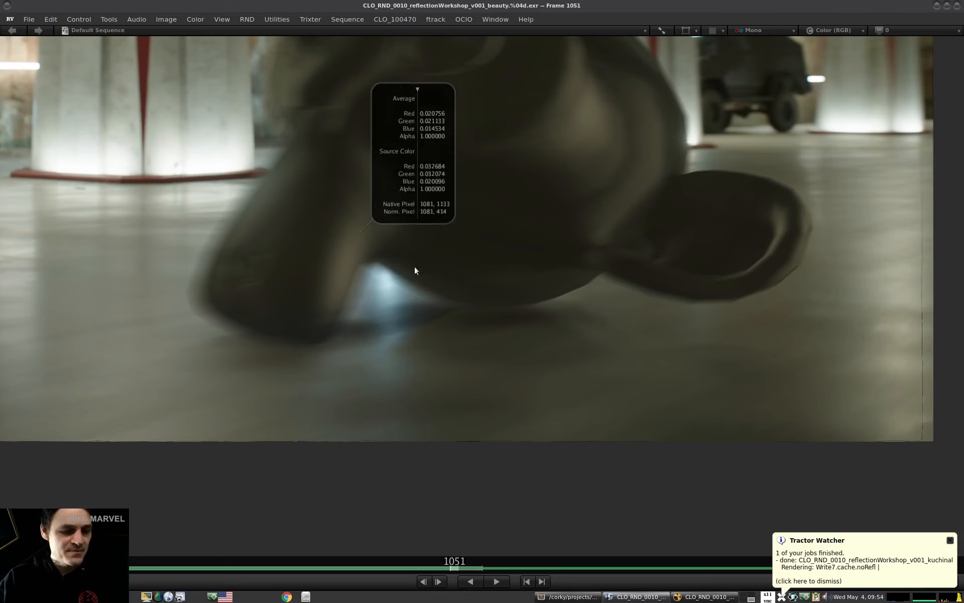
Open the annotation tools and draw a thick white floor line beneath the monkey with a triangular camera symbol at its right end.
key("F10")
middle_click_drag(380, 330, 331, 361)
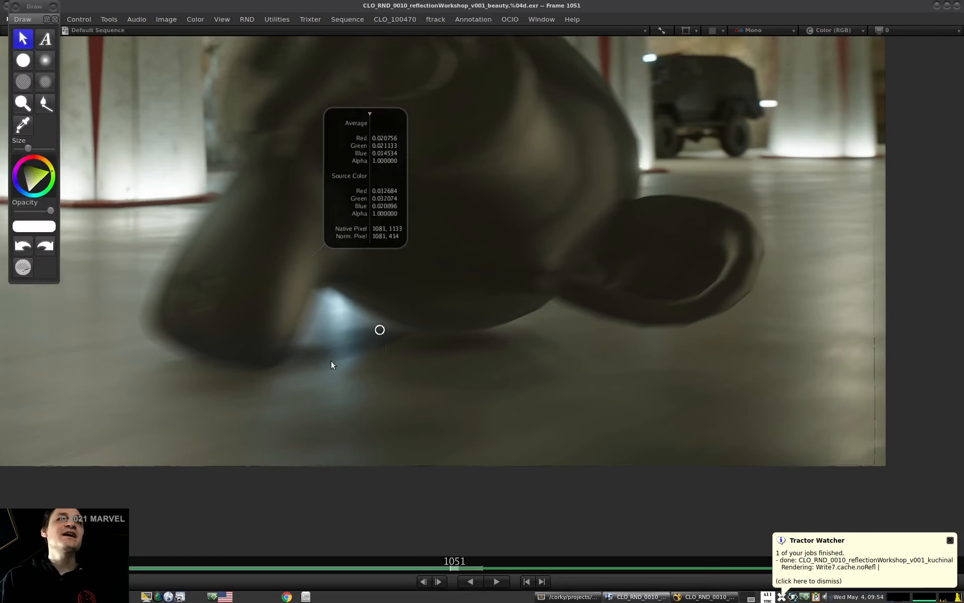
scroll(337, 358, "down", 2)
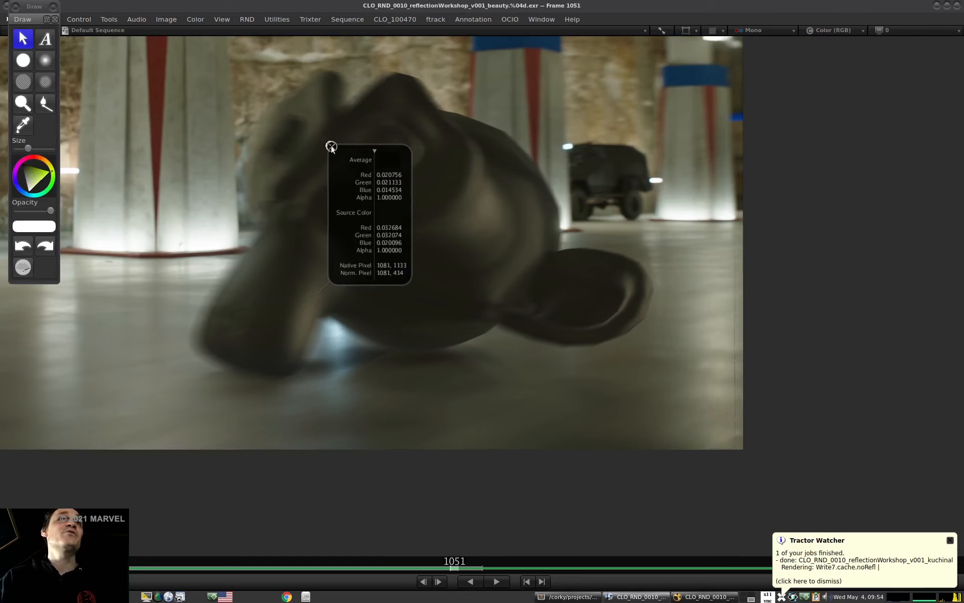
left_click(331, 147)
left_click_drag(162, 376, 708, 383)
mouse_move(716, 347)
left_mouse_down()
mouse_move(704, 317)
mouse_move(729, 334)
mouse_move(715, 348)
left_mouse_up()
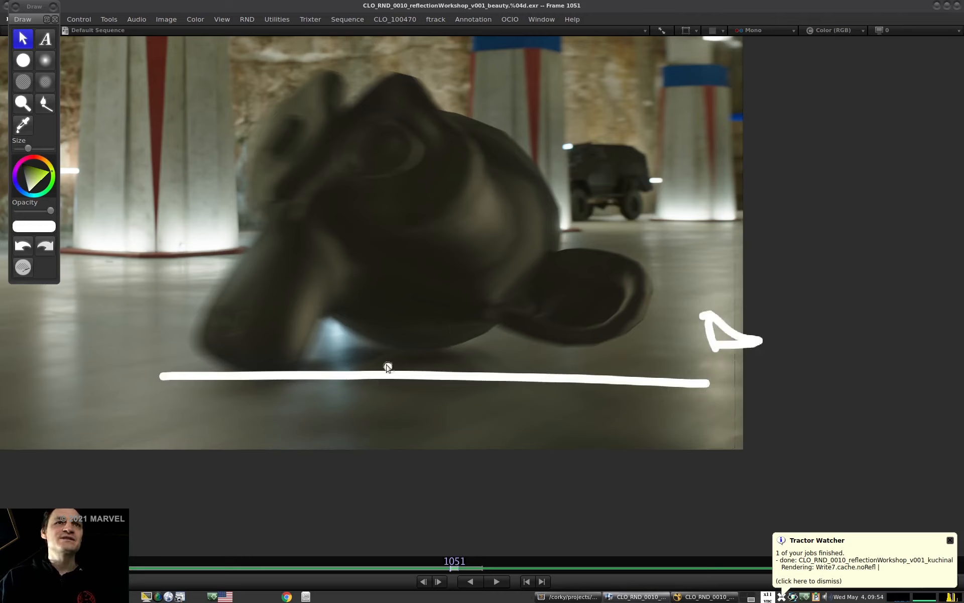
Sketch a round object with a small ear-like foot resting on the white floor line.
mouse_move(371, 311)
left_mouse_down()
mouse_move(401, 361)
mouse_move(426, 347)
left_mouse_up()
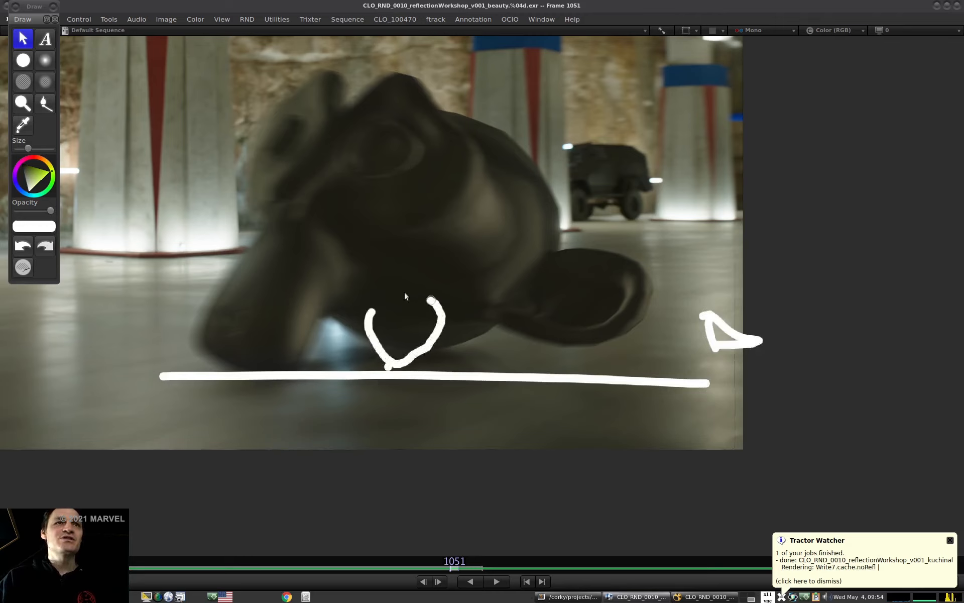
left_click_drag(381, 297, 433, 301)
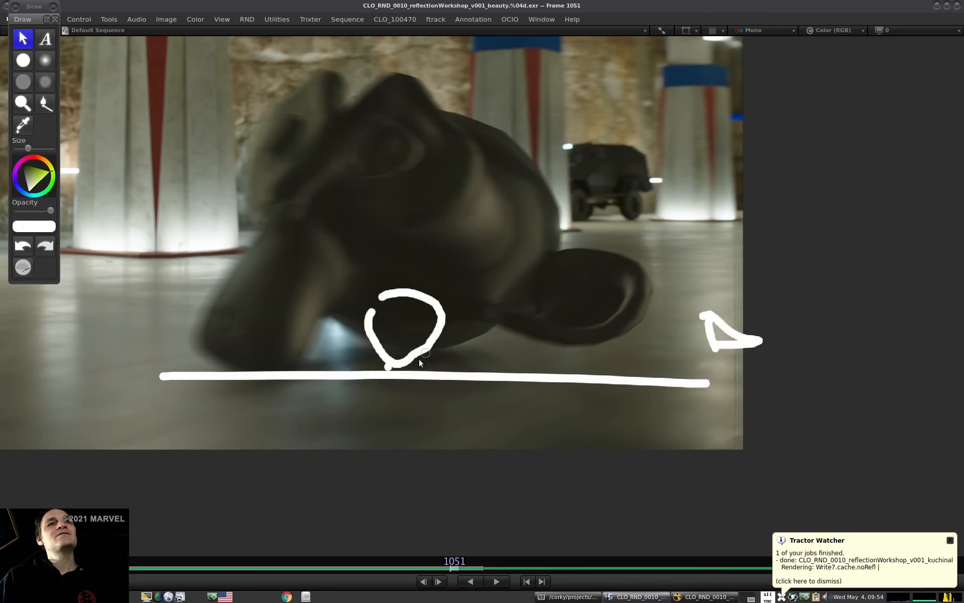
left_click_drag(440, 372, 426, 363)
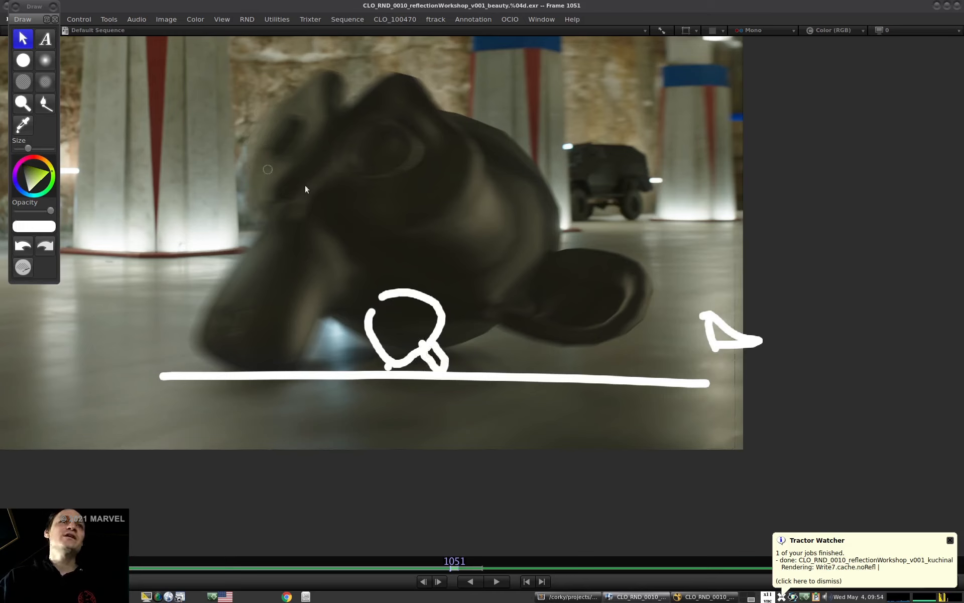
Reduce the brush size and draw thin dashed rays towards the sketched object and the camera symbol, plus a line beneath the floor.
left_click_drag(24, 150, 18, 149)
mouse_move(182, 106)
left_mouse_down()
mouse_move(304, 227)
mouse_move(373, 274)
left_mouse_up()
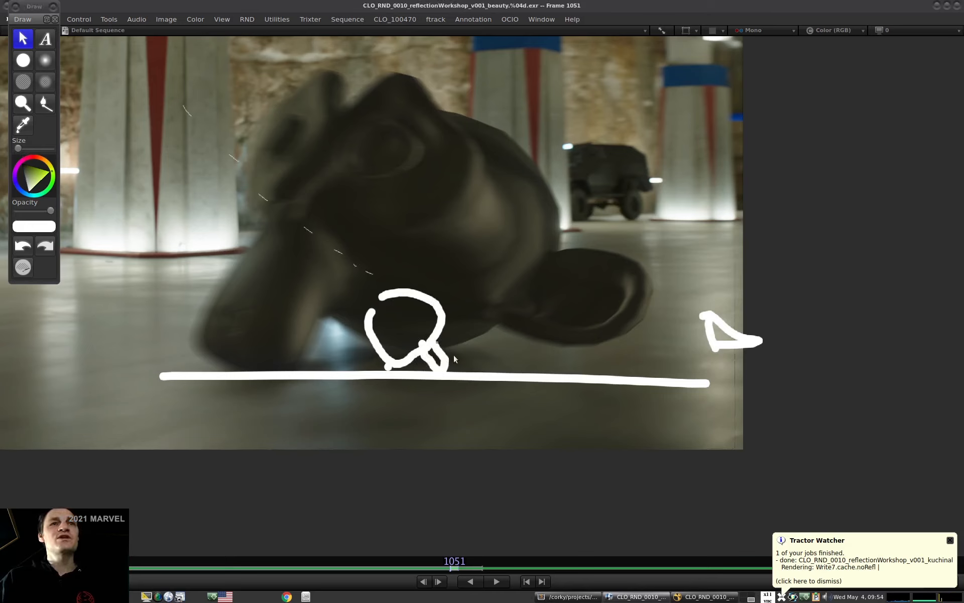
left_click_drag(482, 364, 709, 326)
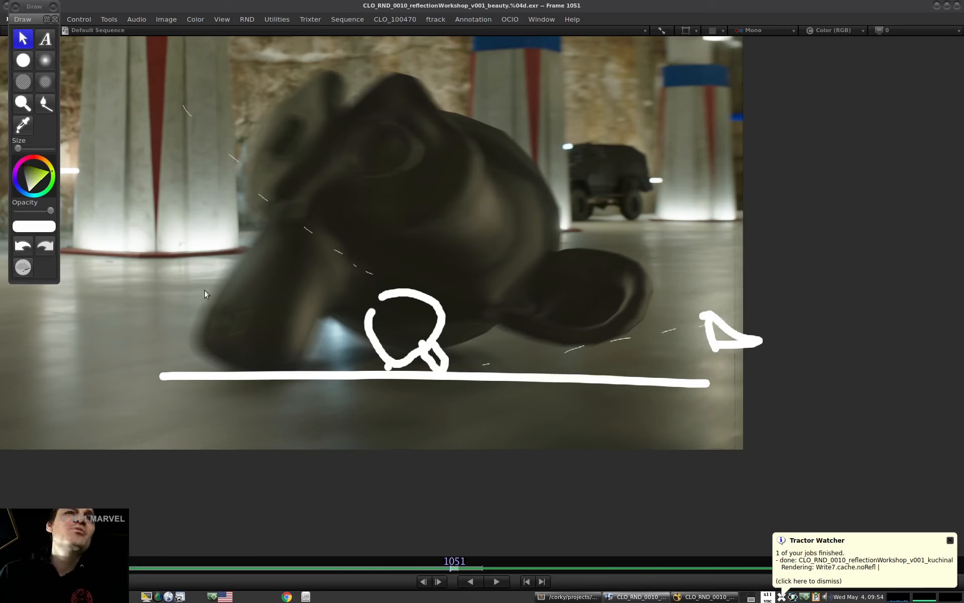
left_click_drag(451, 387, 668, 386)
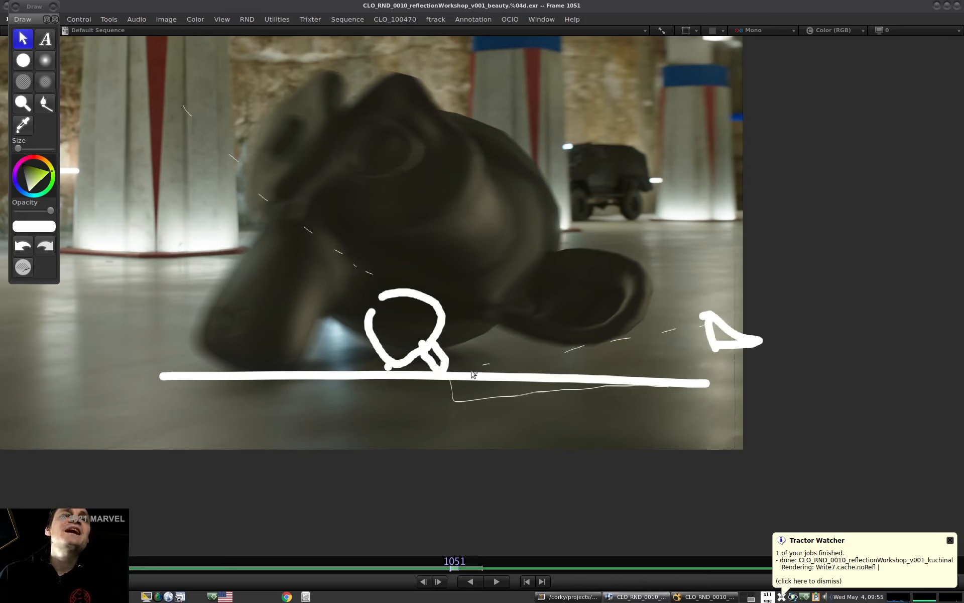
Mark a light source on the left pillar, add its ray, and outline the blue reflection area beneath the monkey.
mouse_move(166, 201)
left_mouse_down()
mouse_move(179, 189)
mouse_move(175, 203)
mouse_move(196, 206)
left_mouse_up()
left_click_drag(382, 310, 373, 300)
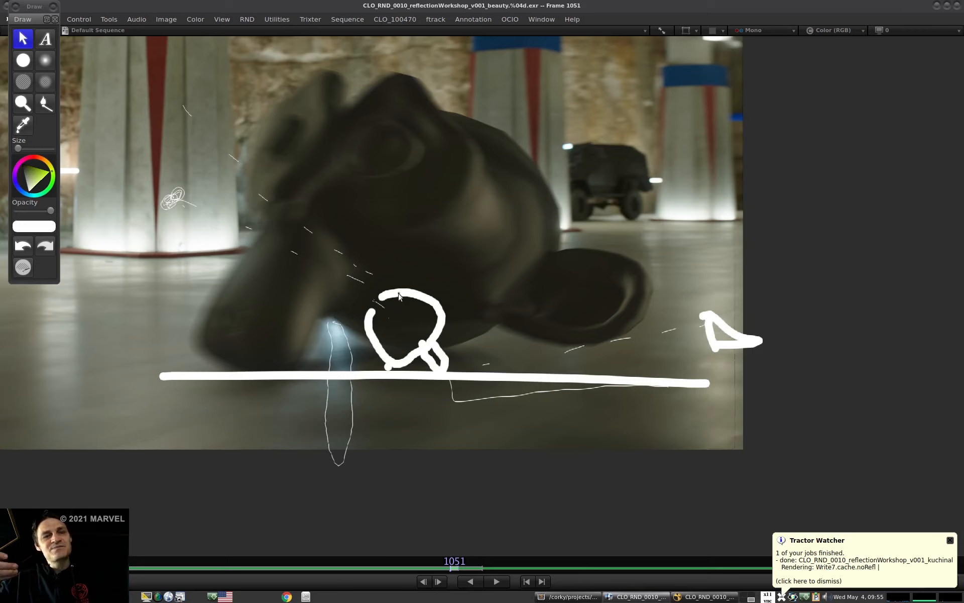
left_click_drag(306, 351, 482, 328)
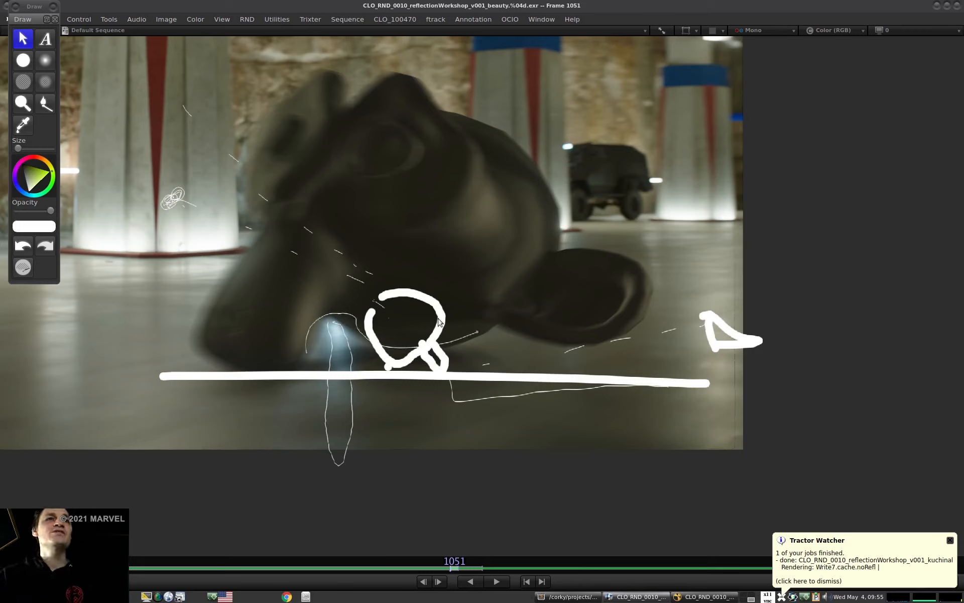
mouse_move(329, 374)
left_mouse_down()
mouse_move(330, 400)
mouse_move(381, 427)
mouse_move(330, 360)
left_mouse_up()
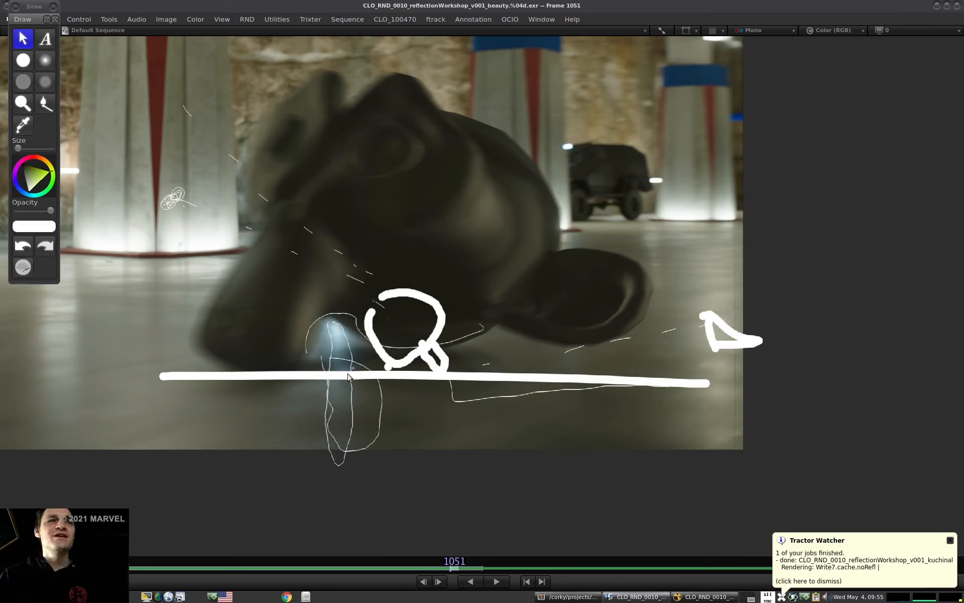
Advance to frame 1052 and annotate the blue highlight beneath the monkey with thin curved and zigzag strokes.
key("Right")
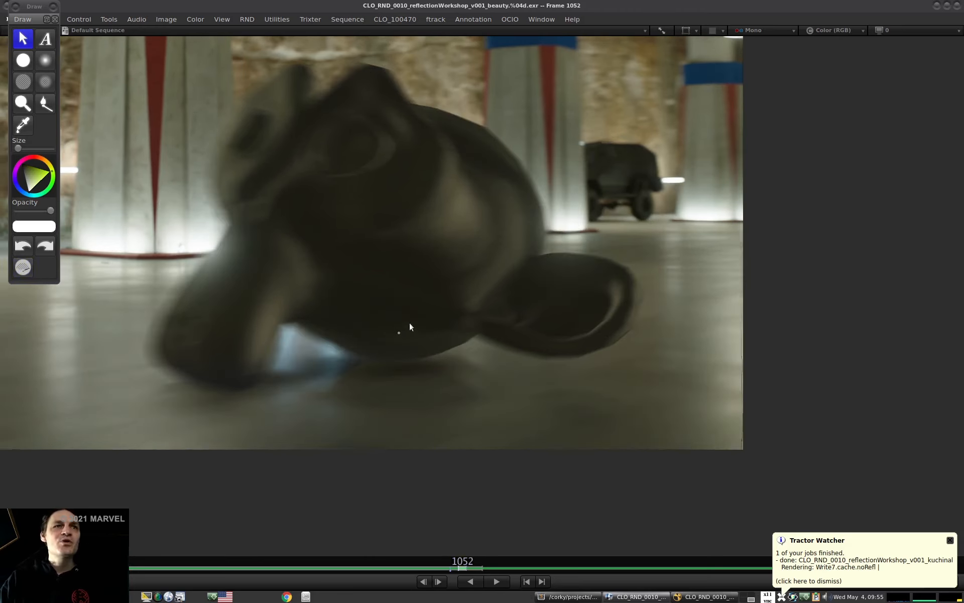
left_click_drag(374, 358, 401, 346)
left_click(339, 403)
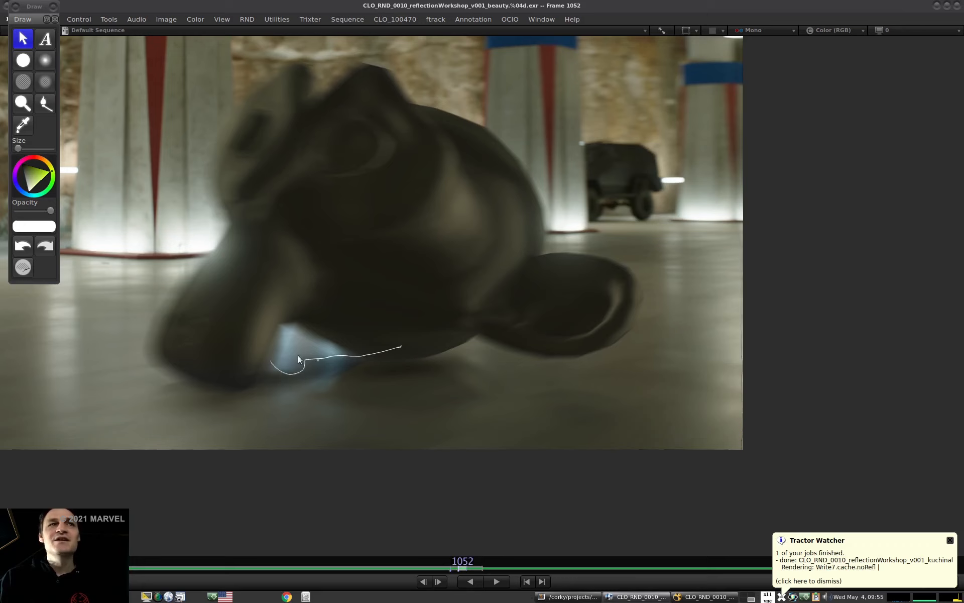
left_click(286, 333)
left_click_drag(293, 357, 290, 367)
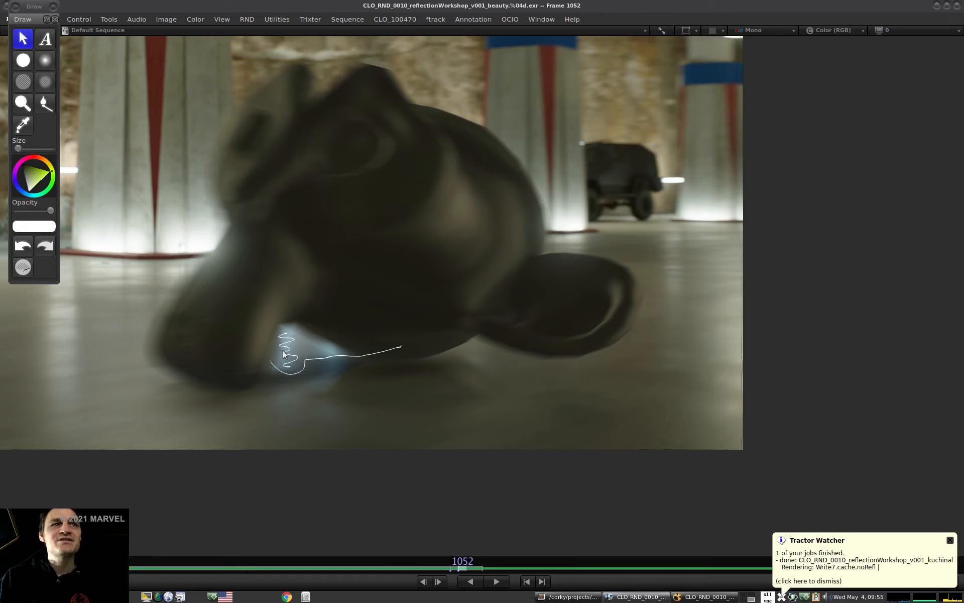
Go to frame 1050 and draw a stroke downward from the blue highlight beneath the monkey.
left_click(474, 560)
left_click_drag(474, 560, 447, 564)
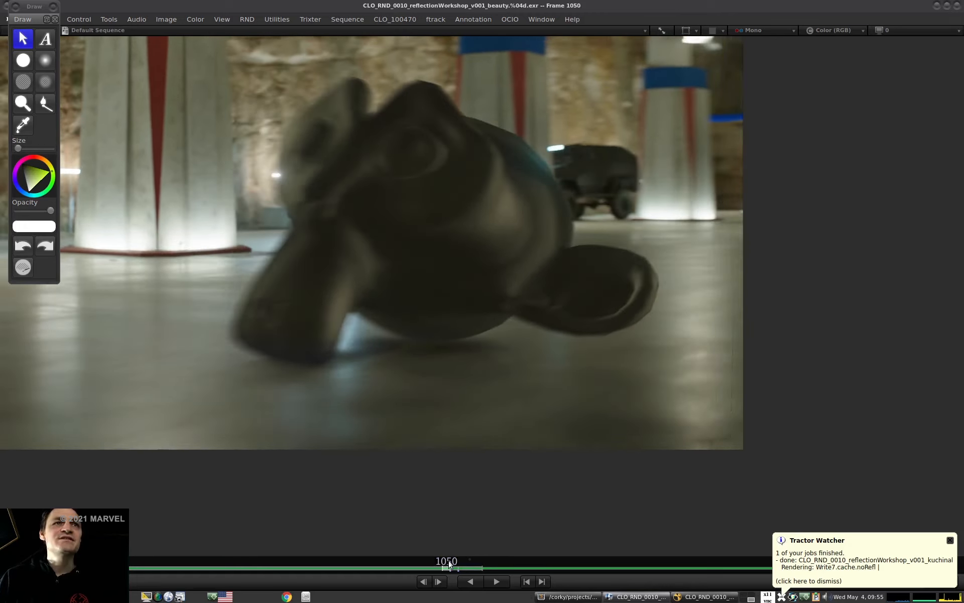
left_click_drag(361, 324, 336, 484)
Go to frame 1040 and annotate the shadow beneath the monkey and the vertical reflection direction with thin strokes.
left_click_drag(406, 562, 367, 552)
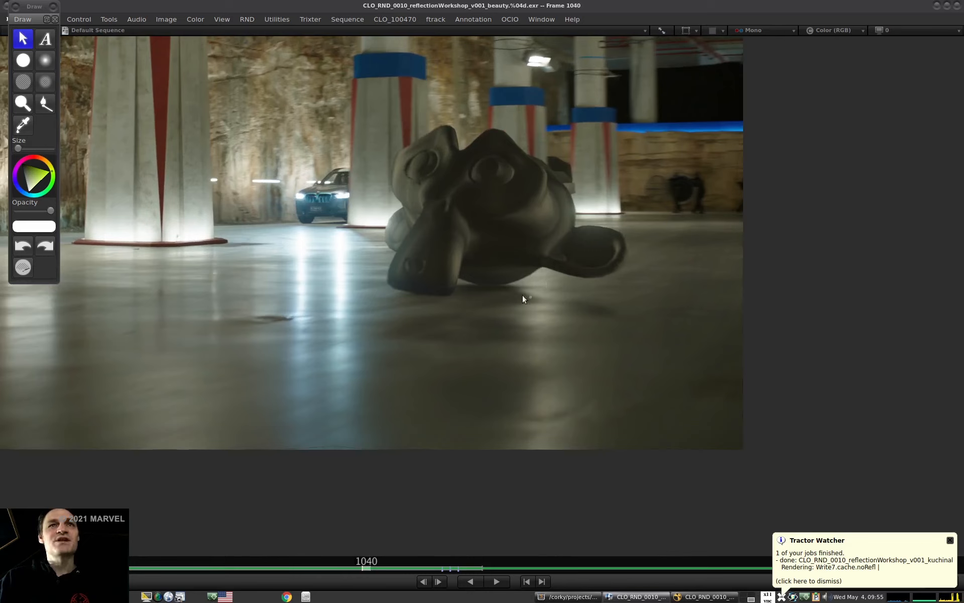
left_click_drag(587, 310, 550, 309)
mouse_move(525, 165)
left_mouse_down()
mouse_move(549, 285)
mouse_move(526, 485)
left_mouse_up()
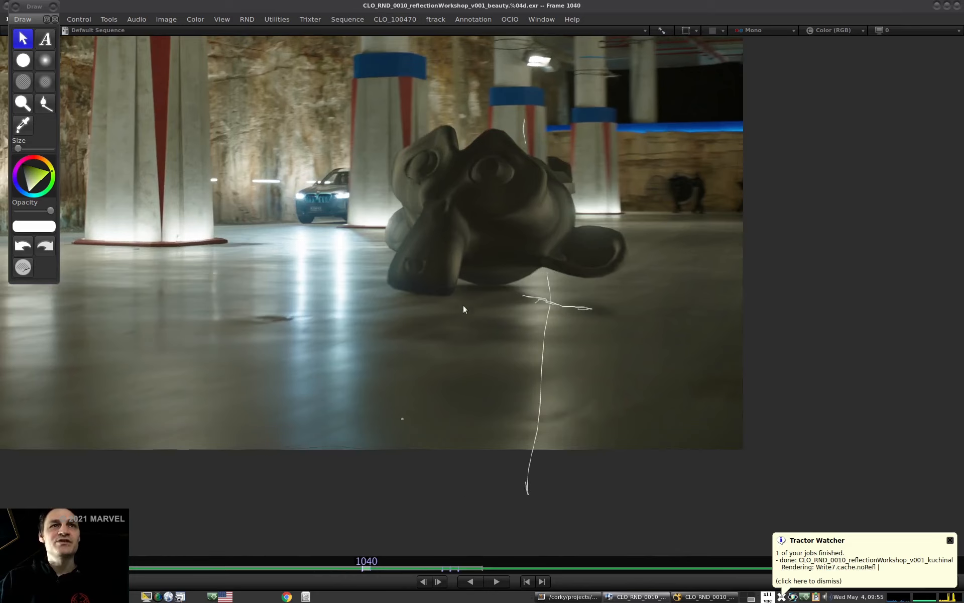
mouse_move(425, 311)
left_mouse_down()
mouse_move(550, 381)
mouse_move(497, 285)
left_mouse_up()
Scrub the beauty render to frame 1046 and step two frames forward to review the floor reflection.
mouse_move(366, 563)
left_mouse_down()
mouse_move(431, 560)
mouse_move(415, 560)
left_mouse_up()
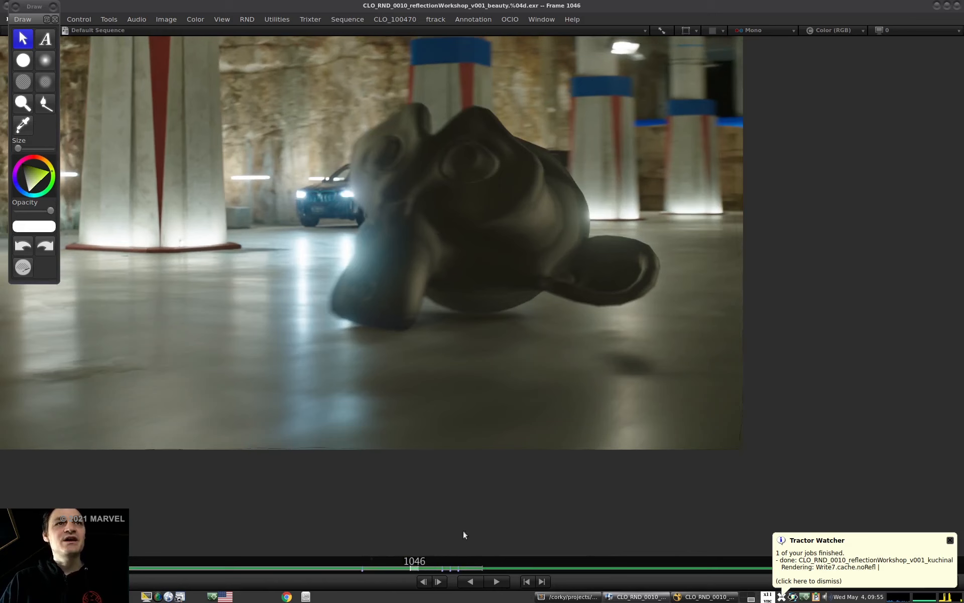
key("Right")
key("Right")
Switch to Nuke, look over the whole node graph, and view the final merge of the comp.
key("alt+Tab")
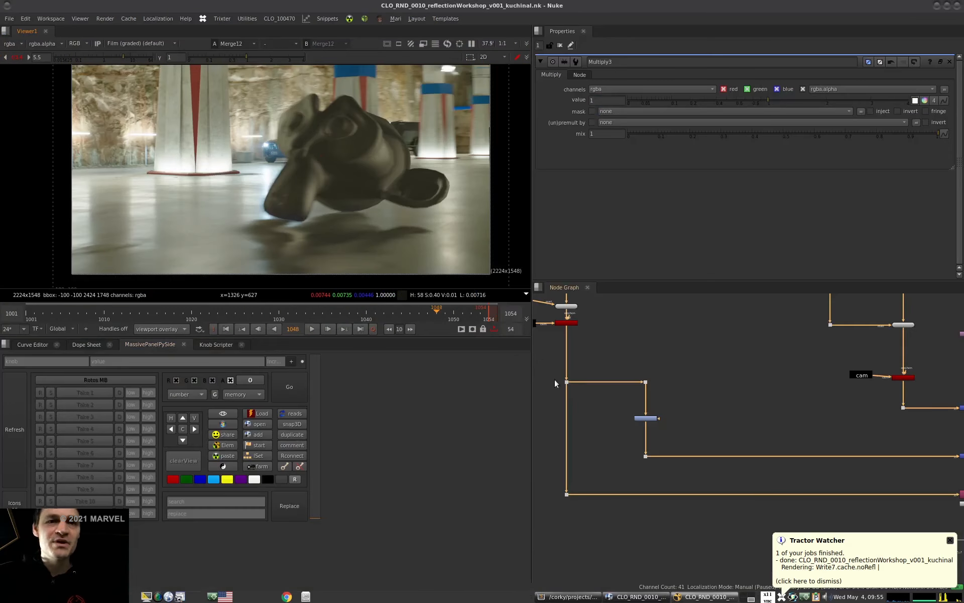
scroll(634, 429, "down", 8)
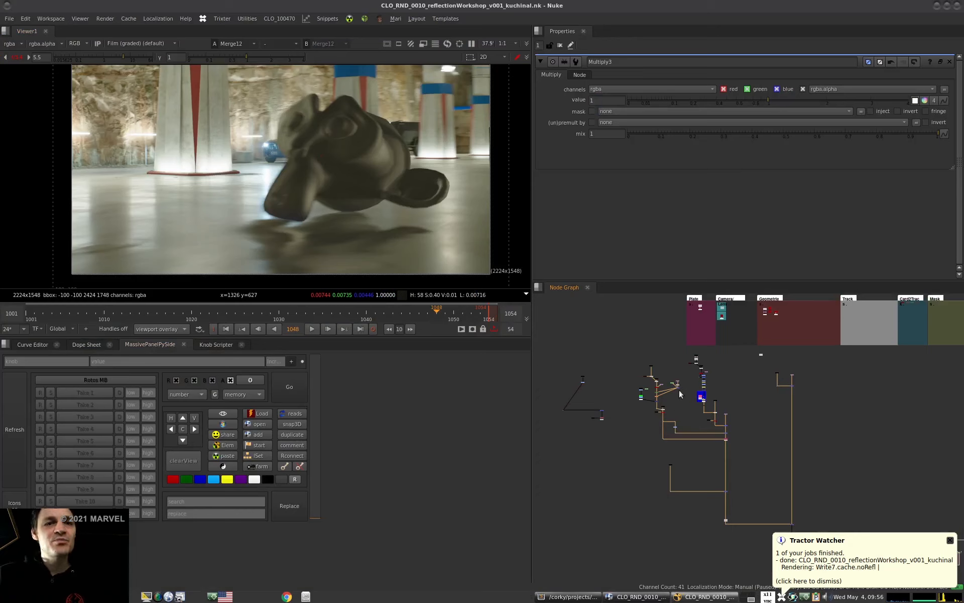
left_click_drag(620, 357, 688, 441)
left_click_drag(722, 349, 690, 405)
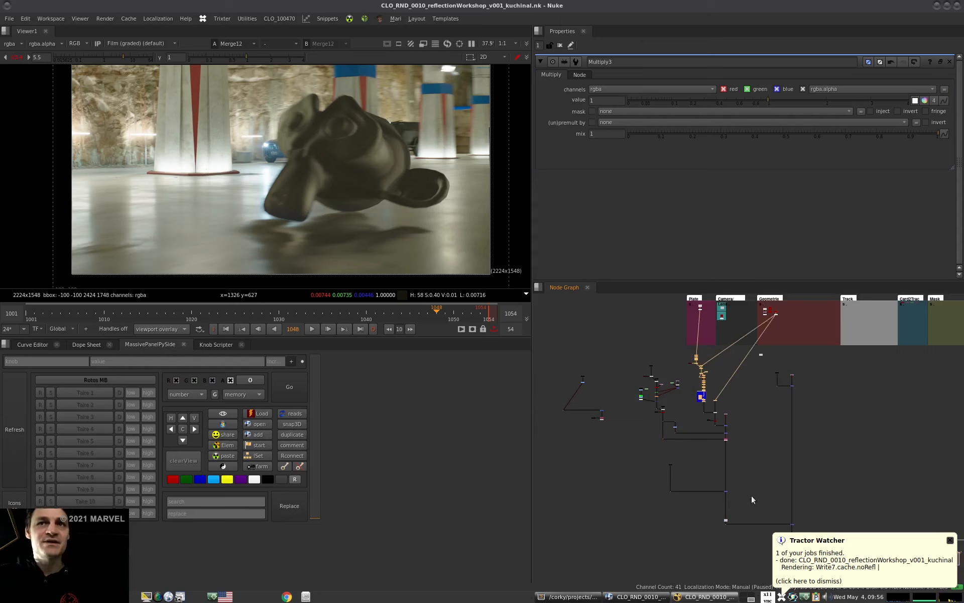
middle_click_drag(752, 496, 743, 468)
left_click(783, 496)
key("1")
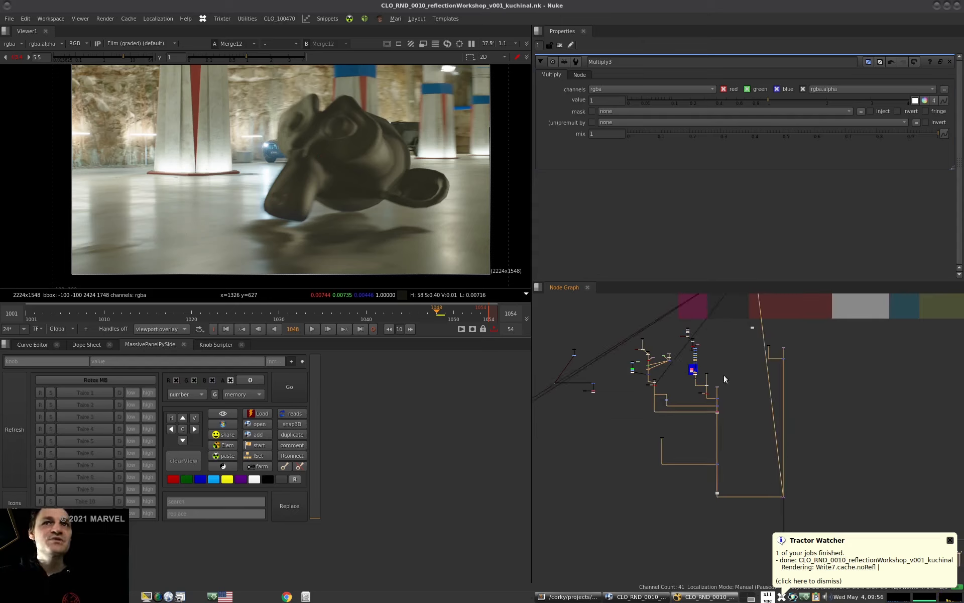
Open the RoughEdgeMy1 node in the ground-card branch and set its amount to 90.
scroll(701, 334, "up", 10)
key("ctrl")
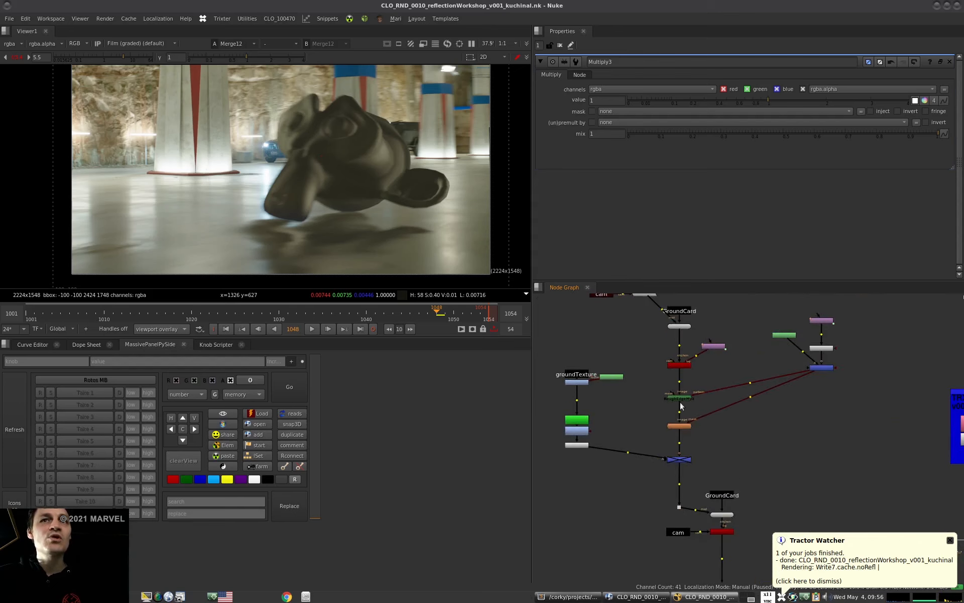
double_click(678, 398)
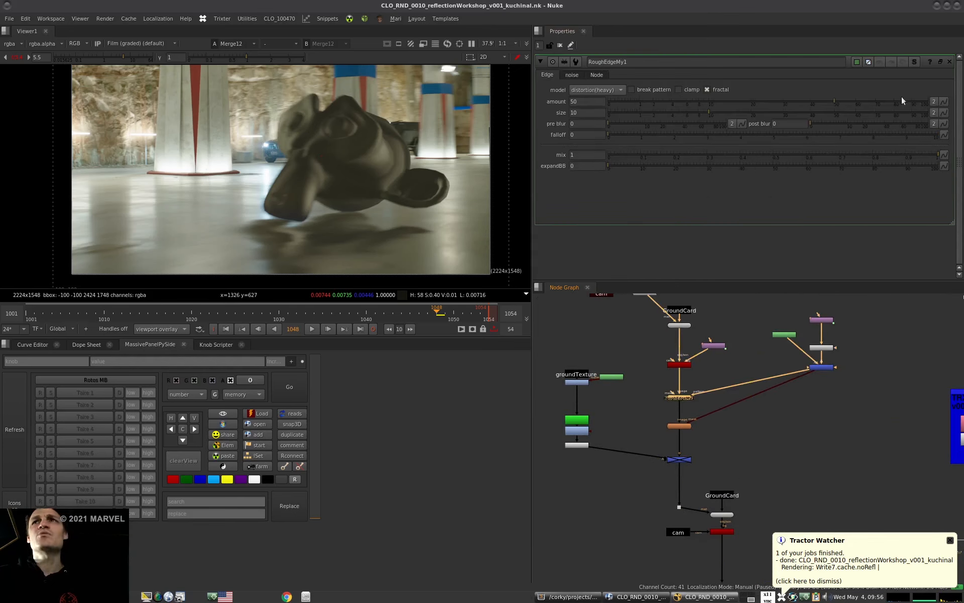
left_click(587, 102)
key("Left")
key("Up")
key("Up")
key("Up")
key("Up")
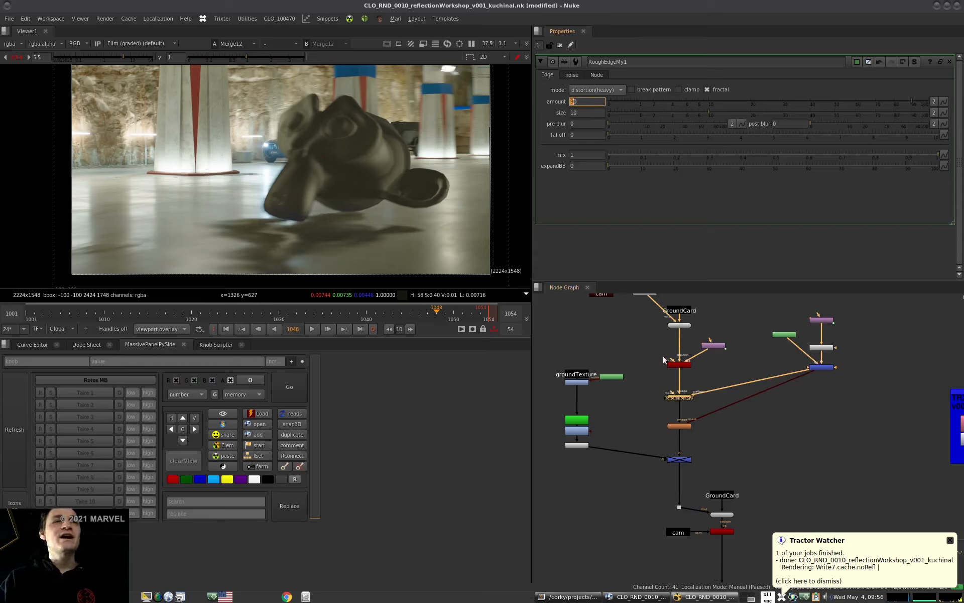
Switch to RV, dismiss the Tractor Watcher notification, and return to Nuke.
scroll(662, 372, "down", 5)
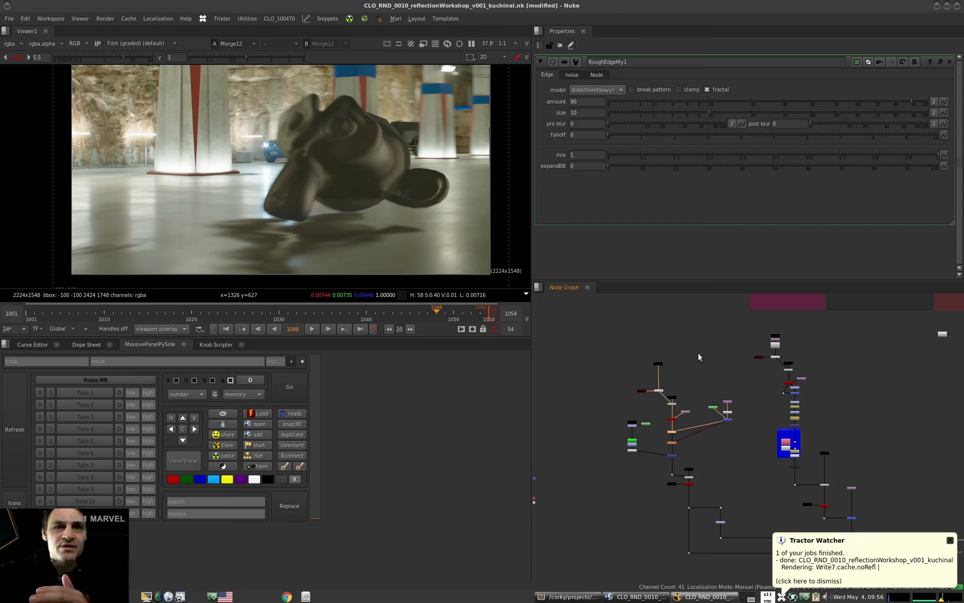
left_click(637, 597)
left_click(948, 540)
key("alt+Tab")
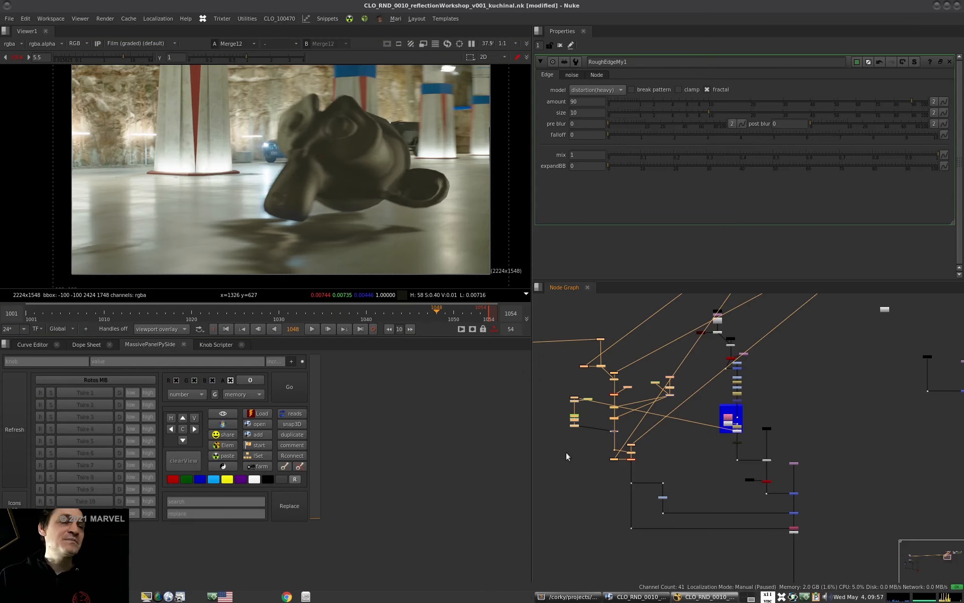
Move the top node of the small detached branch directly above the corner dot beneath it, straightening the connection.
scroll(685, 427, "down", 5)
middle_click_drag(621, 454, 613, 453)
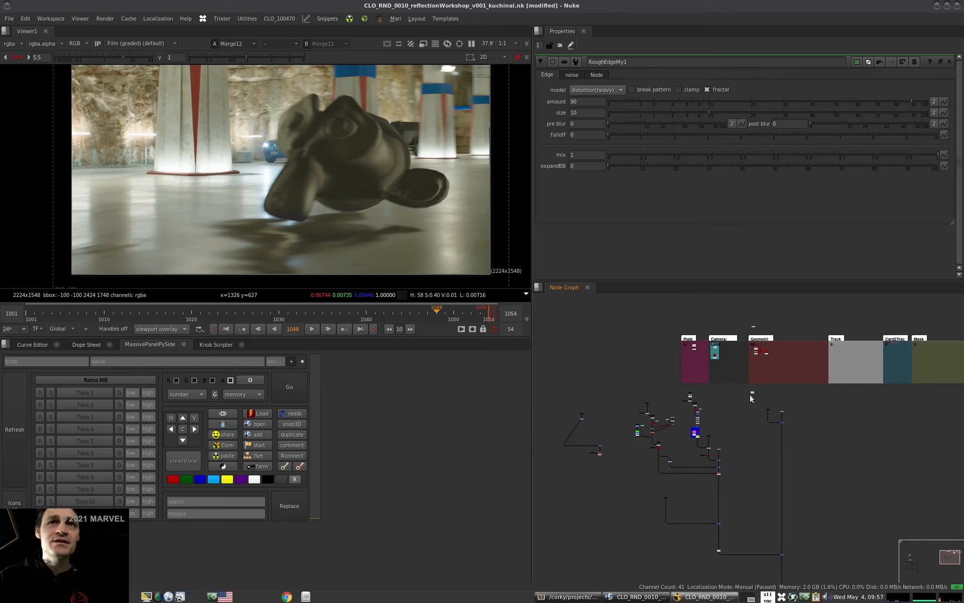
left_click_drag(599, 399, 565, 437)
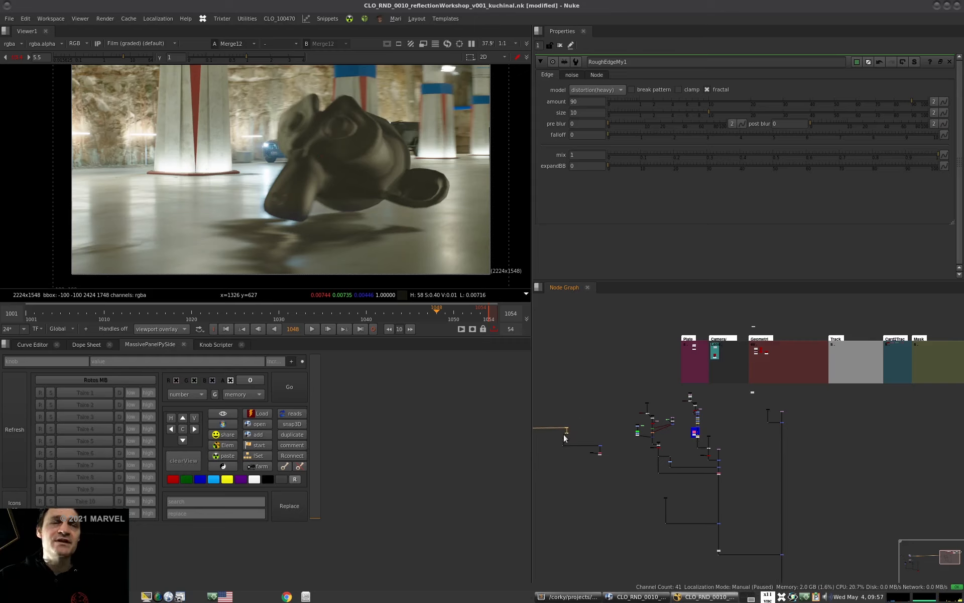
left_click(583, 406)
middle_click_drag(595, 388, 601, 398)
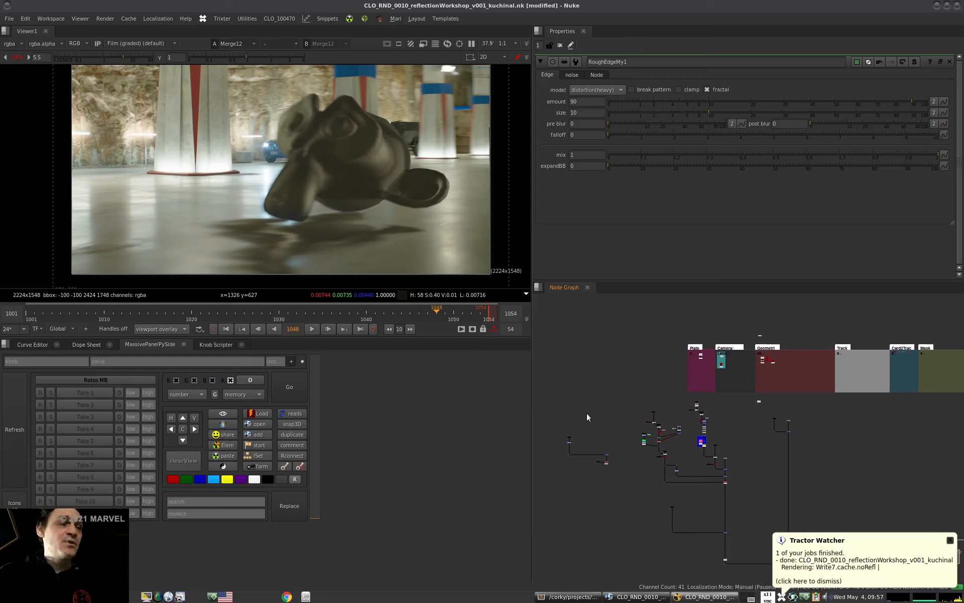
middle_click_drag(621, 423, 602, 376)
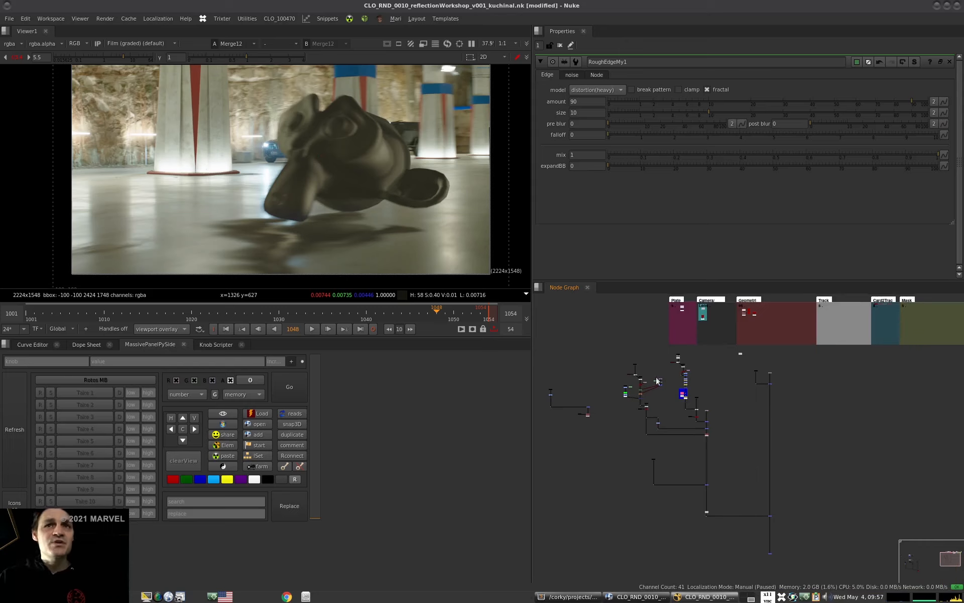
scroll(675, 376, "up", 3)
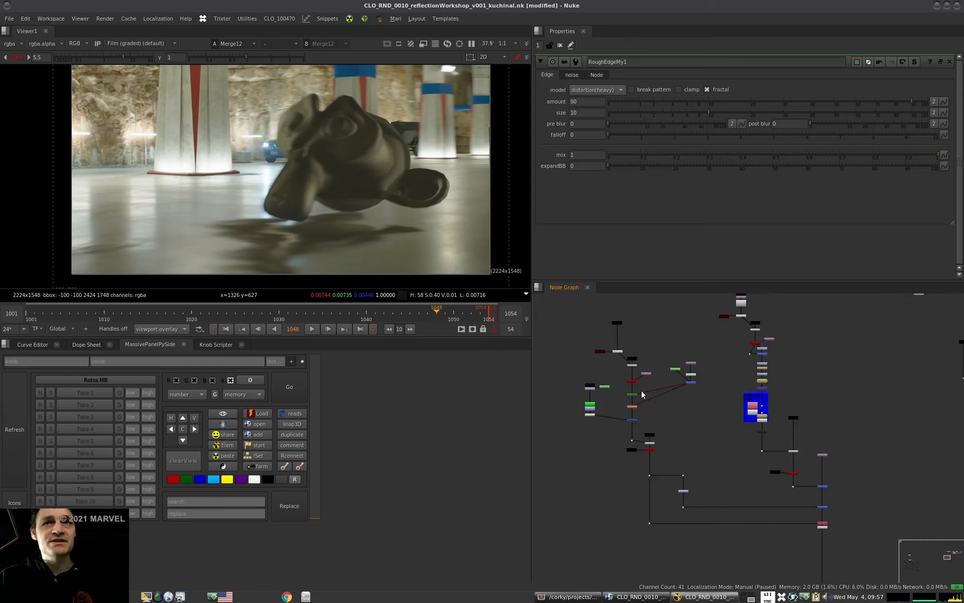
Look past the small detached branch and view the ScanlineRender output of the ground-card branch.
scroll(687, 407, "down", 3)
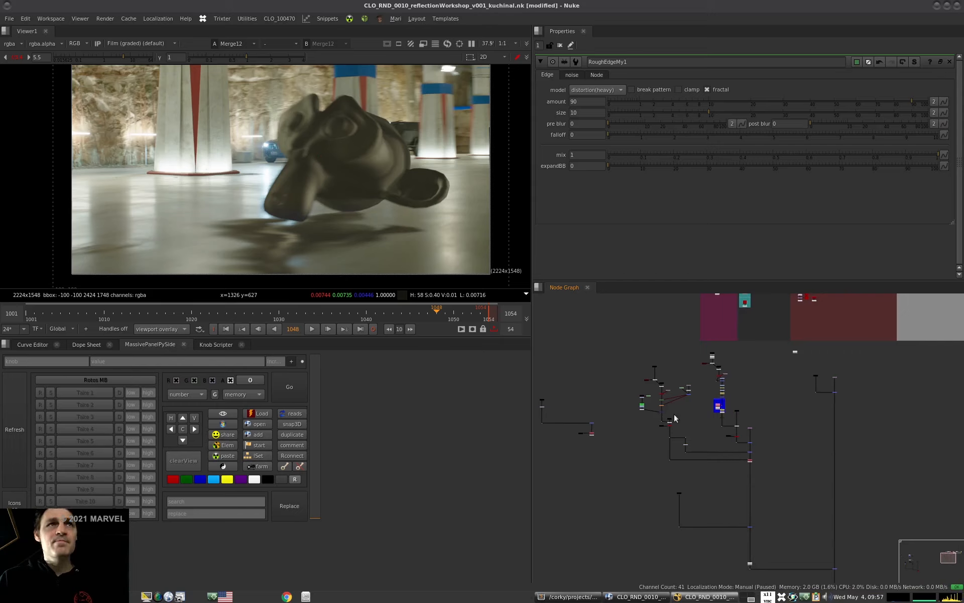
middle_click_drag(600, 388, 641, 383)
left_click_drag(641, 383, 582, 442)
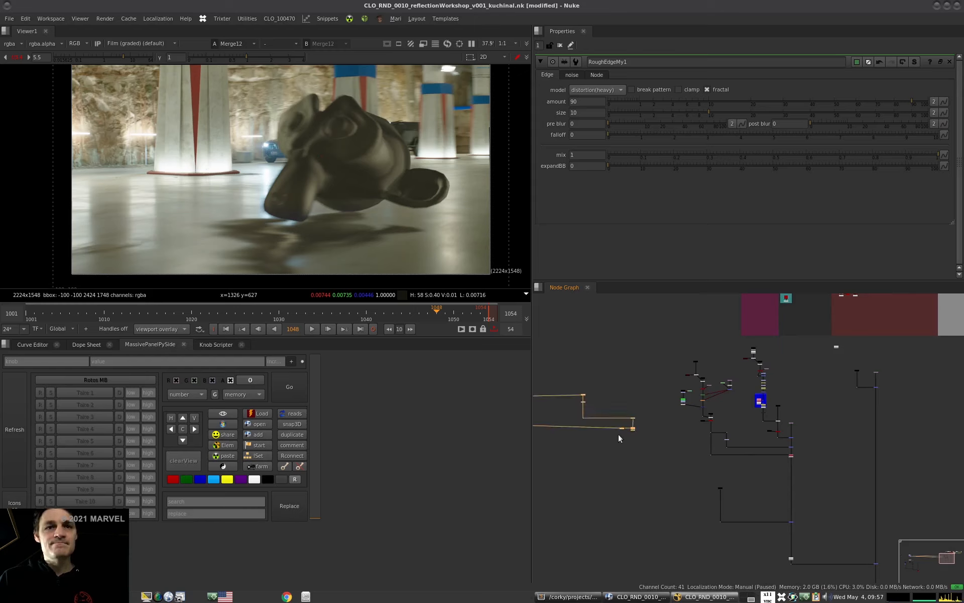
left_click(745, 413)
scroll(782, 422, "up", 4)
left_click(774, 441)
key("1")
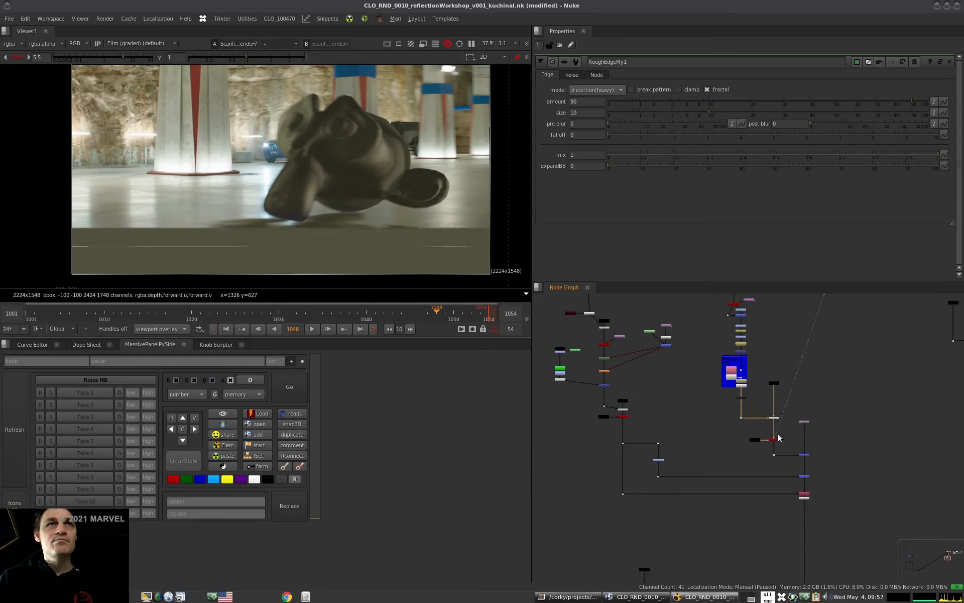
Go to frame 1018 and view the Merge18 result, enlarged around the floor reflection.
left_click_drag(369, 311, 174, 310)
left_click(803, 476)
key("1")
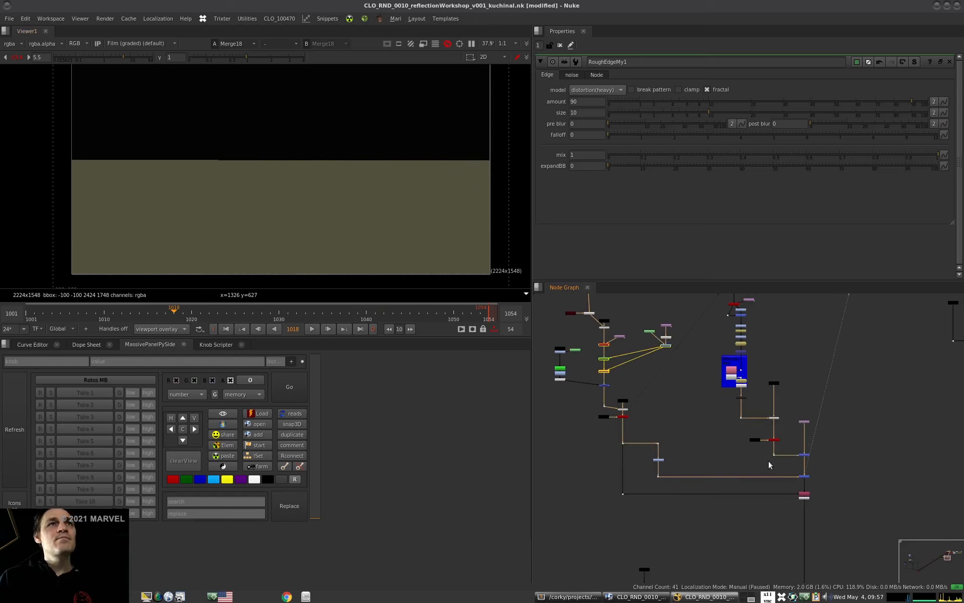
scroll(358, 211, "up", 2)
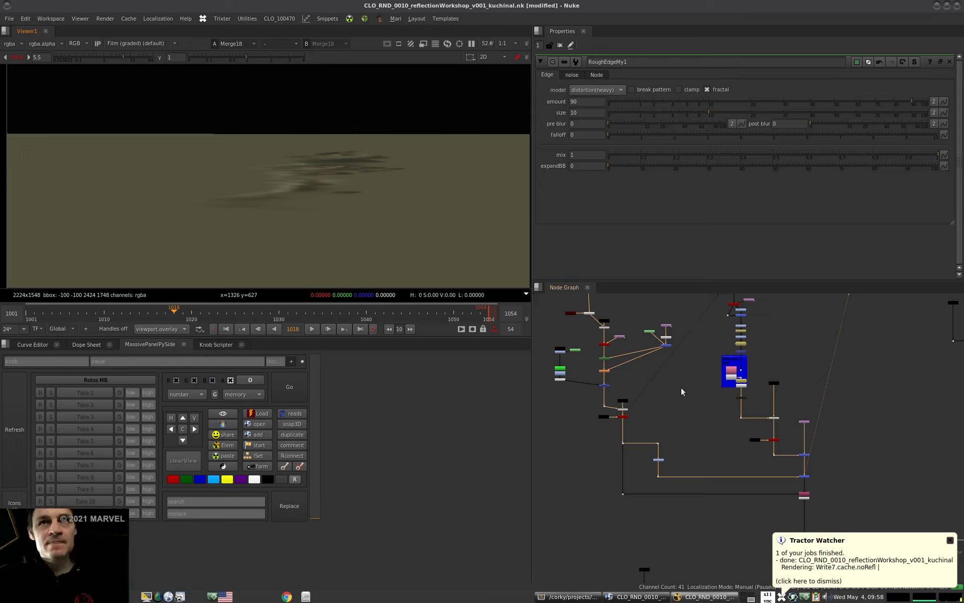
View FrameHold5 in the blue TRXcache branch, move the groundTexture node aside from the main line, and view ConstantPro1.
scroll(739, 379, "up", 5)
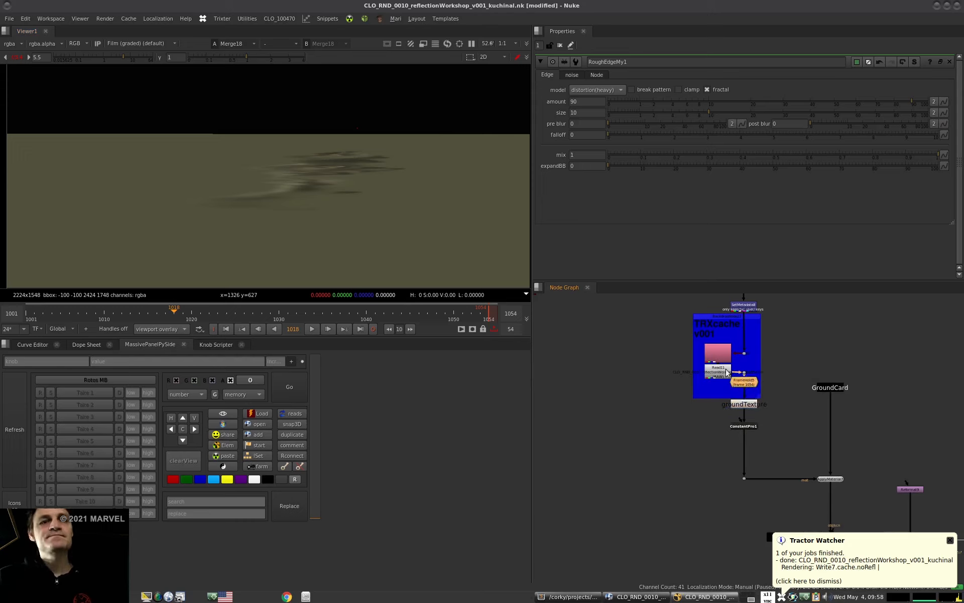
key("1")
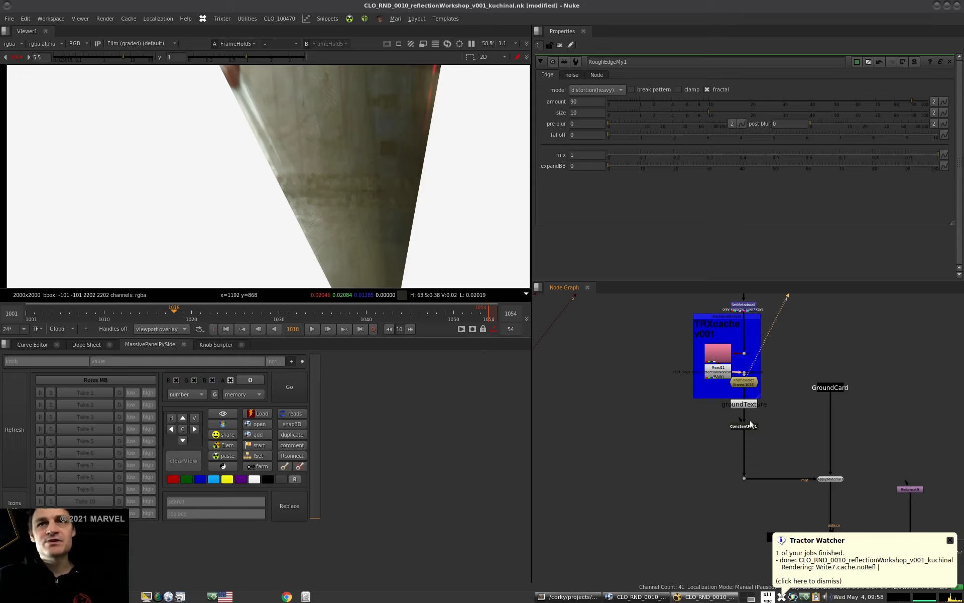
left_click_drag(758, 409, 784, 404)
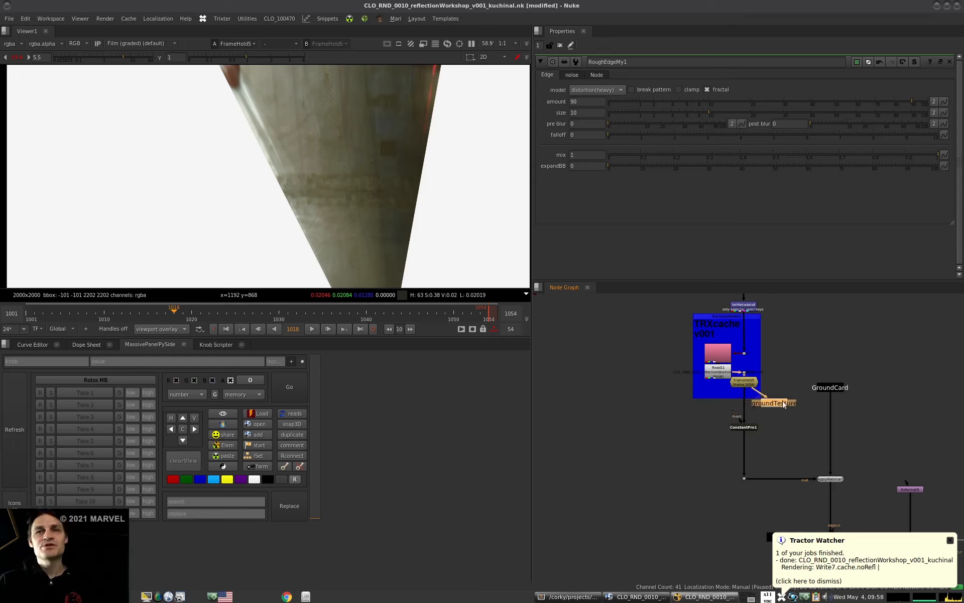
left_click(741, 425)
key("1")
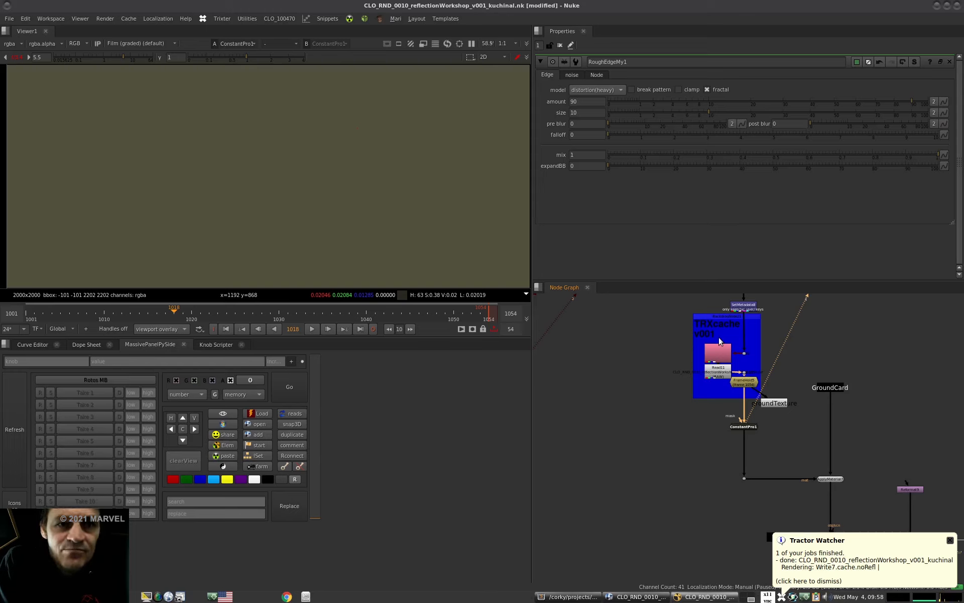
left_click(649, 401)
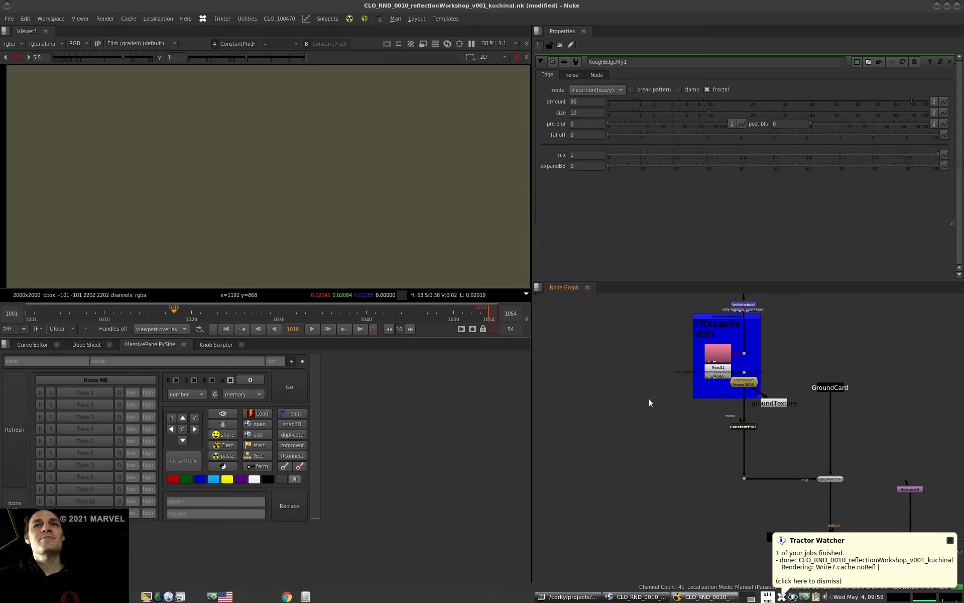
Show the node graph full screen and look over the Monkey Reflections and REFLECTION ADDITION sections.
scroll(666, 452, "down", 7)
scroll(695, 382, "up", 3)
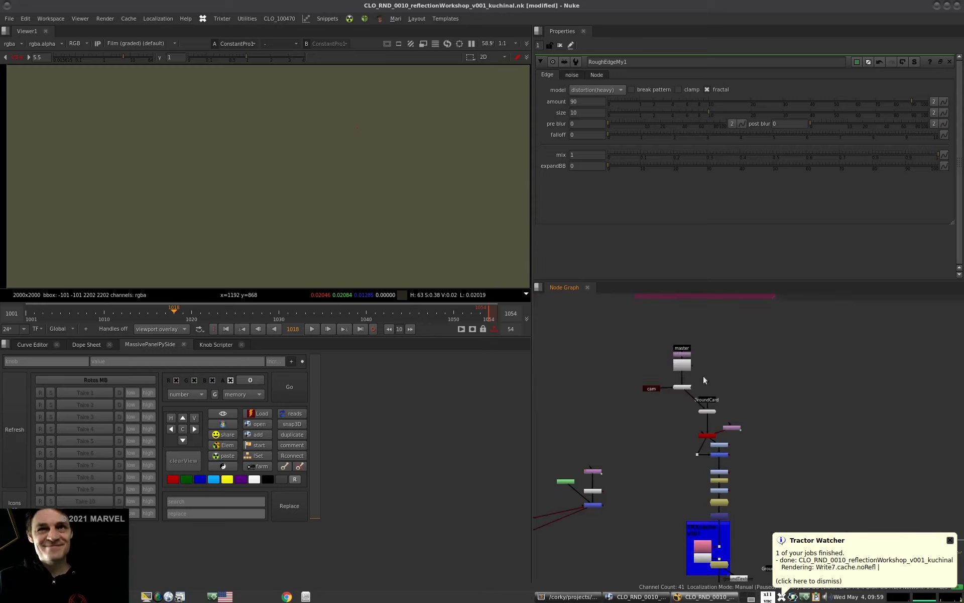
scroll(727, 399, "down", 5)
key("space")
scroll(703, 390, "down", 5)
middle_click_drag(665, 404, 594, 297)
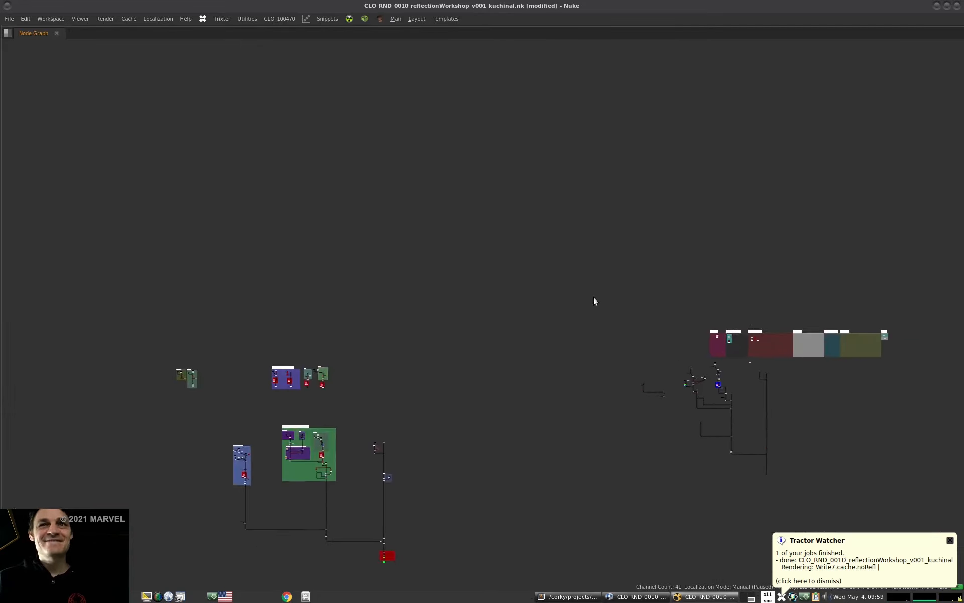
scroll(240, 306, "up", 6)
middle_click_drag(240, 306, 555, 180)
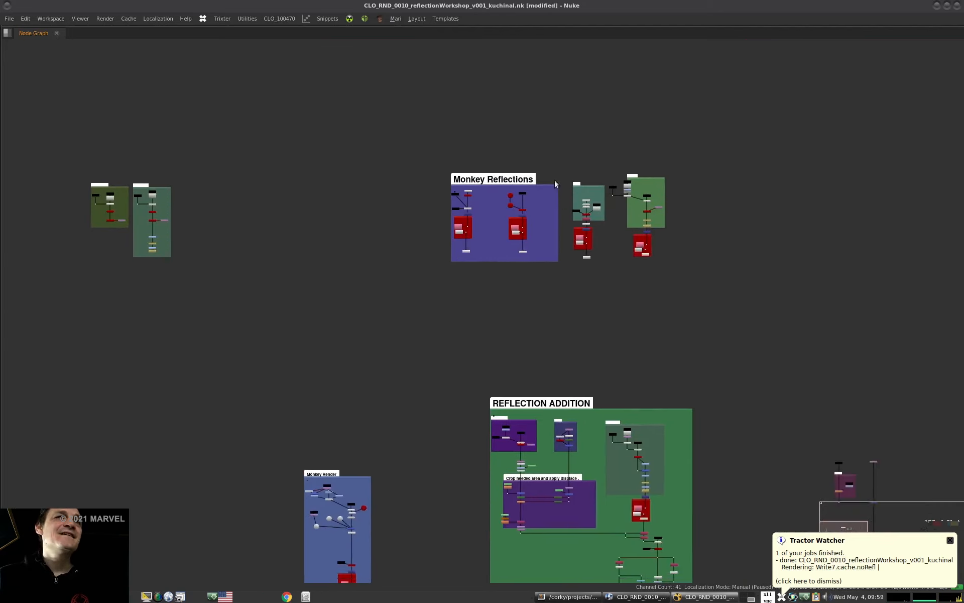
middle_click_drag(558, 405, 526, 334)
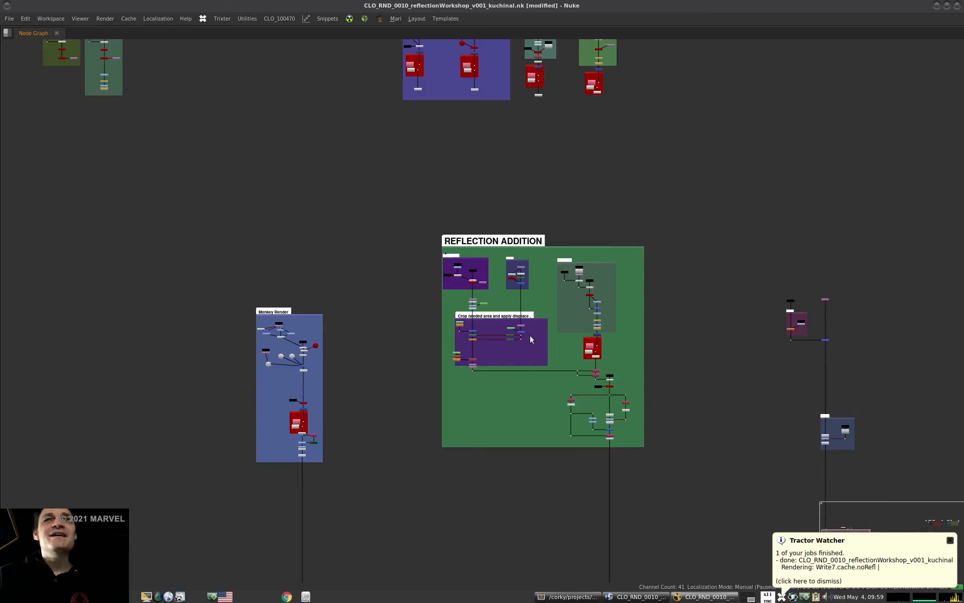
scroll(522, 345, "down", 3)
middle_click_drag(549, 330, 490, 344)
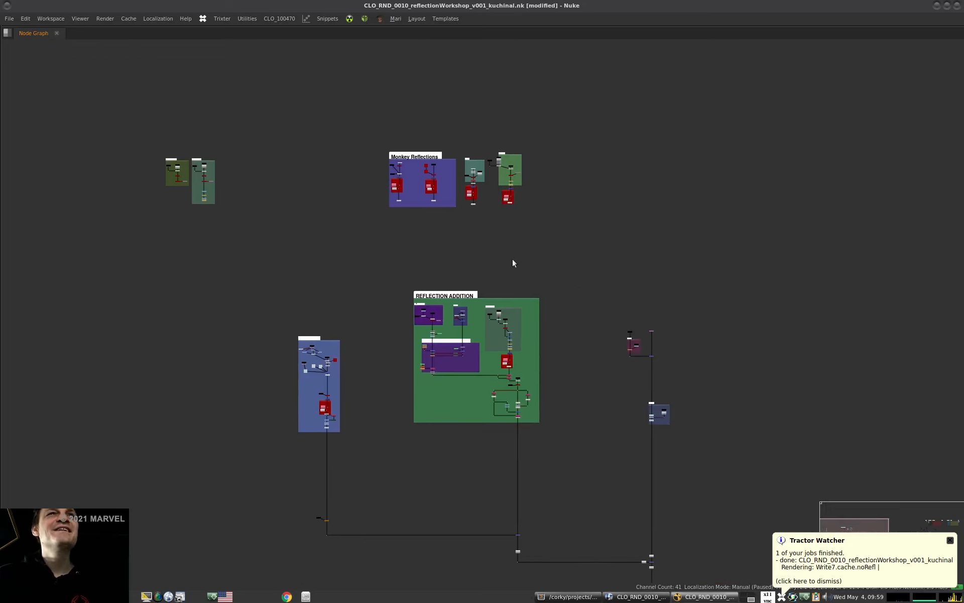
View the MAXIMUM node at the end of the green Maximum branch and return to the full workspace layout.
scroll(563, 256, "up", 6)
left_click_drag(420, 361, 466, 329)
key("1")
left_click(463, 343)
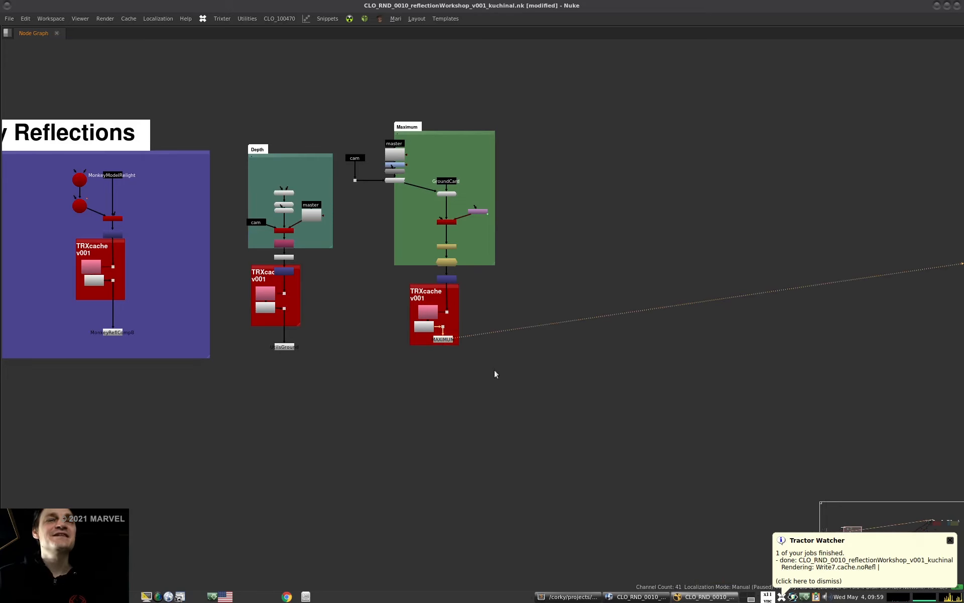
key("space")
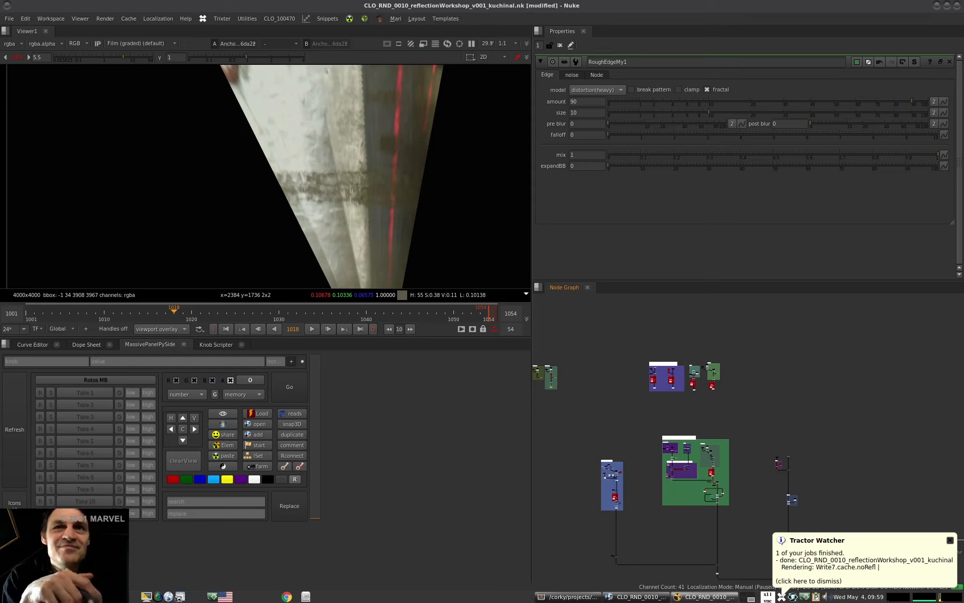
Find the Maximum group in the node graph and view its FrameHold1 node.
middle_click_drag(663, 397, 773, 377)
scroll(849, 357, "up", 5)
middle_click_drag(674, 357, 697, 425)
scroll(701, 420, "up", 2)
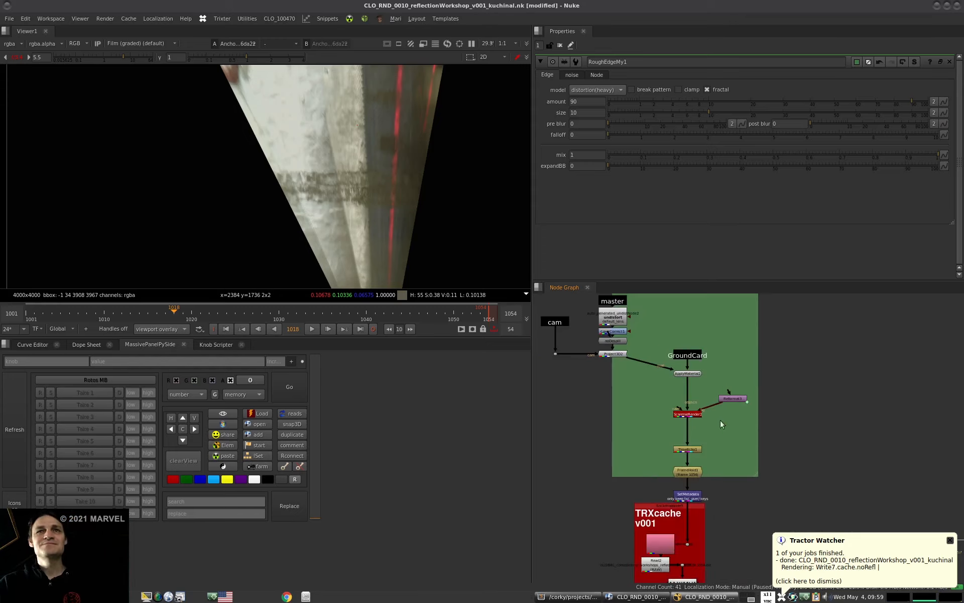
left_click(696, 473)
key("1")
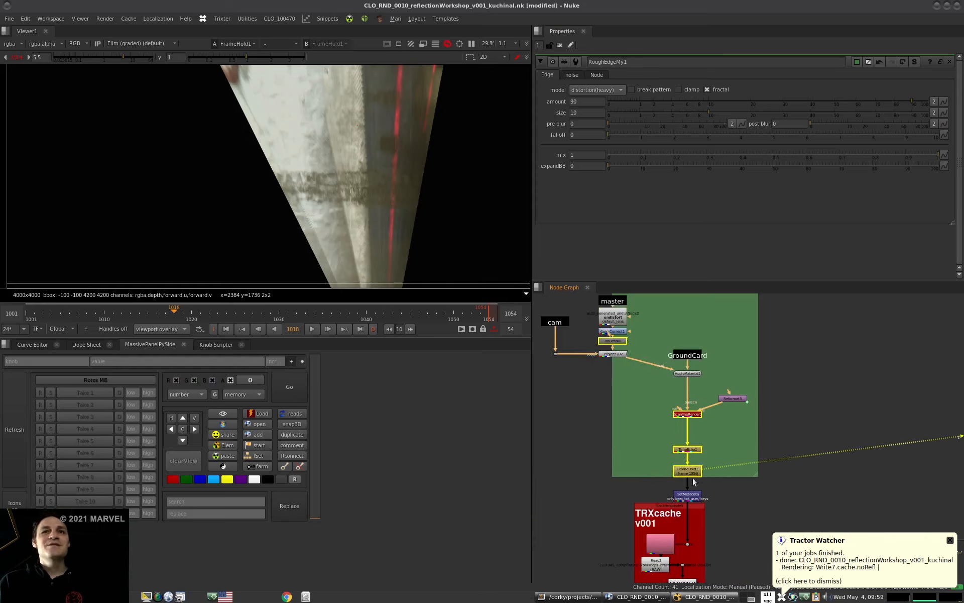
View the apDespill result of the Maximum group and go to frame 1036.
middle_click_drag(696, 570, 706, 468)
scroll(682, 412, "down", 3)
middle_click_drag(683, 412, 672, 409)
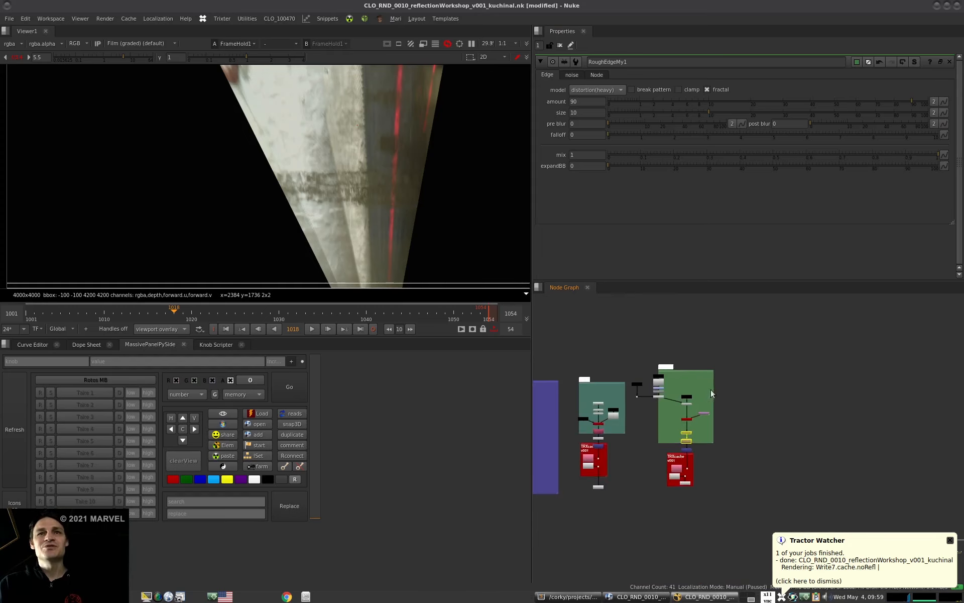
scroll(666, 380, "up", 4)
left_click(655, 365)
key("1")
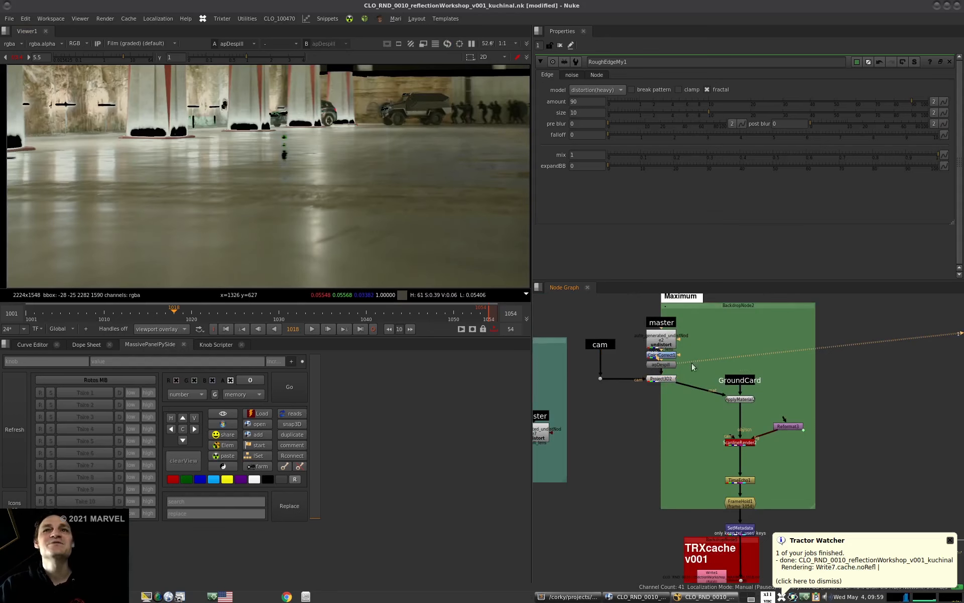
scroll(661, 366, "up", 2)
left_click_drag(190, 310, 330, 310)
Move Project3D2 and its cam input lower in the Maximum group, and open the properties of apDespill.
scroll(704, 373, "down", 3)
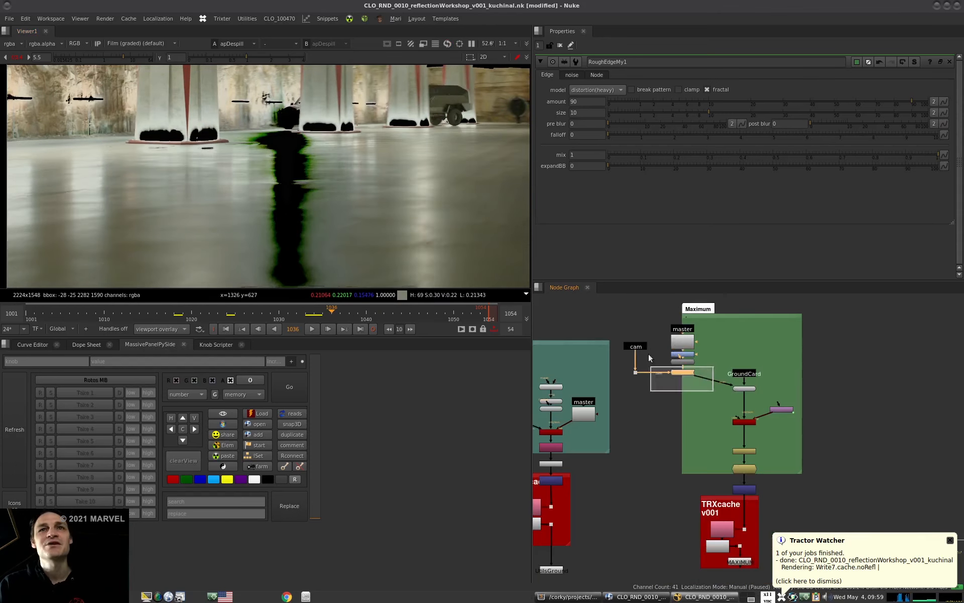
left_click_drag(692, 374, 693, 405)
left_click(685, 361)
key("1")
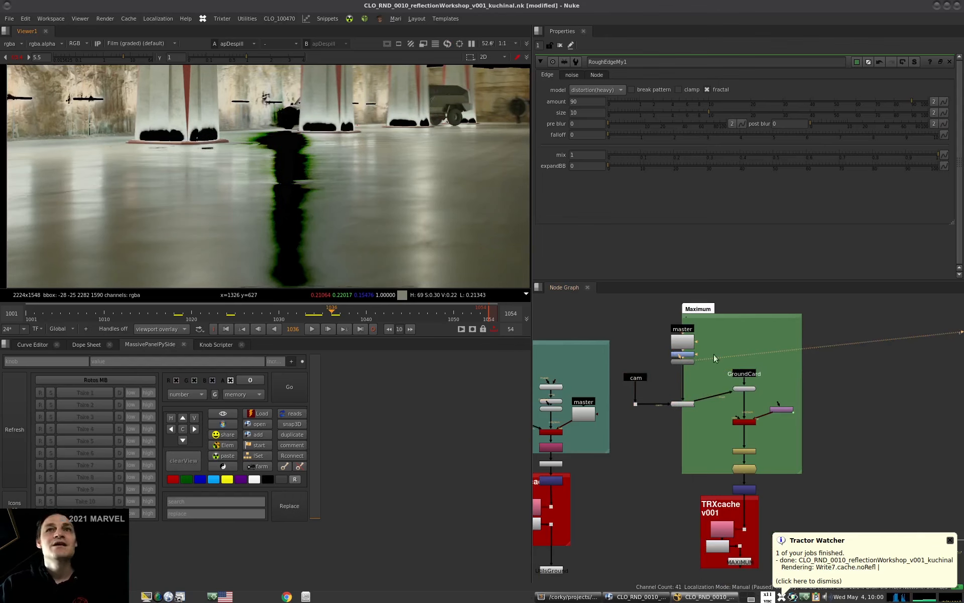
scroll(713, 355, "up", 5)
double_click(673, 410)
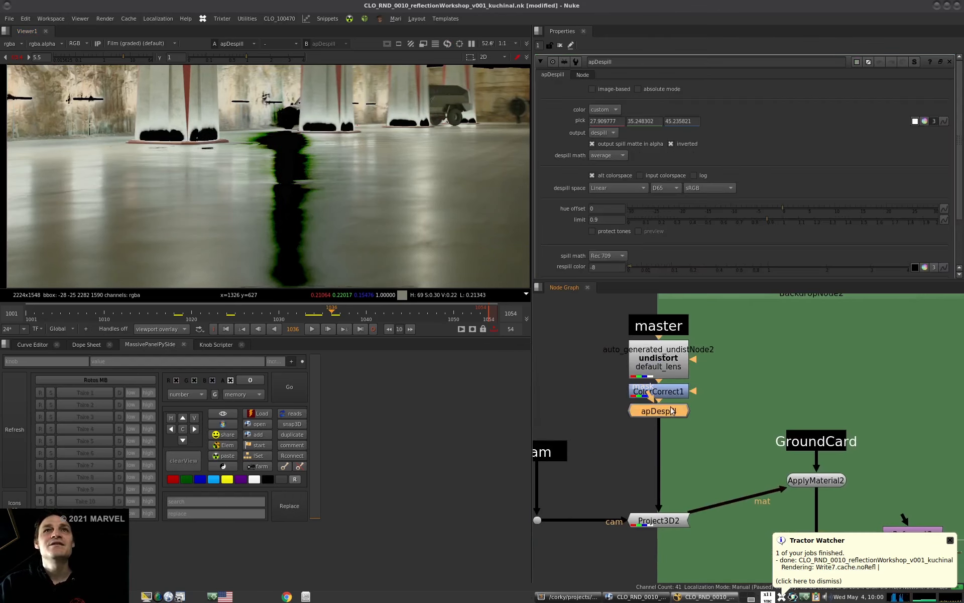
View the ScanlineRender2 output of the Maximum group and check its alpha channel.
scroll(681, 410, "down", 6)
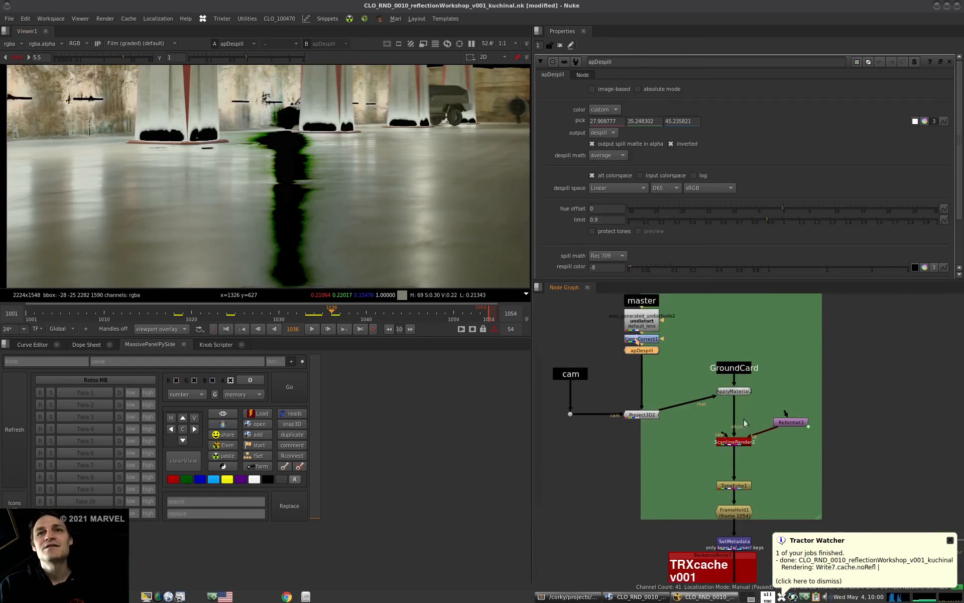
left_click(729, 415)
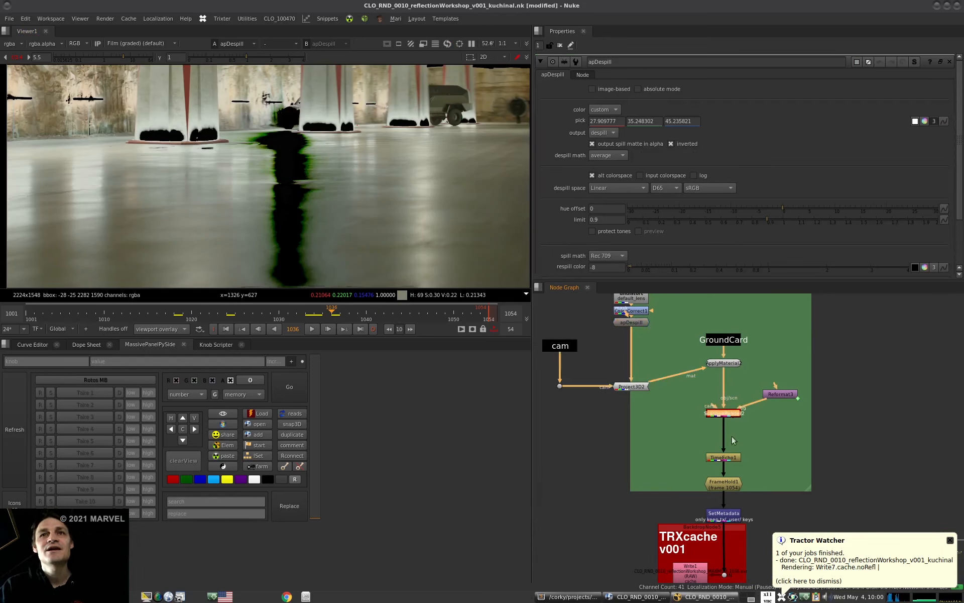
key("1")
scroll(359, 200, "down", 3)
scroll(352, 195, "up", 7)
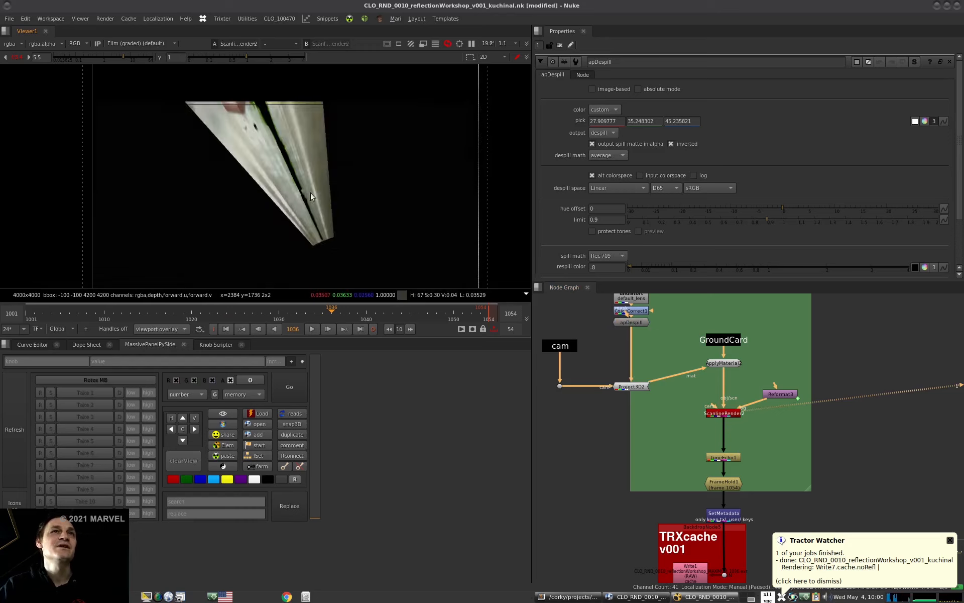
scroll(346, 193, "down", 8)
middle_click_drag(763, 494, 698, 454)
key("a")
key("a")
Add a Keyer node branching off ScanlineRender2 beside the main line and view it.
left_click(719, 393)
key("Tab")
type("keyer")
left_click(620, 405)
left_click_drag(724, 391, 698, 369)
left_click_drag(727, 399, 724, 387)
key("1")
left_click(724, 387, "ctrl")
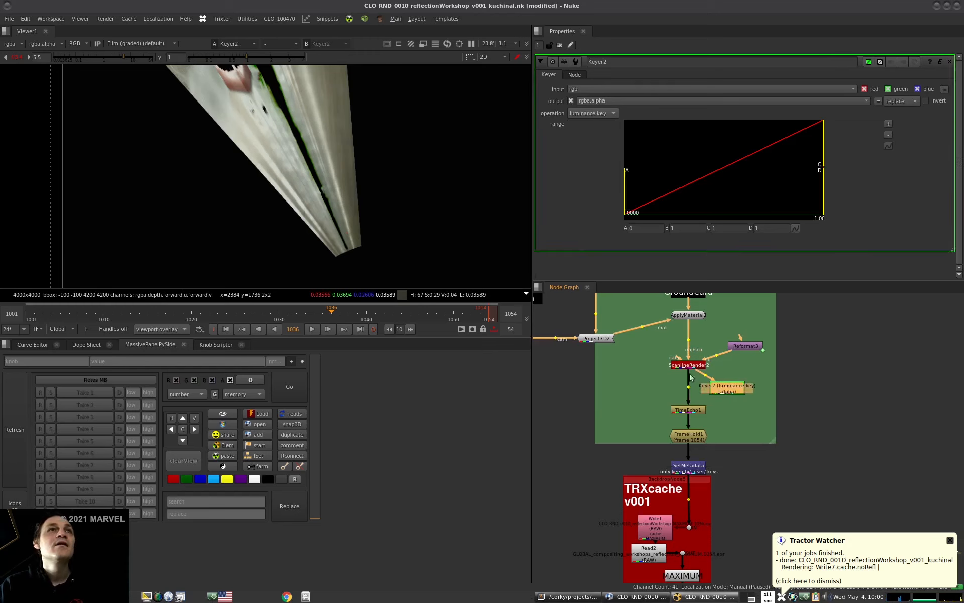
Show the alpha channel and adjust the luminance key range, keeping A near 0 and lowering B to about 0.328.
key("a")
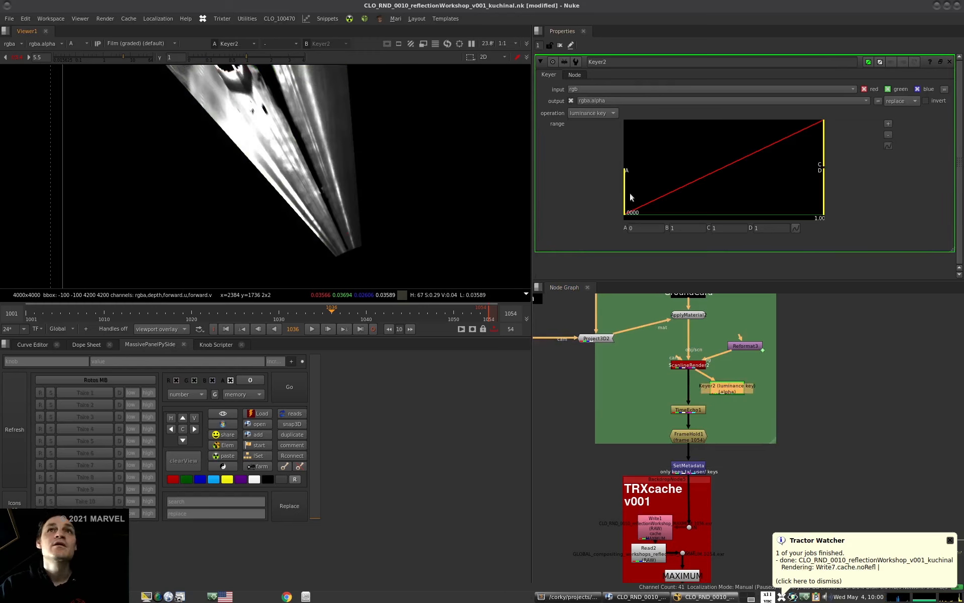
mouse_move(628, 193)
left_mouse_down()
mouse_move(647, 189)
mouse_move(625, 196)
left_mouse_up()
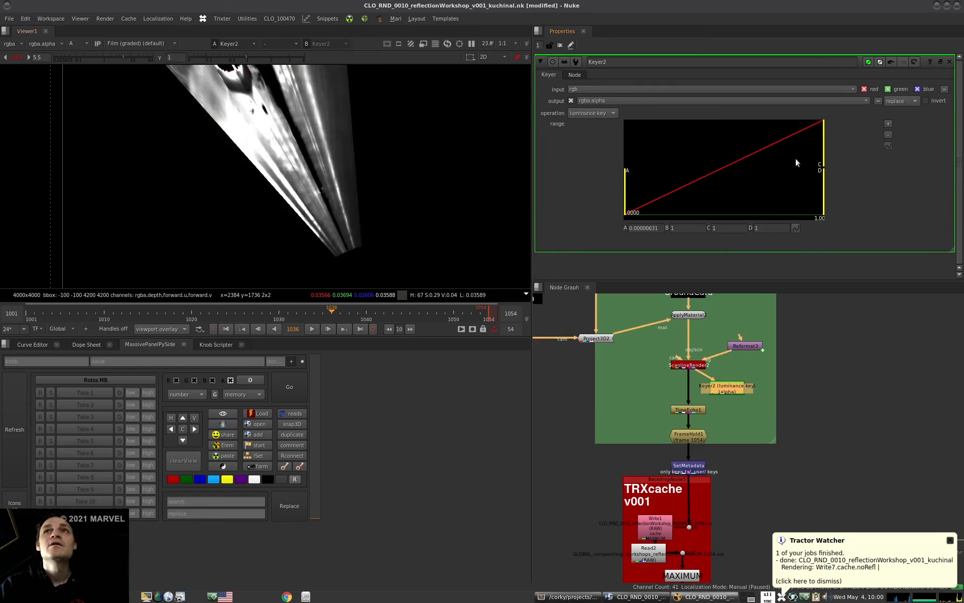
left_click_drag(823, 165, 734, 160)
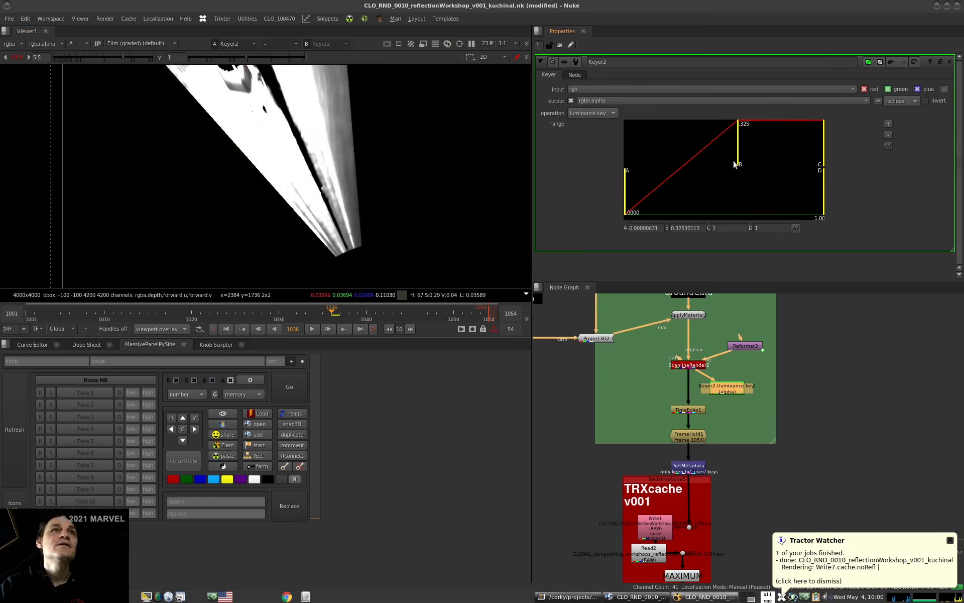
mouse_move(632, 186)
left_mouse_down()
mouse_move(645, 188)
mouse_move(625, 193)
left_mouse_up()
Space the nodes out by moving TimeEcho1 and FrameHold1 down and the Keyer farther from the main line.
left_click(717, 407)
left_click_drag(717, 403, 750, 390)
left_click(740, 418)
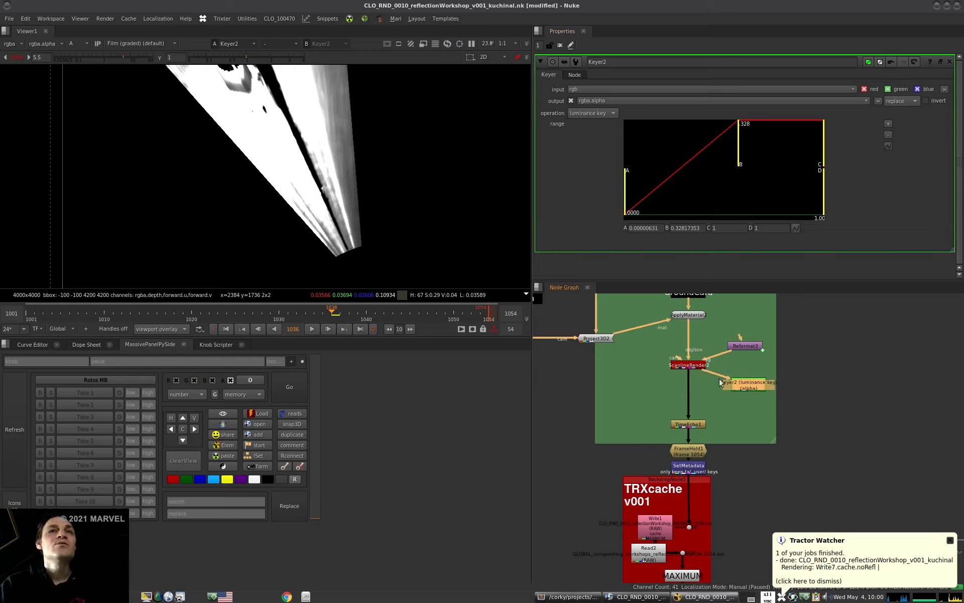
Make the Viewer pane taller and frame the top of the projected key in it.
scroll(391, 209, "down", 4)
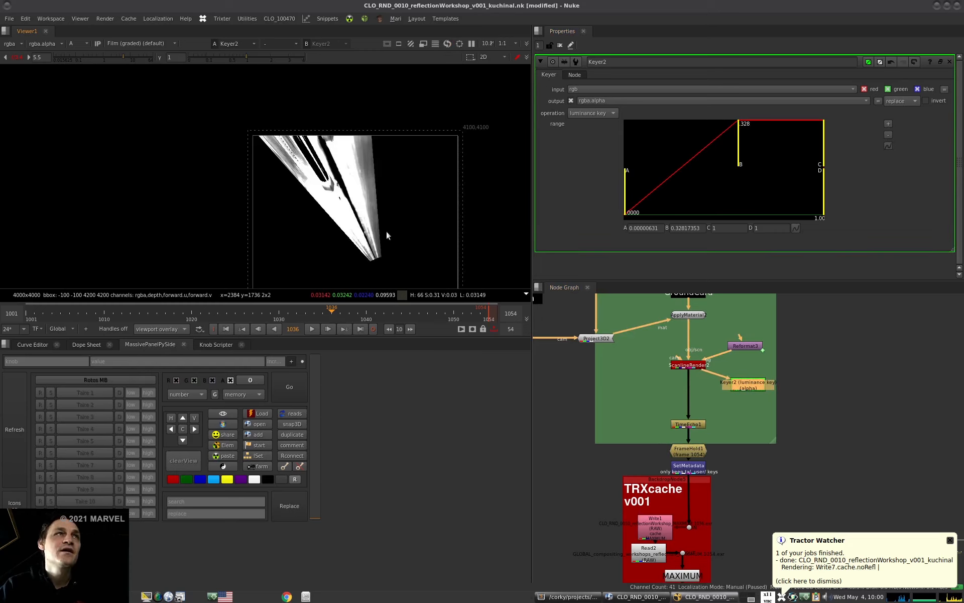
left_click_drag(386, 336, 387, 459)
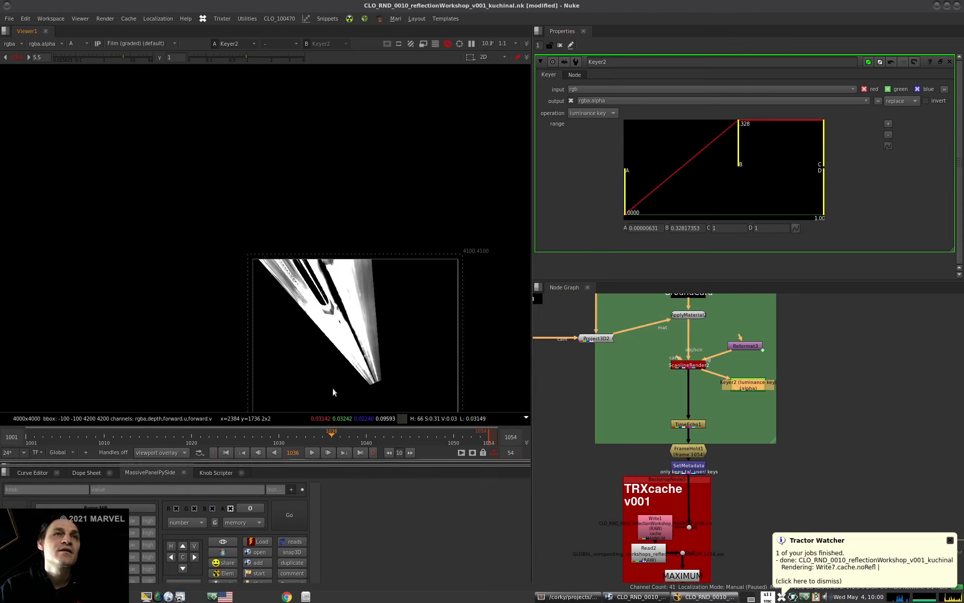
scroll(312, 274, "up", 3)
middle_click_drag(311, 274, 264, 232)
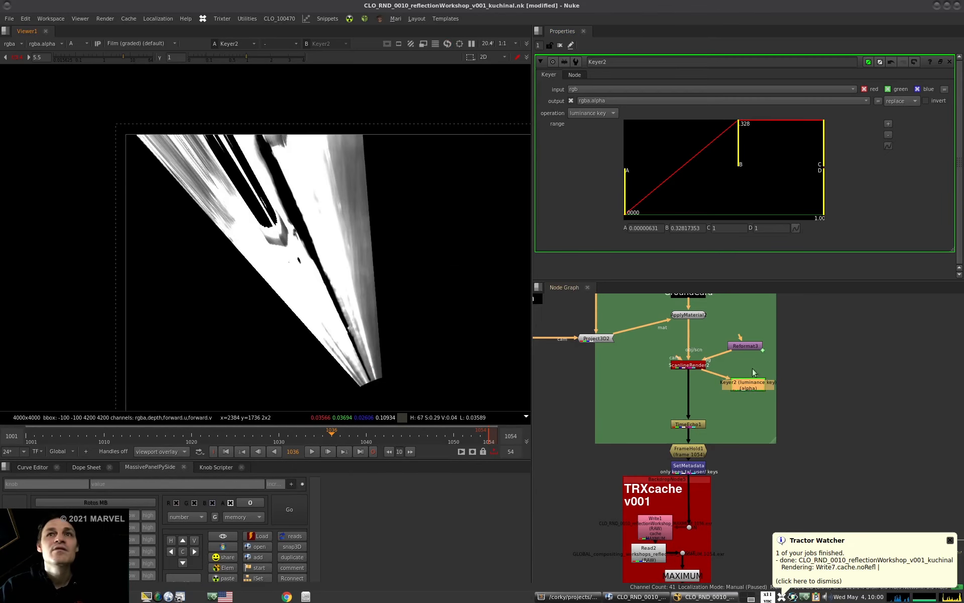
Compare the alpha of ScanlineRender2 with the Keyer branch, and return to viewing the Keyer in full colour.
left_click(690, 365)
key("1")
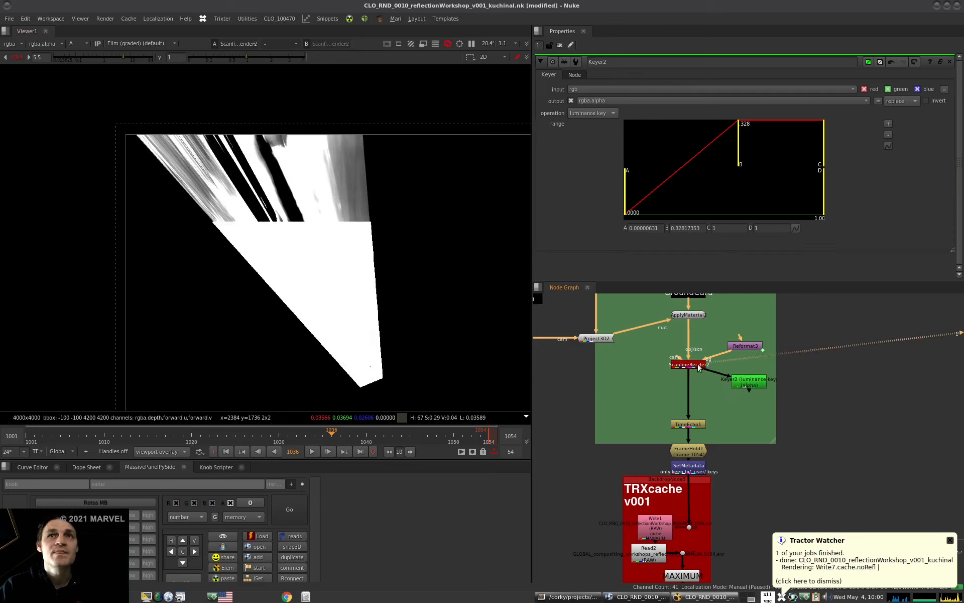
key("a")
left_click(694, 364)
left_click(744, 381)
key("1")
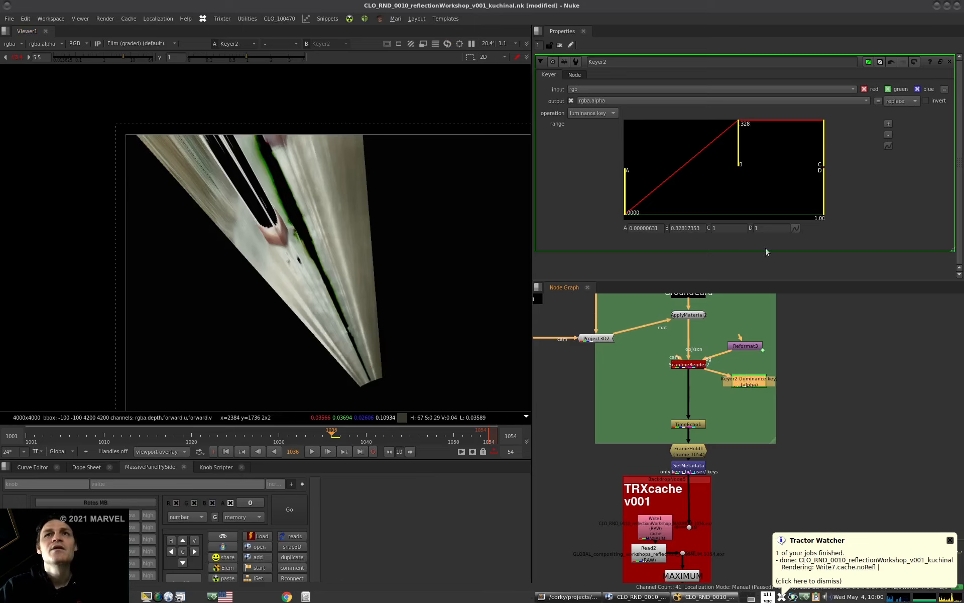
Lower the Keyer's upper luminance range, bringing C to about 0.328 and D to about 0.337.
left_click_drag(821, 166, 739, 180)
left_click(782, 375)
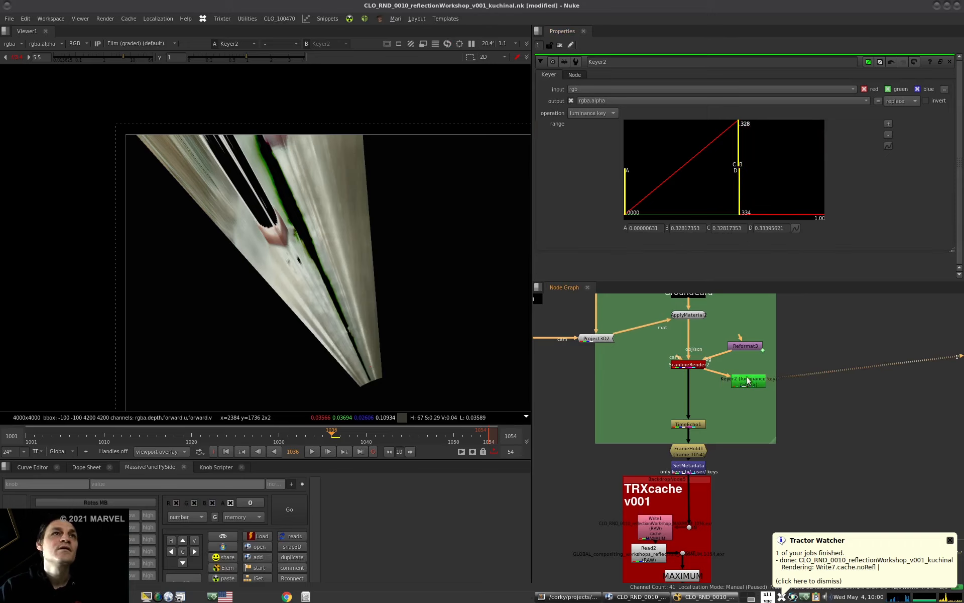
left_click(758, 379)
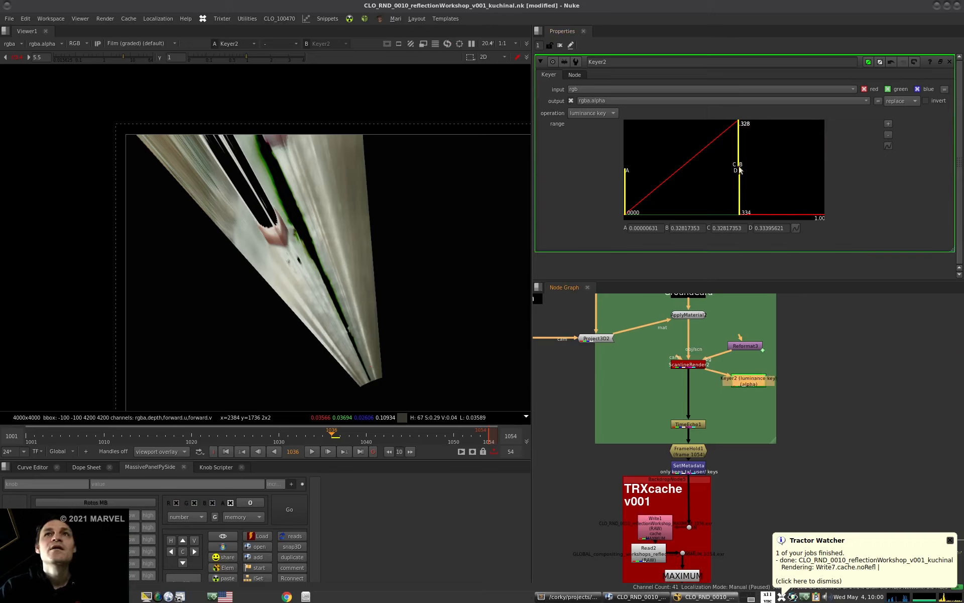
mouse_move(743, 182)
left_mouse_down()
mouse_move(766, 183)
mouse_move(741, 183)
left_mouse_up()
Insert a Premult after the Keyer, route it into TimeEcho1 on the side branch, and view TimeEcho1.
left_click(771, 381)
left_click_drag(749, 385, 745, 385)
left_click(776, 392)
left_click(776, 390)
left_click_drag(745, 391, 749, 386, "ctrl")
left_click(751, 400)
left_click_drag(690, 374, 741, 387)
left_click_drag(697, 423, 747, 420)
key("1")
Set TimeEcho1 to the Average method with 20 frames to look at, and line it up under the Premult.
double_click(744, 420)
left_click(610, 90)
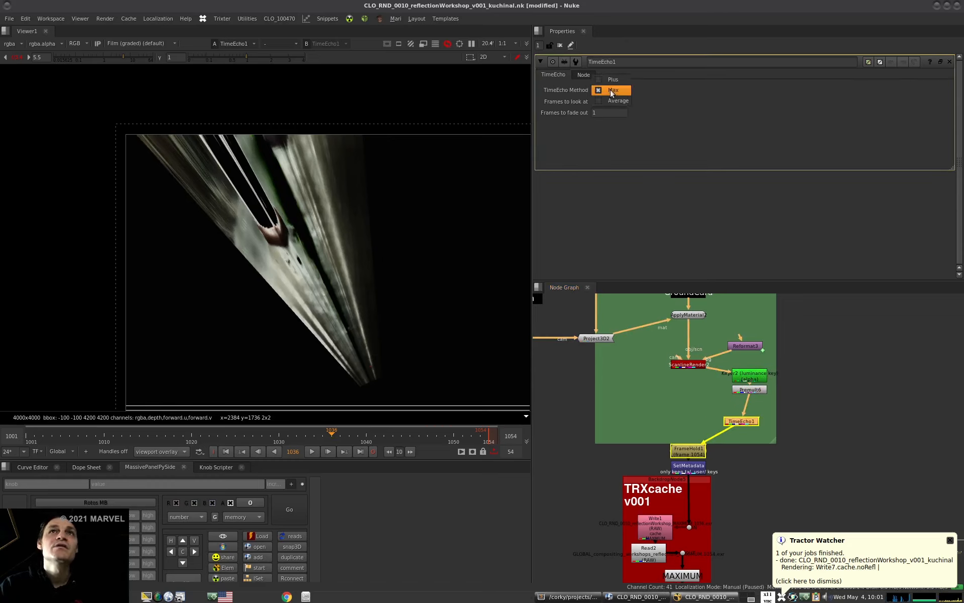
left_click(616, 100)
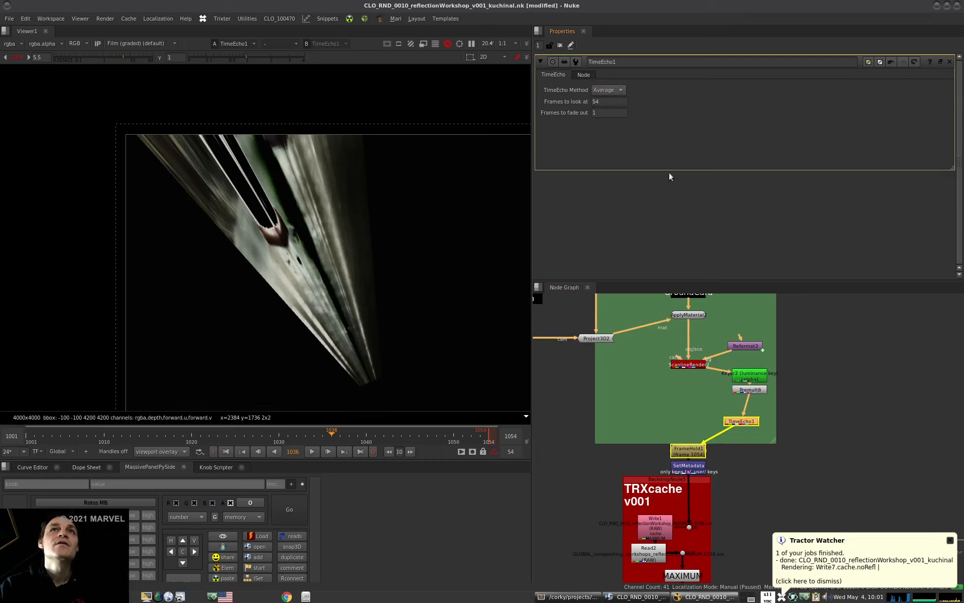
left_click(615, 101)
type("20")
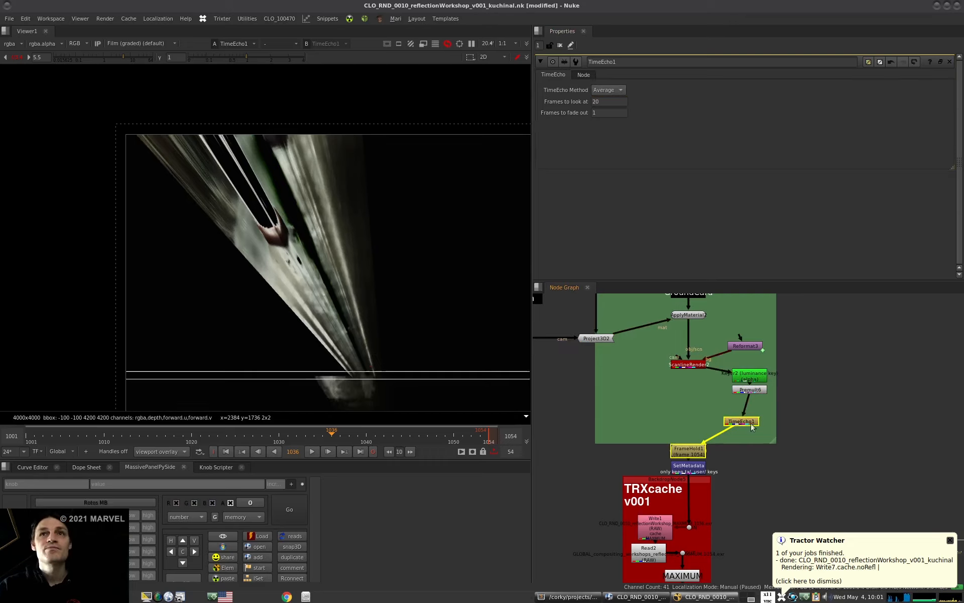
left_click_drag(746, 423, 755, 412)
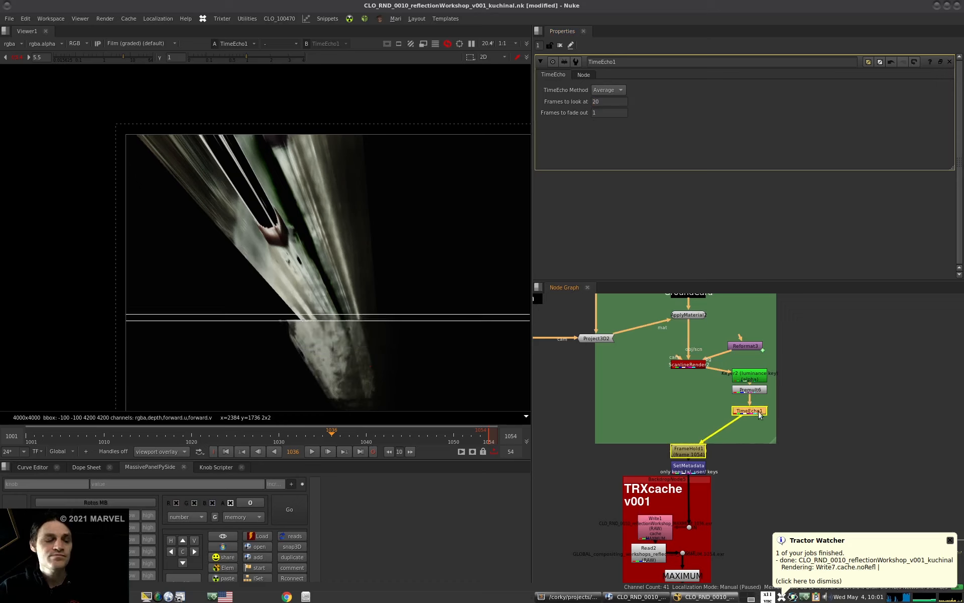
key("shift+p")
left_click(757, 424)
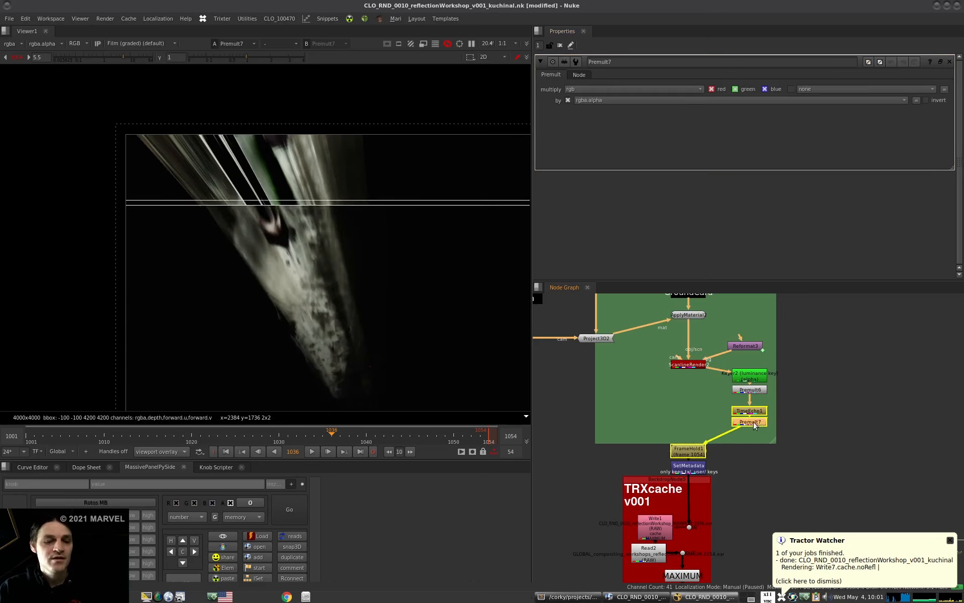
key("Delete")
Add an Unpremult between TimeEcho1 and FrameHold1 and space the two side-branch nodes evenly.
key("shift+u")
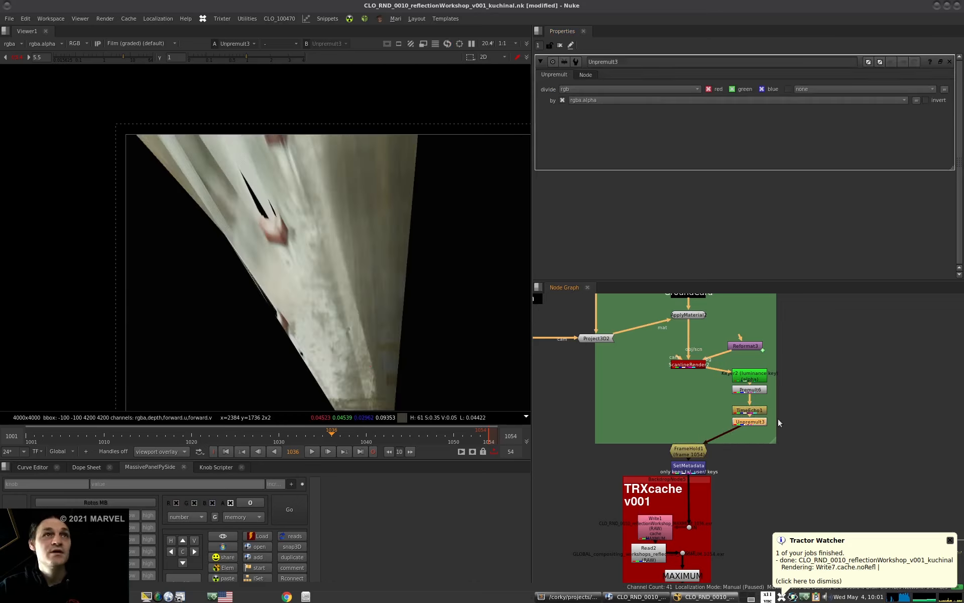
left_click(753, 423)
left_click_drag(758, 409, 757, 421)
Reset the viewer gain to 1 and make the Viewer pane taller to show more of the projection.
left_click(134, 58, "ctrl")
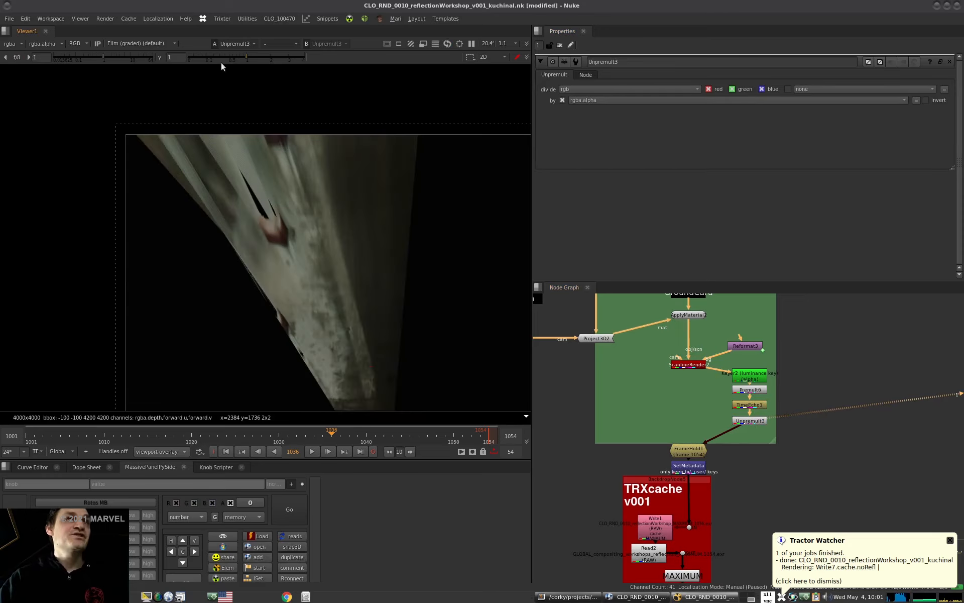
middle_click_drag(282, 299, 290, 258)
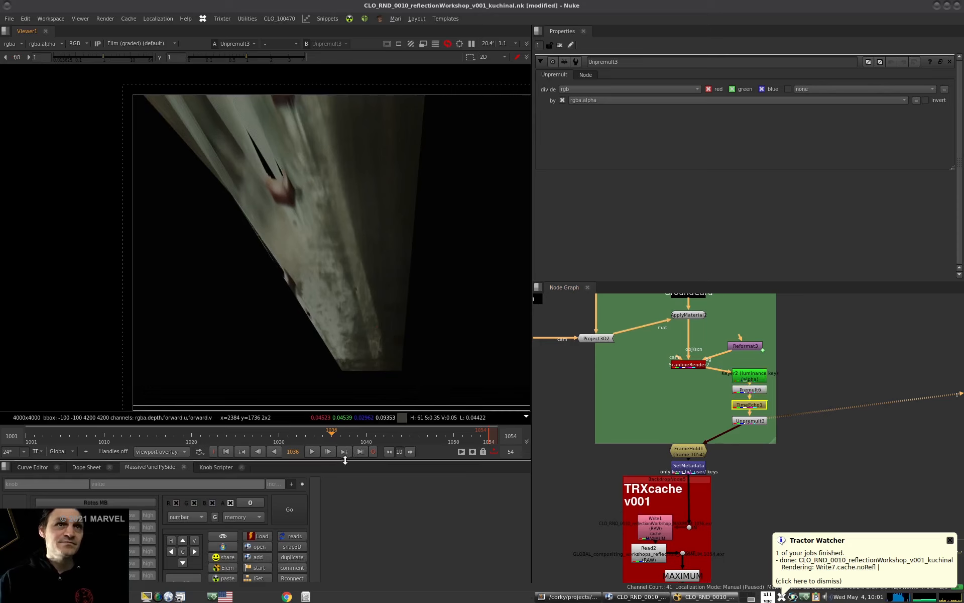
left_click_drag(346, 459, 346, 552)
Move ScanlineRender2 and Reformat3 slightly up to leave more space above the Keyer branch.
scroll(703, 386, "up", 3)
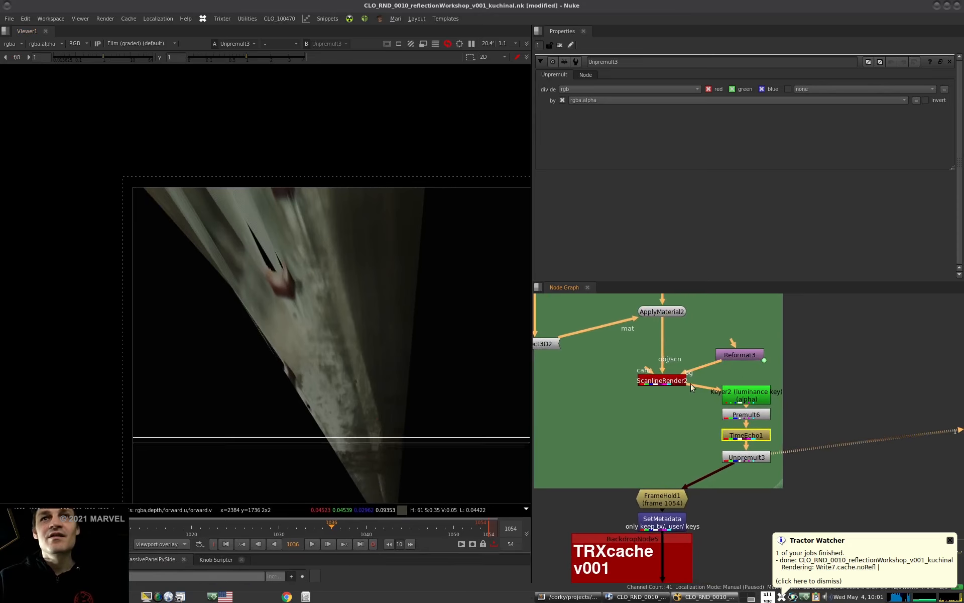
left_click_drag(796, 332, 659, 354)
left_click(758, 366)
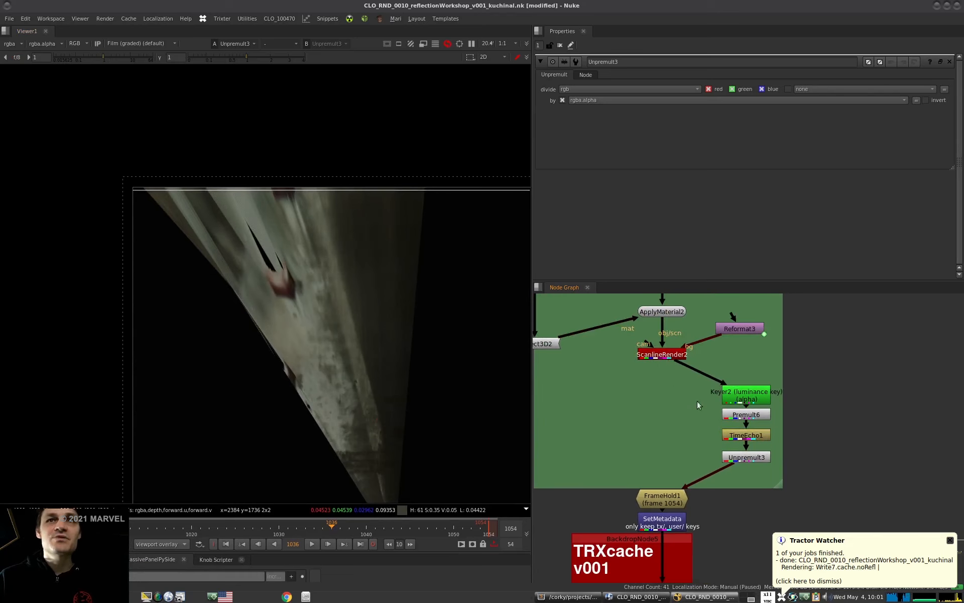
Connect the cached Read2 to viewer input 1 and Unpremult3 to viewer input 2.
middle_click_drag(661, 571, 658, 479)
left_click(618, 542)
key("1")
left_click(629, 532)
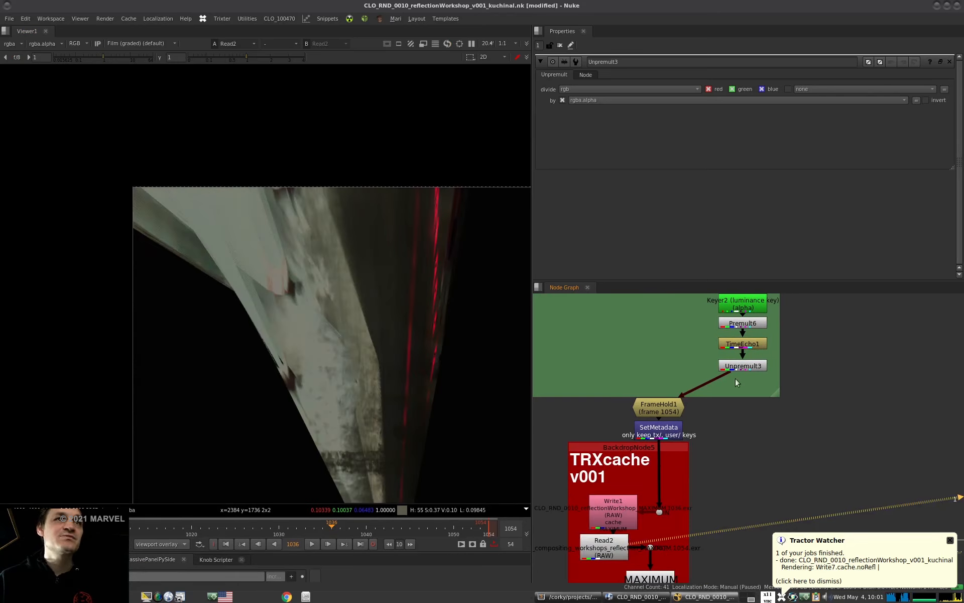
left_click(745, 368)
key("2")
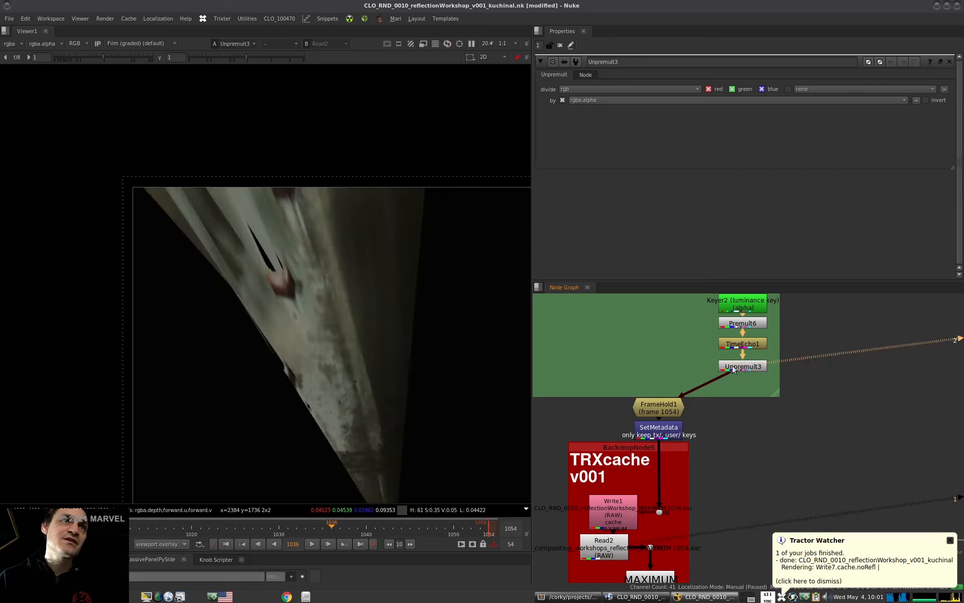
Compare the cached Maximum result from Read2 with the keyed average from Unpremult3, alternating between both viewer inputs.
key("1")
key("2")
key("1")
key("2")
key("1")
key("2")
key("1")
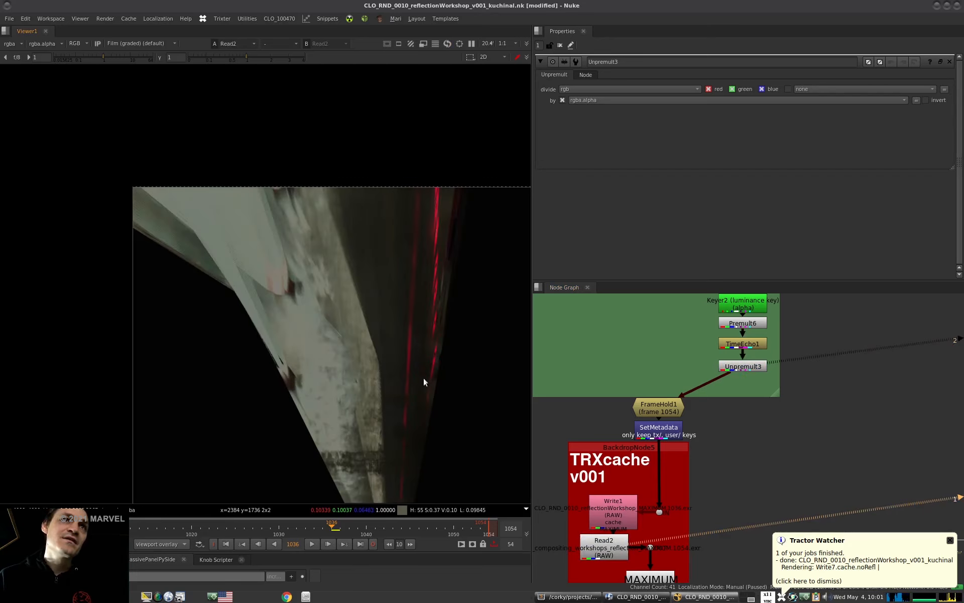
key("2")
key("1")
key("2")
key("1")
key("2")
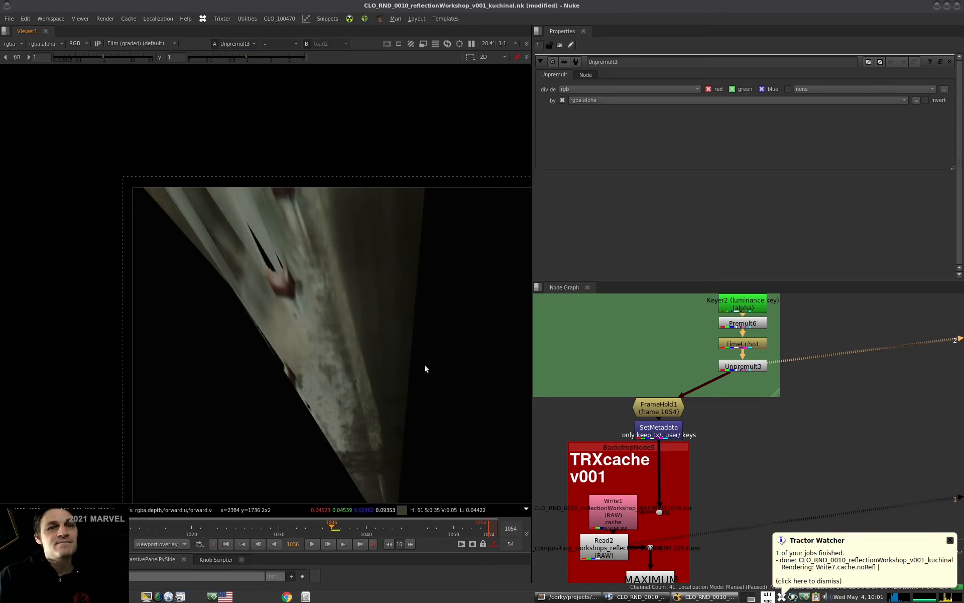
key("1")
key("2")
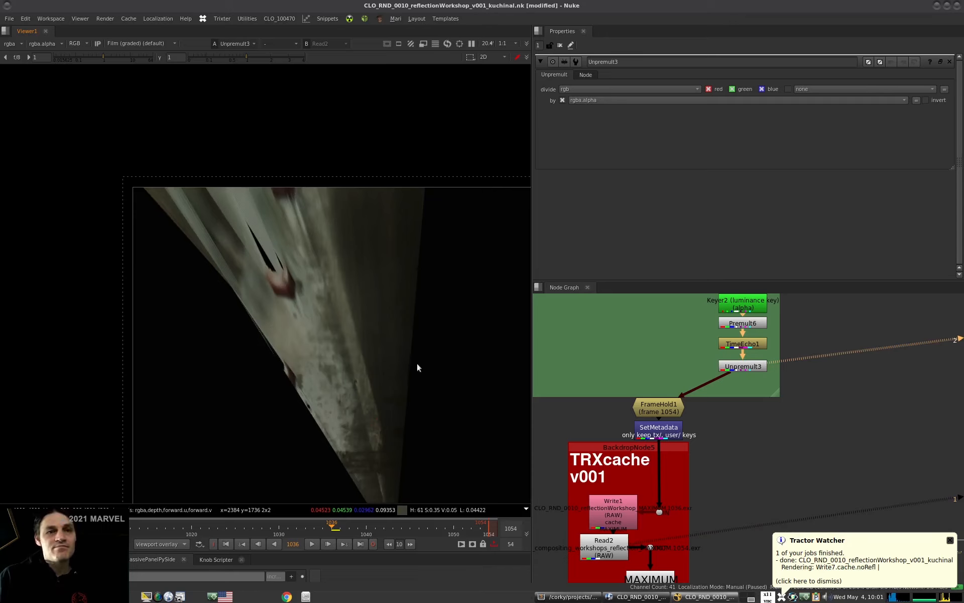
key("1")
key("2")
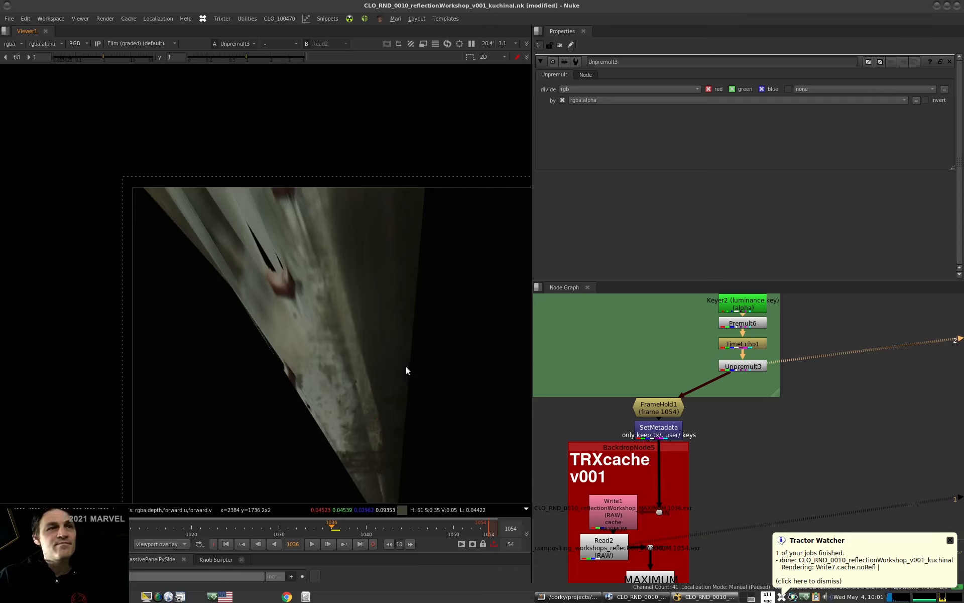
key("1")
key("2")
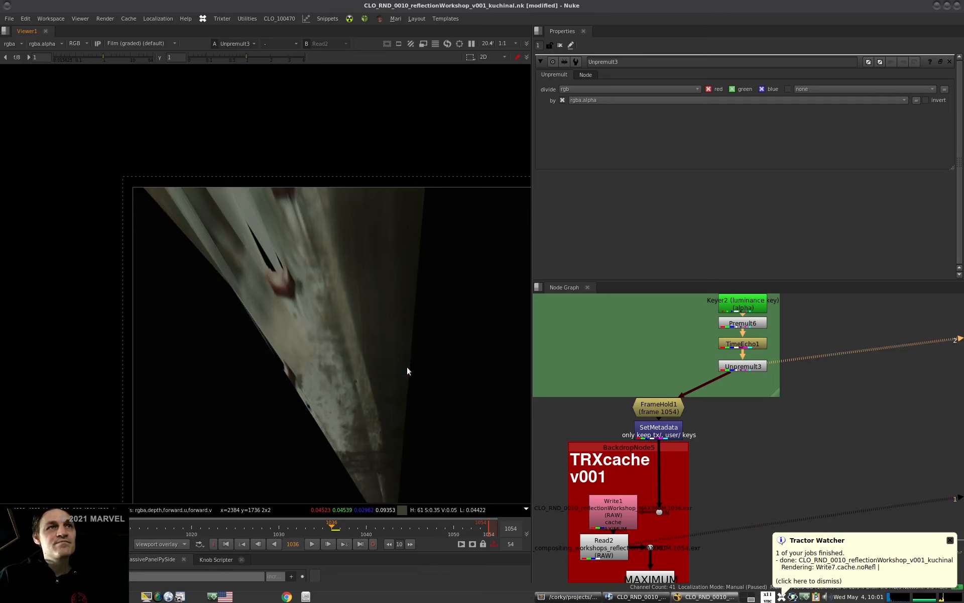
middle_click_drag(814, 306, 779, 387)
left_click(778, 389)
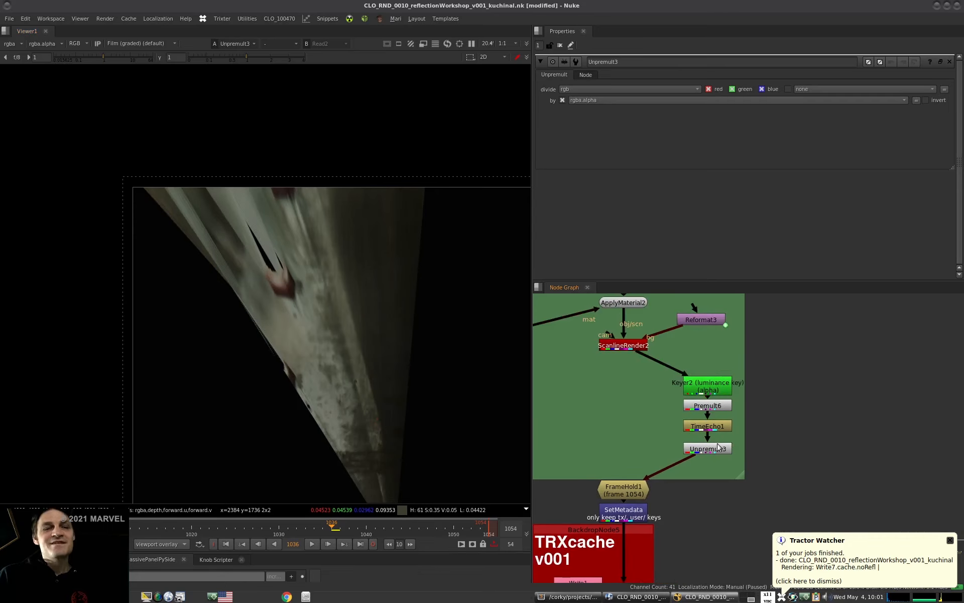
key("1")
key("2")
key("1")
key("2")
key("1")
key("2")
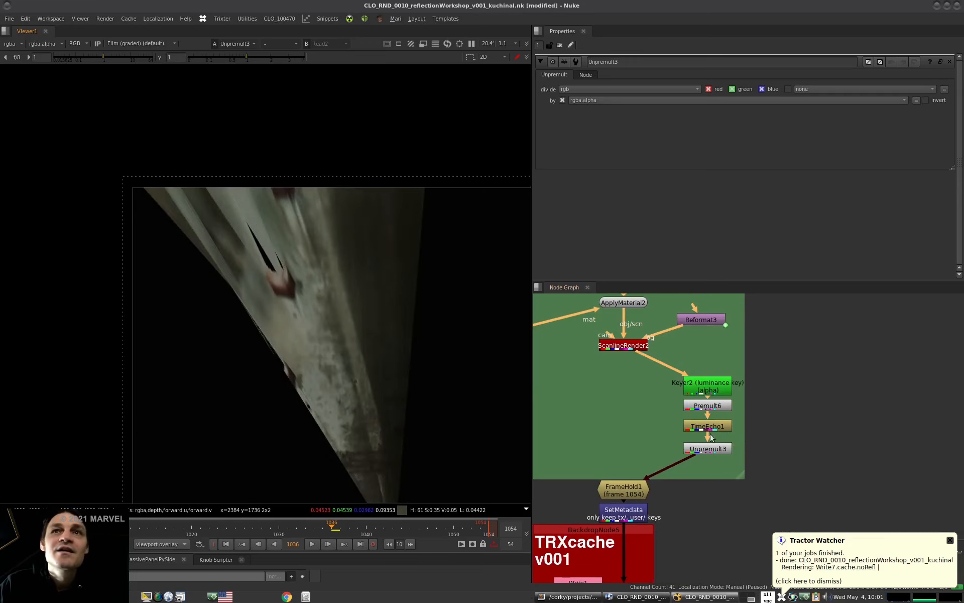
Set TimeEcho1's frames to look at to 30.
left_click(708, 427)
left_click(611, 101)
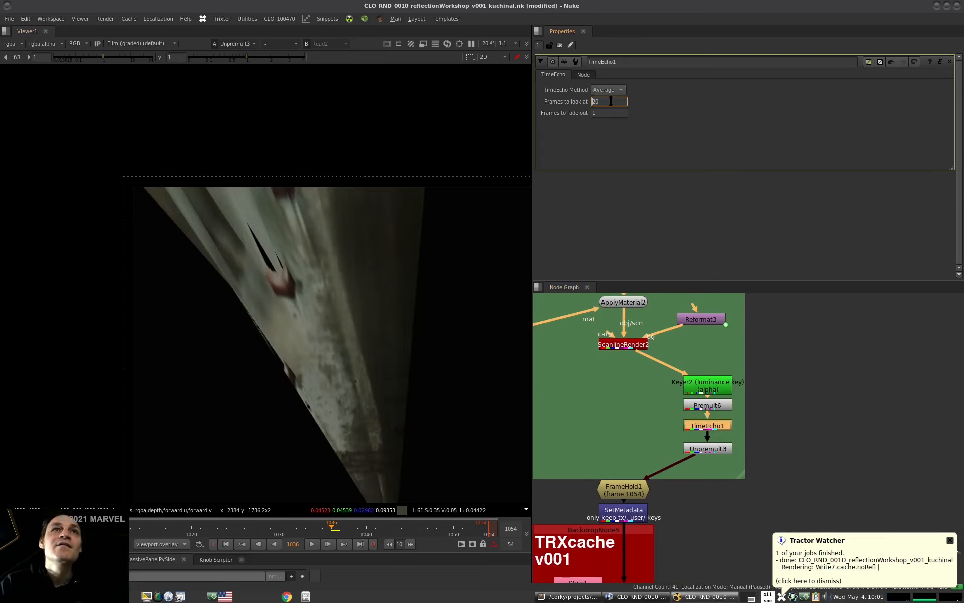
key("Left")
key("Up")
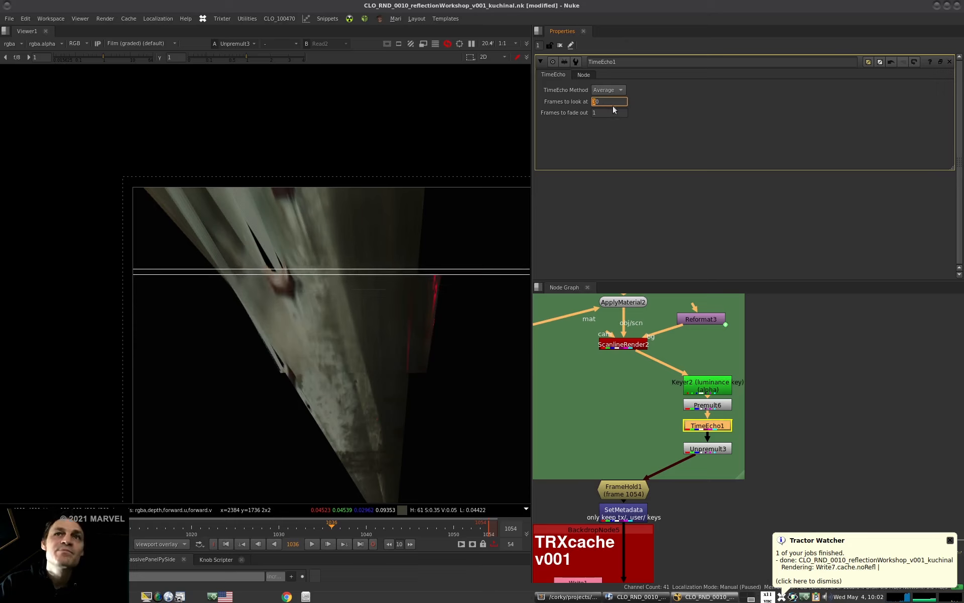
View the Keyer's alpha and widen its upper range, with C at about 0.591 and D at about 2.68.
middle_click_drag(716, 448, 719, 395)
scroll(719, 395, "down", 2)
scroll(716, 402, "up", 4)
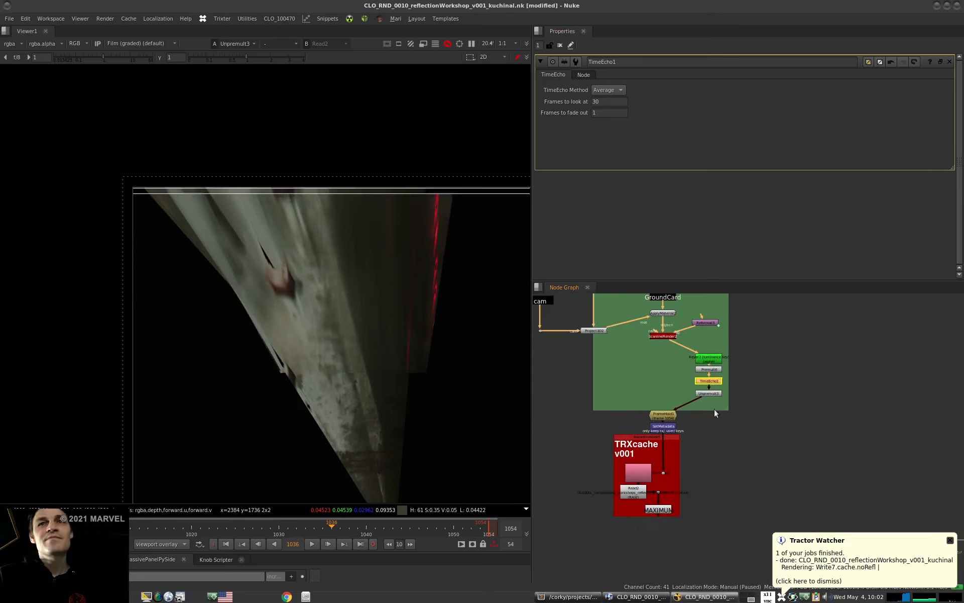
double_click(689, 399)
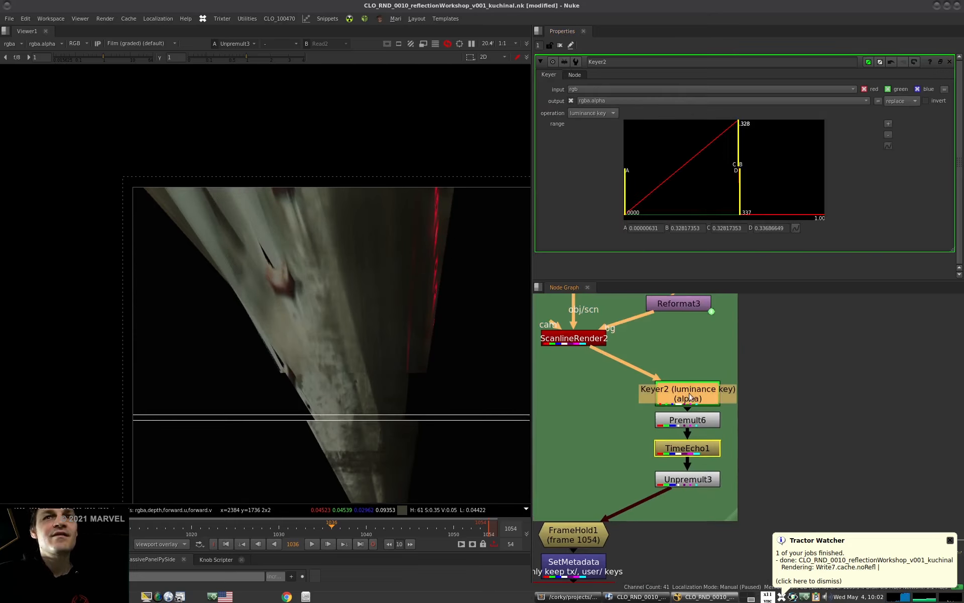
key("1")
left_click_drag(691, 394, 691, 383)
key("a")
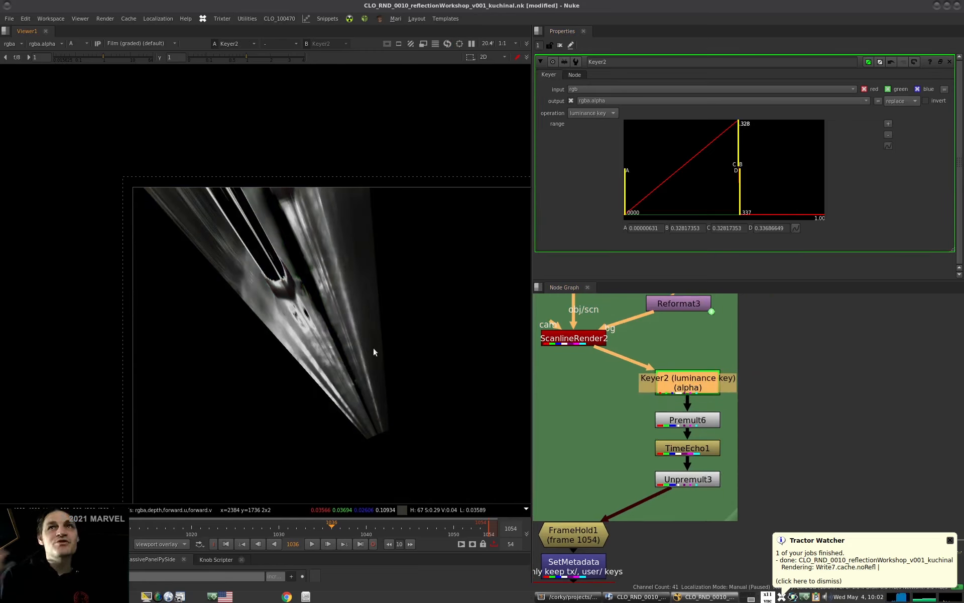
left_click_drag(742, 189, 879, 135)
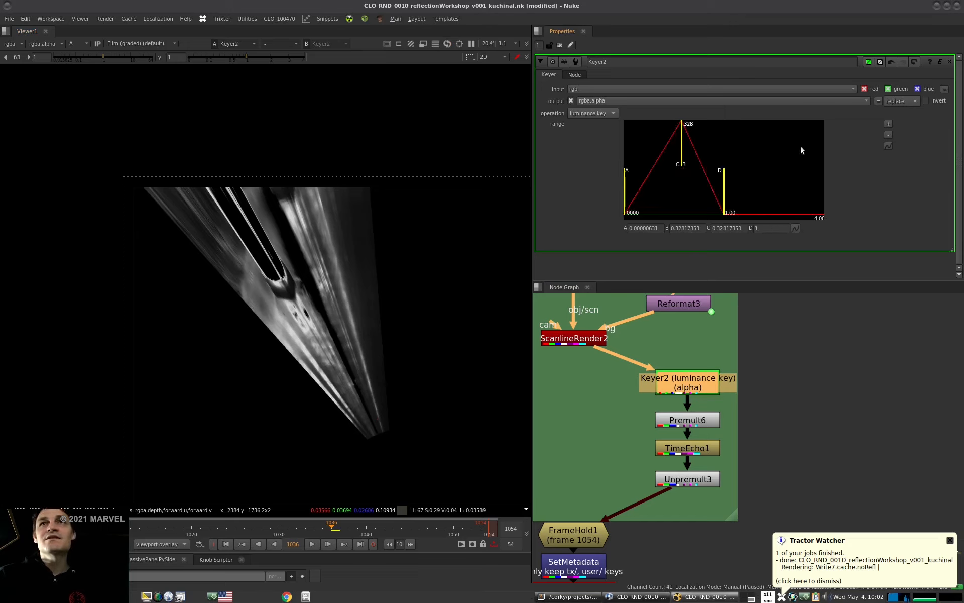
mouse_move(687, 160)
left_mouse_down()
mouse_move(811, 174)
mouse_move(701, 165)
left_mouse_up()
left_click(801, 382)
View Unpremult3 with the widened key and examine the whole averaged projection.
left_click(677, 484)
key("1")
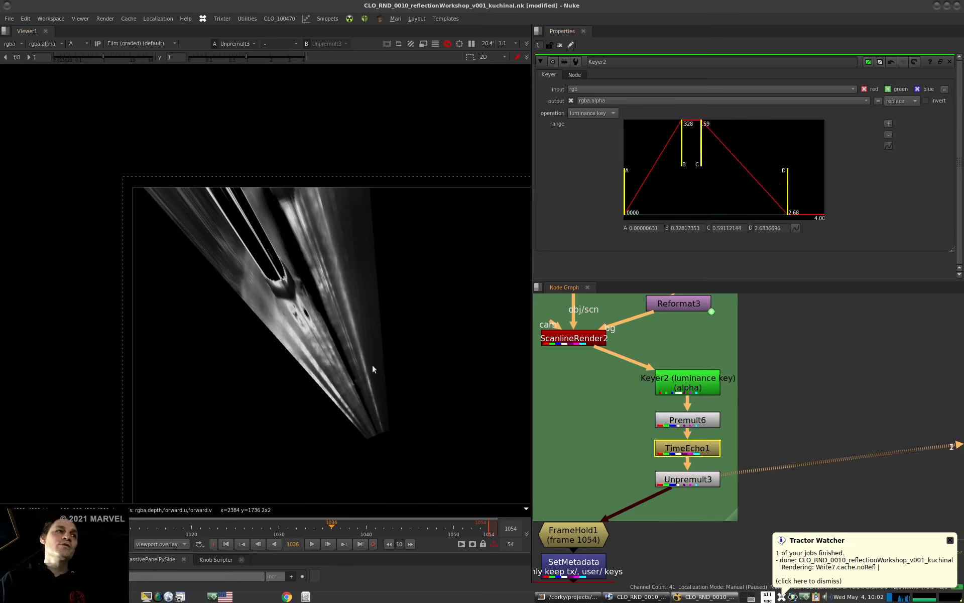
scroll(329, 377, "down", 5)
key("Tab")
key("Tab")
scroll(331, 391, "down", 2)
scroll(385, 374, "up", 6)
scroll(369, 386, "down", 2)
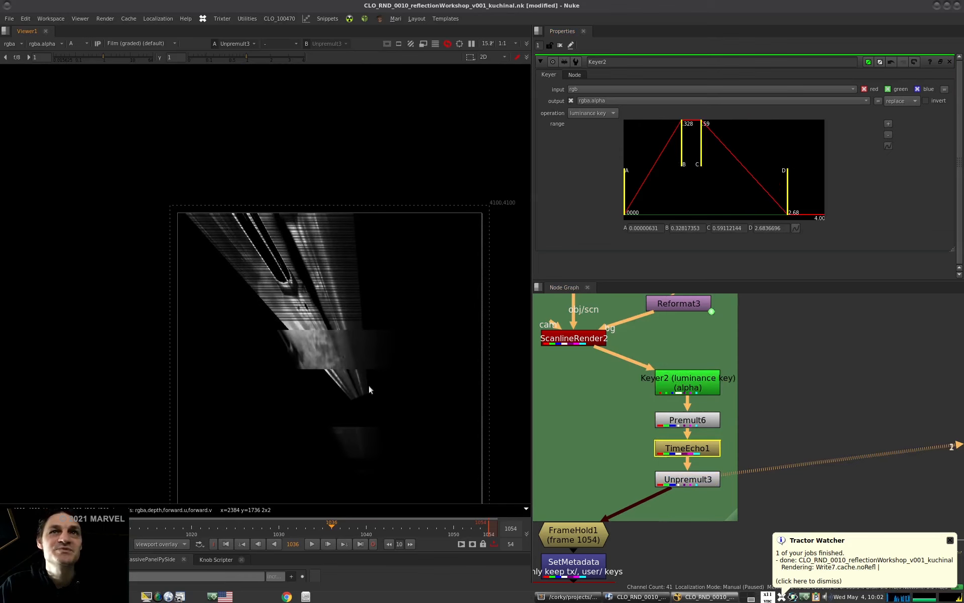